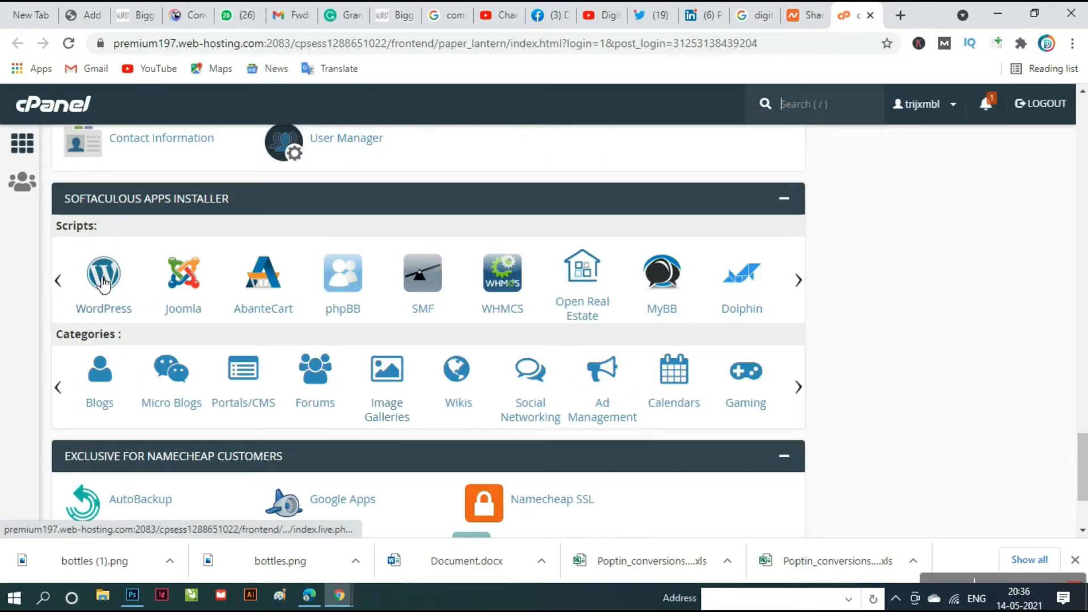
- Open Softaculous's WordPress installer page and scroll to its Install Now button
{"action": "left_click", "coordinate": [109, 284]}
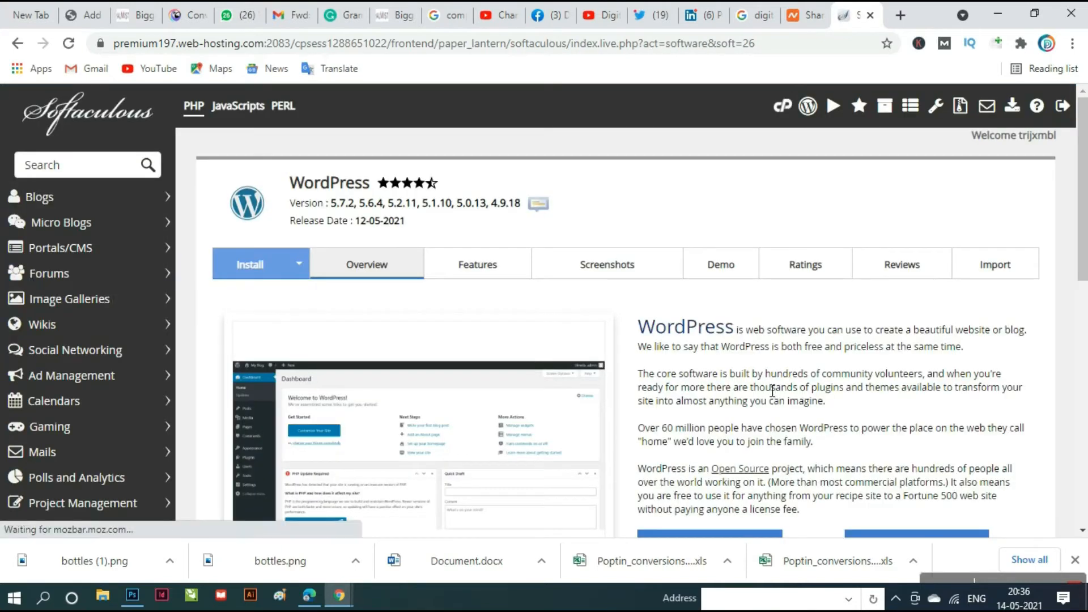
{"action": "scroll", "coordinate": [772, 390], "scroll_direction": "down", "scroll_amount": 4}
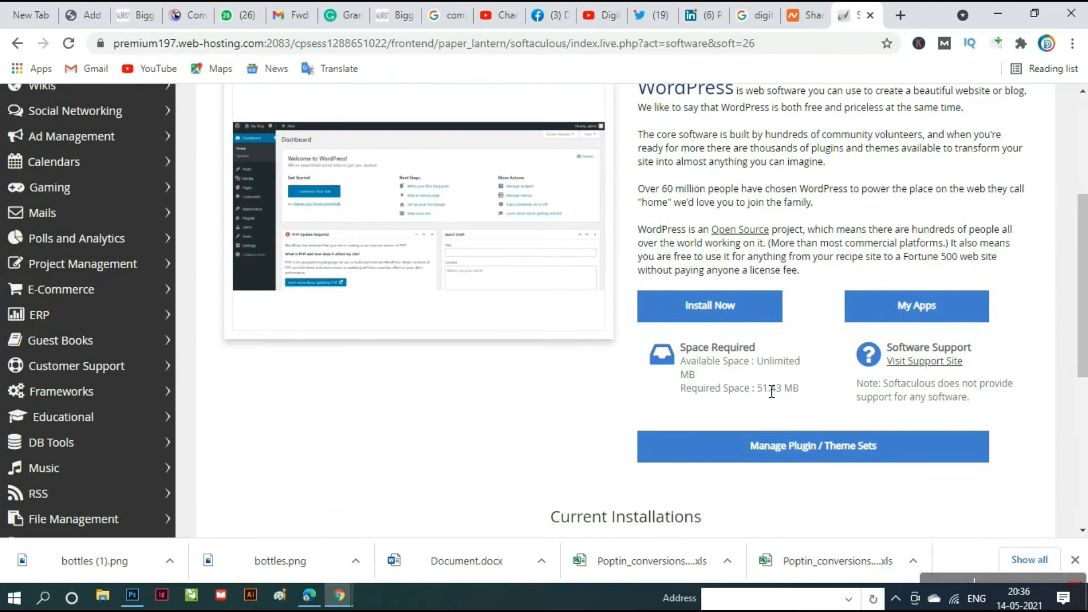
{"action": "scroll", "coordinate": [772, 393], "scroll_direction": "up", "scroll_amount": 1}
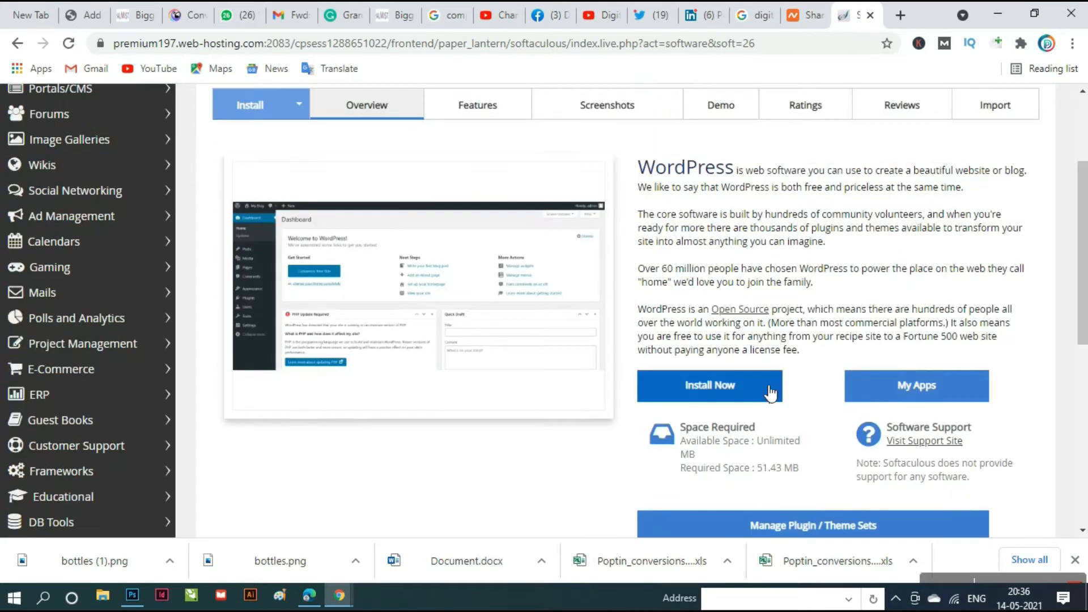
{"action": "scroll", "coordinate": [754, 394], "scroll_direction": "up", "scroll_amount": 3}
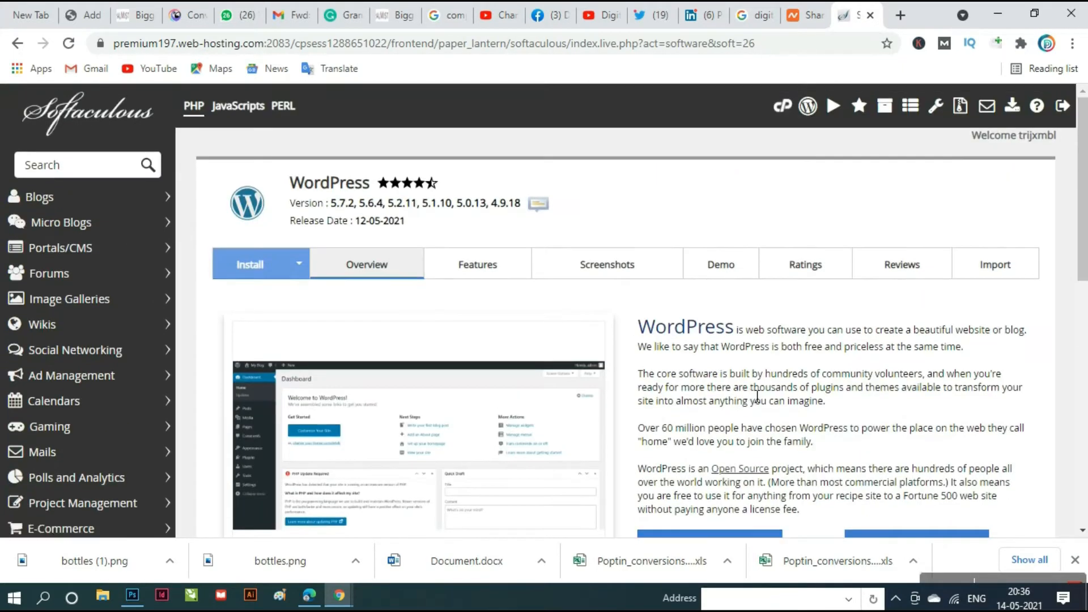
{"action": "scroll", "coordinate": [748, 391], "scroll_direction": "down", "scroll_amount": 5}
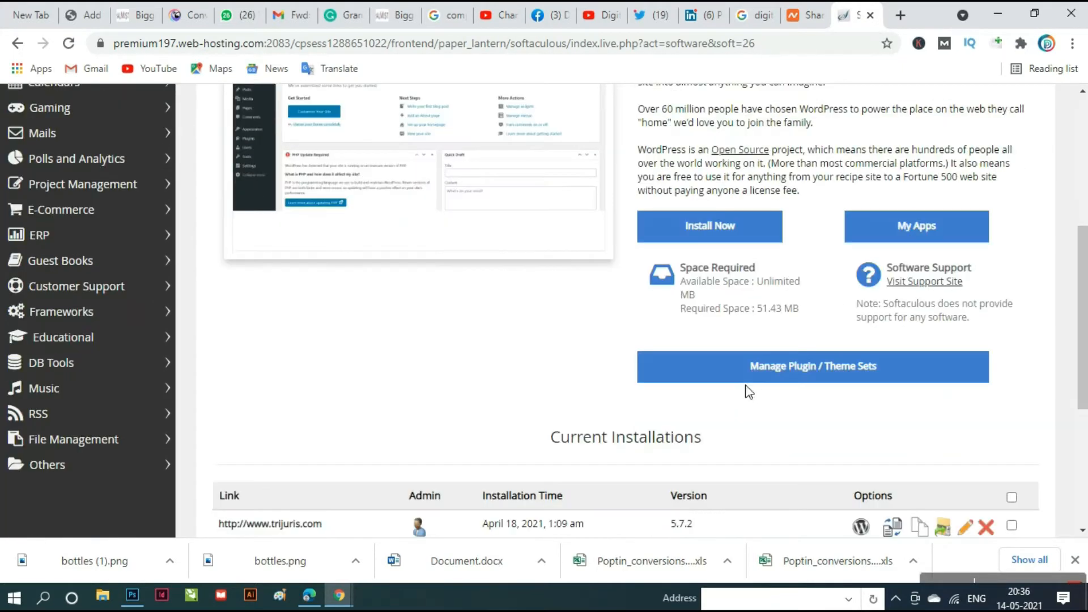
{"action": "left_click", "coordinate": [712, 230]}
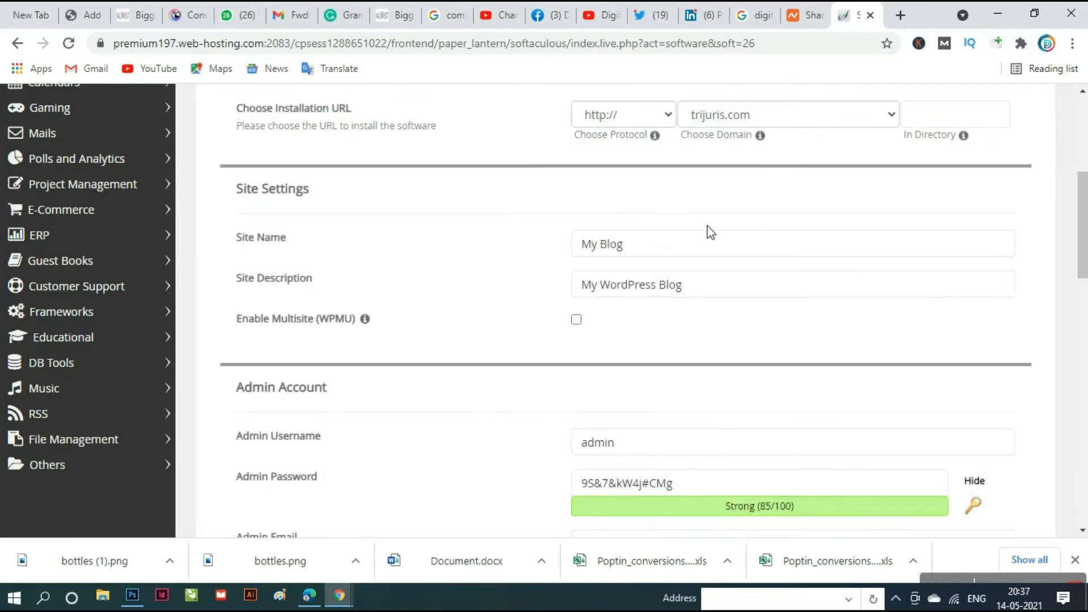
{"action": "left_click", "coordinate": [893, 117]}
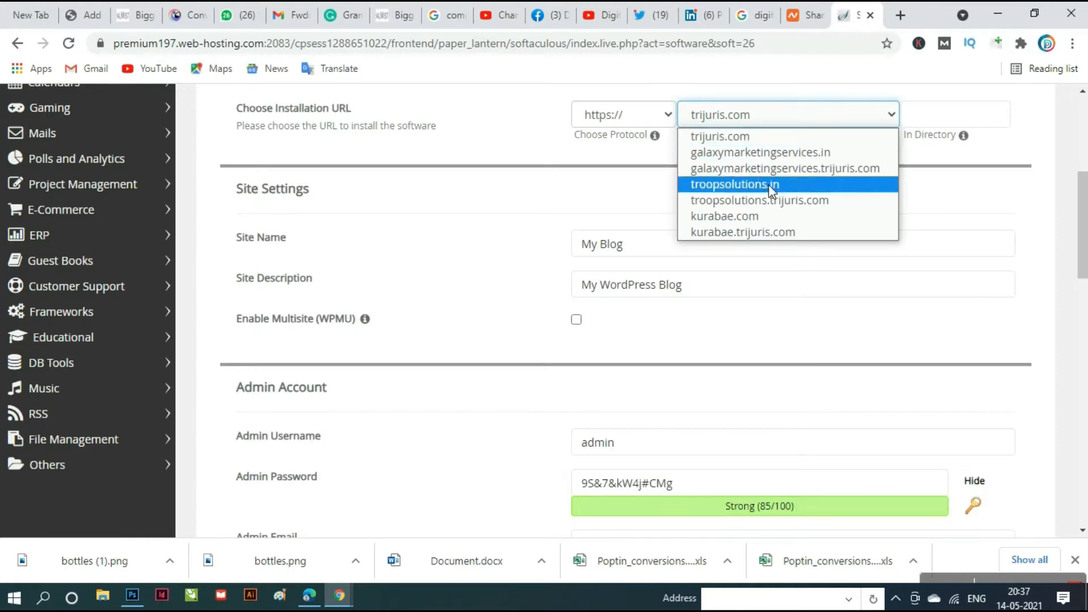
{"action": "left_click", "coordinate": [749, 218]}
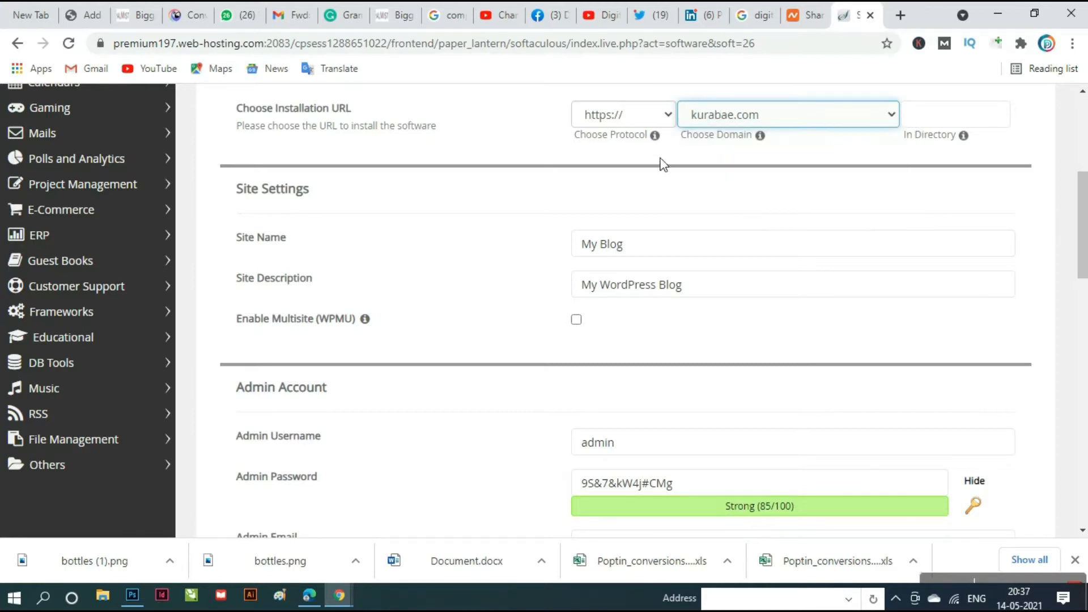
{"action": "left_click", "coordinate": [667, 114]}
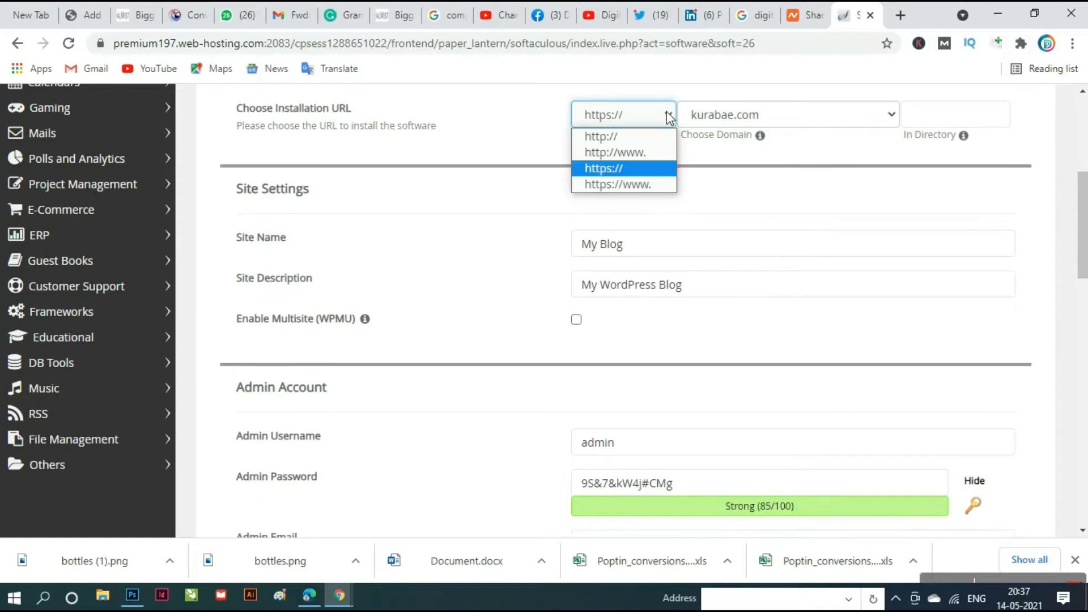
{"action": "left_click", "coordinate": [625, 158]}
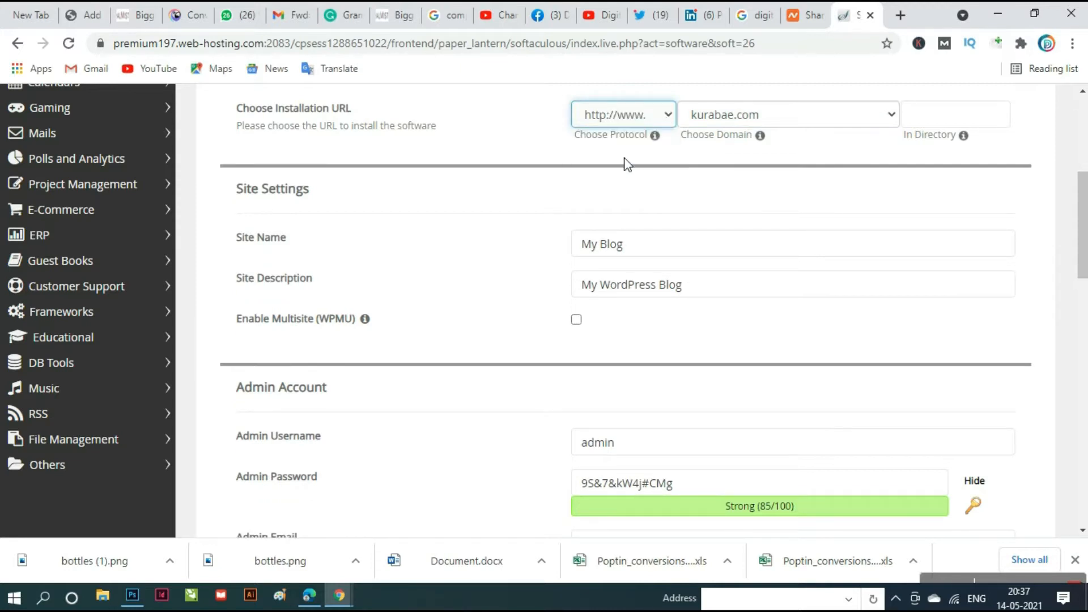
{"action": "left_click", "coordinate": [966, 122]}
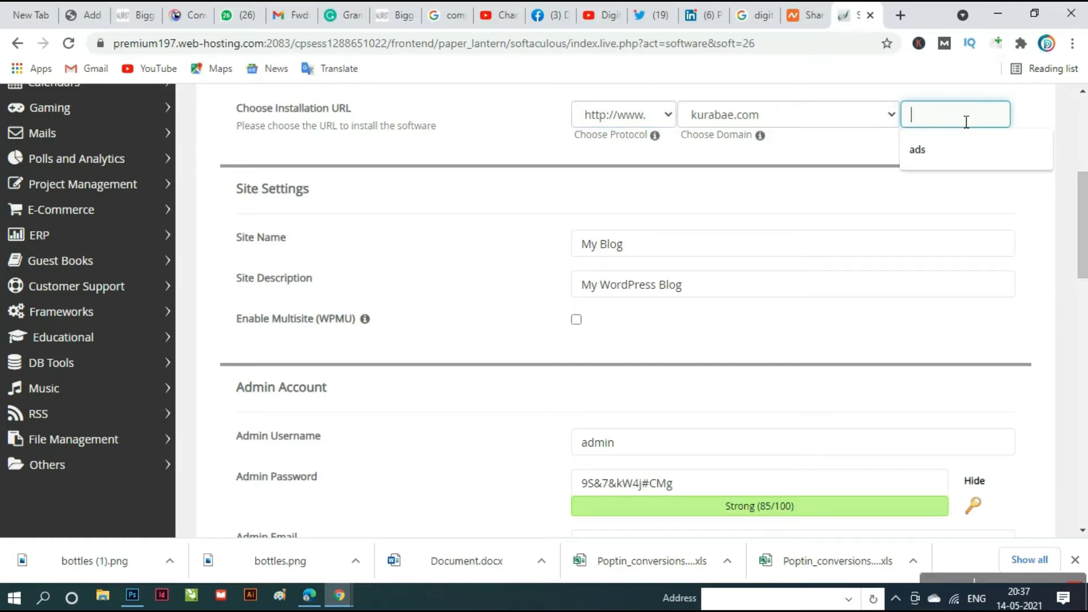
{"action": "type", "text": "blo"}
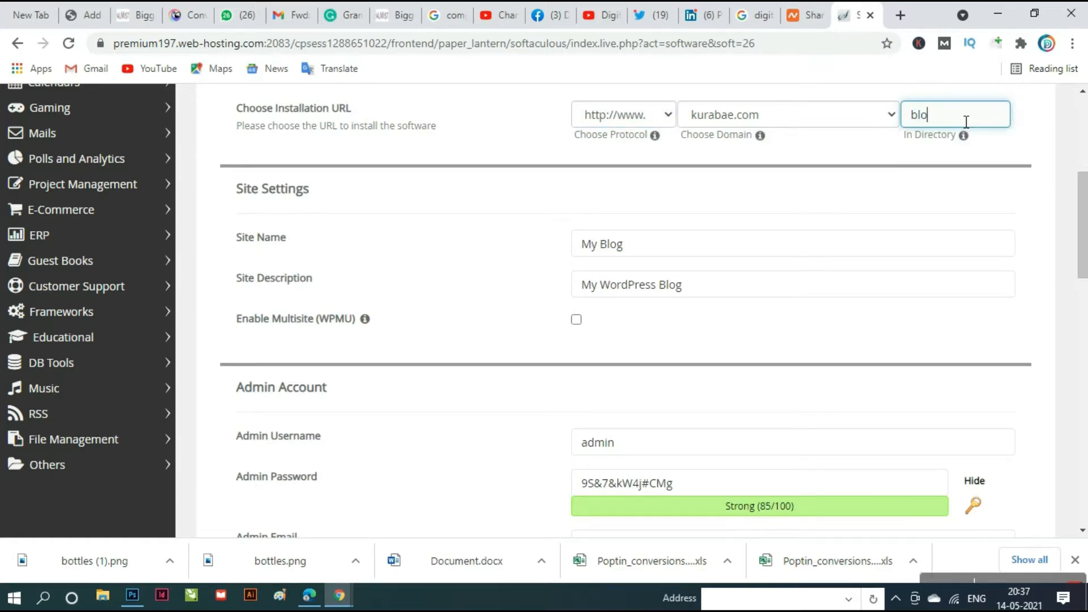
{"action": "type", "text": "g"}
- Change the site description to 'share information'
{"action": "triple_click", "coordinate": [713, 291]}
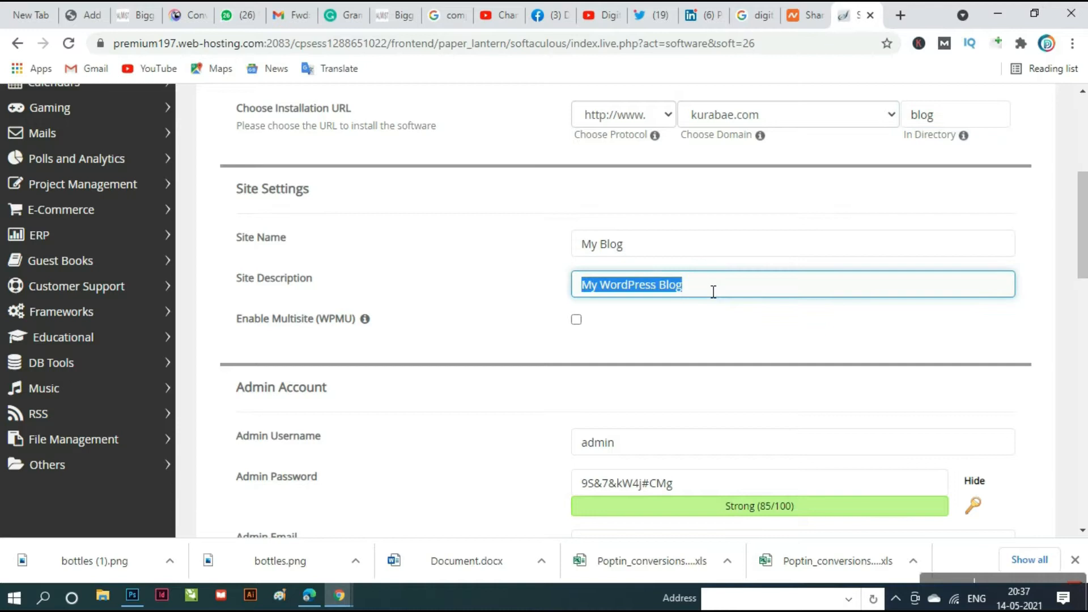
{"action": "key", "text": "BackSpace"}
{"action": "type", "text": "s"}
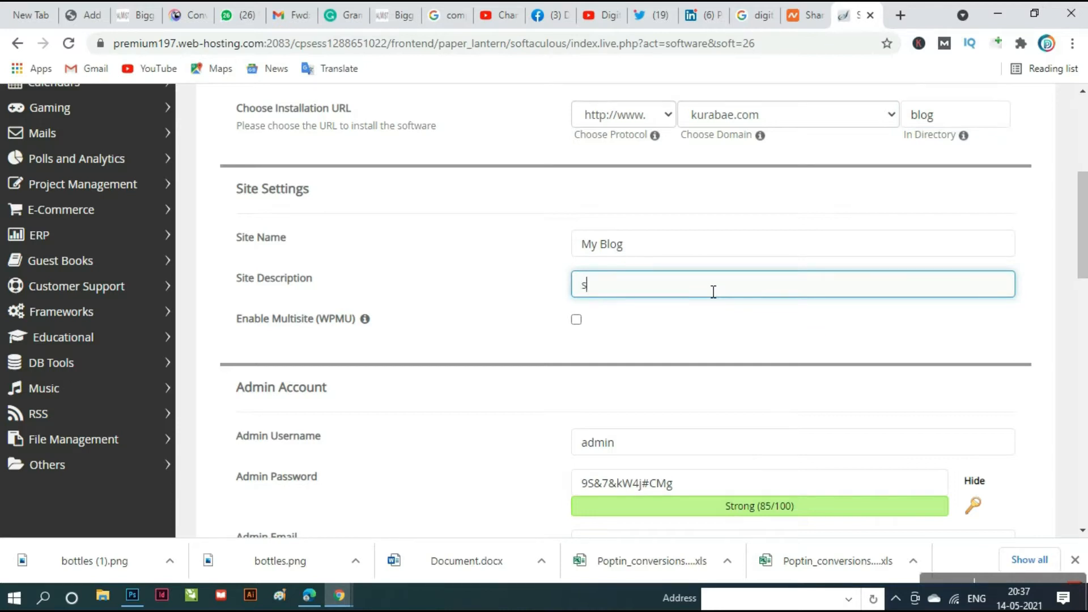
{"action": "type", "text": "hare information"}
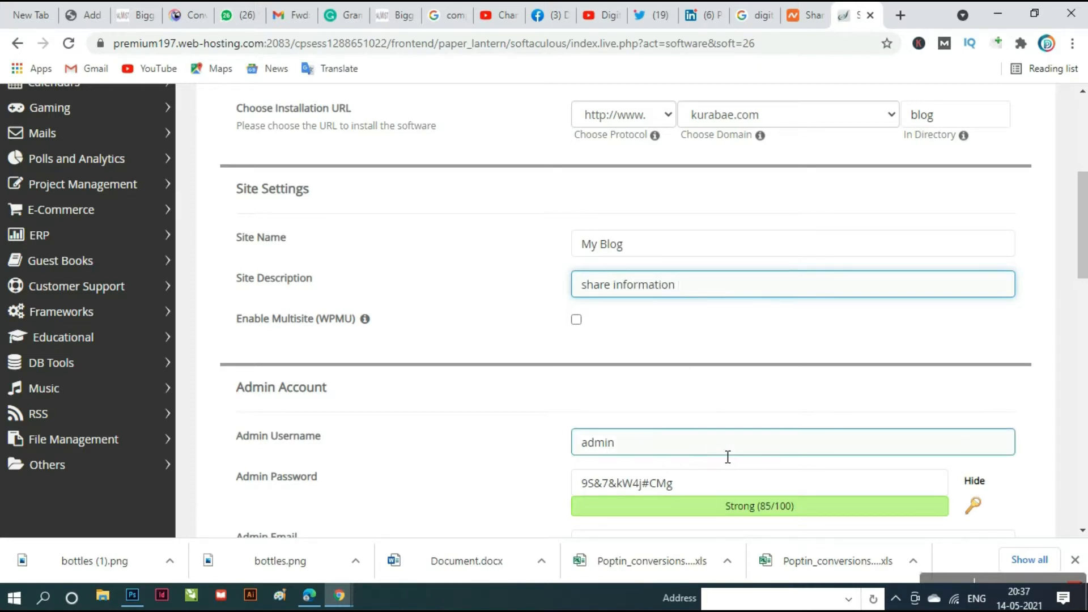
- Replace the default admin username and generated password with the owner's own credentials
{"action": "scroll", "coordinate": [728, 456], "scroll_direction": "down", "scroll_amount": 1}
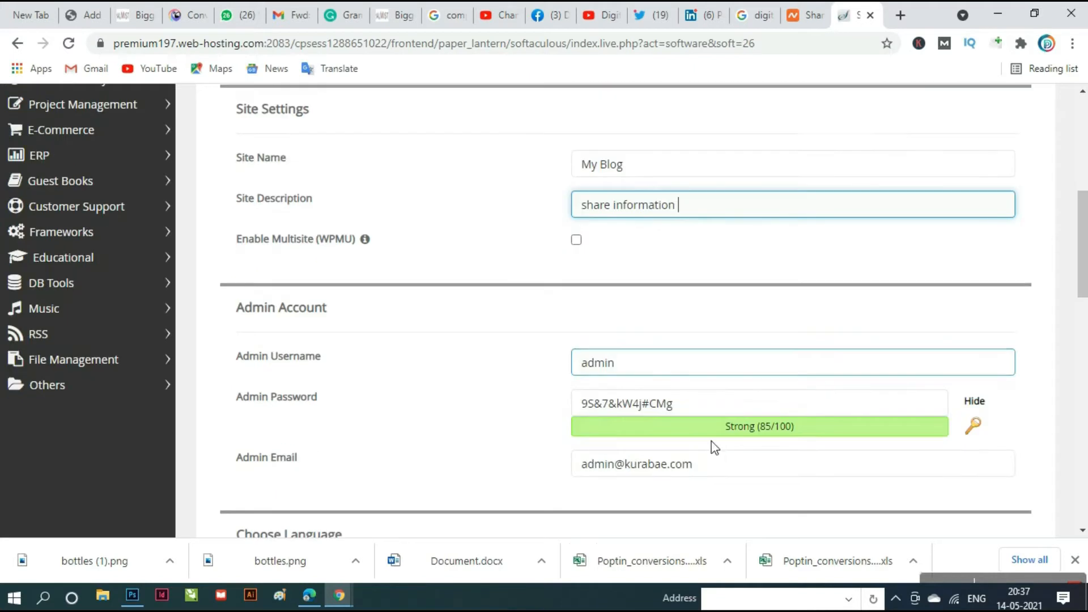
{"action": "double_click", "coordinate": [665, 371]}
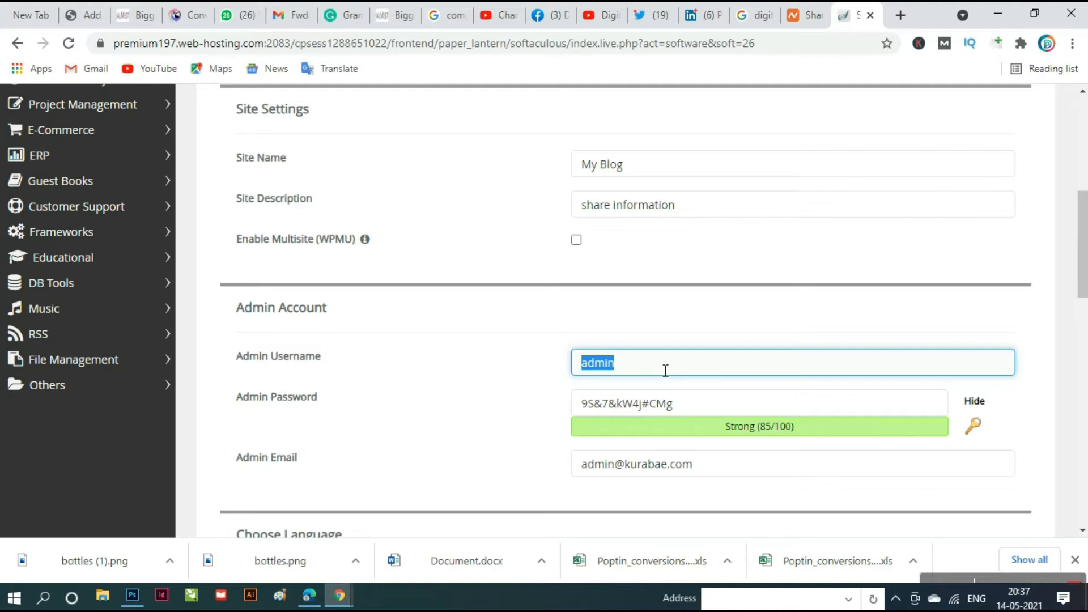
{"action": "key", "text": "BackSpace"}
{"action": "type", "text": "paras"}
{"action": "triple_click", "coordinate": [704, 412]}
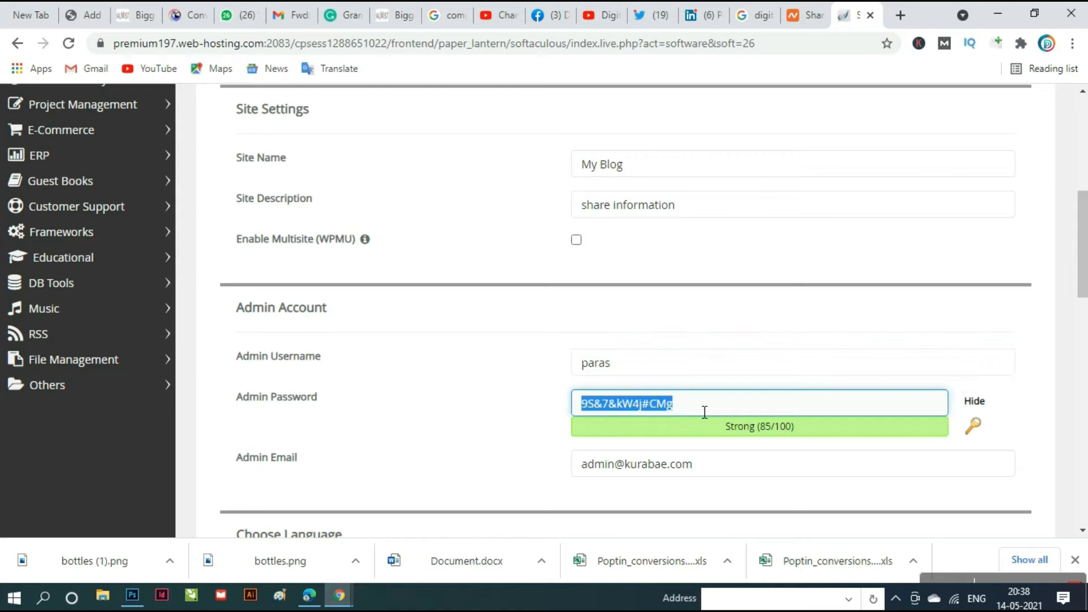
{"action": "key", "text": "BackSpace"}
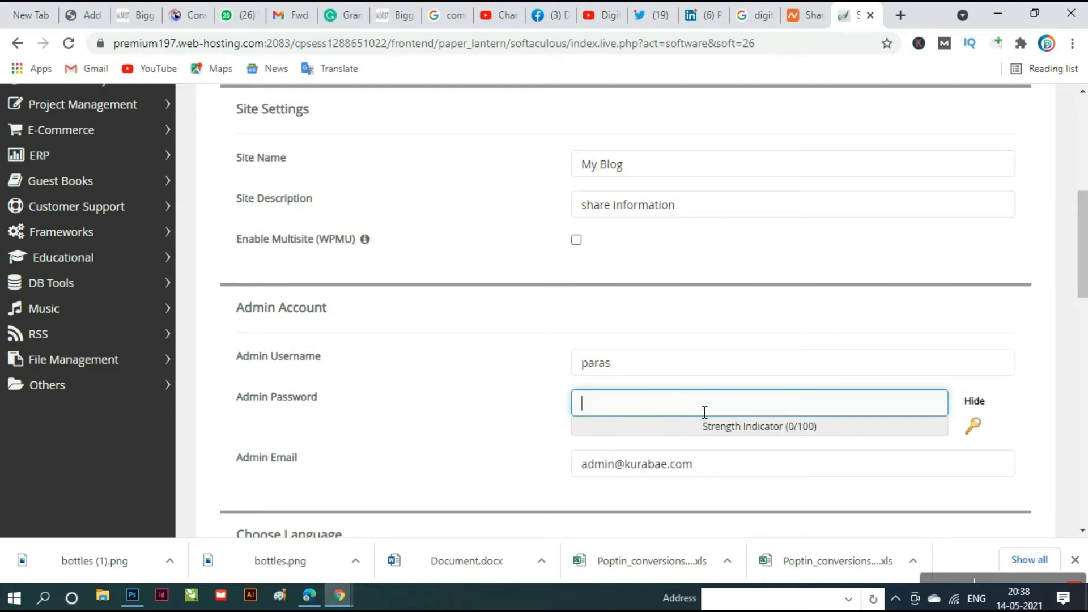
{"action": "type", "text": "g"}
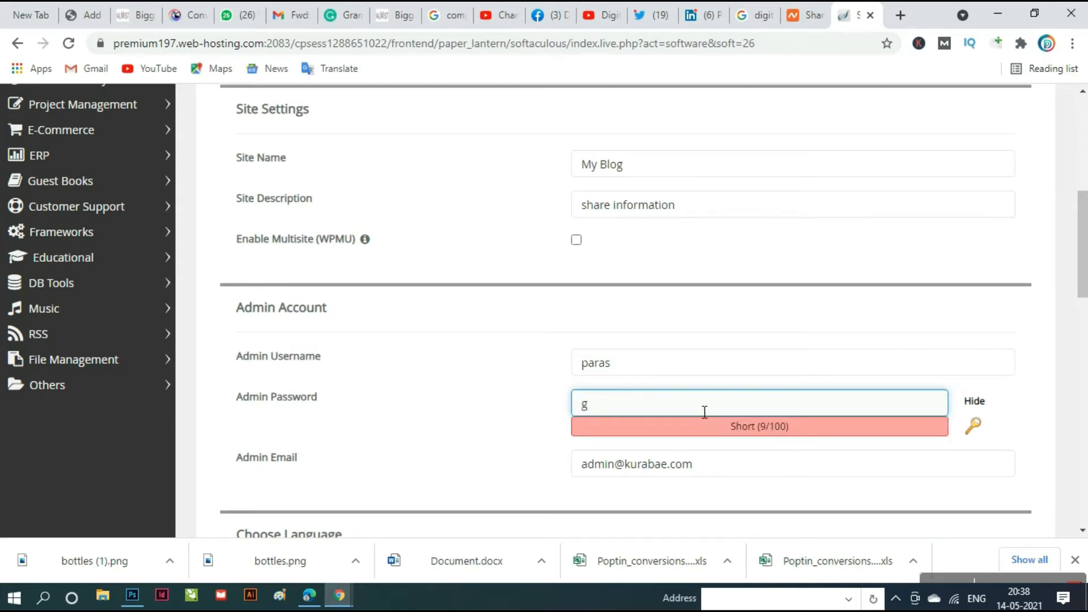
{"action": "left_click", "coordinate": [974, 402]}
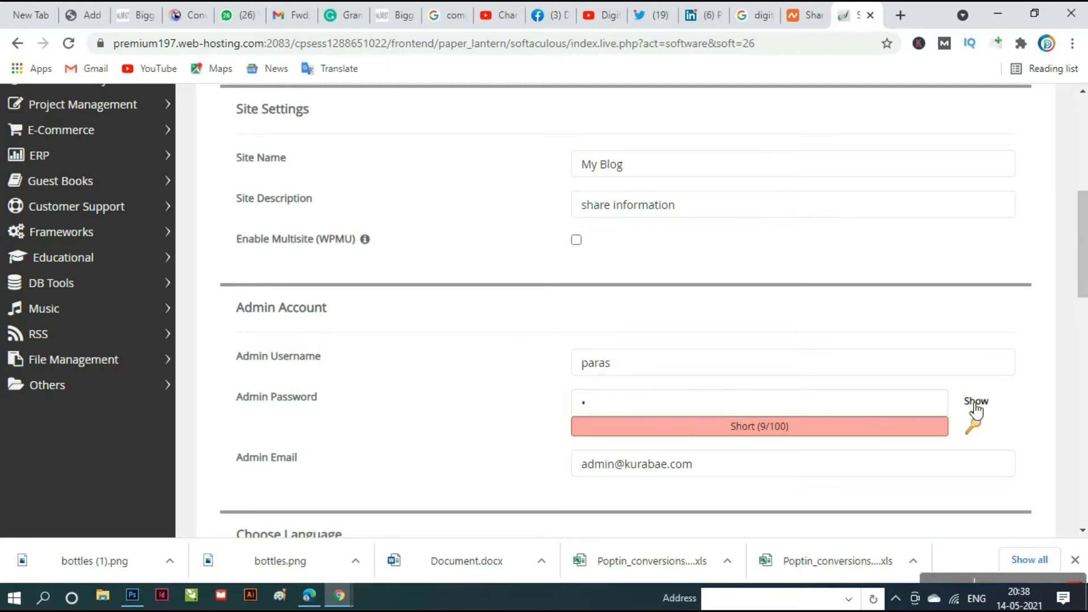
{"action": "left_click", "coordinate": [891, 409]}
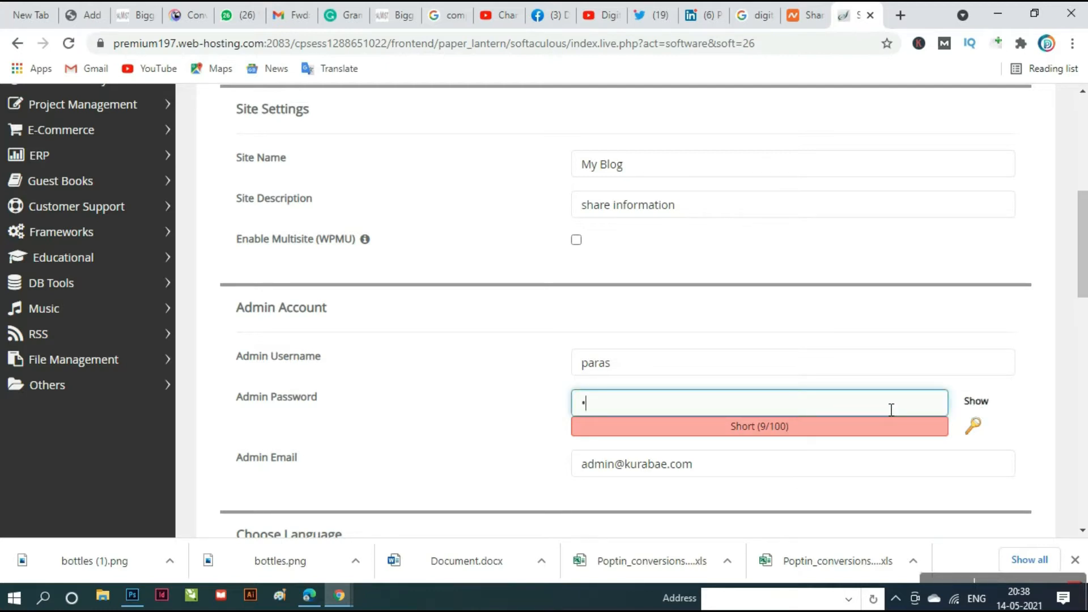
{"action": "key", "text": "BackSpace"}
{"action": "type", "text": "•••••••••••"}
- Replace the default admin e-mail with the owner's e-mail address
{"action": "scroll", "coordinate": [828, 481], "scroll_direction": "down", "scroll_amount": 1}
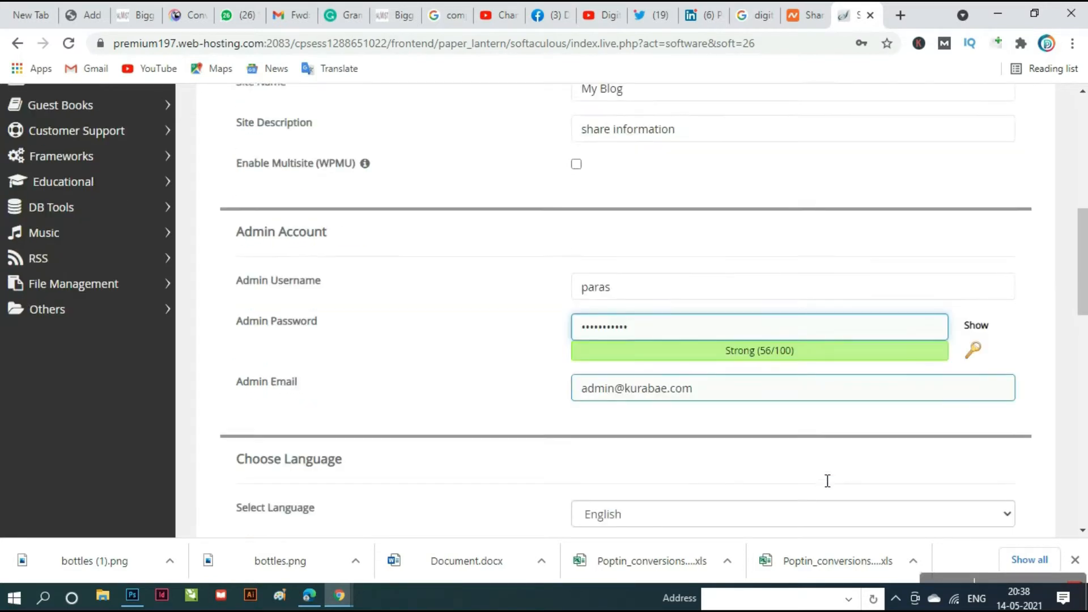
{"action": "triple_click", "coordinate": [728, 384]}
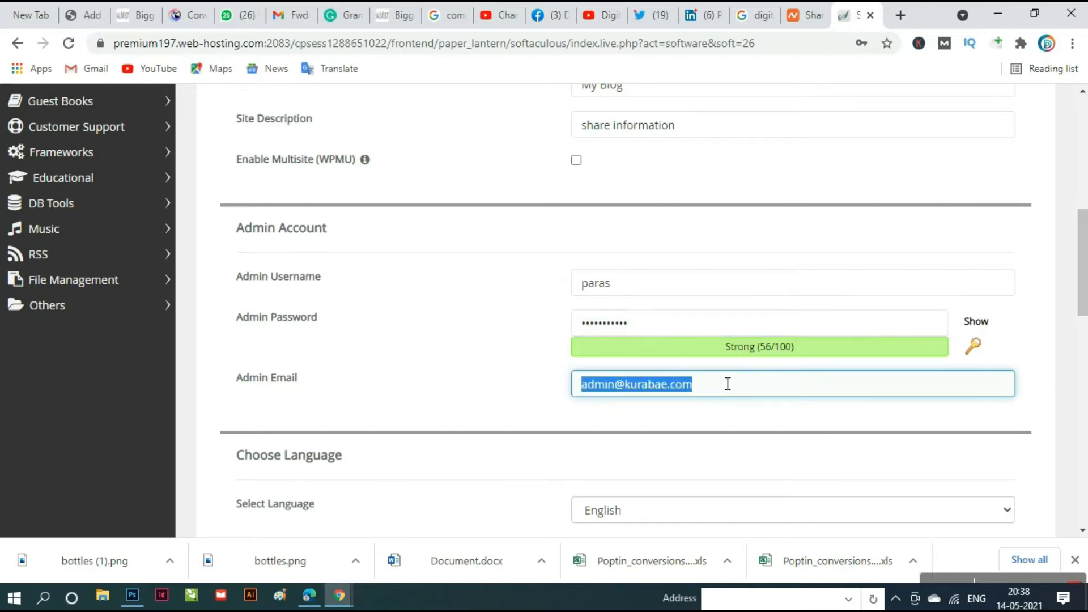
{"action": "key", "text": "BackSpace"}
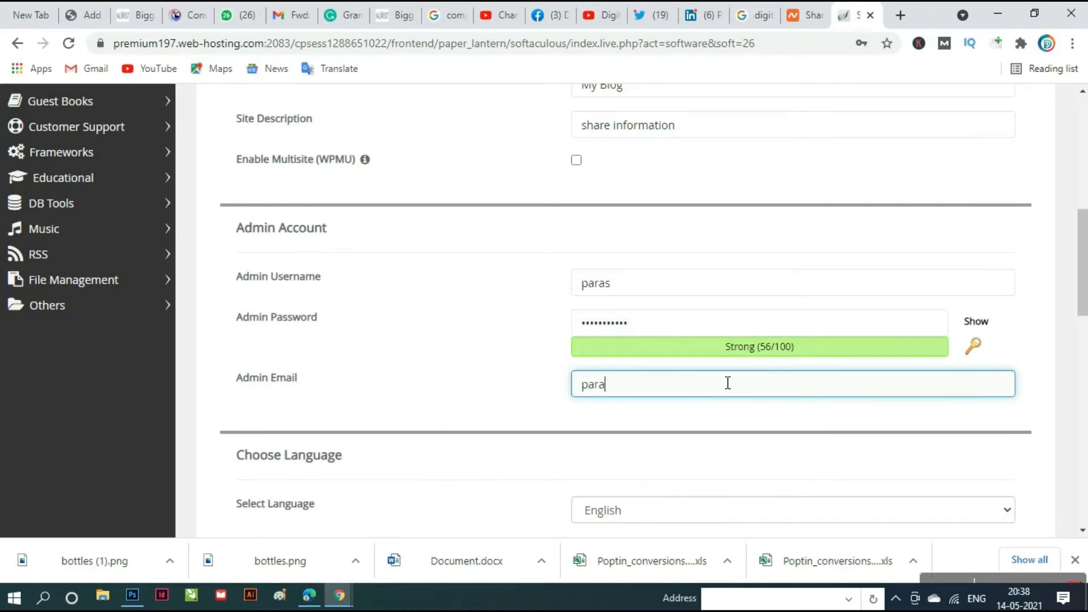
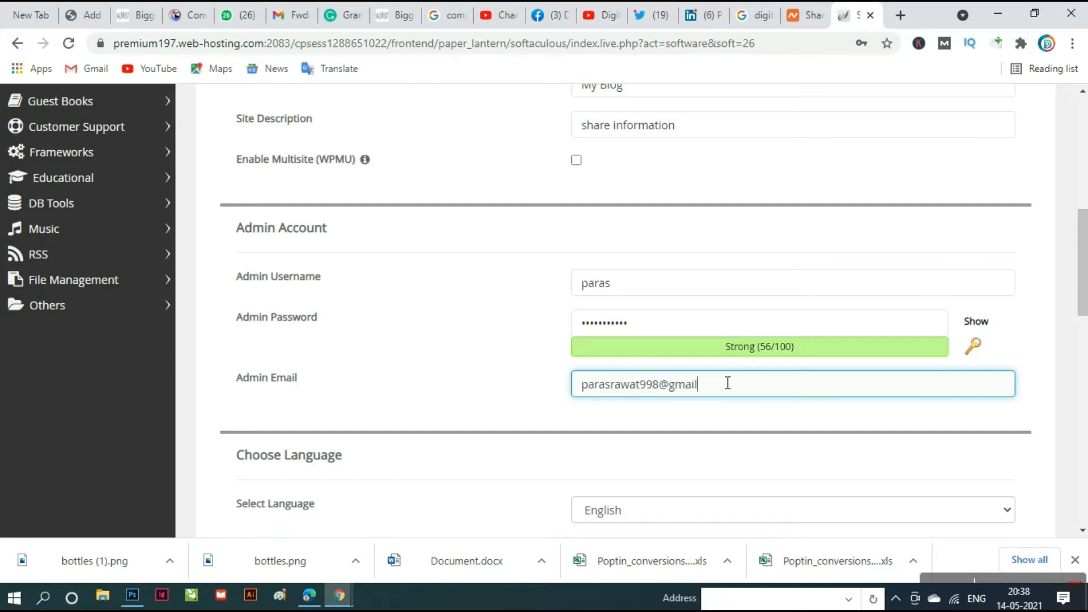
- Submit the install and dismiss the warning that password strength must exceed 80
{"action": "scroll", "coordinate": [736, 445], "scroll_direction": "down", "scroll_amount": 1}
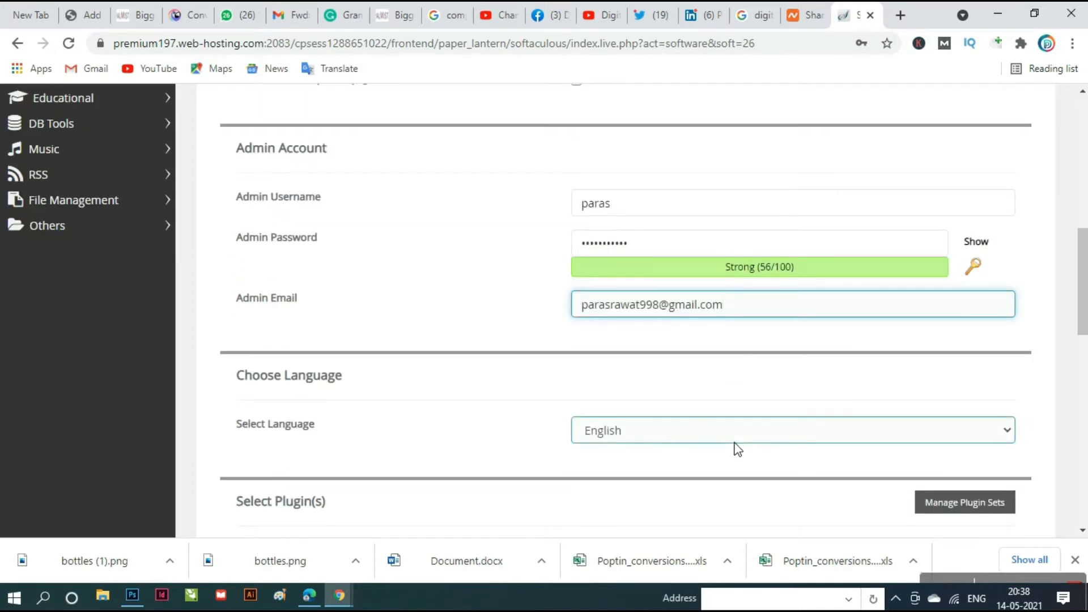
{"action": "scroll", "coordinate": [737, 448], "scroll_direction": "down", "scroll_amount": 2}
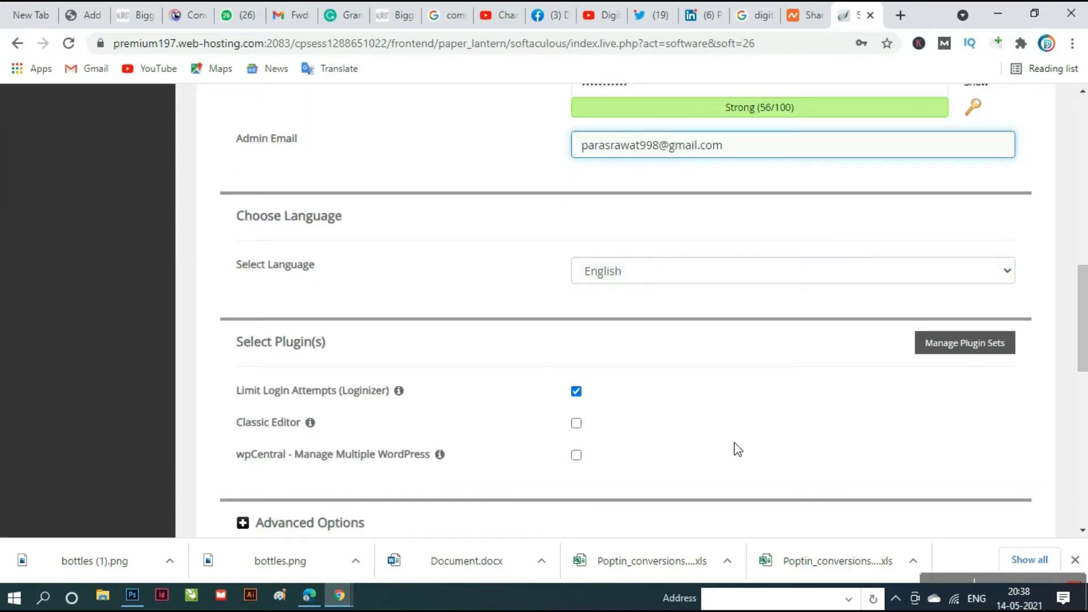
{"action": "scroll", "coordinate": [737, 449], "scroll_direction": "down", "scroll_amount": 5}
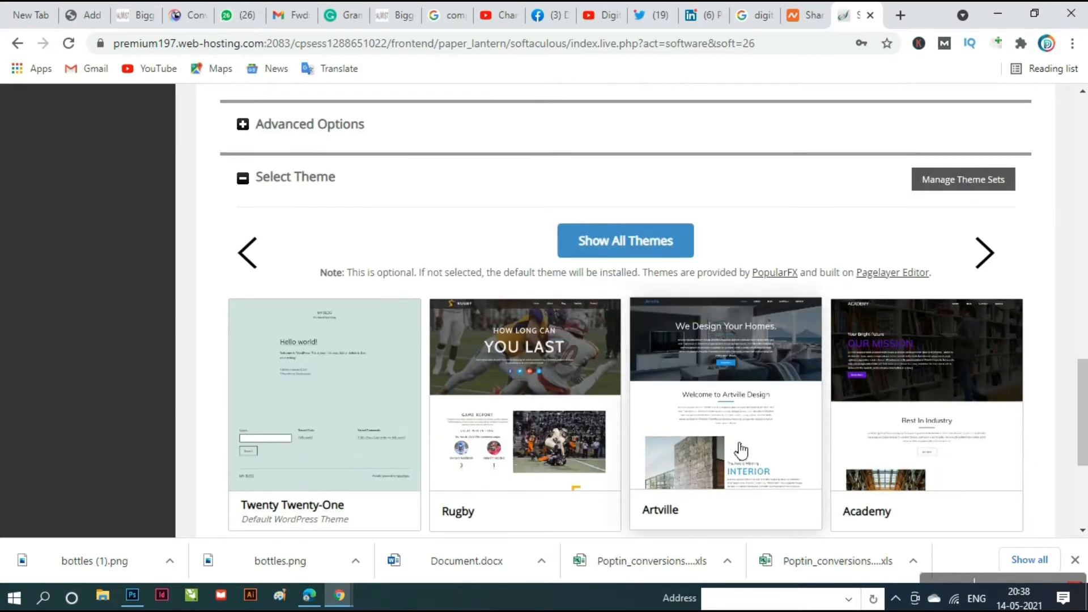
{"action": "scroll", "coordinate": [739, 450], "scroll_direction": "down", "scroll_amount": 3}
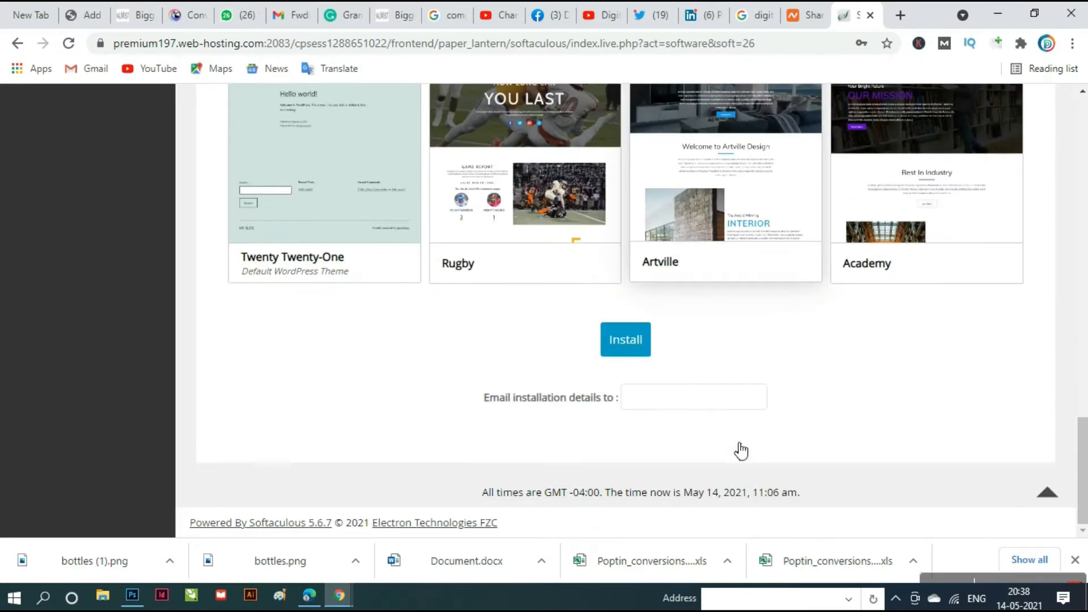
{"action": "left_click", "coordinate": [633, 347]}
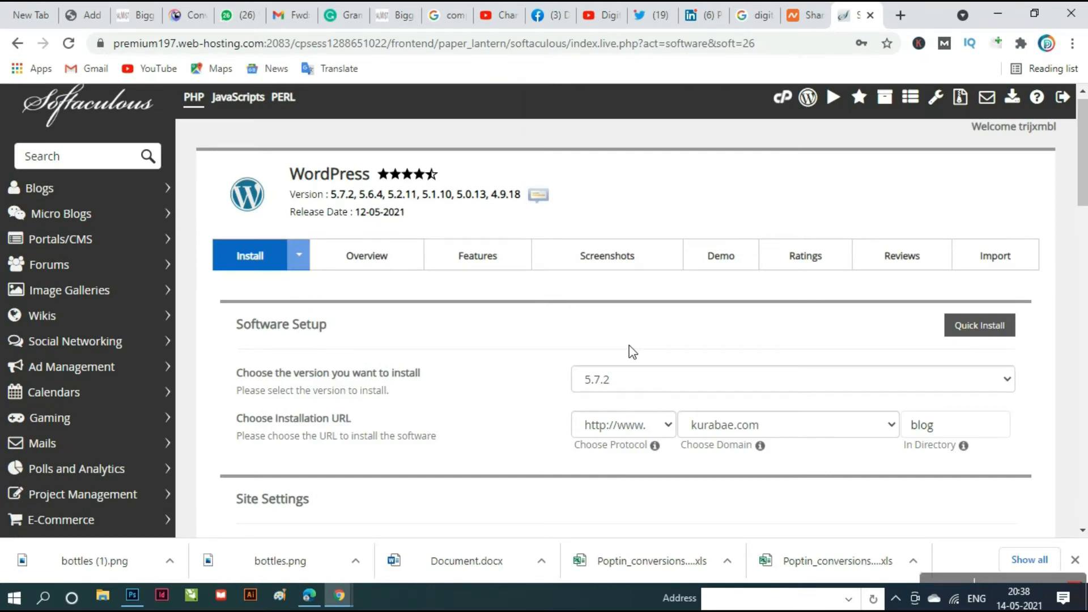
{"action": "scroll", "coordinate": [633, 347], "scroll_direction": "down", "scroll_amount": 15}
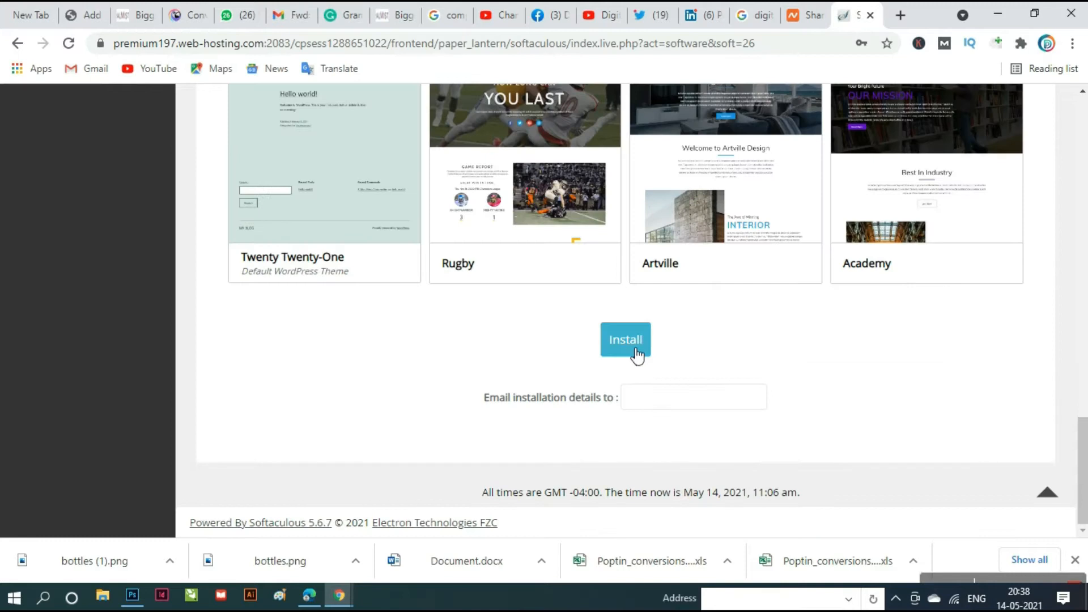
{"action": "left_click", "coordinate": [637, 356]}
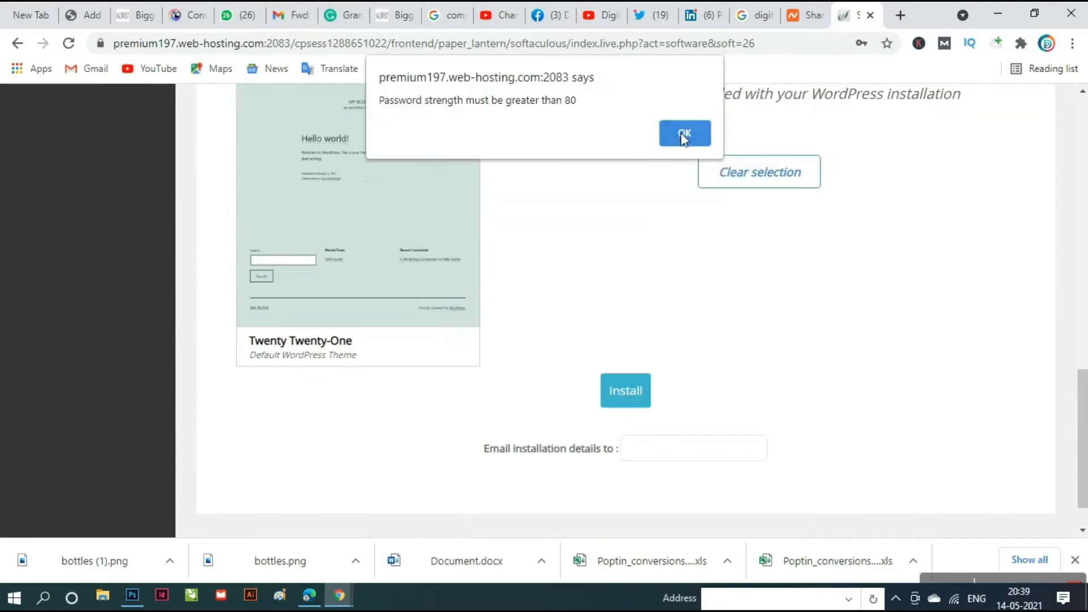
{"action": "left_click", "coordinate": [683, 133]}
- Replace the weak admin password with a stronger one
{"action": "scroll", "coordinate": [830, 467], "scroll_direction": "up", "scroll_amount": 10}
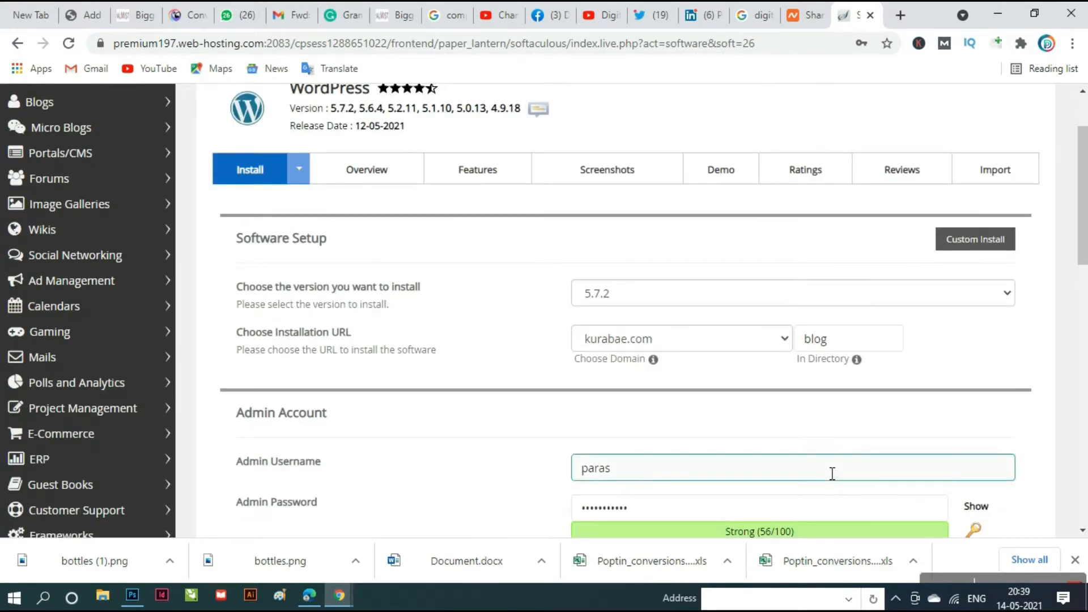
{"action": "scroll", "coordinate": [831, 473], "scroll_direction": "down", "scroll_amount": 2}
{"action": "left_click", "coordinate": [664, 347]}
{"action": "double_click", "coordinate": [665, 360]}
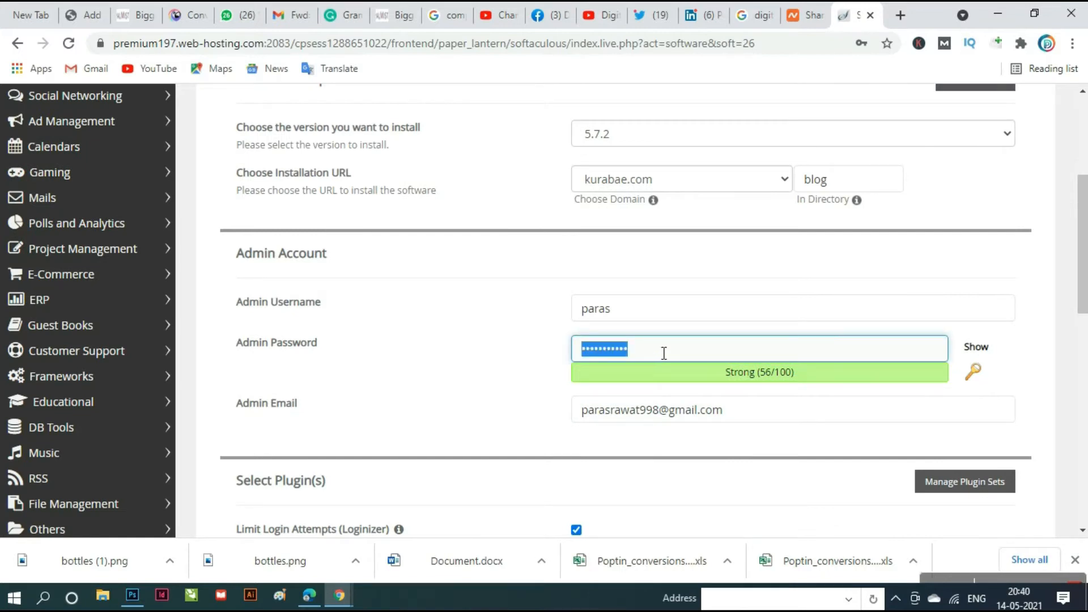
{"action": "key", "text": "BackSpace"}
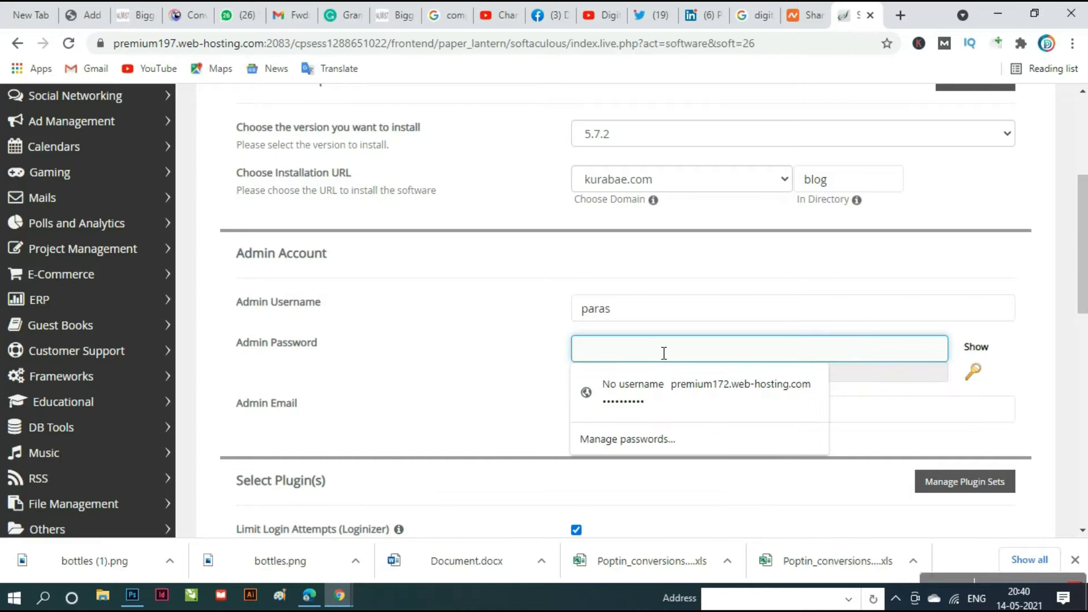
{"action": "type", "text": "•••••••"}
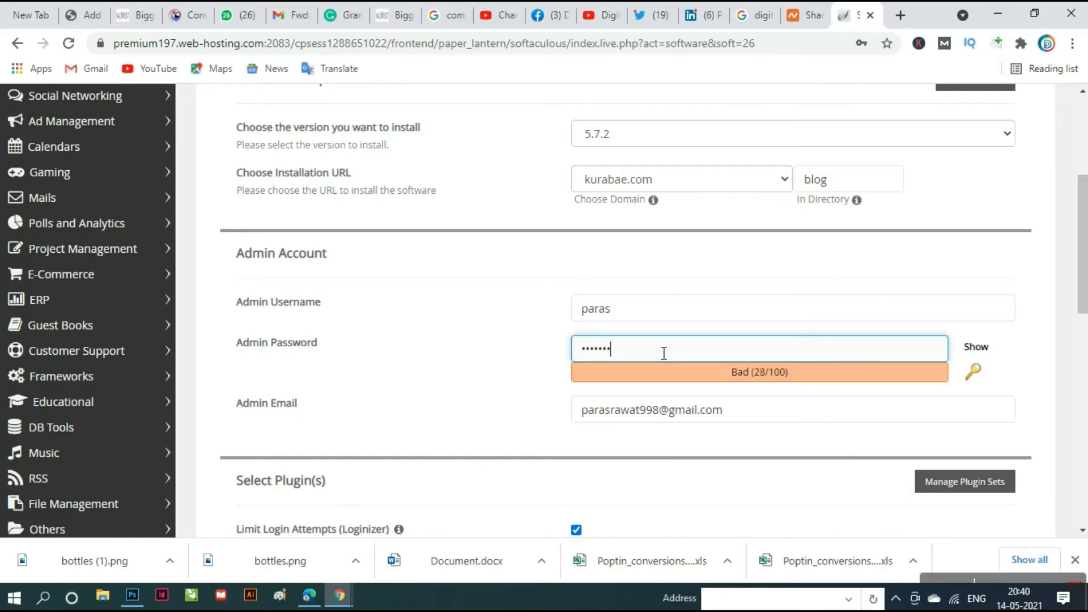
{"action": "type", "text": "•••••"}
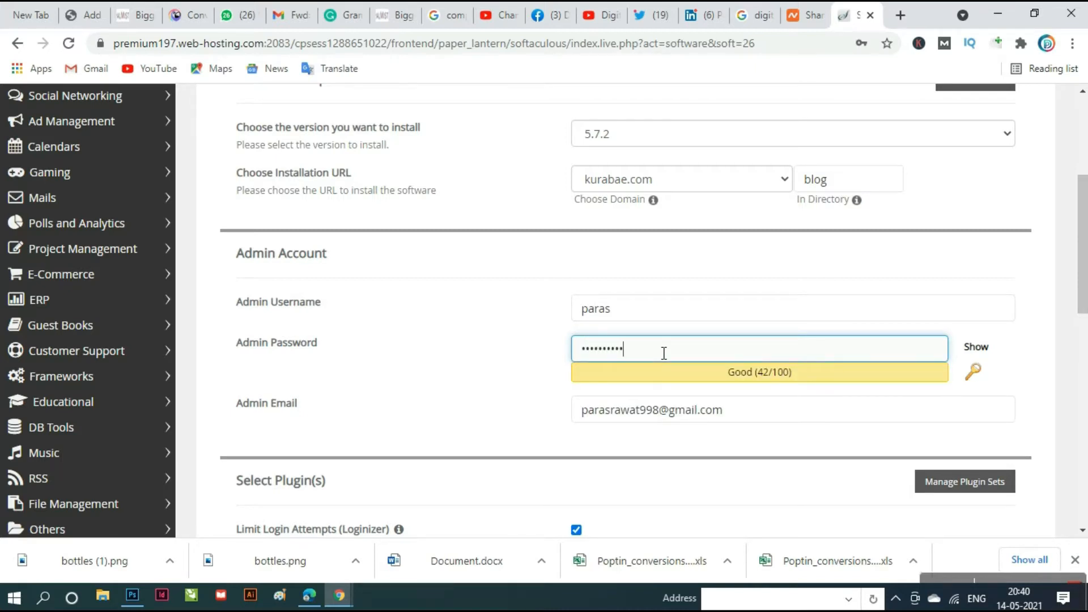
{"action": "type", "text": "••••••"}
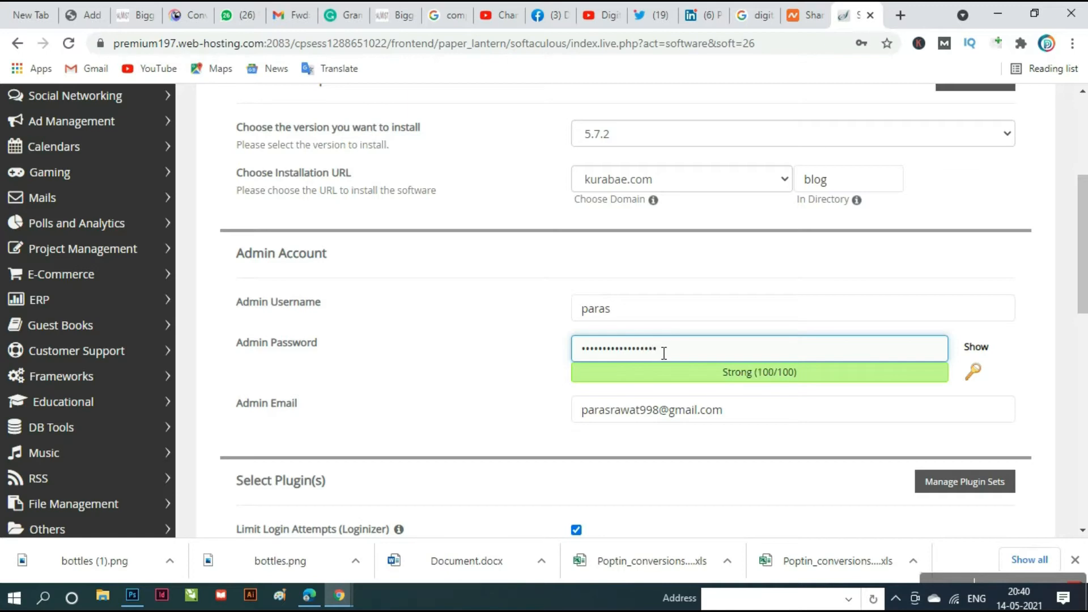
- Install WordPress at kurabae.com/blog and view the new blog in its own tab
{"action": "scroll", "coordinate": [712, 386], "scroll_direction": "down", "scroll_amount": 15}
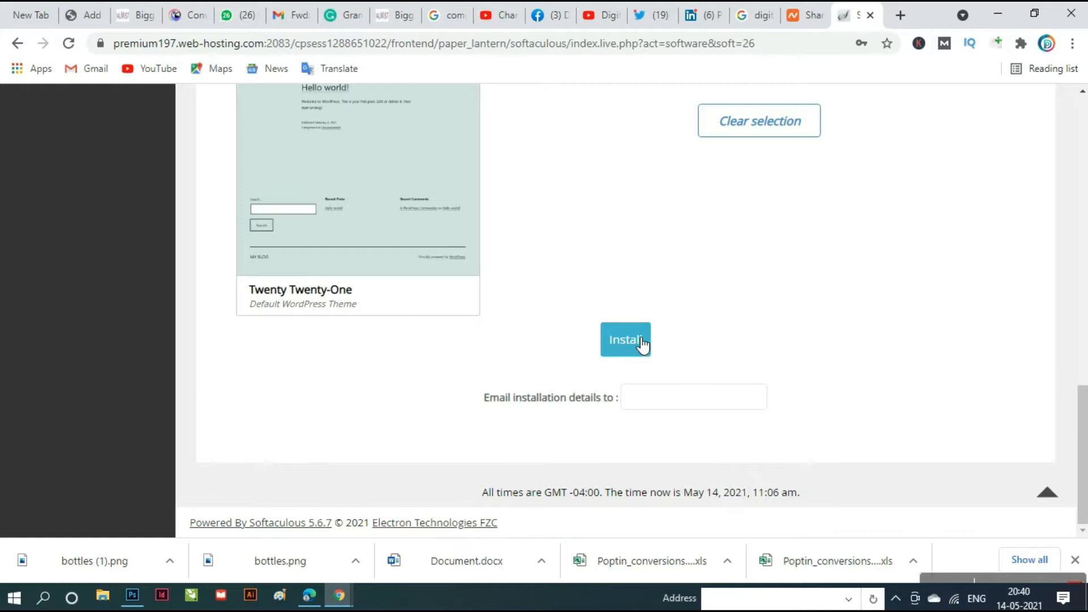
{"action": "left_click", "coordinate": [636, 345]}
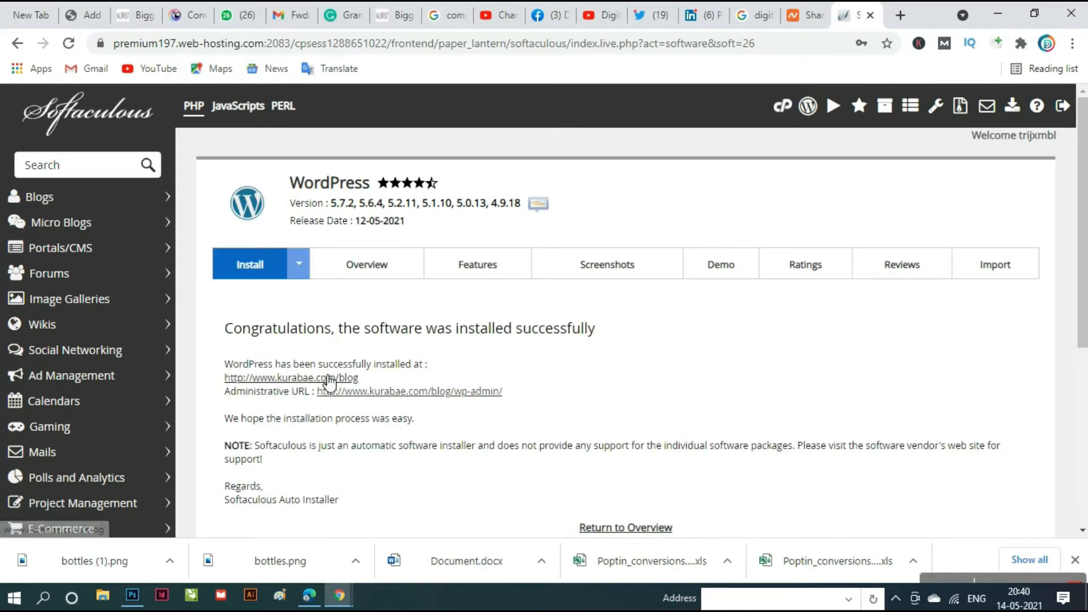
{"action": "middle_click", "coordinate": [333, 381]}
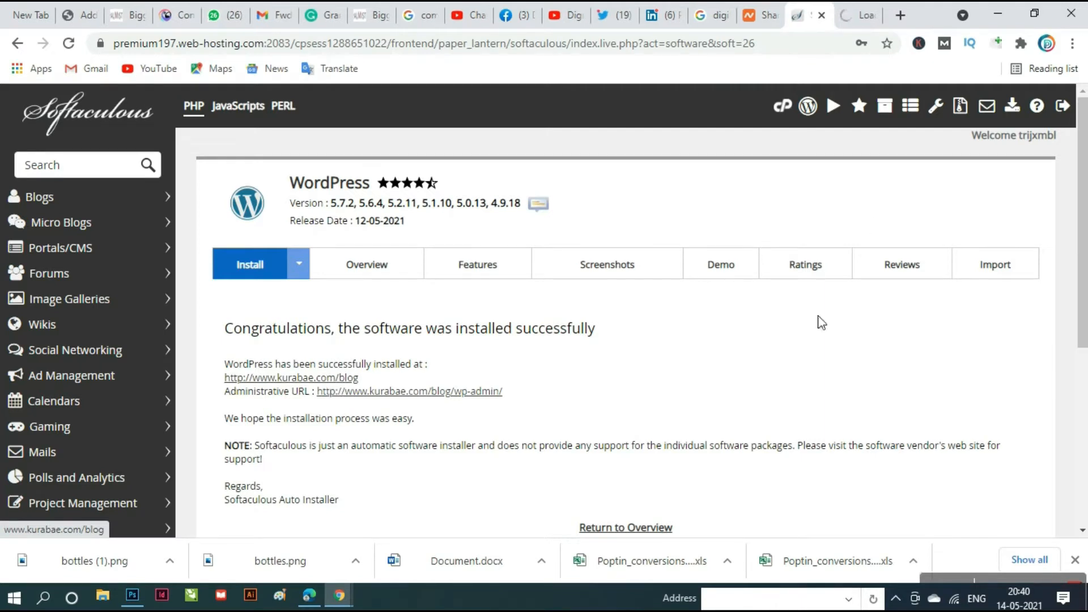
{"action": "left_click", "coordinate": [869, 13]}
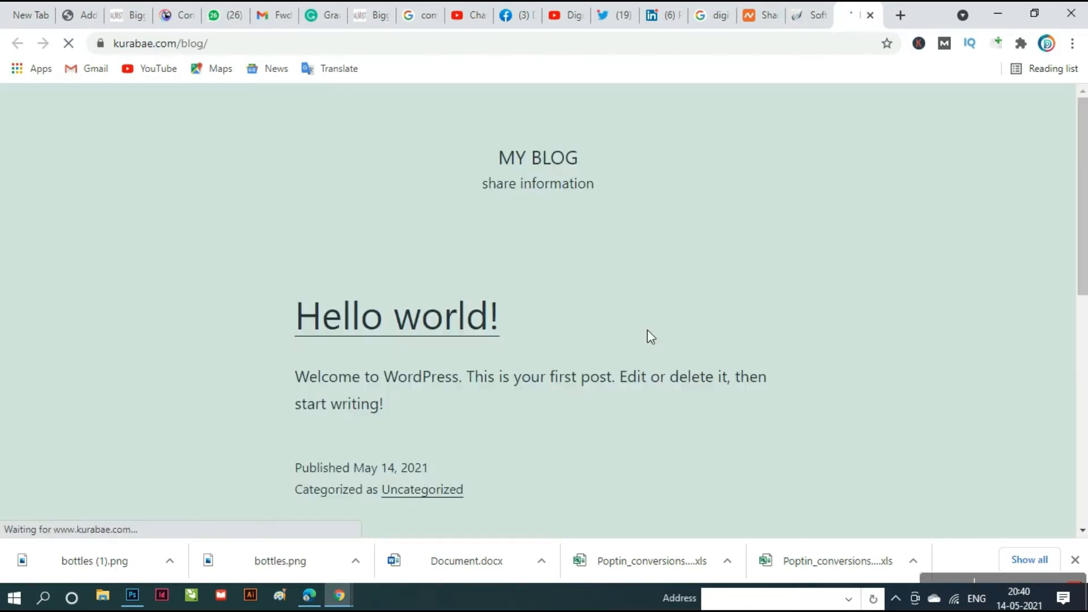
- Load the blog's admin area by appending 'admin' to its URL
{"action": "left_click", "coordinate": [458, 45]}
{"action": "left_click", "coordinate": [465, 46]}
{"action": "type", "text": "a"}
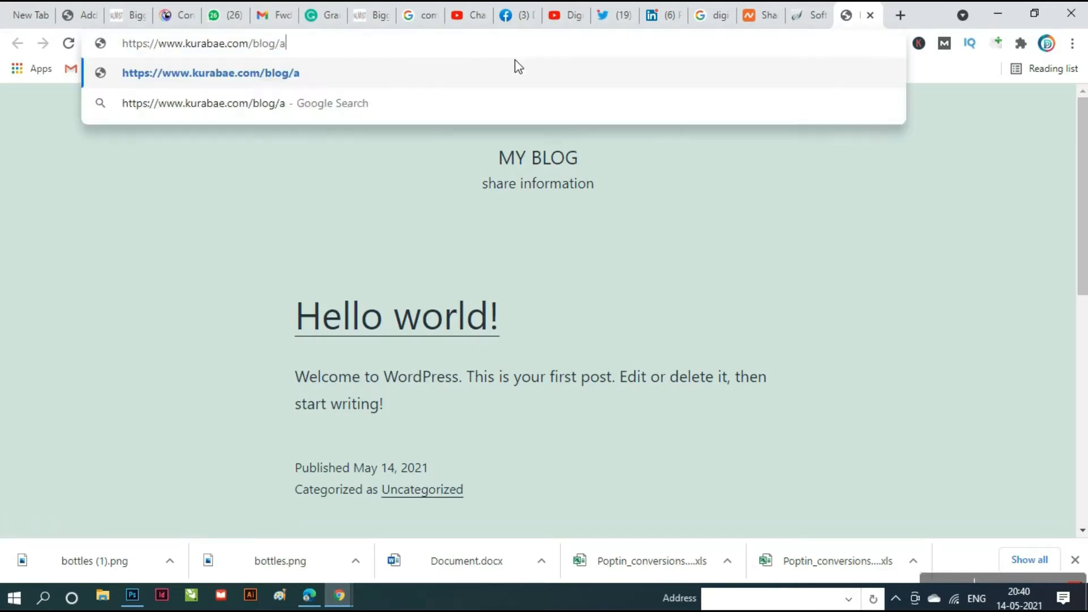
{"action": "type", "text": "dmin"}
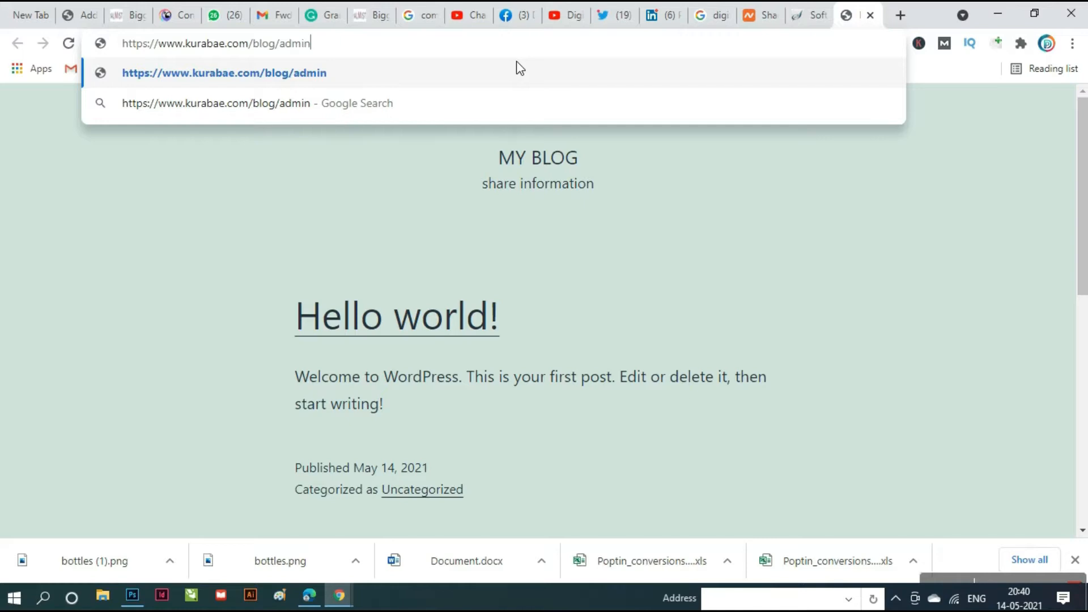
{"action": "key", "text": "Return"}
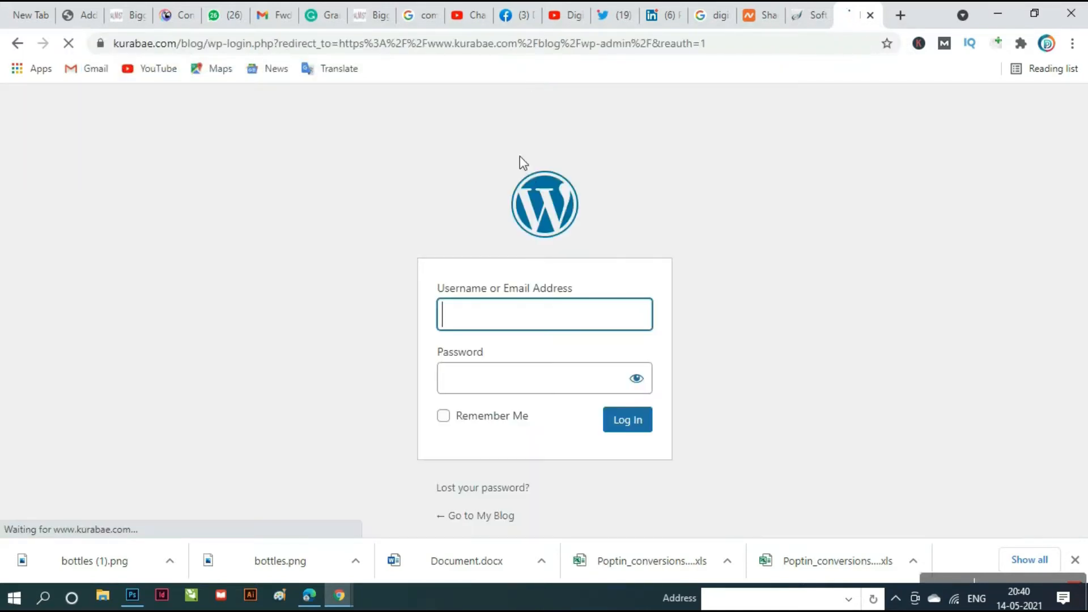
- Log in with the admin username and password to reach the Dashboard
{"action": "left_click", "coordinate": [551, 323]}
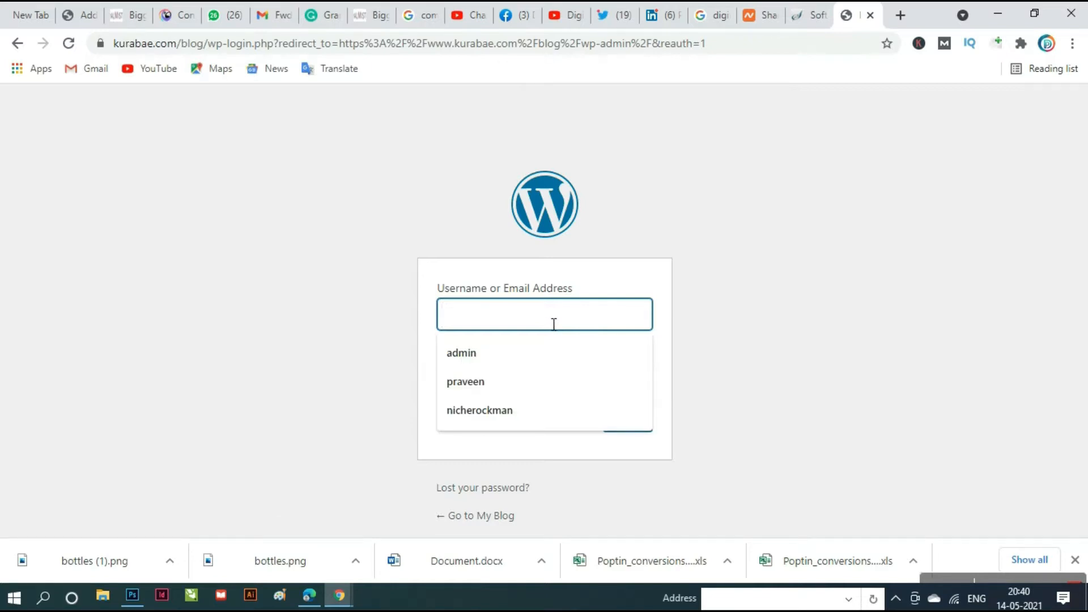
{"action": "type", "text": "paras"}
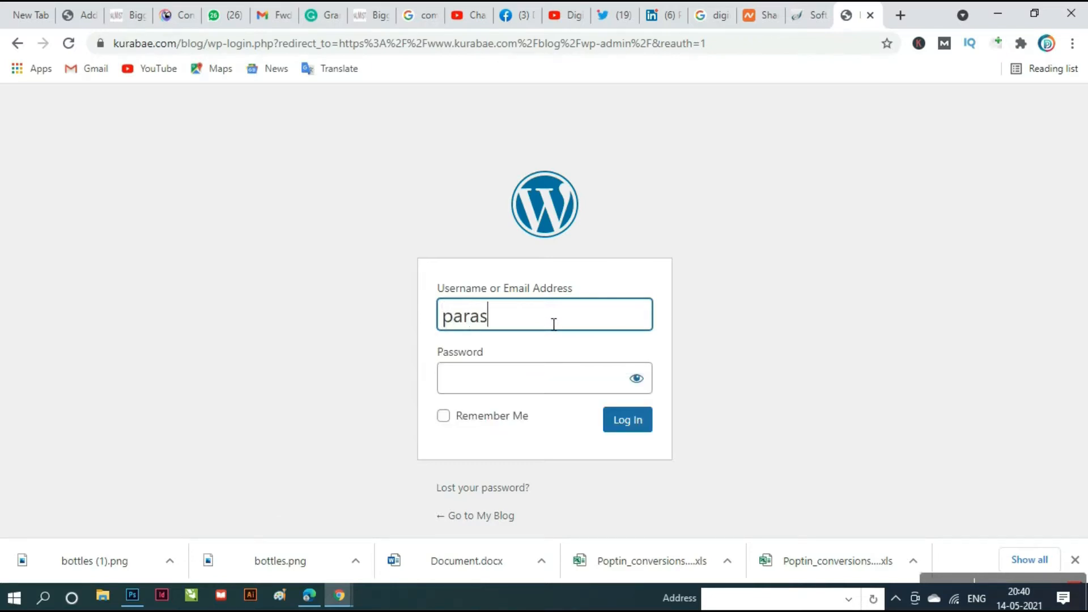
{"action": "left_click", "coordinate": [544, 383]}
{"action": "type", "text": "••••••"}
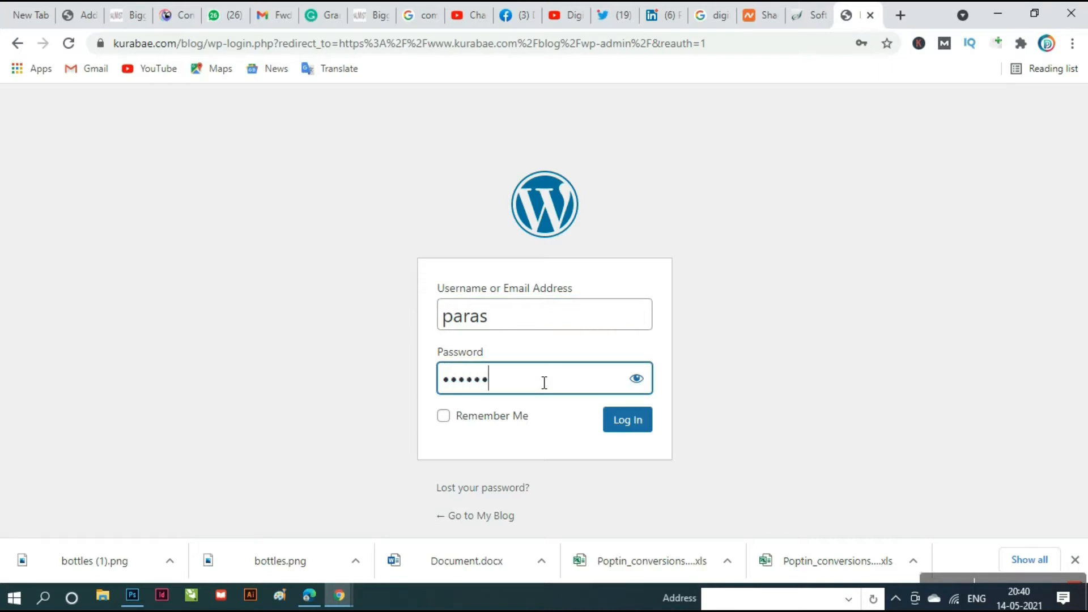
{"action": "type", "text": "••••••••••••"}
{"action": "left_click", "coordinate": [632, 429]}
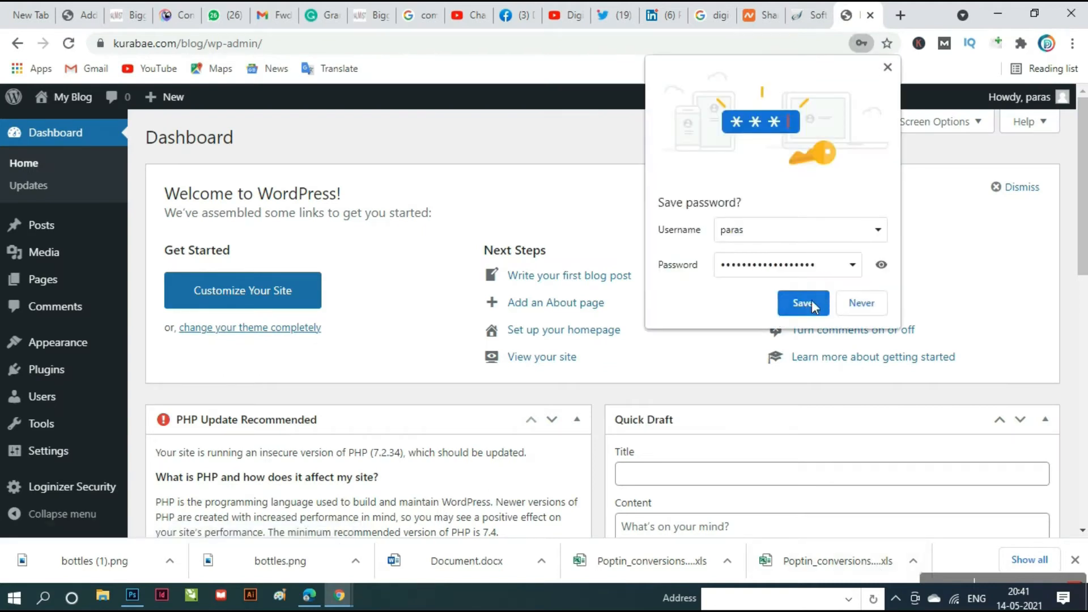
- Save the login in Chrome and go to Appearance > Themes
{"action": "left_click", "coordinate": [803, 303]}
{"action": "mouse_move", "coordinate": [31, 340]}
{"action": "mouse_move", "coordinate": [74, 234]}
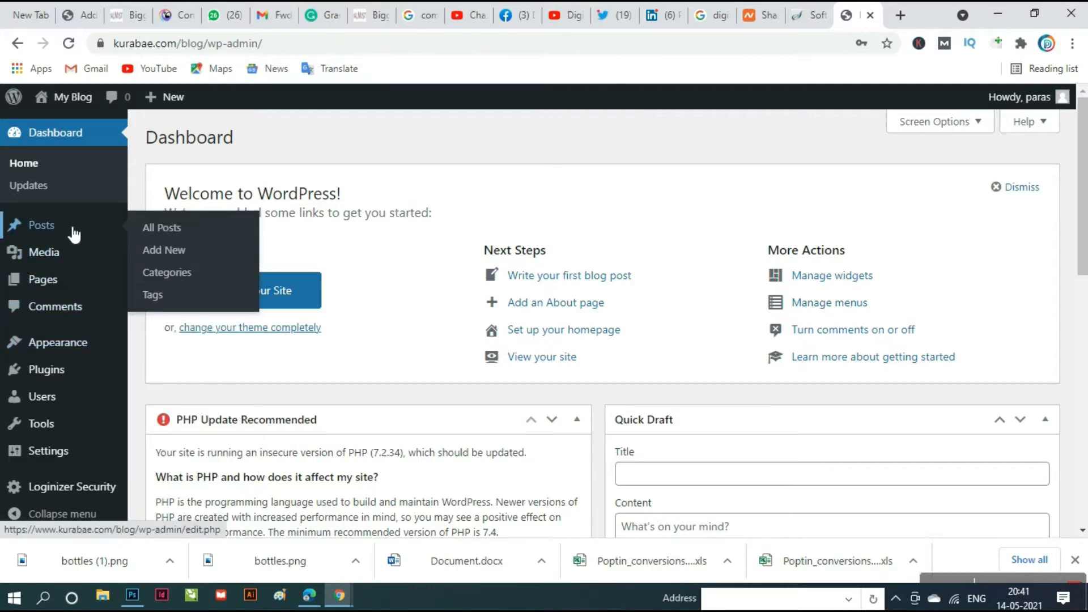
{"action": "scroll", "coordinate": [74, 283], "scroll_direction": "down", "scroll_amount": 5}
{"action": "mouse_move", "coordinate": [61, 376]}
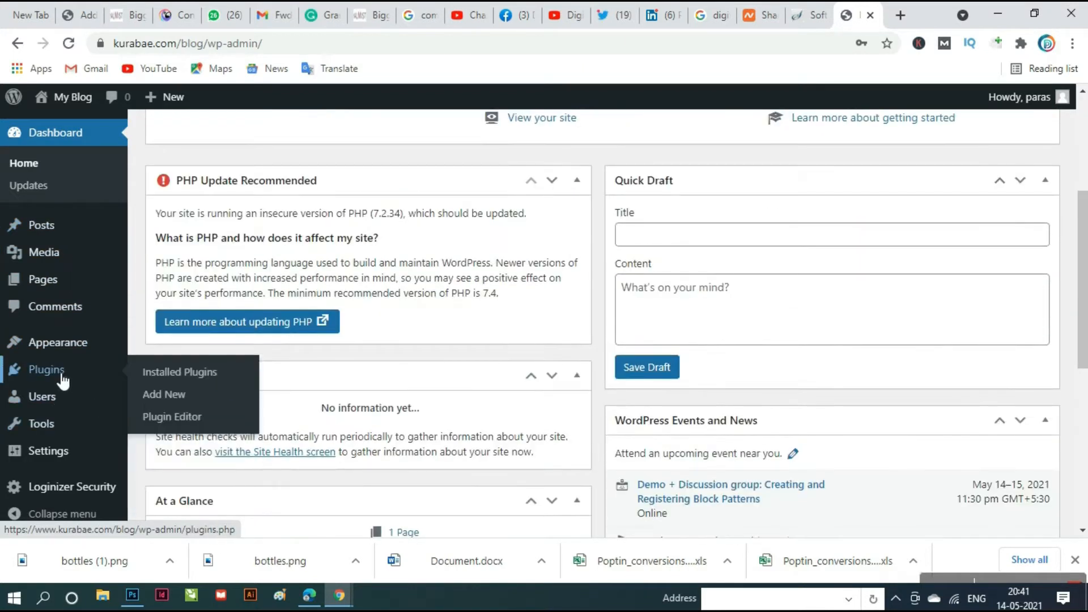
{"action": "scroll", "coordinate": [63, 391], "scroll_direction": "down", "scroll_amount": 3}
{"action": "scroll", "coordinate": [65, 408], "scroll_direction": "down", "scroll_amount": 4}
{"action": "mouse_move", "coordinate": [75, 457]}
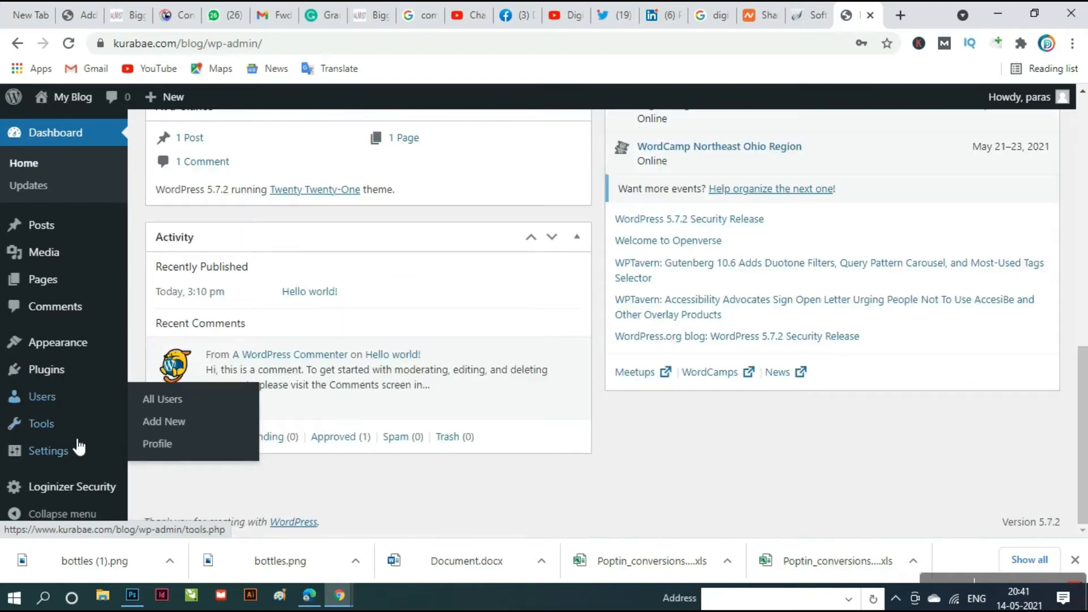
{"action": "mouse_move", "coordinate": [72, 345]}
{"action": "left_click", "coordinate": [163, 352]}
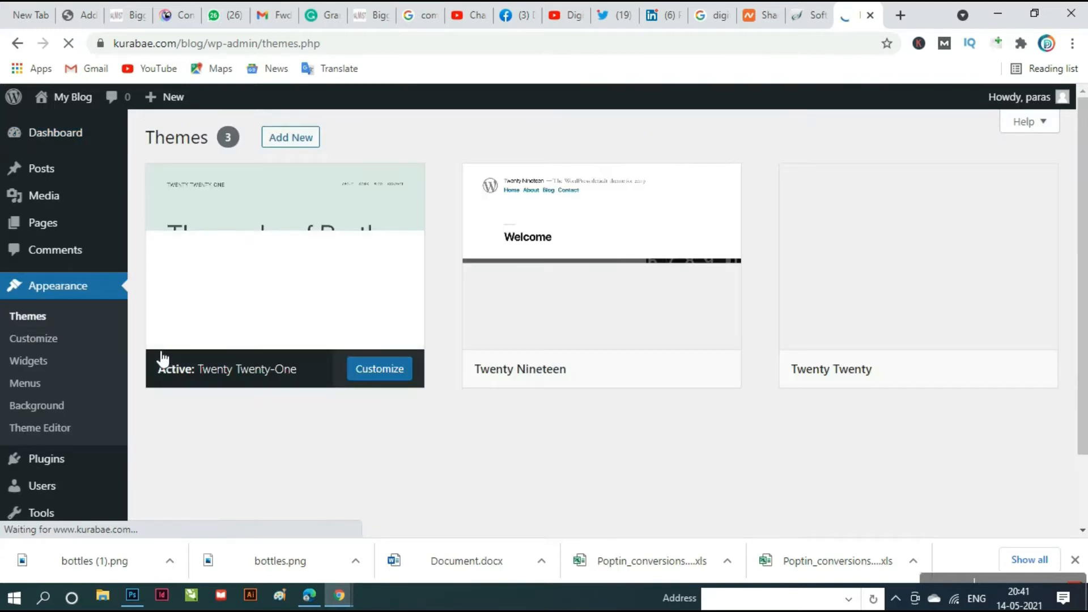
- Search new themes for 'color mag', then install and activate ColorMag
{"action": "left_click", "coordinate": [294, 142]}
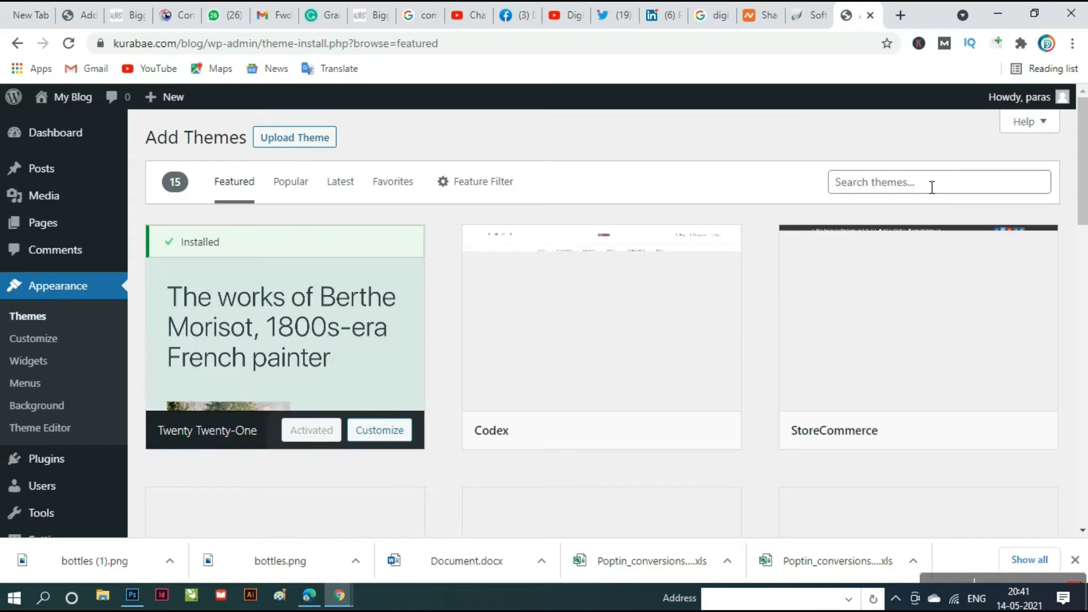
{"action": "left_click", "coordinate": [931, 185]}
{"action": "type", "text": "co"}
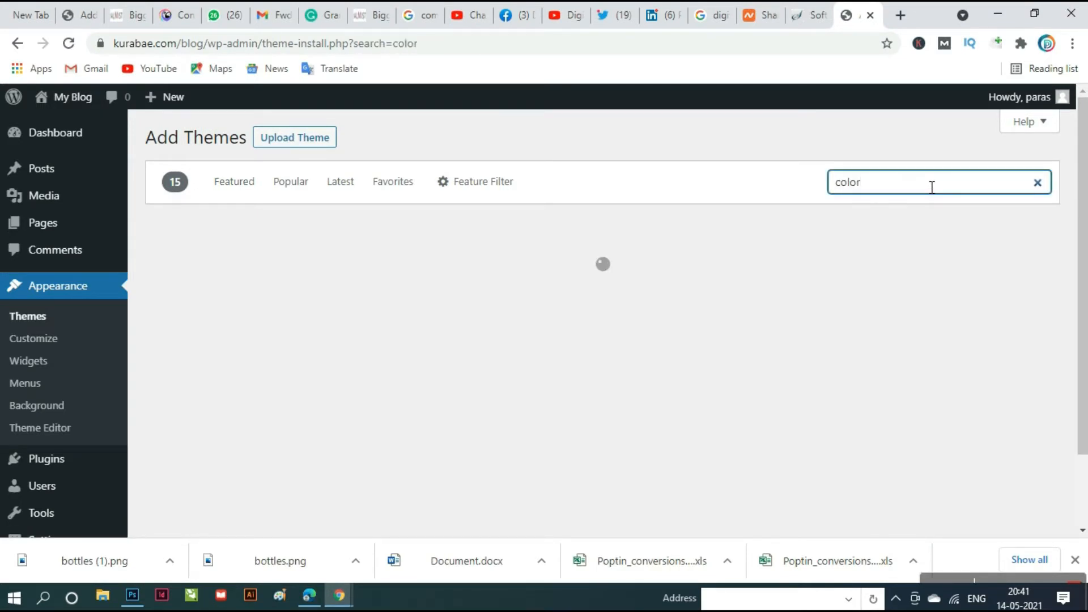
{"action": "type", "text": "lor mag"}
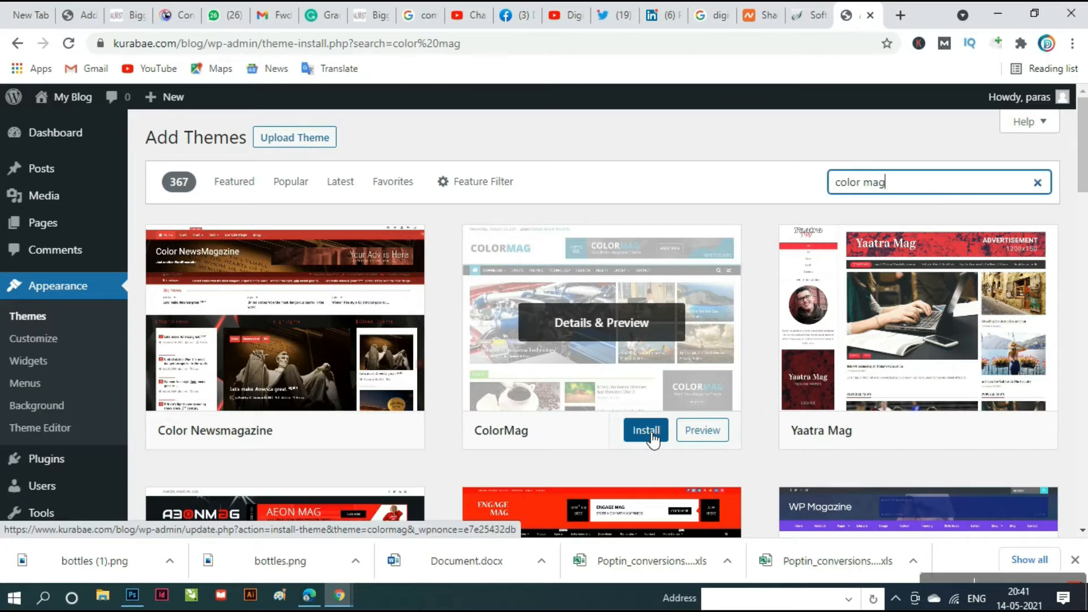
{"action": "left_click", "coordinate": [653, 436]}
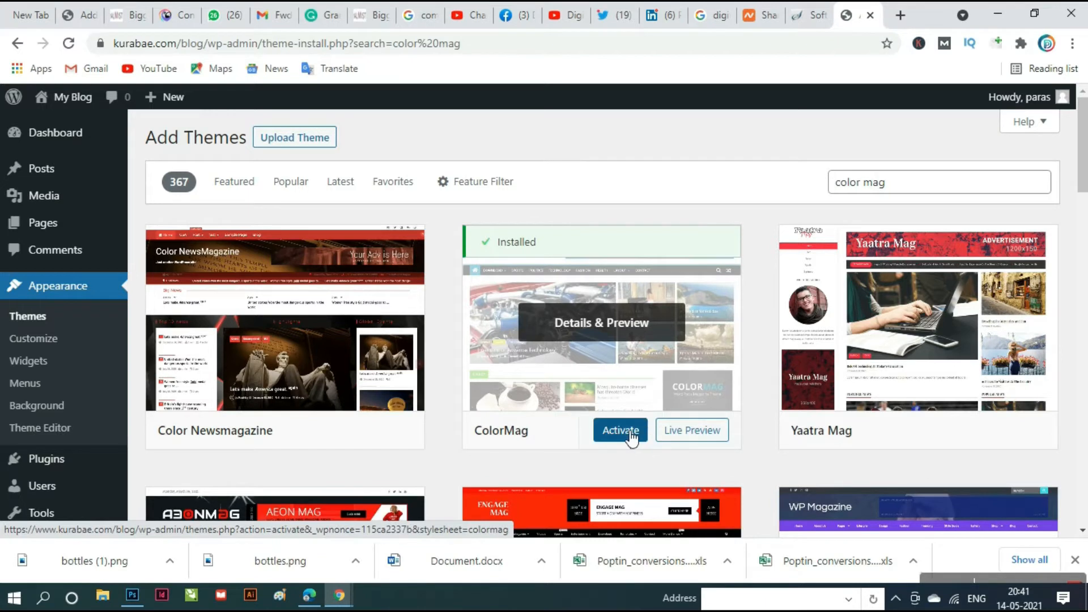
{"action": "left_click", "coordinate": [632, 438]}
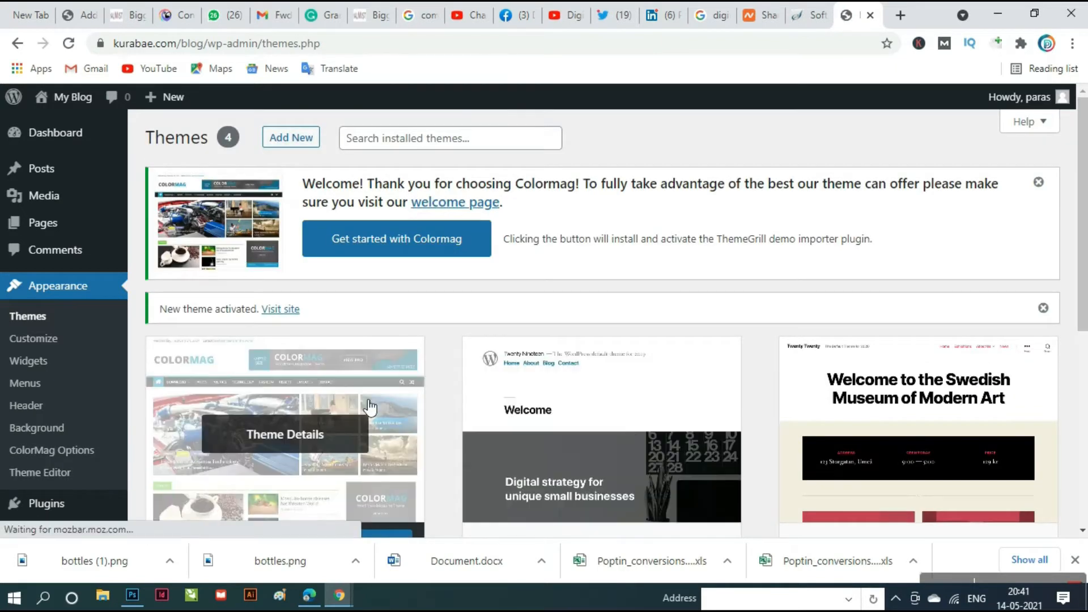
{"action": "scroll", "coordinate": [368, 407], "scroll_direction": "down", "scroll_amount": 3}
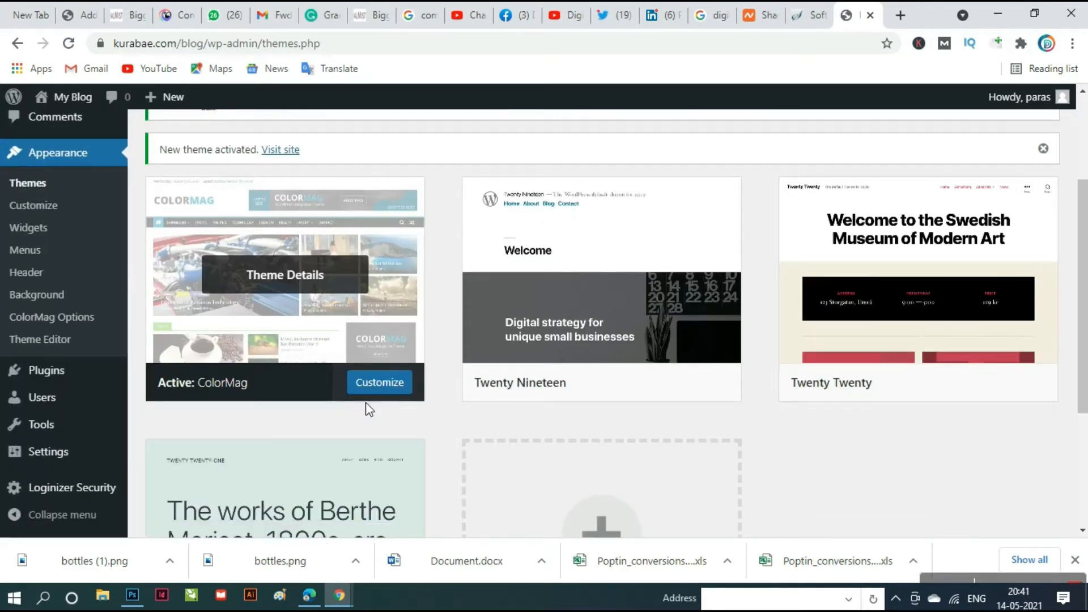
- Preview ColorMag in the Customizer down to the footer and back, then select the blog's URL
{"action": "left_click", "coordinate": [393, 382]}
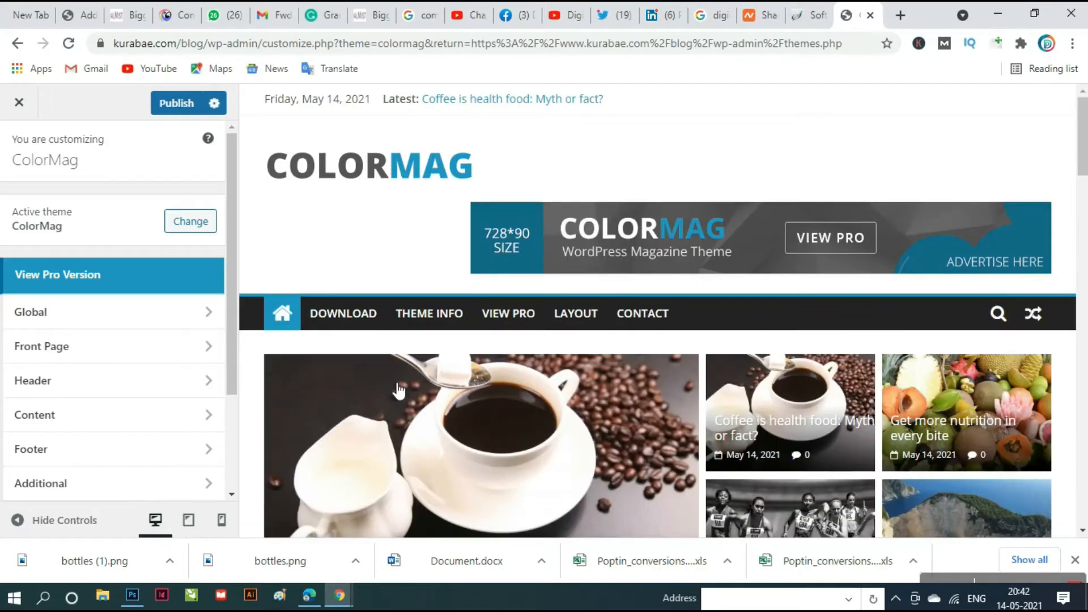
{"action": "scroll", "coordinate": [560, 429], "scroll_direction": "down", "scroll_amount": 7}
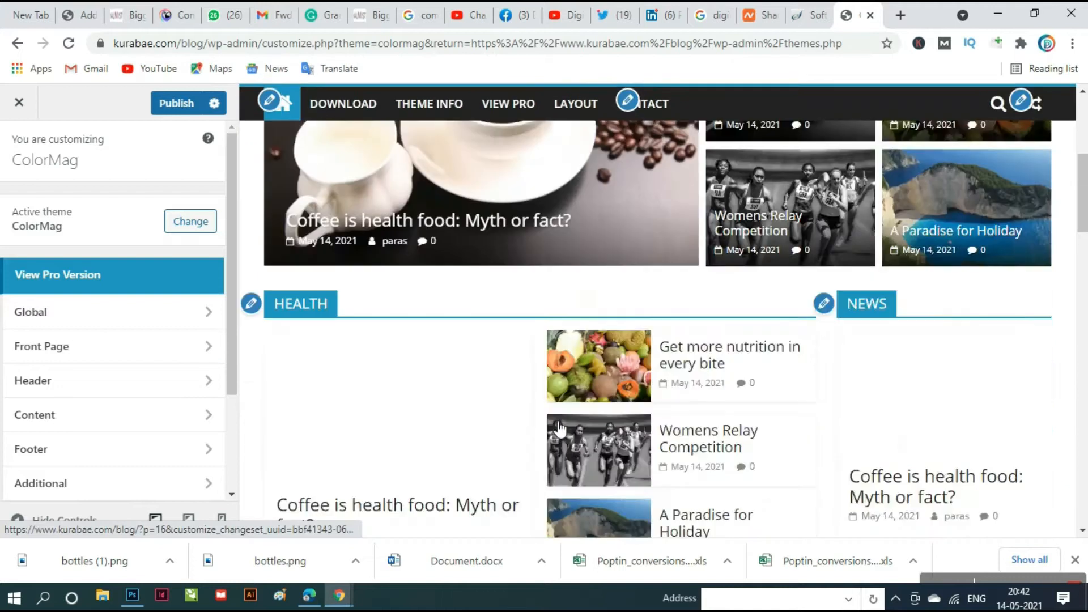
{"action": "scroll", "coordinate": [554, 426], "scroll_direction": "down", "scroll_amount": 5}
{"action": "scroll", "coordinate": [553, 420], "scroll_direction": "down", "scroll_amount": 10}
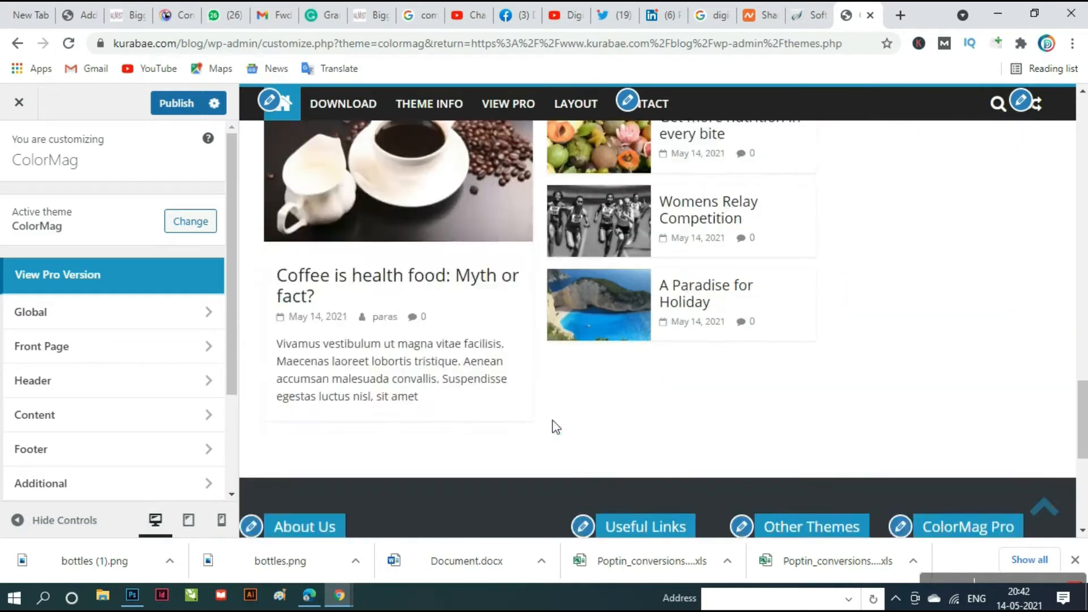
{"action": "scroll", "coordinate": [552, 420], "scroll_direction": "up", "scroll_amount": 5}
{"action": "scroll", "coordinate": [552, 420], "scroll_direction": "up", "scroll_amount": 10}
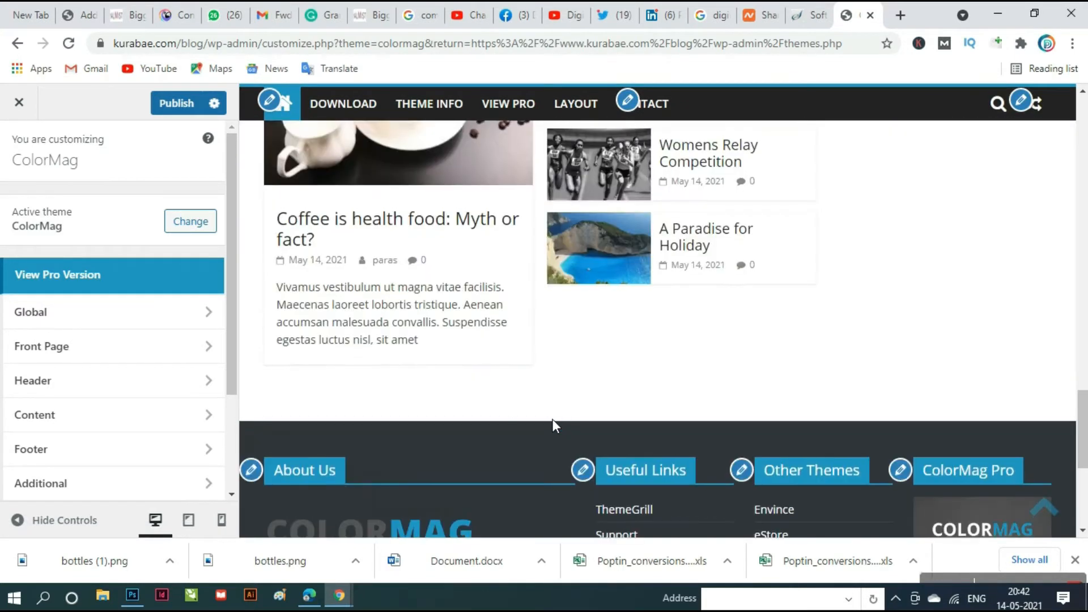
{"action": "scroll", "coordinate": [558, 426], "scroll_direction": "up", "scroll_amount": 5}
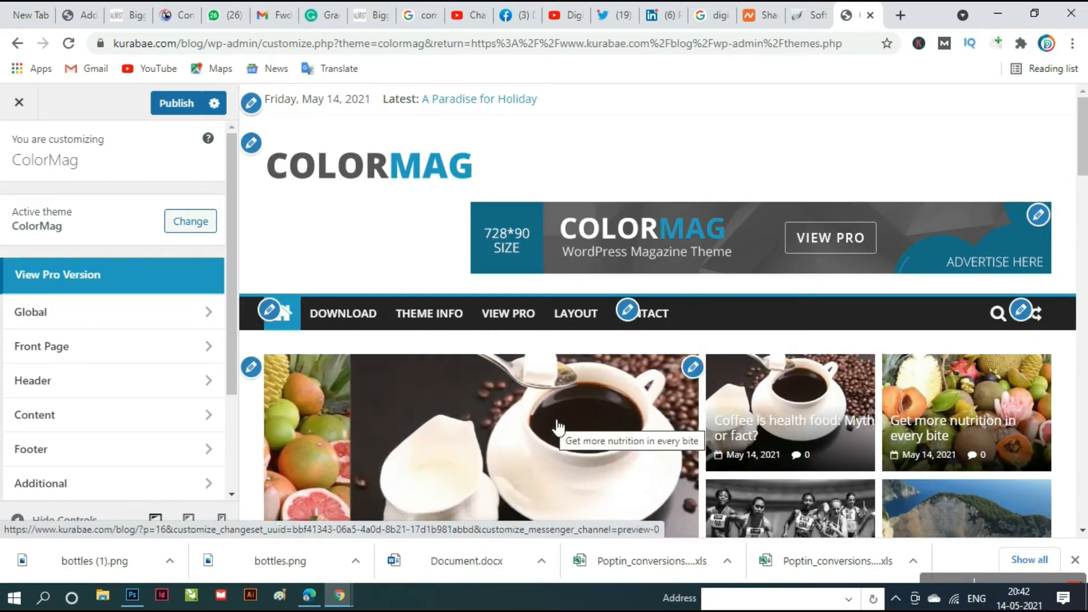
{"action": "left_click_drag", "start_coordinate": [208, 45], "coordinate": [115, 45]}
{"action": "key", "text": "ctrl+c"}
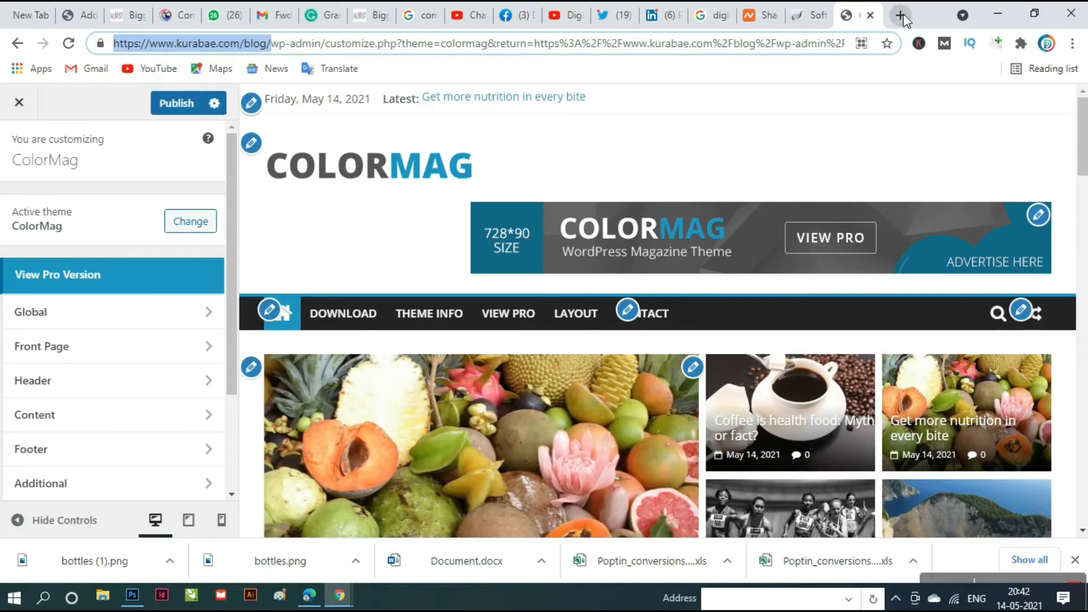
- Load the copied blog address in a new tab, confirm it still shows My Blog's Hello world!, then return to the Customizer
{"action": "left_click", "coordinate": [900, 15]}
{"action": "key", "text": "ctrl+v"}
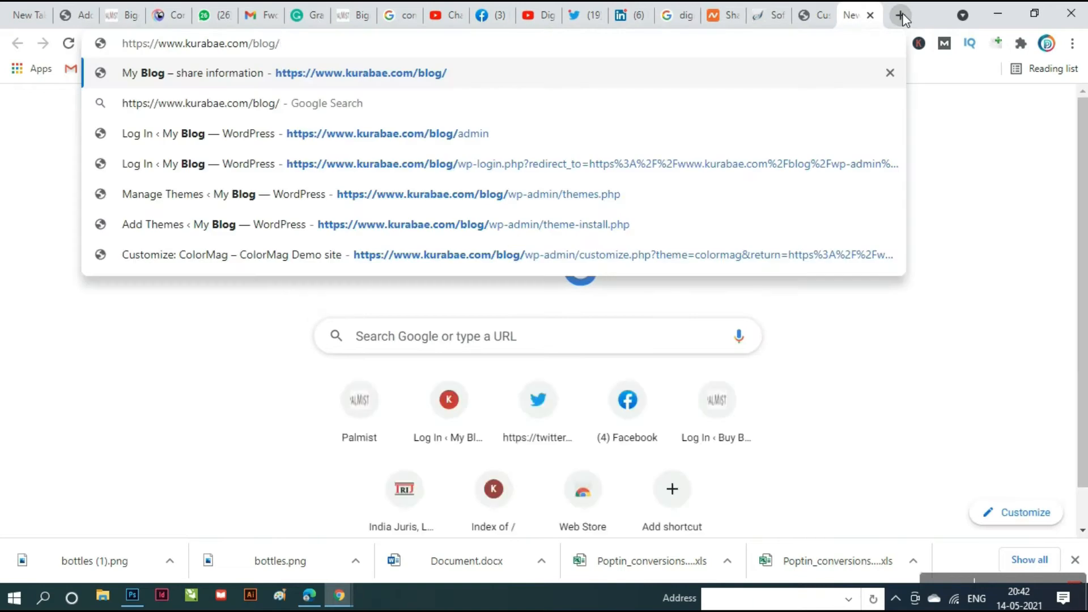
{"action": "key", "text": "Return"}
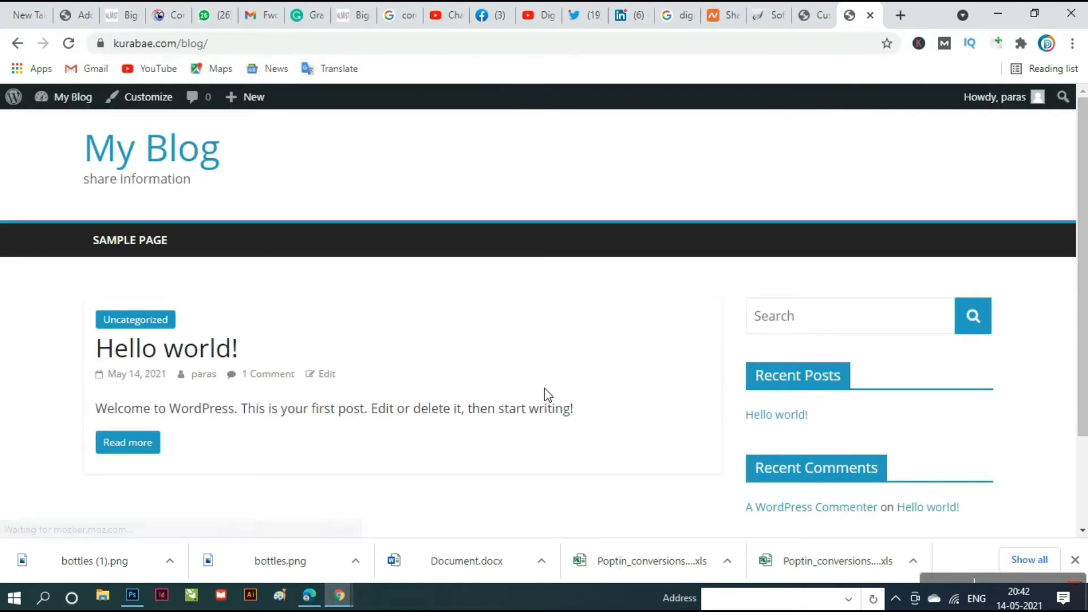
{"action": "scroll", "coordinate": [545, 394], "scroll_direction": "down", "scroll_amount": 3}
{"action": "scroll", "coordinate": [547, 395], "scroll_direction": "up", "scroll_amount": 3}
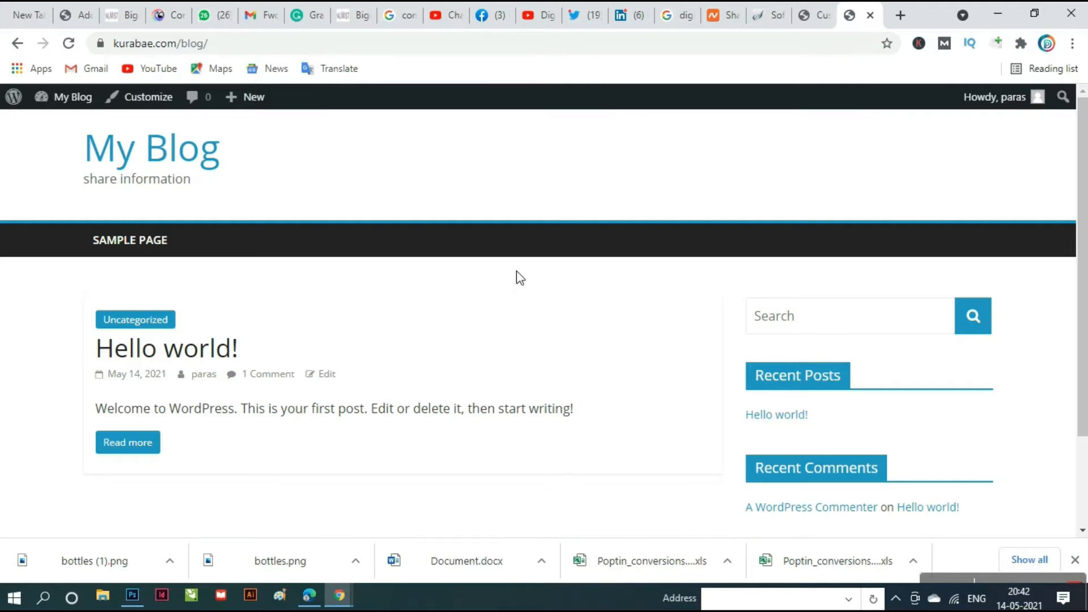
{"action": "left_click", "coordinate": [810, 11]}
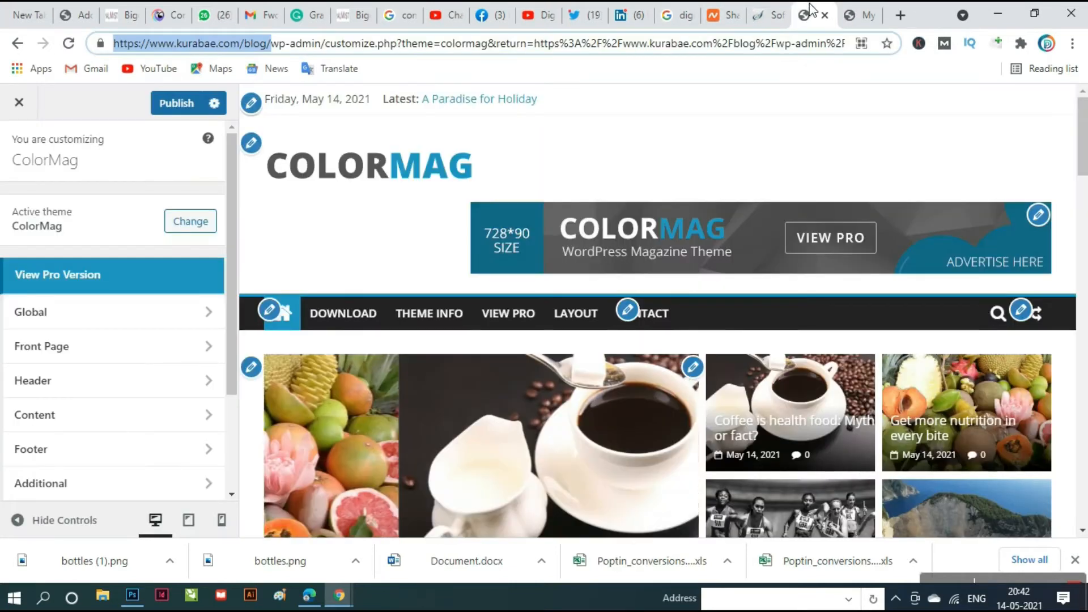
- Close the ColorMag Customizer, discarding unsaved changes, and scroll down the Themes page
{"action": "left_click", "coordinate": [21, 108]}
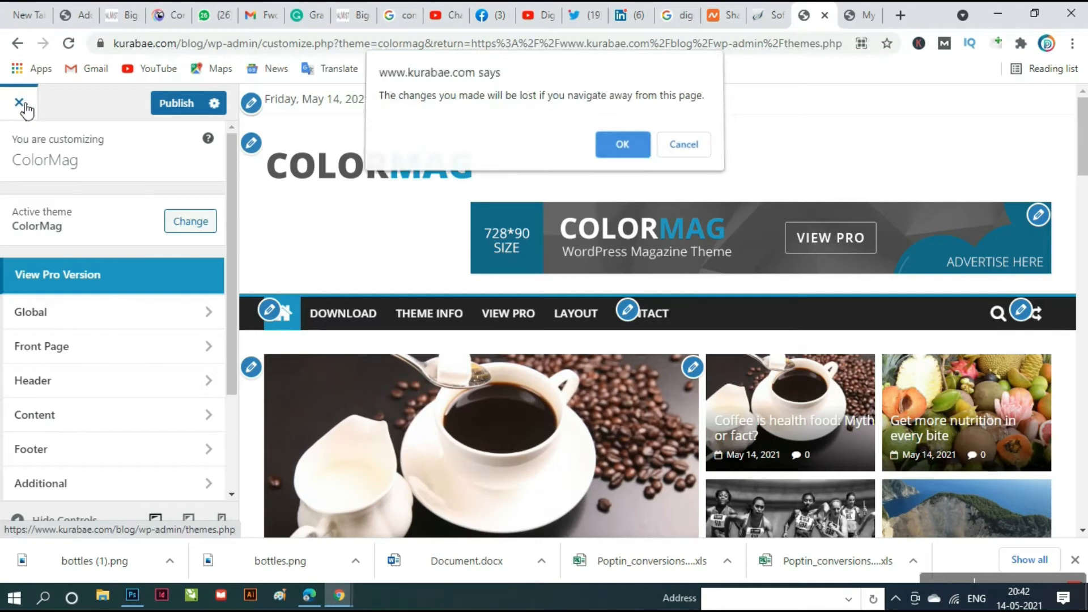
{"action": "left_click", "coordinate": [620, 148]}
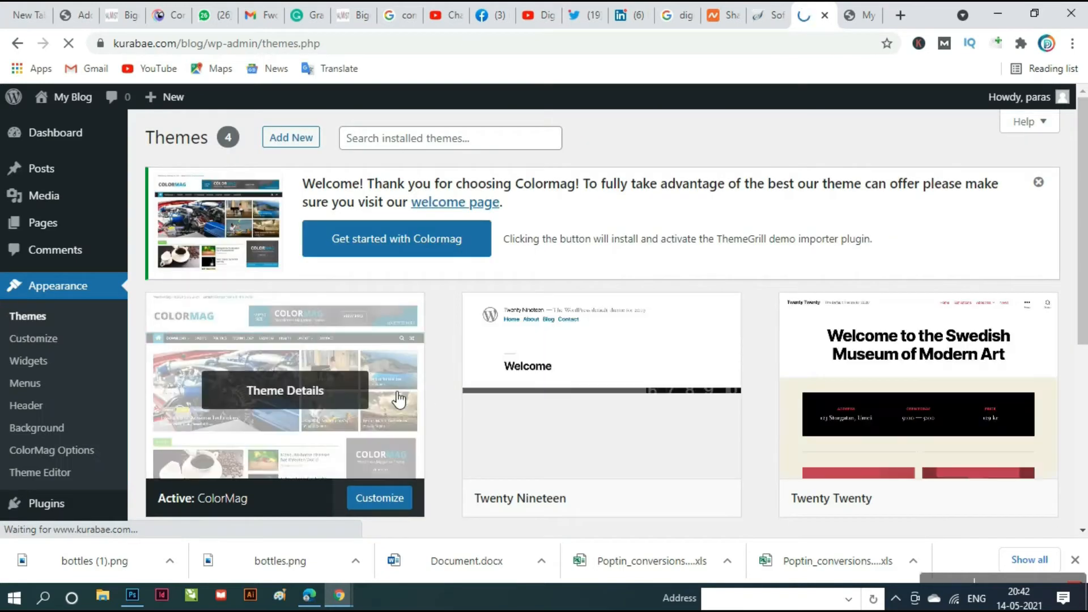
{"action": "scroll", "coordinate": [397, 397], "scroll_direction": "down", "scroll_amount": 2}
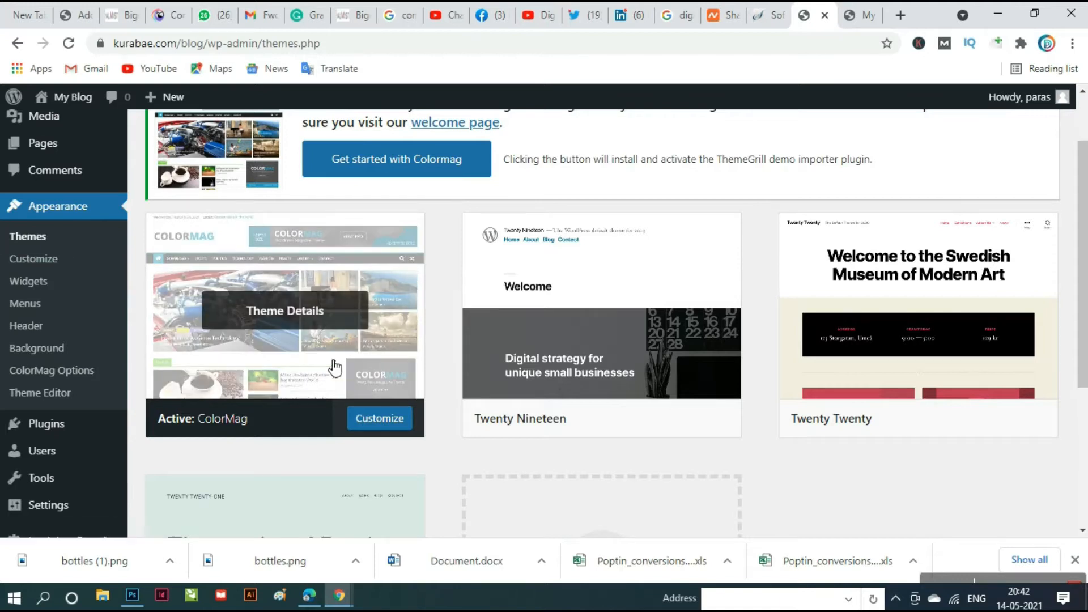
{"action": "scroll", "coordinate": [334, 367], "scroll_direction": "down", "scroll_amount": 4}
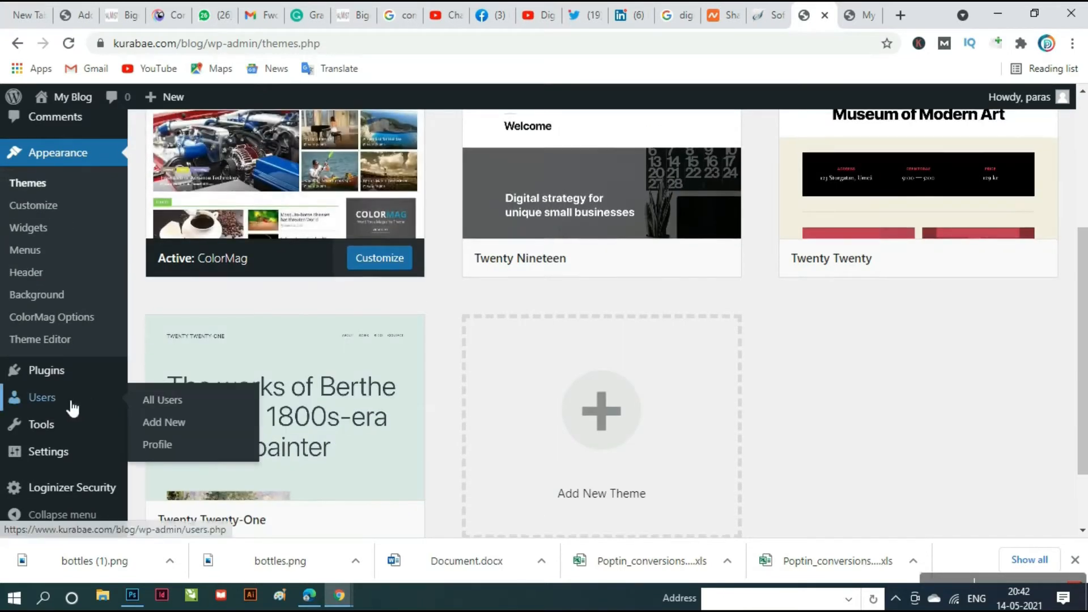
- From Tools > Import, install ThemeGrill's importer via Get started with Colormag to list the ColorMag demos
{"action": "mouse_move", "coordinate": [60, 433]}
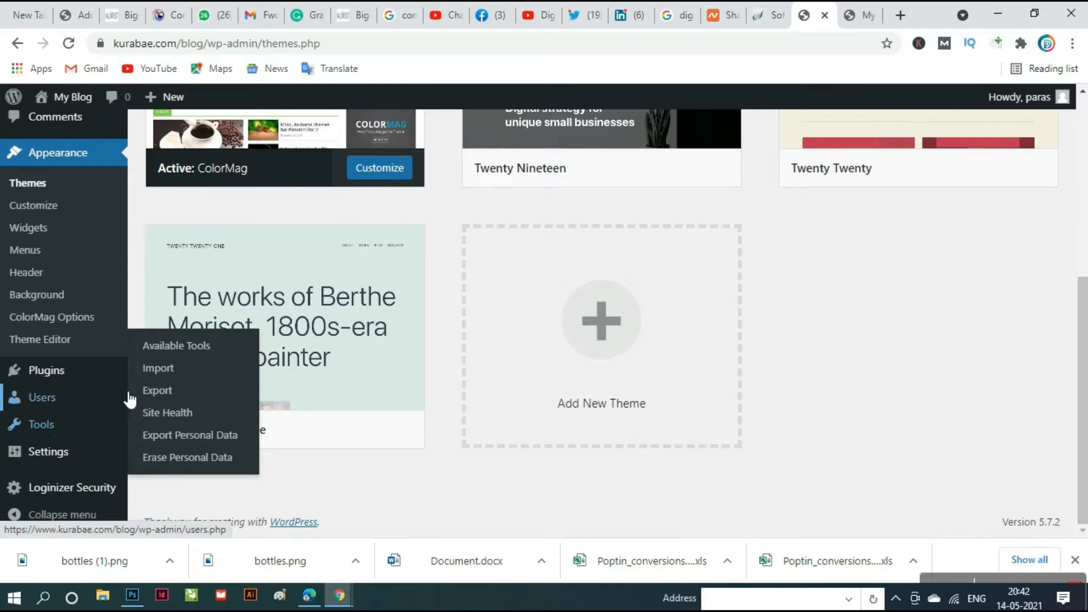
{"action": "left_click", "coordinate": [158, 376]}
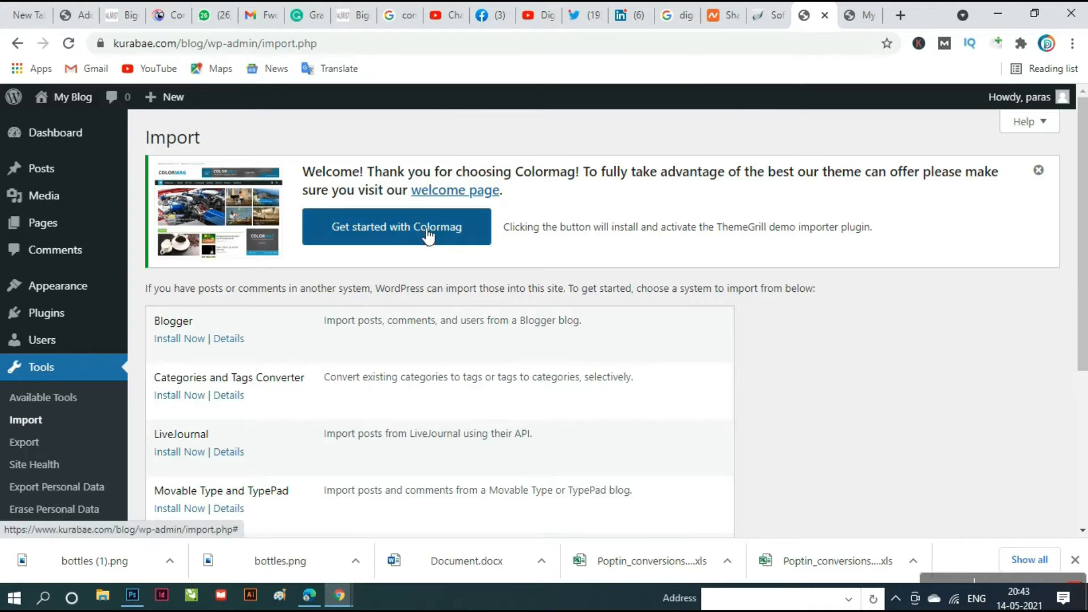
{"action": "scroll", "coordinate": [427, 233], "scroll_direction": "down", "scroll_amount": 5}
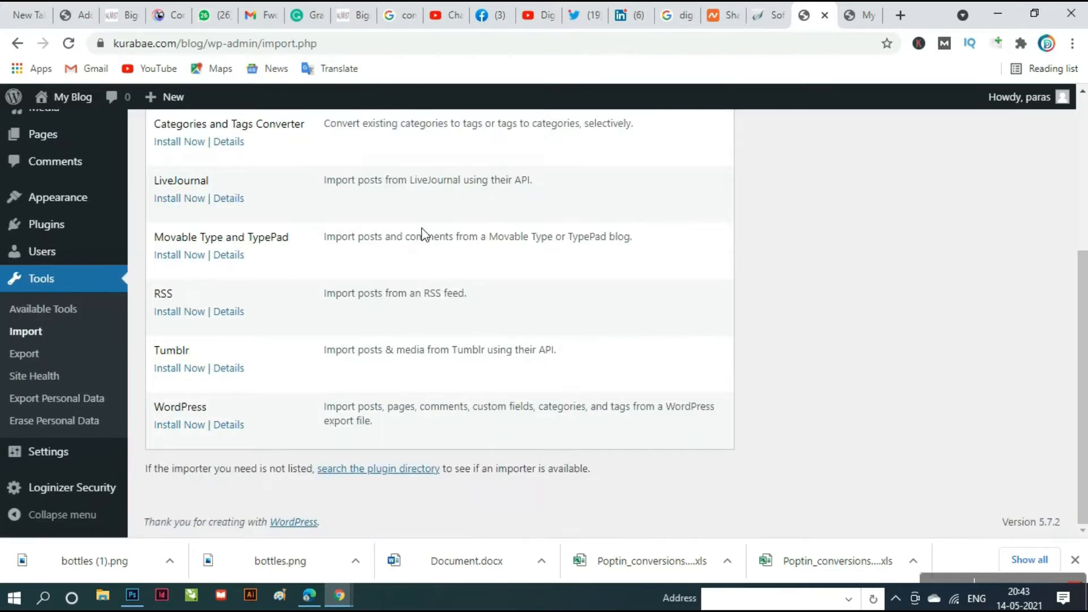
{"action": "scroll", "coordinate": [427, 233], "scroll_direction": "up", "scroll_amount": 5}
{"action": "left_click", "coordinate": [428, 236]}
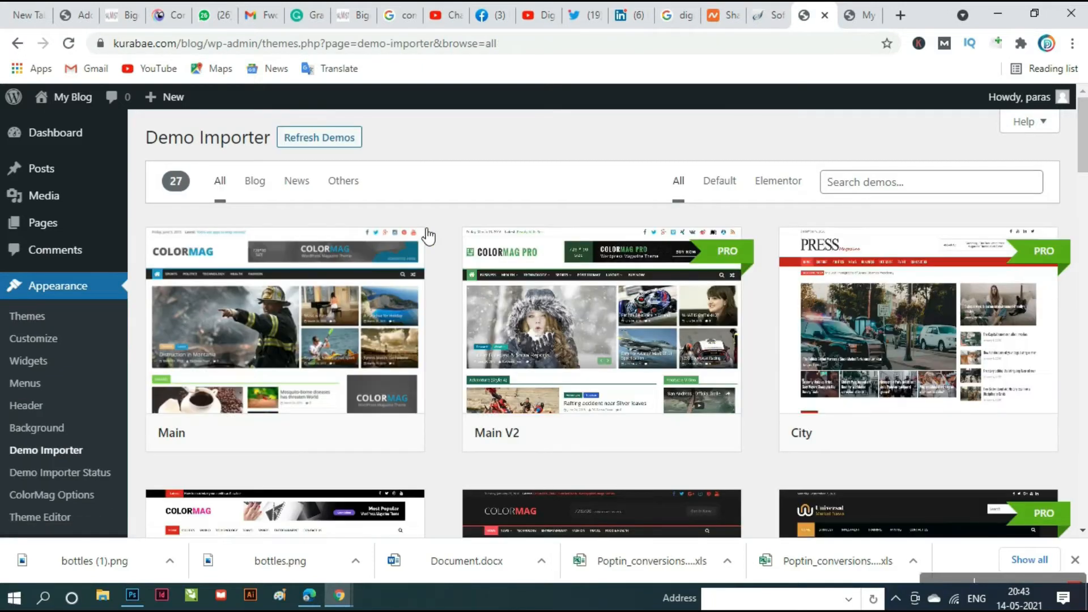
- Import and confirm ColorMag's Main demo, then switch to the live My Blog tab
{"action": "mouse_move", "coordinate": [428, 237]}
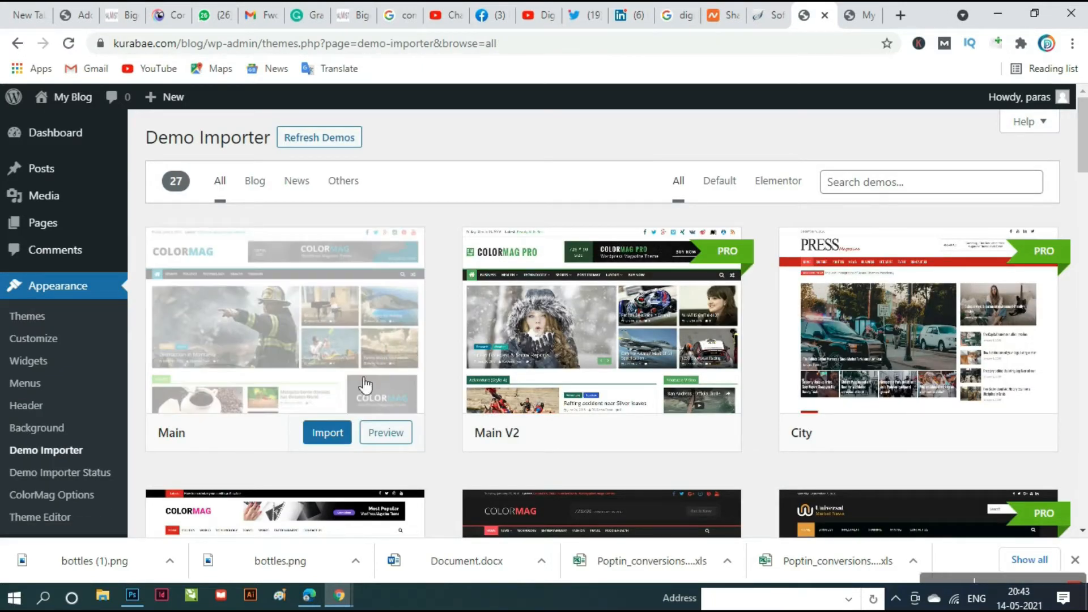
{"action": "left_click", "coordinate": [328, 434]}
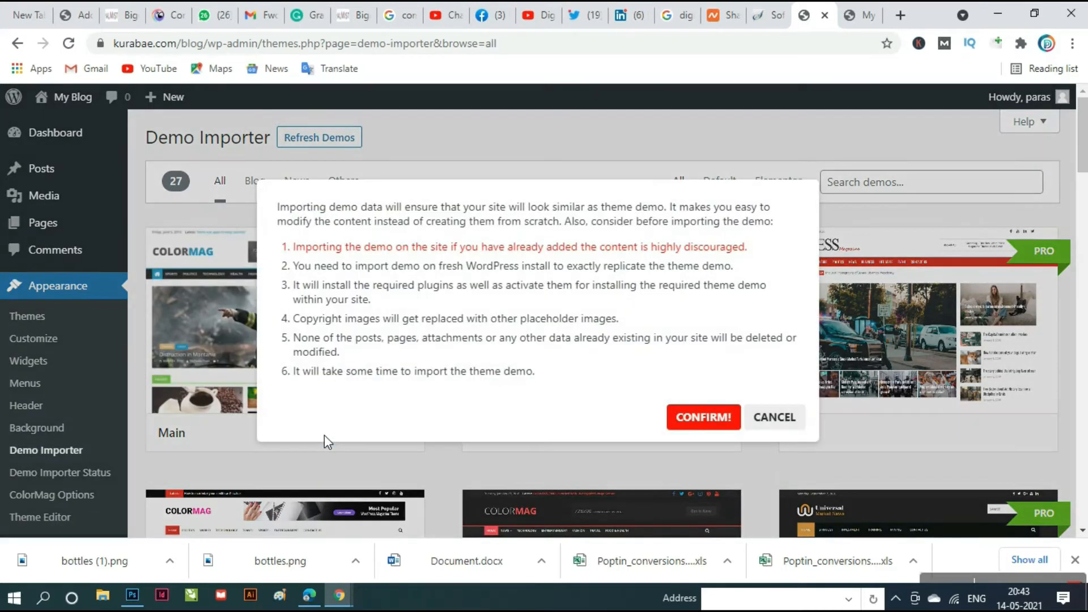
{"action": "left_click", "coordinate": [704, 418]}
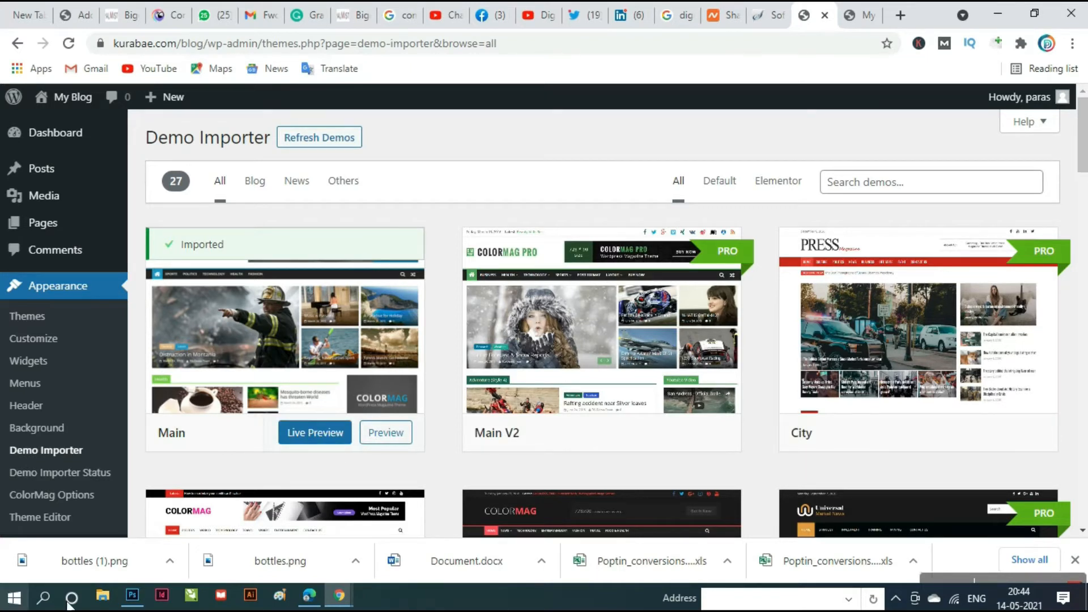
{"action": "left_click", "coordinate": [860, 15]}
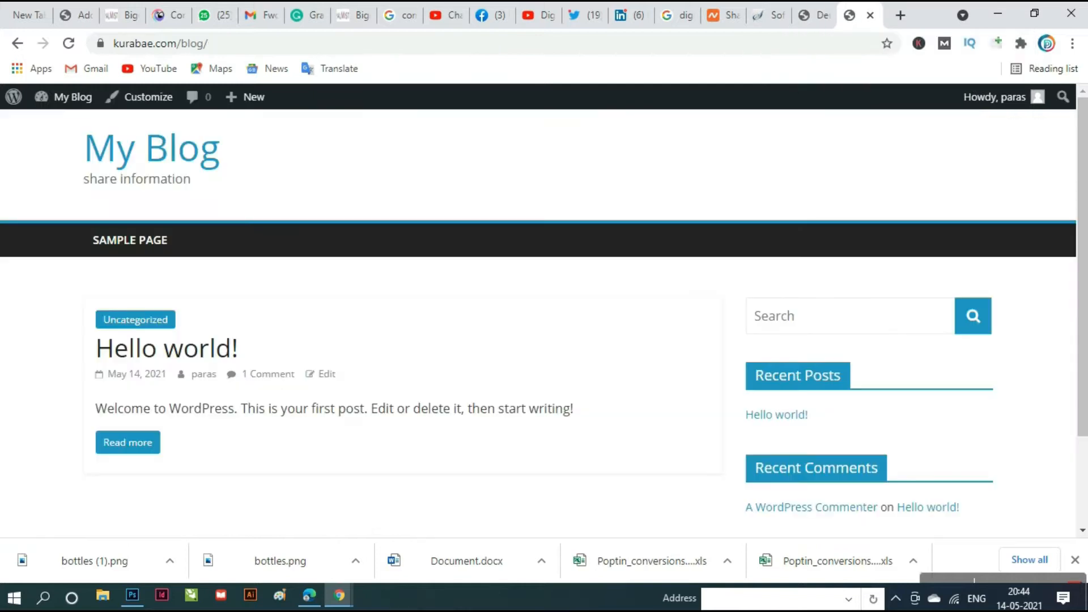
- Reload the blog tab and scroll to the footer and back to see the imported ColorMag demo
{"action": "left_click", "coordinate": [68, 43]}
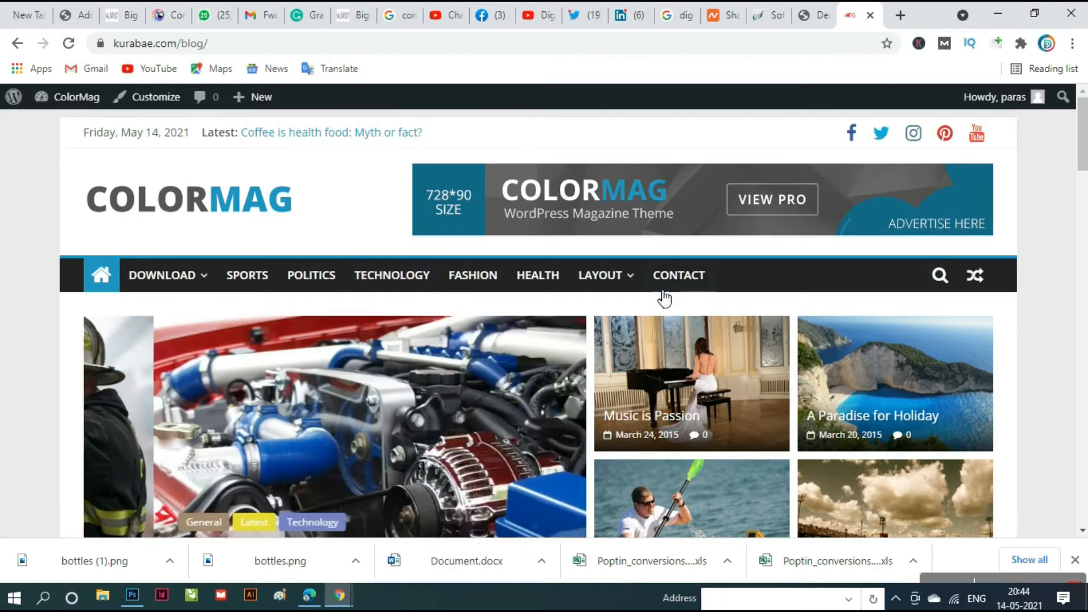
{"action": "scroll", "coordinate": [702, 345], "scroll_direction": "down", "scroll_amount": 10}
{"action": "scroll", "coordinate": [702, 357], "scroll_direction": "down", "scroll_amount": 15}
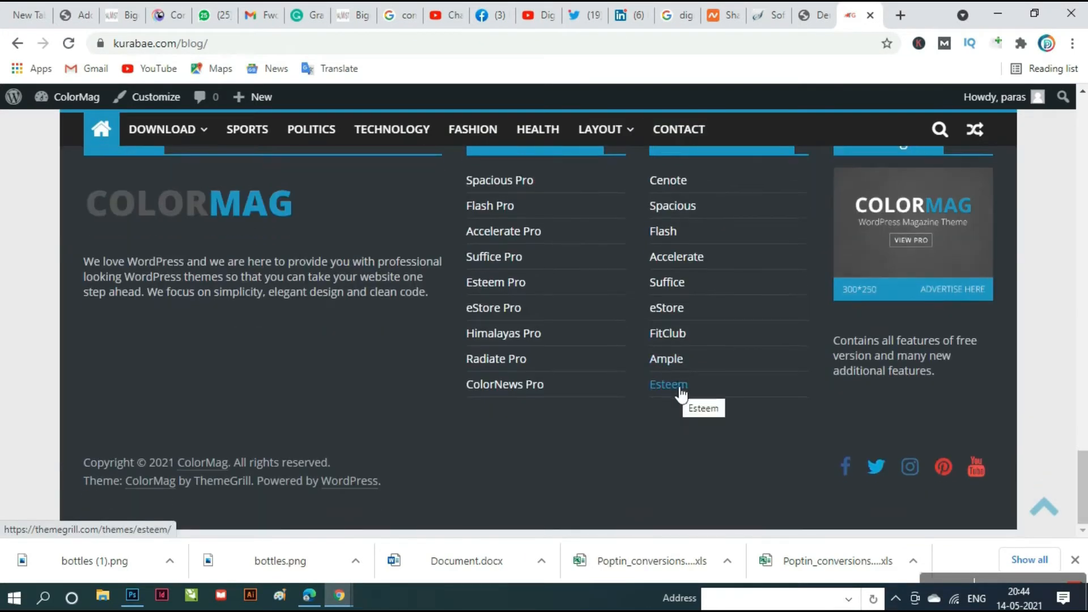
{"action": "scroll", "coordinate": [682, 394], "scroll_direction": "up", "scroll_amount": 12}
{"action": "scroll", "coordinate": [682, 394], "scroll_direction": "up", "scroll_amount": 10}
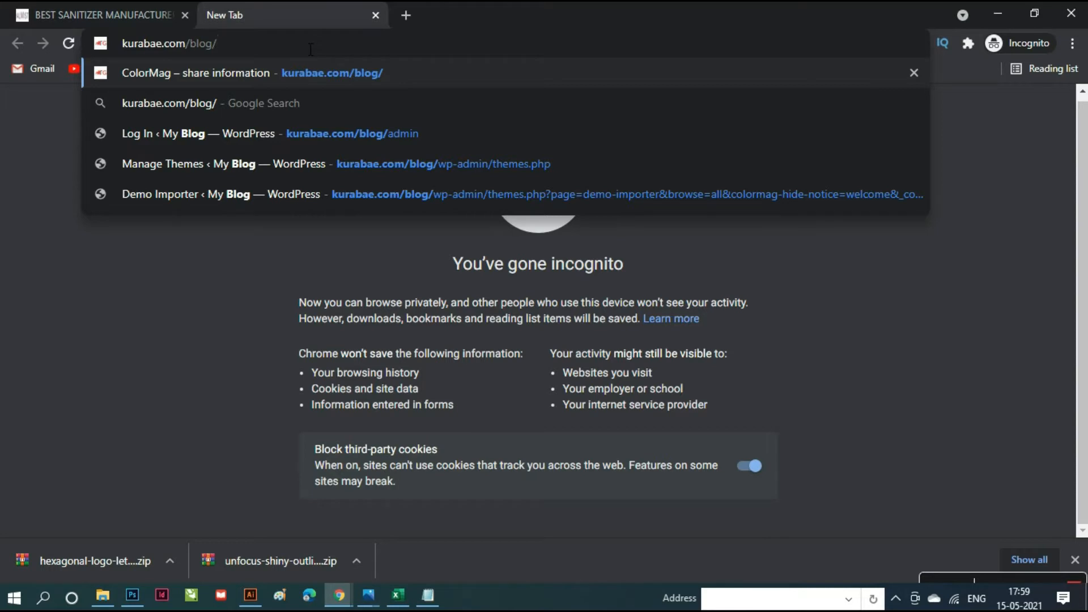
- Load kurabae.com/blog/, then append admin to the address to reach the wp-admin Dashboard
{"action": "key", "text": "Return"}
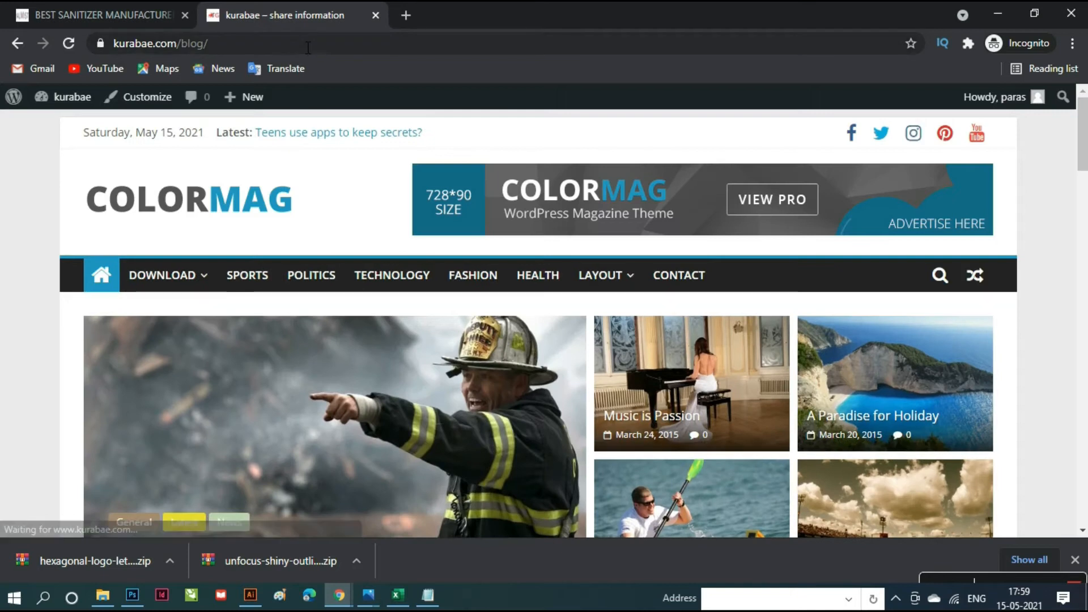
{"action": "left_click", "coordinate": [308, 45]}
{"action": "left_click", "coordinate": [311, 45]}
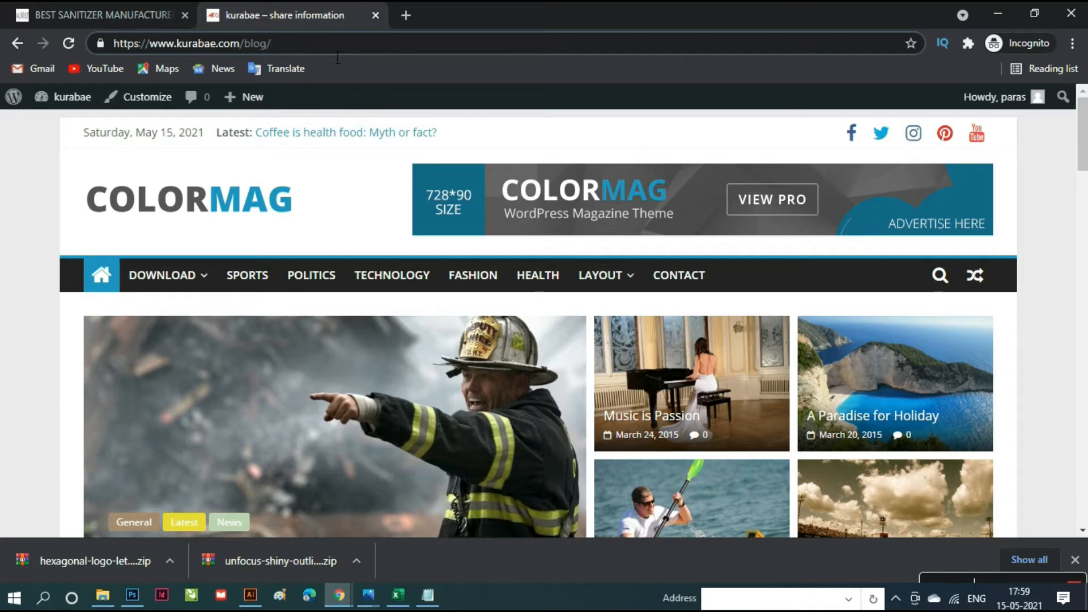
{"action": "type", "text": "ad"}
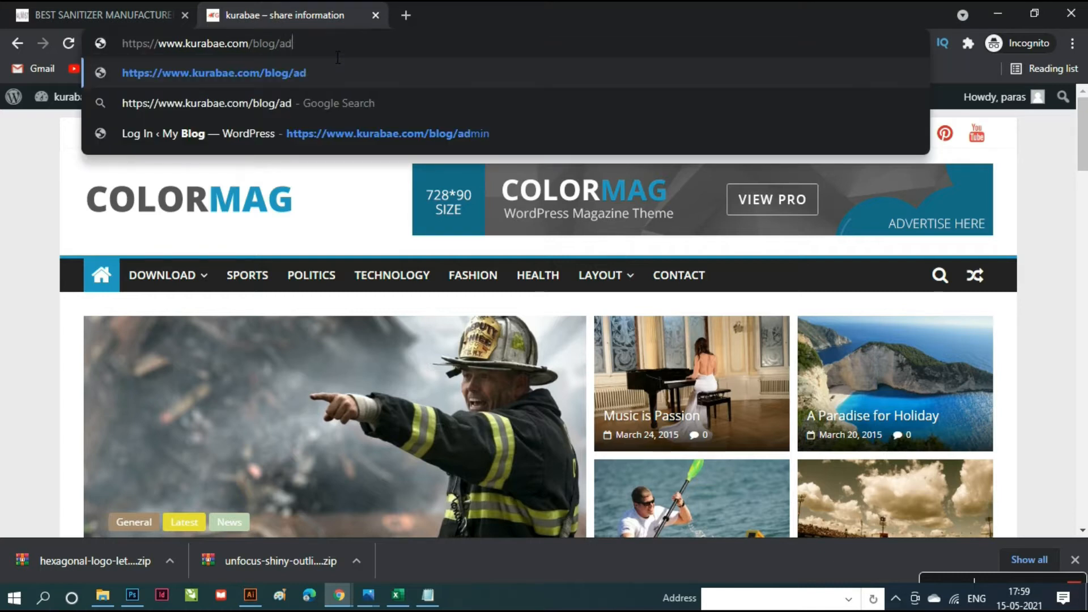
{"action": "type", "text": "mi"}
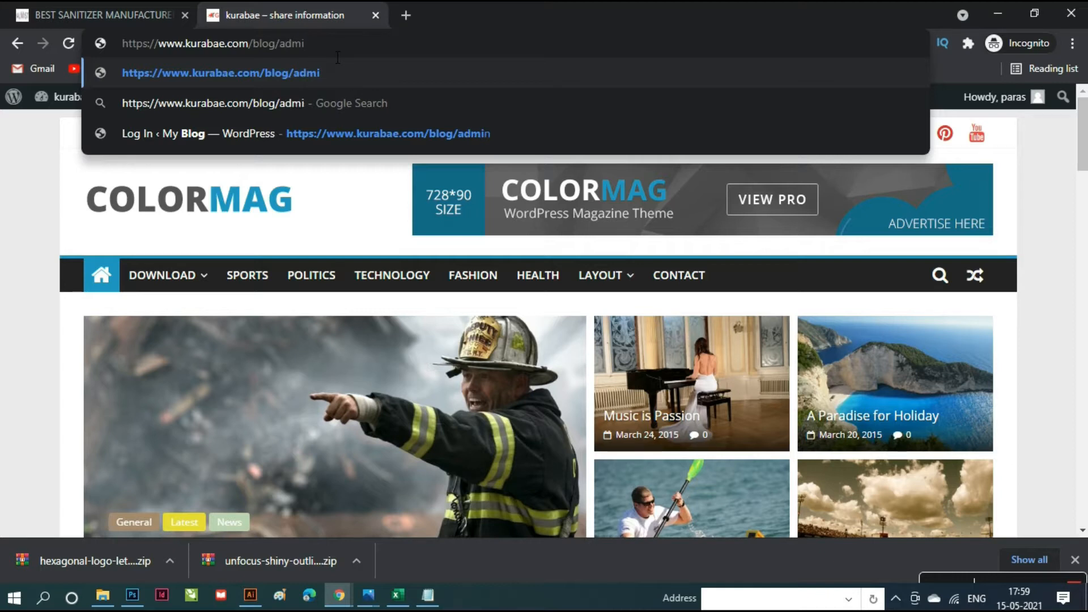
{"action": "type", "text": "n"}
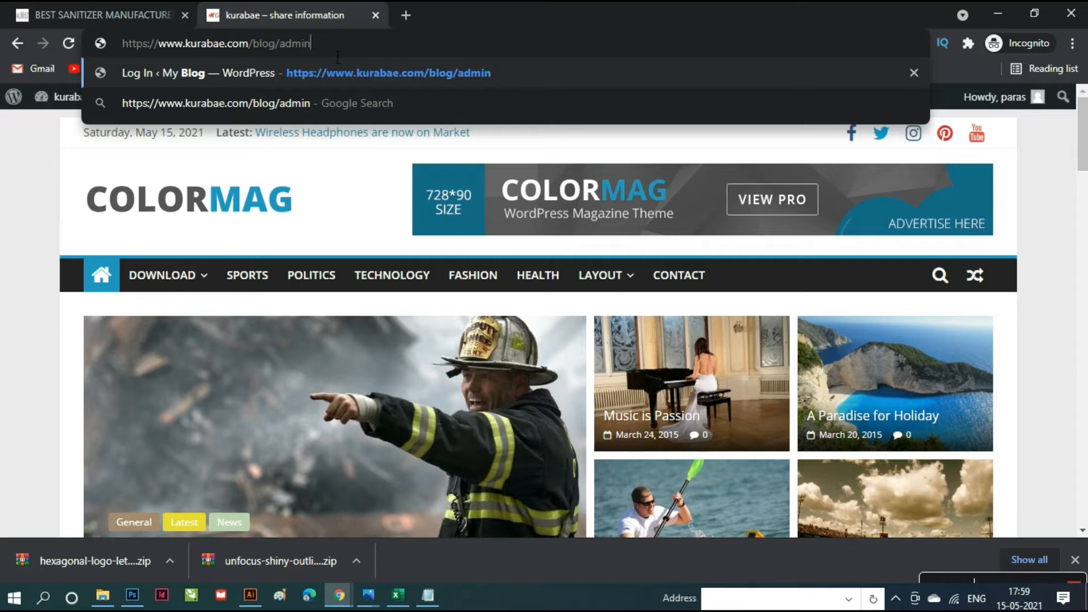
{"action": "key", "text": "Return"}
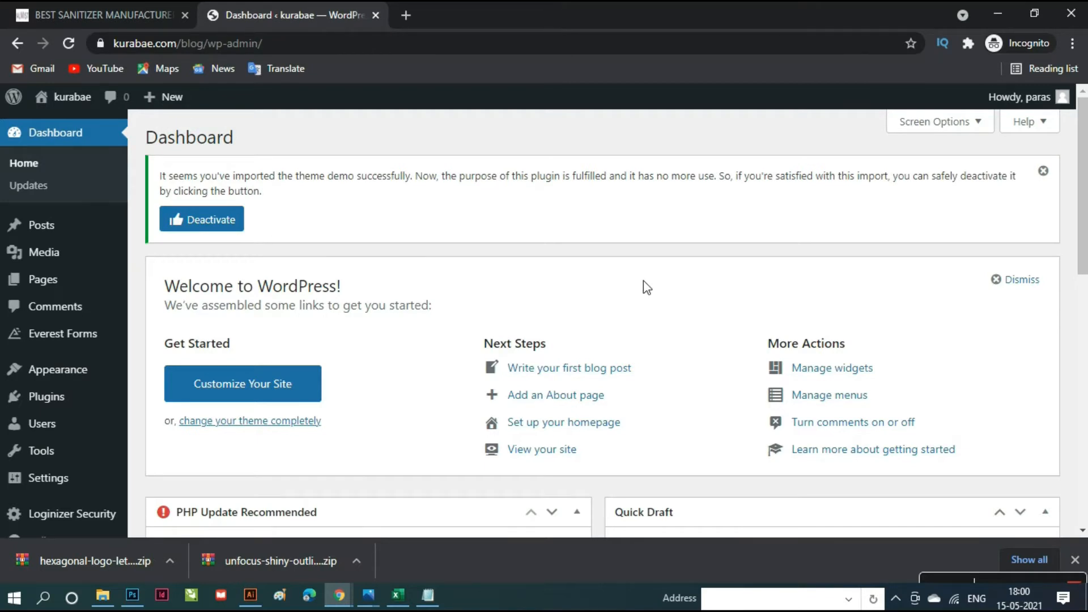
- Scroll the Dashboard to read the PHP Update Recommended and Site Health widgets
{"action": "scroll", "coordinate": [645, 283], "scroll_direction": "down", "scroll_amount": 5}
{"action": "scroll", "coordinate": [649, 290], "scroll_direction": "down", "scroll_amount": 5}
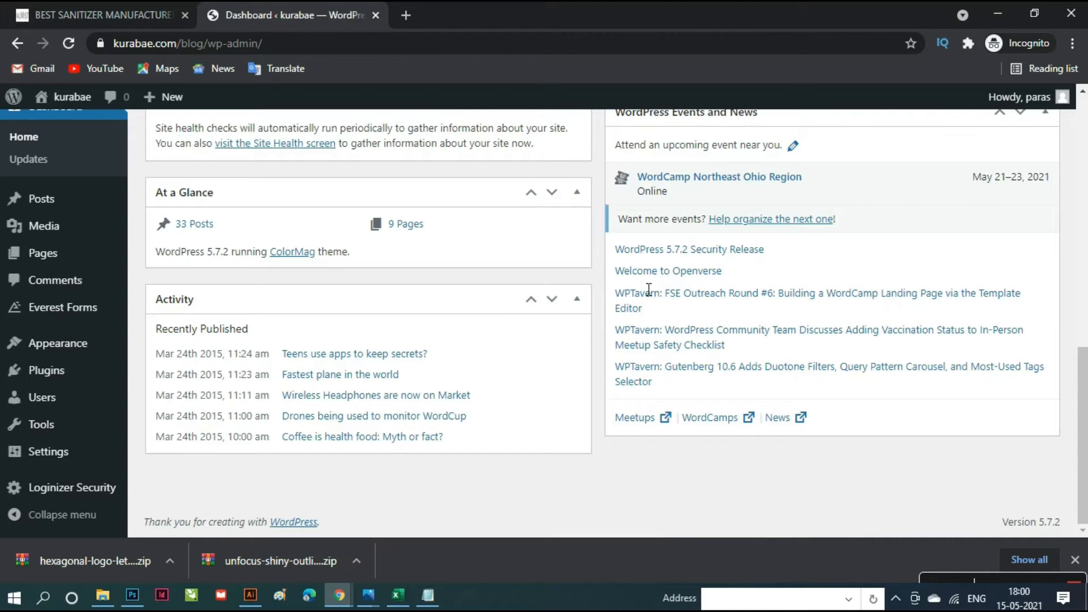
{"action": "scroll", "coordinate": [640, 291], "scroll_direction": "up", "scroll_amount": 10}
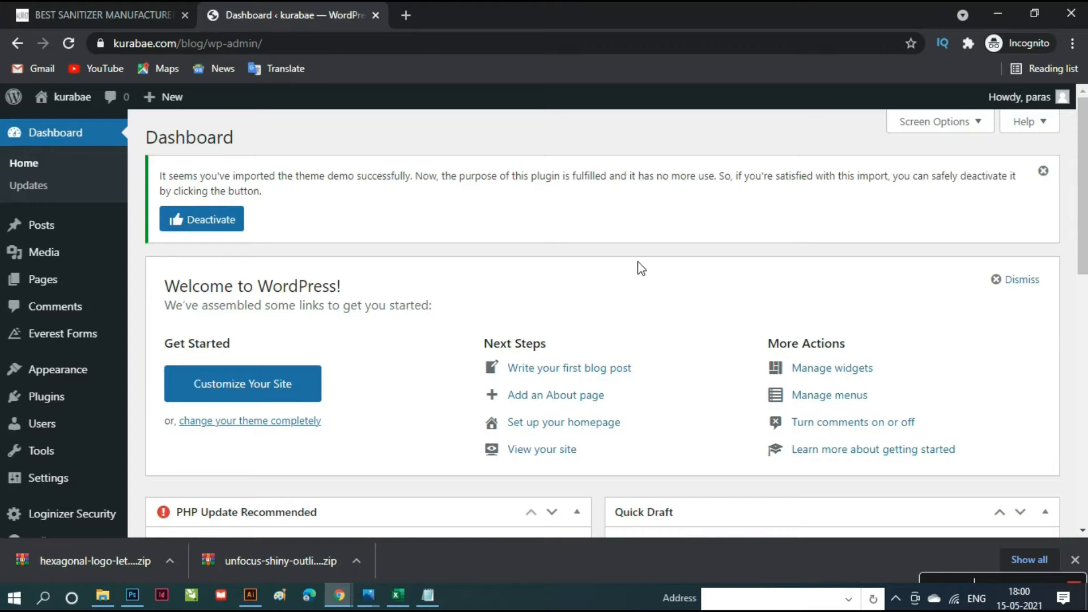
{"action": "scroll", "coordinate": [639, 259], "scroll_direction": "down", "scroll_amount": 5}
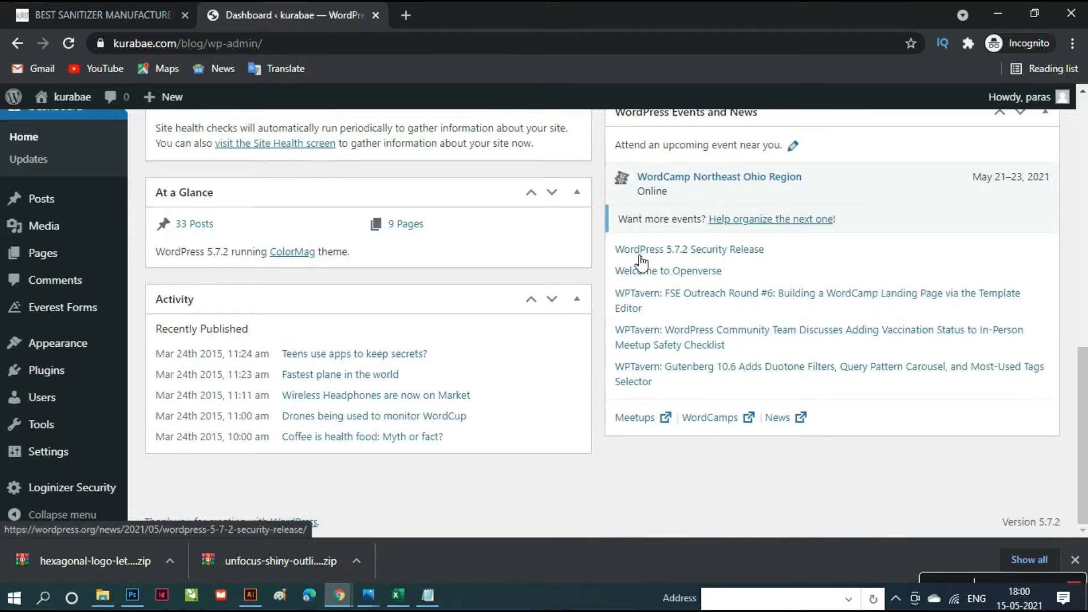
{"action": "scroll", "coordinate": [637, 260], "scroll_direction": "up", "scroll_amount": 5}
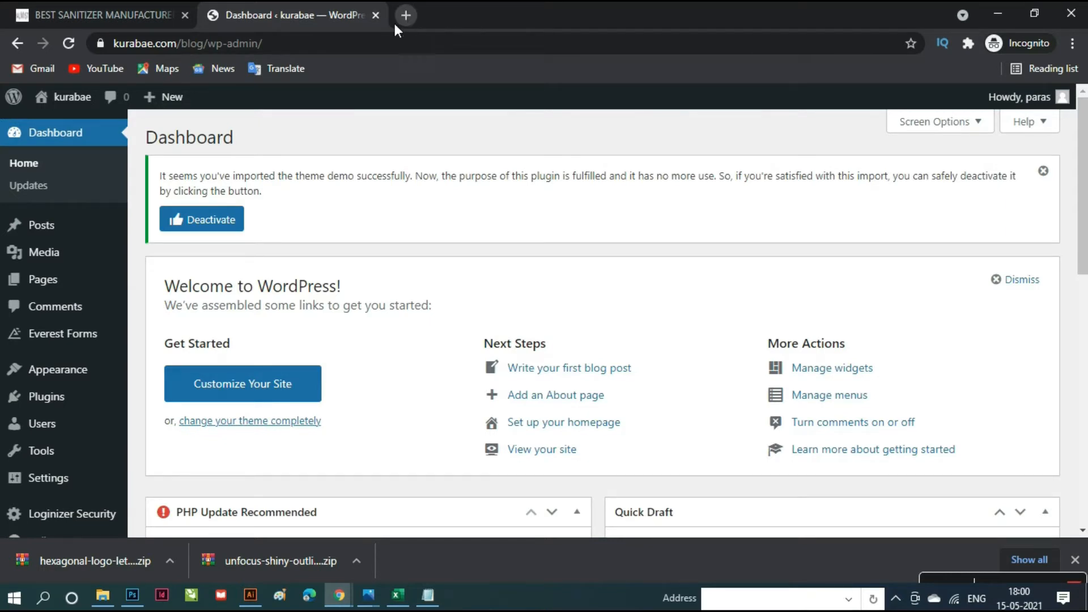
{"action": "scroll", "coordinate": [436, 431], "scroll_direction": "down", "scroll_amount": 2}
{"action": "scroll", "coordinate": [437, 432], "scroll_direction": "down", "scroll_amount": 4}
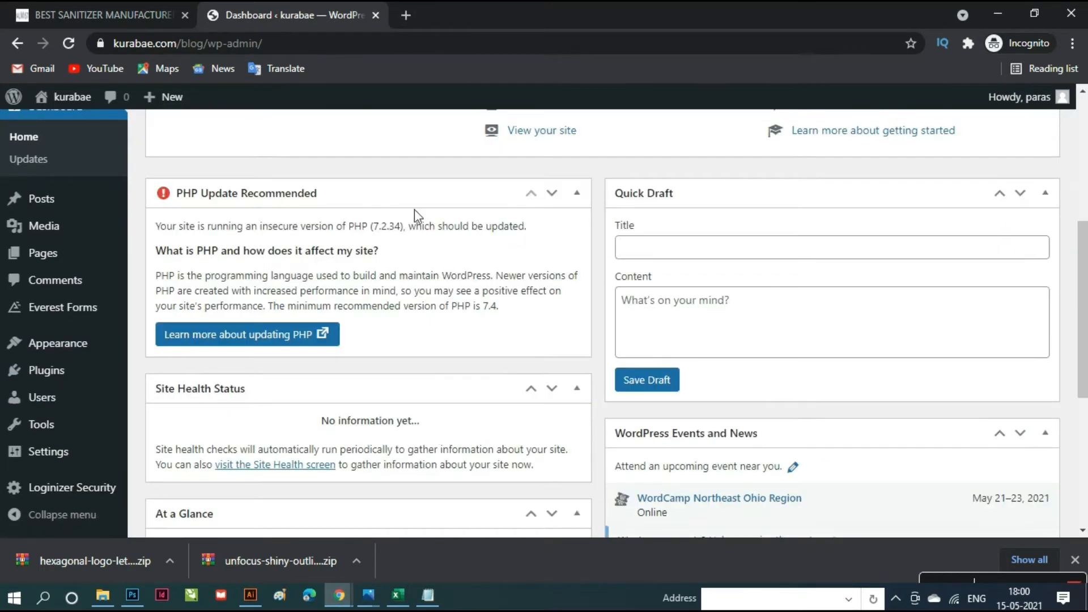
{"action": "left_click", "coordinate": [407, 9]}
- Load kurabae.com/blog in the new tab, scroll through the ColorMag demo, then return to the Dashboard
{"action": "type", "text": "k"}
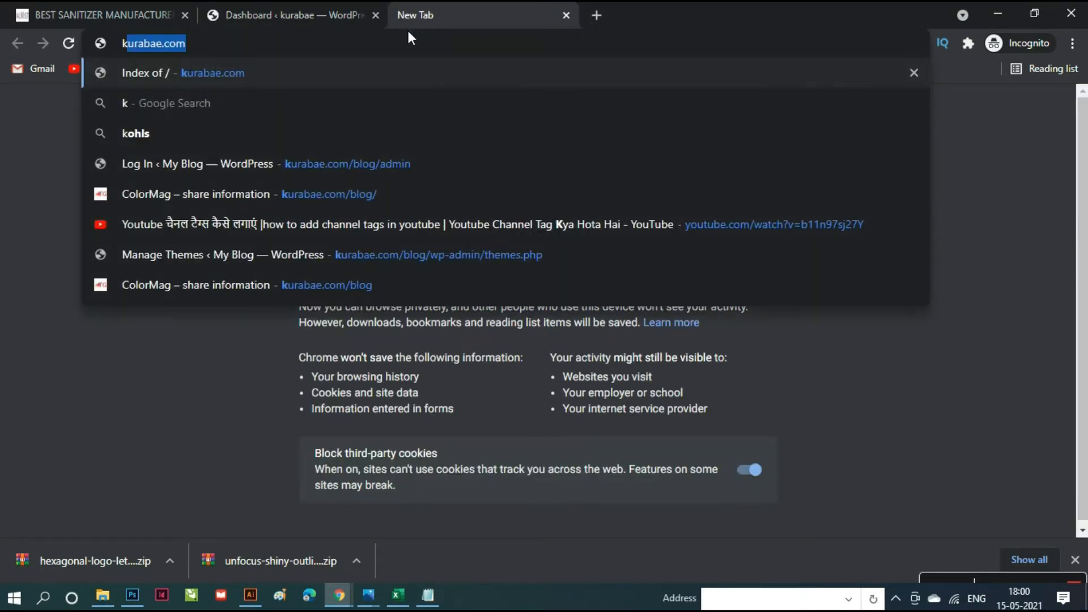
{"action": "key", "text": "Right"}
{"action": "type", "text": "blog"}
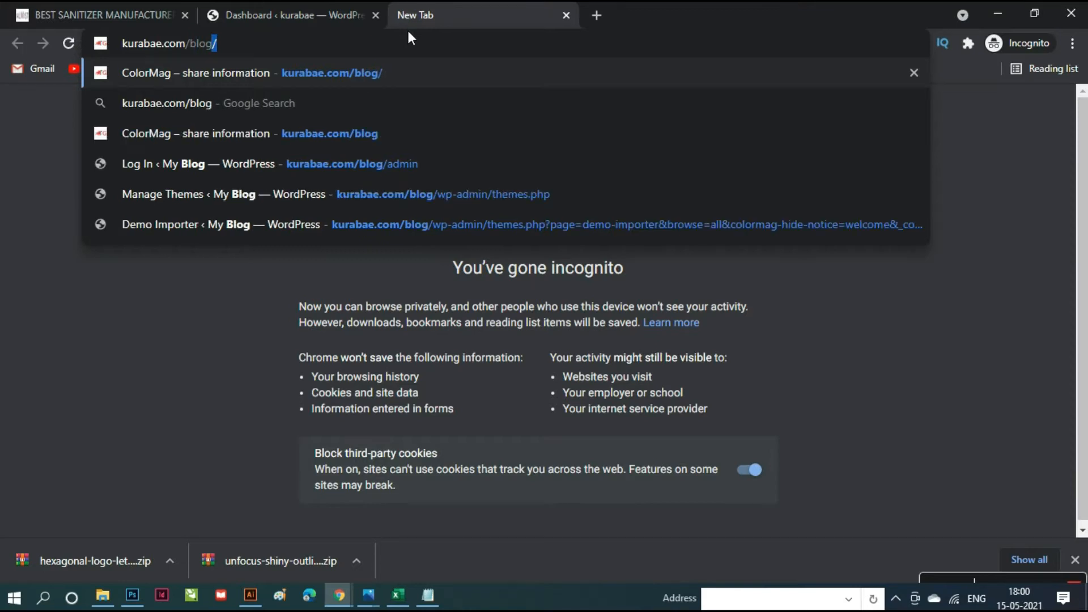
{"action": "key", "text": "Return"}
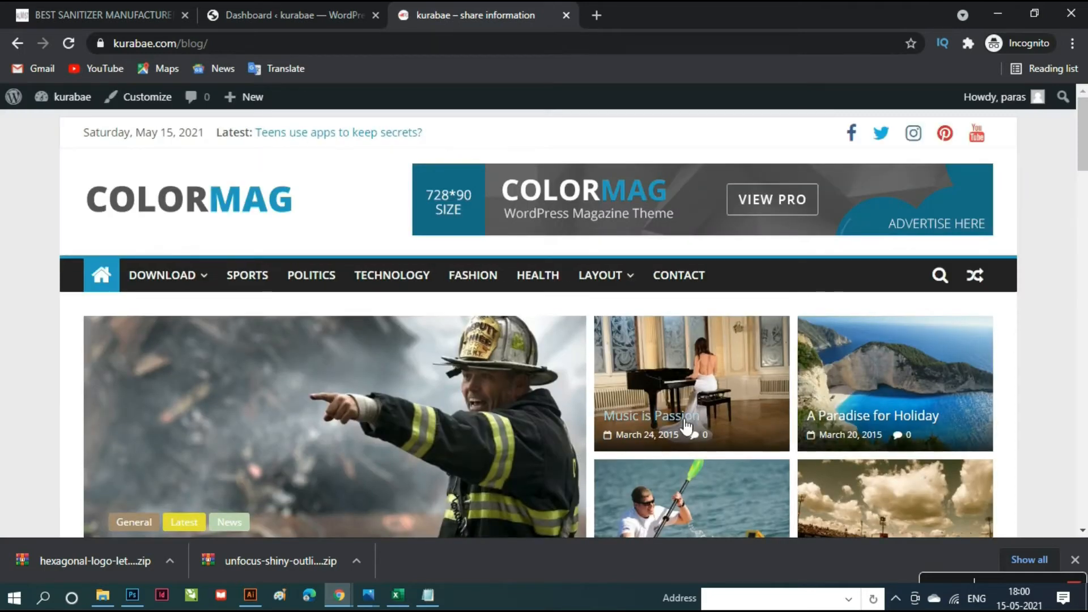
{"action": "scroll", "coordinate": [605, 406], "scroll_direction": "down", "scroll_amount": 20}
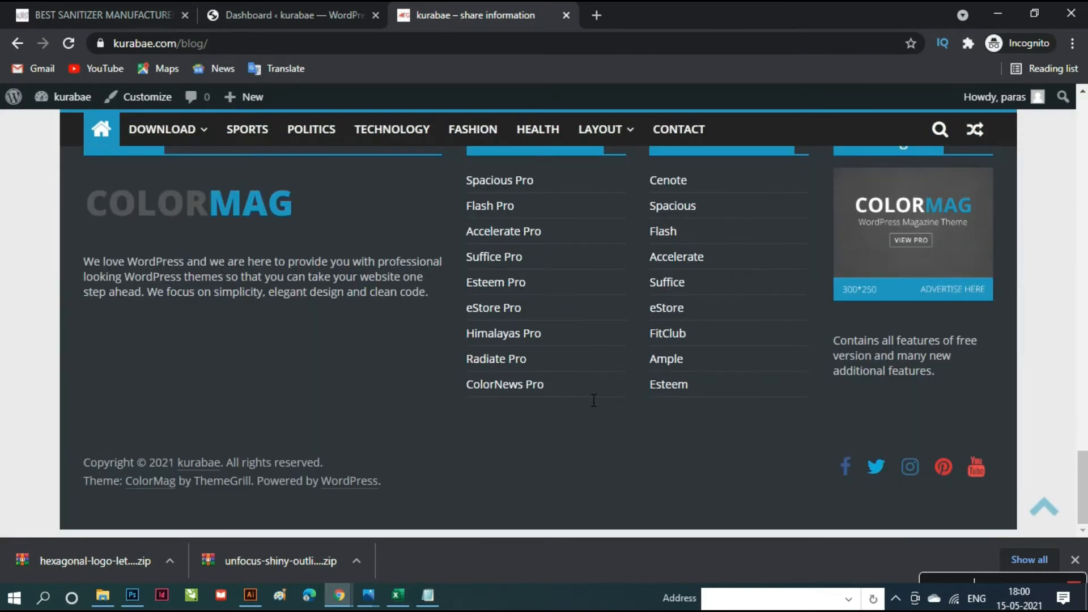
{"action": "scroll", "coordinate": [594, 400], "scroll_direction": "up", "scroll_amount": 15}
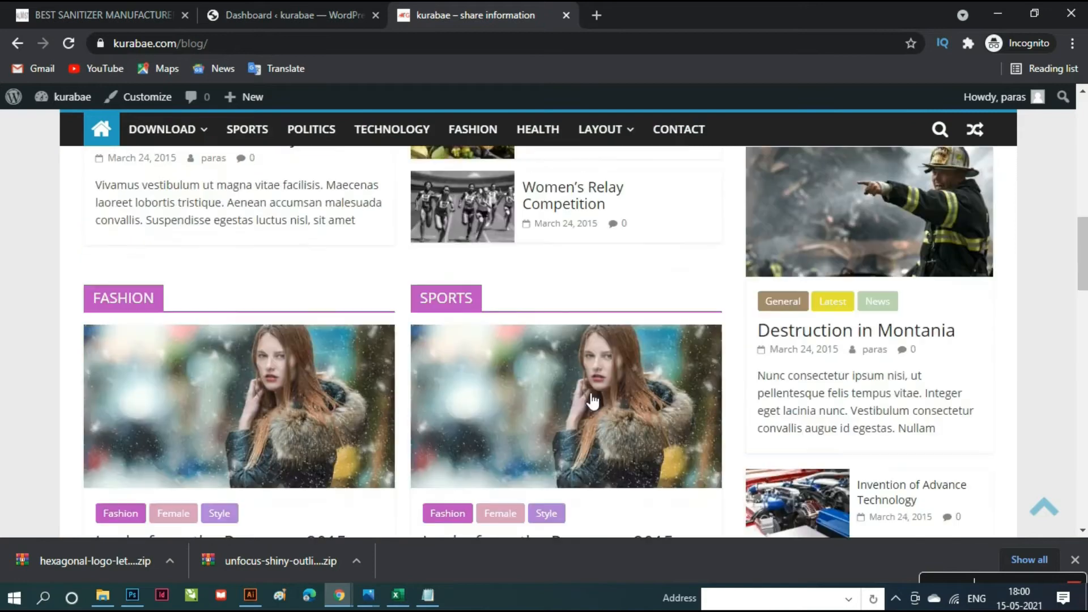
{"action": "scroll", "coordinate": [591, 400], "scroll_direction": "up", "scroll_amount": 3}
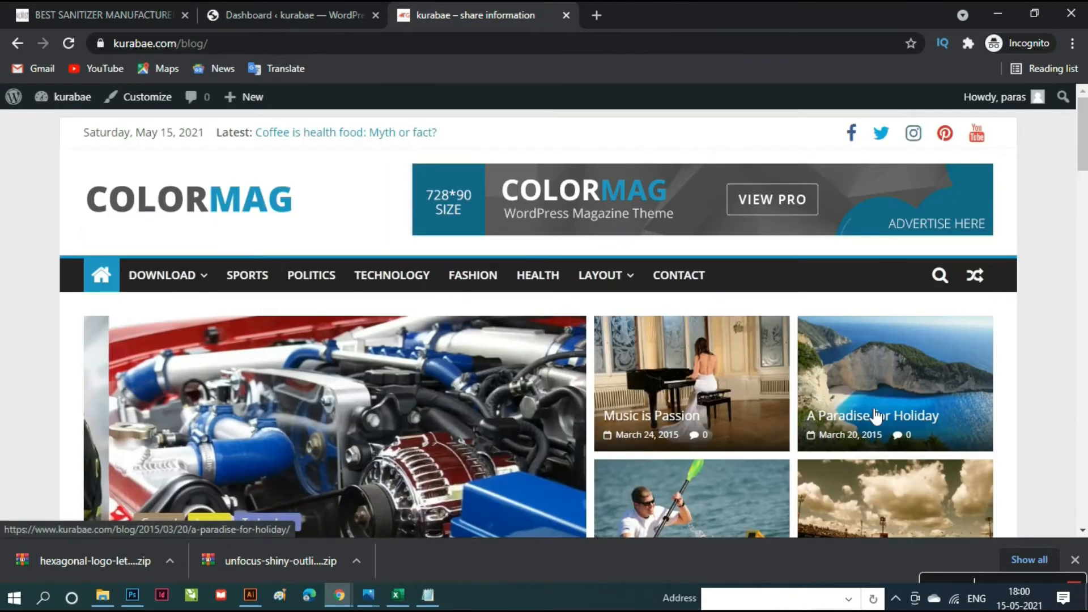
{"action": "scroll", "coordinate": [961, 368], "scroll_direction": "down", "scroll_amount": 10}
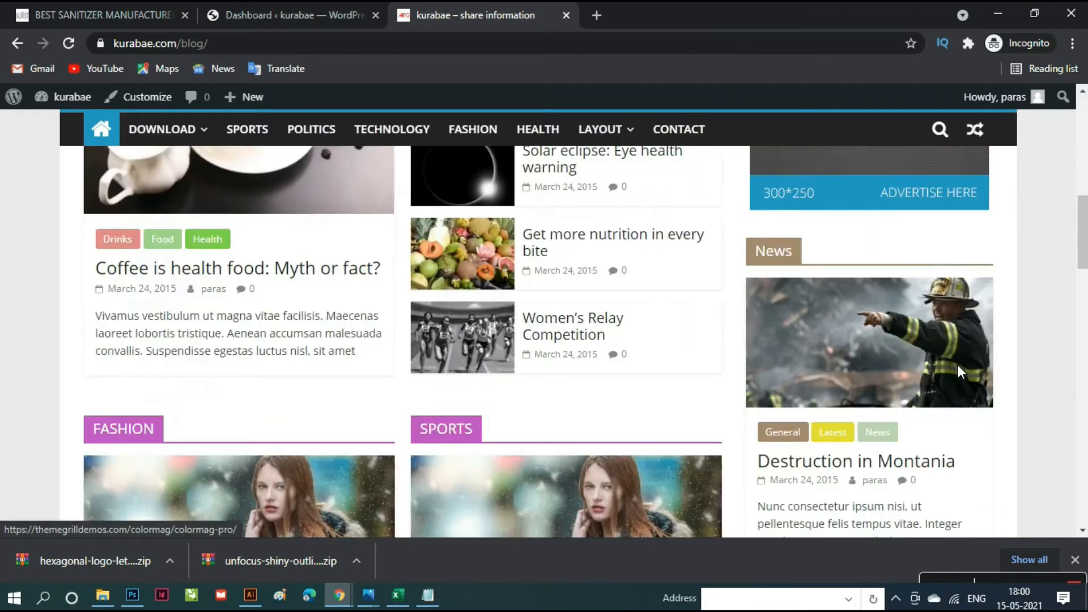
{"action": "scroll", "coordinate": [962, 371], "scroll_direction": "down", "scroll_amount": 10}
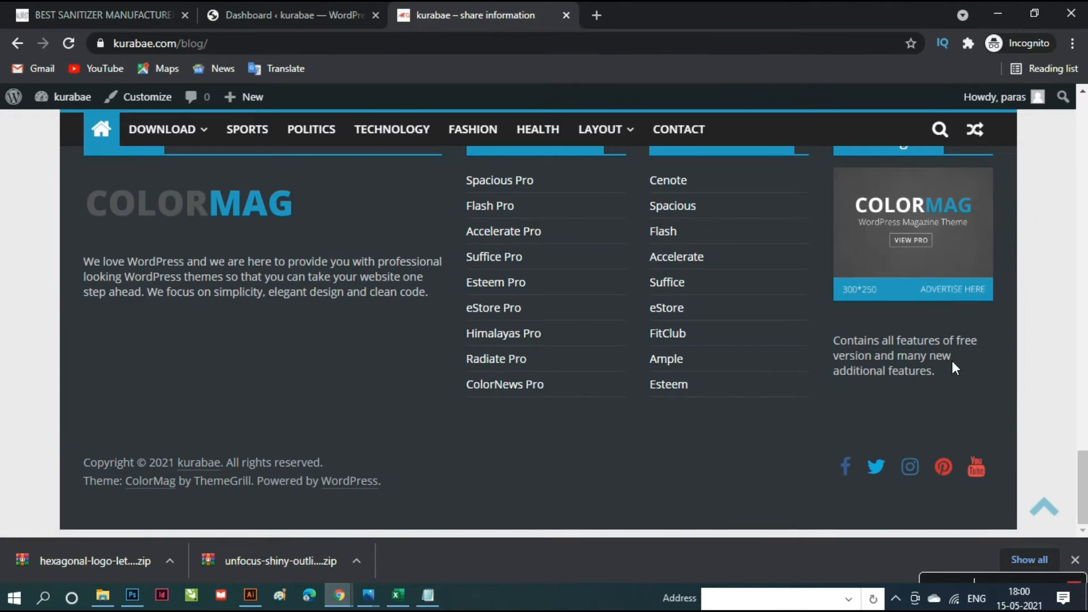
{"action": "scroll", "coordinate": [954, 369], "scroll_direction": "up", "scroll_amount": 20}
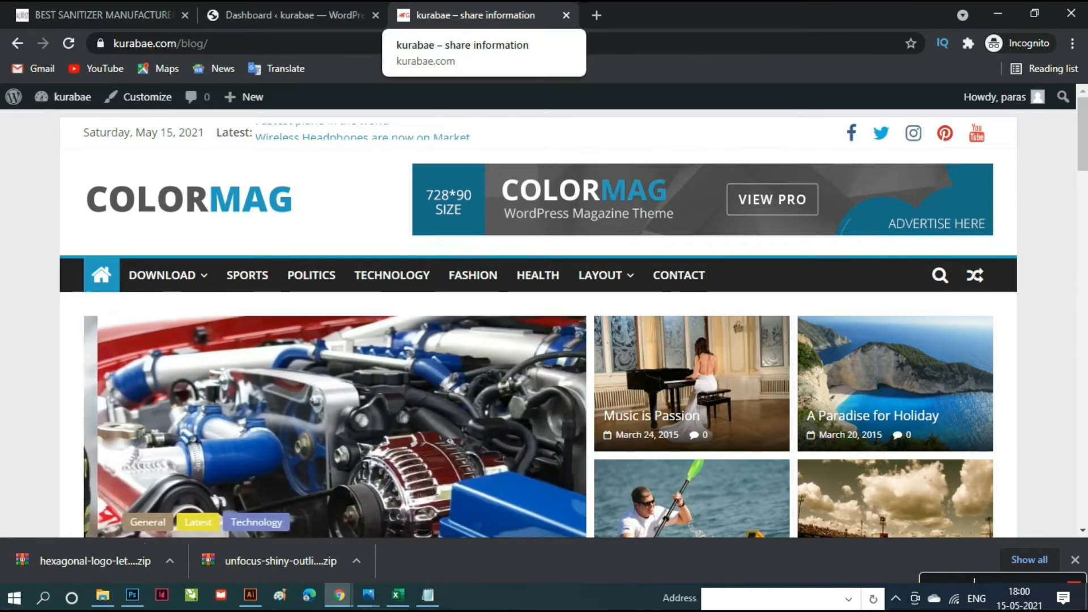
{"action": "left_click", "coordinate": [329, 9]}
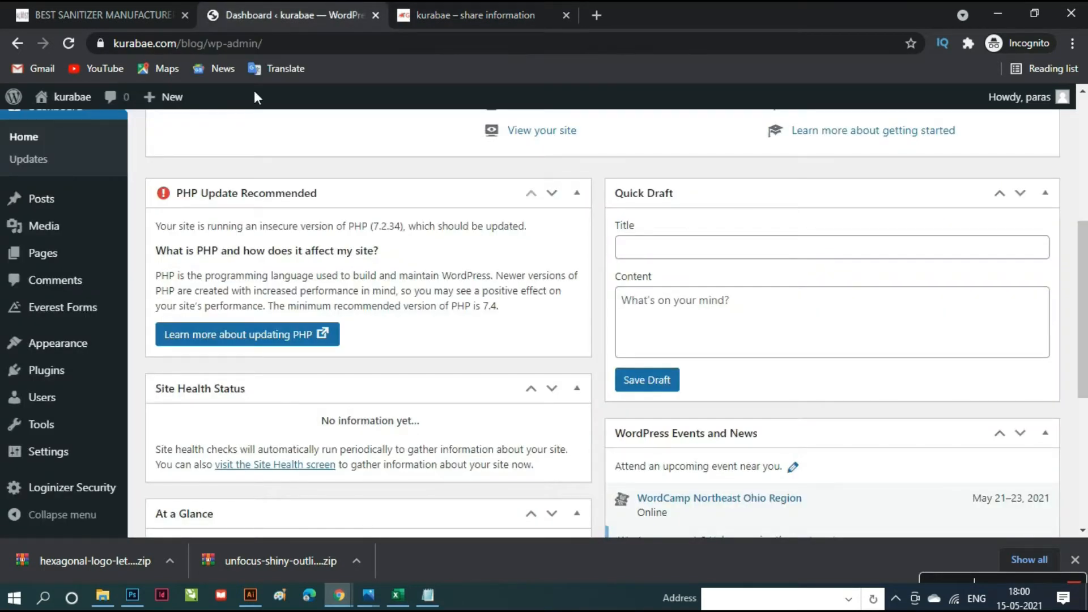
- Open Appearance > Customize to preview the kurabae site's ColorMag demo layout
{"action": "scroll", "coordinate": [573, 437], "scroll_direction": "up", "scroll_amount": 5}
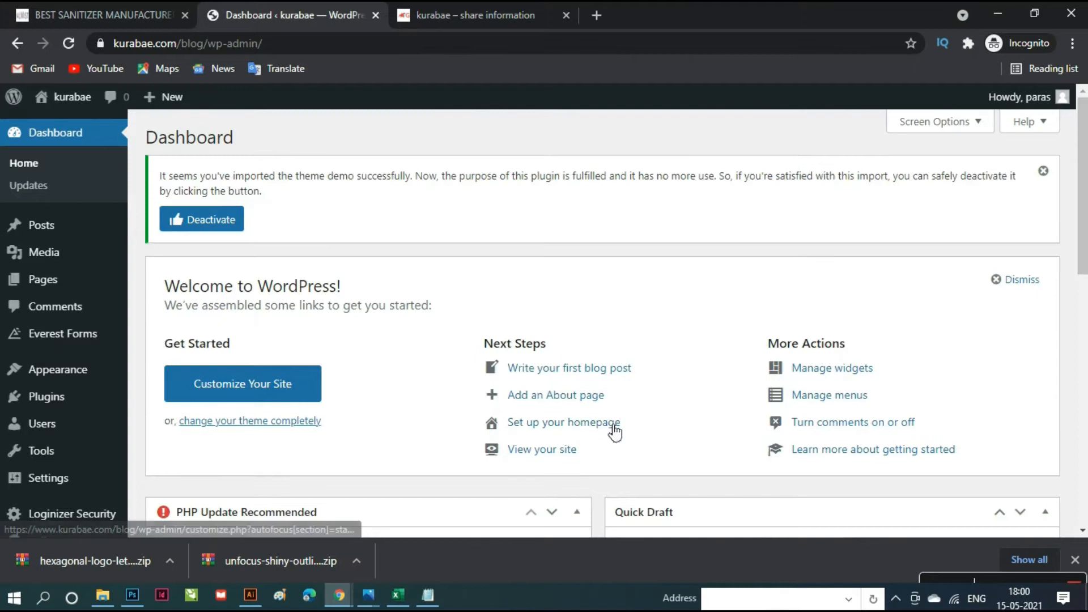
{"action": "mouse_move", "coordinate": [82, 376]}
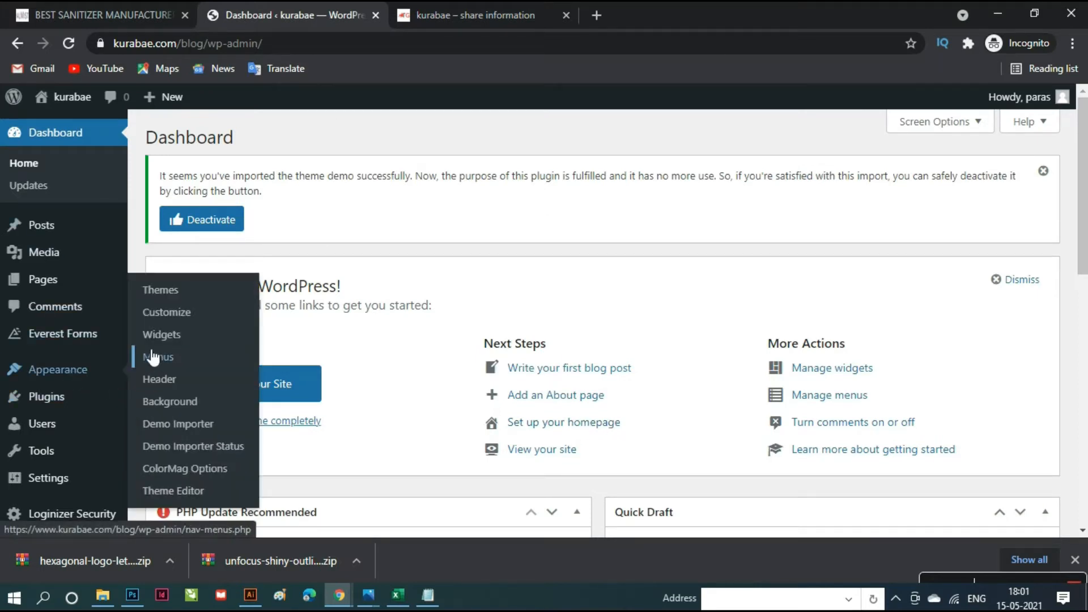
{"action": "left_click", "coordinate": [174, 319]}
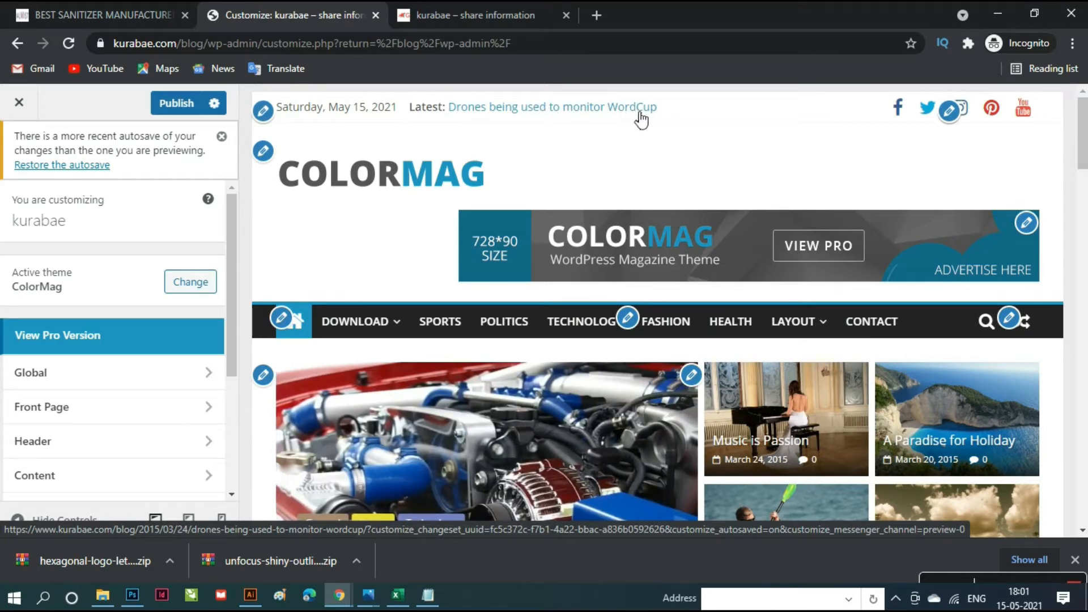
- Keep the top bar's date and breaking news enabled, then open Site Identity showing the ColorMag logo
{"action": "left_click", "coordinate": [263, 110]}
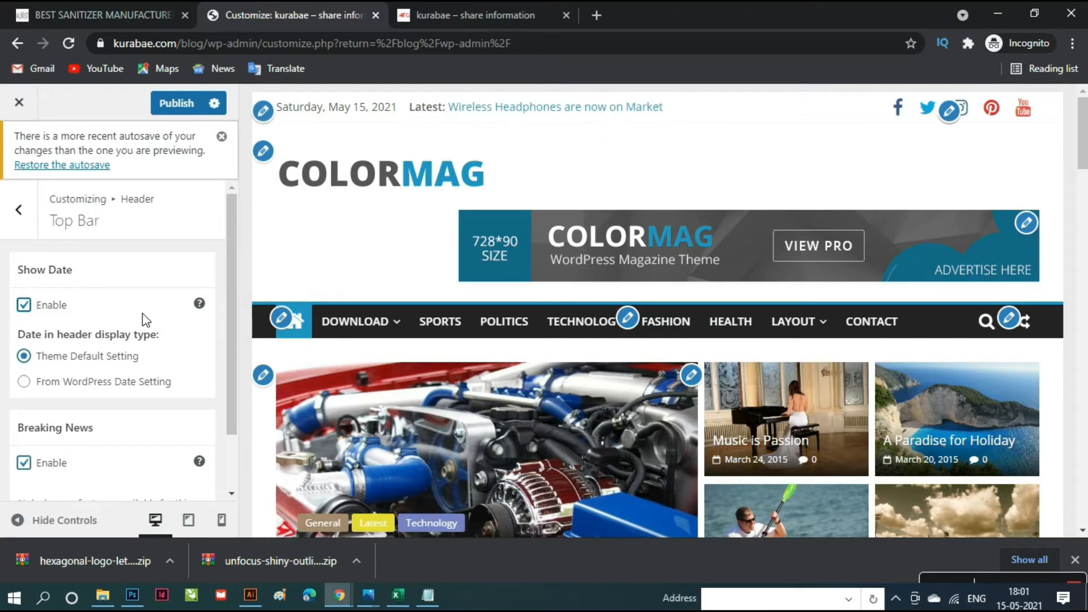
{"action": "left_click", "coordinate": [30, 306]}
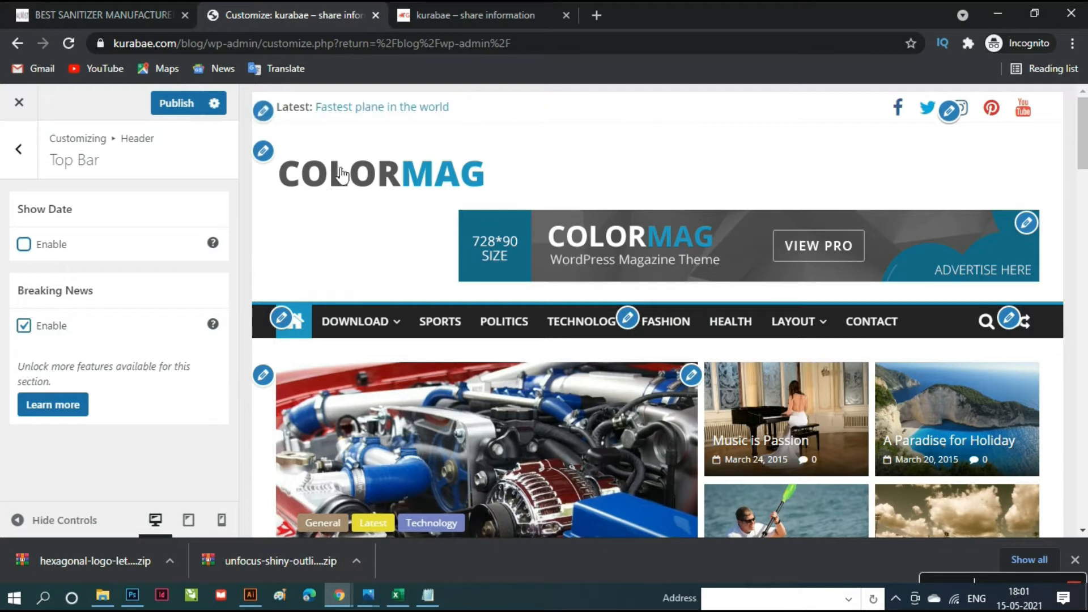
{"action": "left_click", "coordinate": [24, 325]}
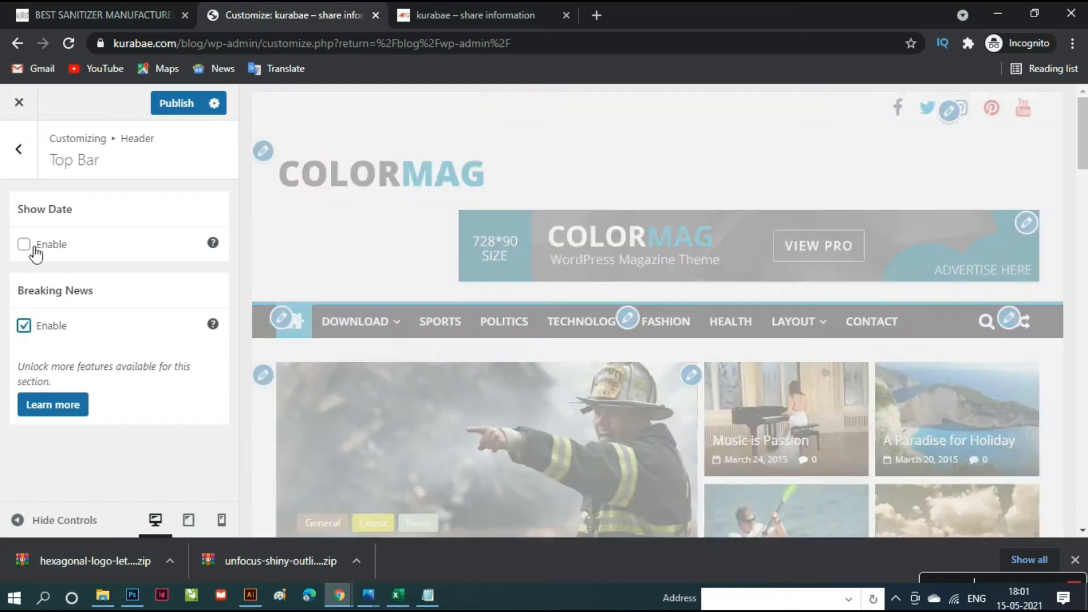
{"action": "left_click", "coordinate": [26, 246]}
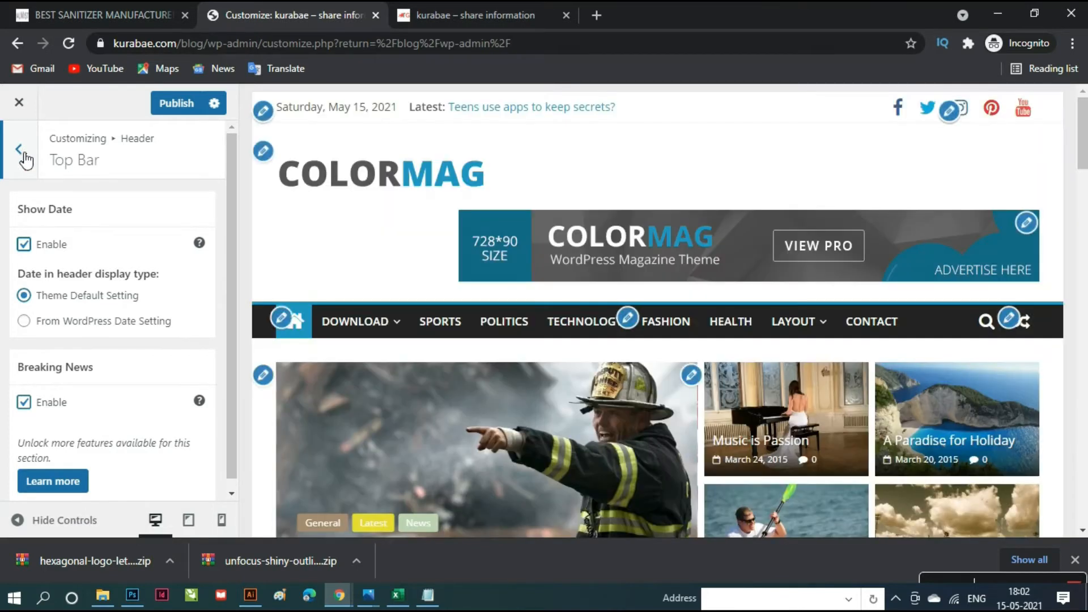
{"action": "left_click", "coordinate": [22, 153]}
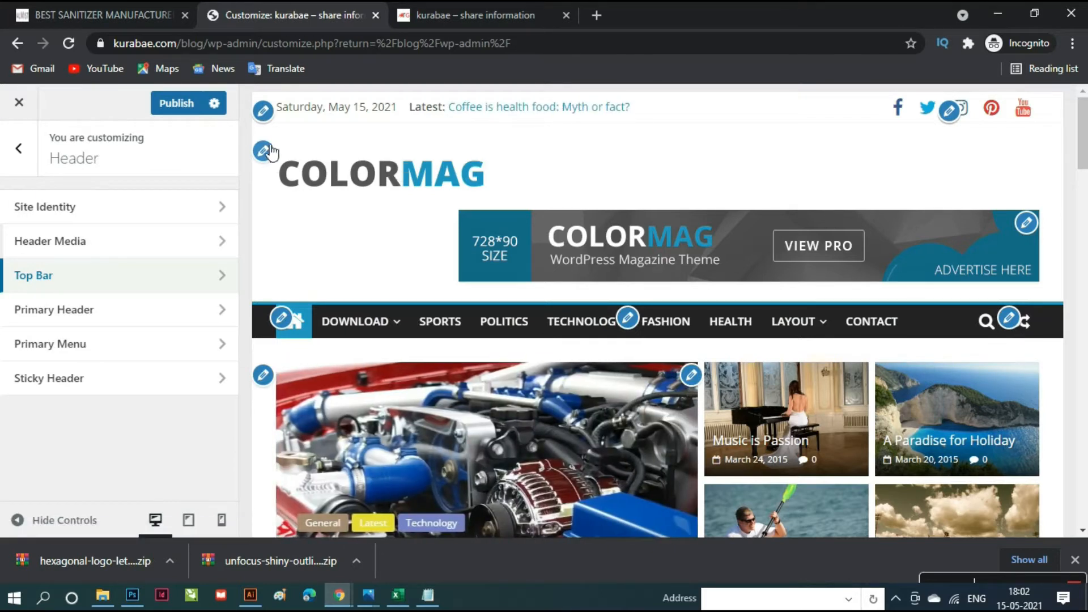
{"action": "left_click", "coordinate": [263, 151]}
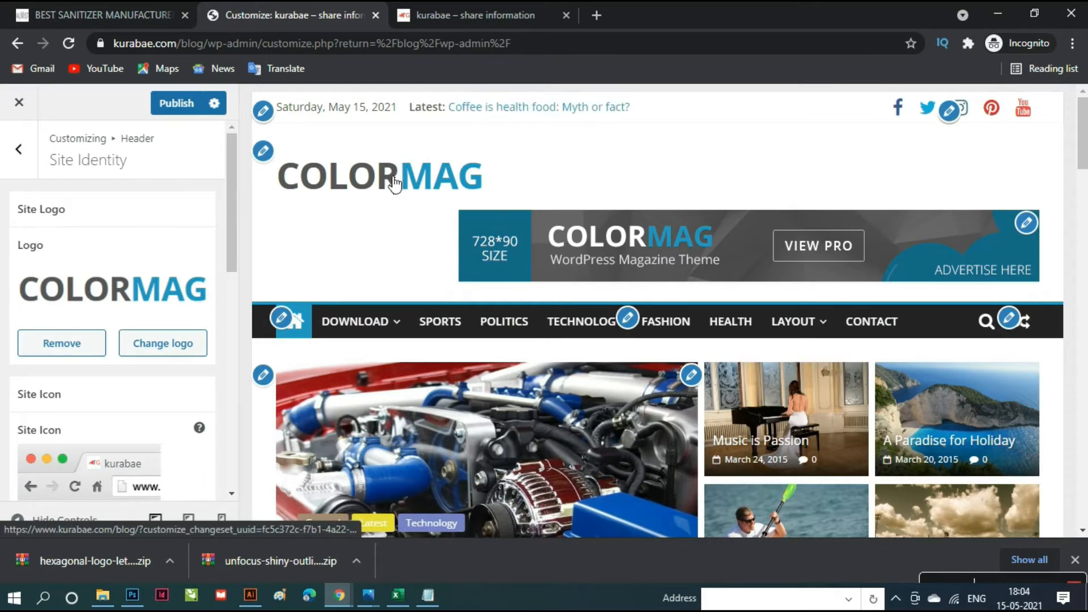
- Check in the Change logo media picker that logo-1.png is 265 × 90 pixels, then switch to Photoshop
{"action": "left_click", "coordinate": [168, 347]}
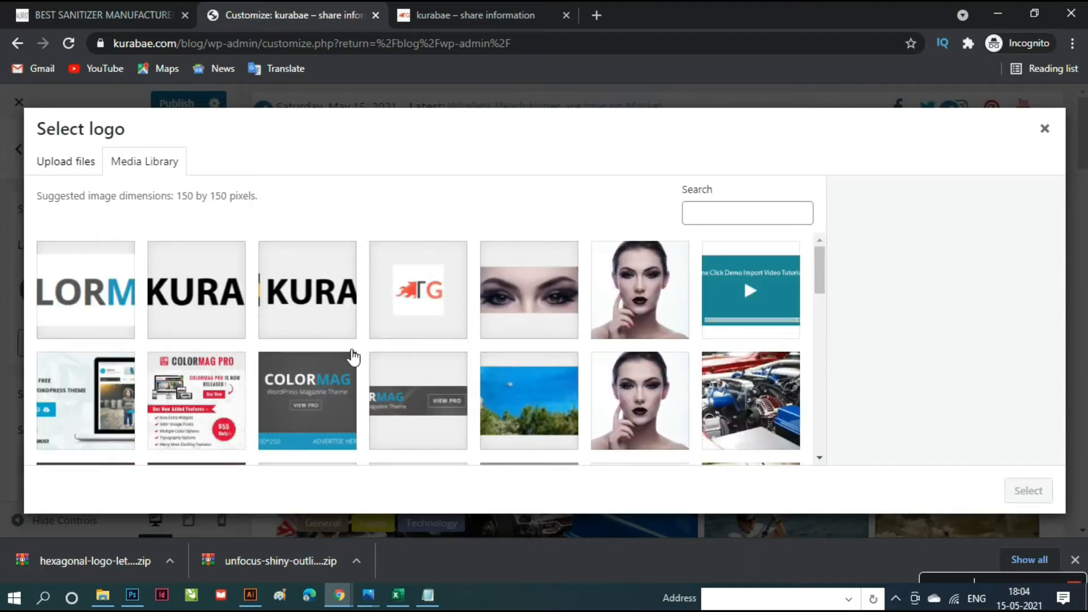
{"action": "scroll", "coordinate": [353, 359], "scroll_direction": "down", "scroll_amount": 4}
{"action": "scroll", "coordinate": [353, 359], "scroll_direction": "down", "scroll_amount": 3}
{"action": "scroll", "coordinate": [350, 359], "scroll_direction": "up", "scroll_amount": 4}
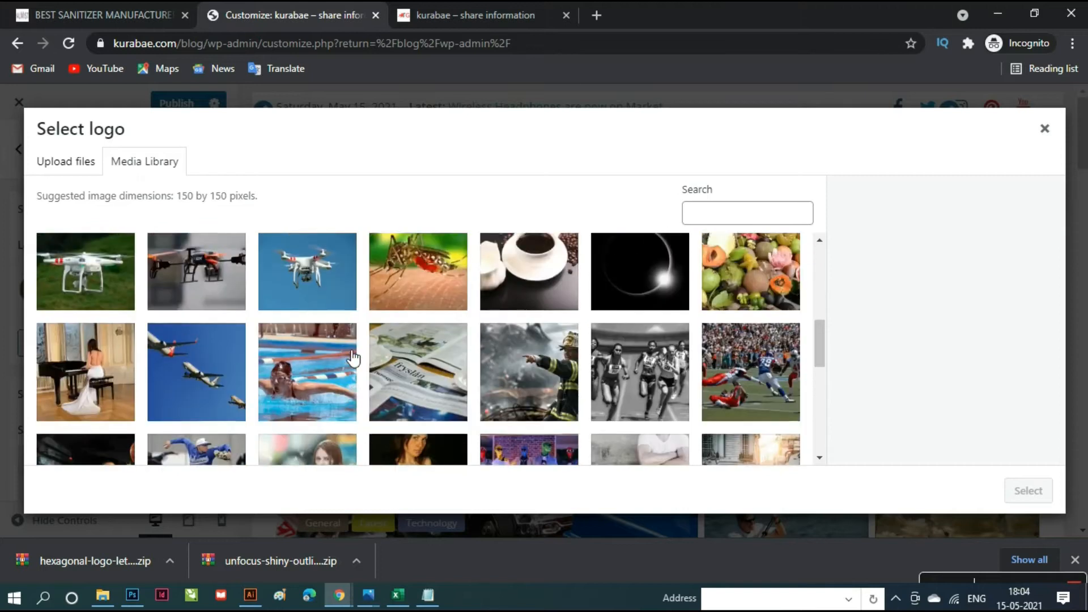
{"action": "left_click", "coordinate": [349, 358]}
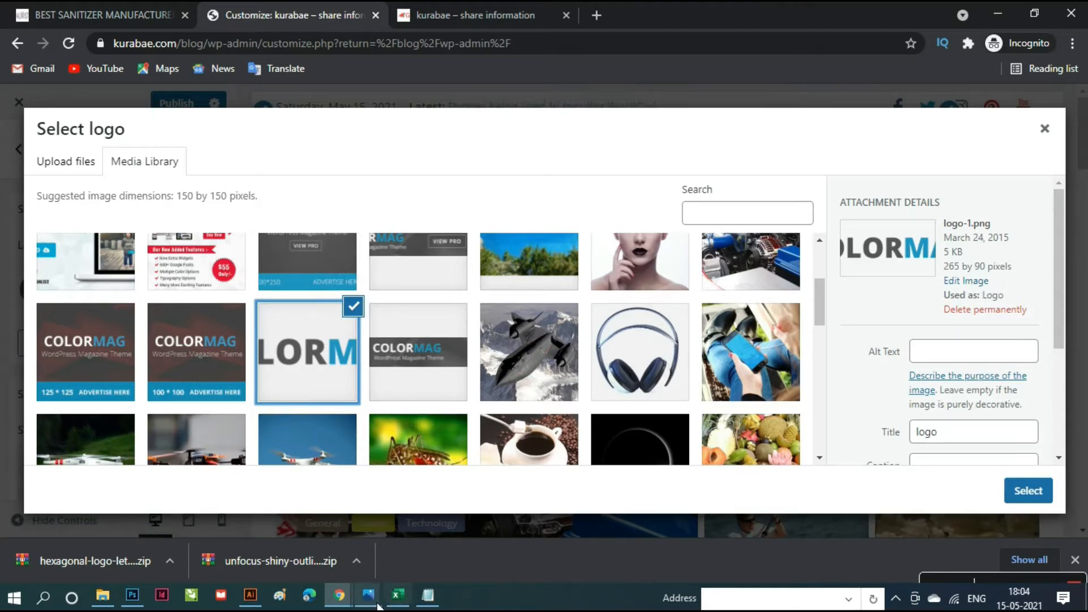
{"action": "mouse_move", "coordinate": [353, 604]}
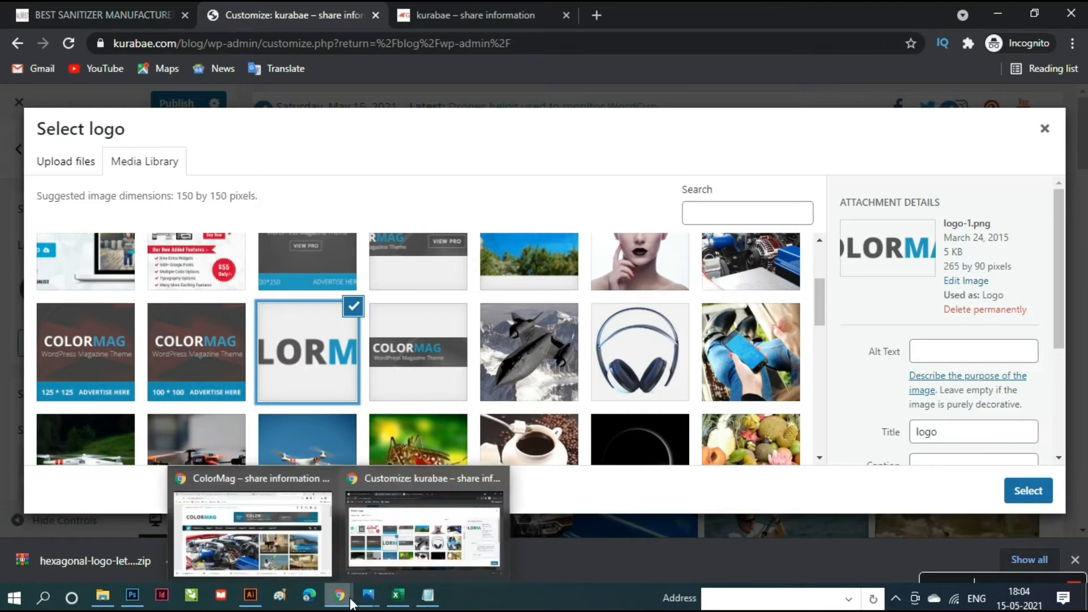
{"action": "left_click", "coordinate": [132, 595]}
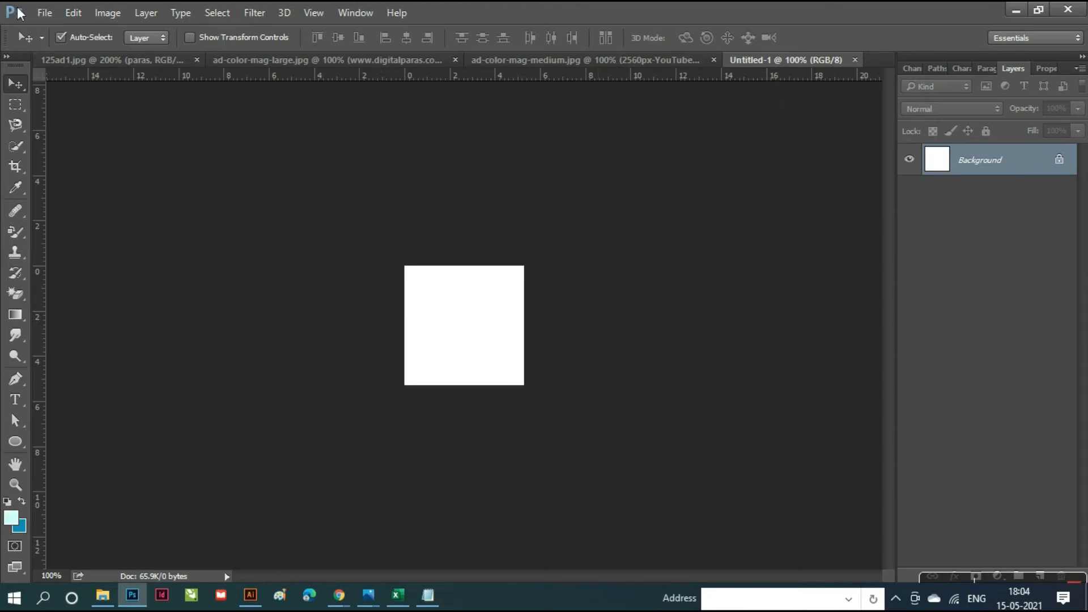
- Create a new blank white Photoshop document with width 265 and height 90 pixels
{"action": "left_click", "coordinate": [43, 13]}
{"action": "left_click", "coordinate": [56, 31]}
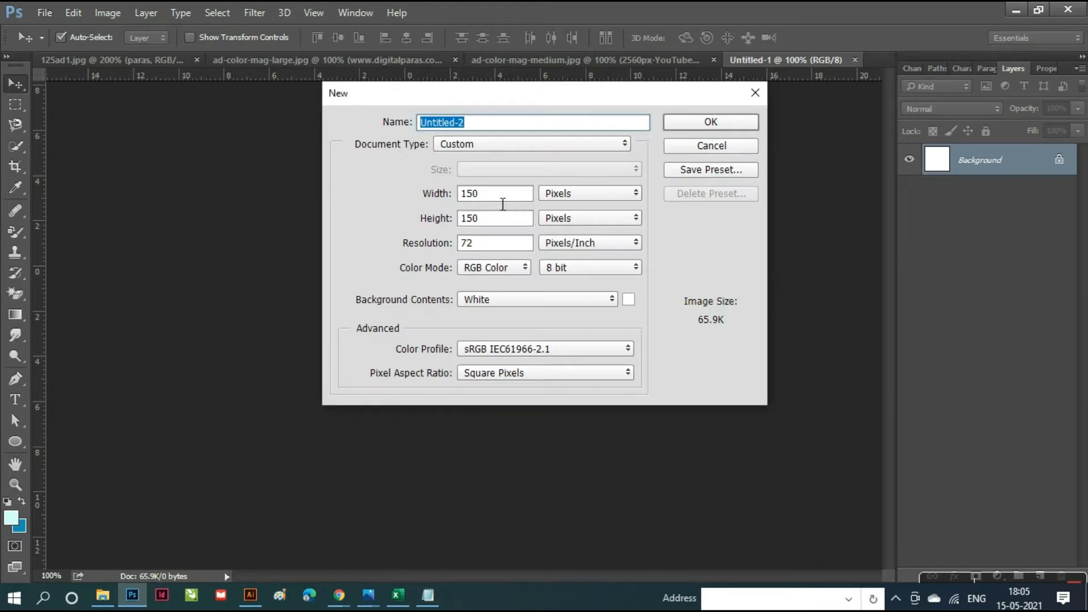
{"action": "double_click", "coordinate": [499, 198]}
{"action": "double_click", "coordinate": [496, 199]}
{"action": "key", "text": "BackSpace"}
{"action": "type", "text": "26"}
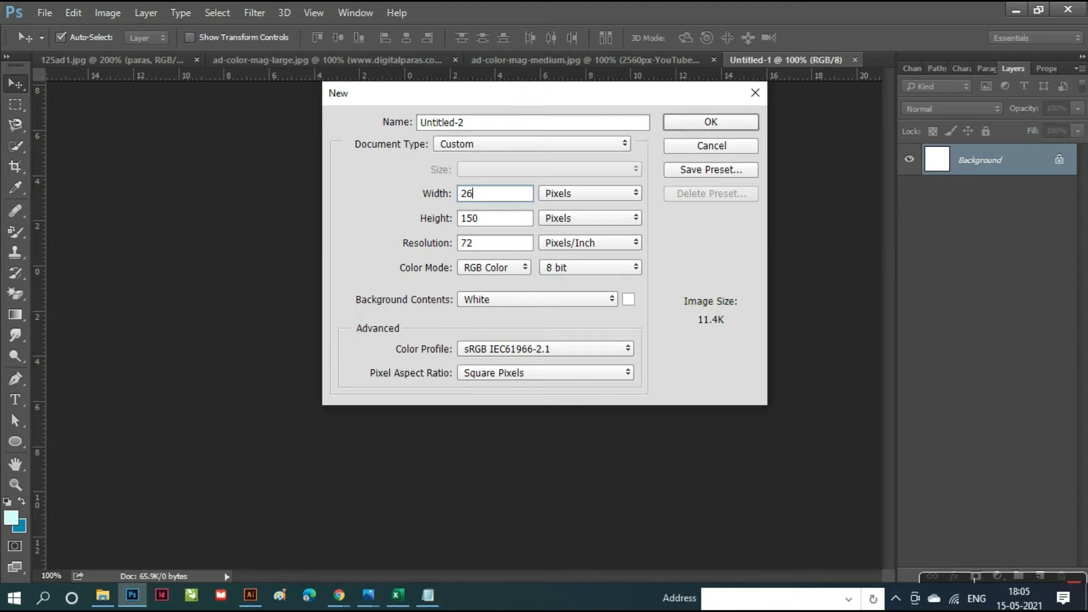
{"action": "type", "text": "5"}
{"action": "left_click", "coordinate": [492, 220]}
{"action": "key", "text": "BackSpace"}
{"action": "key", "text": "BackSpace"}
{"action": "key", "text": "BackSpace"}
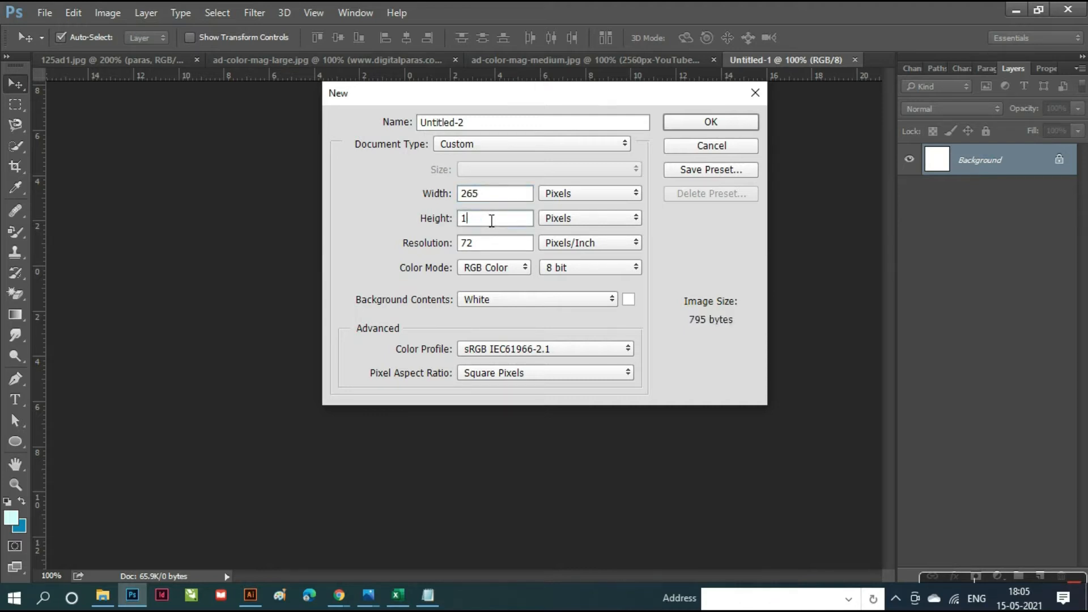
{"action": "type", "text": "90"}
{"action": "left_click", "coordinate": [694, 121]}
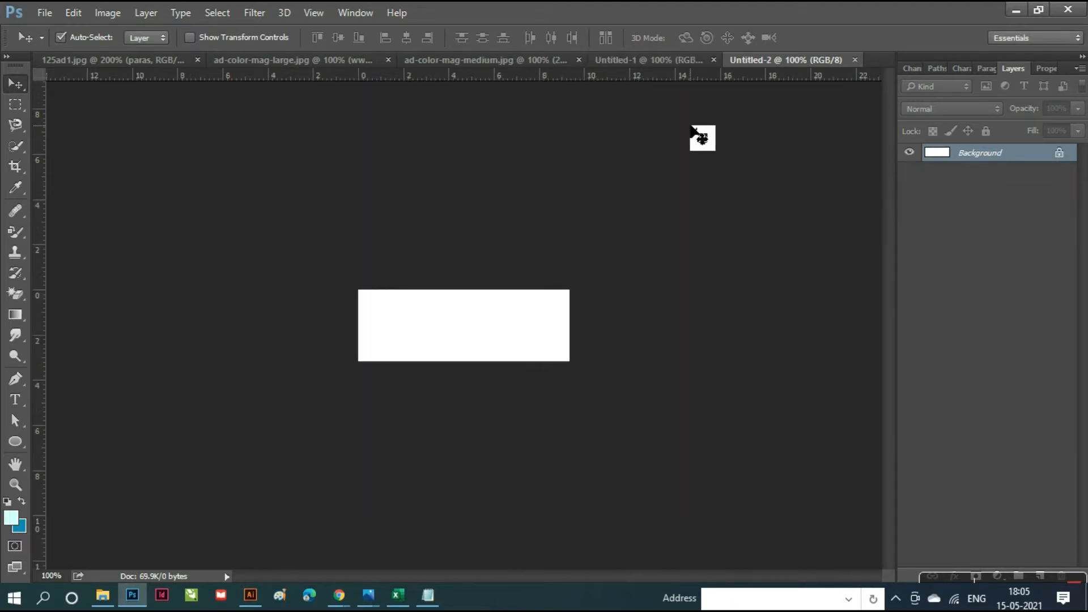
- Drag the Kurabae.com LOGO 2 file from the desktop onto the new 265 × 90 canvas
{"action": "left_click", "coordinate": [1020, 9]}
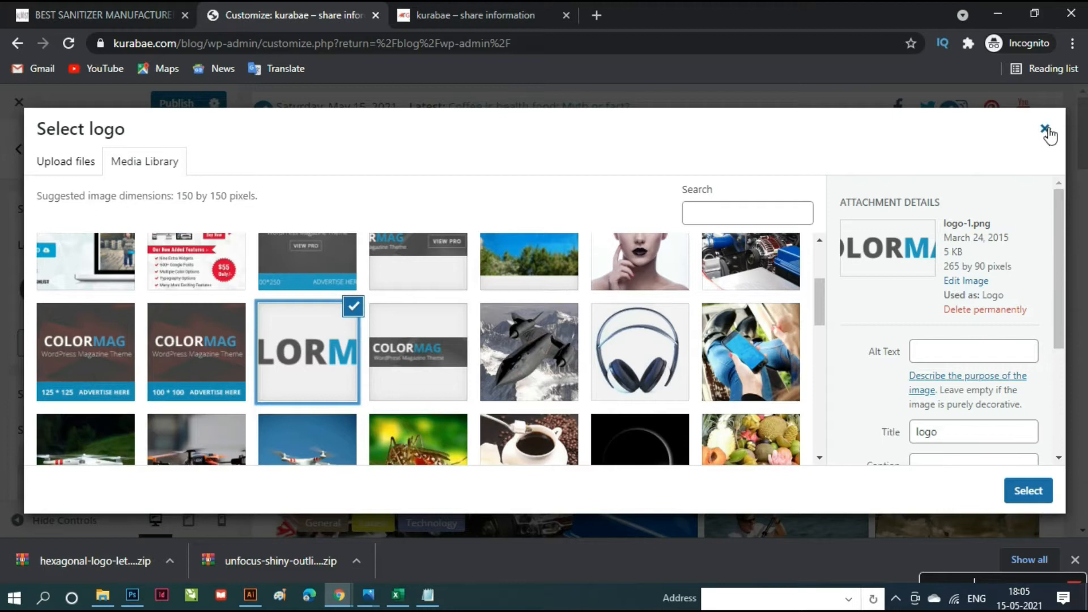
{"action": "left_click", "coordinate": [998, 14]}
{"action": "left_click", "coordinate": [1001, 12]}
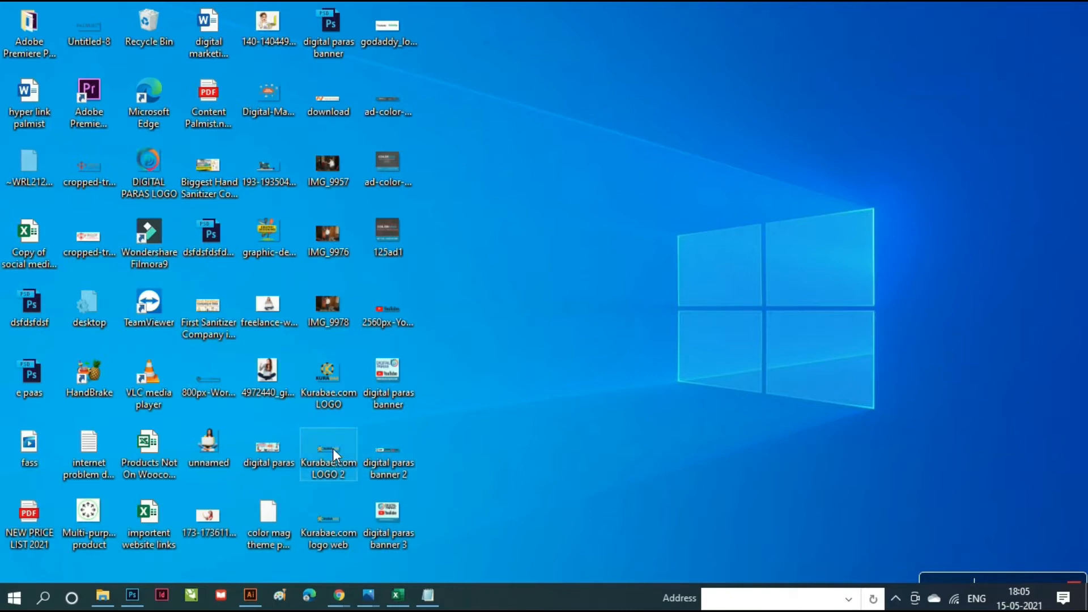
{"action": "left_click_drag", "start_coordinate": [332, 451], "coordinate": [222, 520]}
{"action": "left_click", "coordinate": [126, 597]}
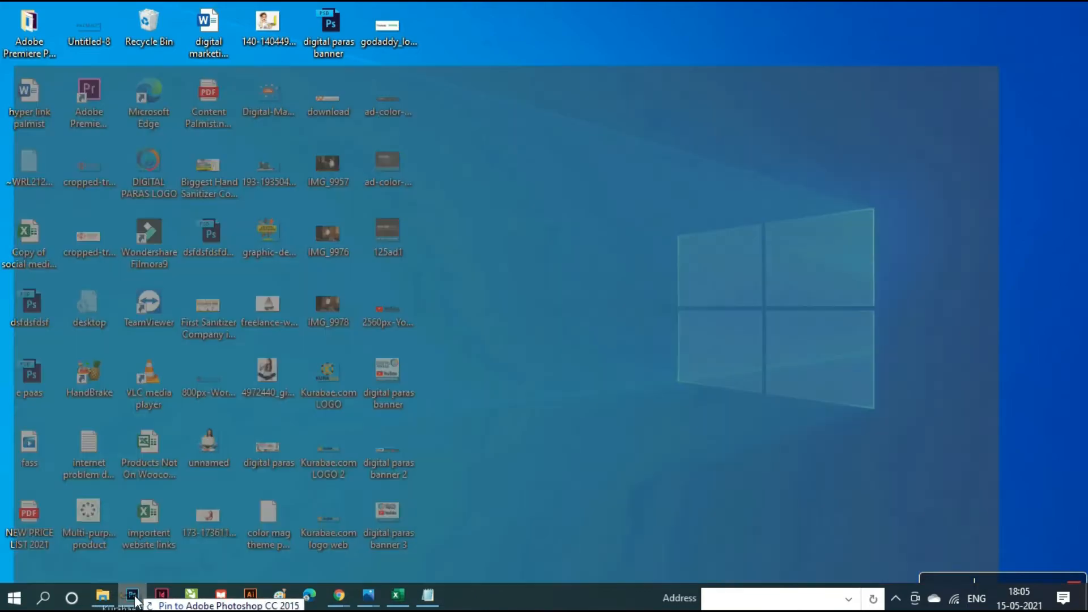
{"action": "left_click_drag", "start_coordinate": [468, 349], "coordinate": [469, 350]}
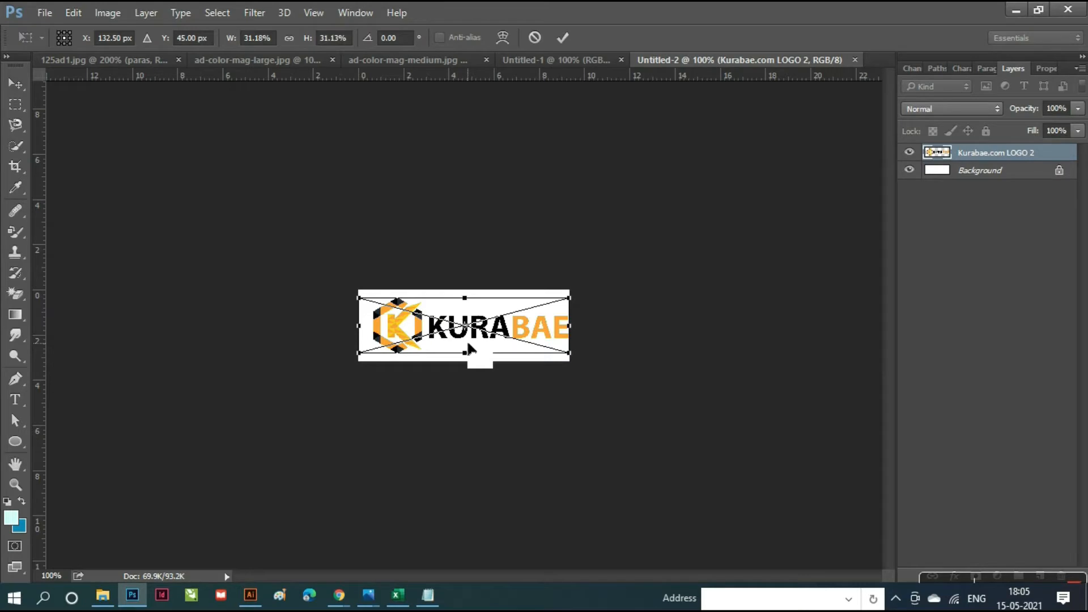
- Commit the placed logo and nudge it slightly to the left
{"action": "key", "text": "Return"}
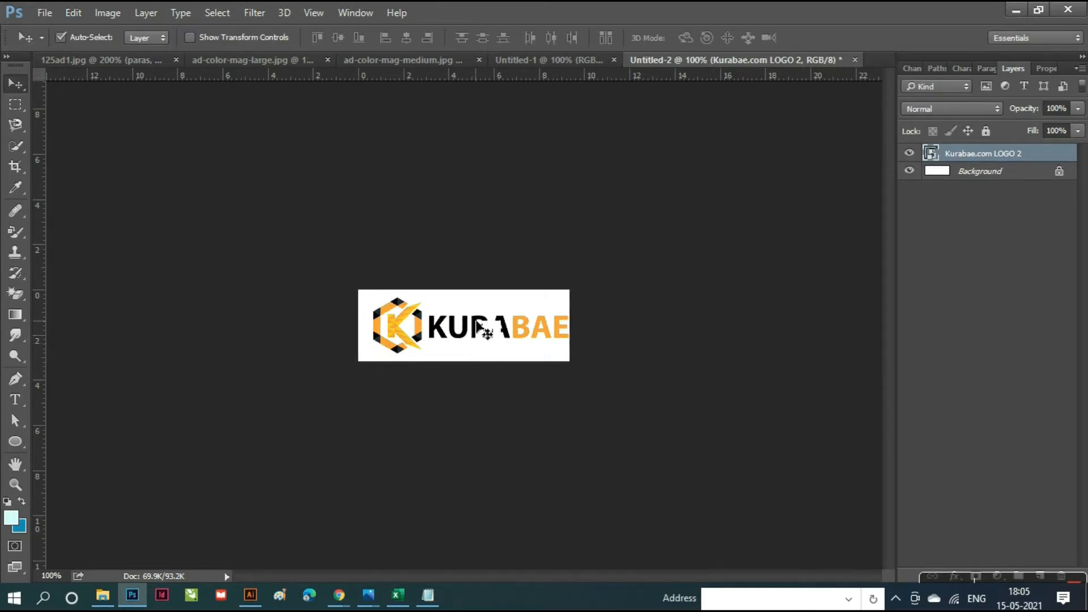
{"action": "key", "text": "Left"}
{"action": "key", "text": "Left"}
{"action": "key", "text": "Left"}
{"action": "key", "text": "Left"}
{"action": "key", "text": "Left"}
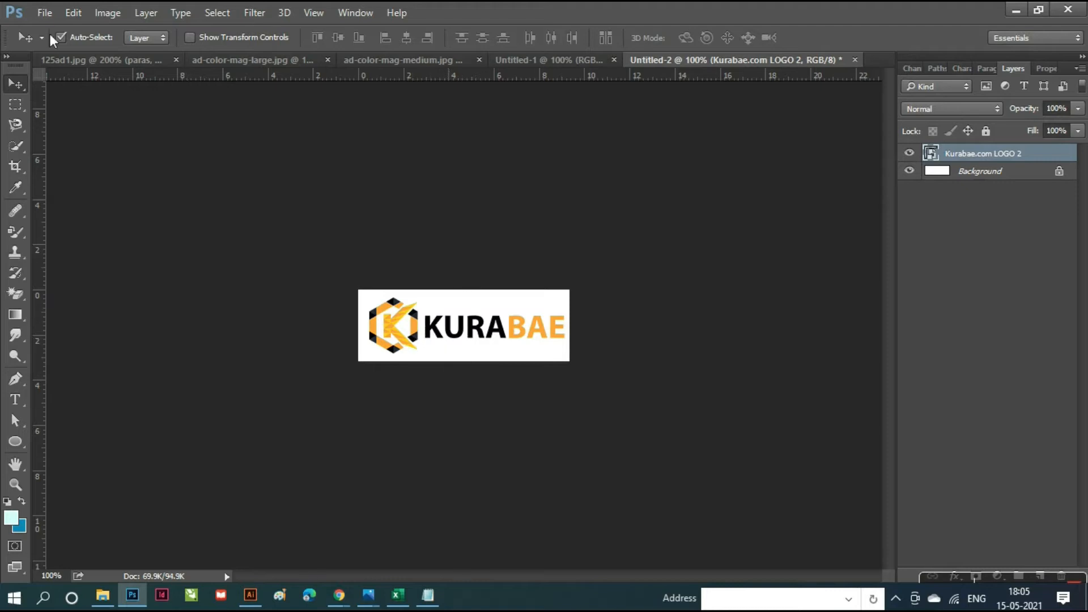
{"action": "left_click", "coordinate": [45, 16]}
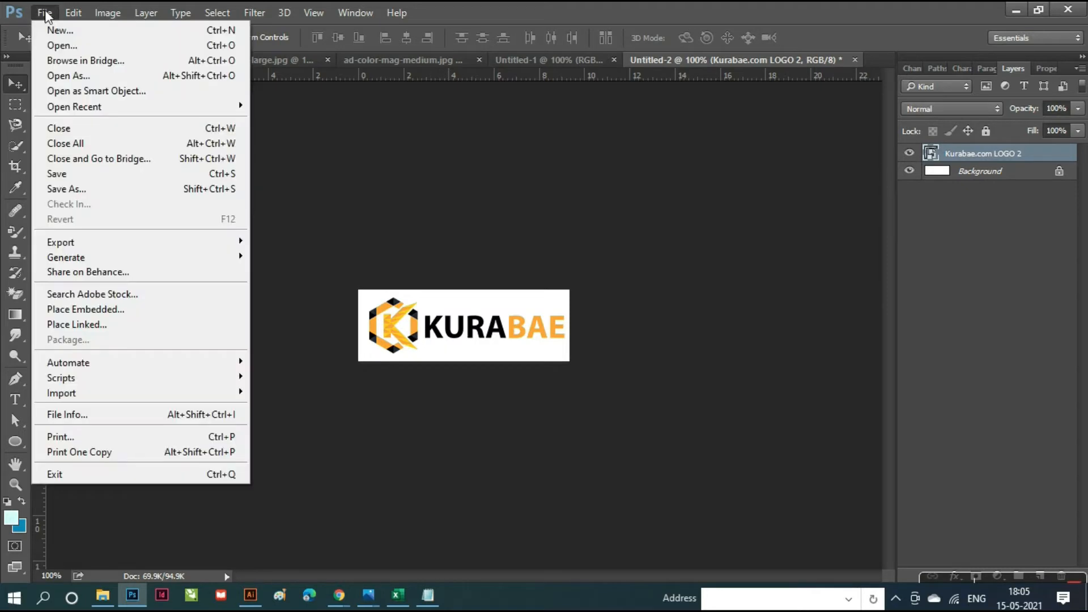
- Save the logo to the Desktop as a PNG named 'Kurabae.com logo web 2'
{"action": "left_click", "coordinate": [74, 190]}
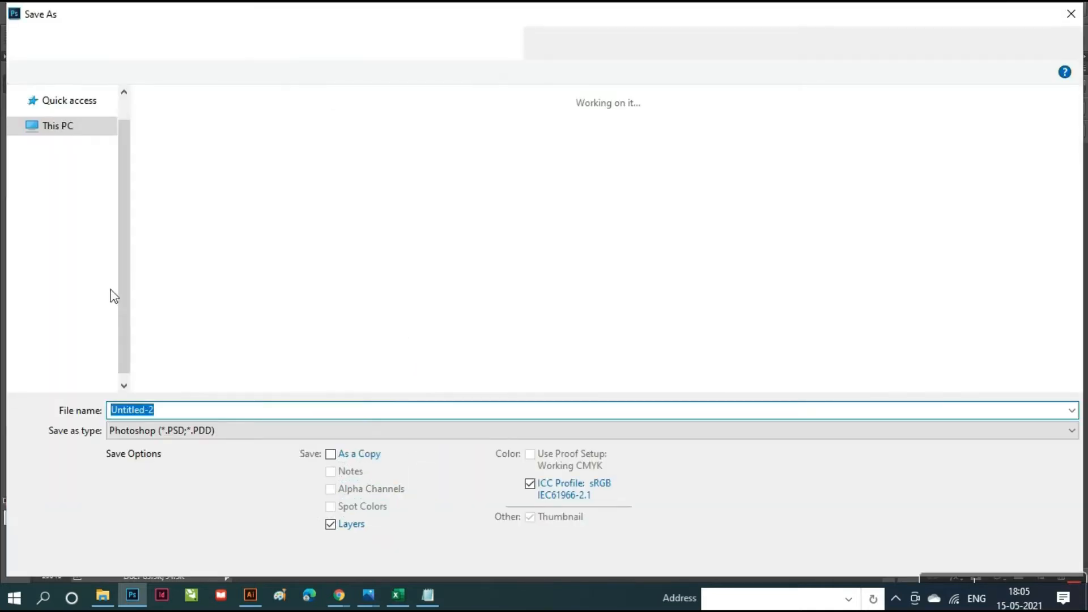
{"action": "left_click", "coordinate": [389, 435]}
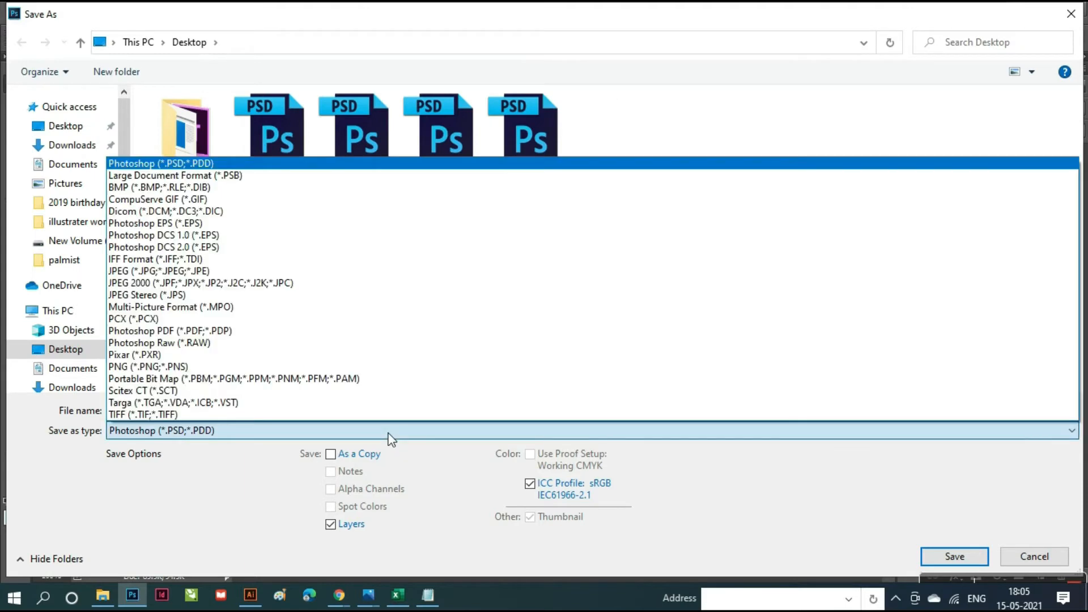
{"action": "left_click", "coordinate": [173, 367]}
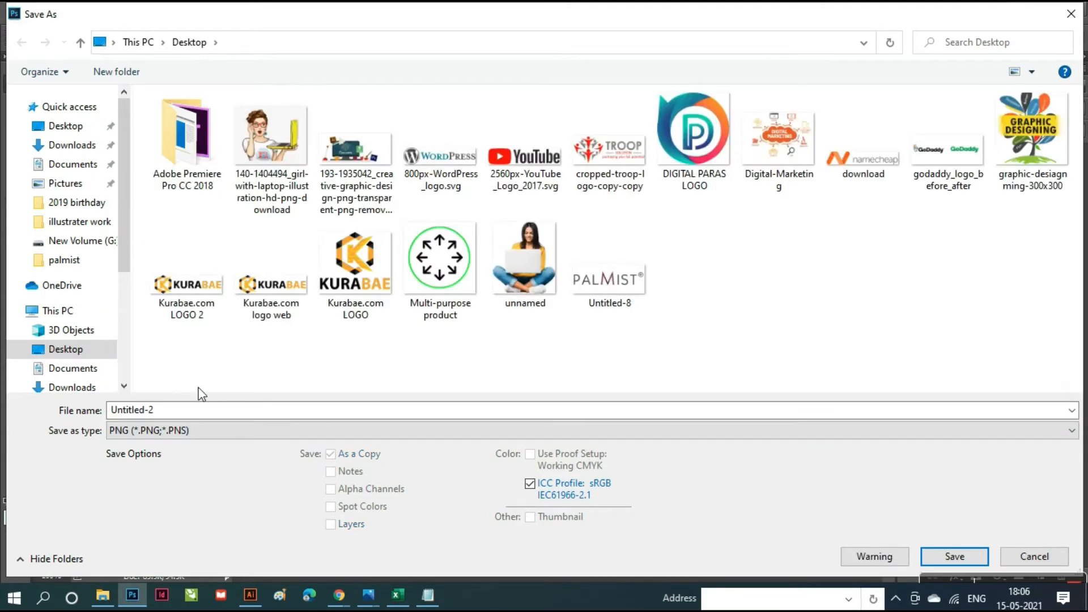
{"action": "left_click", "coordinate": [284, 313]}
{"action": "left_click", "coordinate": [319, 419]}
{"action": "left_click", "coordinate": [324, 414]}
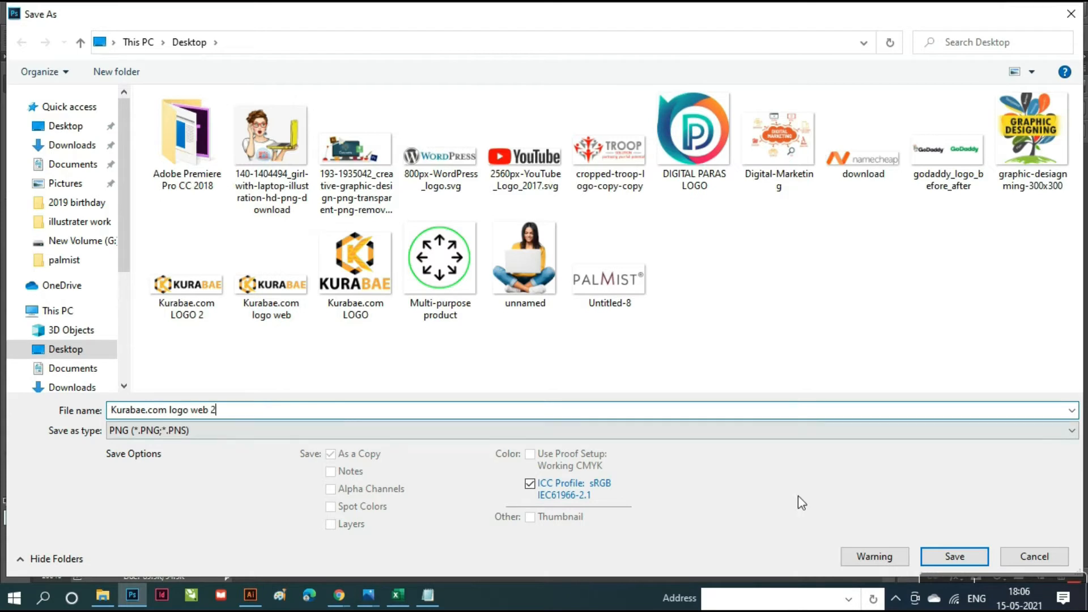
{"action": "left_click", "coordinate": [958, 556]}
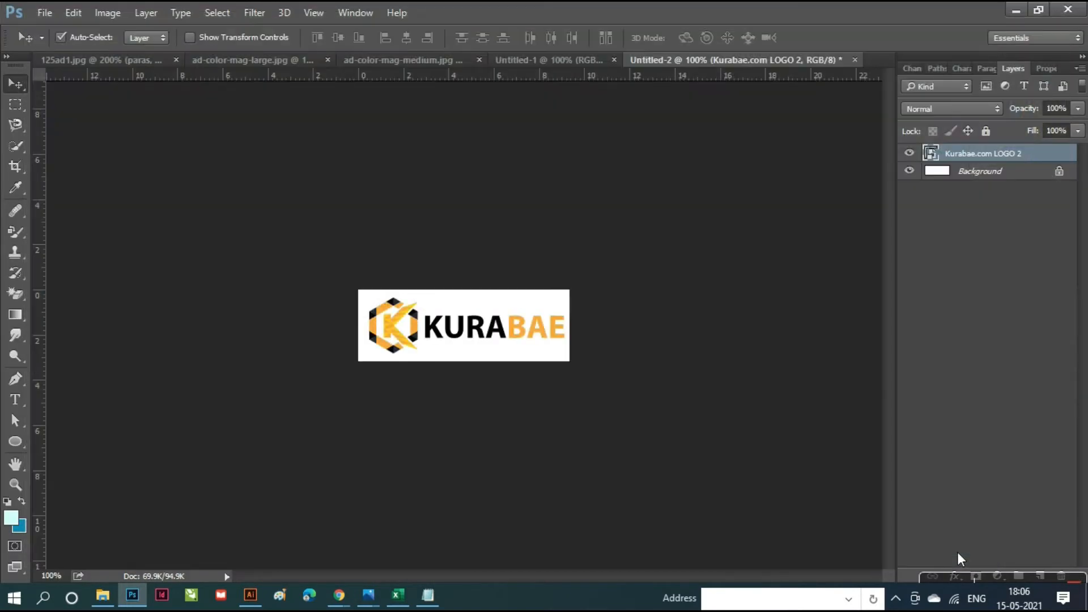
{"action": "left_click", "coordinate": [596, 187]}
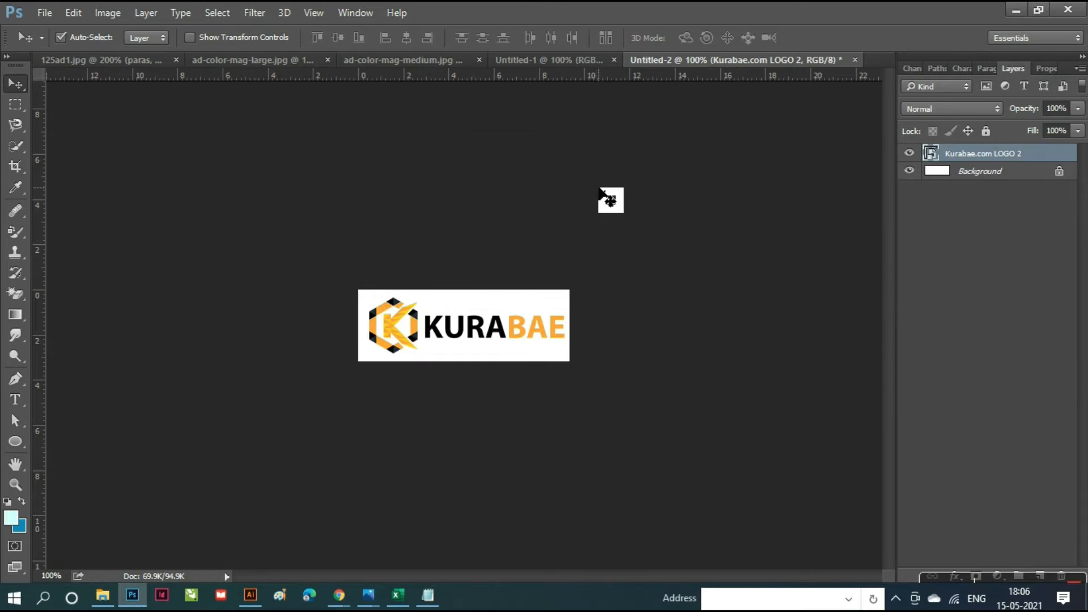
- Return to the ColorMag customizer's logo picker in Chrome
{"action": "left_click", "coordinate": [340, 596]}
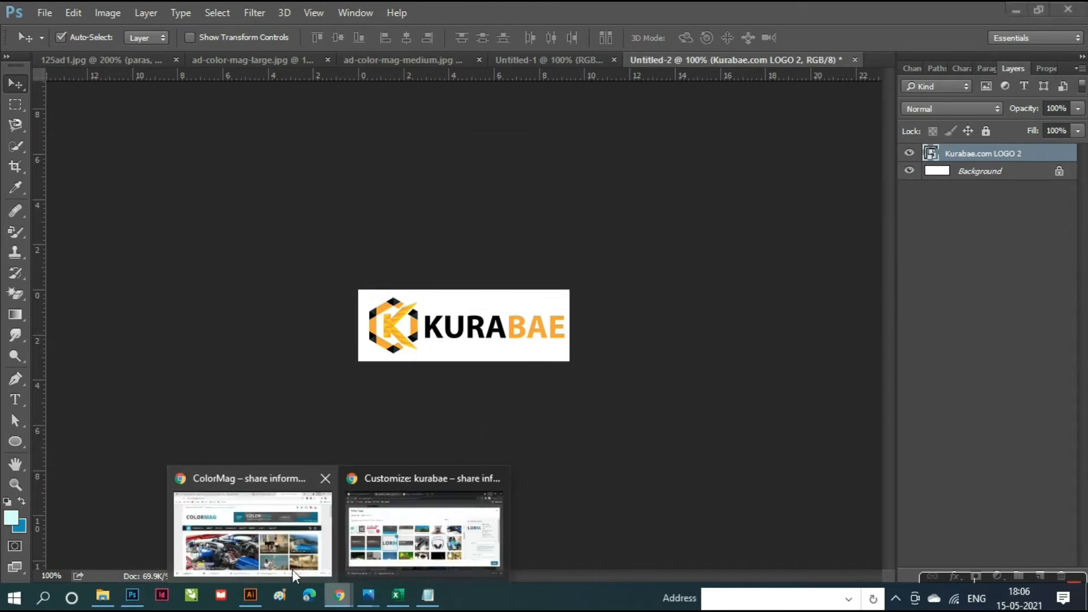
{"action": "left_click", "coordinate": [279, 533]}
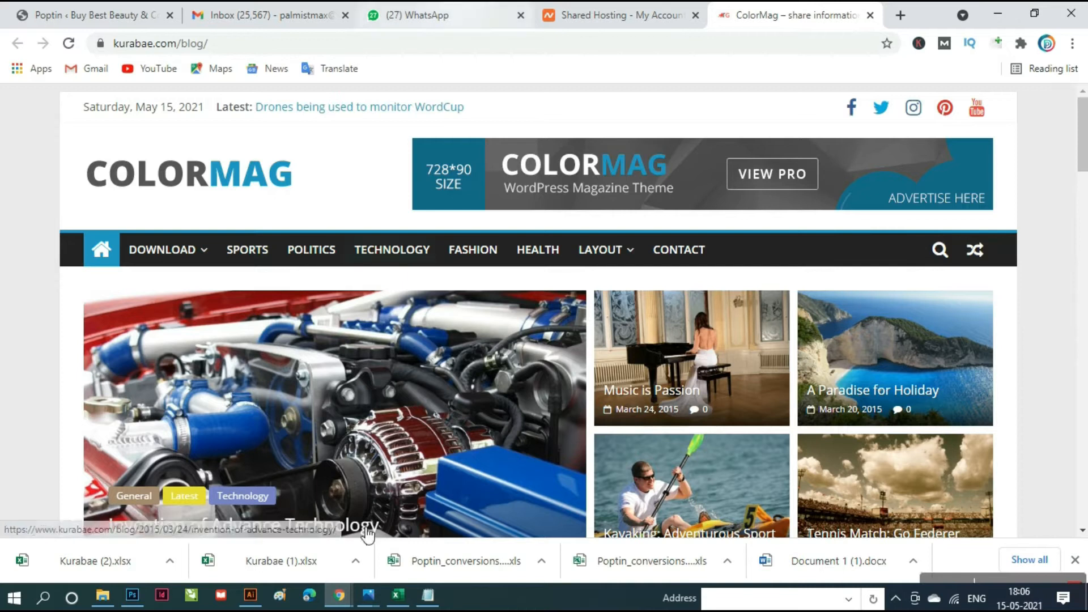
{"action": "mouse_move", "coordinate": [340, 595]}
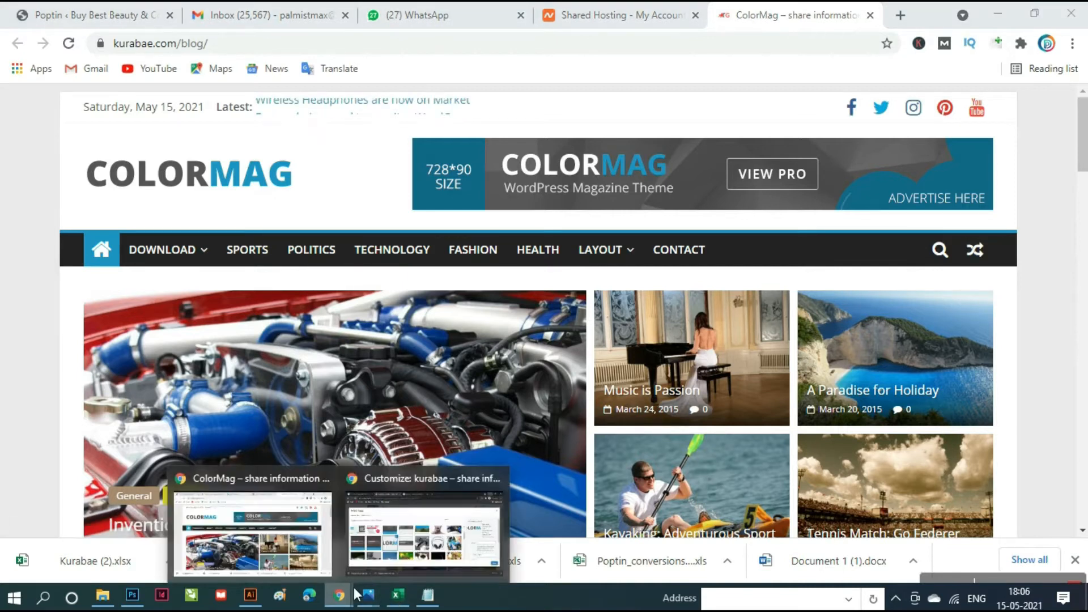
{"action": "left_click", "coordinate": [420, 542]}
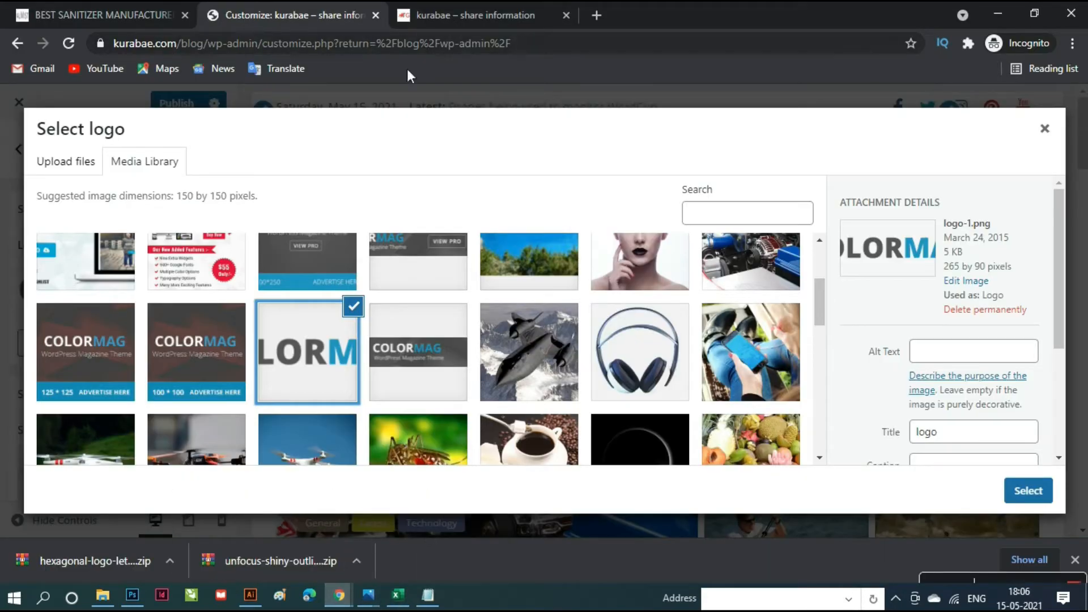
- Upload the Kurabae.com logo web 2 image into the Media Library
{"action": "left_click", "coordinate": [85, 165]}
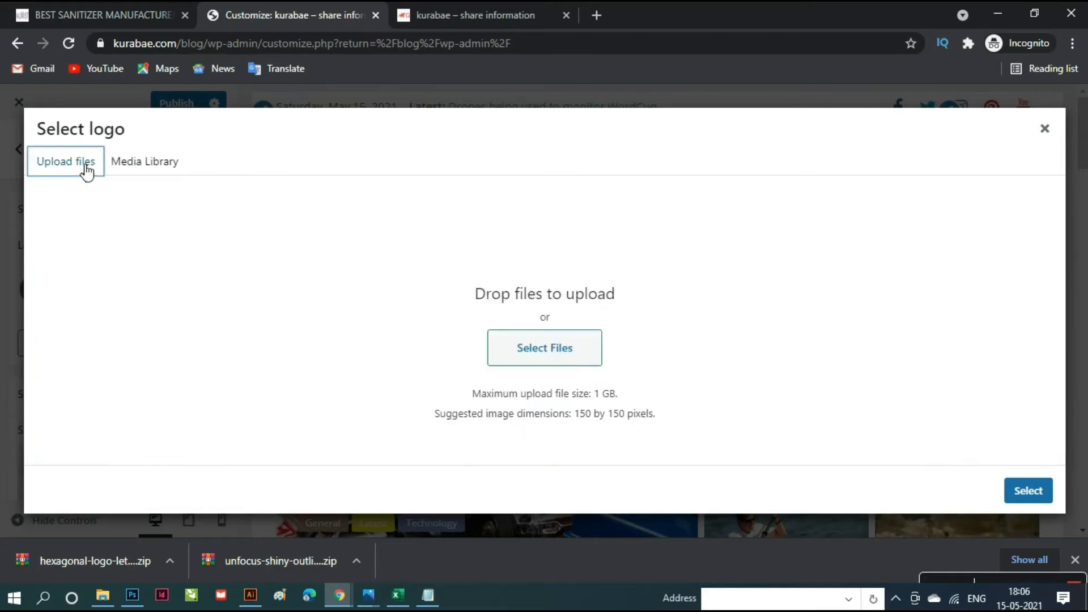
{"action": "left_click", "coordinate": [579, 356]}
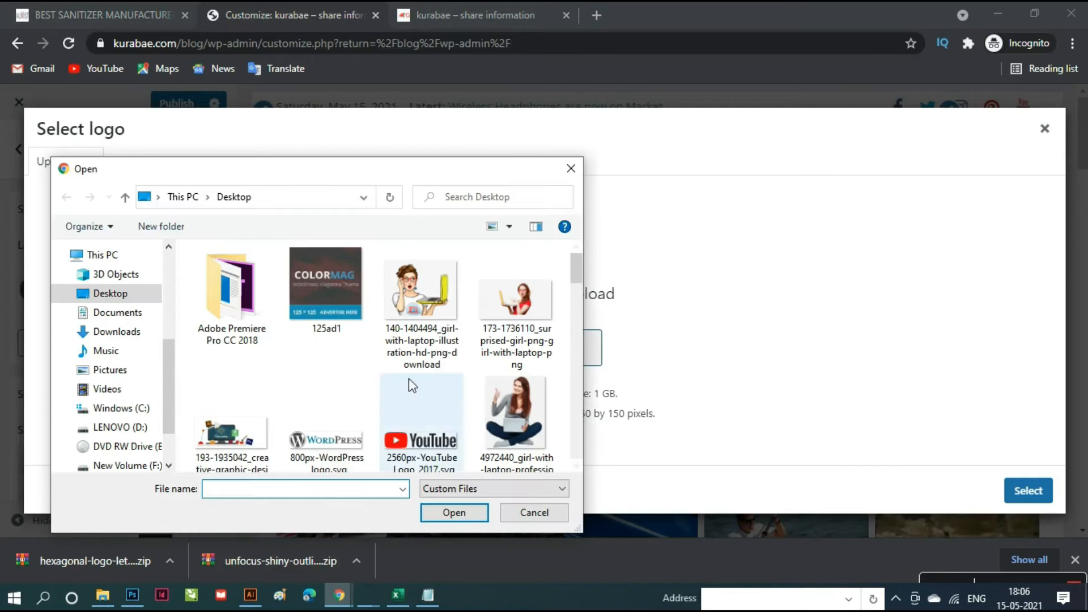
{"action": "scroll", "coordinate": [420, 394], "scroll_direction": "down", "scroll_amount": 2}
{"action": "scroll", "coordinate": [419, 396], "scroll_direction": "down", "scroll_amount": 3}
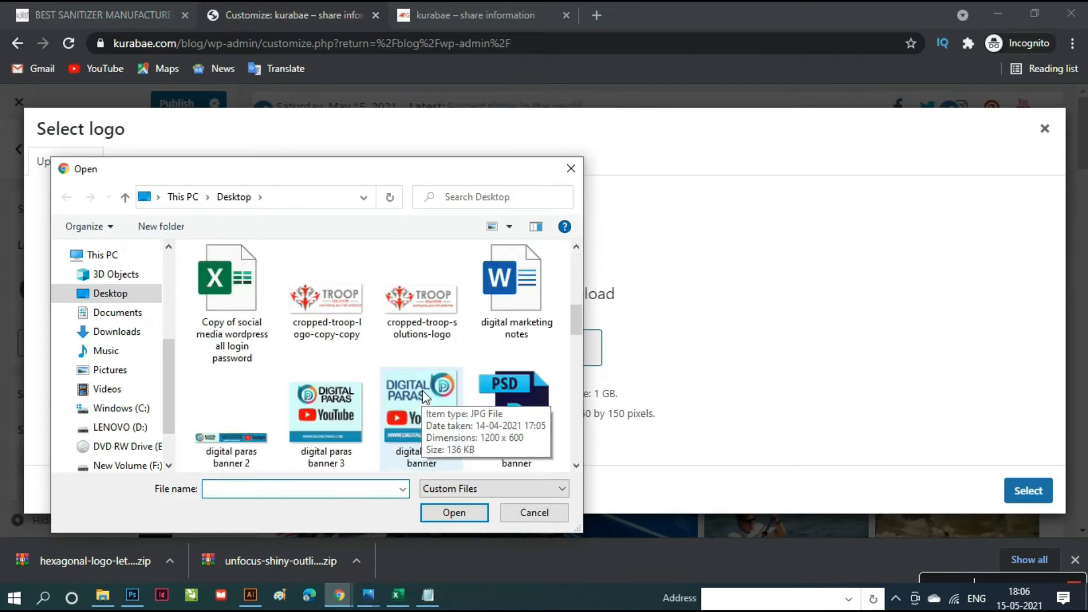
{"action": "scroll", "coordinate": [423, 390], "scroll_direction": "down", "scroll_amount": 5}
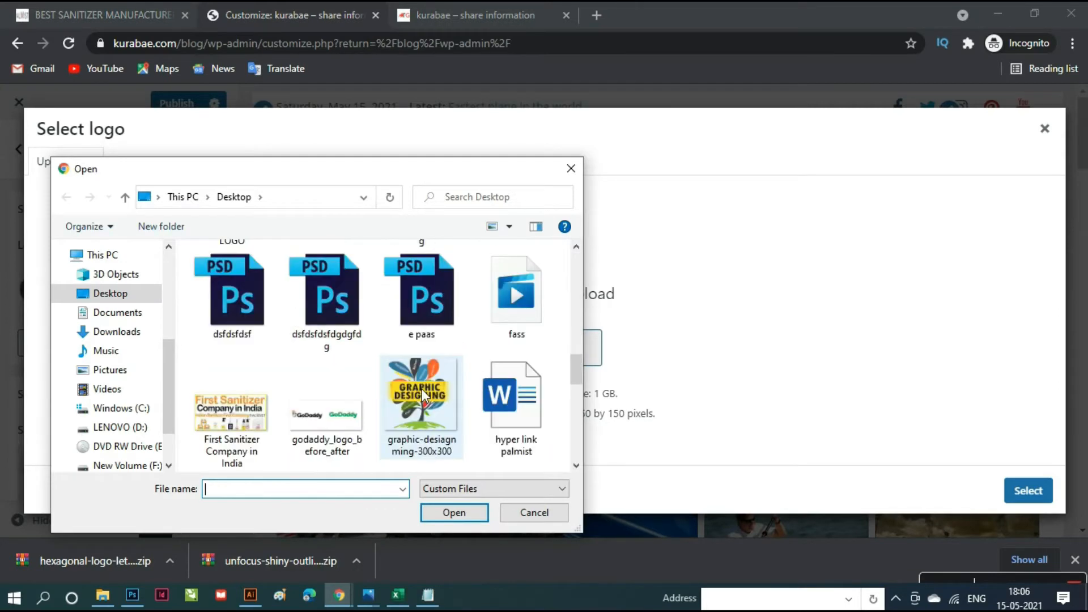
{"action": "scroll", "coordinate": [422, 389], "scroll_direction": "down", "scroll_amount": 2}
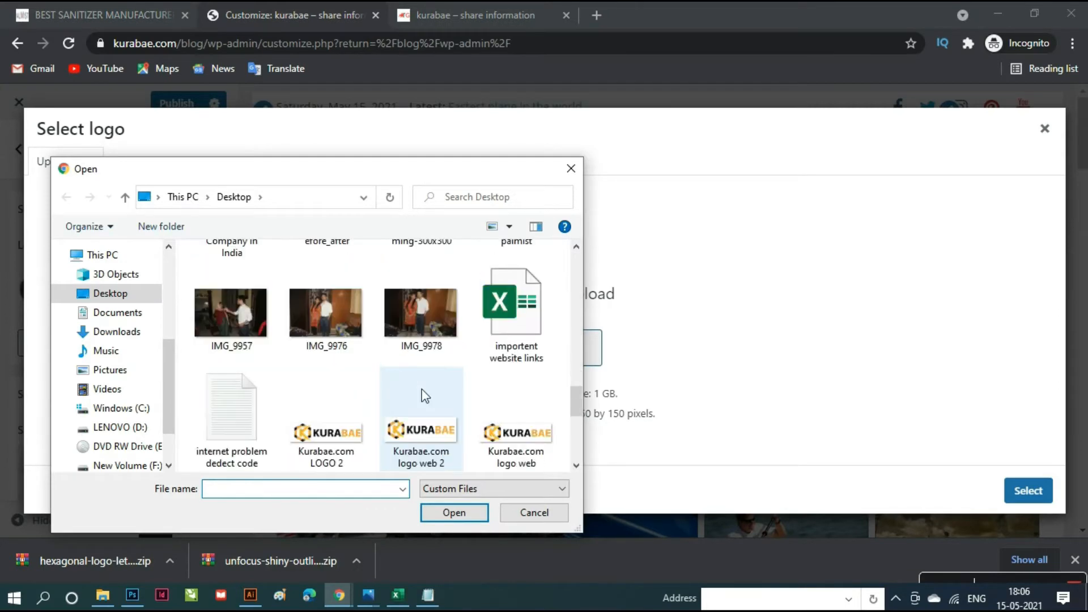
{"action": "left_click", "coordinate": [411, 440]}
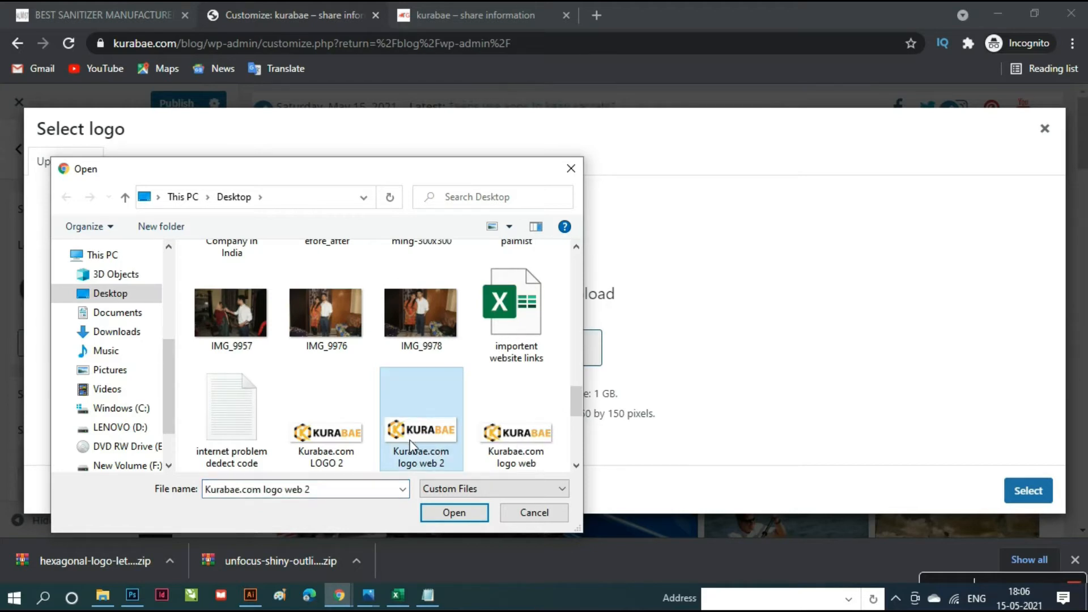
{"action": "left_click", "coordinate": [454, 513]}
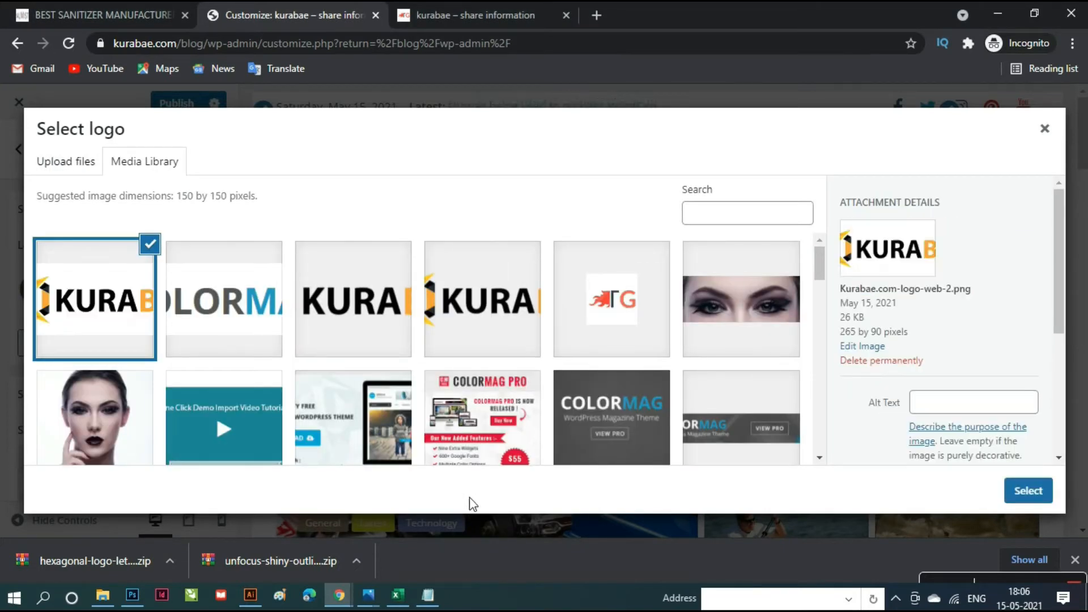
- Crop the uploaded logo to include the hexagon emblem and full KURABAE wordmark, setting it as site logo
{"action": "left_click", "coordinate": [1029, 492]}
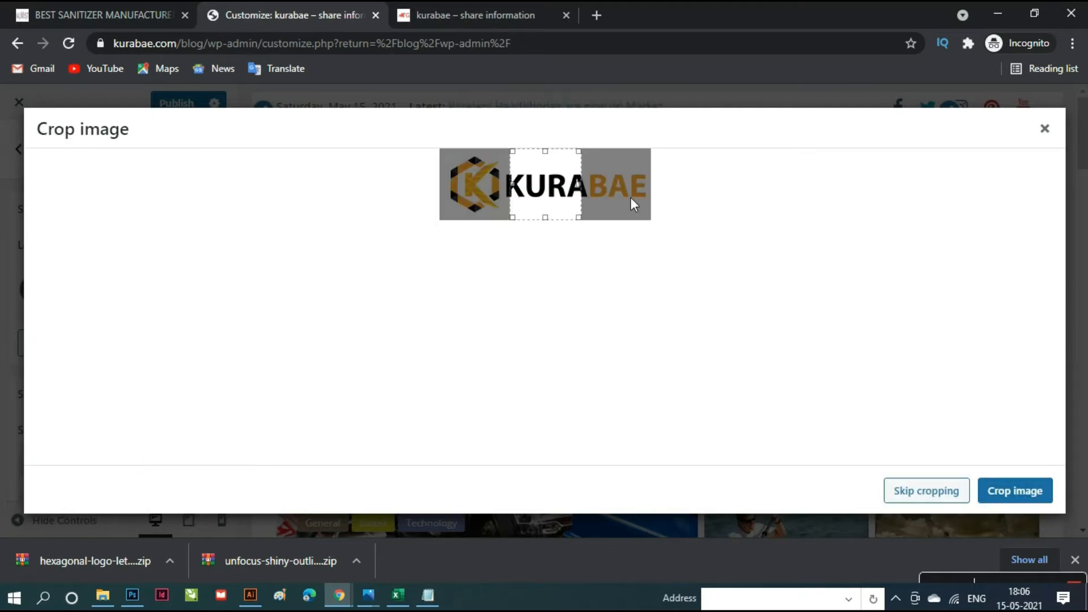
{"action": "left_click_drag", "start_coordinate": [579, 187], "coordinate": [659, 191]}
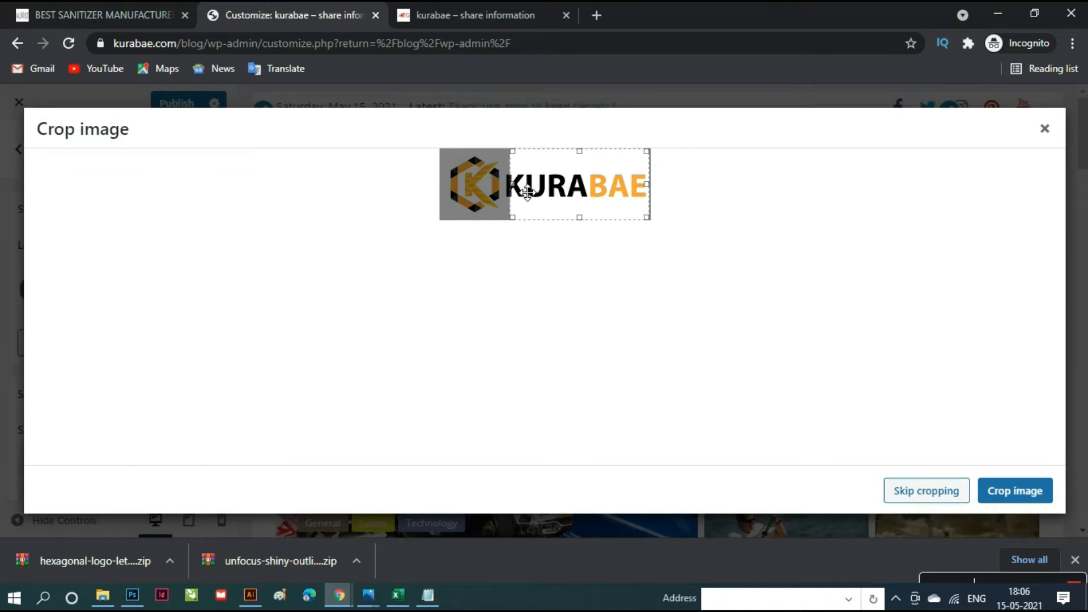
{"action": "left_click_drag", "start_coordinate": [519, 188], "coordinate": [455, 185]}
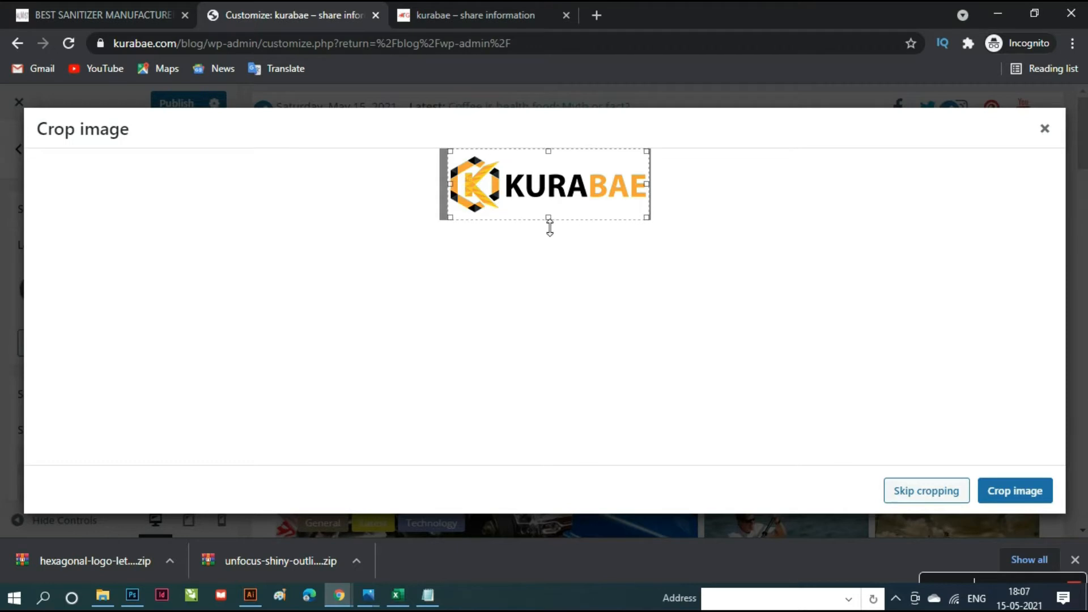
{"action": "left_click_drag", "start_coordinate": [550, 227], "coordinate": [550, 224]}
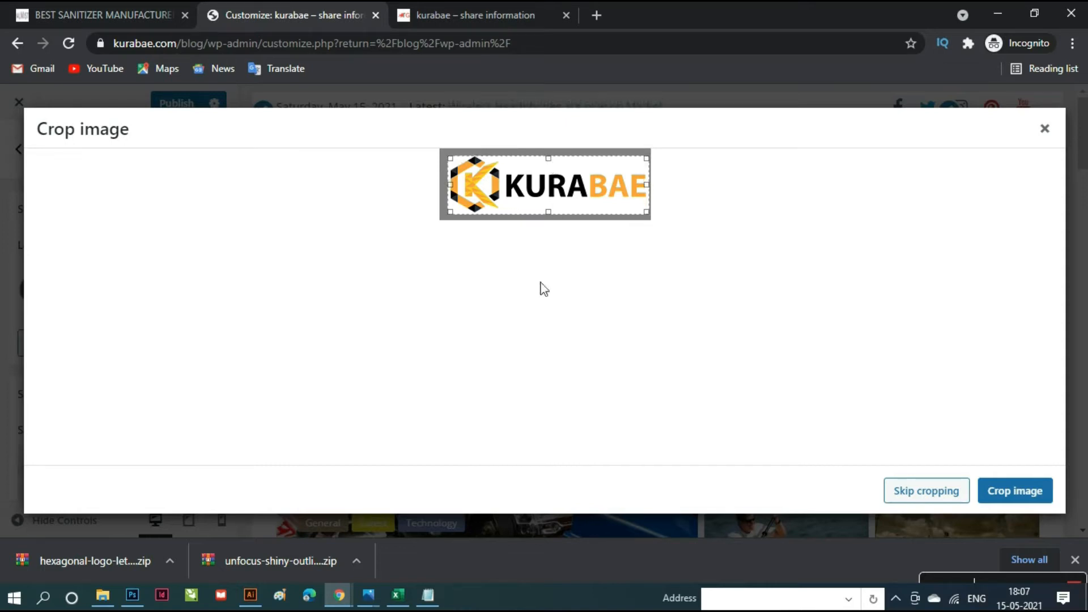
{"action": "left_click", "coordinate": [1002, 494]}
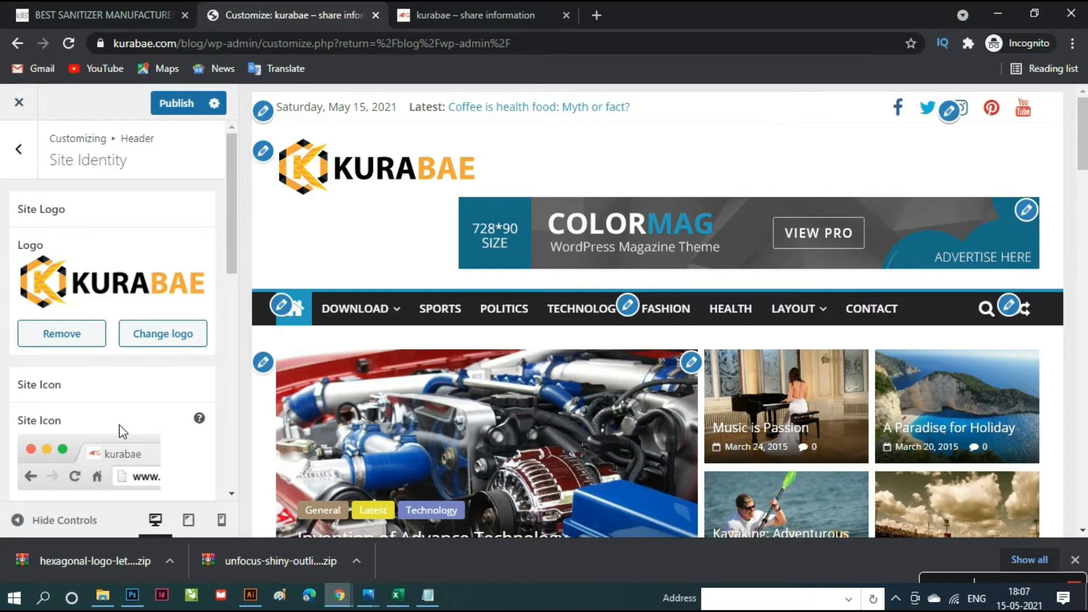
- Under Site Icon, choose a Kurabae logo image from the Media Library as the new icon
{"action": "scroll", "coordinate": [82, 448], "scroll_direction": "down", "scroll_amount": 3}
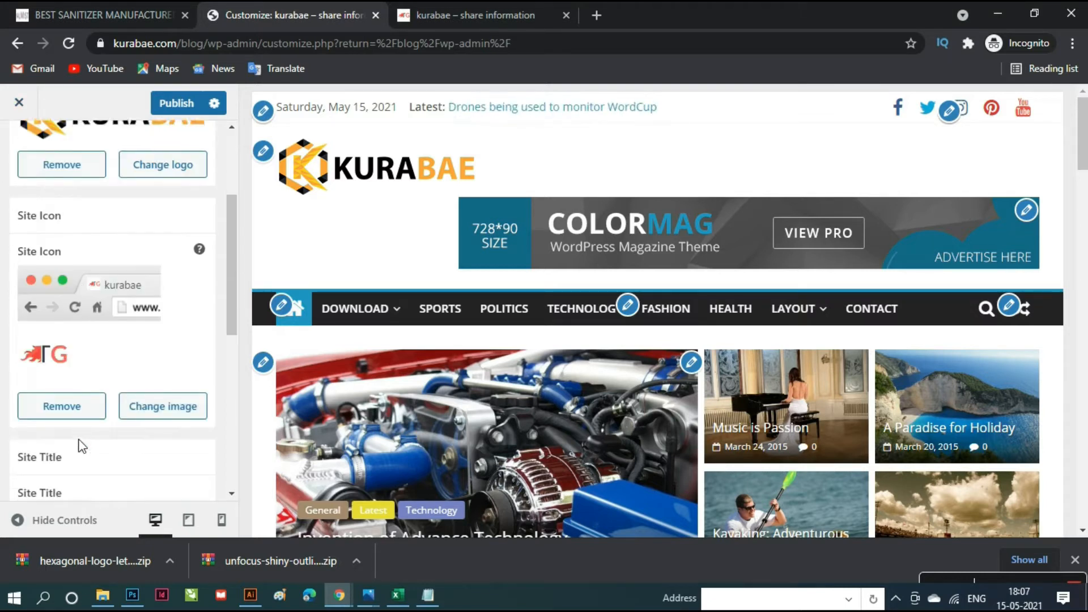
{"action": "scroll", "coordinate": [82, 448], "scroll_direction": "down", "scroll_amount": 1}
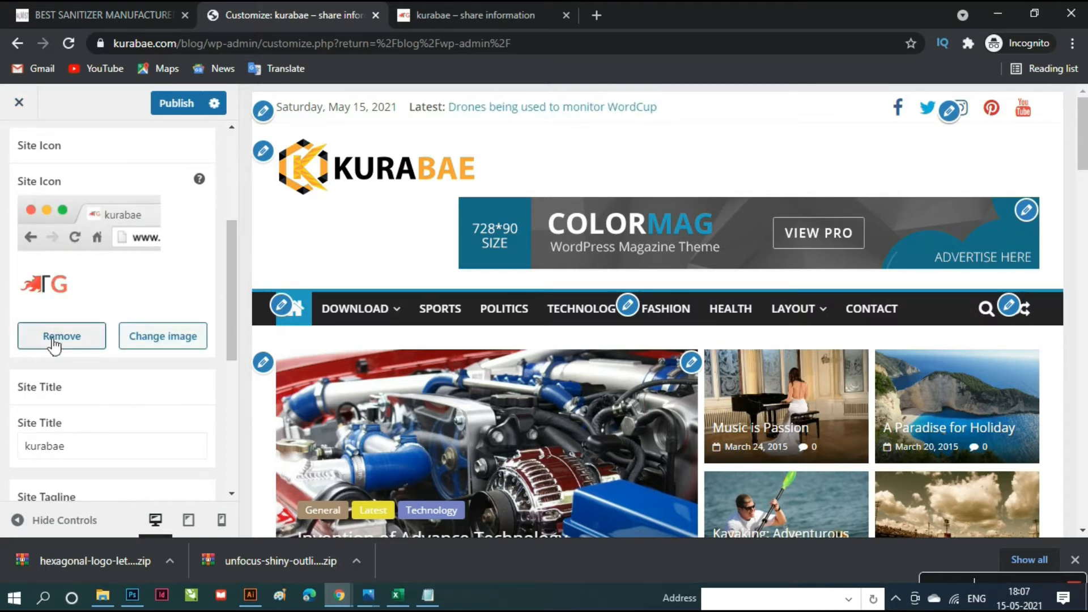
{"action": "left_click", "coordinate": [164, 340]}
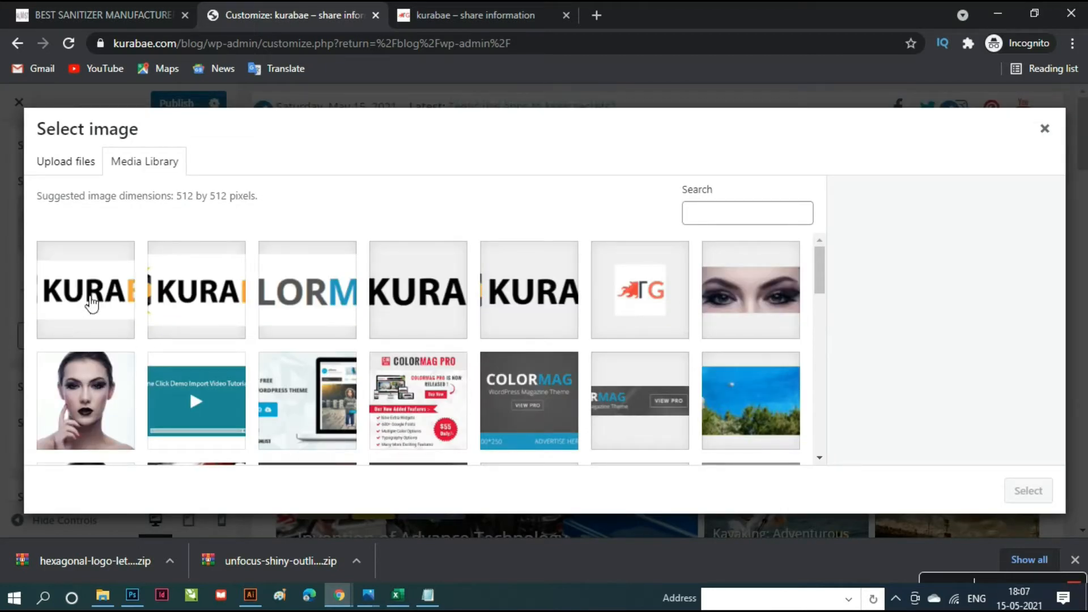
{"action": "left_click", "coordinate": [90, 304]}
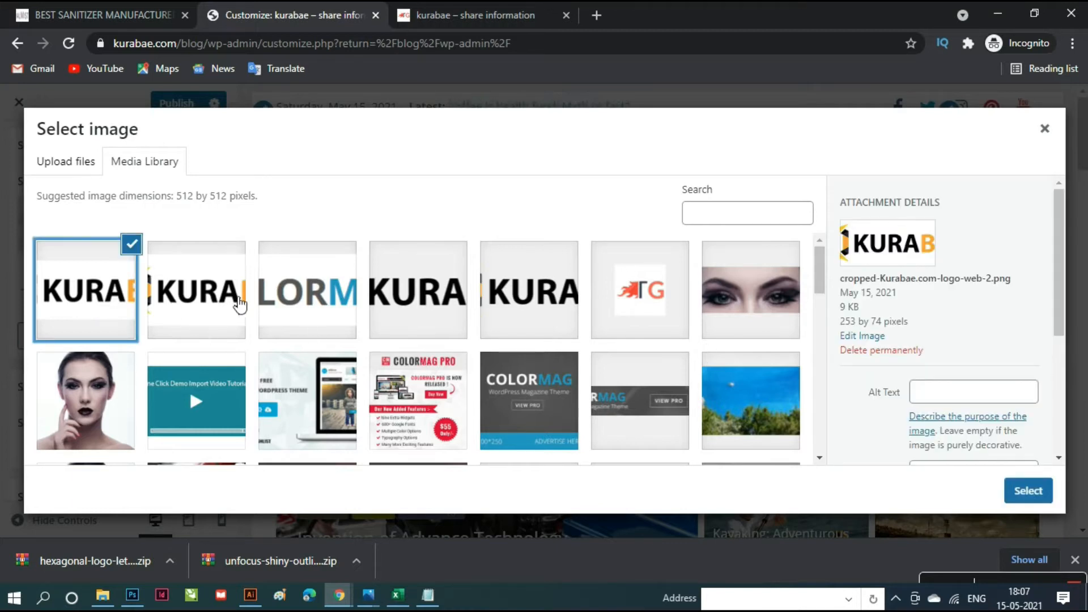
{"action": "left_click", "coordinate": [214, 301]}
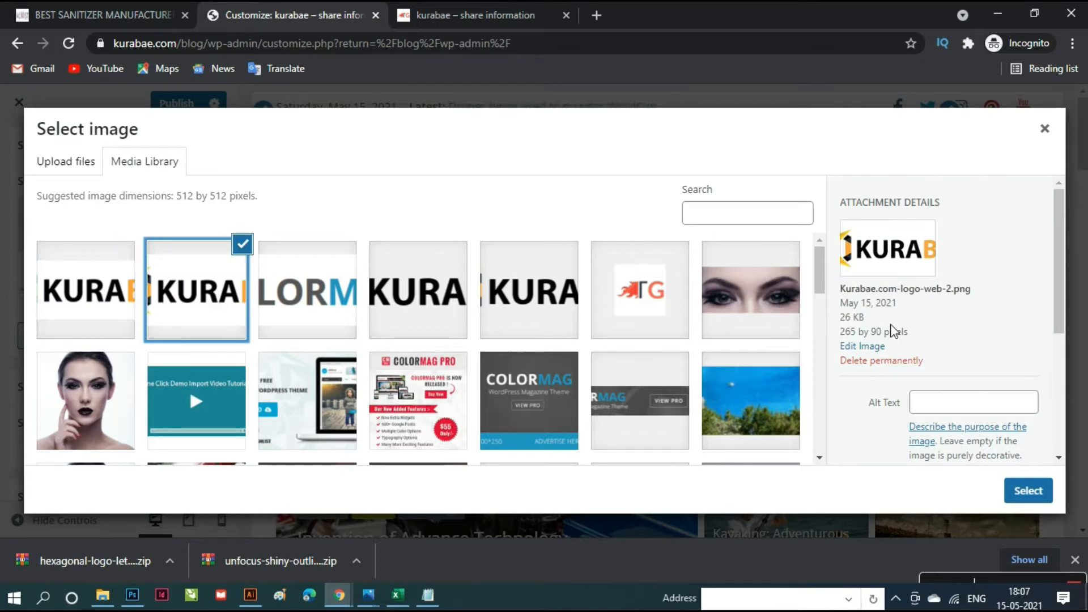
{"action": "scroll", "coordinate": [891, 331], "scroll_direction": "down", "scroll_amount": 4}
{"action": "scroll", "coordinate": [893, 328], "scroll_direction": "up", "scroll_amount": 4}
{"action": "left_click", "coordinate": [81, 302]}
- Crop the chosen image down to the hexagon K emblem for the site icon
{"action": "left_click", "coordinate": [1029, 491]}
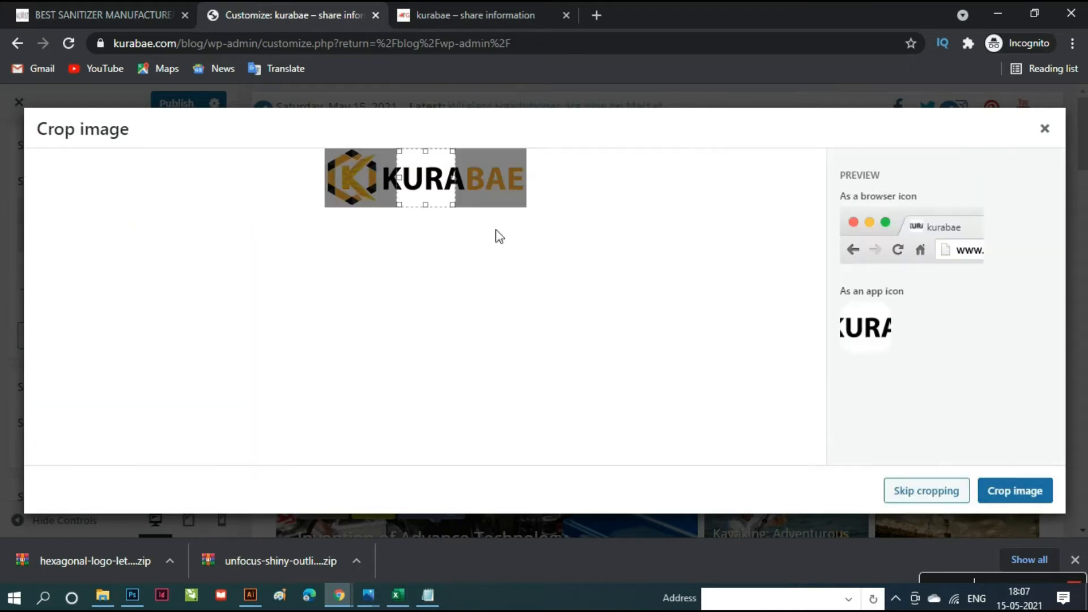
{"action": "left_click_drag", "start_coordinate": [439, 179], "coordinate": [367, 179]}
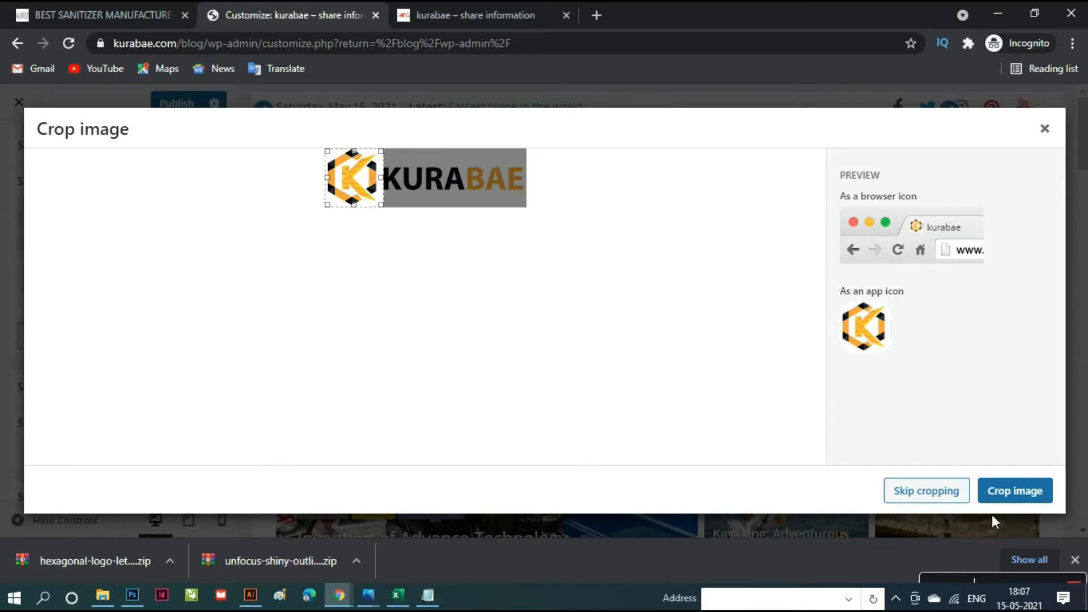
{"action": "left_click", "coordinate": [1012, 499]}
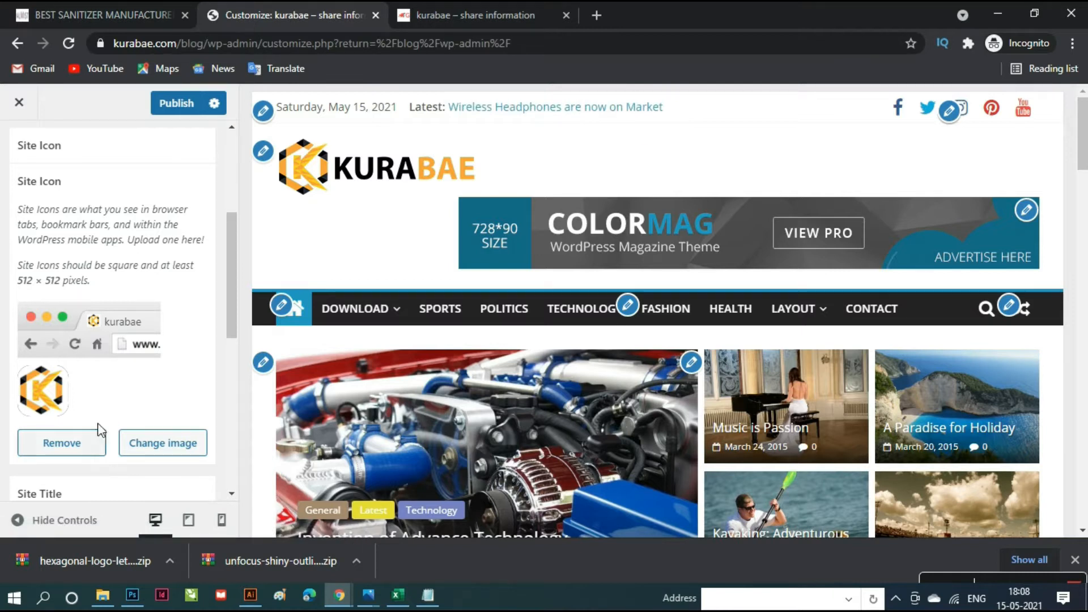
{"action": "scroll", "coordinate": [107, 424], "scroll_direction": "down", "scroll_amount": 5}
{"action": "scroll", "coordinate": [108, 424], "scroll_direction": "down", "scroll_amount": 1}
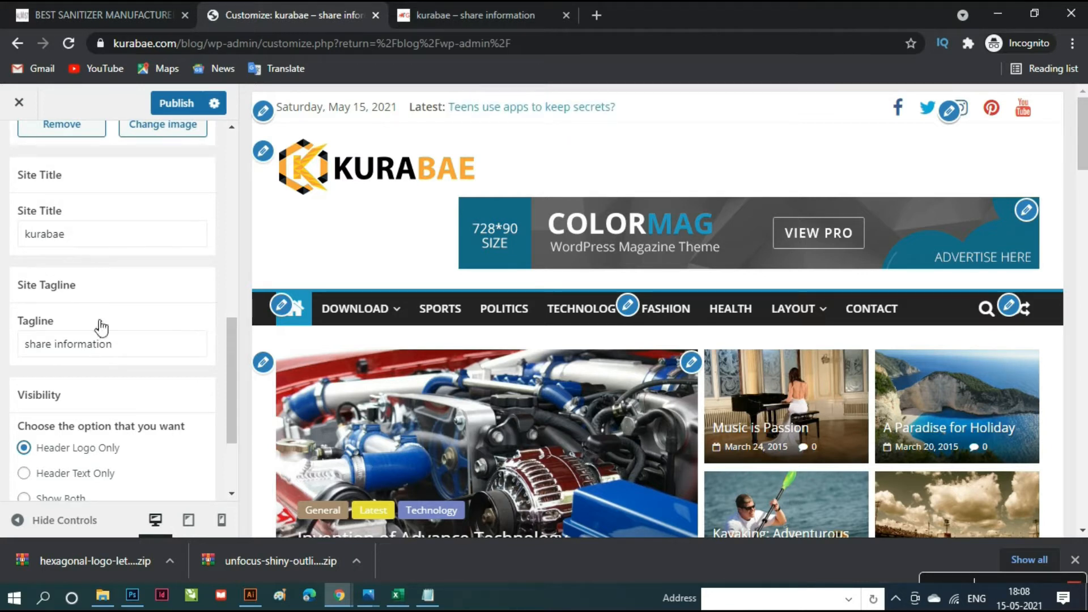
{"action": "left_click", "coordinate": [133, 352]}
{"action": "key", "text": "ctrl+a"}
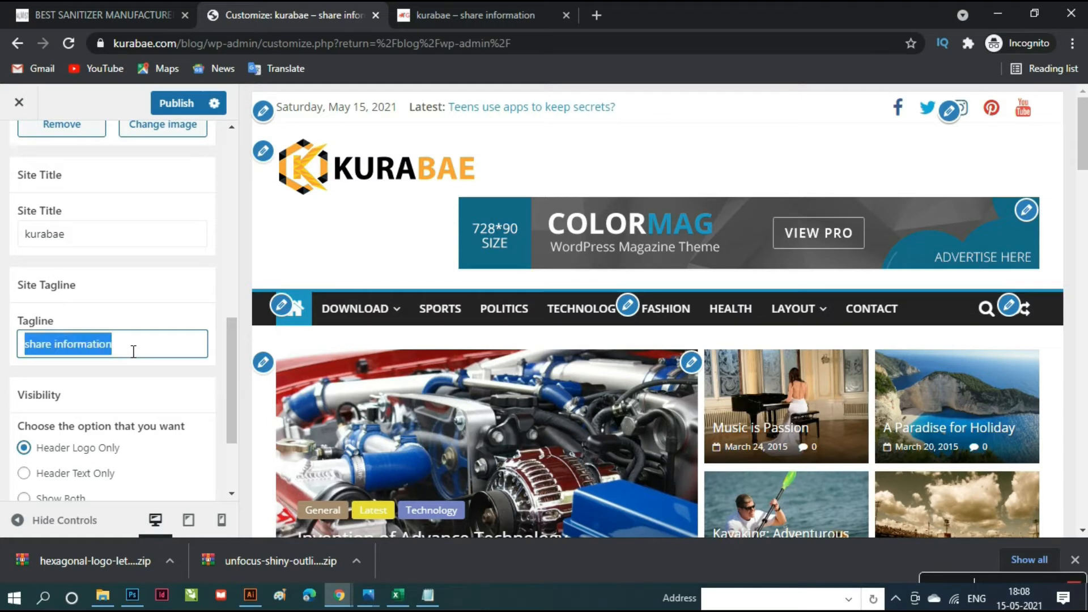
{"action": "left_click", "coordinate": [135, 350]}
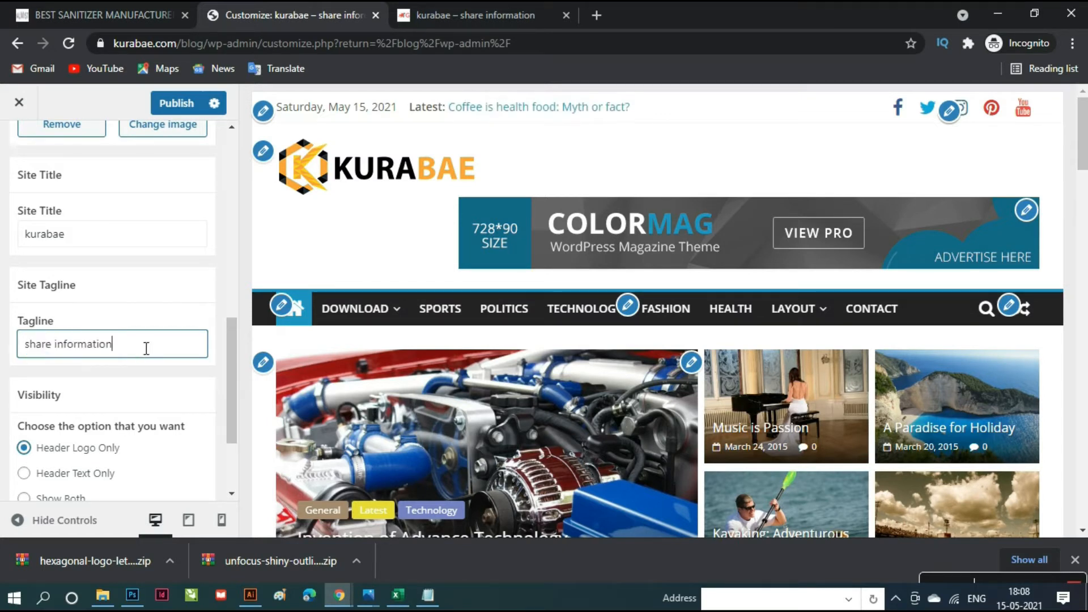
{"action": "scroll", "coordinate": [149, 348], "scroll_direction": "down", "scroll_amount": 2}
{"action": "scroll", "coordinate": [153, 348], "scroll_direction": "down", "scroll_amount": 1}
{"action": "scroll", "coordinate": [148, 340], "scroll_direction": "up", "scroll_amount": 10}
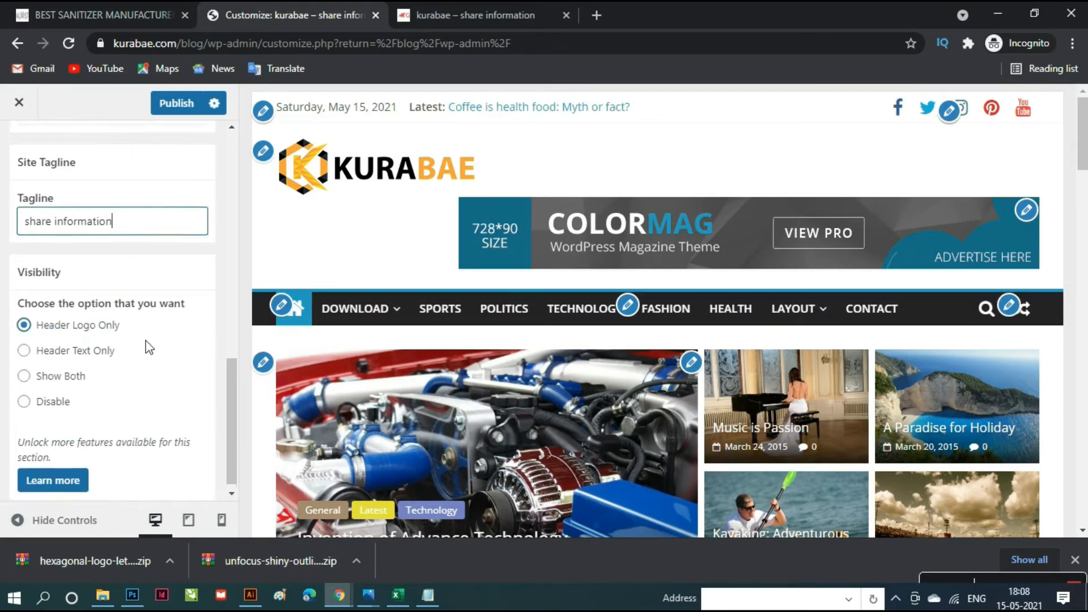
{"action": "scroll", "coordinate": [142, 318], "scroll_direction": "up", "scroll_amount": 1}
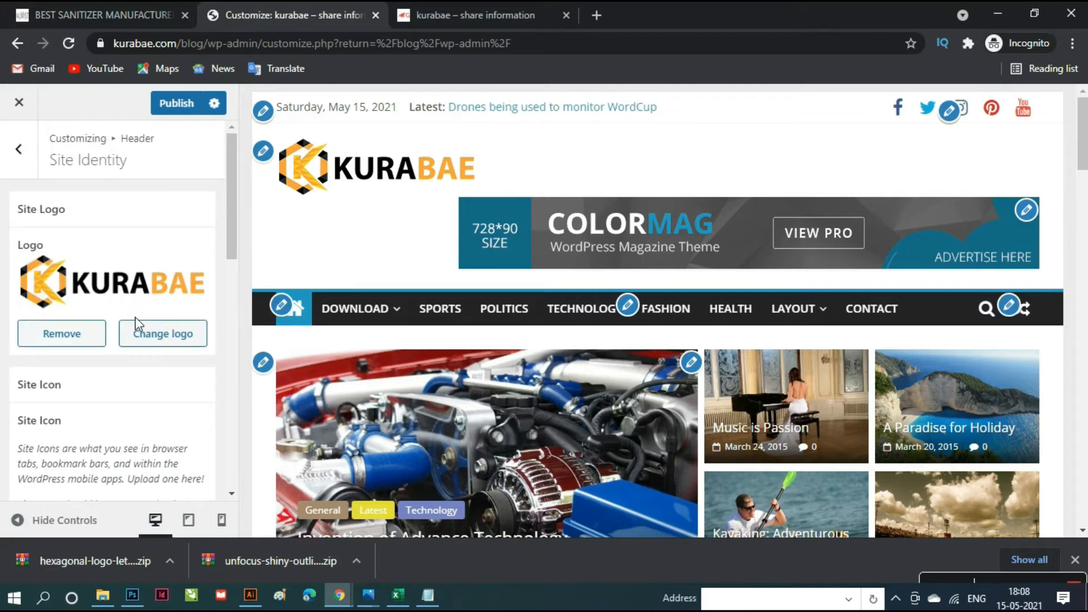
{"action": "scroll", "coordinate": [126, 317], "scroll_direction": "down", "scroll_amount": 7}
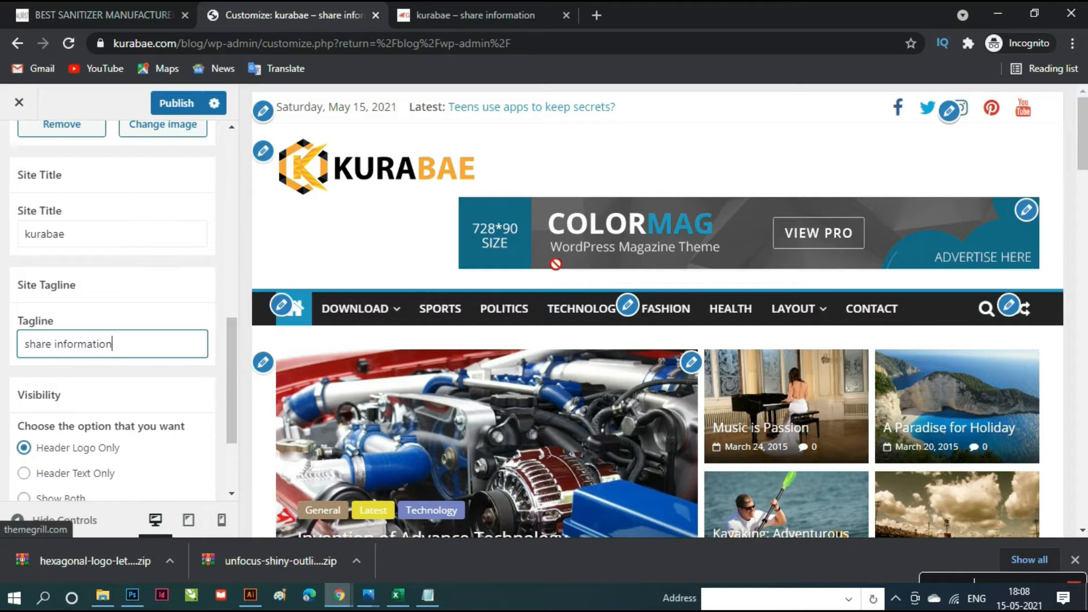
- Open the header's 728x90 advertisement widget and its Select an Image chooser
{"action": "left_click", "coordinate": [1027, 210]}
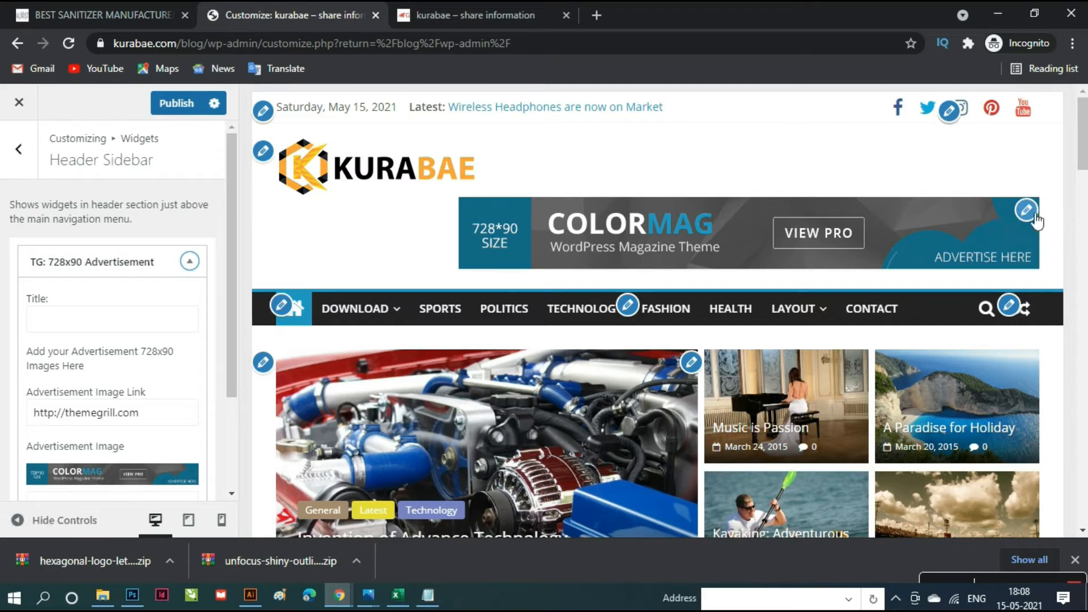
{"action": "scroll", "coordinate": [131, 426], "scroll_direction": "down", "scroll_amount": 2}
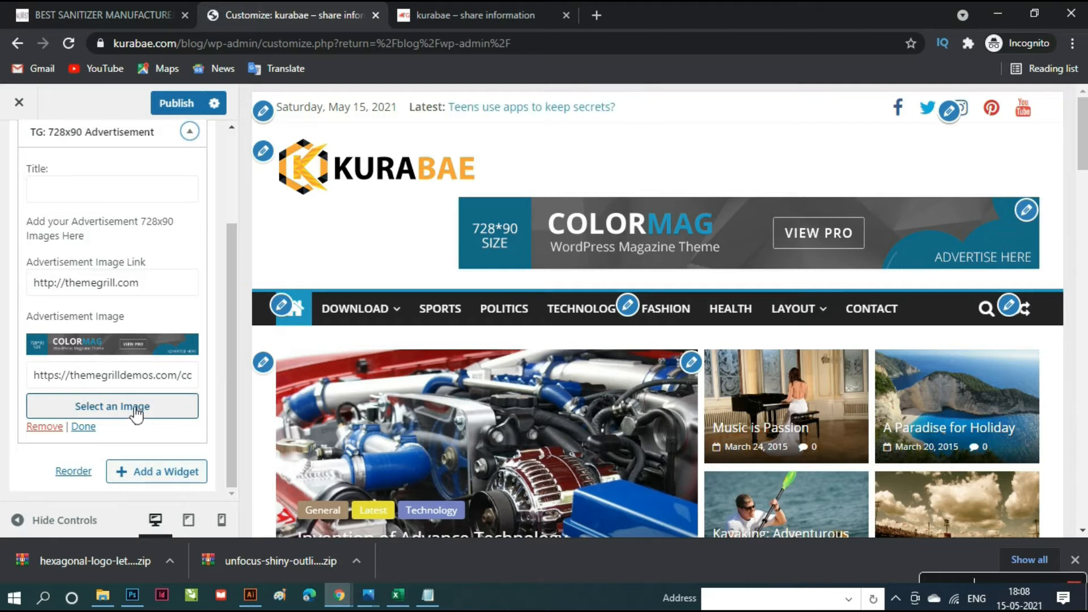
{"action": "left_click", "coordinate": [135, 413]}
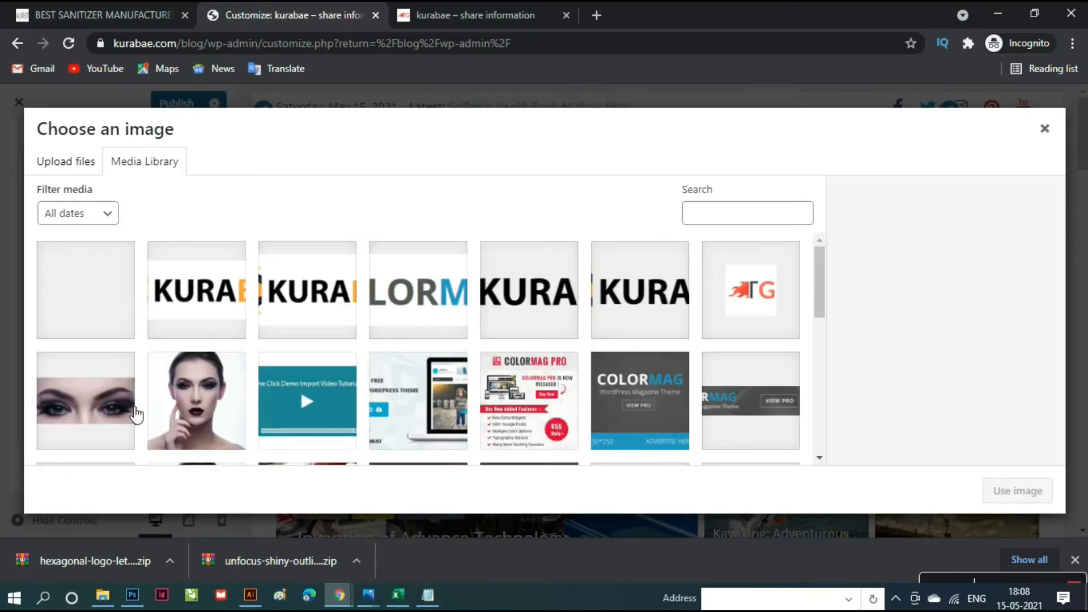
- Upload 'digital paras banner 2' and use it as the header advertisement image
{"action": "left_click", "coordinate": [61, 165]}
{"action": "left_click", "coordinate": [545, 352]}
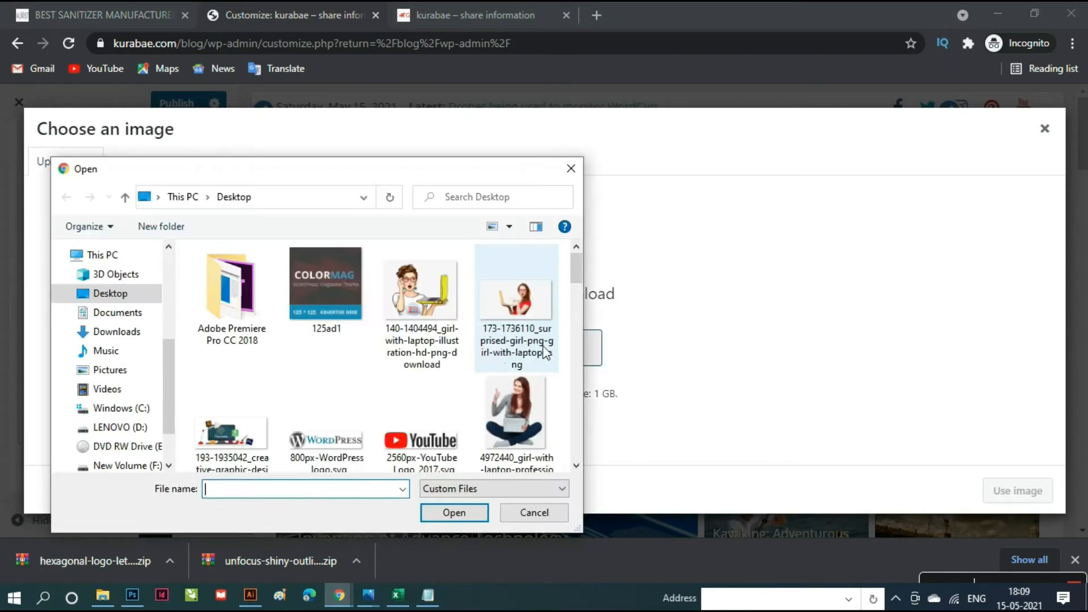
{"action": "scroll", "coordinate": [404, 406], "scroll_direction": "down", "scroll_amount": 2}
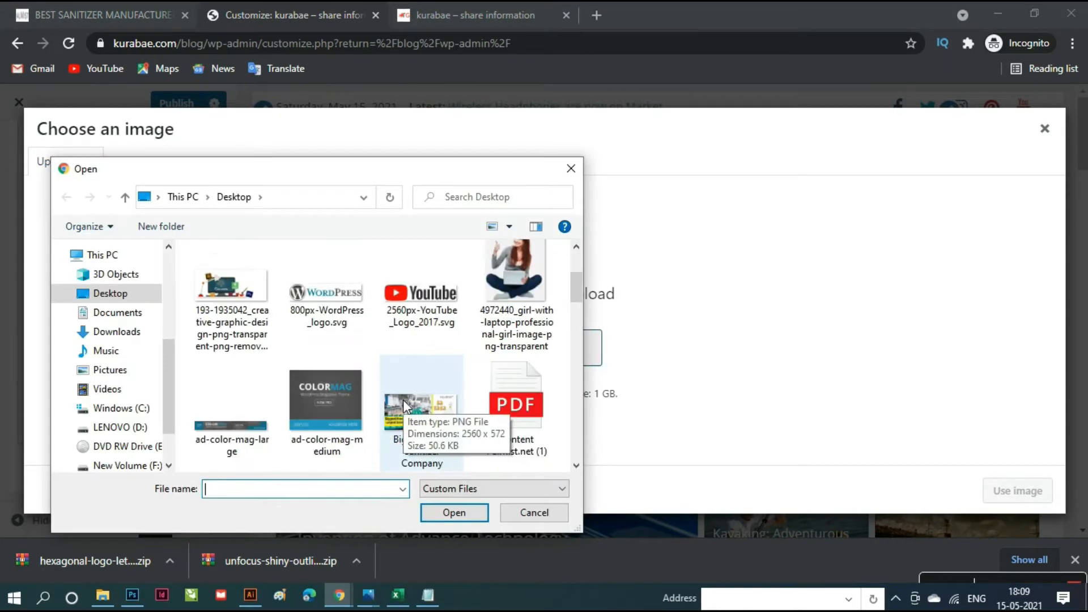
{"action": "scroll", "coordinate": [395, 445], "scroll_direction": "down", "scroll_amount": 3}
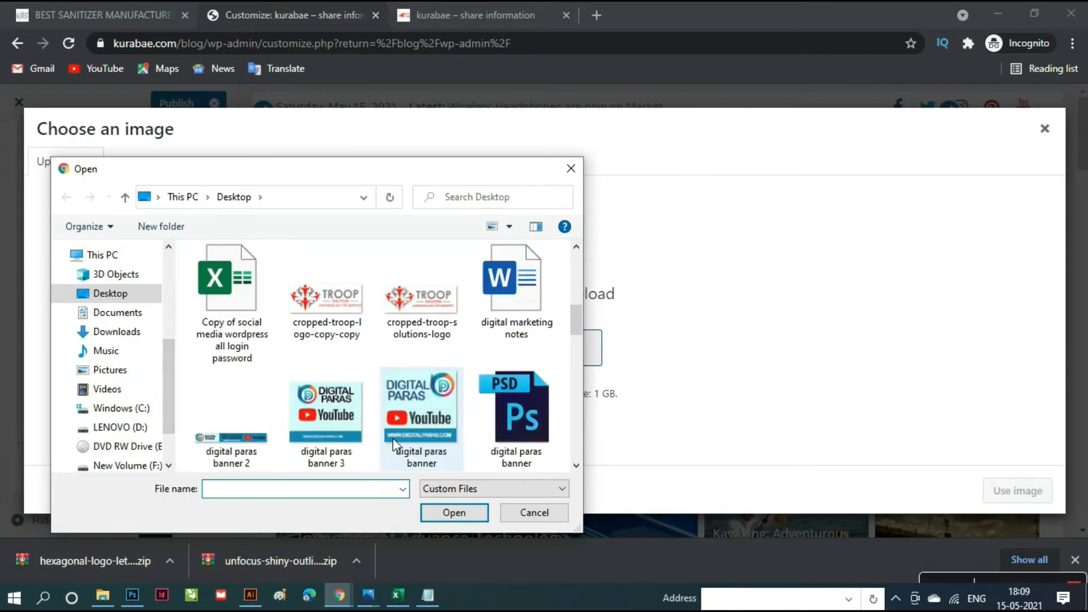
{"action": "left_click", "coordinate": [258, 451]}
{"action": "left_click", "coordinate": [424, 517]}
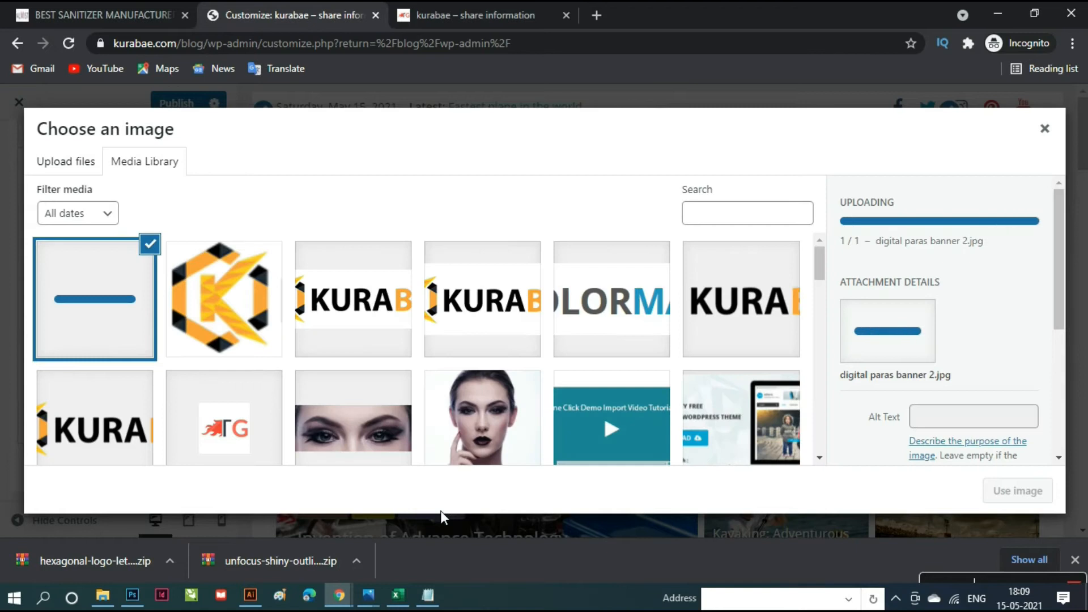
{"action": "scroll", "coordinate": [1004, 450], "scroll_direction": "down", "scroll_amount": 3}
{"action": "left_click", "coordinate": [1020, 492]}
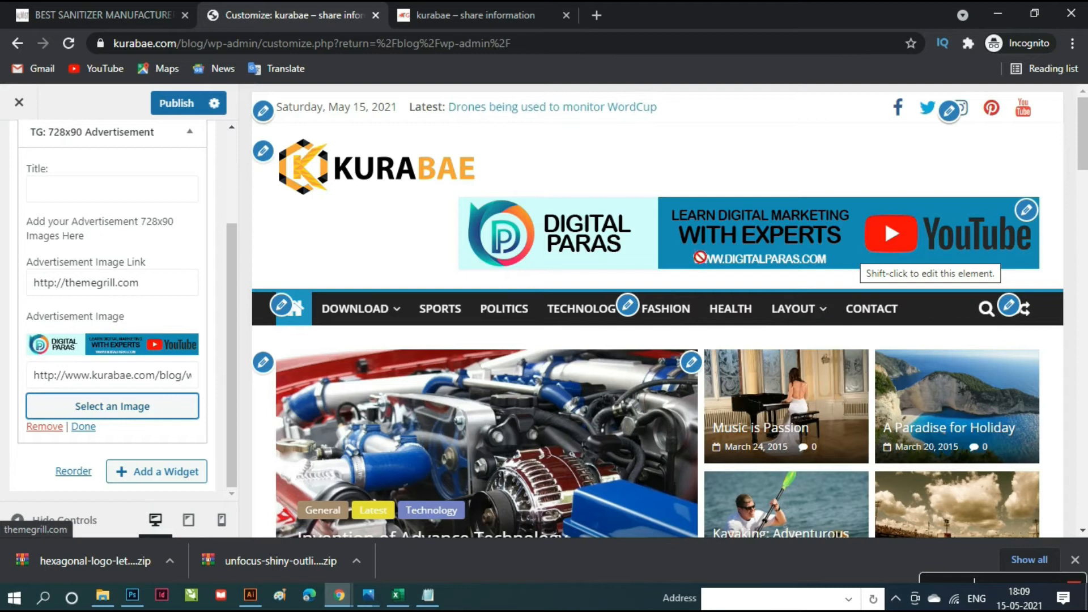
{"action": "left_click", "coordinate": [162, 288]}
{"action": "key", "text": "ctrl+a"}
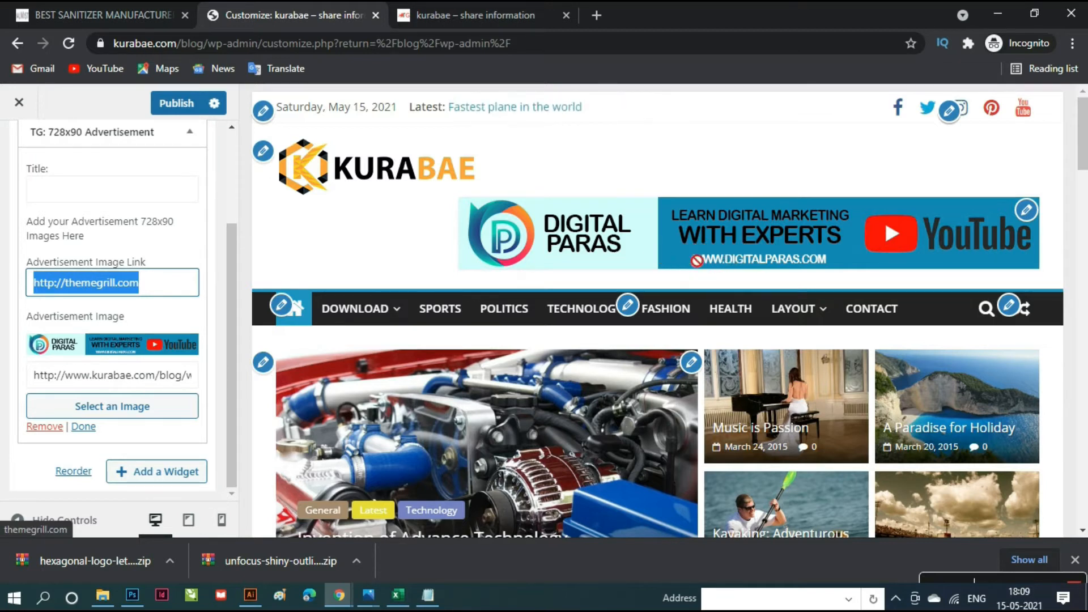
{"action": "left_click", "coordinate": [181, 283]}
{"action": "triple_click", "coordinate": [182, 284]}
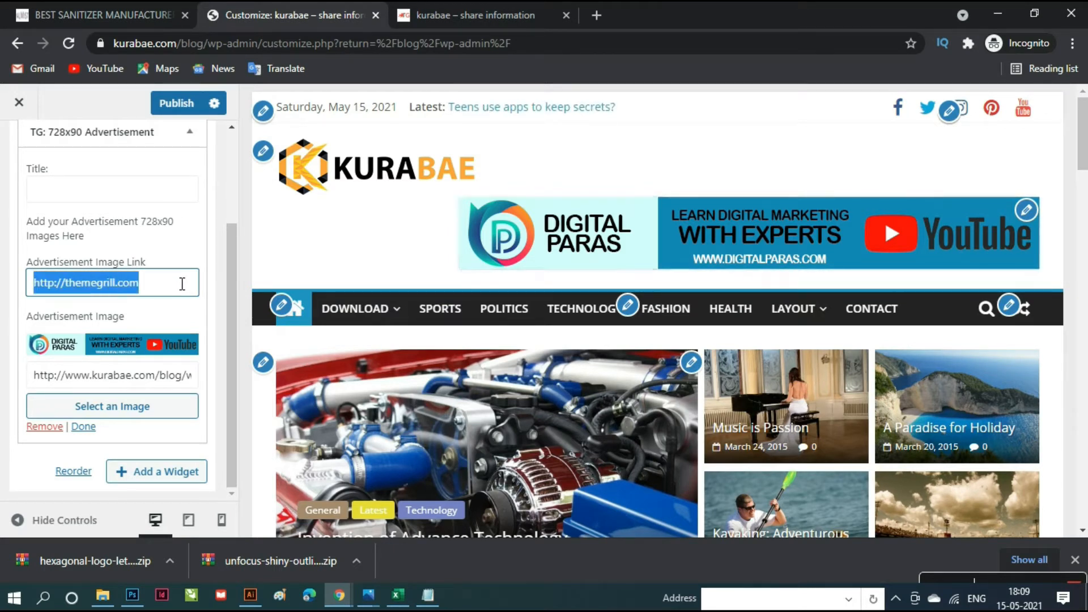
{"action": "key", "text": "BackSpace"}
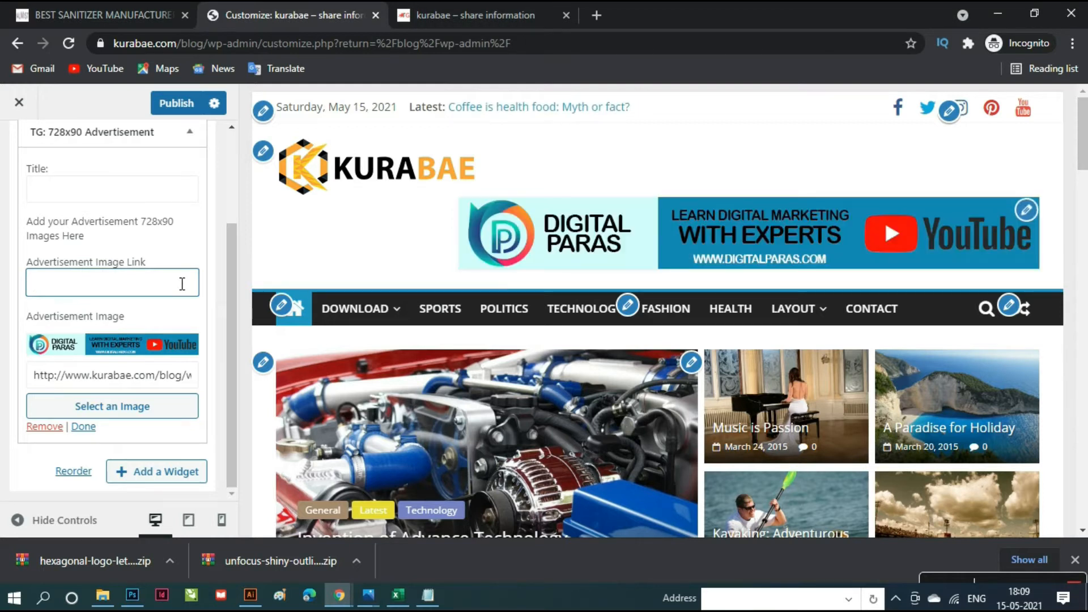
{"action": "type", "text": "ww"}
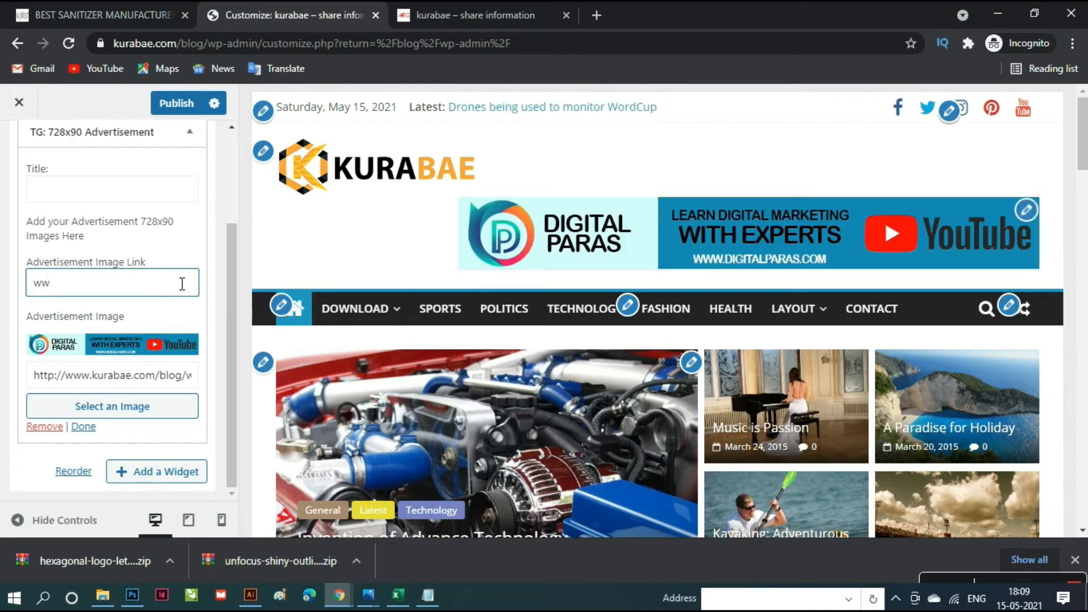
{"action": "type", "text": "w.digital"}
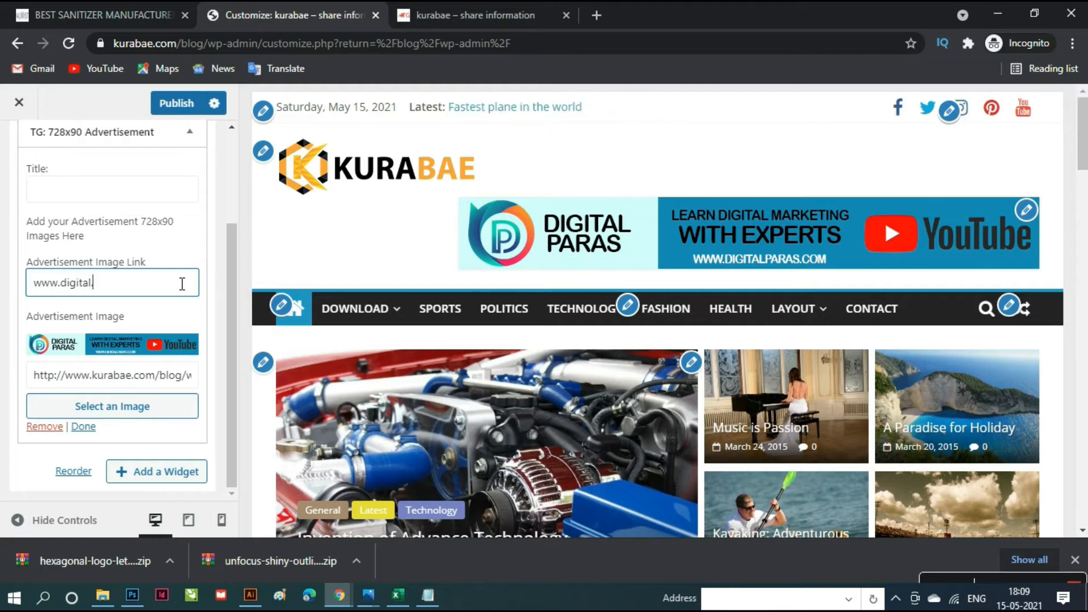
{"action": "type", "text": "paras.com"}
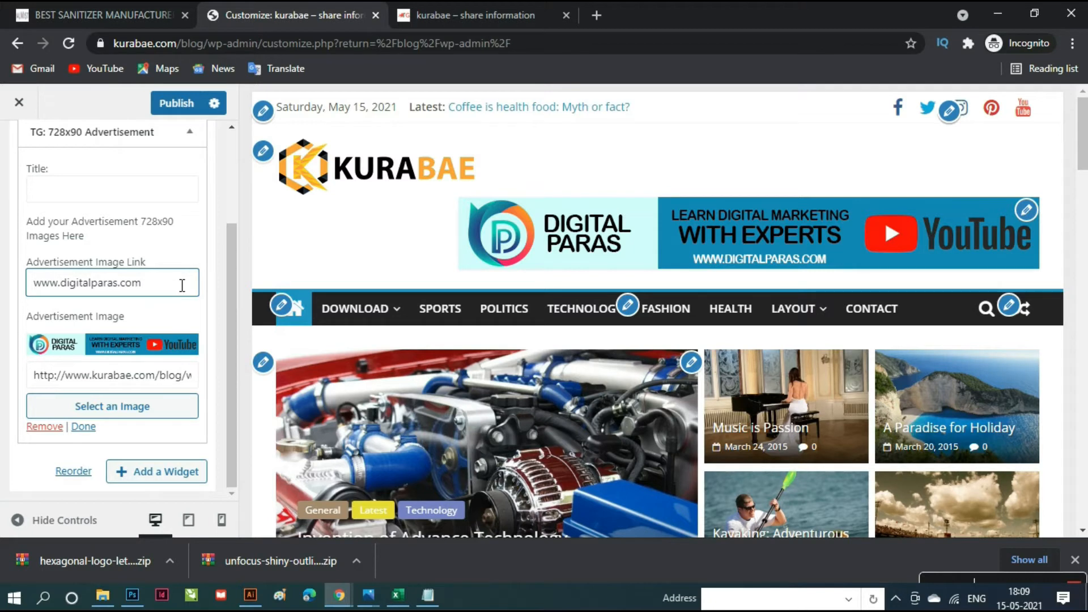
{"action": "left_click", "coordinate": [178, 106]}
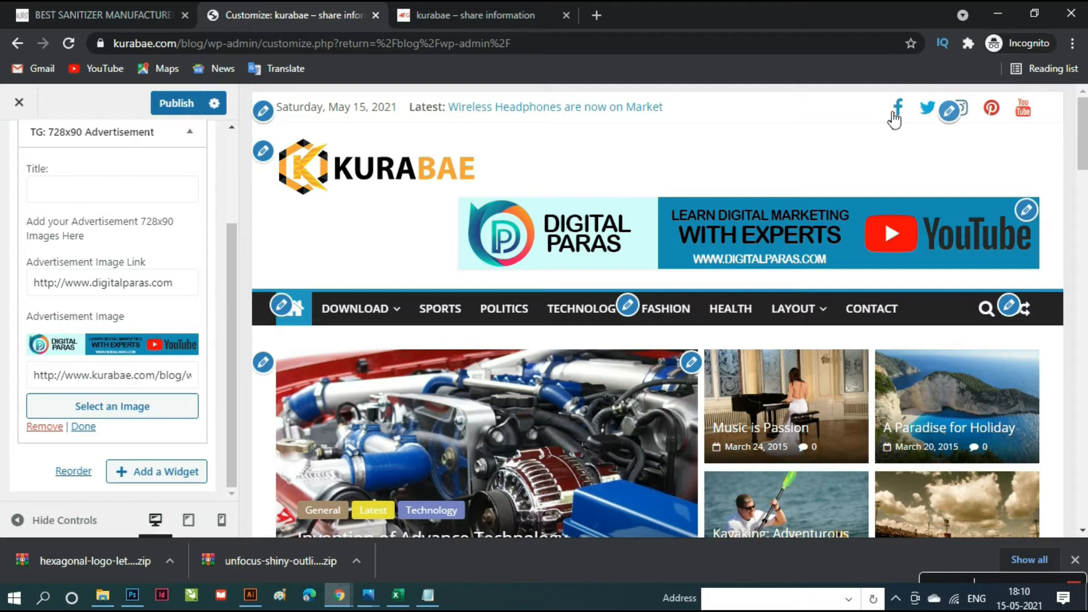
- Bring up the header social icons settings and select the Facebook link's '#' placeholder
{"action": "left_click", "coordinate": [957, 116]}
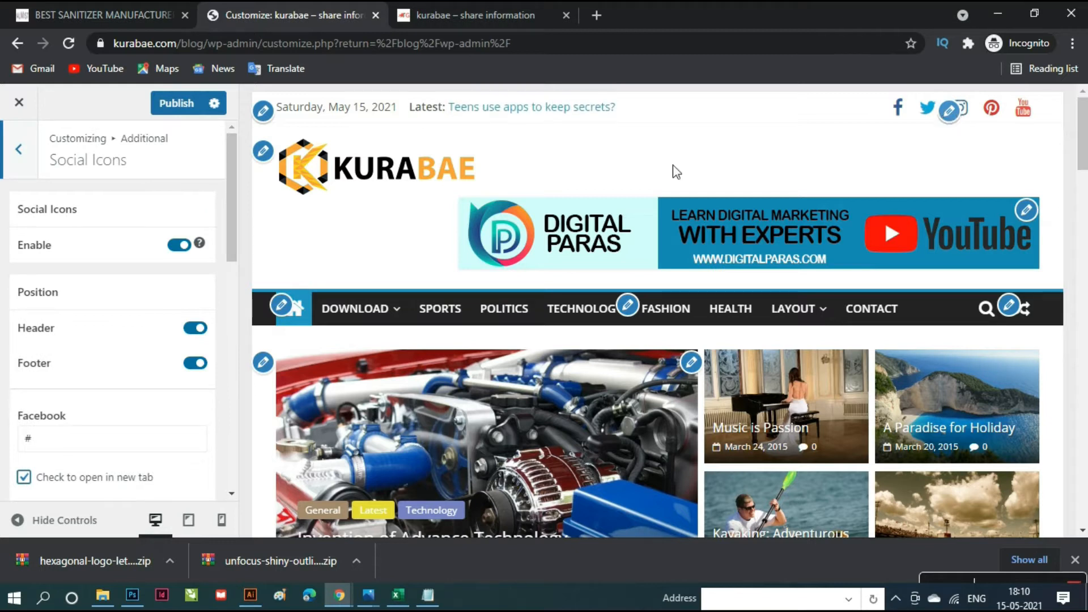
{"action": "scroll", "coordinate": [153, 354], "scroll_direction": "down", "scroll_amount": 4}
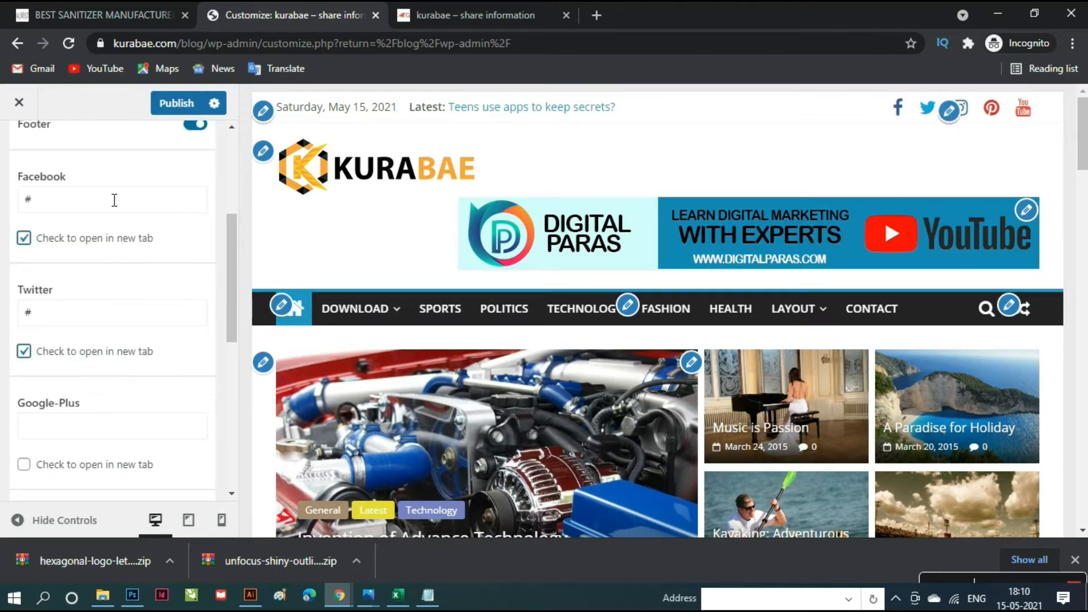
{"action": "double_click", "coordinate": [113, 199]}
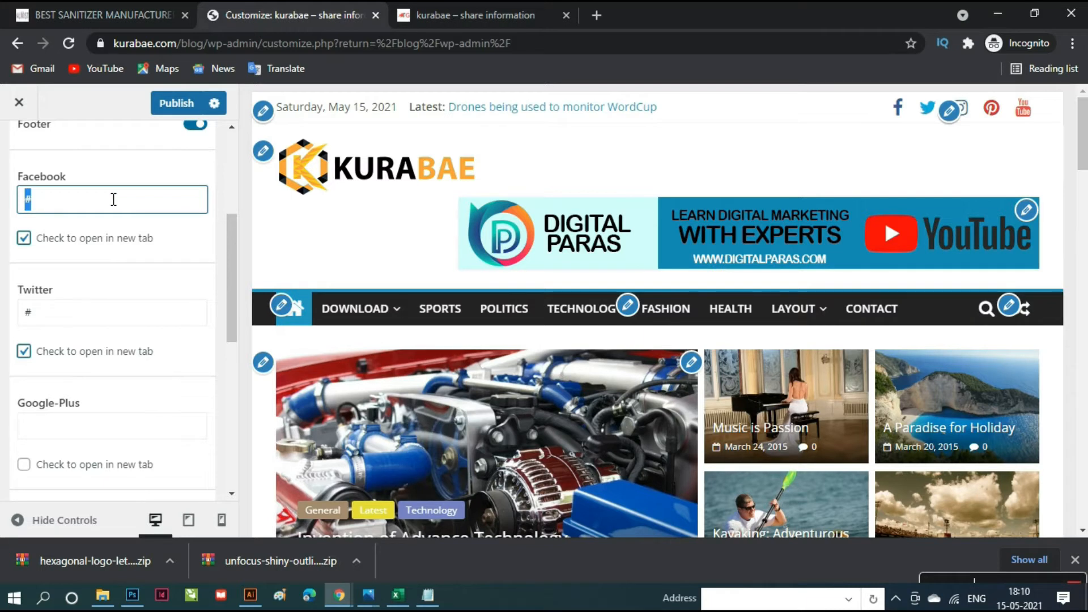
- Copy the Digital Paras Infotech Facebook page URL from the other browser window
{"action": "left_click", "coordinate": [597, 14]}
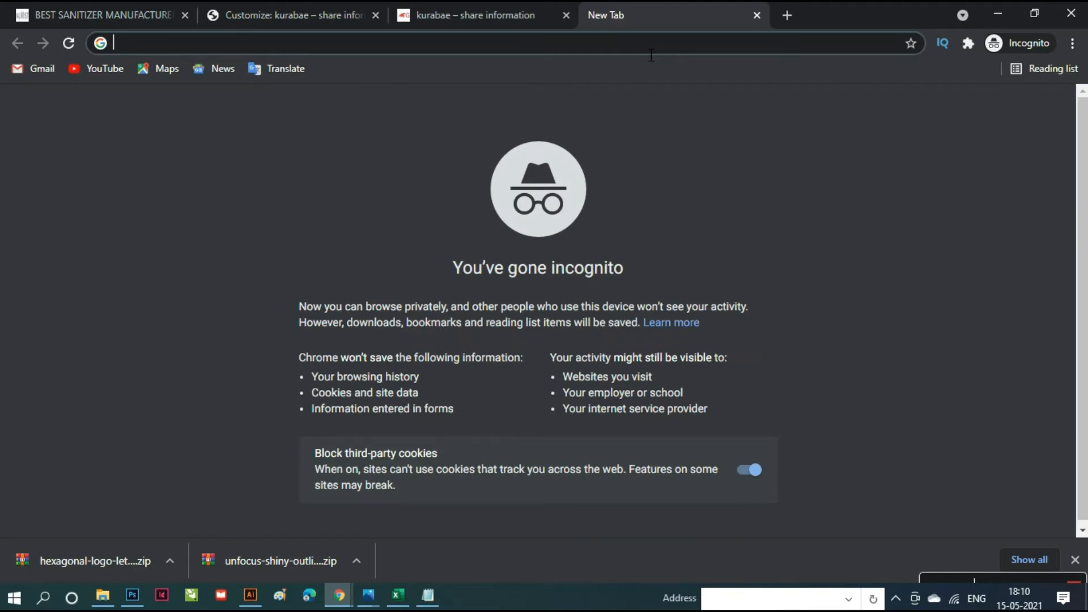
{"action": "key", "text": "alt+Tab"}
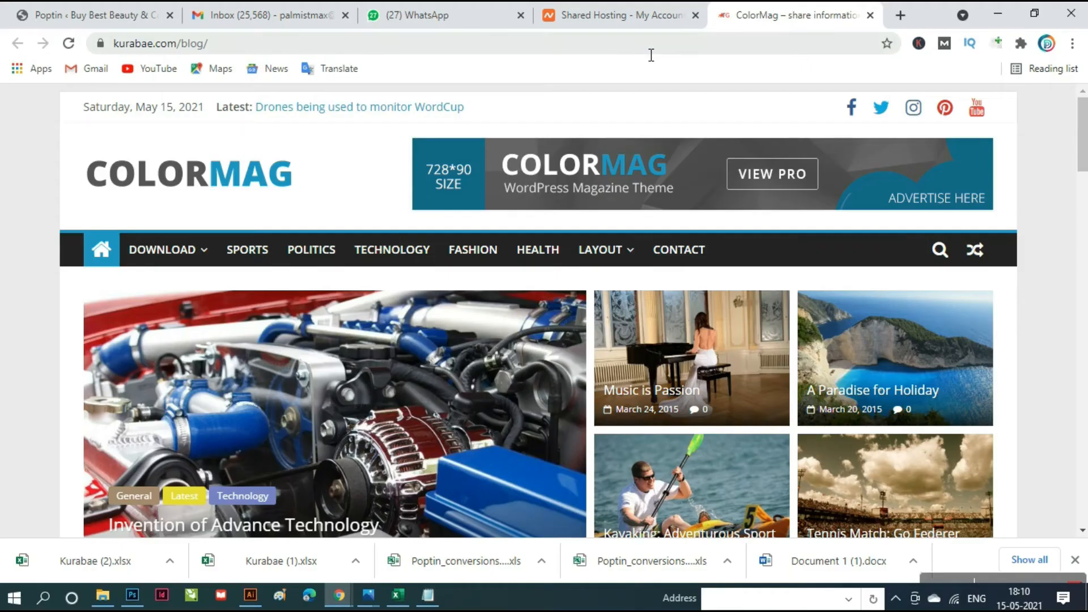
{"action": "left_click", "coordinate": [901, 15]}
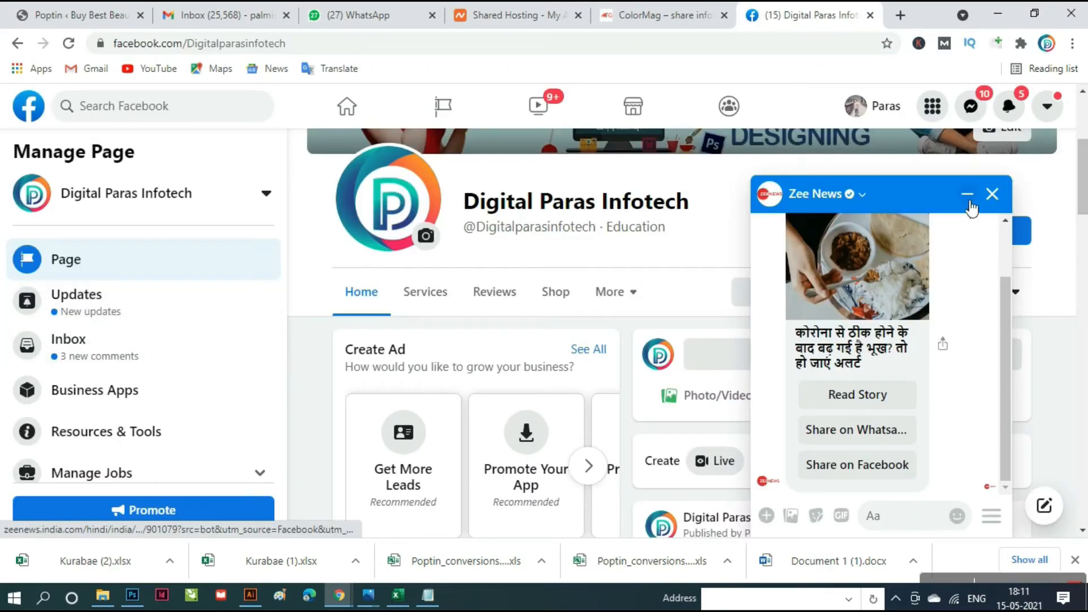
{"action": "left_click", "coordinate": [993, 195]}
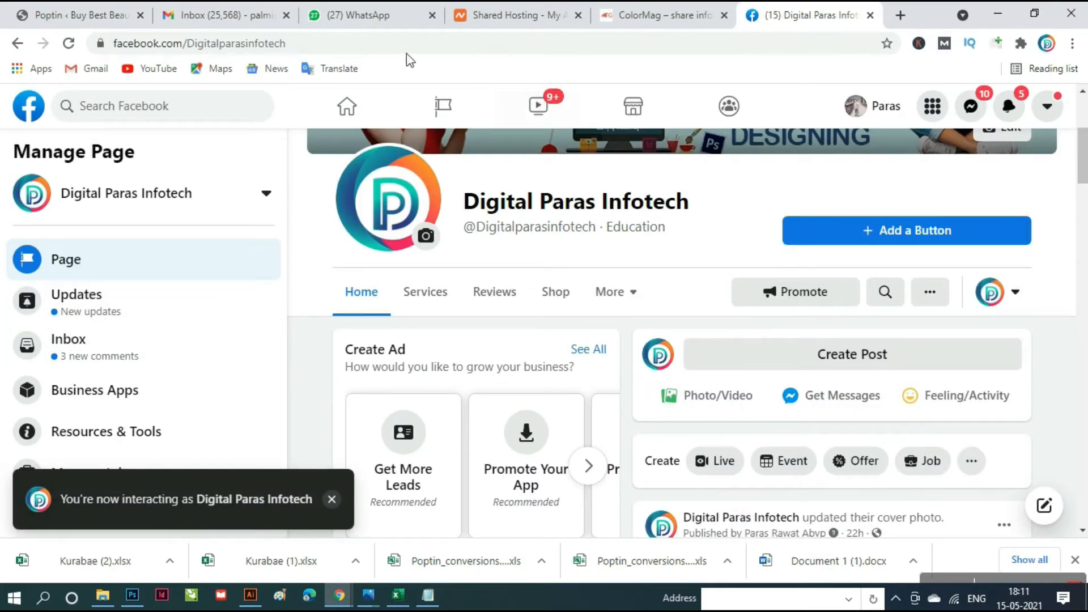
{"action": "left_click", "coordinate": [392, 45]}
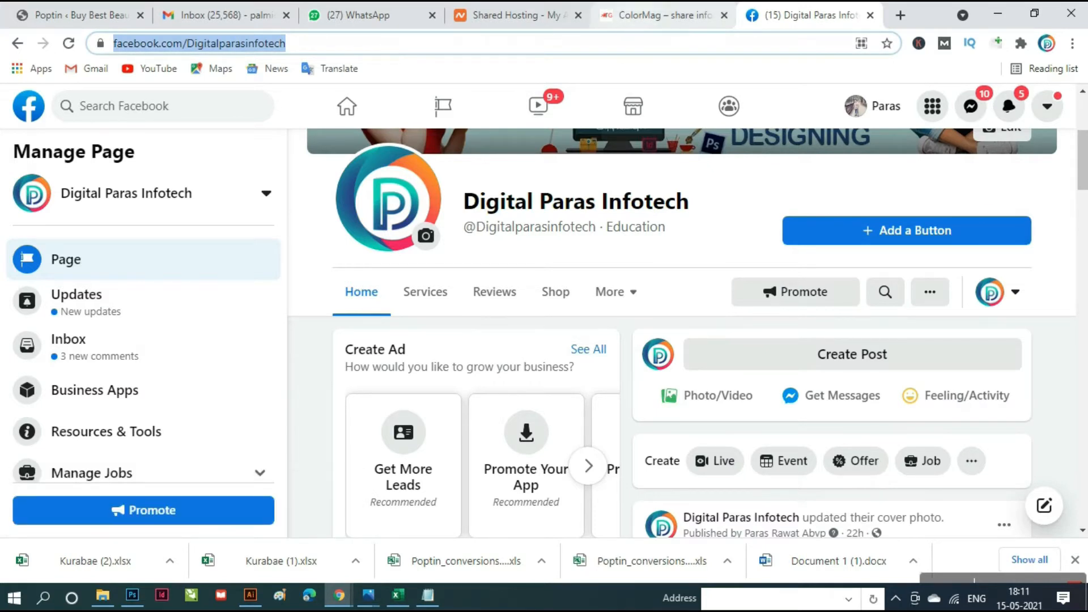
{"action": "key", "text": "alt+Tab"}
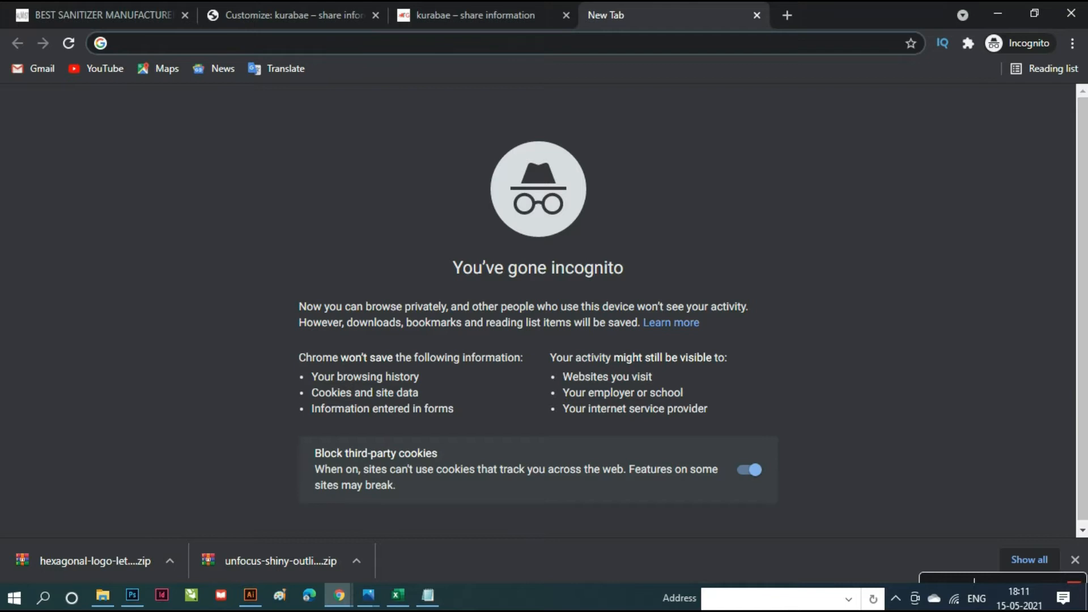
{"action": "left_click", "coordinate": [408, 11]}
- Paste the Facebook page URL into the Facebook social icon field, publish, and return to Additional
{"action": "left_click", "coordinate": [295, 15]}
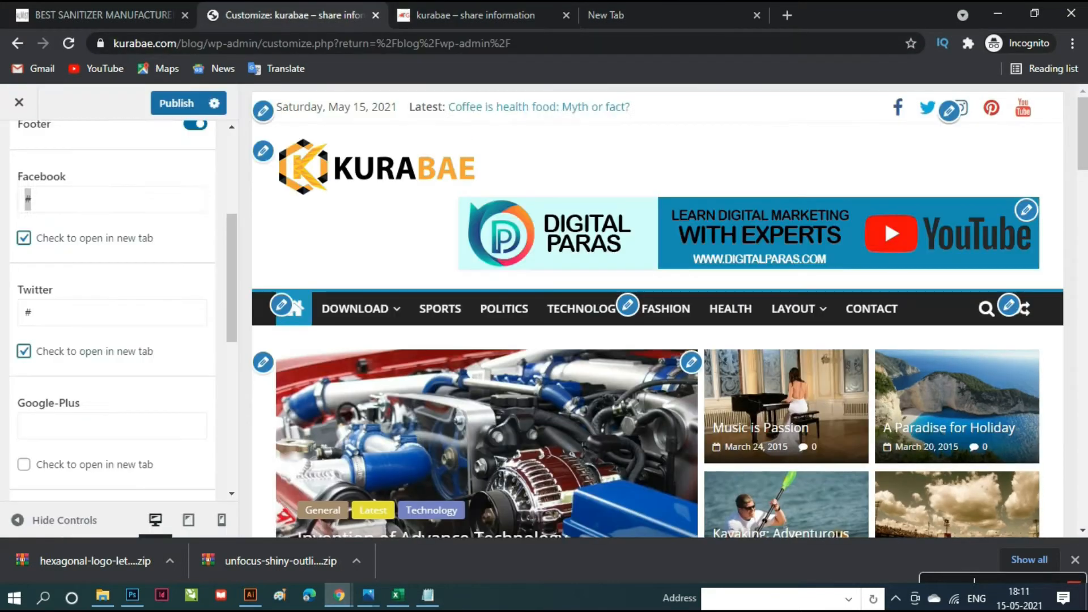
{"action": "key", "text": "ctrl+v"}
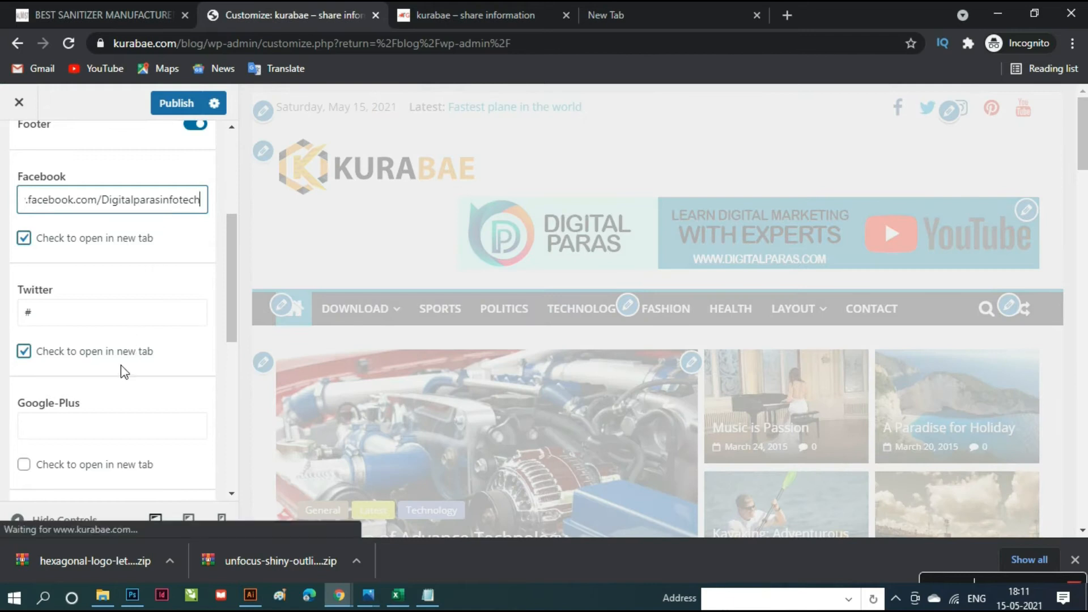
{"action": "scroll", "coordinate": [121, 365], "scroll_direction": "down", "scroll_amount": 10}
{"action": "scroll", "coordinate": [121, 373], "scroll_direction": "up", "scroll_amount": 10}
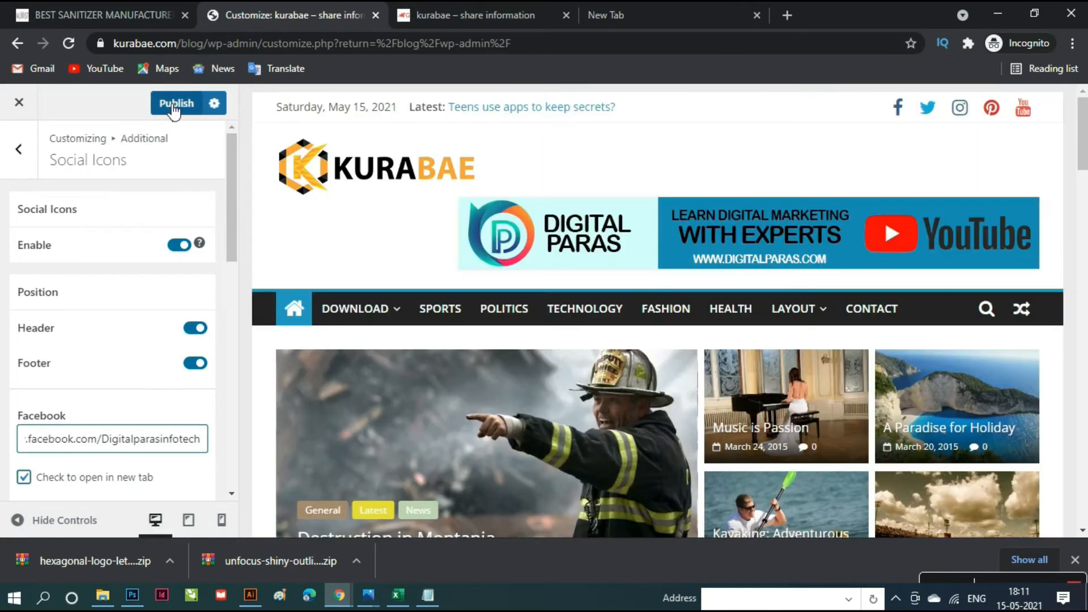
{"action": "left_click", "coordinate": [174, 108]}
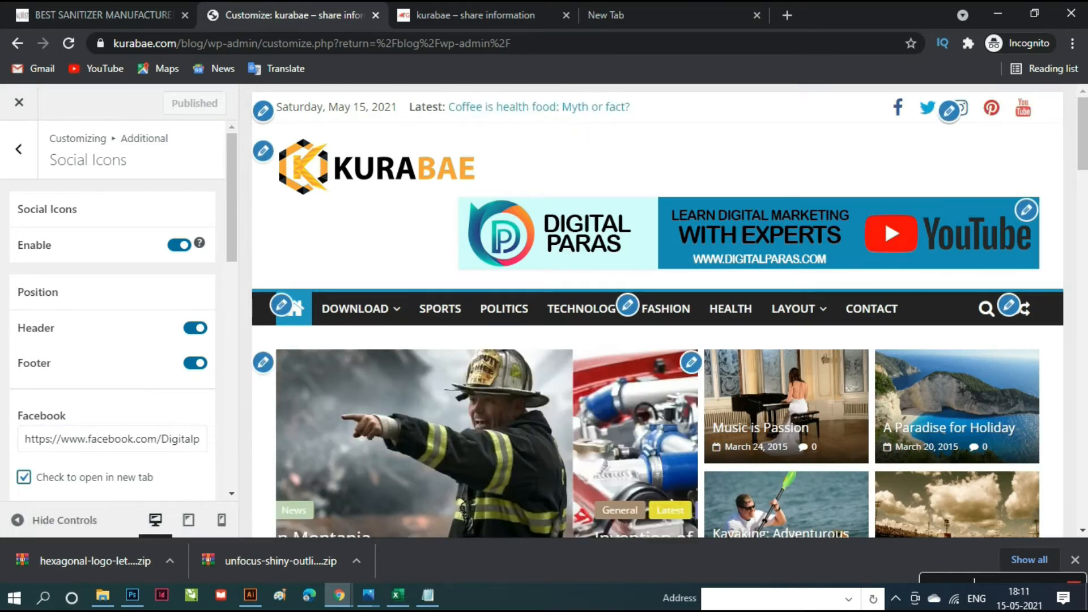
{"action": "left_click", "coordinate": [25, 150]}
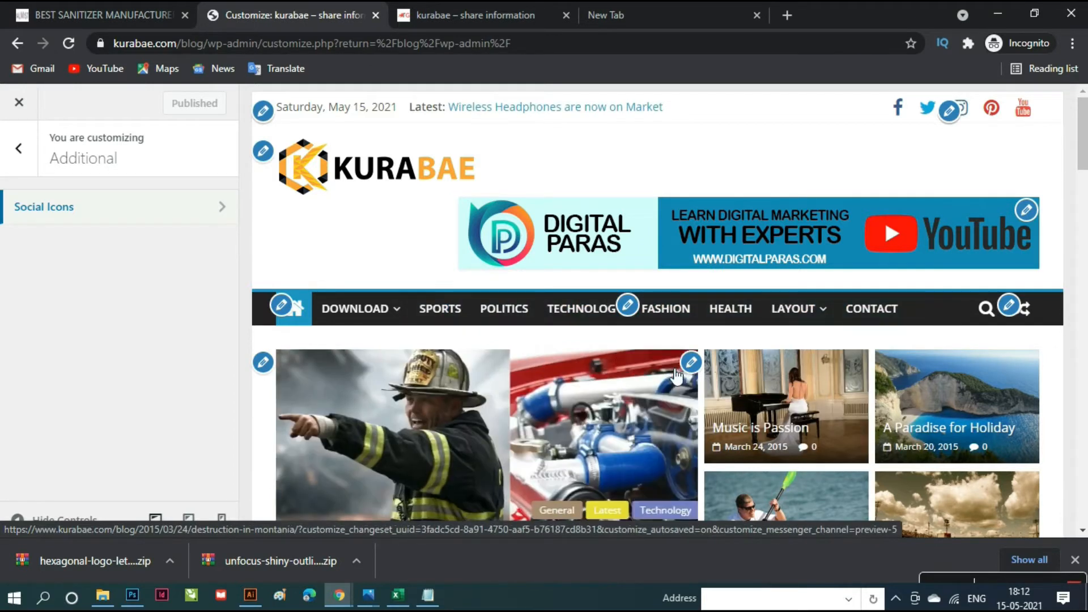
- Return to the main Customizer panel and close it to reach the Dashboard
{"action": "scroll", "coordinate": [821, 223], "scroll_direction": "down", "scroll_amount": 3}
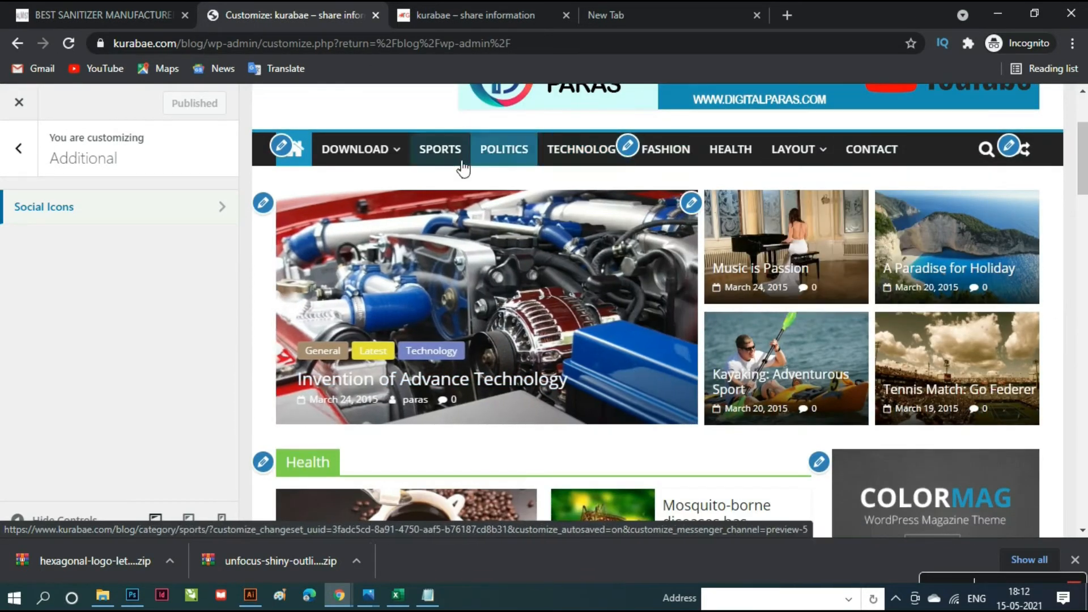
{"action": "scroll", "coordinate": [665, 316], "scroll_direction": "down", "scroll_amount": 5}
{"action": "scroll", "coordinate": [665, 316], "scroll_direction": "up", "scroll_amount": 8}
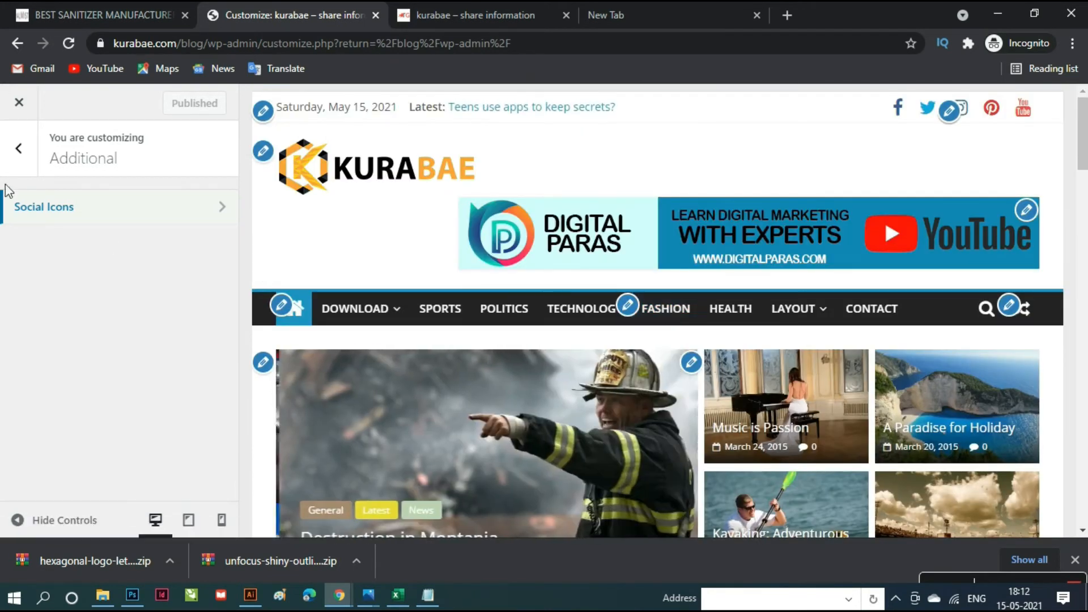
{"action": "left_click", "coordinate": [28, 160]}
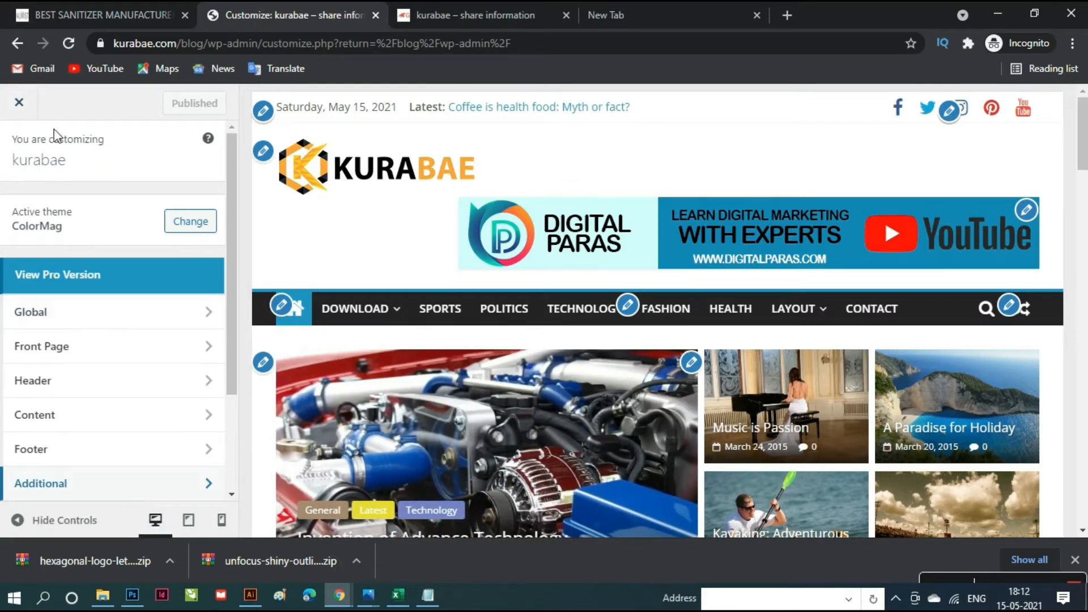
{"action": "left_click", "coordinate": [20, 104]}
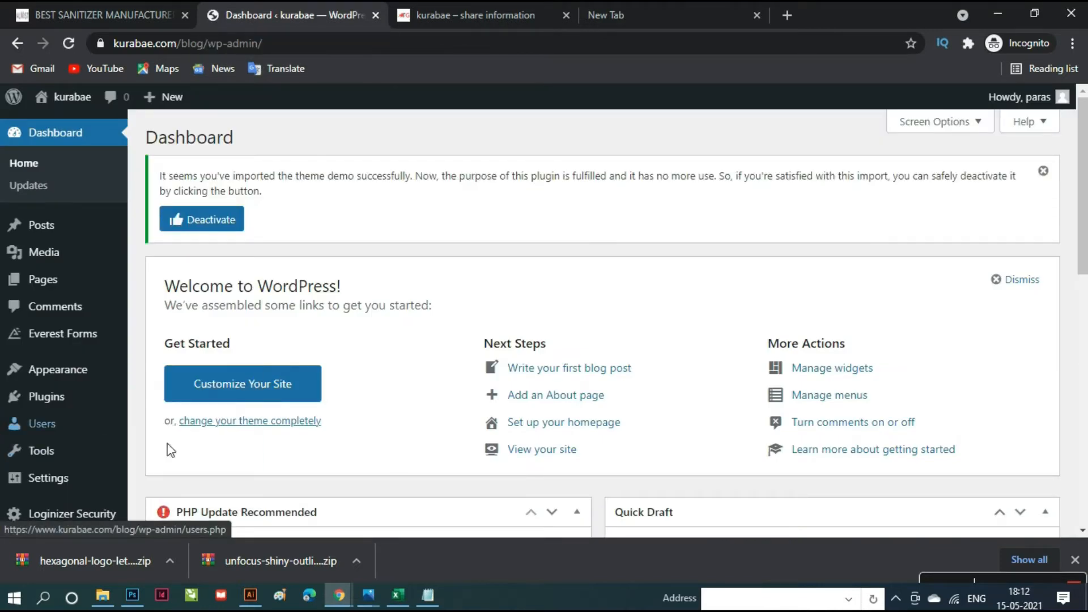
- Under Appearance > Menus, load the Primary (Primary Menu) menu for editing
{"action": "scroll", "coordinate": [79, 406], "scroll_direction": "down", "scroll_amount": 3}
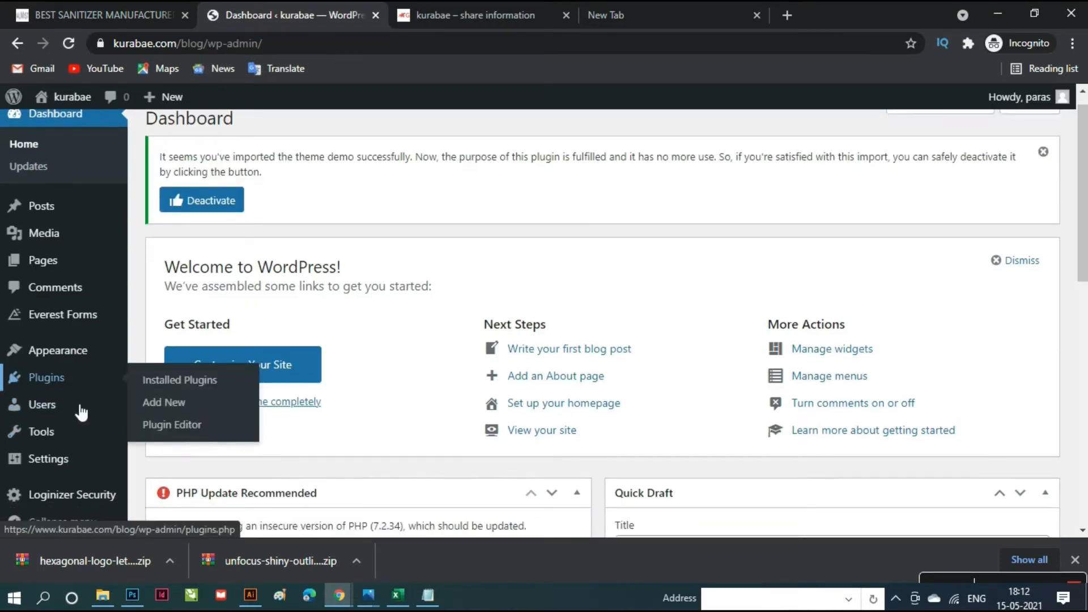
{"action": "mouse_move", "coordinate": [66, 430]}
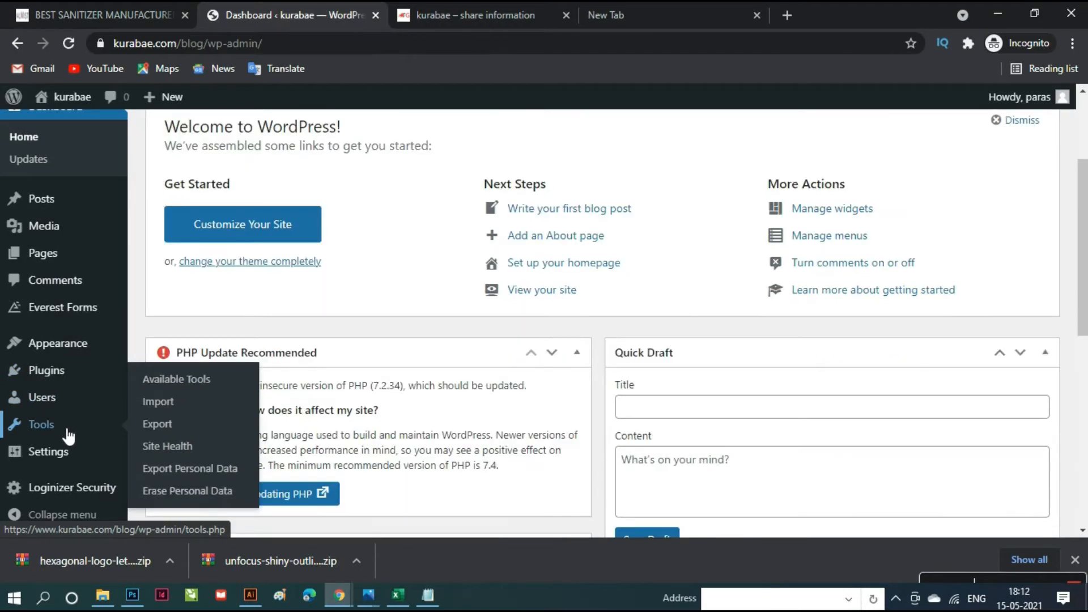
{"action": "mouse_move", "coordinate": [60, 348]}
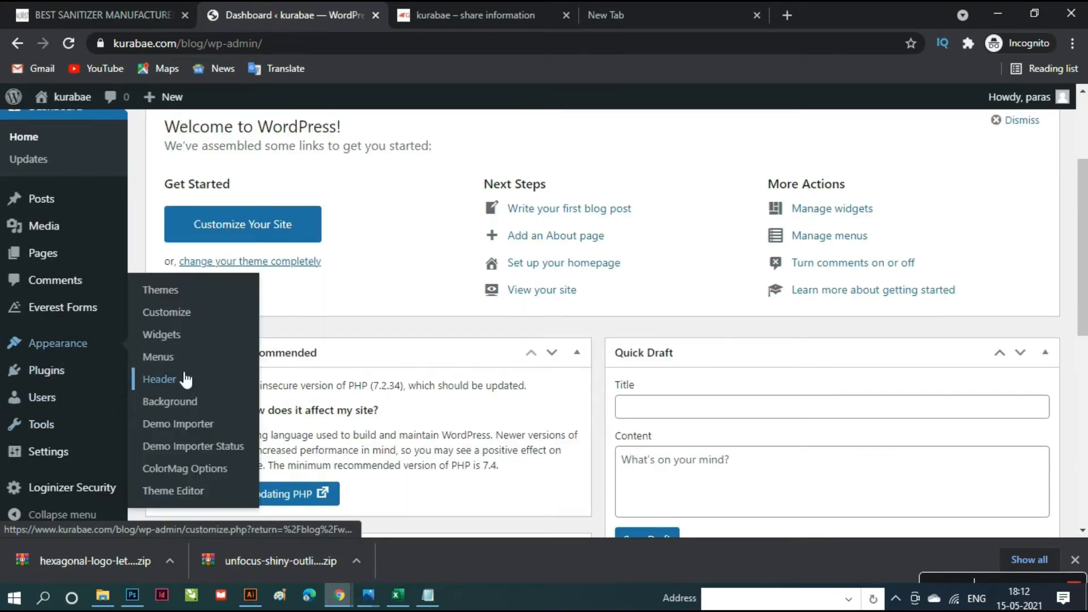
{"action": "left_click", "coordinate": [169, 361]}
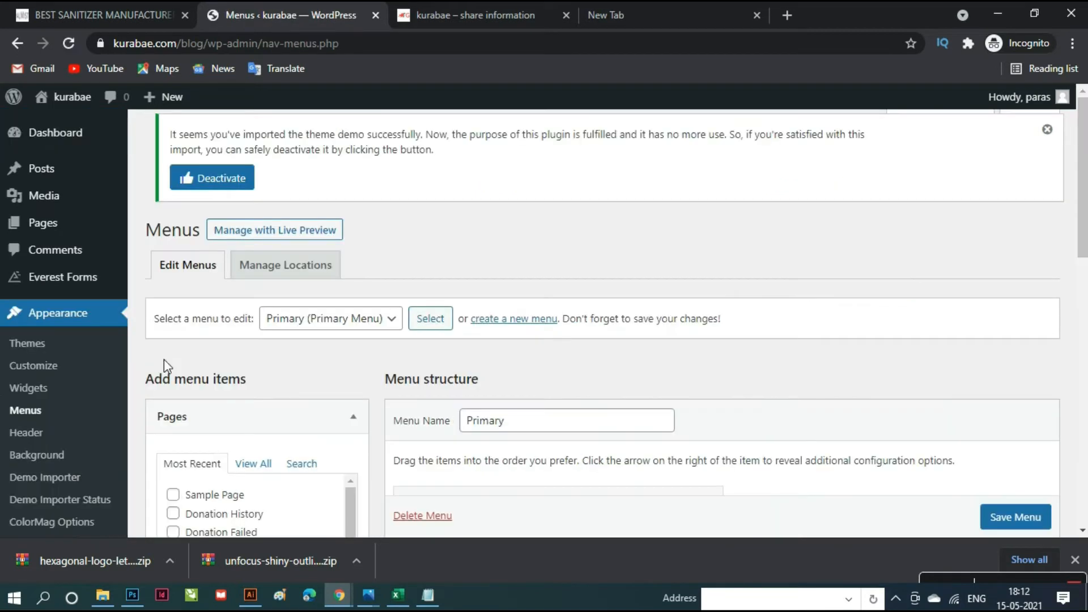
{"action": "scroll", "coordinate": [499, 368], "scroll_direction": "down", "scroll_amount": 1}
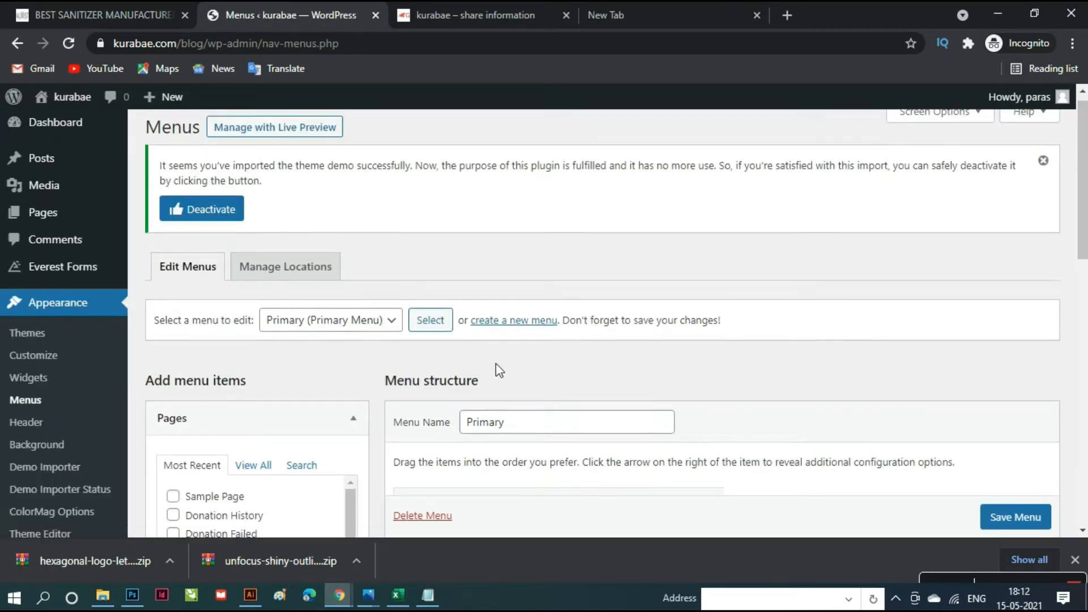
{"action": "left_click", "coordinate": [391, 251]}
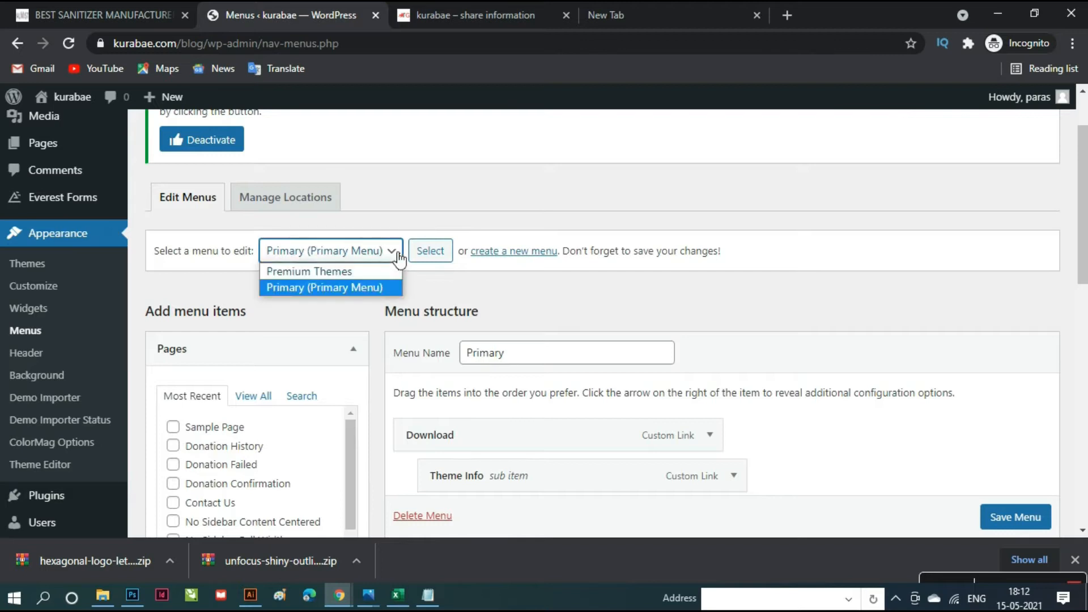
{"action": "left_click", "coordinate": [371, 279]}
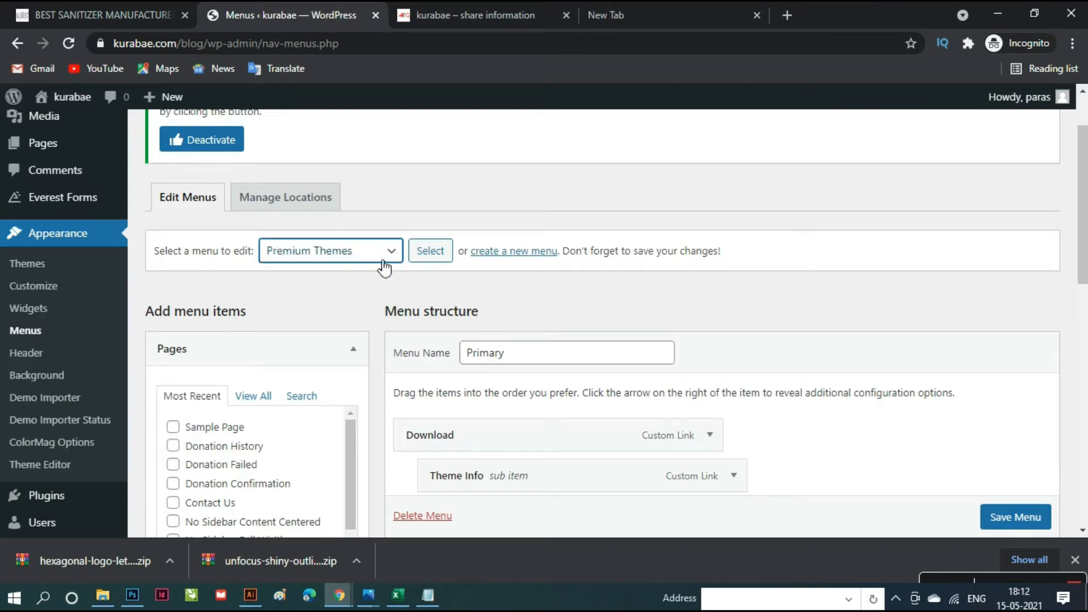
{"action": "left_click", "coordinate": [399, 254]}
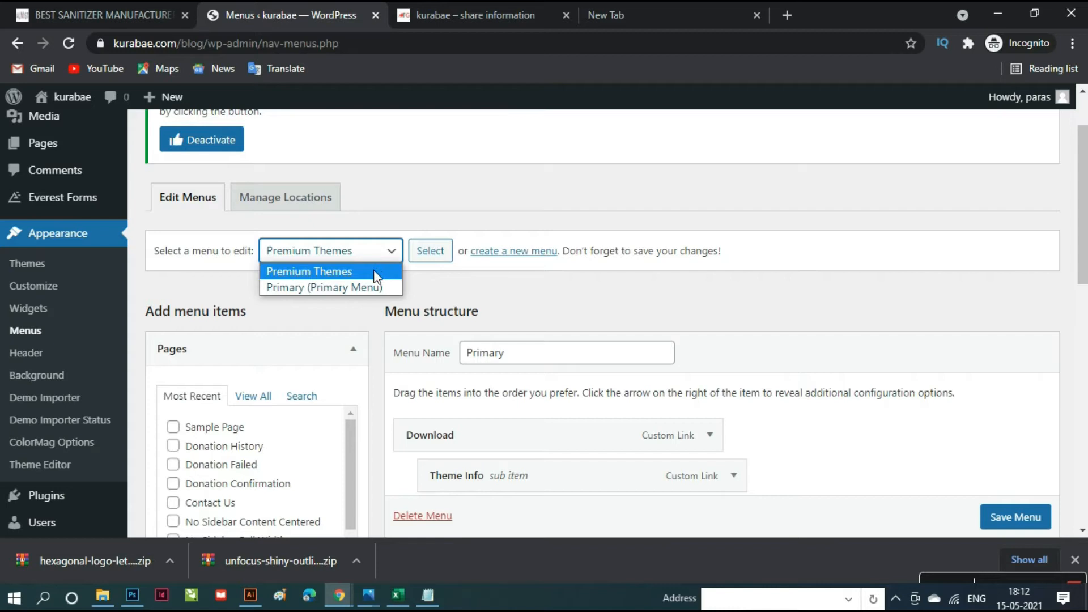
{"action": "left_click", "coordinate": [332, 288]}
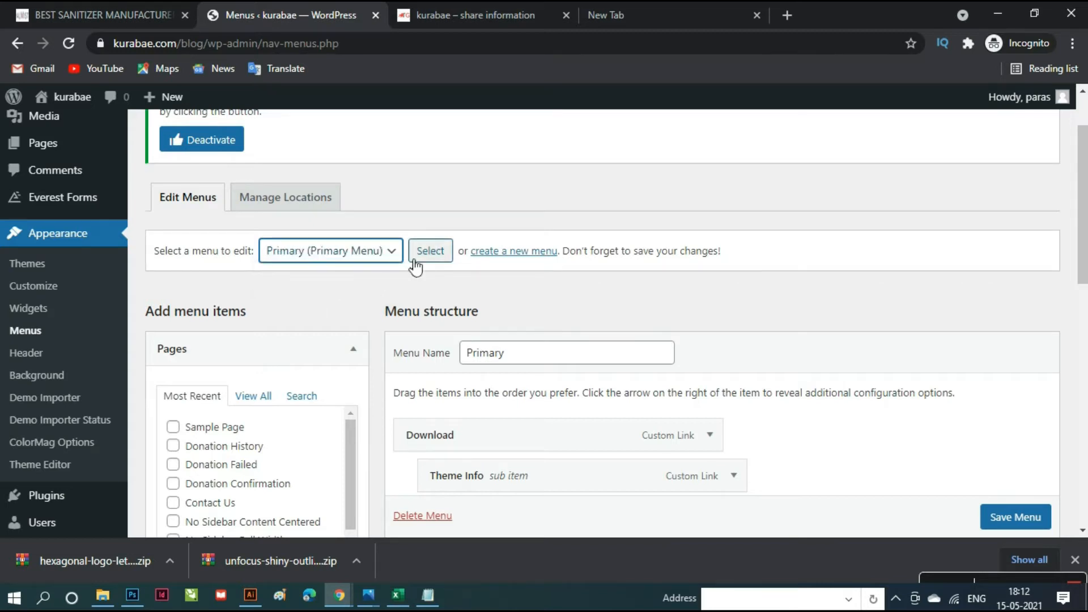
{"action": "left_click", "coordinate": [442, 262]}
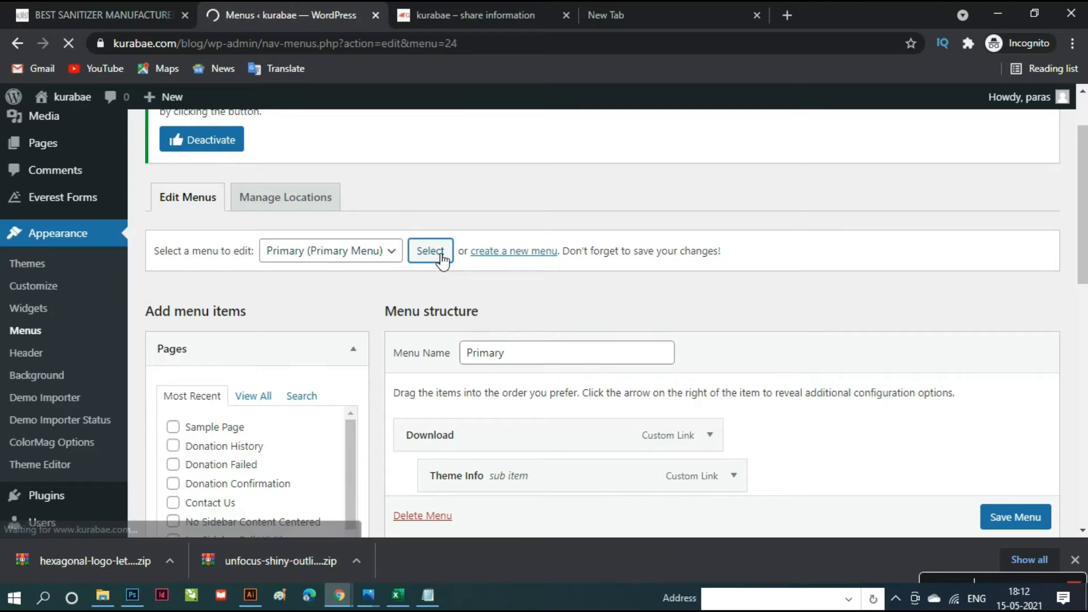
- Expand the Categories box under Add menu items
{"action": "scroll", "coordinate": [617, 392], "scroll_direction": "down", "scroll_amount": 15}
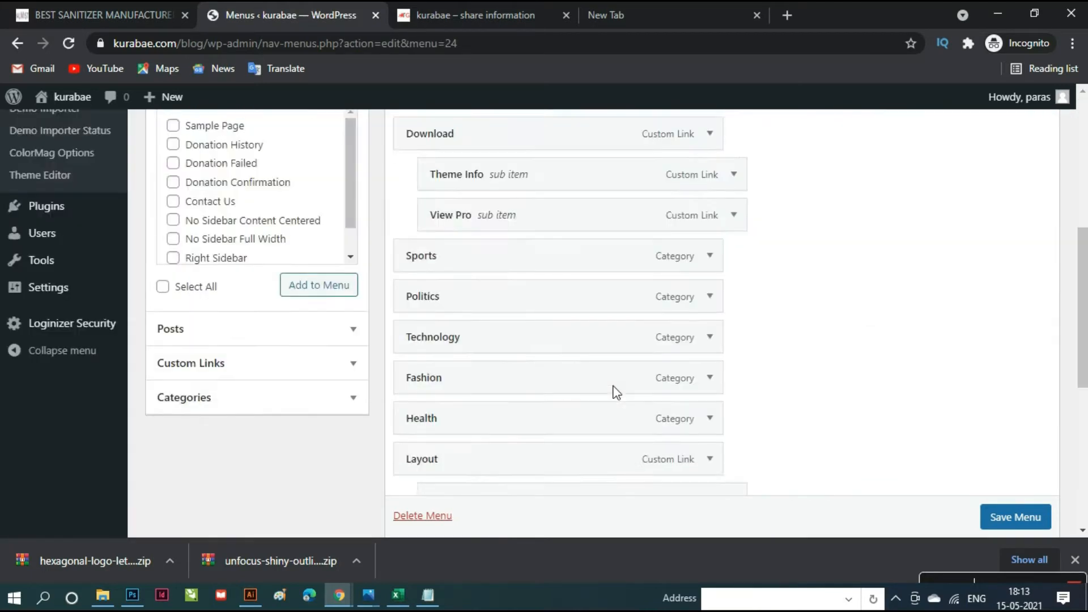
{"action": "scroll", "coordinate": [617, 392], "scroll_direction": "up", "scroll_amount": 10}
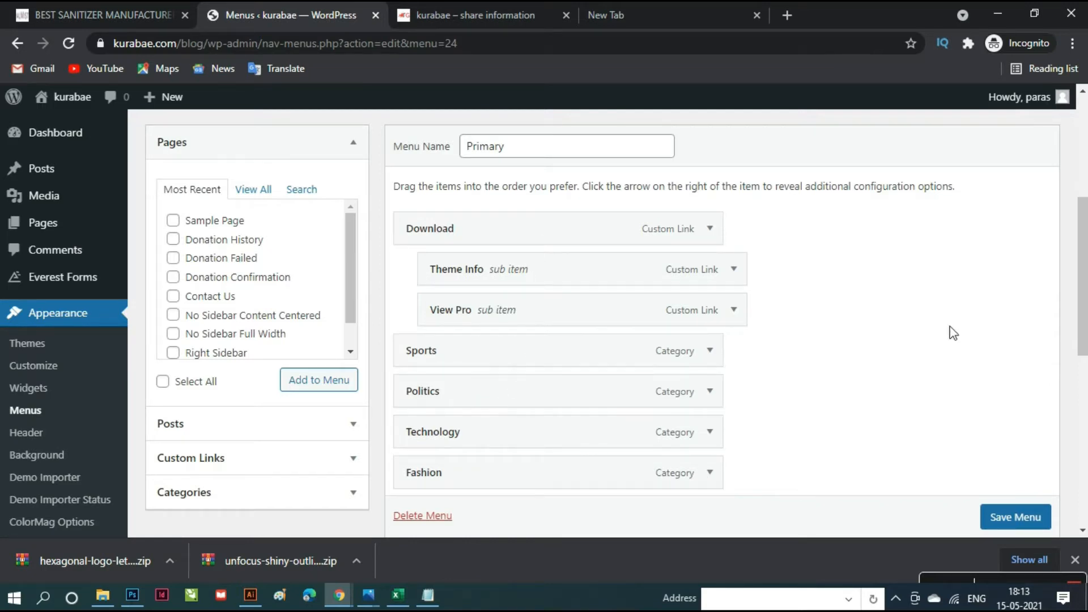
{"action": "left_click", "coordinate": [214, 504]}
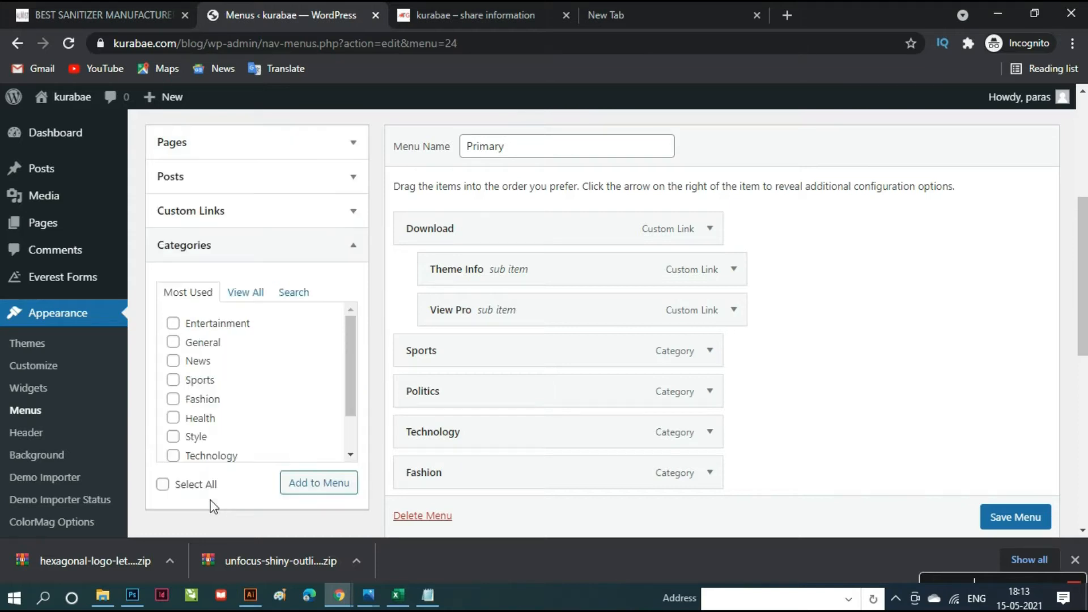
{"action": "scroll", "coordinate": [224, 408], "scroll_direction": "down", "scroll_amount": 2}
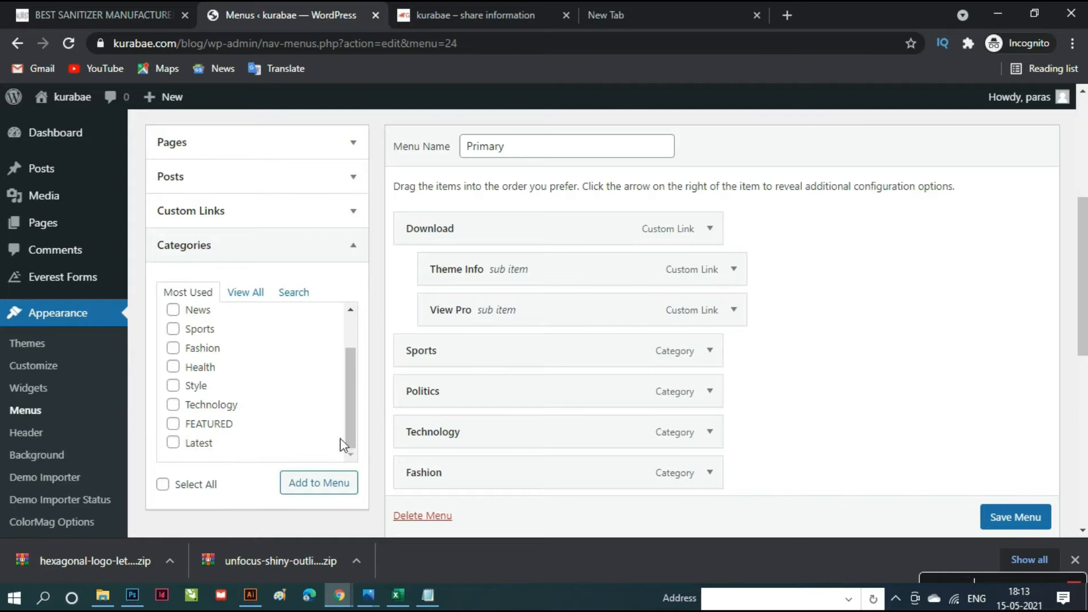
{"action": "scroll", "coordinate": [811, 436], "scroll_direction": "down", "scroll_amount": 4}
- Remove the Download, Theme Info, View Pro and Sports items from the Primary menu
{"action": "scroll", "coordinate": [618, 488], "scroll_direction": "down", "scroll_amount": 2}
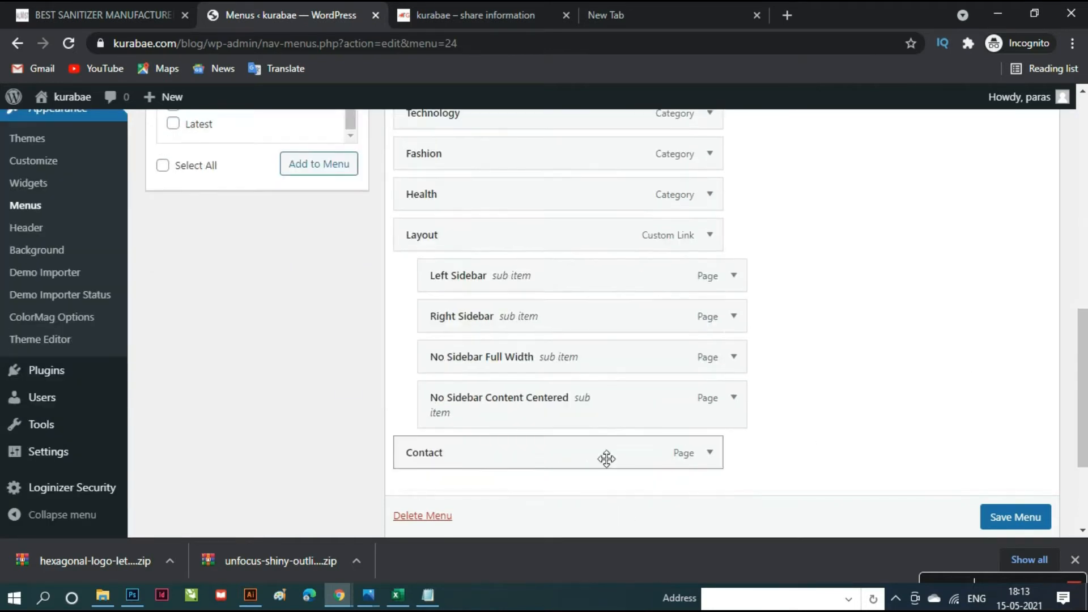
{"action": "scroll", "coordinate": [598, 445], "scroll_direction": "up", "scroll_amount": 8}
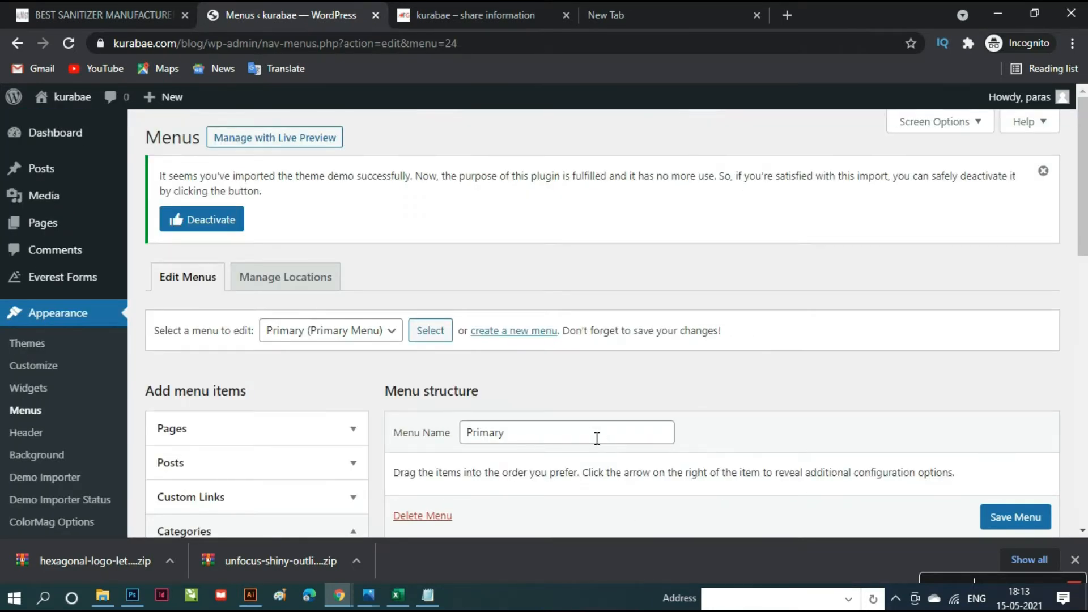
{"action": "scroll", "coordinate": [596, 439], "scroll_direction": "down", "scroll_amount": 10}
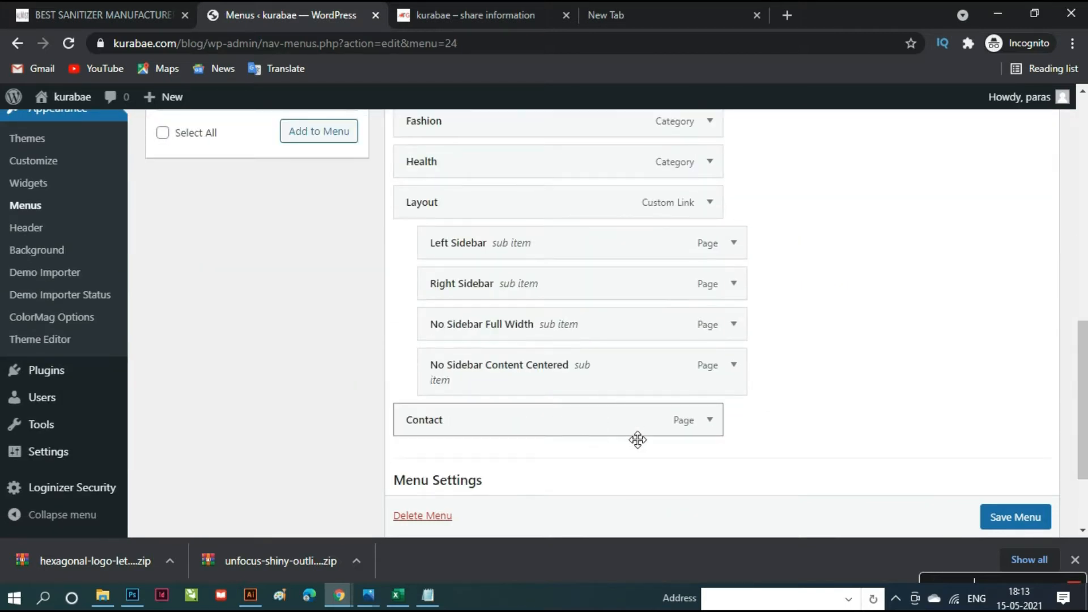
{"action": "scroll", "coordinate": [637, 440], "scroll_direction": "up", "scroll_amount": 10}
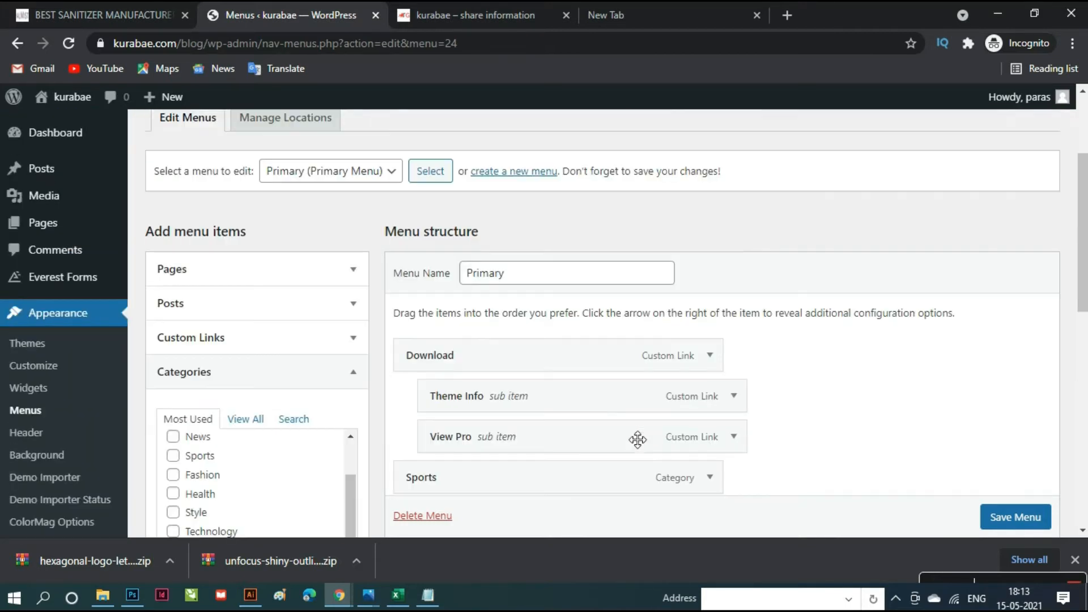
{"action": "left_click", "coordinate": [718, 365]}
{"action": "scroll", "coordinate": [685, 386], "scroll_direction": "down", "scroll_amount": 3}
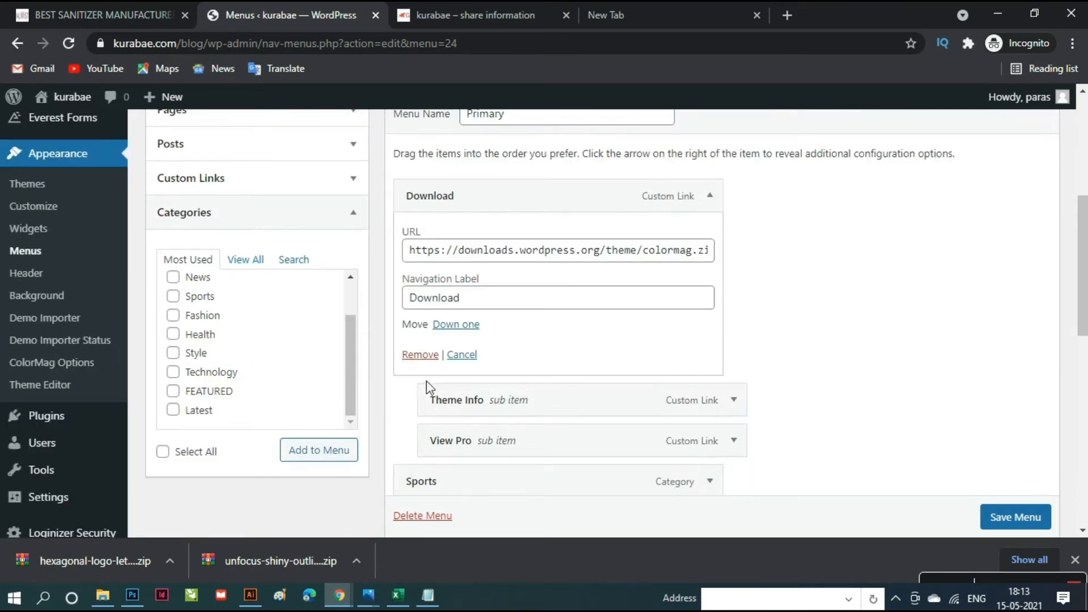
{"action": "left_click", "coordinate": [421, 356]}
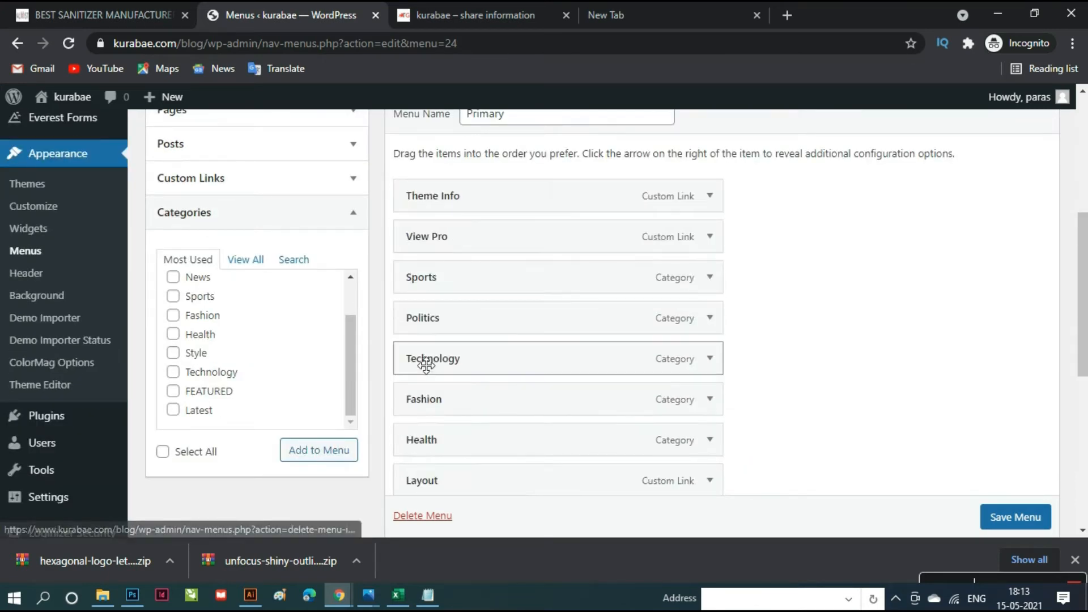
{"action": "left_click", "coordinate": [709, 198]}
{"action": "left_click", "coordinate": [420, 355]}
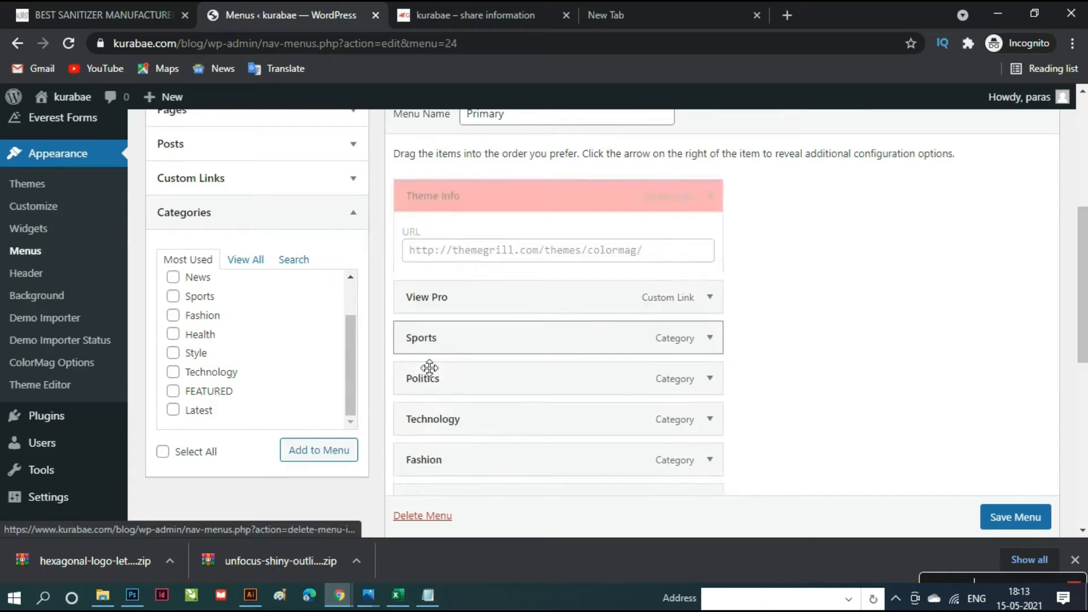
{"action": "left_click", "coordinate": [710, 196]}
{"action": "left_click", "coordinate": [422, 356]}
{"action": "left_click", "coordinate": [710, 195]}
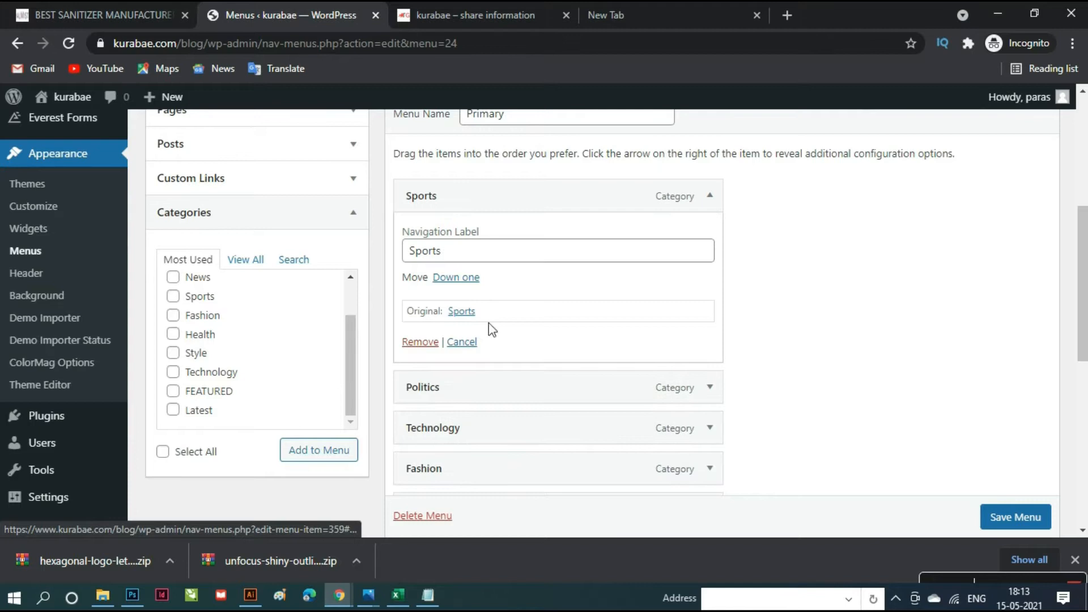
{"action": "left_click", "coordinate": [420, 342]}
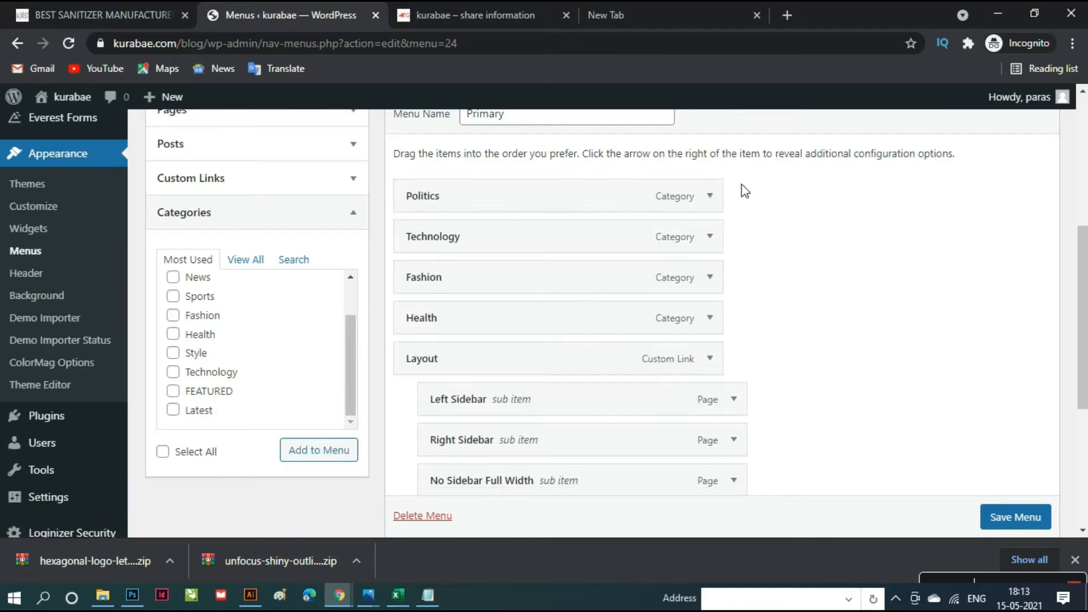
- Remove the Politics, Technology, Fashion and Health category items
{"action": "left_click", "coordinate": [710, 196]}
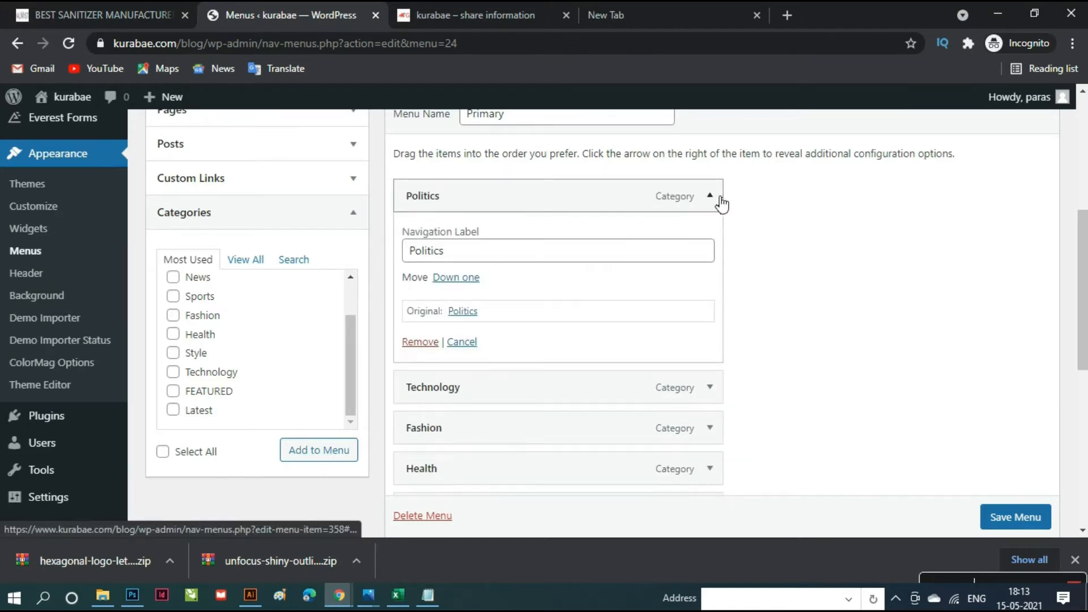
{"action": "left_click", "coordinate": [420, 342]}
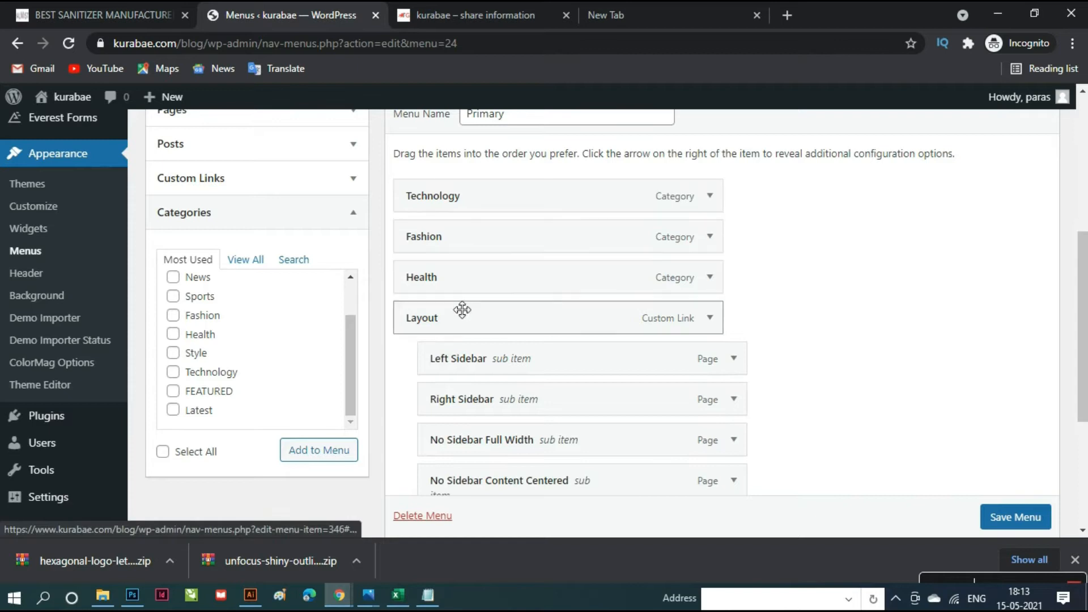
{"action": "left_click", "coordinate": [709, 195]}
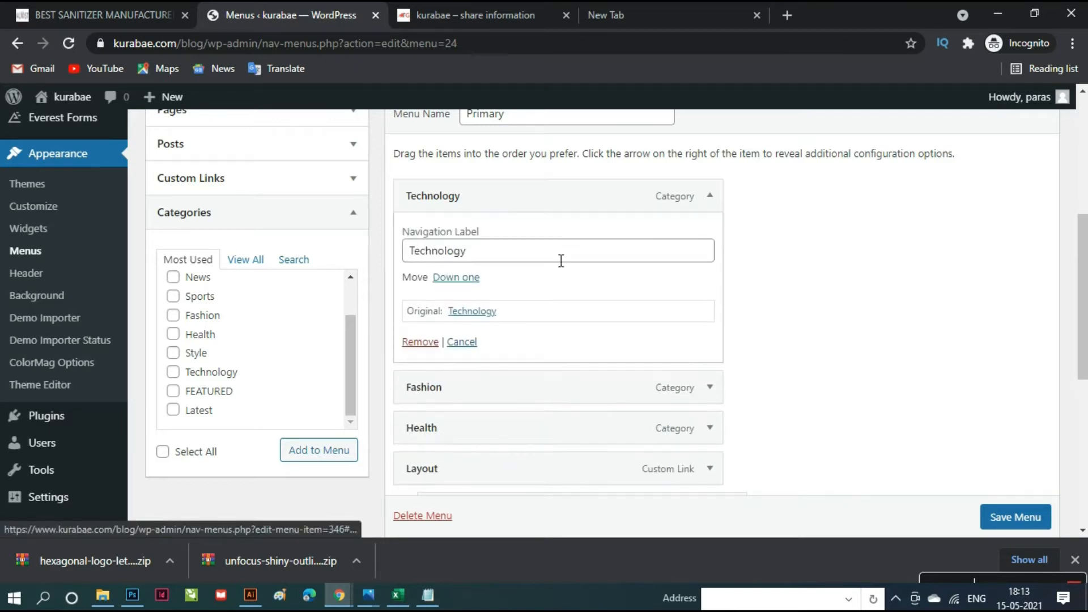
{"action": "left_click", "coordinate": [430, 347]}
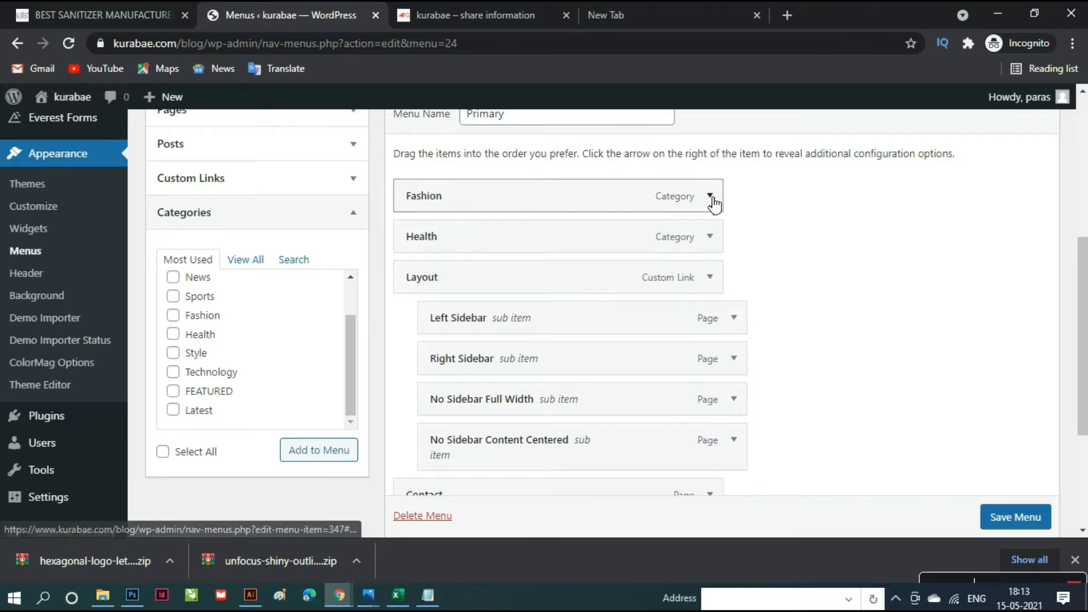
{"action": "left_click", "coordinate": [721, 199]}
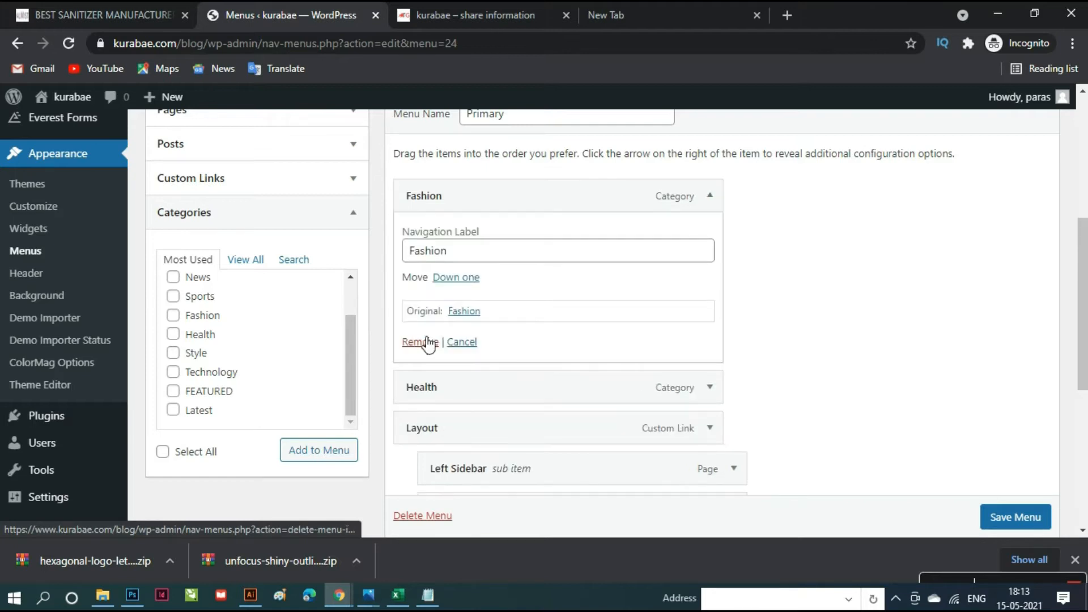
{"action": "left_click", "coordinate": [426, 342]}
{"action": "left_click", "coordinate": [709, 198]}
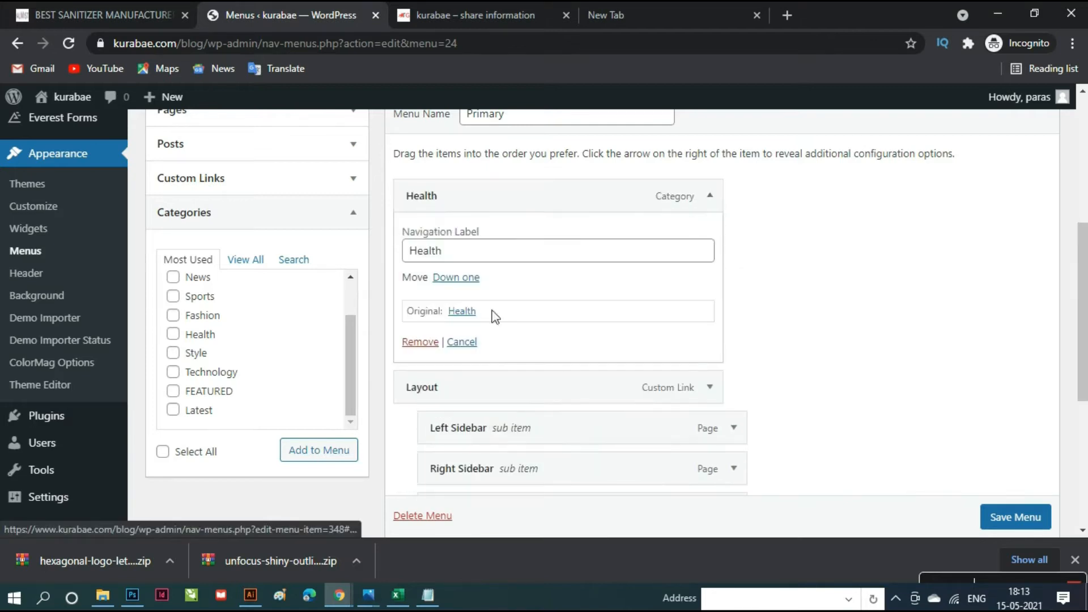
{"action": "left_click", "coordinate": [429, 344]}
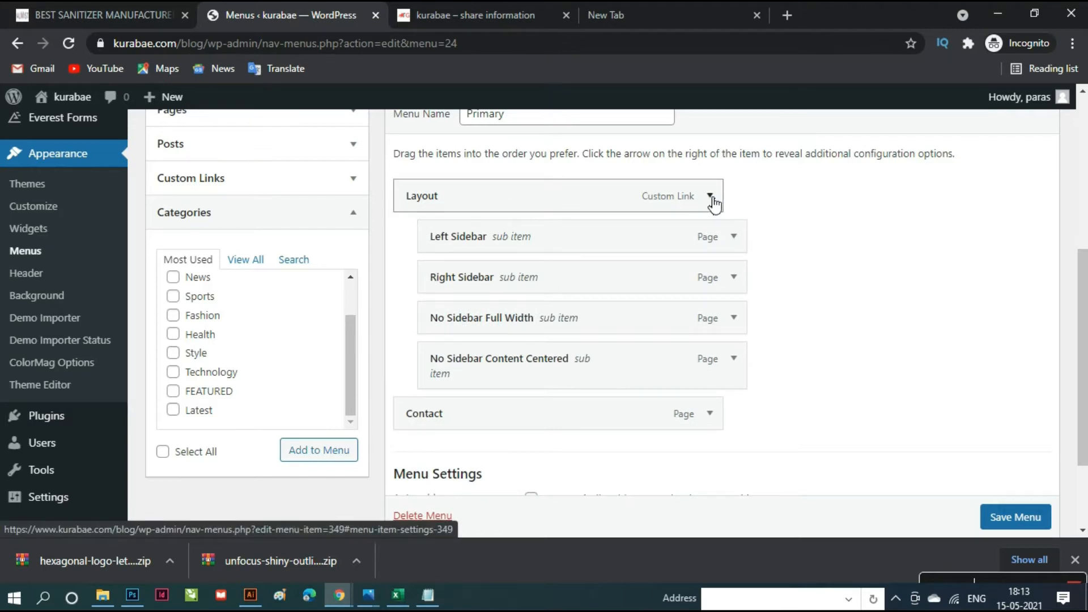
- Remove Layout, Left Sidebar, Right Sidebar, No Sidebar Full Width and No Sidebar Content Centered
{"action": "left_click", "coordinate": [710, 197]}
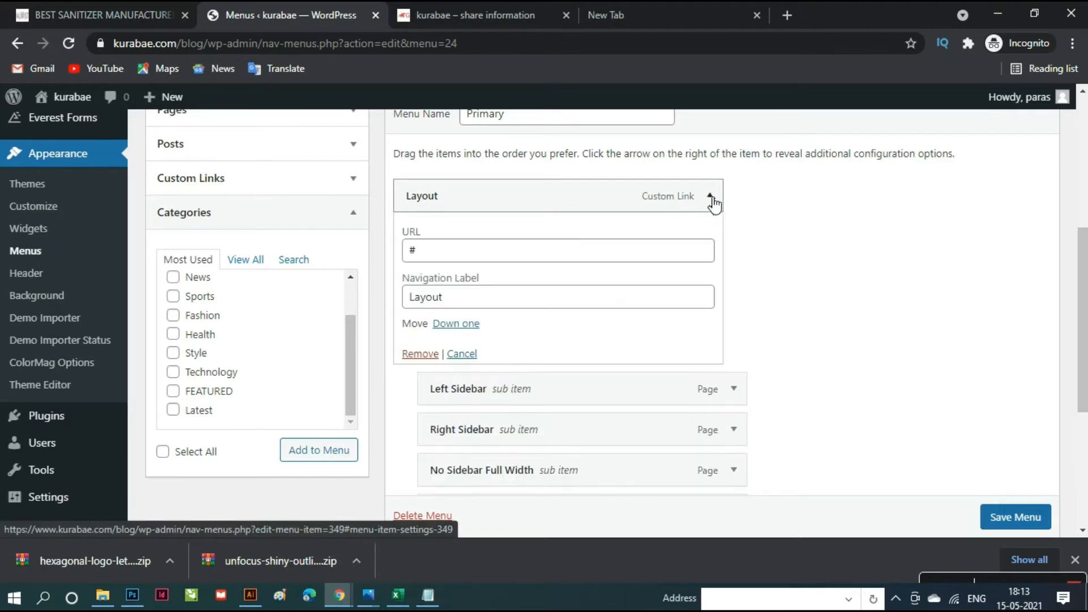
{"action": "left_click", "coordinate": [419, 354]}
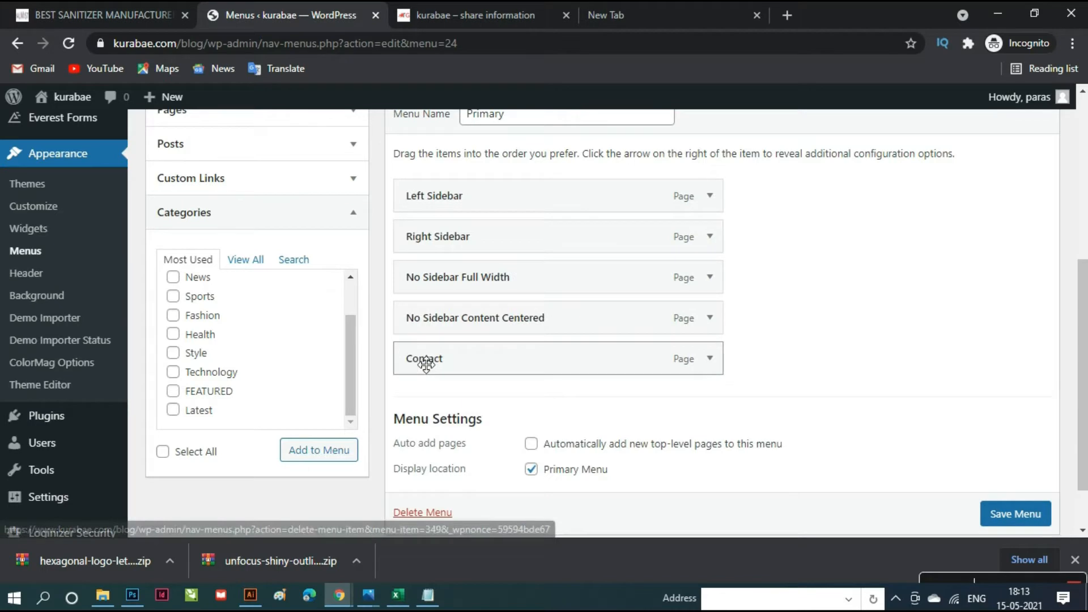
{"action": "left_click", "coordinate": [710, 197]}
{"action": "left_click", "coordinate": [434, 347]}
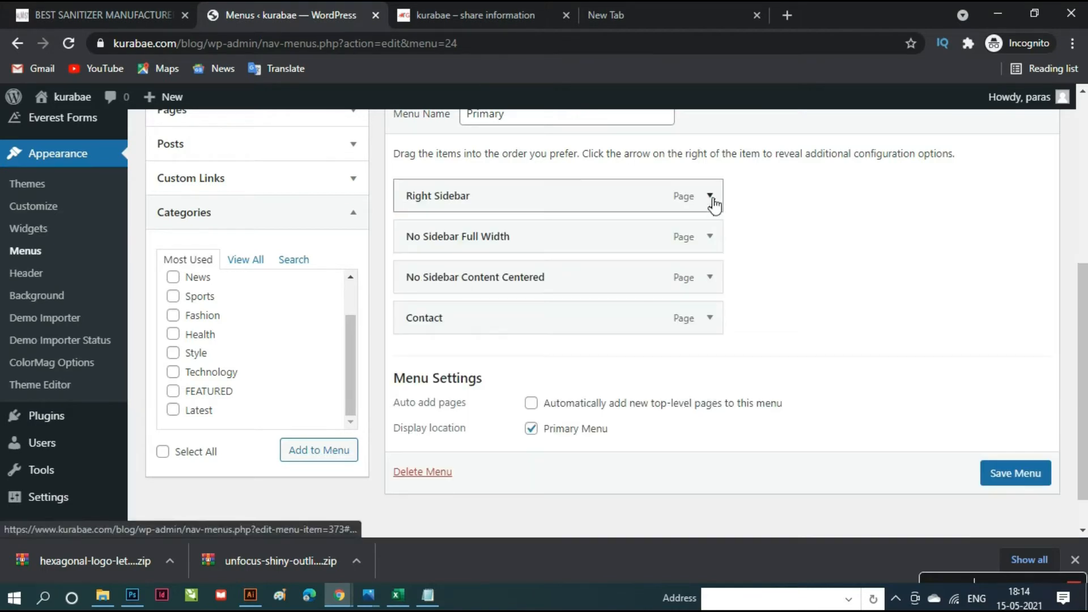
{"action": "left_click", "coordinate": [710, 196]}
{"action": "left_click", "coordinate": [430, 344]}
{"action": "left_click", "coordinate": [710, 197]}
{"action": "left_click", "coordinate": [420, 342]}
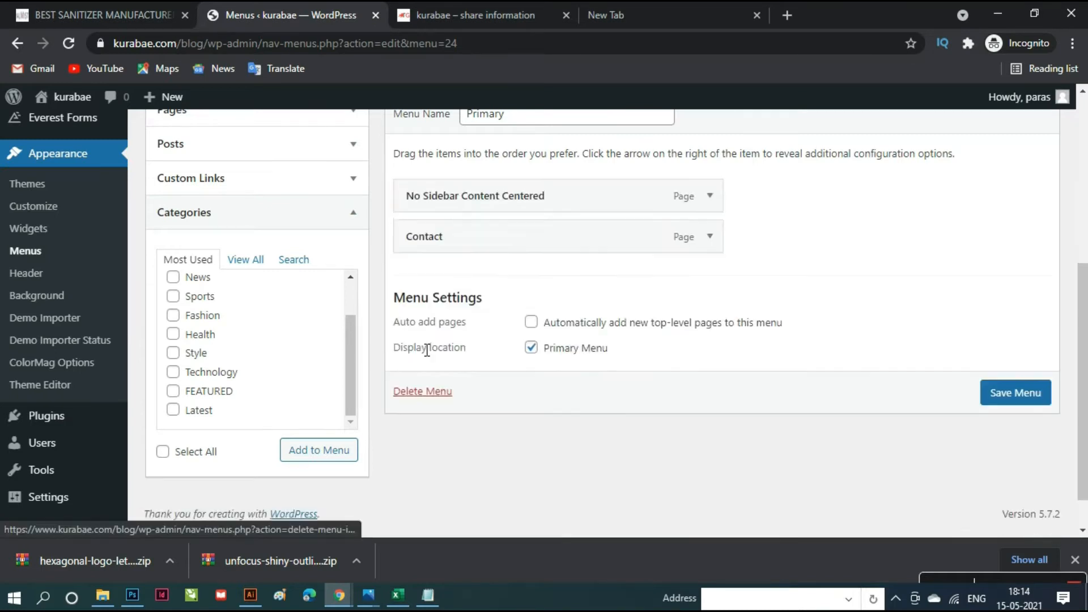
{"action": "left_click", "coordinate": [710, 197]}
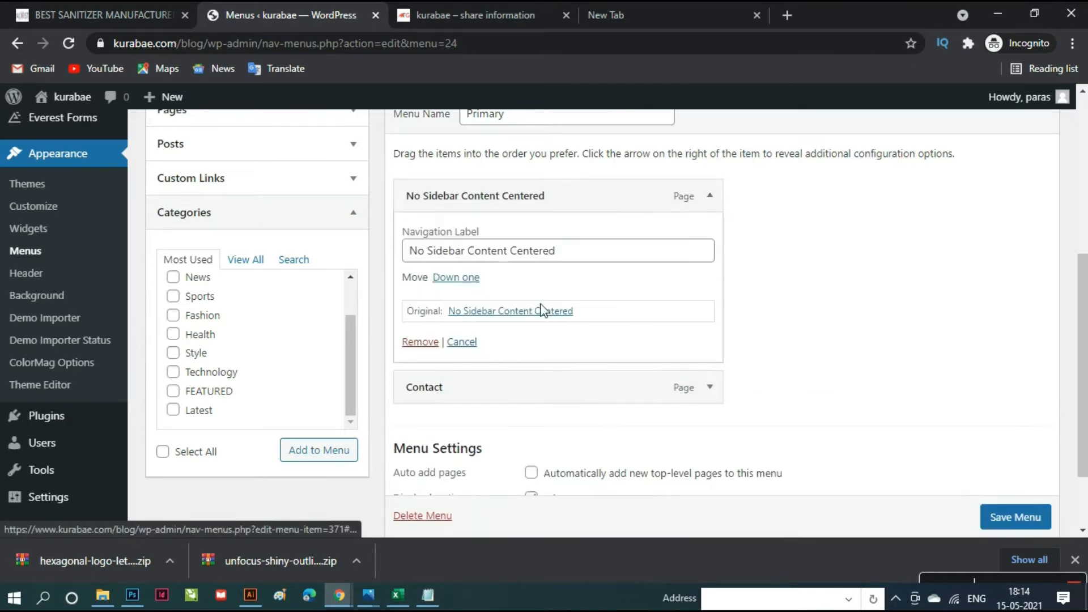
{"action": "left_click", "coordinate": [420, 344]}
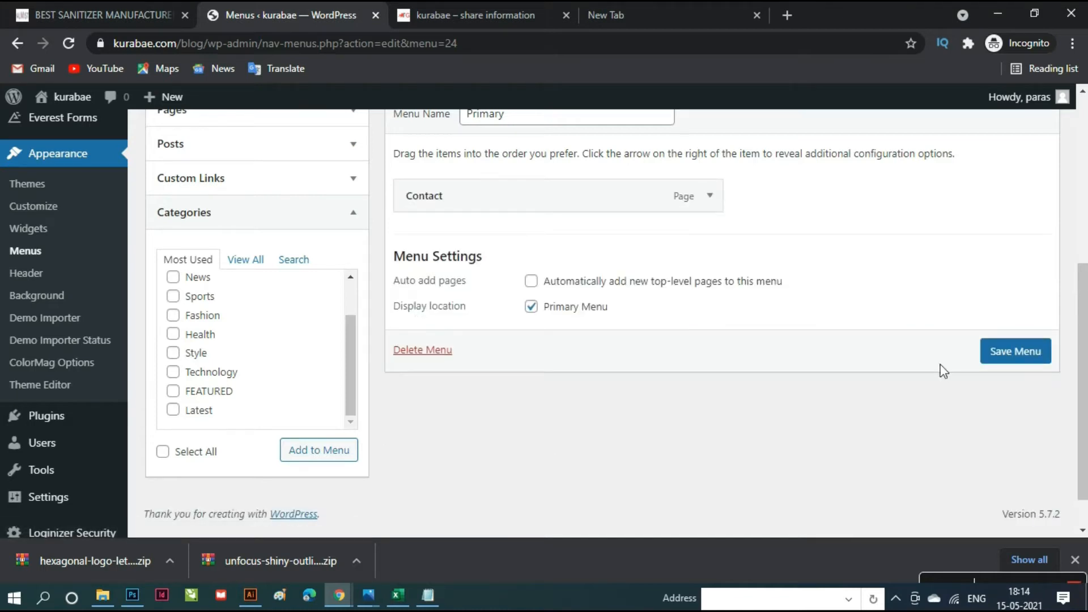
- Save the Primary menu holding only Contact, then expand the Categories box
{"action": "left_click", "coordinate": [1014, 353]}
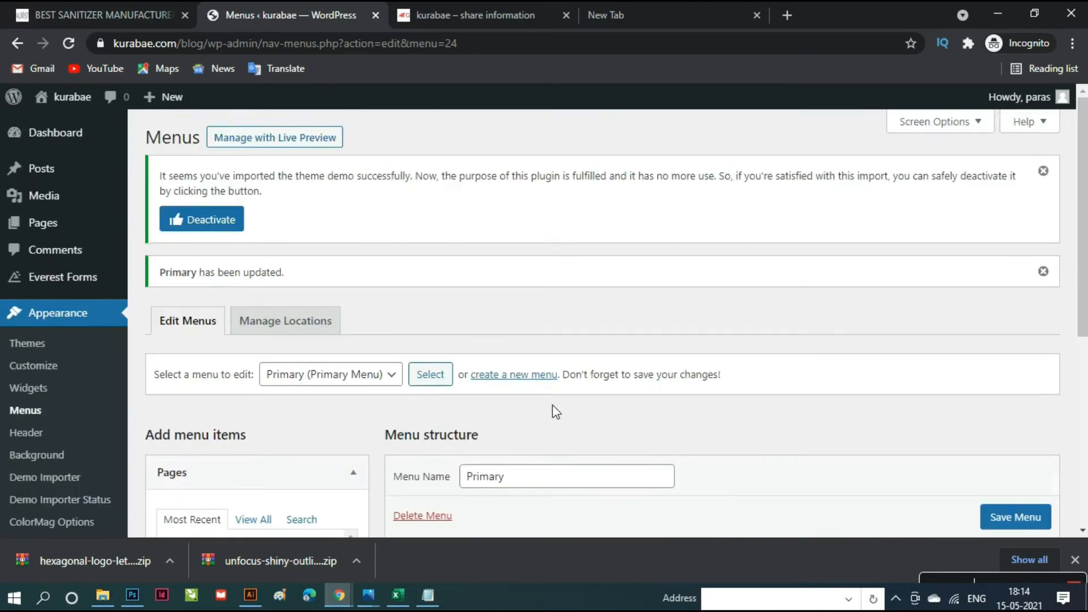
{"action": "scroll", "coordinate": [554, 408], "scroll_direction": "down", "scroll_amount": 6}
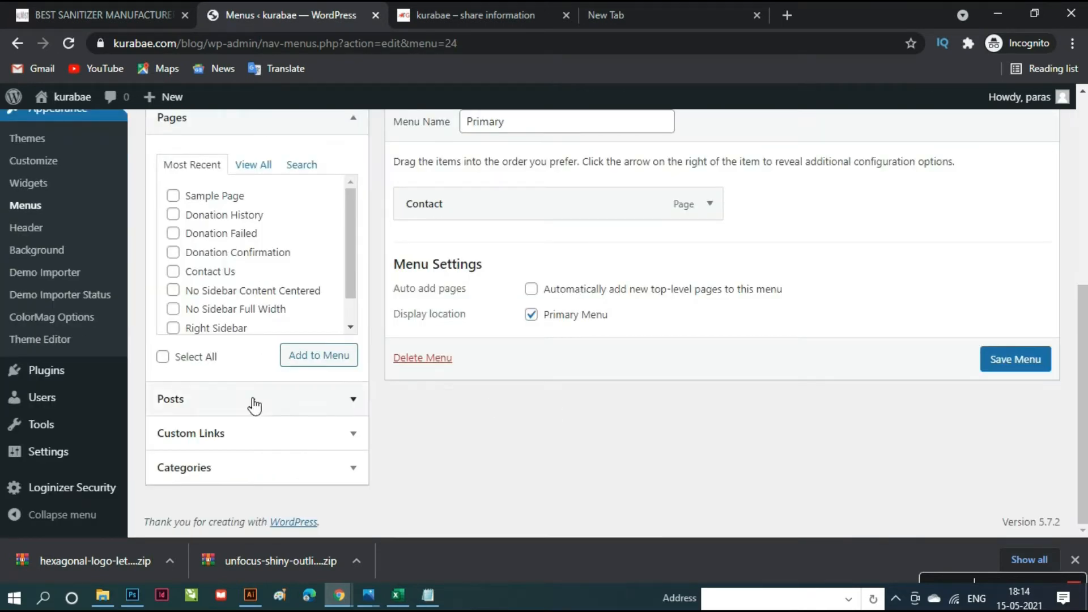
{"action": "left_click", "coordinate": [221, 467]}
{"action": "scroll", "coordinate": [284, 364], "scroll_direction": "down", "scroll_amount": 2}
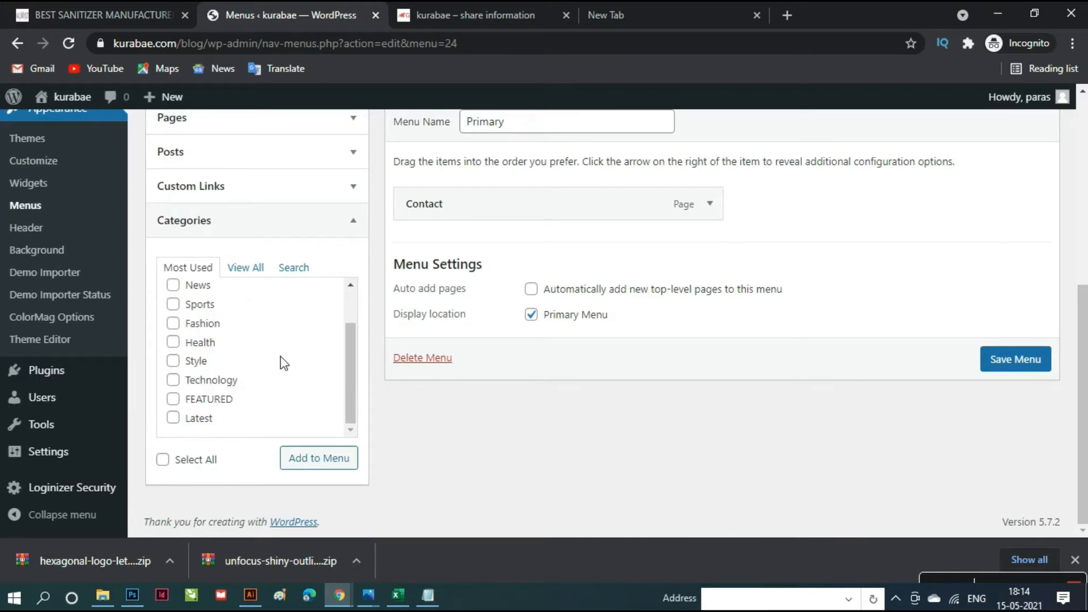
{"action": "scroll", "coordinate": [260, 414], "scroll_direction": "up", "scroll_amount": 2}
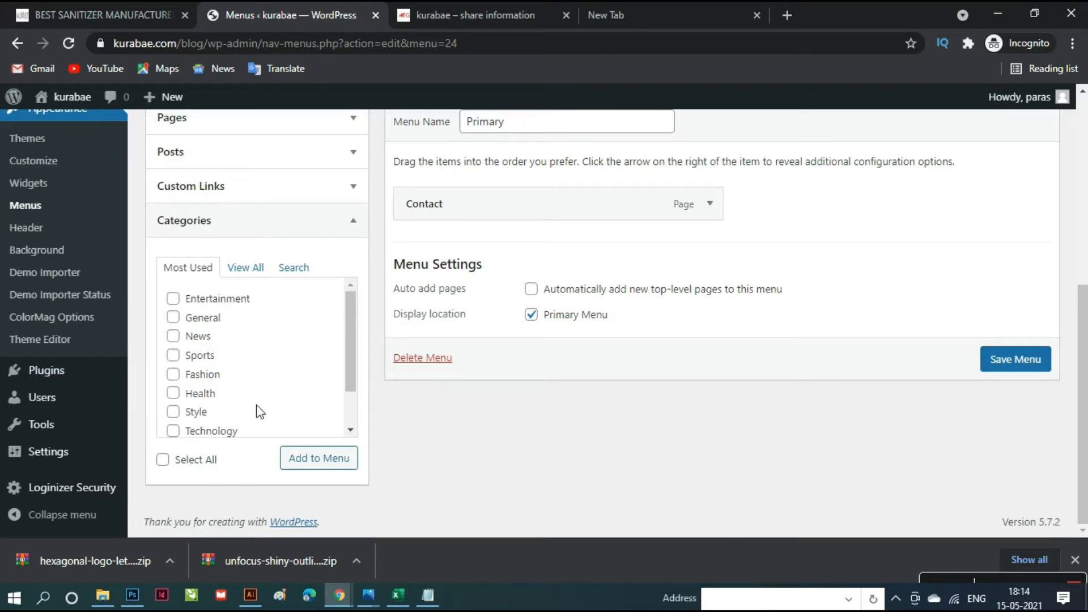
{"action": "scroll", "coordinate": [258, 411], "scroll_direction": "up", "scroll_amount": 4}
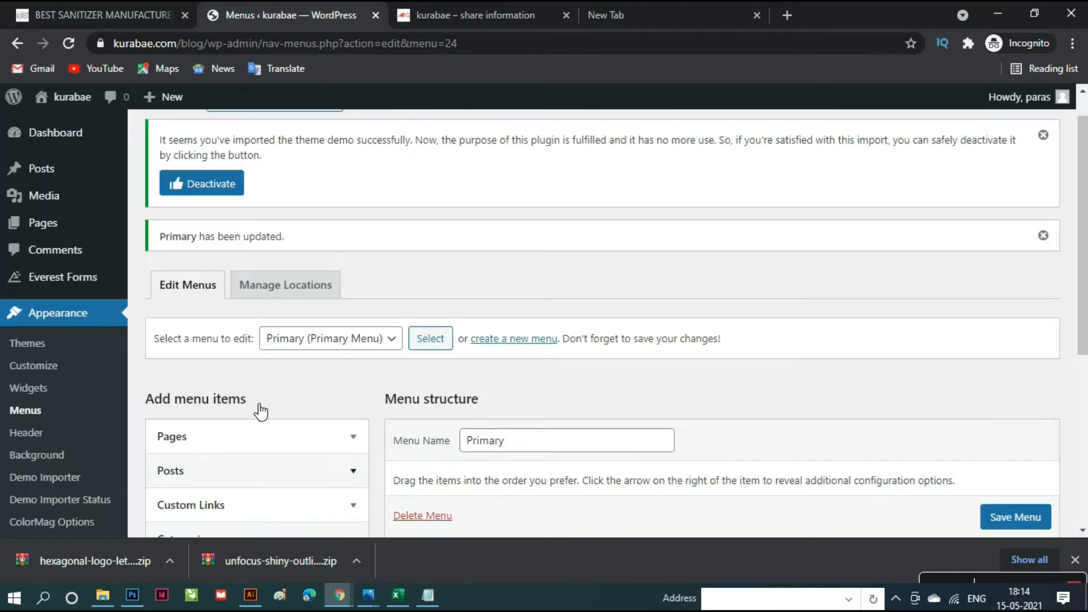
{"action": "scroll", "coordinate": [114, 381], "scroll_direction": "up", "scroll_amount": 1}
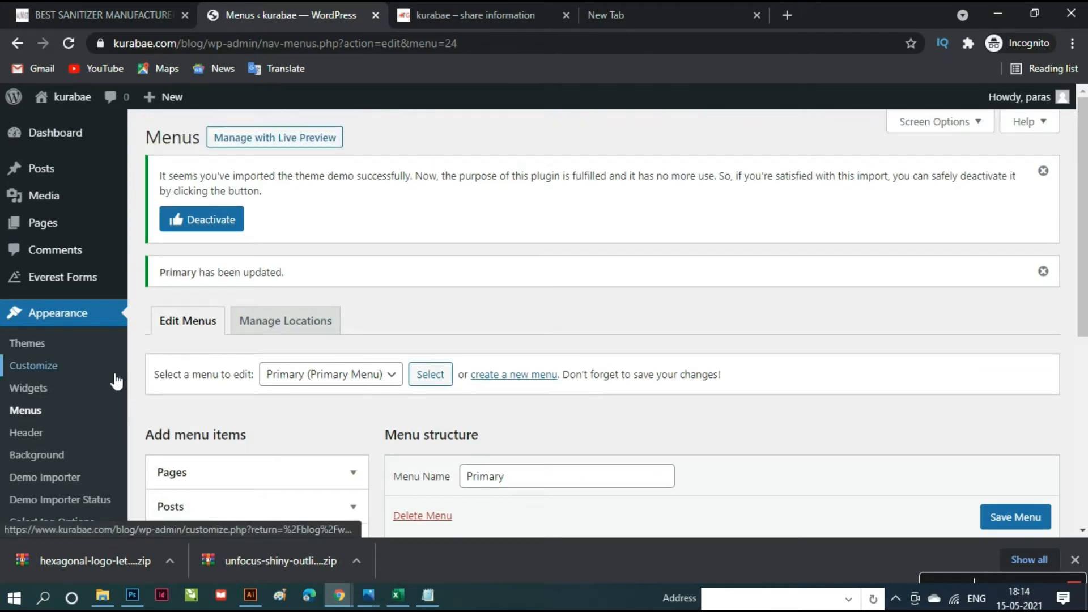
{"action": "mouse_move", "coordinate": [95, 238]}
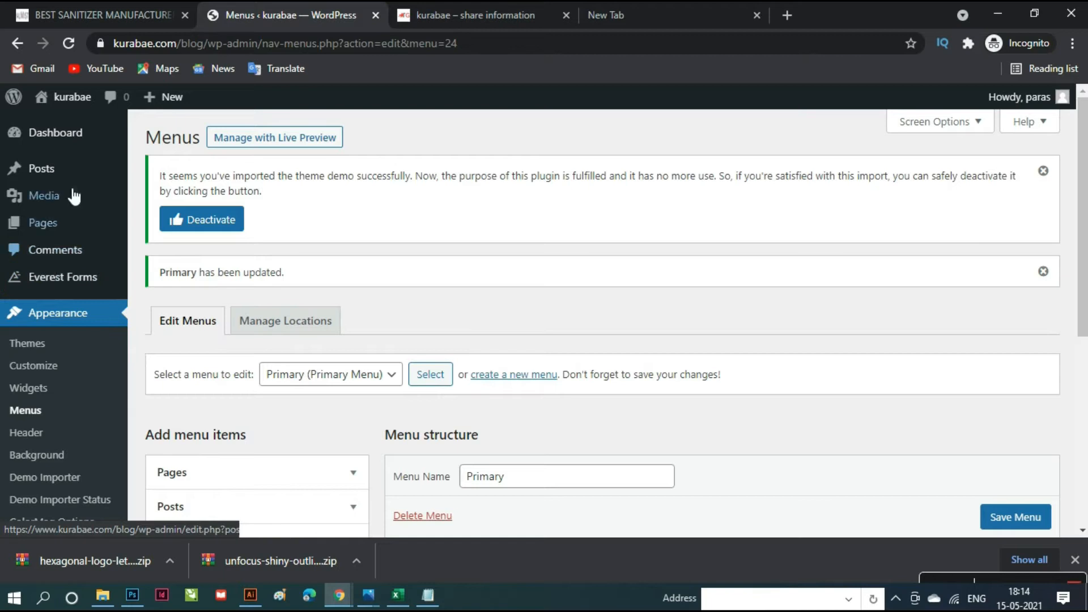
{"action": "mouse_move", "coordinate": [72, 170]}
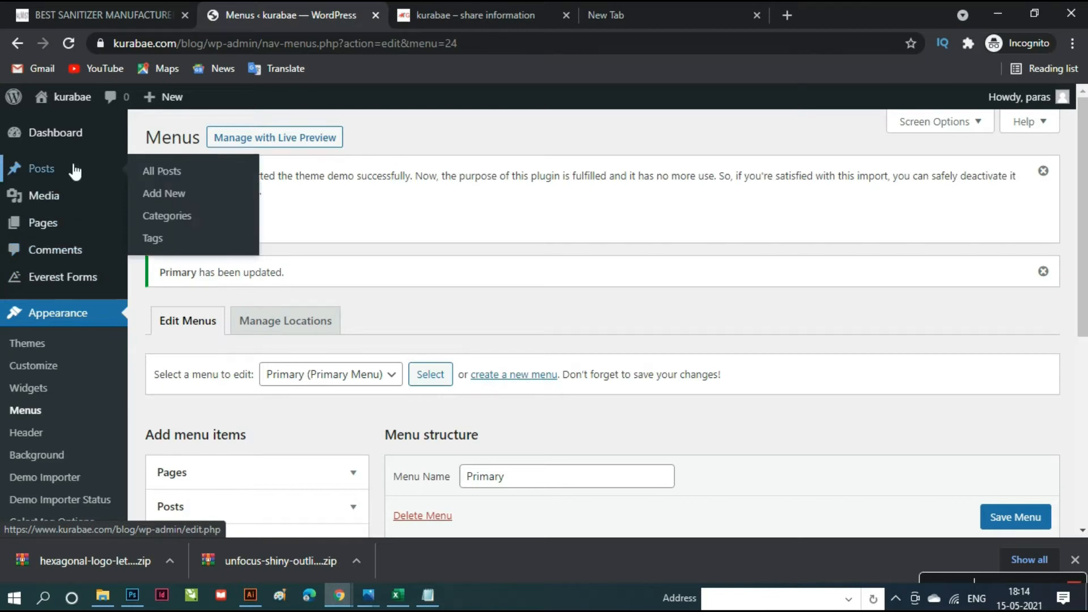
- Open Posts > Categories and tick Drinks, Entertainment, Fashion, FEATURED, Female and Food
{"action": "left_click", "coordinate": [182, 225]}
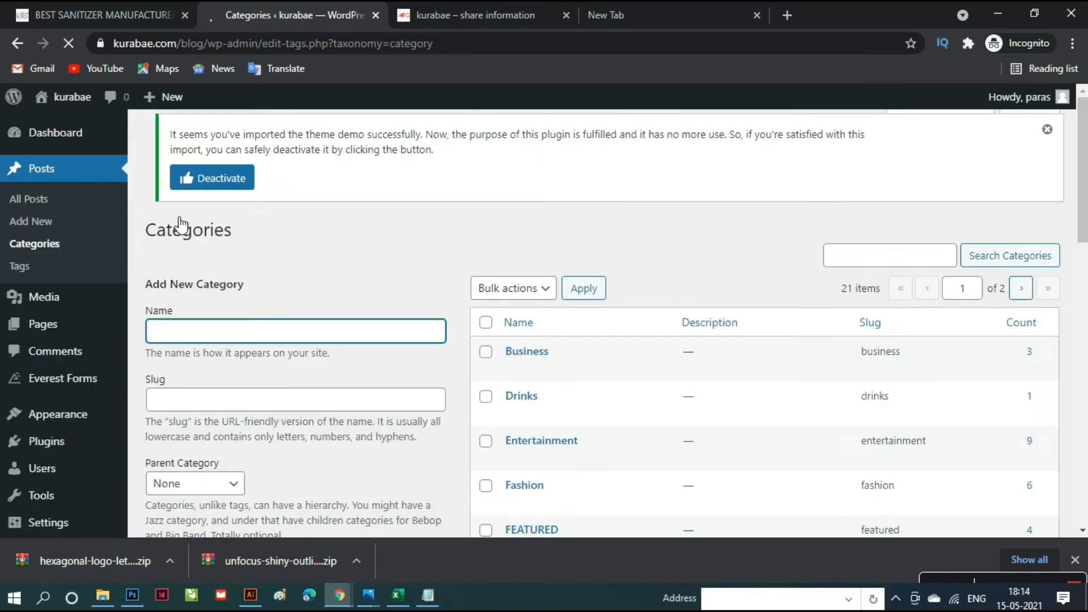
{"action": "scroll", "coordinate": [679, 418], "scroll_direction": "down", "scroll_amount": 3}
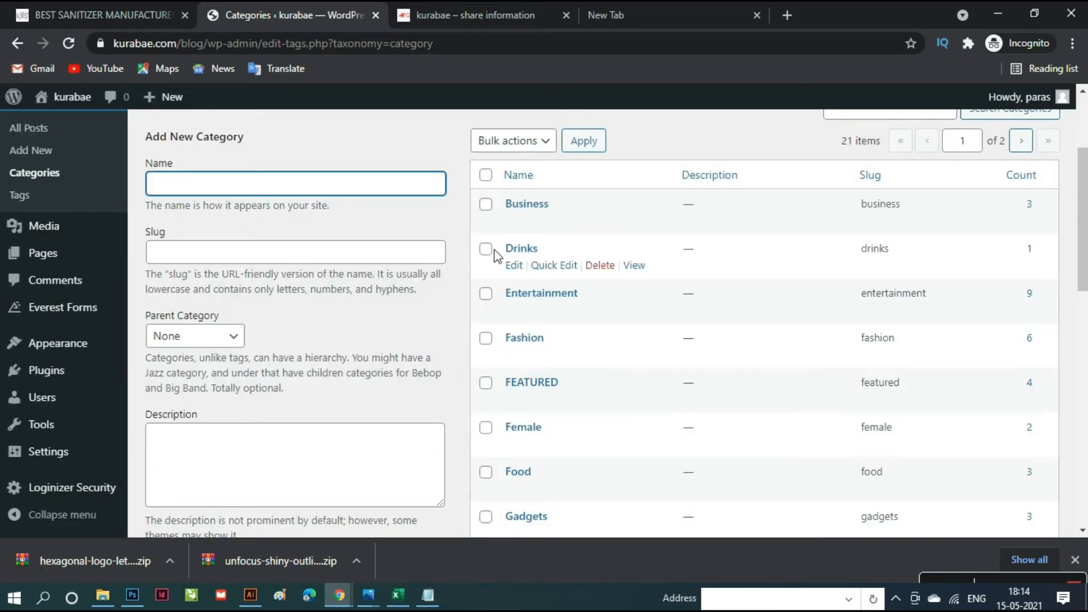
{"action": "left_click", "coordinate": [488, 251]}
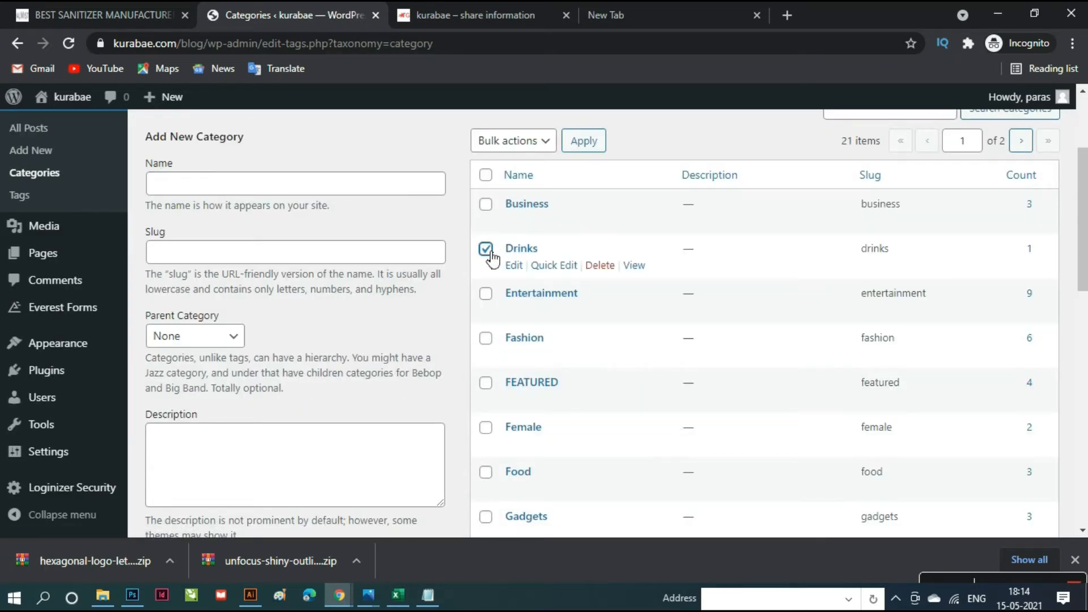
{"action": "left_click", "coordinate": [489, 296]}
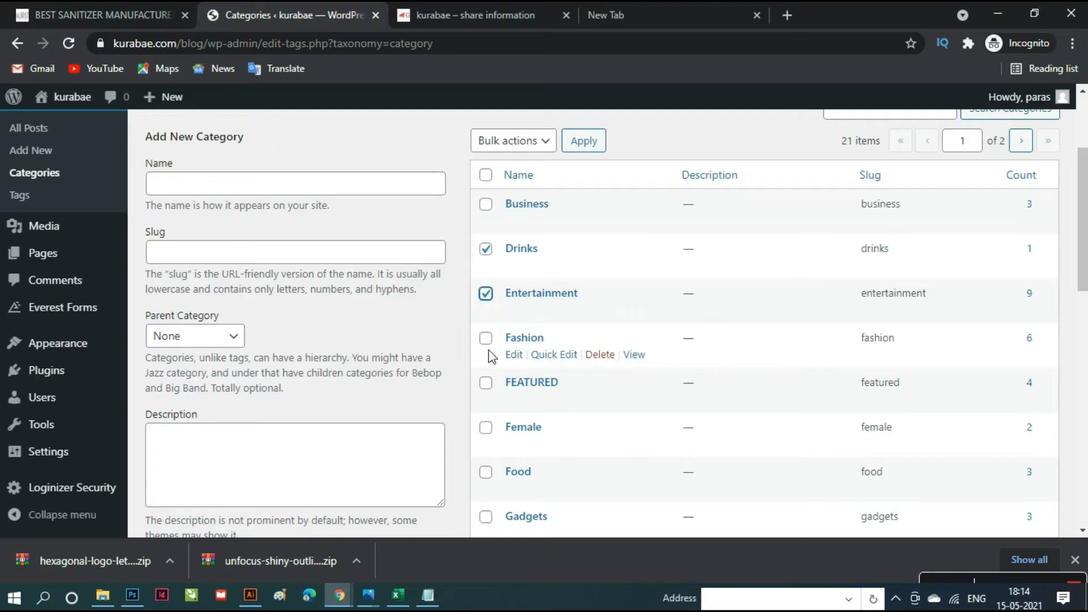
{"action": "left_click", "coordinate": [486, 340]}
{"action": "left_click", "coordinate": [488, 385]}
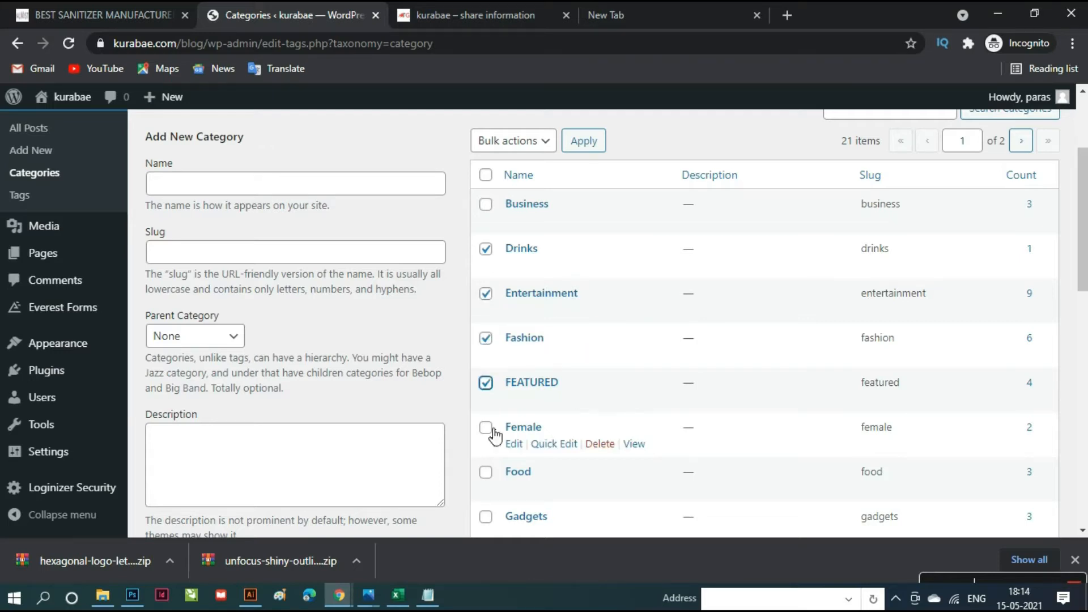
{"action": "left_click", "coordinate": [491, 431]}
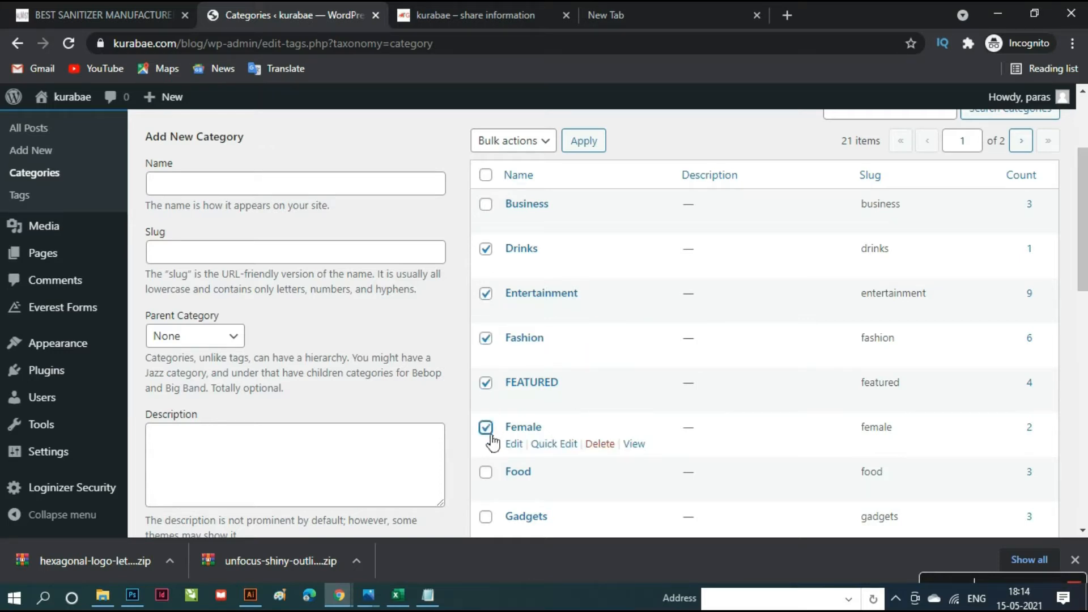
{"action": "left_click", "coordinate": [488, 478]}
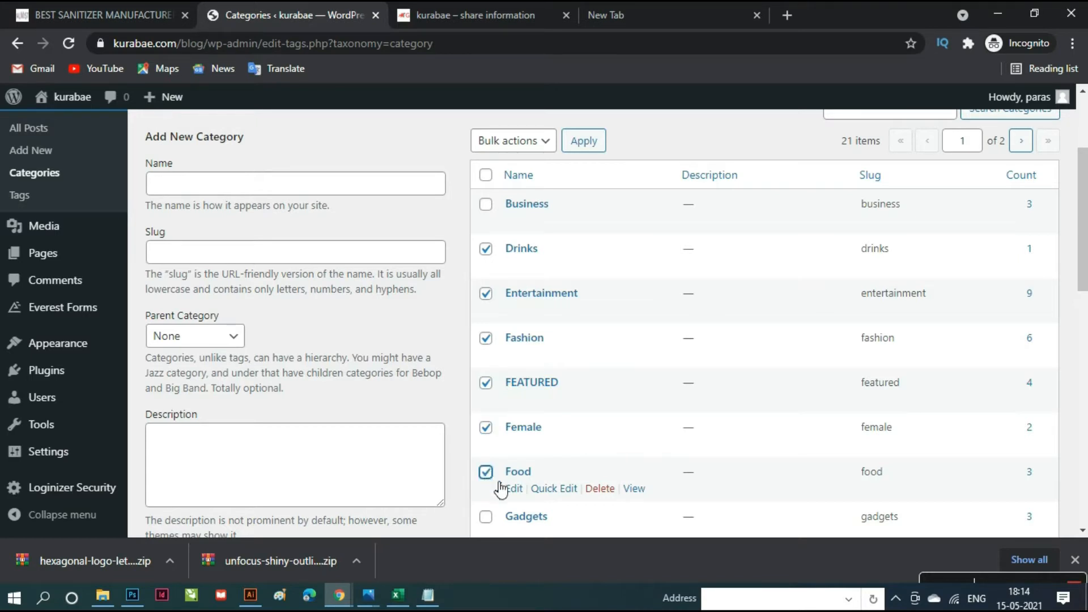
{"action": "scroll", "coordinate": [535, 473], "scroll_direction": "down", "scroll_amount": 5}
{"action": "scroll", "coordinate": [539, 475], "scroll_direction": "down", "scroll_amount": 5}
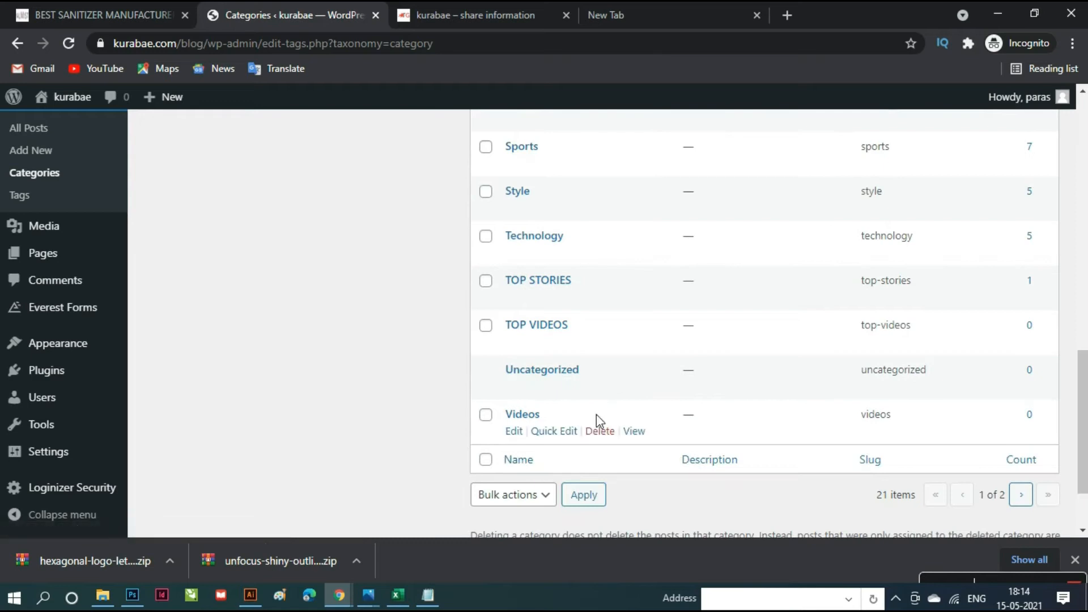
{"action": "scroll", "coordinate": [596, 414], "scroll_direction": "up", "scroll_amount": 10}
- Untick those six categories again and return to the top of the list
{"action": "left_click", "coordinate": [487, 409]}
{"action": "left_click", "coordinate": [487, 454]}
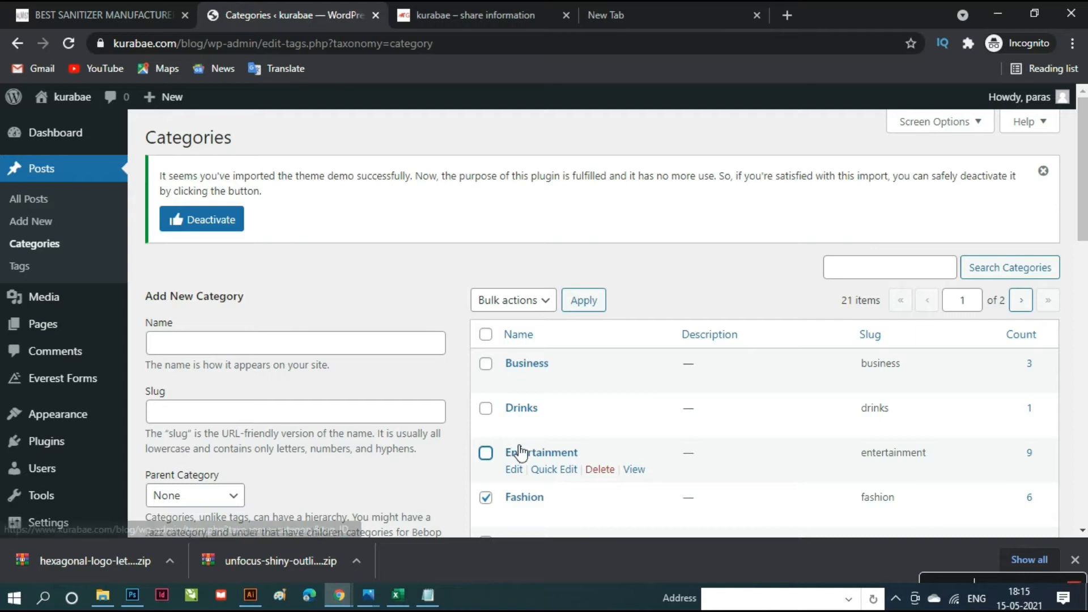
{"action": "scroll", "coordinate": [489, 448], "scroll_direction": "down", "scroll_amount": 1}
{"action": "left_click", "coordinate": [486, 418]}
{"action": "left_click", "coordinate": [486, 462]}
{"action": "left_click", "coordinate": [486, 507]}
{"action": "scroll", "coordinate": [561, 456], "scroll_direction": "down", "scroll_amount": 2}
{"action": "left_click", "coordinate": [486, 392]}
{"action": "scroll", "coordinate": [544, 439], "scroll_direction": "down", "scroll_amount": 4}
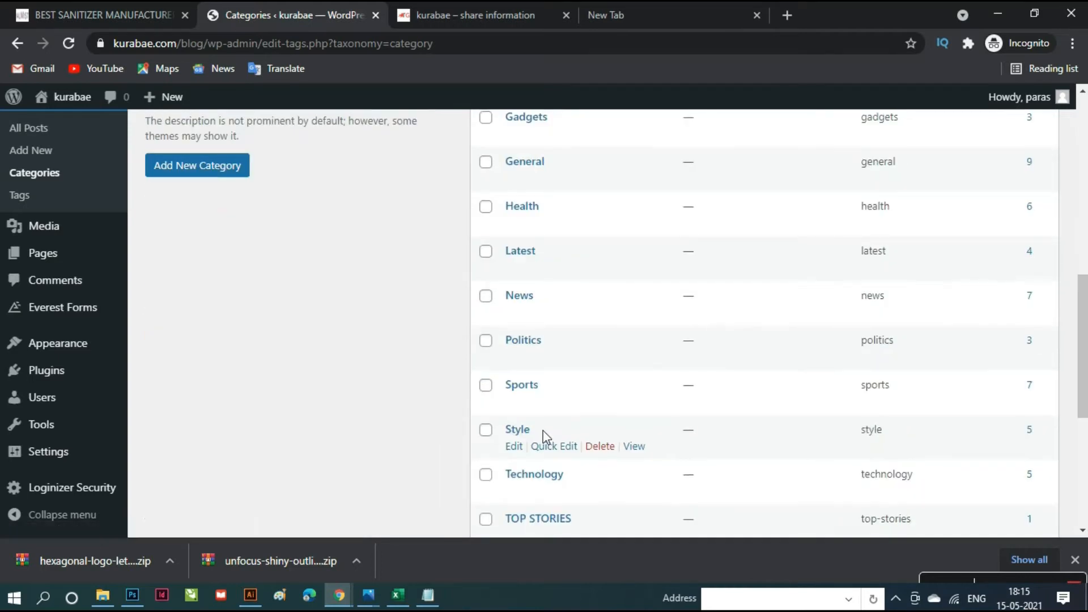
{"action": "scroll", "coordinate": [544, 436], "scroll_direction": "down", "scroll_amount": 4}
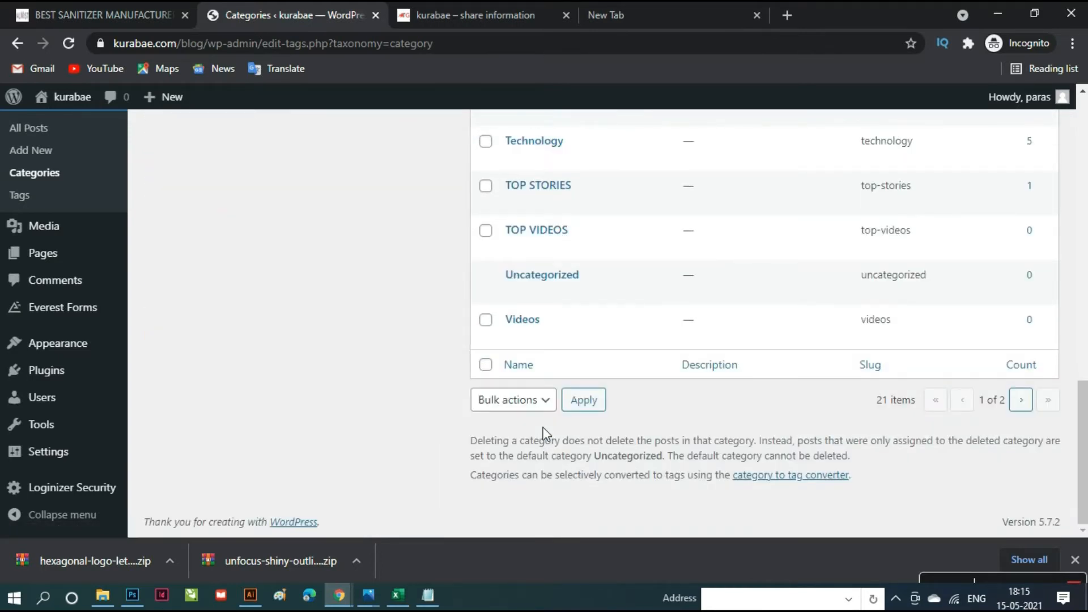
{"action": "scroll", "coordinate": [544, 434], "scroll_direction": "up", "scroll_amount": 10}
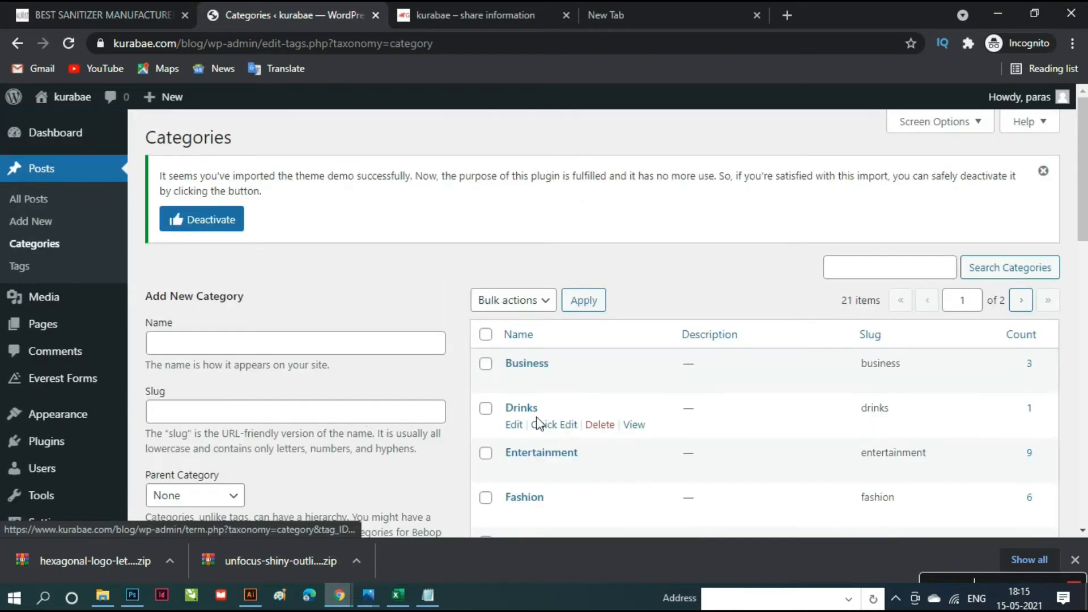
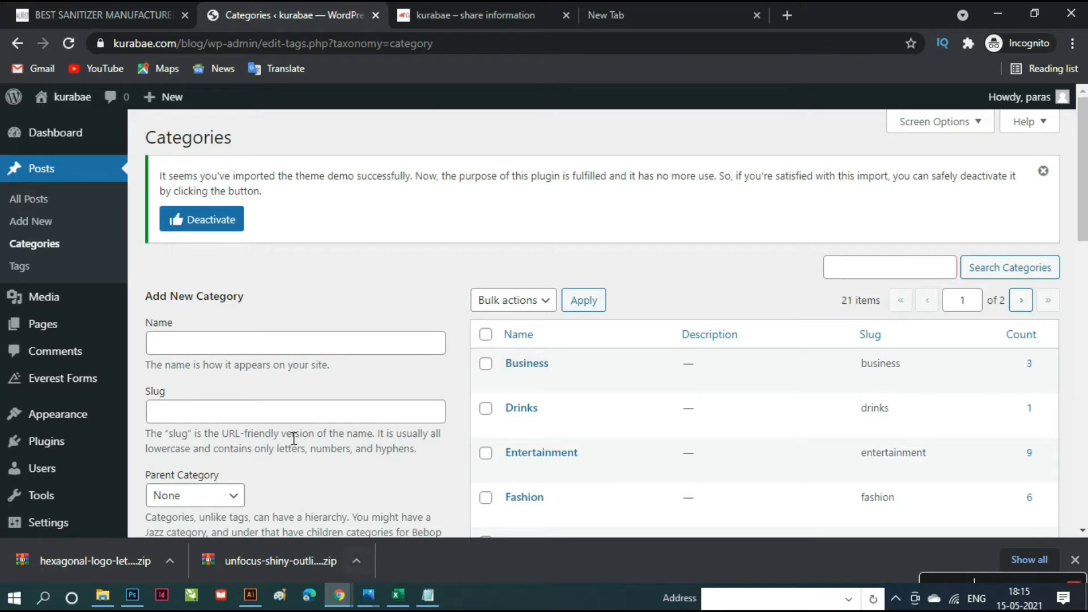
- Select the 'Digital Marketing' entry in cell G20 of the Kurabae spreadsheet for copying
{"action": "left_click", "coordinate": [405, 605]}
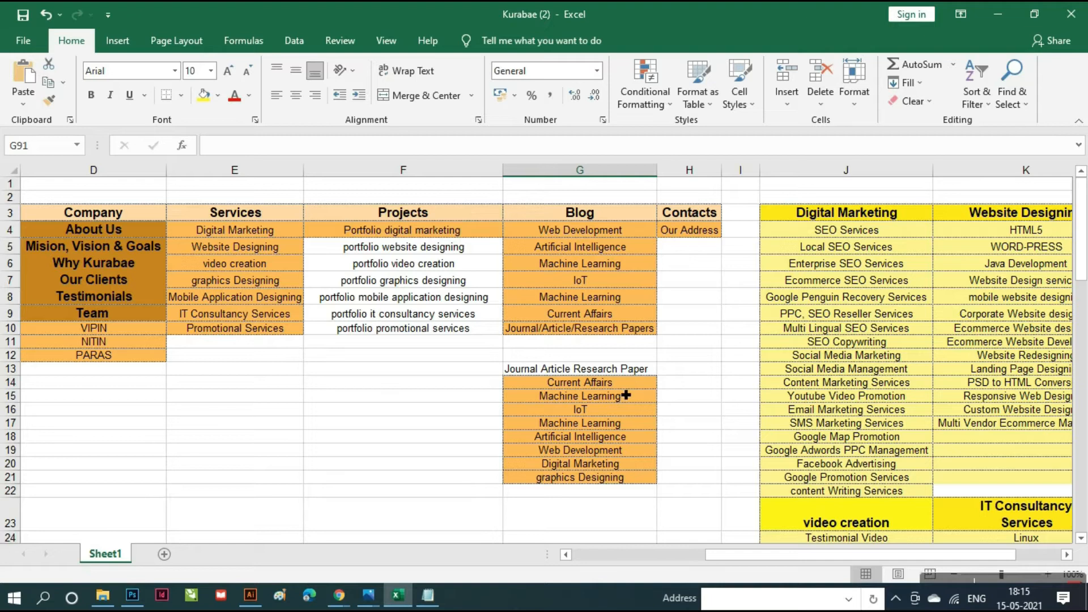
{"action": "scroll", "coordinate": [626, 396], "scroll_direction": "down", "scroll_amount": 1}
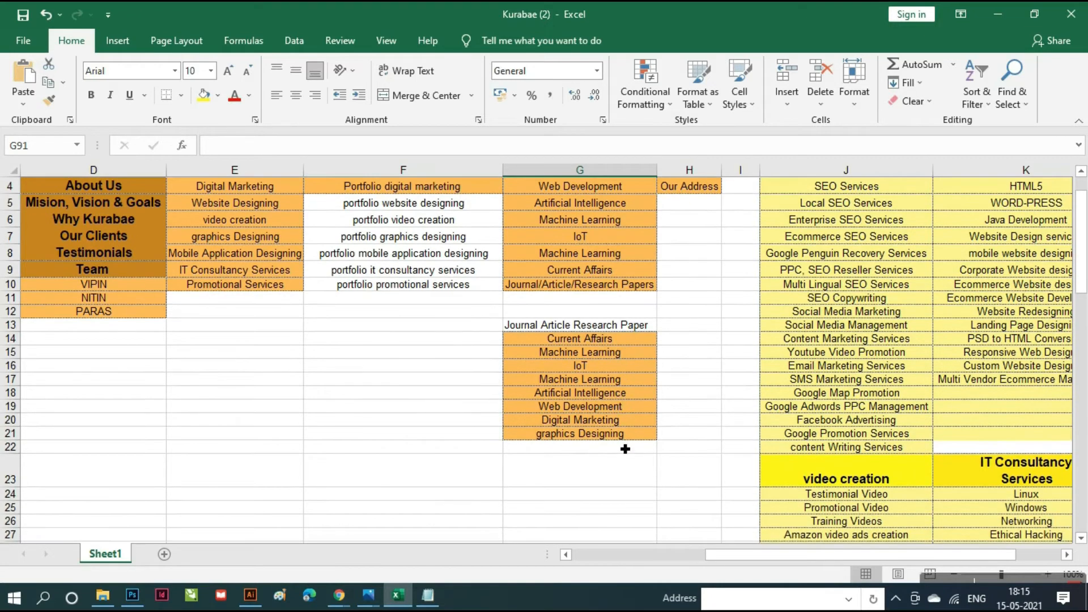
{"action": "left_click", "coordinate": [625, 422]}
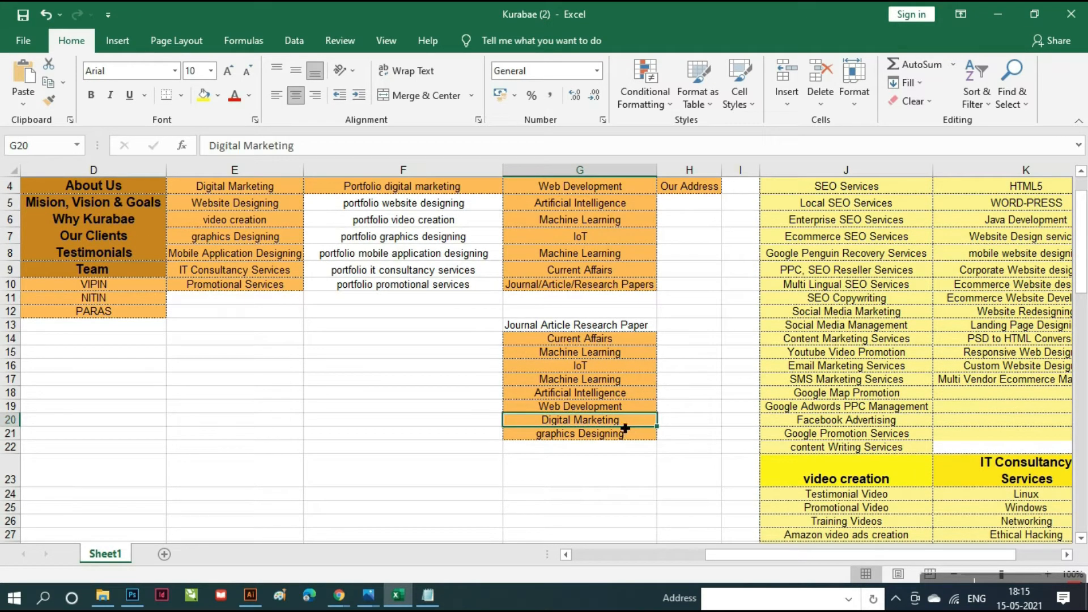
{"action": "triple_click", "coordinate": [624, 424]}
{"action": "key", "text": "ctrl+c"}
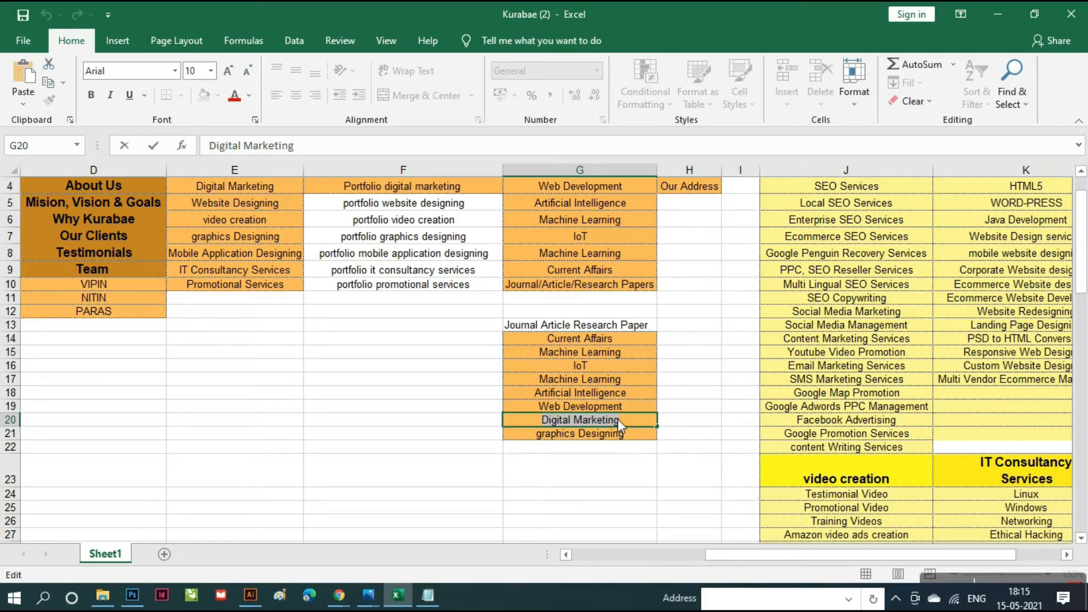
- Paste 'Digital Marketing' as the category name and add it as a new WordPress category
{"action": "key", "text": "alt+Tab"}
{"action": "left_click", "coordinate": [364, 353]}
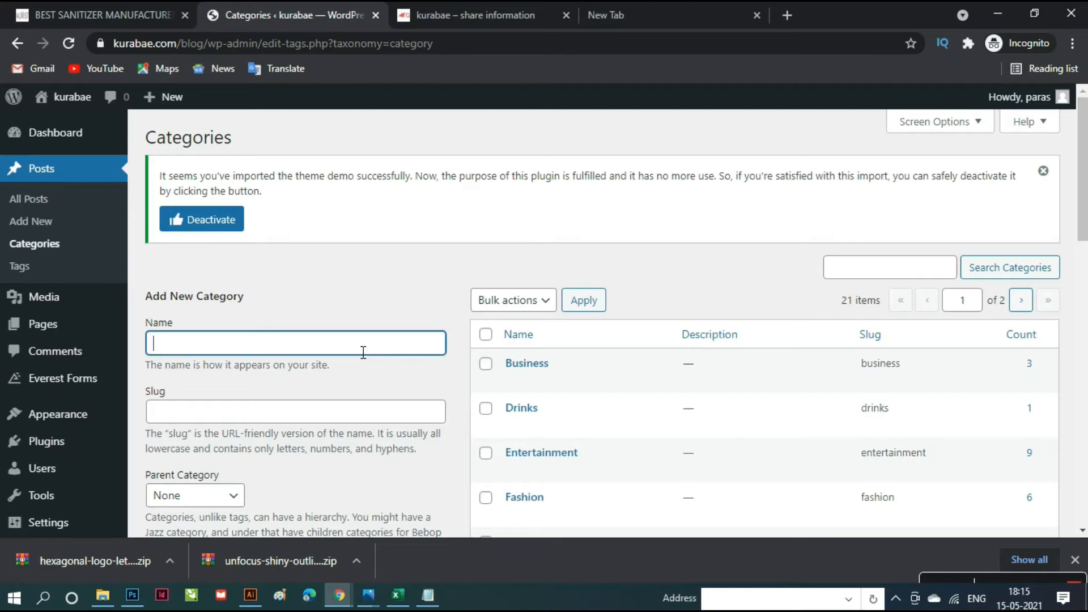
{"action": "key", "text": "ctrl+v"}
{"action": "scroll", "coordinate": [363, 357], "scroll_direction": "down", "scroll_amount": 6}
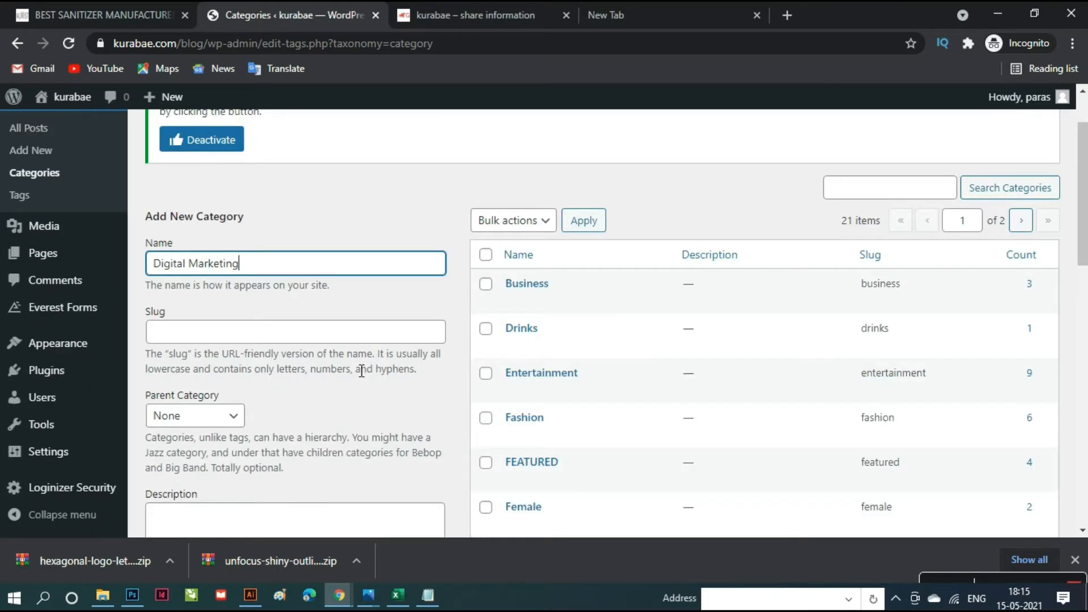
{"action": "scroll", "coordinate": [361, 371], "scroll_direction": "up", "scroll_amount": 2}
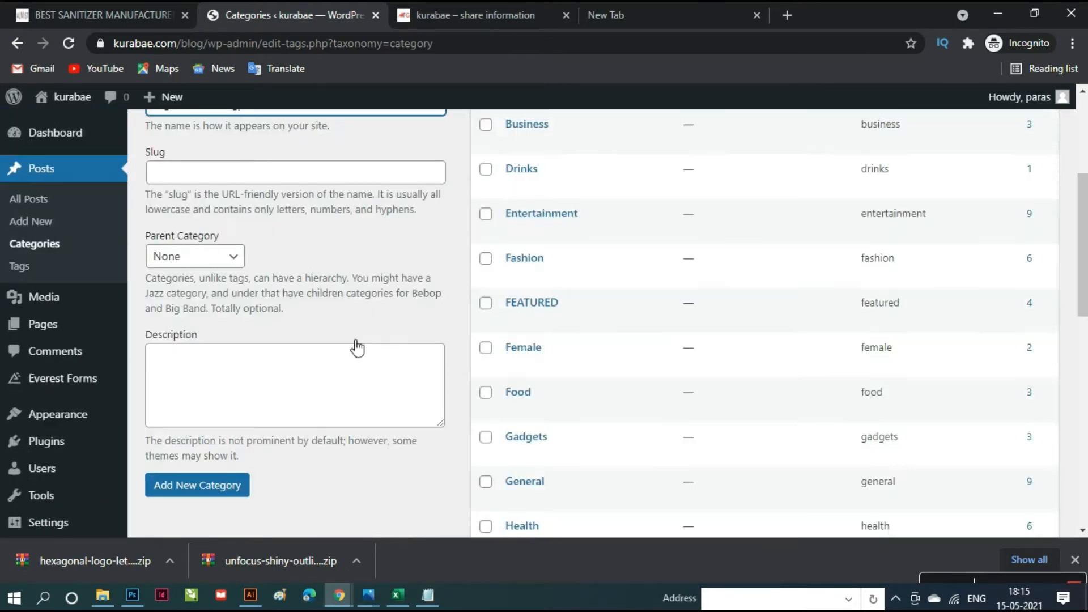
{"action": "key", "text": "Tab"}
{"action": "key", "text": "Tab"}
{"action": "scroll", "coordinate": [370, 377], "scroll_direction": "up", "scroll_amount": 2}
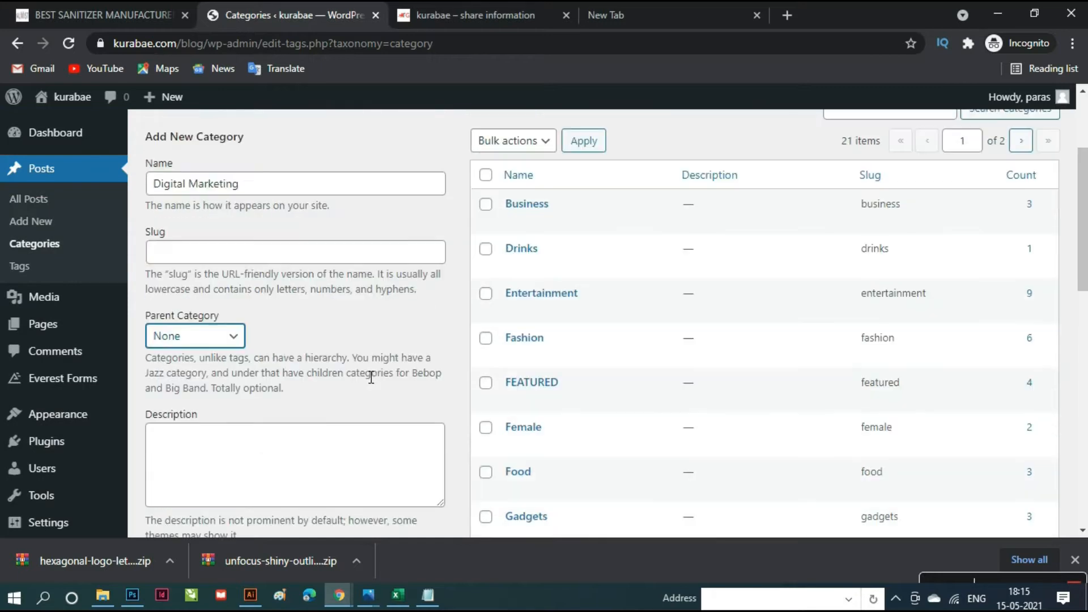
{"action": "scroll", "coordinate": [371, 378], "scroll_direction": "down", "scroll_amount": 6}
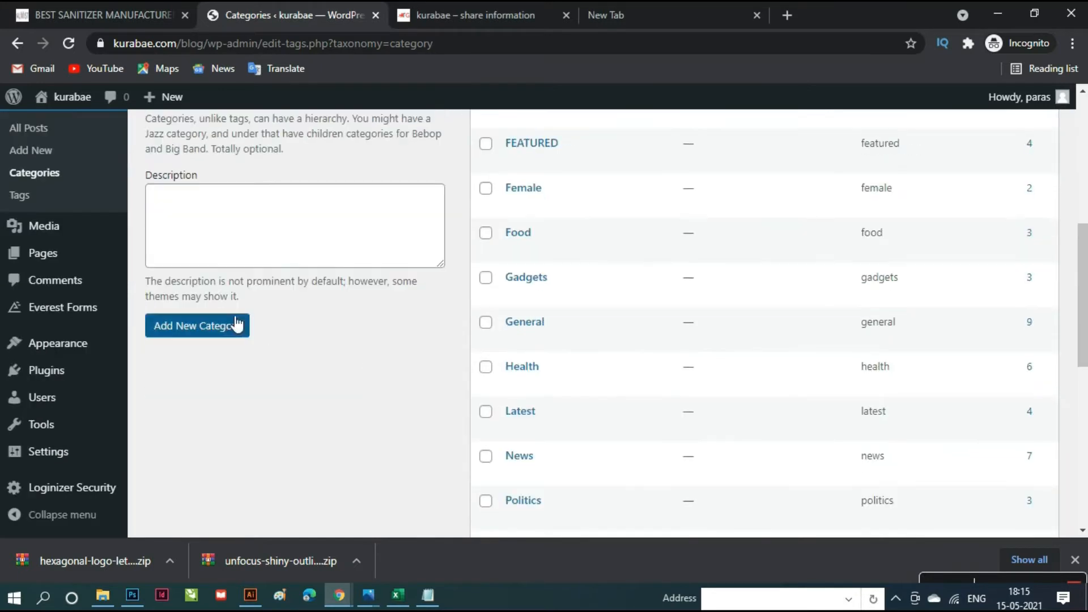
{"action": "left_click", "coordinate": [216, 338]}
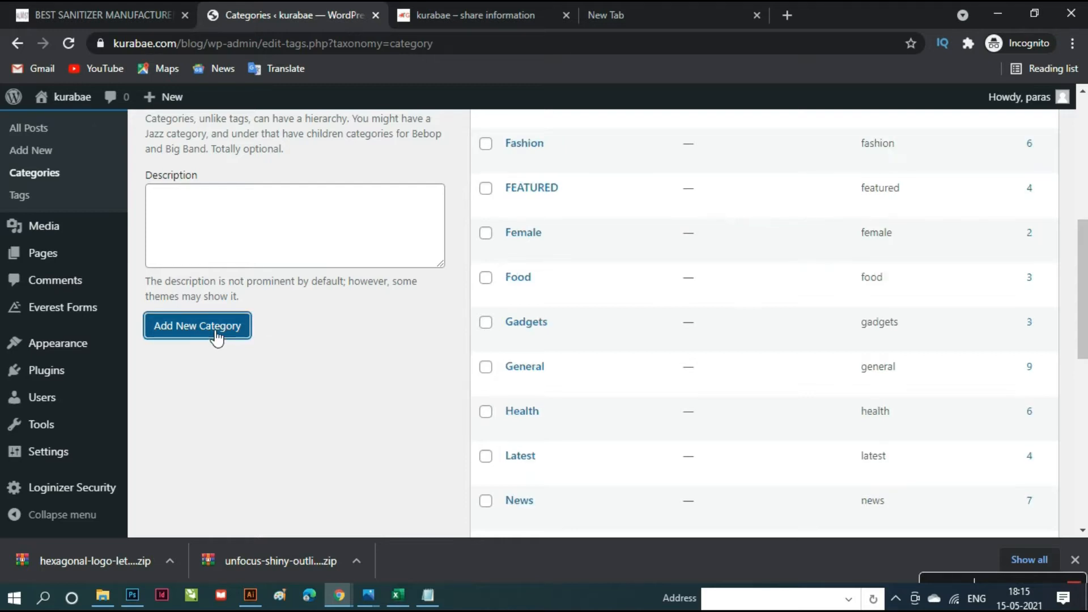
{"action": "scroll", "coordinate": [634, 414], "scroll_direction": "up", "scroll_amount": 5}
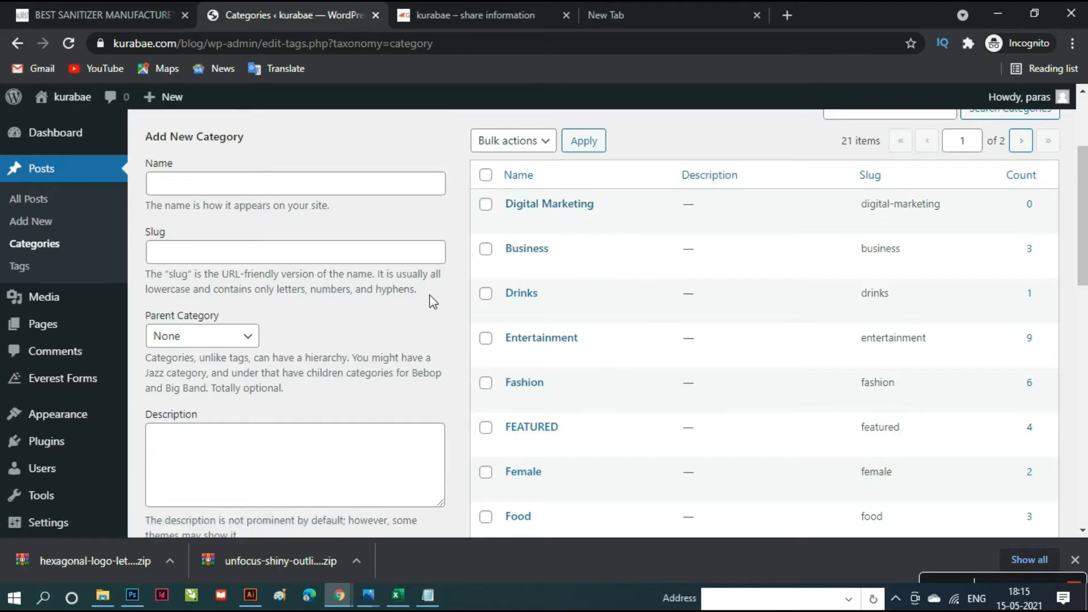
{"action": "key", "text": "alt+Tab"}
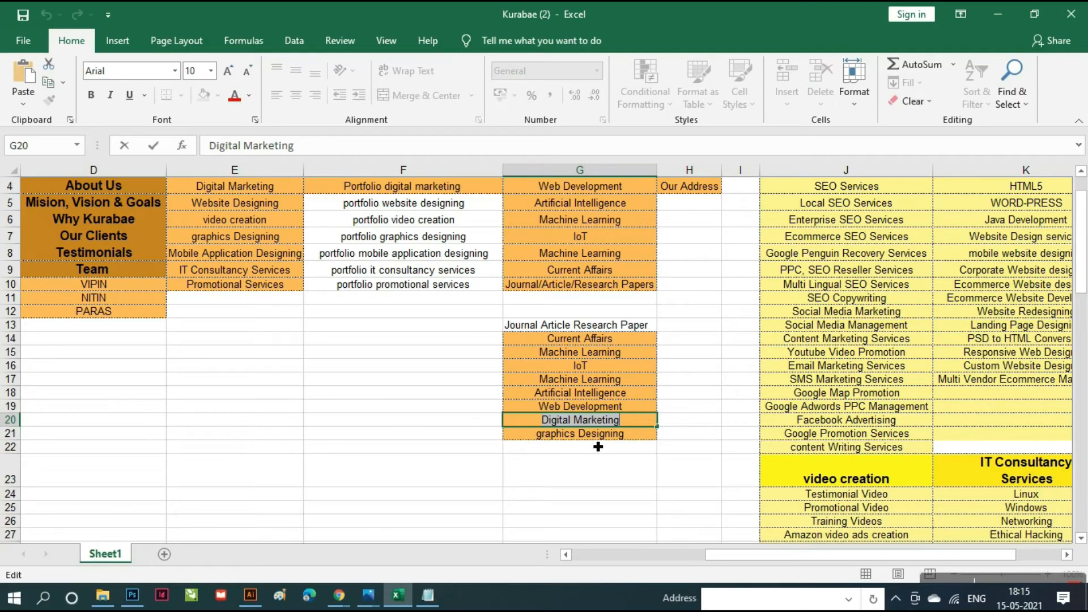
- Add 'Web Development', copied from cell G19, as a new category
{"action": "left_click", "coordinate": [595, 412]}
{"action": "key", "text": "F2"}
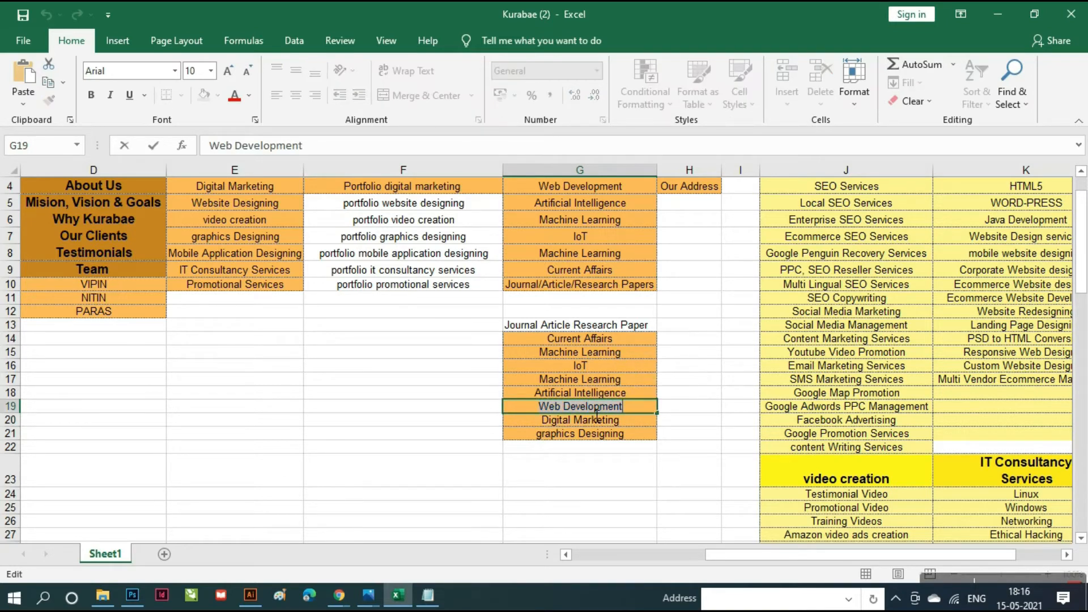
{"action": "key", "text": "alt+Tab"}
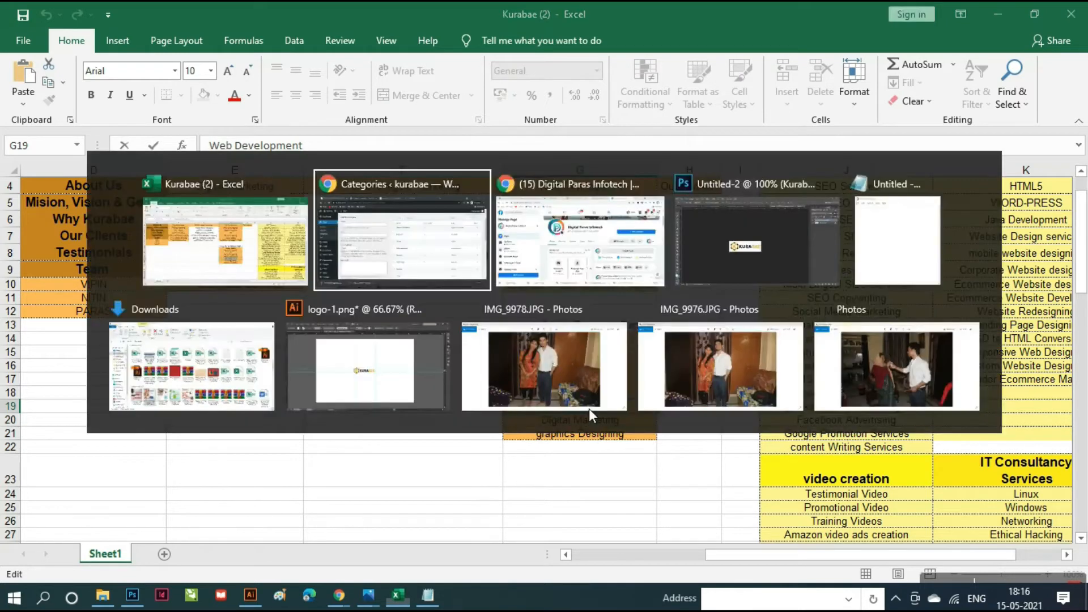
{"action": "left_click", "coordinate": [314, 189]}
{"action": "type", "text": "Web Development"}
{"action": "scroll", "coordinate": [296, 316], "scroll_direction": "down", "scroll_amount": 3}
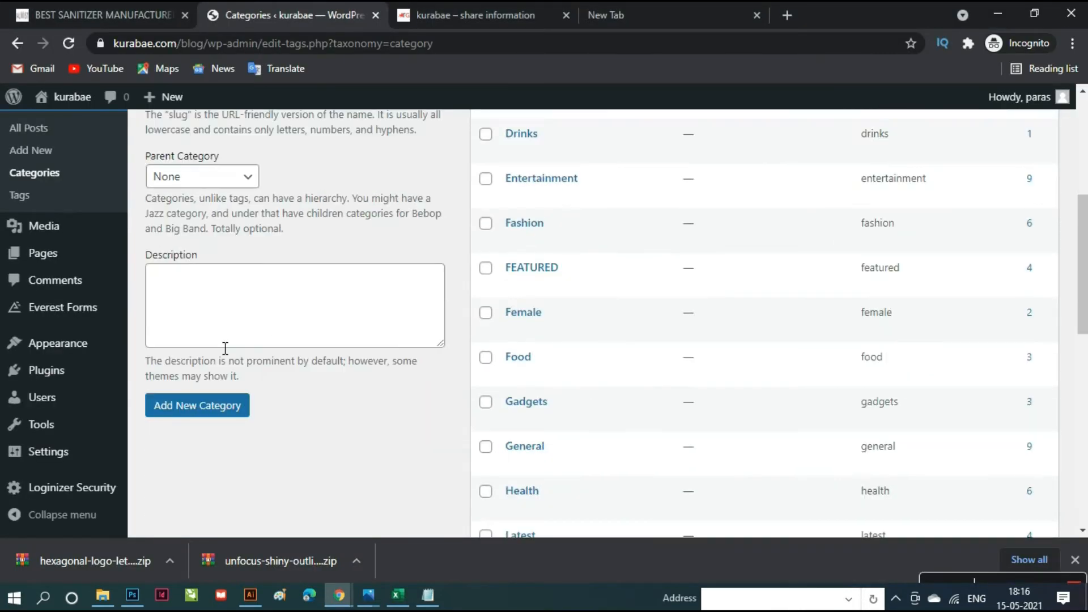
{"action": "left_click", "coordinate": [195, 406]}
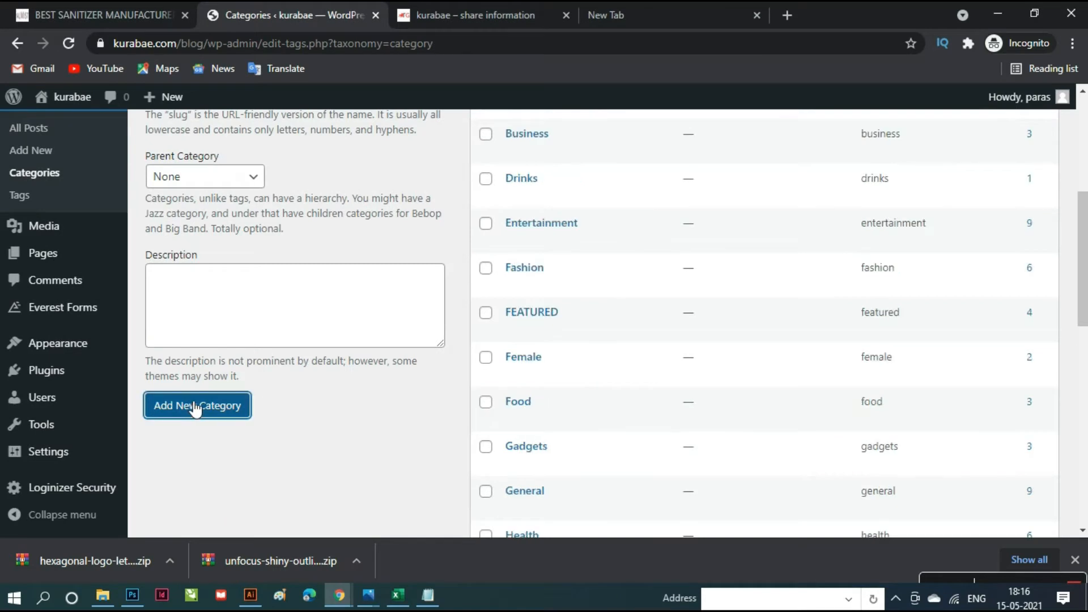
- Add 'Graphics Designing' from cell G21 as a category, capitalising its leading G
{"action": "key", "text": "alt+Tab"}
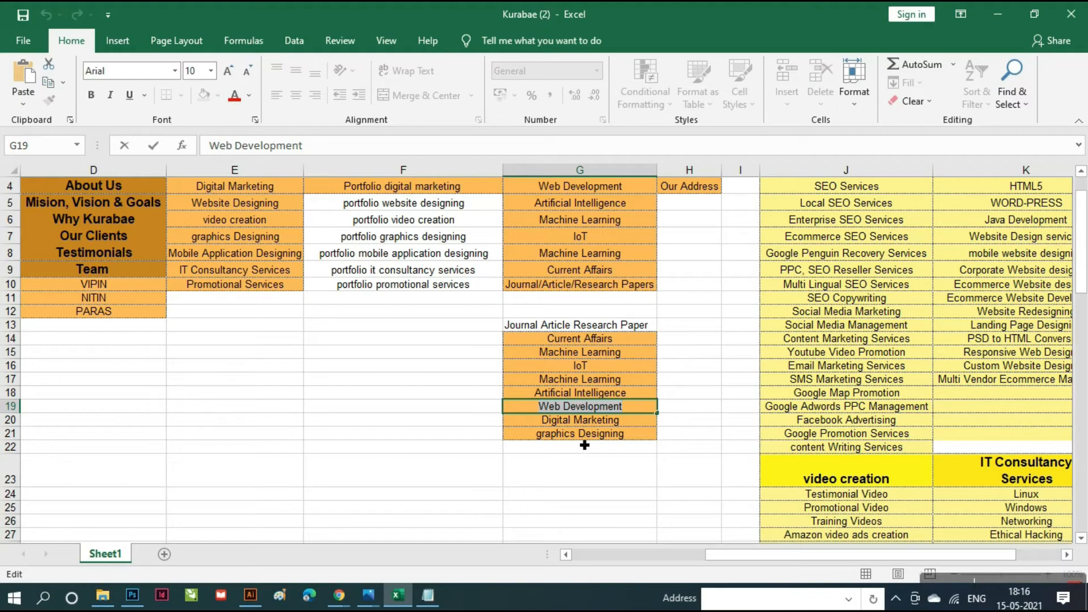
{"action": "left_click", "coordinate": [582, 439]}
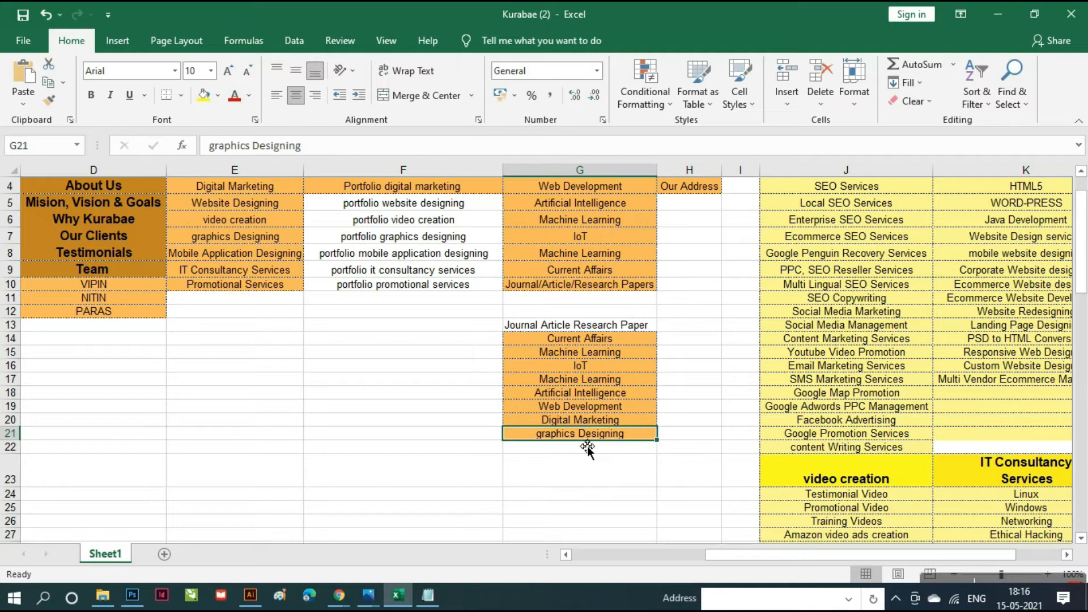
{"action": "double_click", "coordinate": [589, 443]}
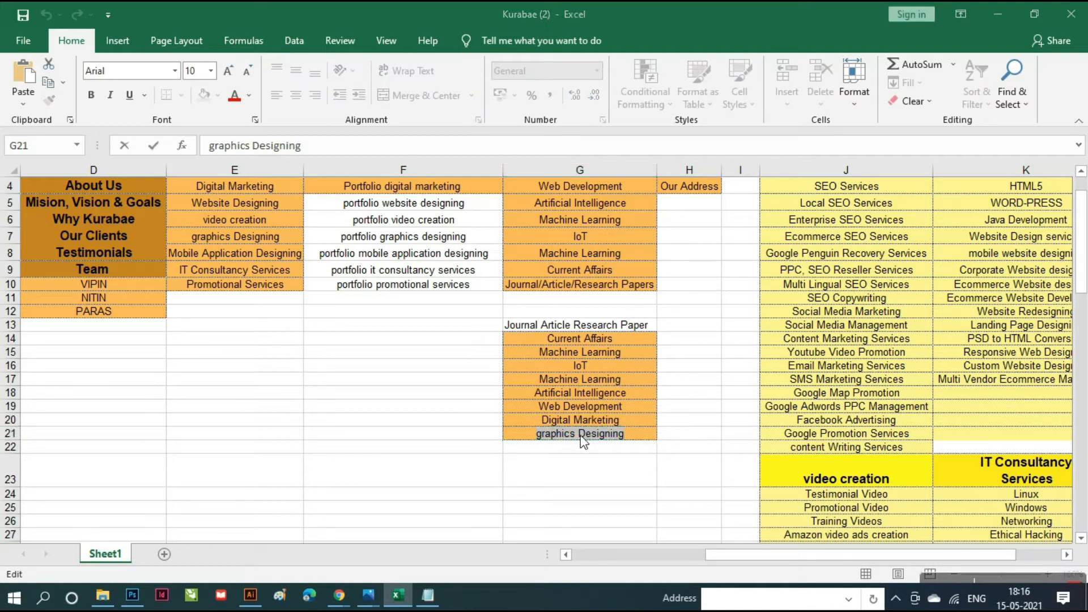
{"action": "key", "text": "alt+Tab"}
{"action": "scroll", "coordinate": [398, 364], "scroll_direction": "up", "scroll_amount": 3}
{"action": "left_click", "coordinate": [360, 263]}
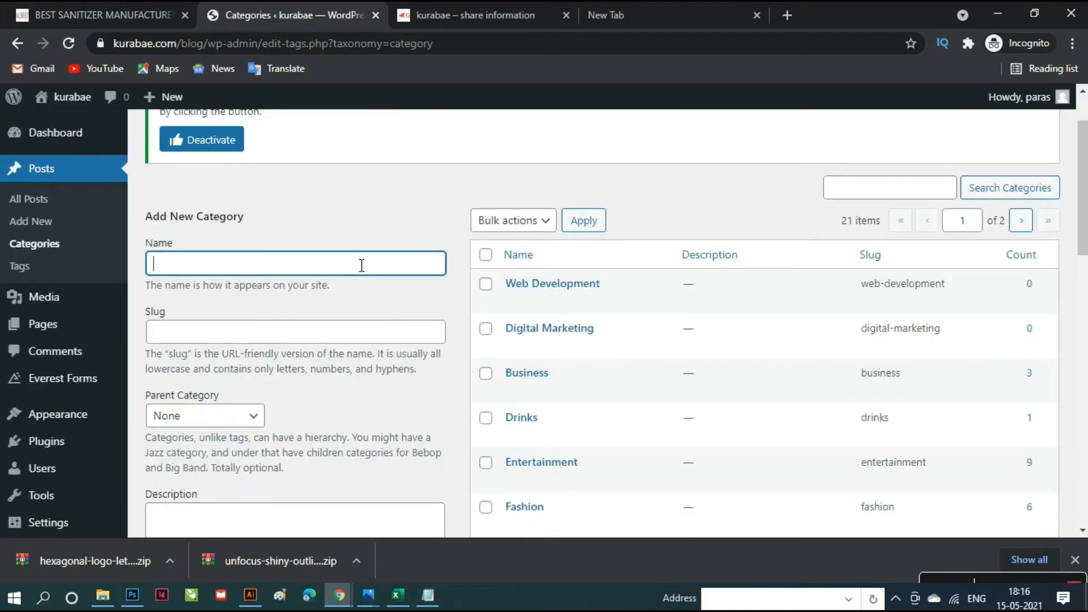
{"action": "type", "text": "graphics Designing"}
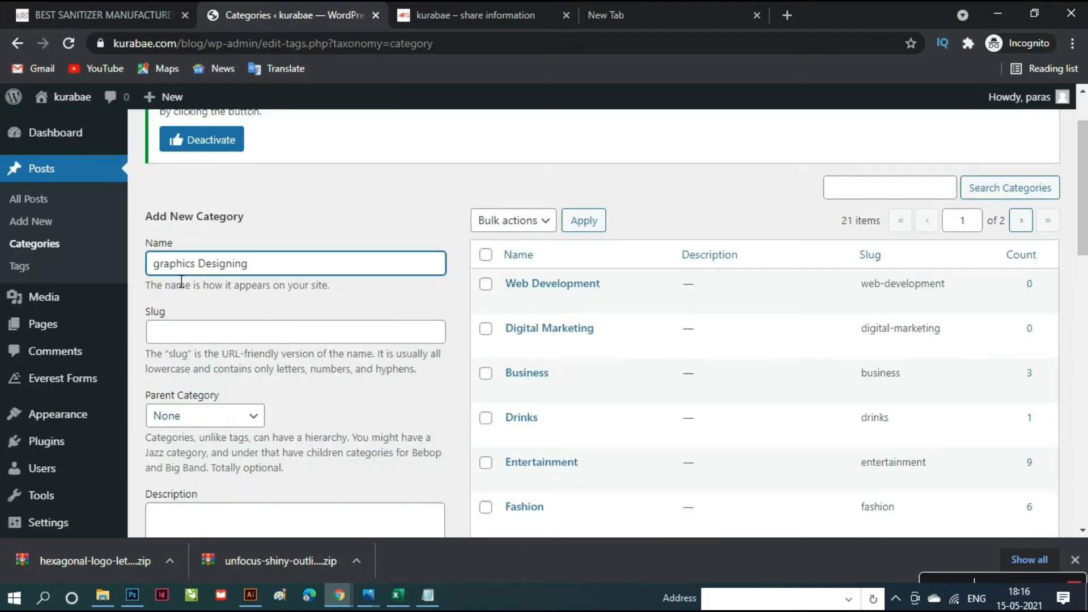
{"action": "key", "text": "Home"}
{"action": "key", "text": "Delete"}
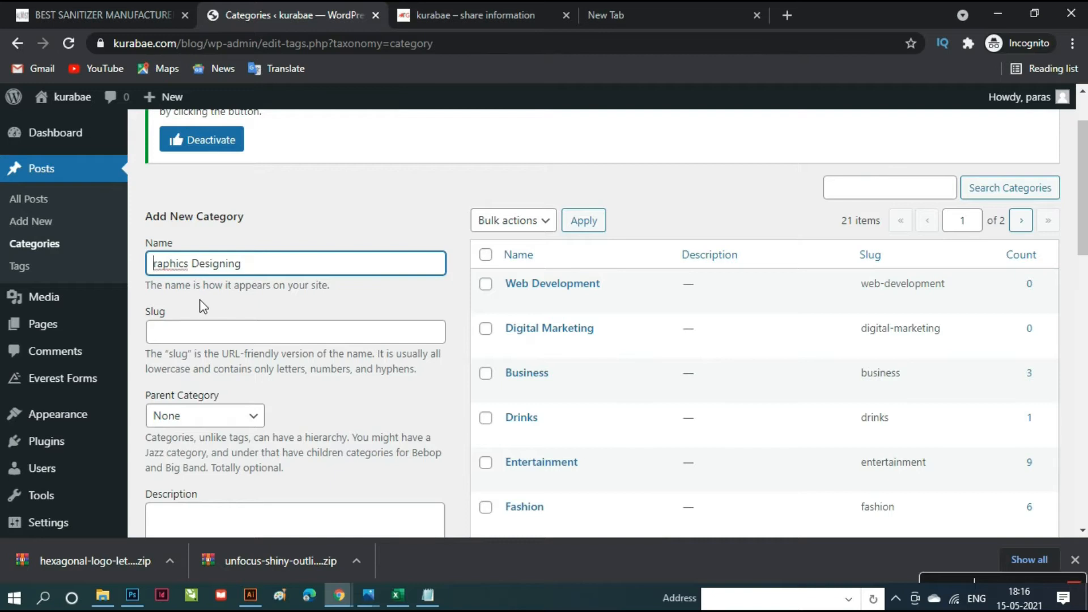
{"action": "type", "text": "G"}
{"action": "scroll", "coordinate": [303, 414], "scroll_direction": "down", "scroll_amount": 4}
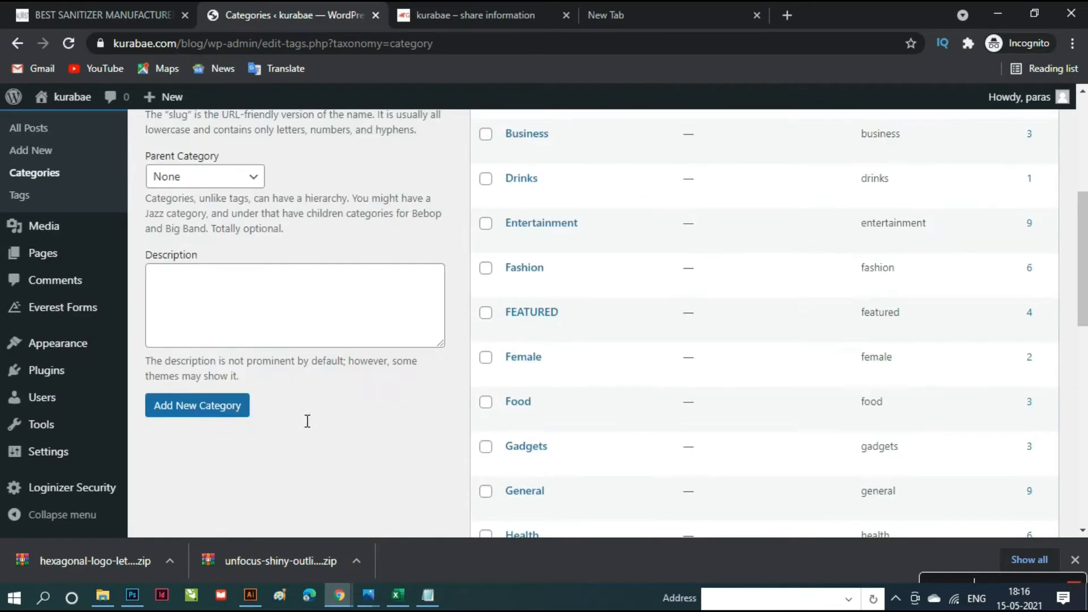
{"action": "left_click", "coordinate": [209, 418]}
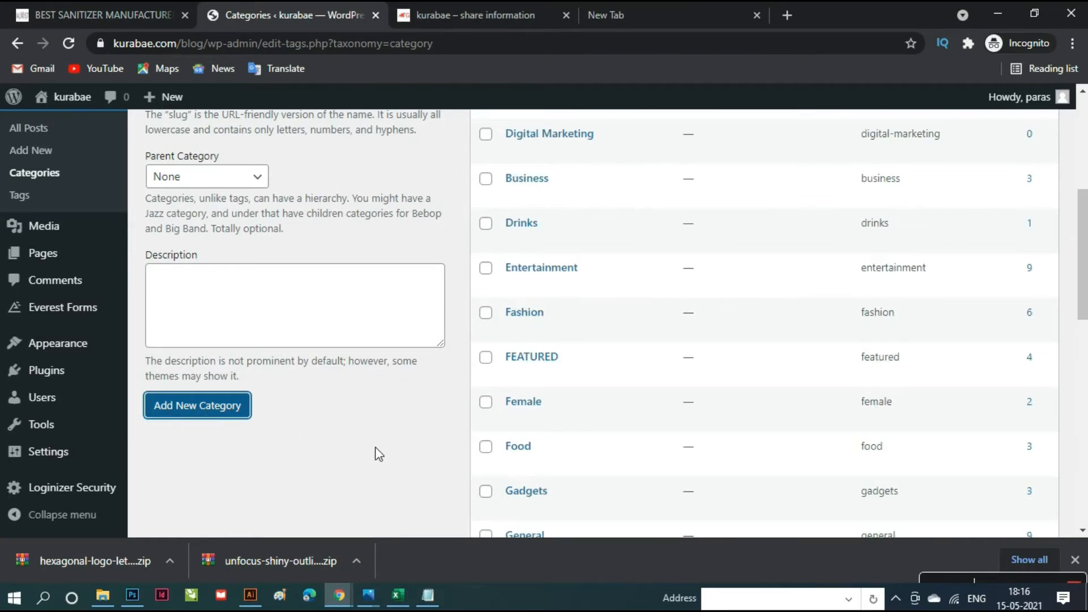
{"action": "scroll", "coordinate": [379, 453], "scroll_direction": "up", "scroll_amount": 4}
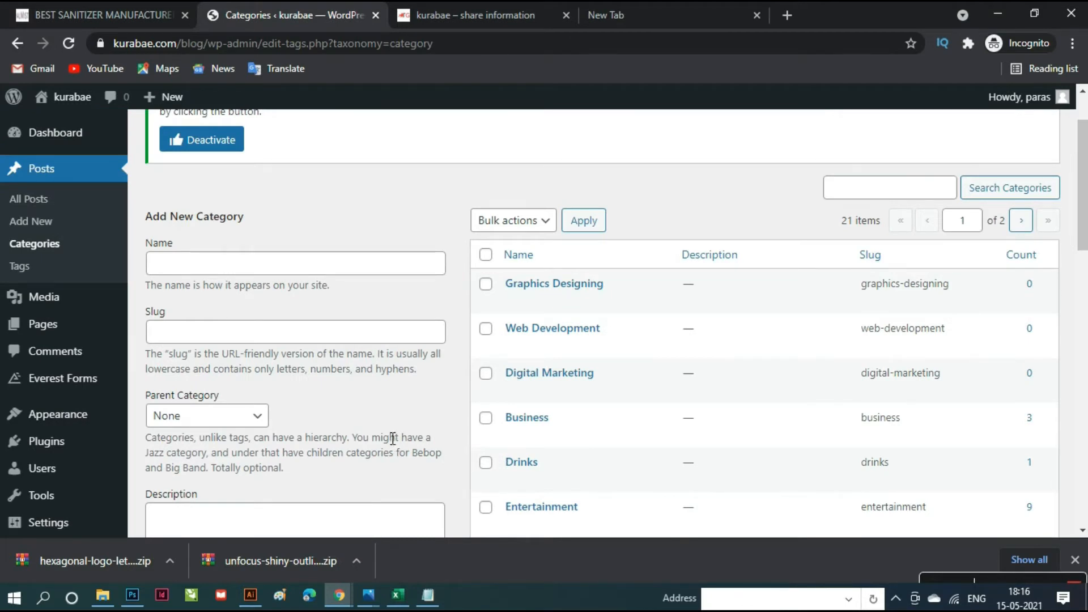
{"action": "left_click", "coordinate": [401, 600]}
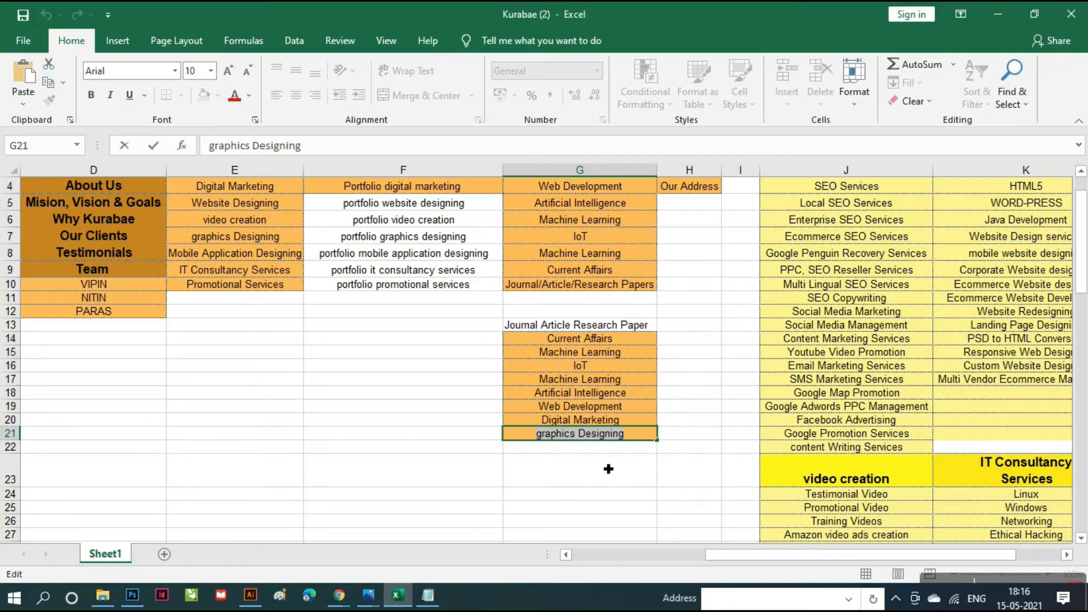
- Add 'Artificial Intelligence', copied from cell G18, as a new category
{"action": "left_click", "coordinate": [592, 396]}
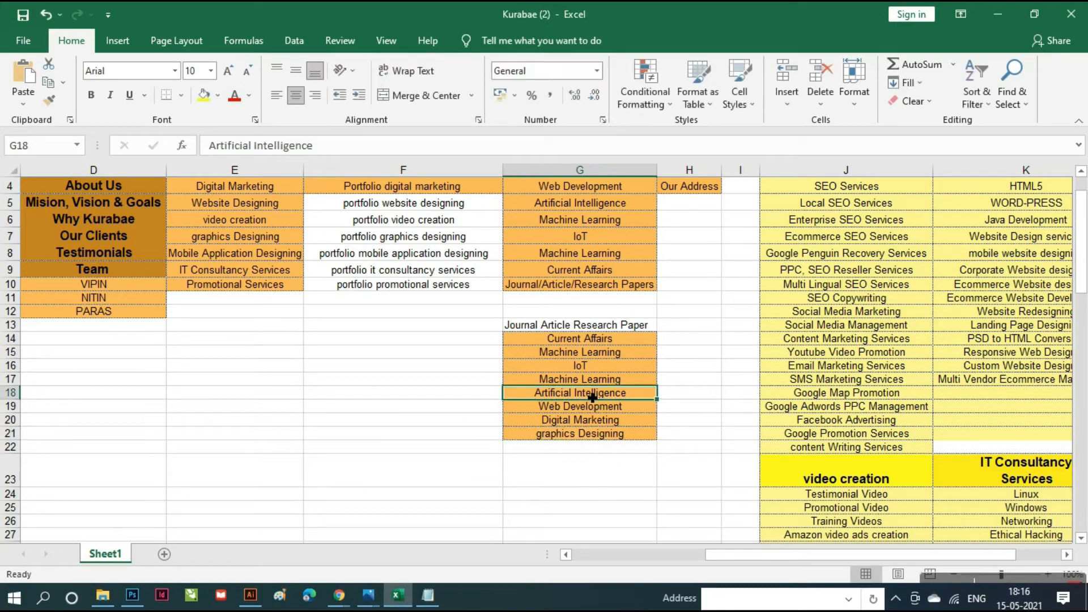
{"action": "double_click", "coordinate": [594, 396]}
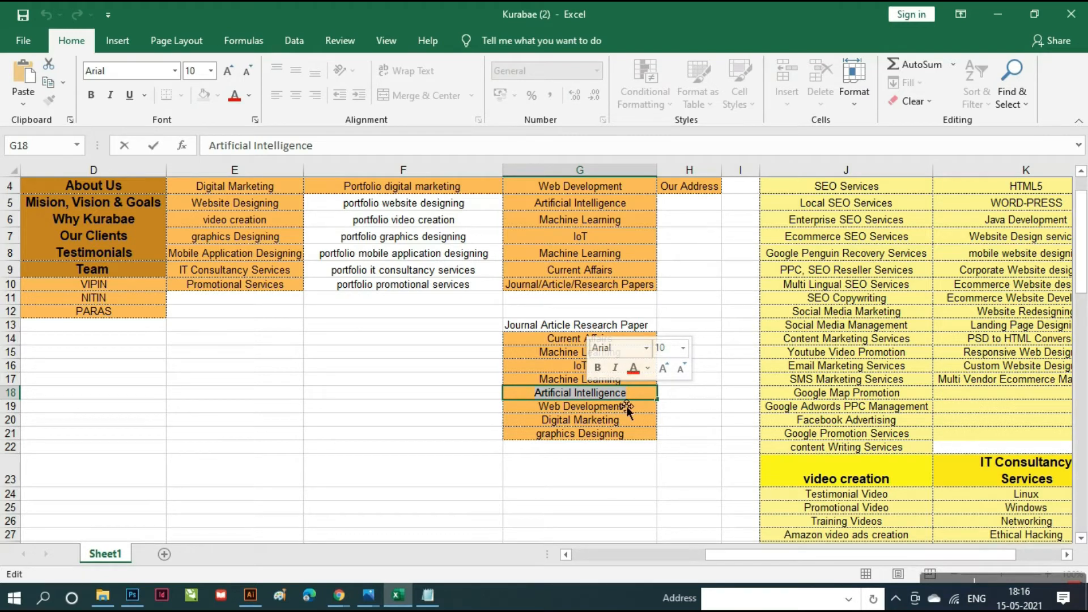
{"action": "key", "text": "alt+Tab"}
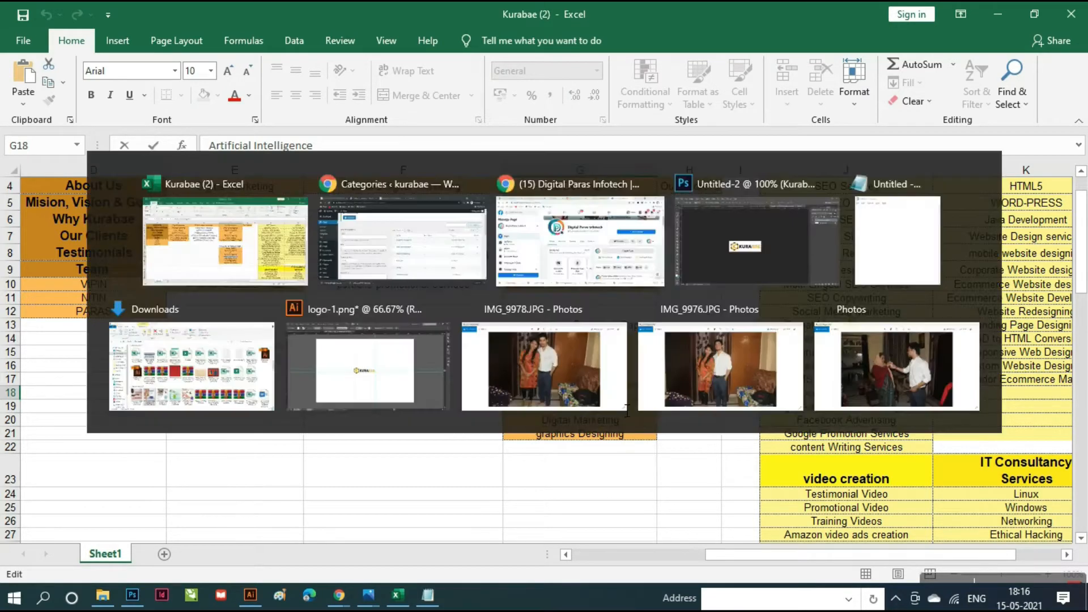
{"action": "left_click", "coordinate": [360, 268]}
{"action": "type", "text": "Artificial Intelligence"}
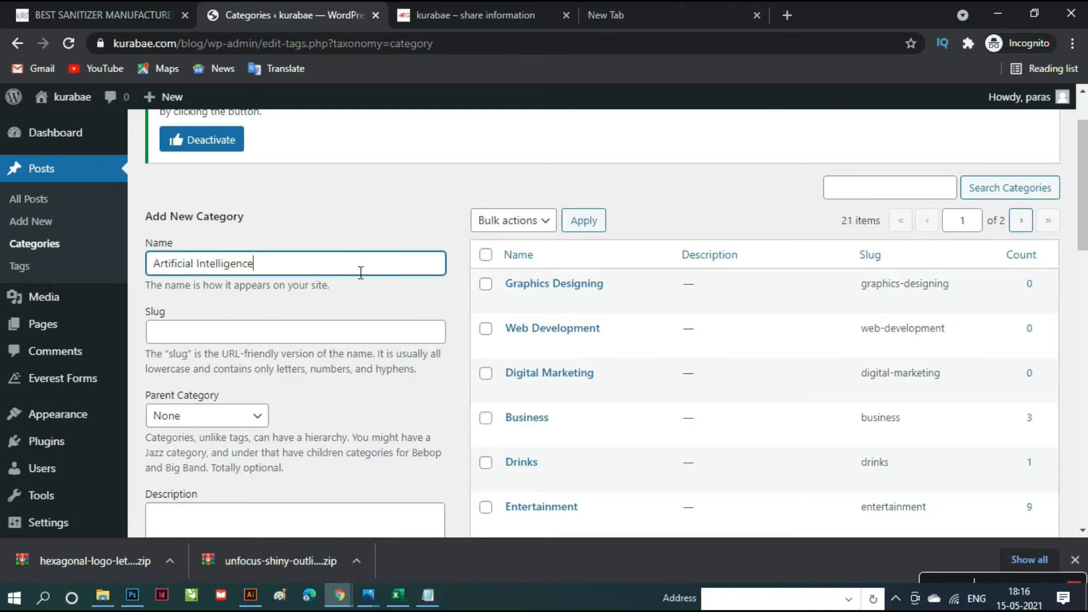
{"action": "scroll", "coordinate": [365, 382], "scroll_direction": "down", "scroll_amount": 8}
{"action": "left_click", "coordinate": [208, 181]}
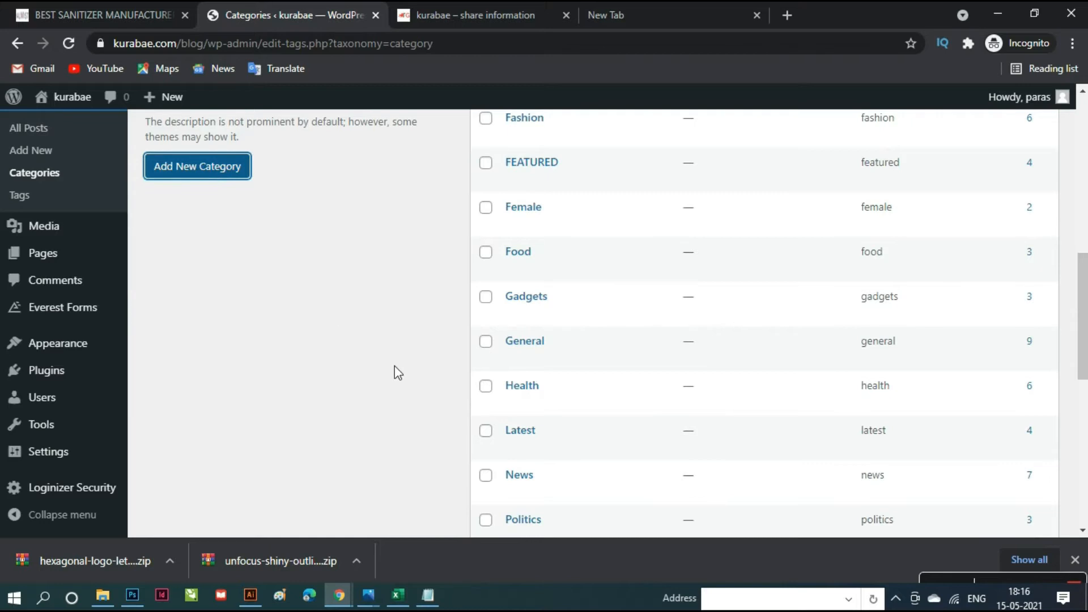
{"action": "scroll", "coordinate": [397, 368], "scroll_direction": "up", "scroll_amount": 6}
{"action": "scroll", "coordinate": [401, 373], "scroll_direction": "up", "scroll_amount": 3}
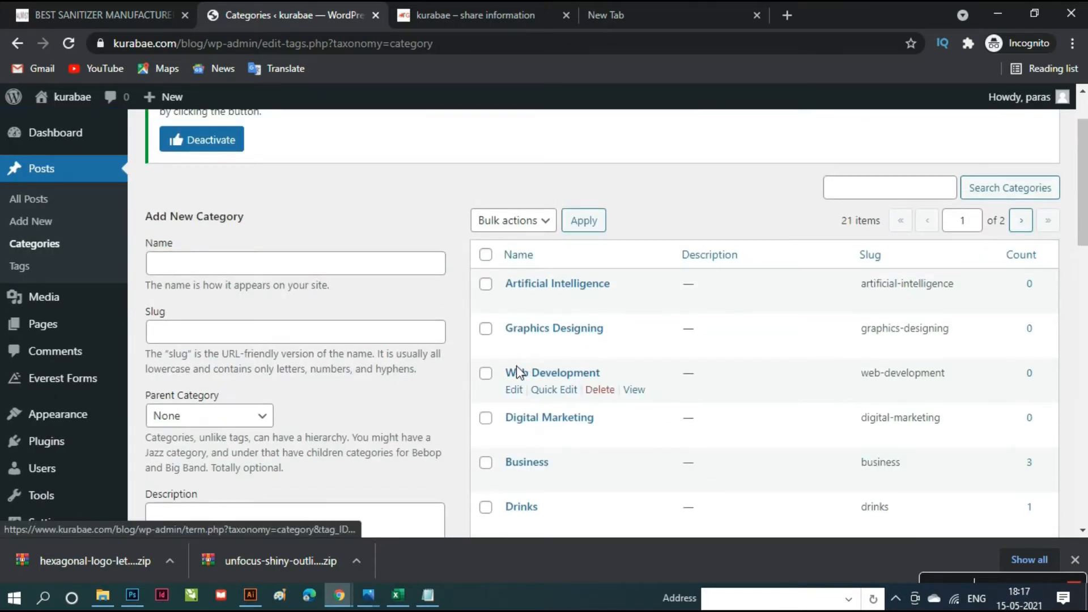
- Add 'Machine Learning', copied from cell G17, as a new category
{"action": "key", "text": "alt+Tab"}
{"action": "left_click", "coordinate": [589, 382]}
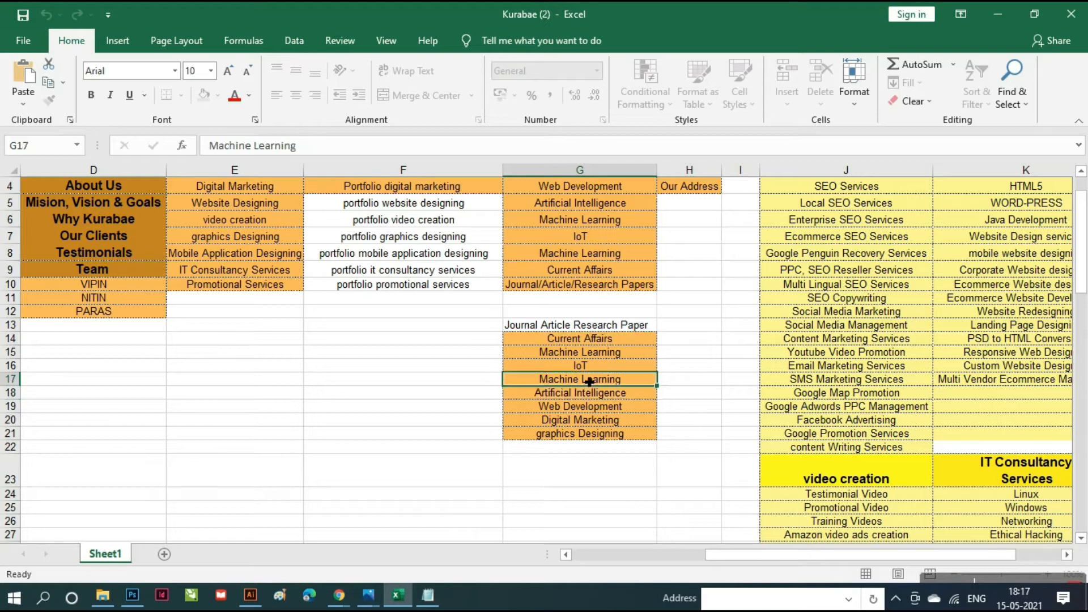
{"action": "double_click", "coordinate": [591, 382]}
{"action": "key", "text": "ctrl+c"}
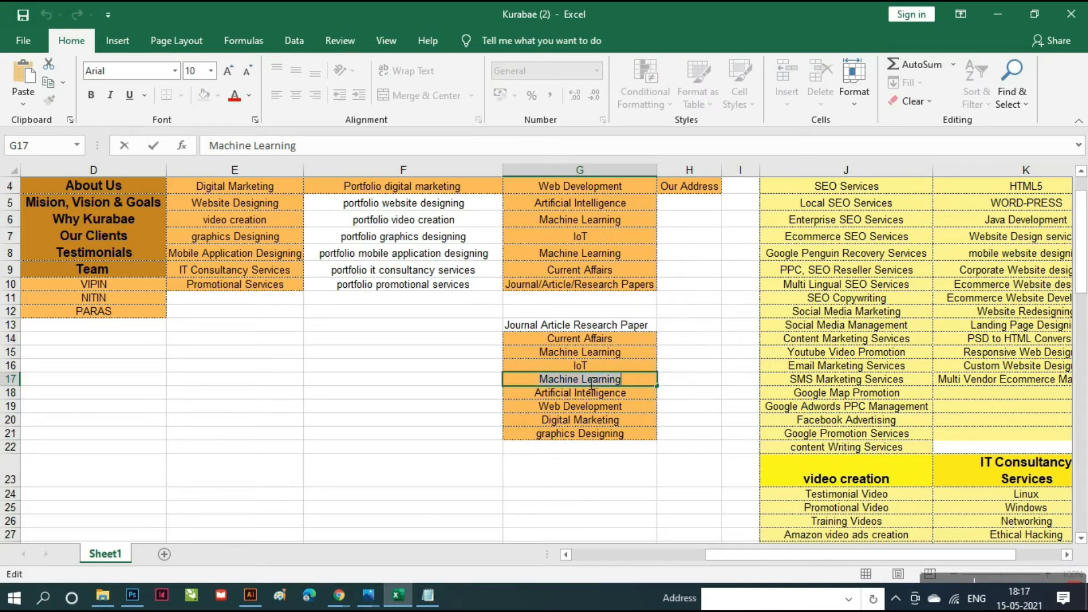
{"action": "key", "text": "alt+Tab"}
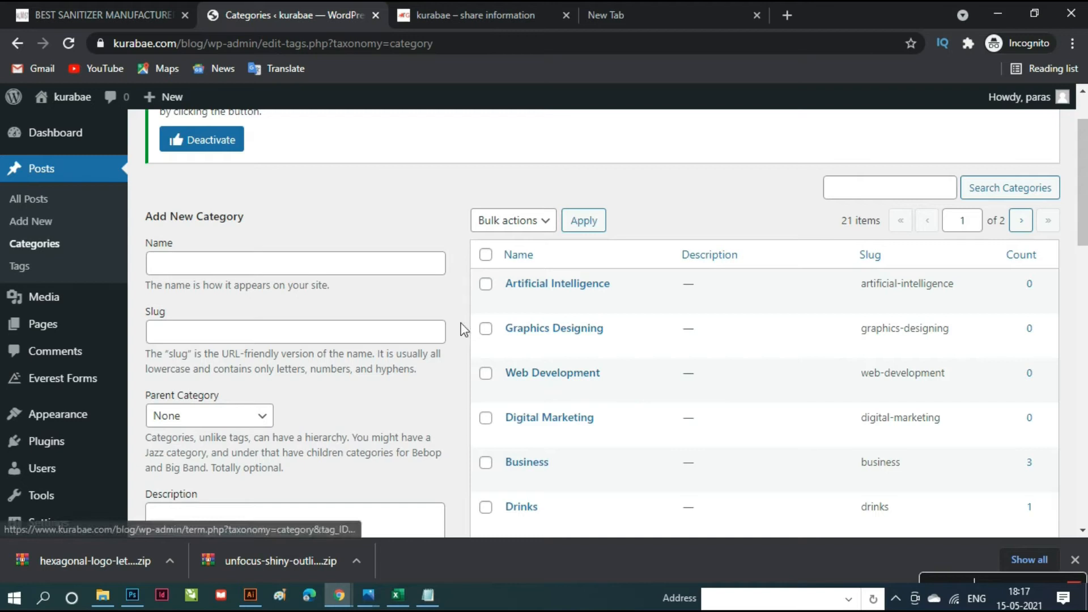
{"action": "left_click", "coordinate": [386, 275]}
{"action": "key", "text": "ctrl+v"}
{"action": "scroll", "coordinate": [372, 277], "scroll_direction": "down", "scroll_amount": 5}
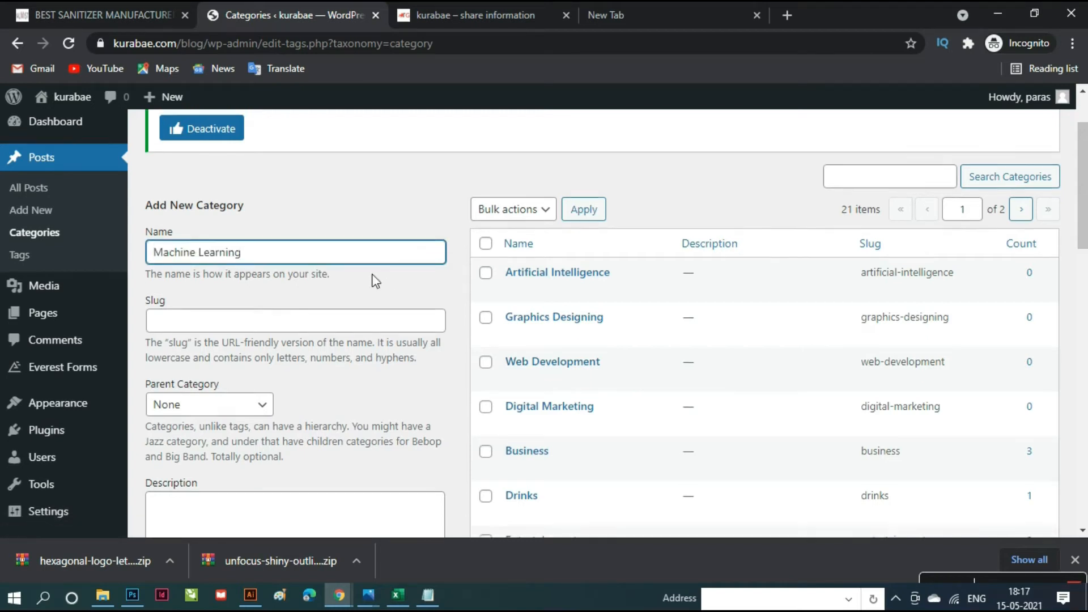
{"action": "left_click", "coordinate": [208, 330]}
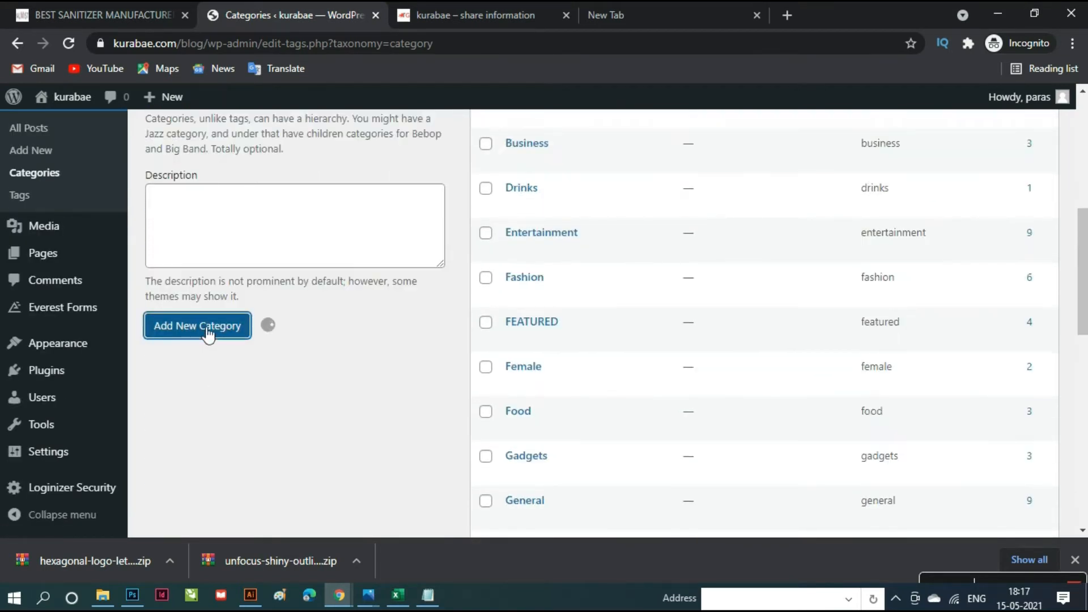
- Add 'IoT', taken from cell G16, as a new category
{"action": "key", "text": "alt+Tab"}
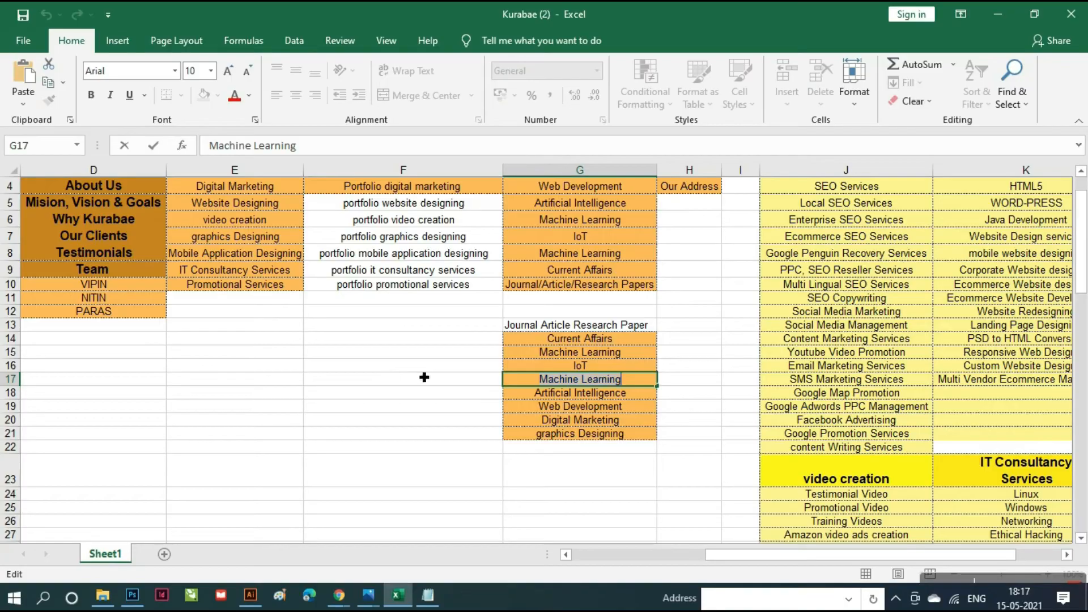
{"action": "double_click", "coordinate": [609, 368]}
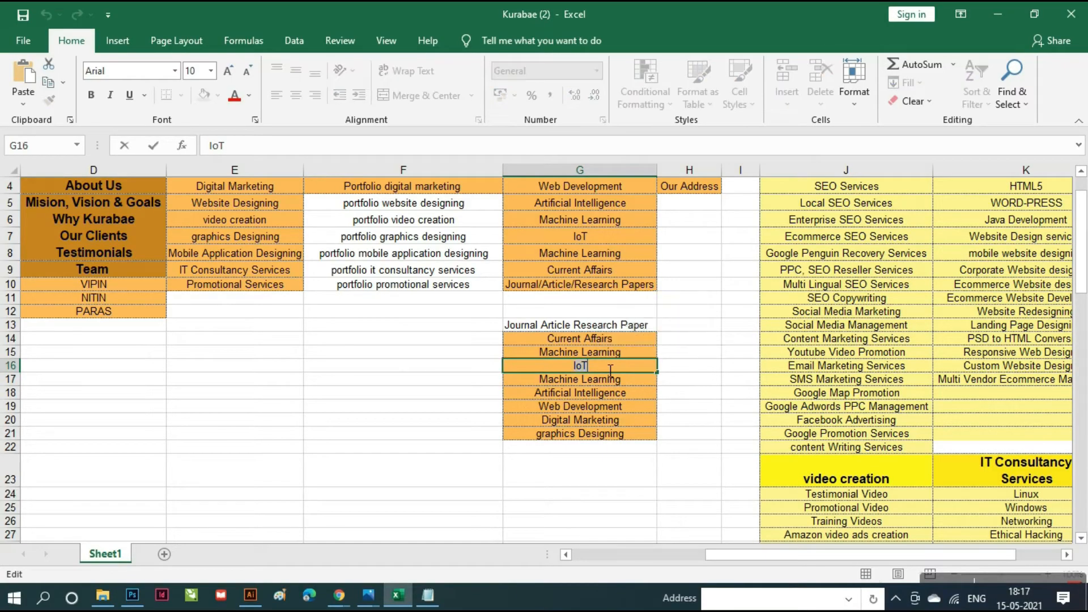
{"action": "key", "text": "alt+Tab"}
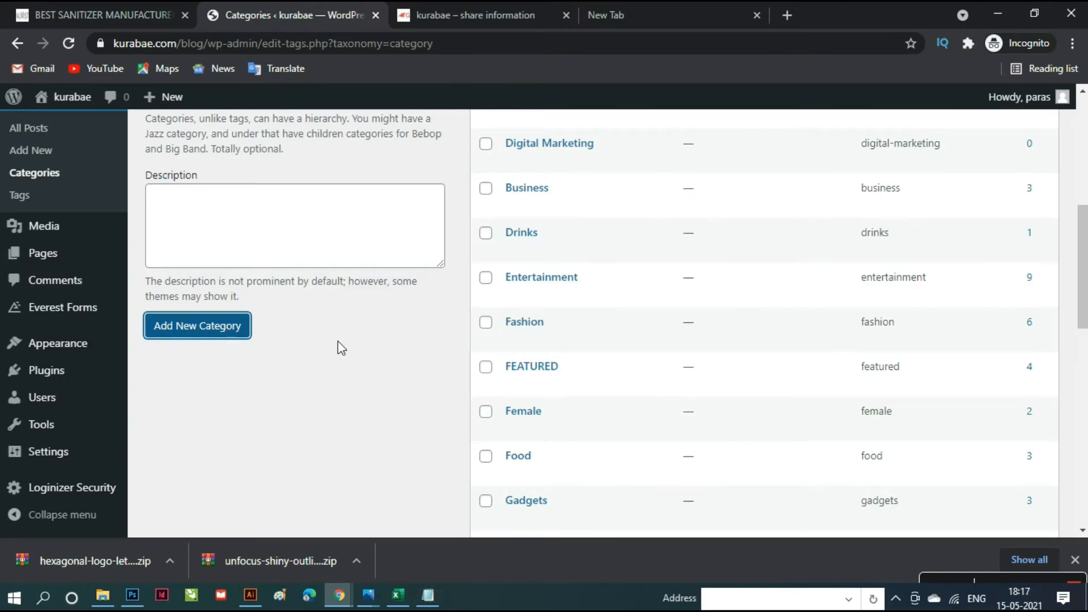
{"action": "scroll", "coordinate": [338, 341], "scroll_direction": "up", "scroll_amount": 3}
{"action": "scroll", "coordinate": [352, 344], "scroll_direction": "up", "scroll_amount": 3}
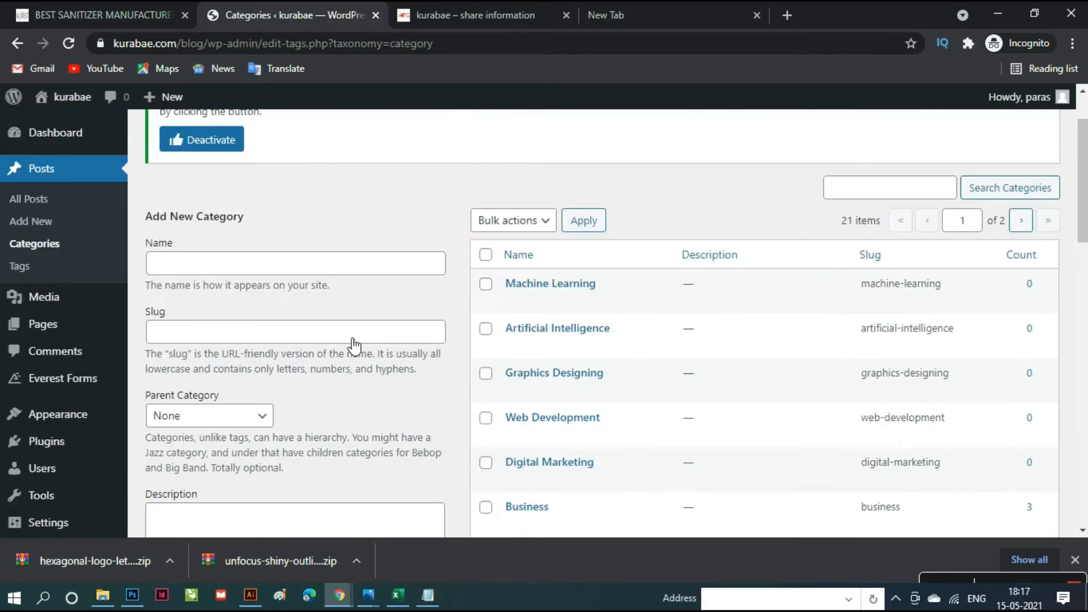
{"action": "left_click", "coordinate": [332, 269]}
{"action": "type", "text": "IoT"}
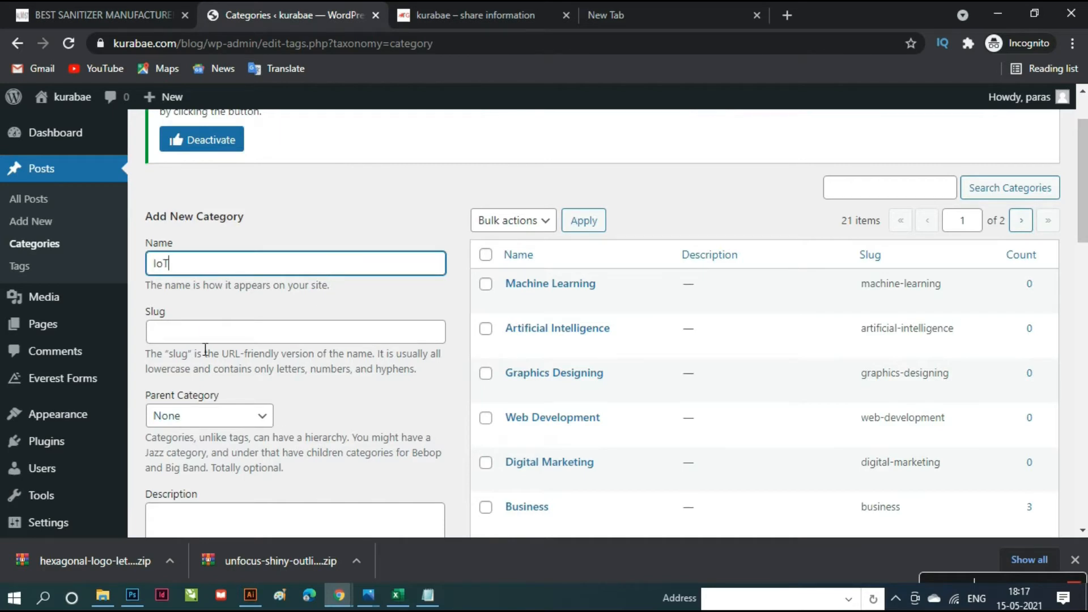
{"action": "scroll", "coordinate": [330, 456], "scroll_direction": "down", "scroll_amount": 2}
{"action": "scroll", "coordinate": [330, 457], "scroll_direction": "down", "scroll_amount": 2}
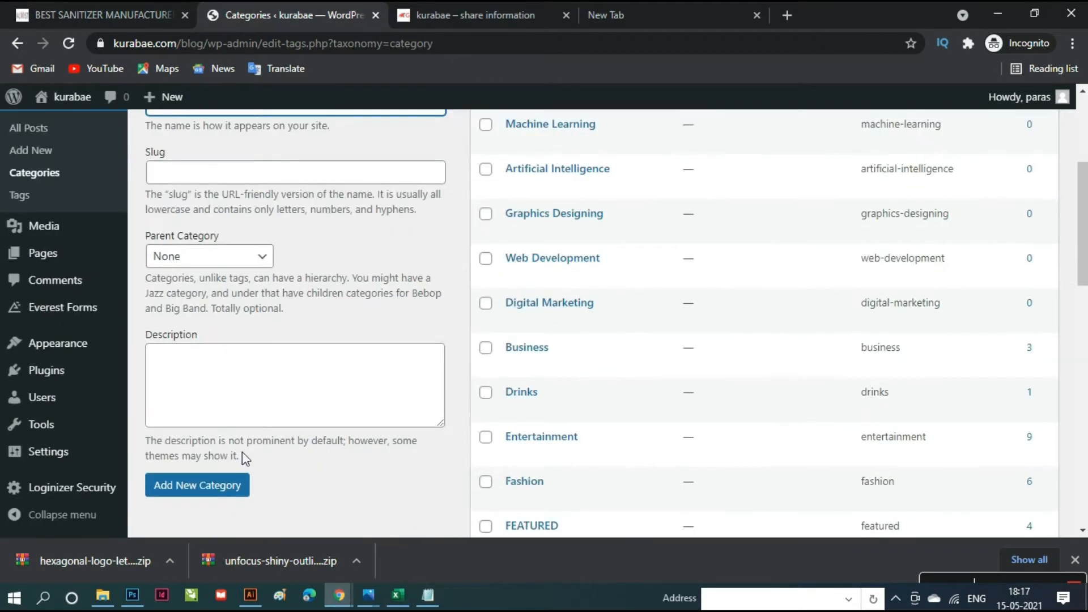
{"action": "left_click", "coordinate": [220, 489]}
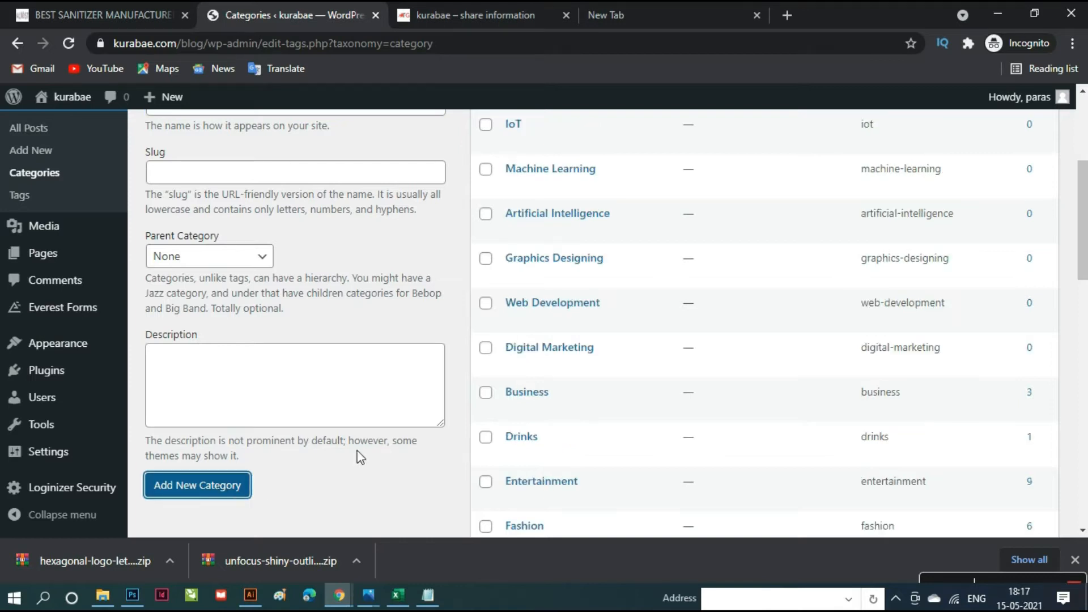
- Add 'Current Affairs', copied from cell G14, as a new category
{"action": "key", "text": "alt+Tab"}
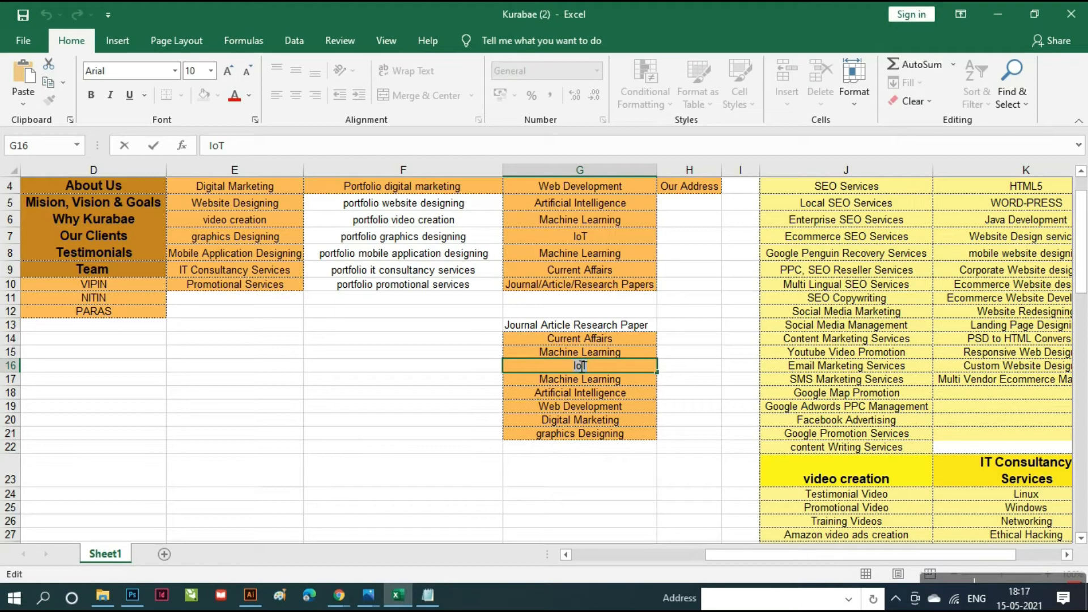
{"action": "left_click", "coordinate": [593, 340]}
{"action": "double_click", "coordinate": [595, 342]}
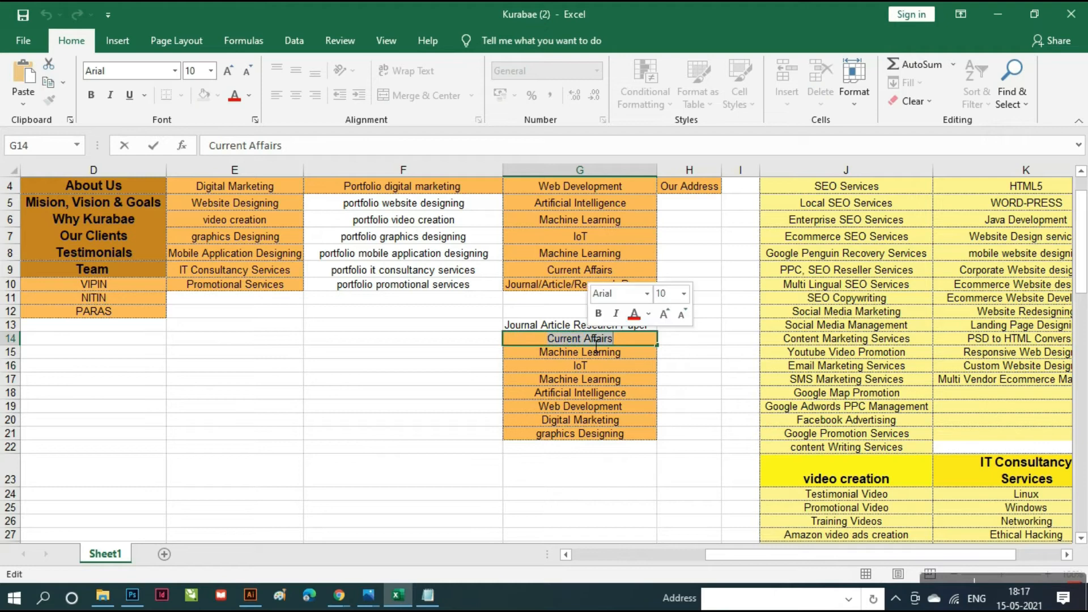
{"action": "key", "text": "alt+Tab"}
{"action": "scroll", "coordinate": [311, 375], "scroll_direction": "up", "scroll_amount": 5}
{"action": "left_click", "coordinate": [314, 344]}
{"action": "type", "text": "Current Affairs"}
{"action": "scroll", "coordinate": [295, 374], "scroll_direction": "down", "scroll_amount": 7}
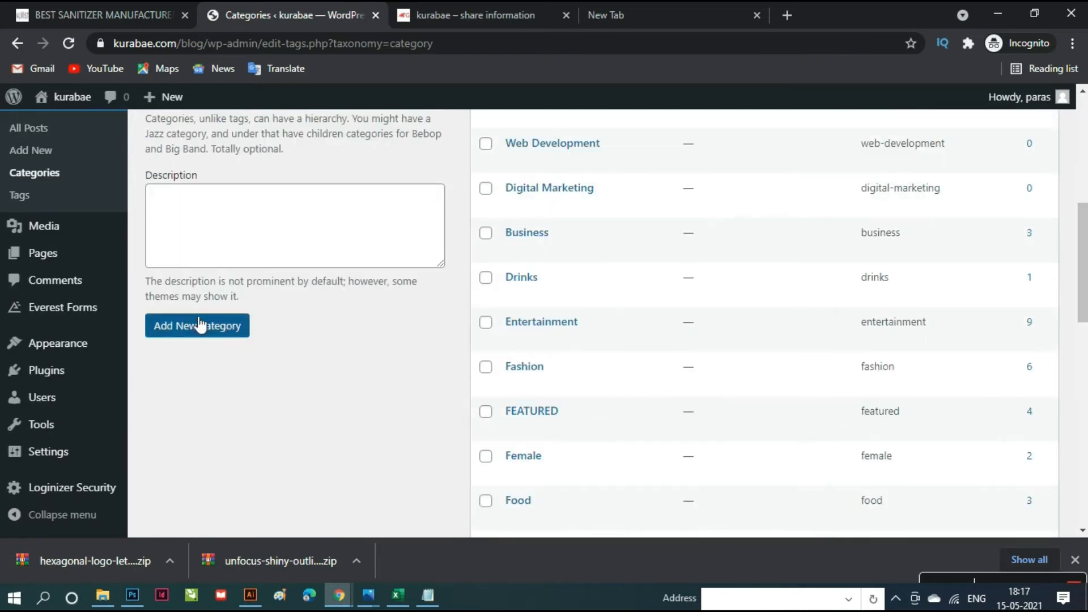
{"action": "left_click", "coordinate": [196, 332]}
- Add 'Journal Article Research Paper', copied from cell G13, as a new category
{"action": "key", "text": "alt+Tab"}
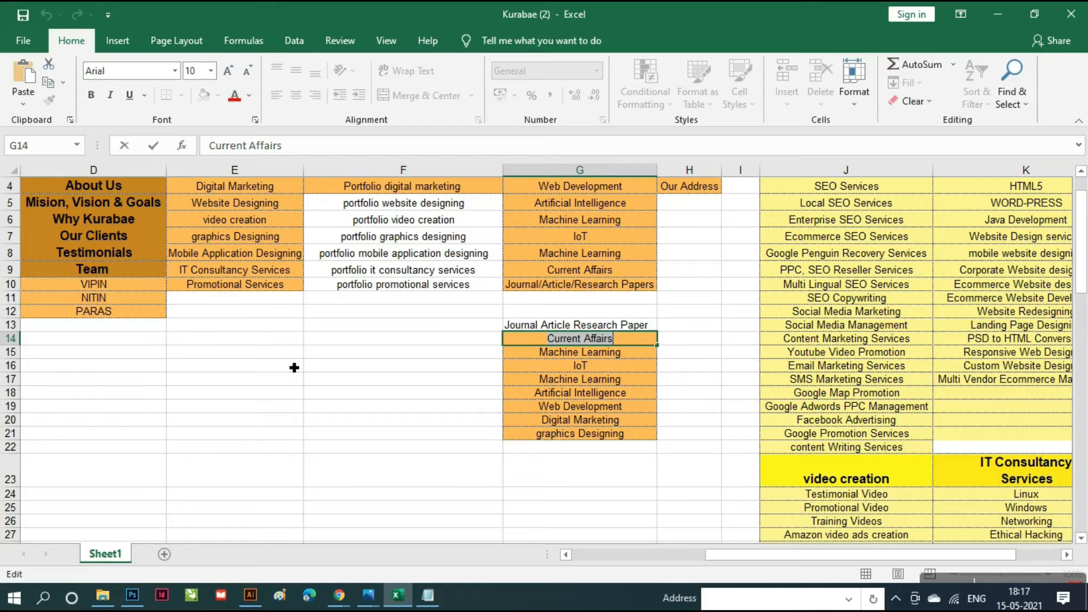
{"action": "double_click", "coordinate": [567, 330]}
{"action": "double_click", "coordinate": [568, 329]}
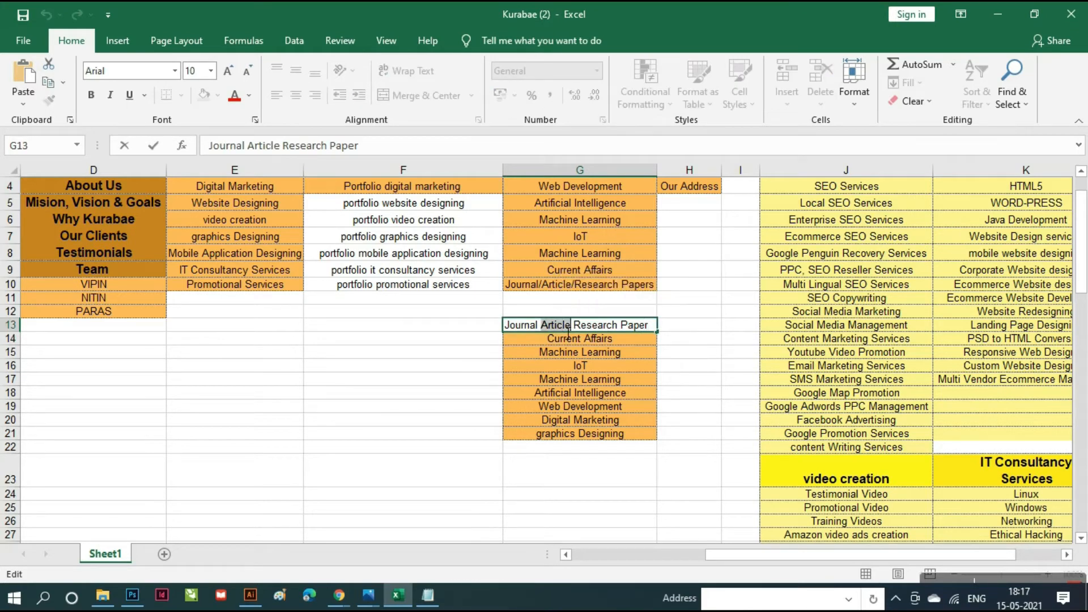
{"action": "triple_click", "coordinate": [567, 330]}
{"action": "key", "text": "ctrl+c"}
{"action": "key", "text": "alt+Tab"}
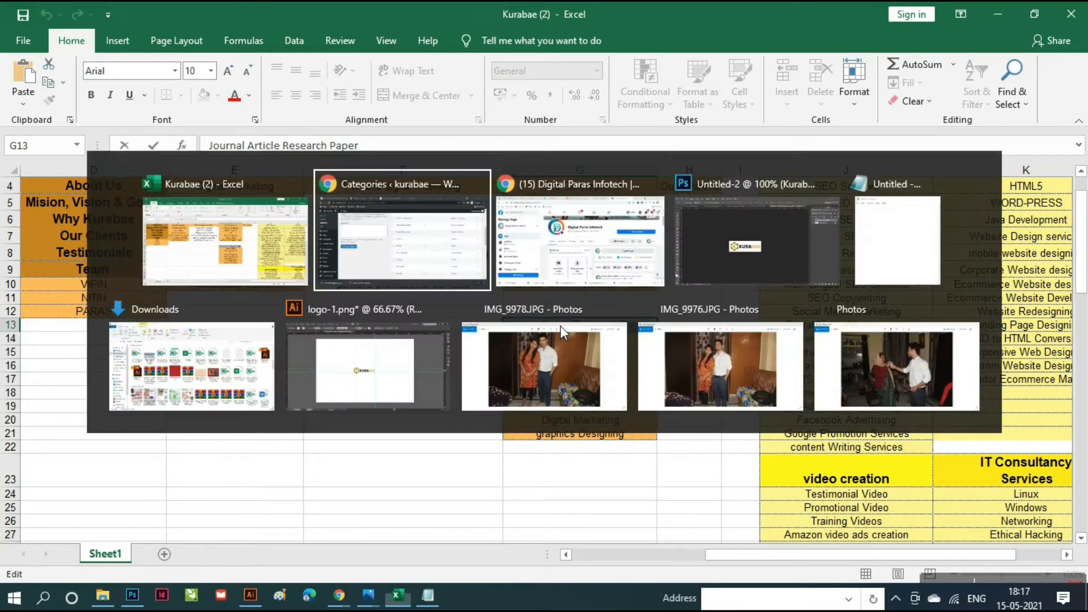
{"action": "scroll", "coordinate": [431, 380], "scroll_direction": "up", "scroll_amount": 5}
{"action": "left_click", "coordinate": [397, 351]}
{"action": "key", "text": "ctrl+v"}
{"action": "scroll", "coordinate": [354, 400], "scroll_direction": "down", "scroll_amount": 7}
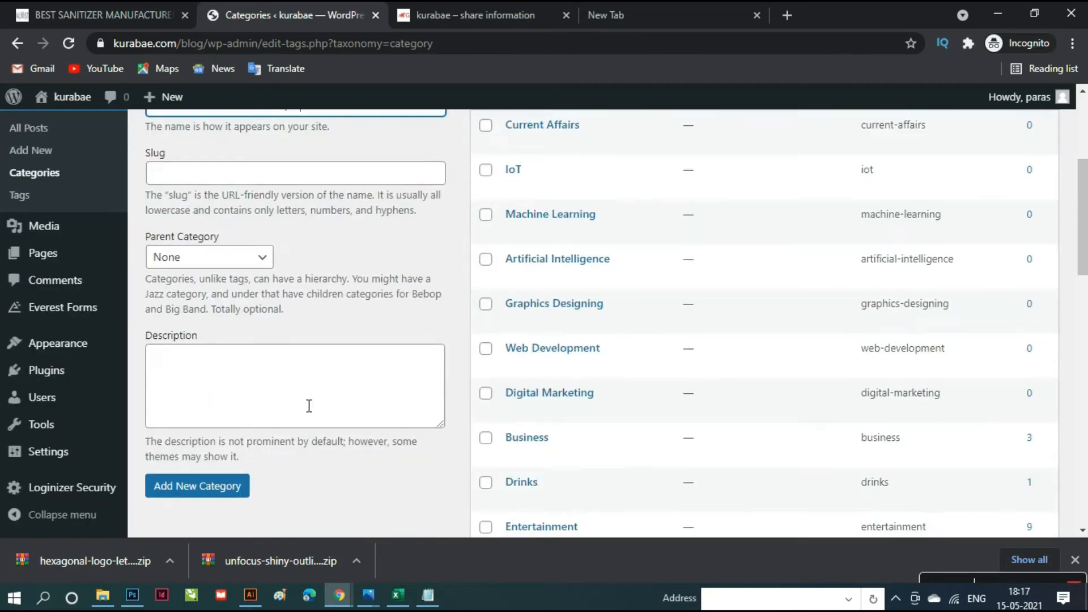
{"action": "left_click", "coordinate": [204, 338]}
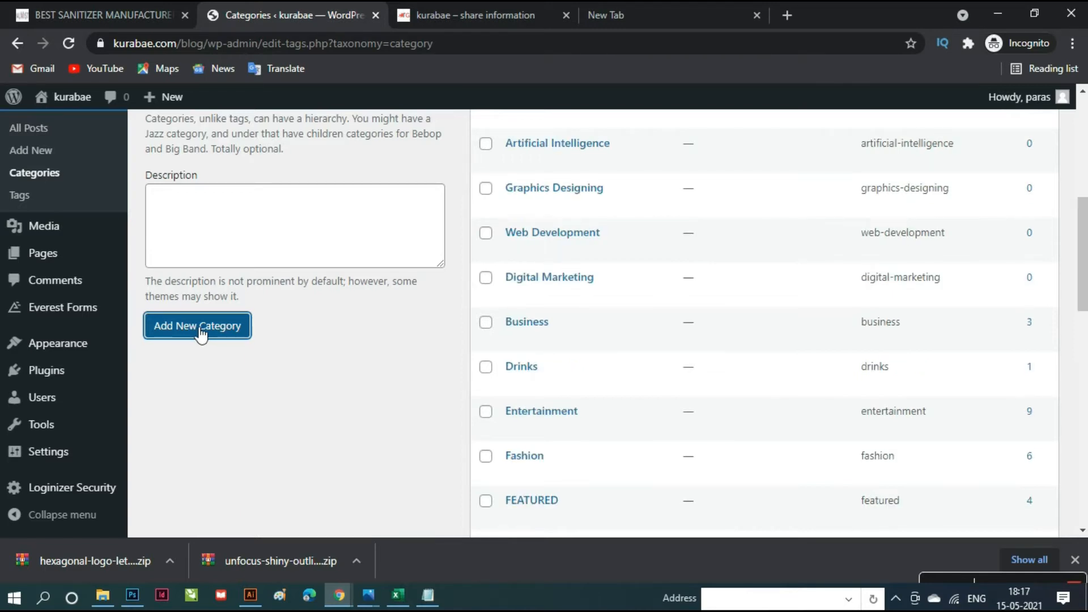
{"action": "scroll", "coordinate": [626, 282], "scroll_direction": "up", "scroll_amount": 4}
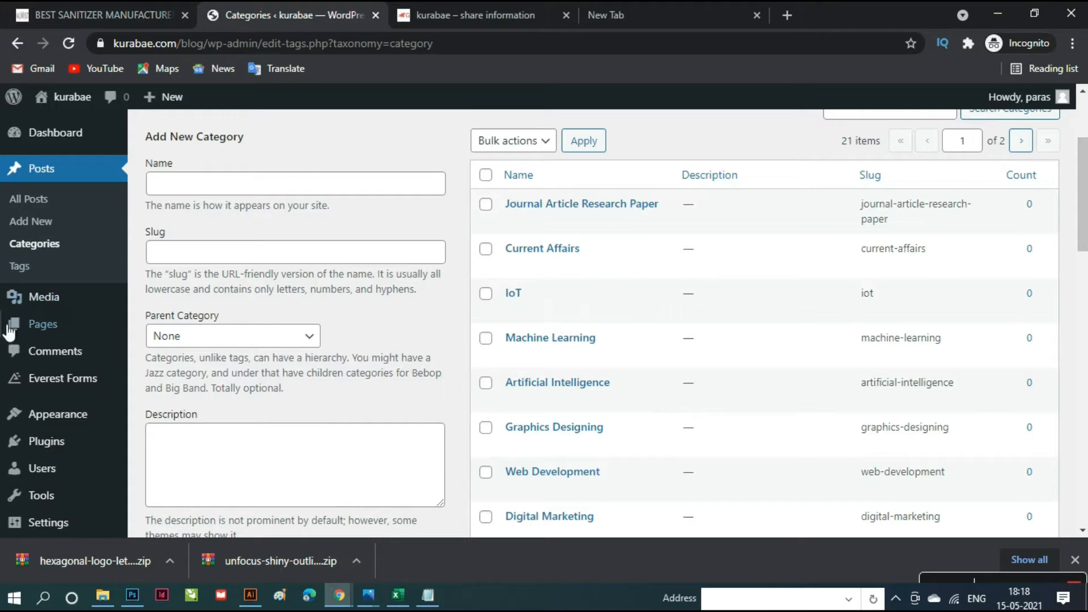
{"action": "scroll", "coordinate": [23, 397], "scroll_direction": "down", "scroll_amount": 3}
- Open Appearance > Menus for the Primary menu and expand the Categories box under Add menu items
{"action": "mouse_move", "coordinate": [63, 343]}
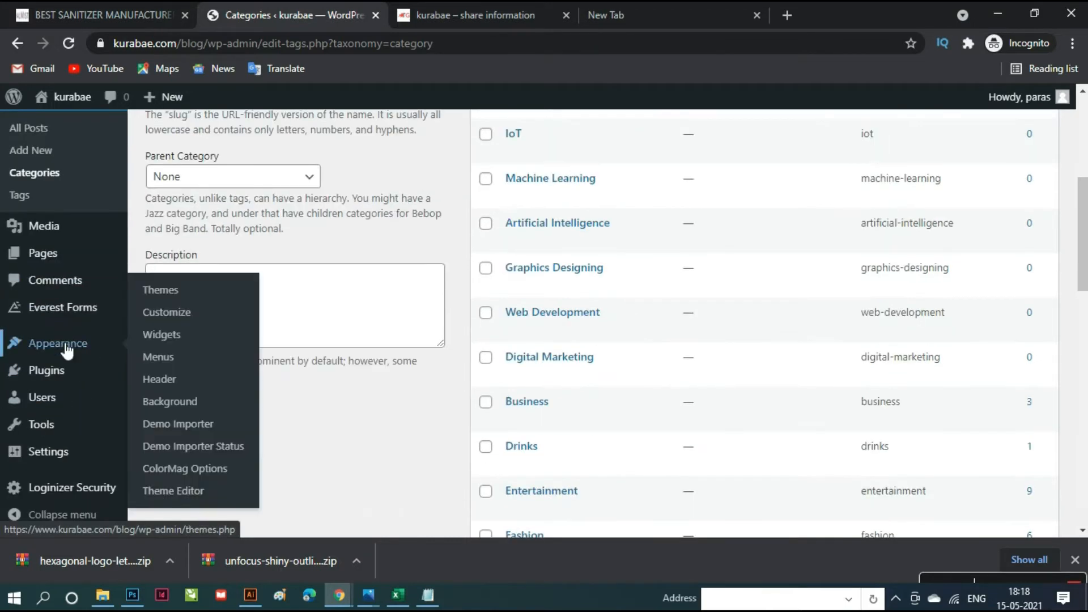
{"action": "left_click", "coordinate": [162, 358]}
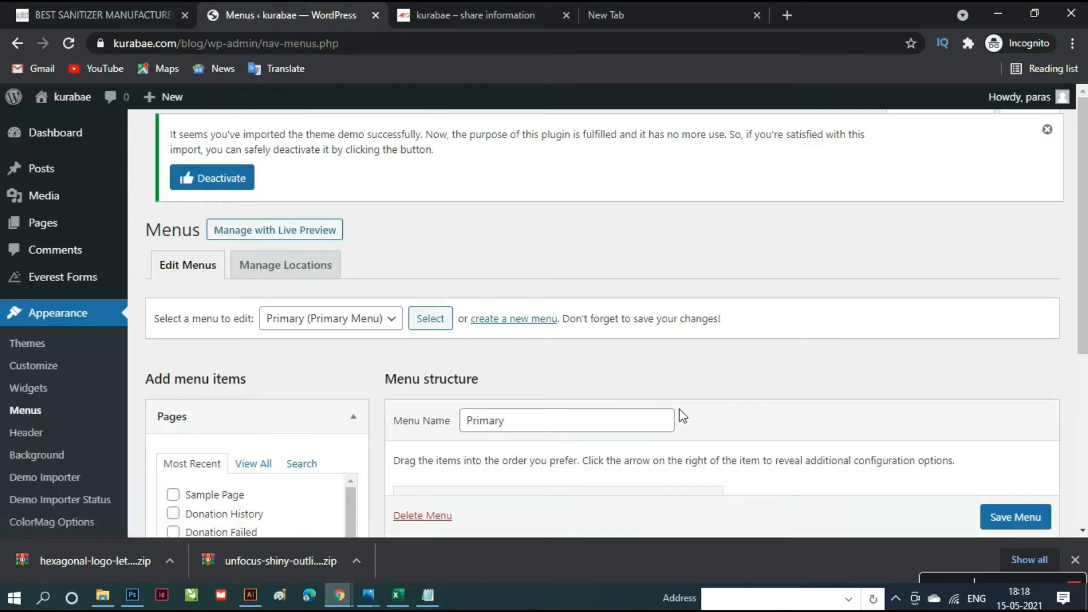
{"action": "scroll", "coordinate": [683, 415], "scroll_direction": "down", "scroll_amount": 4}
{"action": "scroll", "coordinate": [680, 406], "scroll_direction": "down", "scroll_amount": 1}
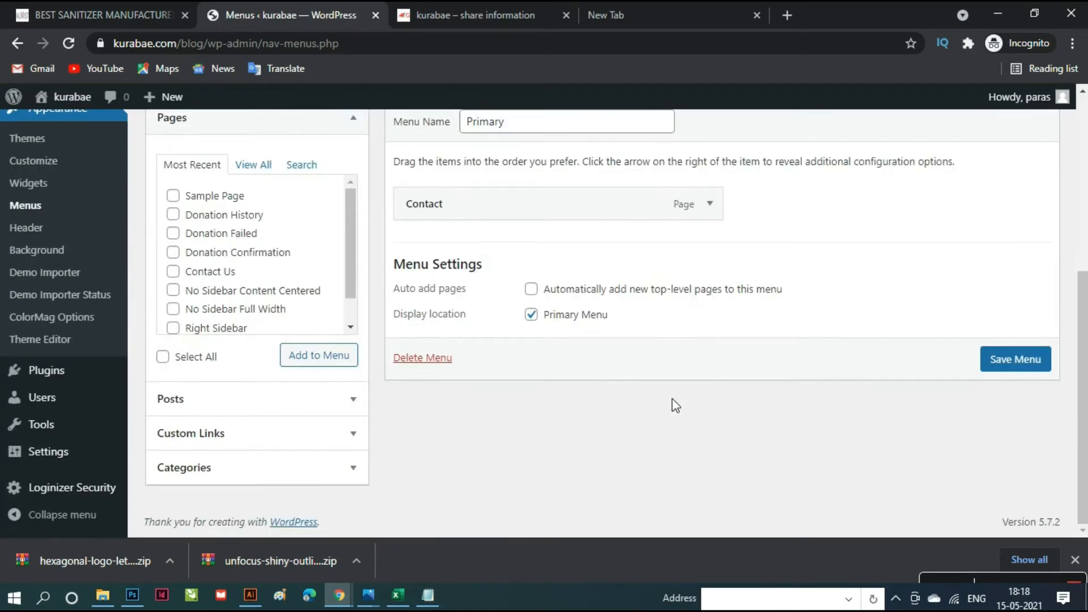
{"action": "scroll", "coordinate": [676, 406], "scroll_direction": "up", "scroll_amount": 1}
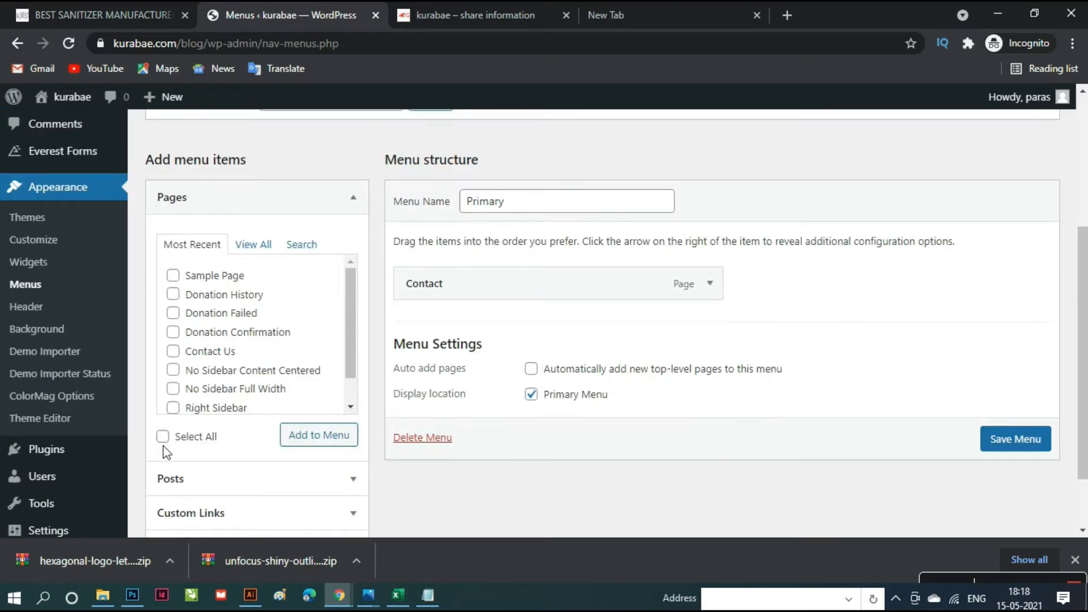
{"action": "scroll", "coordinate": [233, 482], "scroll_direction": "down", "scroll_amount": 1}
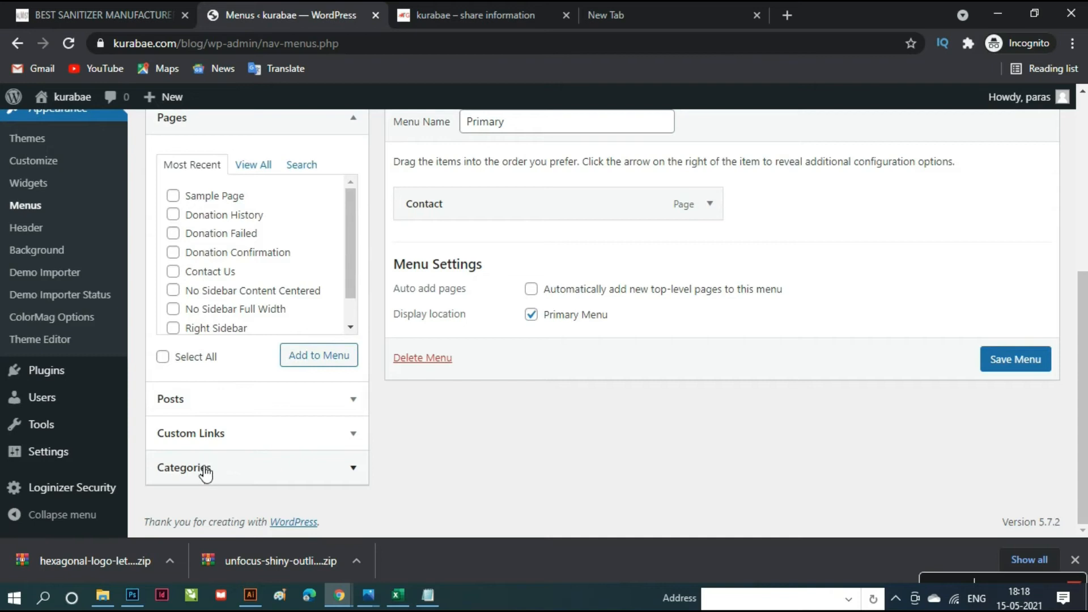
{"action": "left_click", "coordinate": [205, 474]}
{"action": "scroll", "coordinate": [280, 362], "scroll_direction": "down", "scroll_amount": 2}
{"action": "scroll", "coordinate": [280, 361], "scroll_direction": "up", "scroll_amount": 1}
{"action": "scroll", "coordinate": [273, 357], "scroll_direction": "up", "scroll_amount": 5}
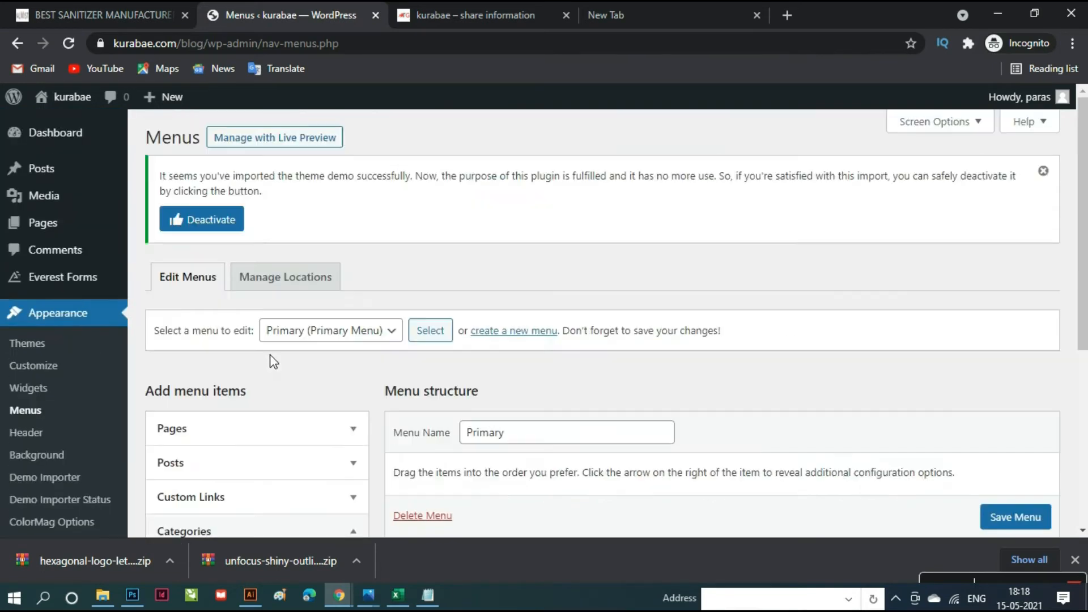
{"action": "scroll", "coordinate": [243, 412], "scroll_direction": "down", "scroll_amount": 5}
{"action": "scroll", "coordinate": [311, 413], "scroll_direction": "down", "scroll_amount": 1}
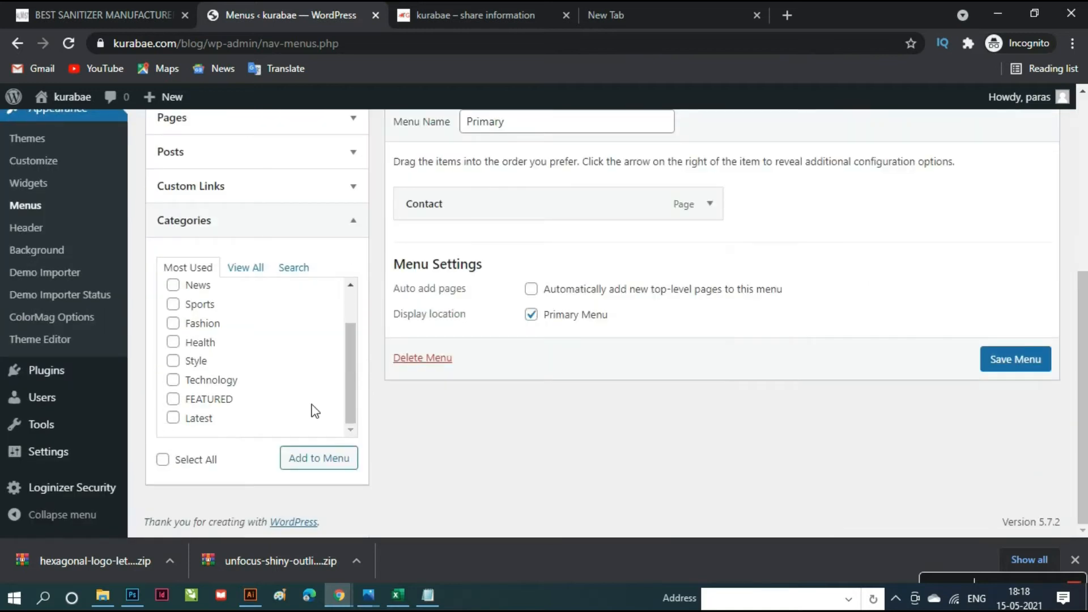
{"action": "scroll", "coordinate": [313, 403], "scroll_direction": "up", "scroll_amount": 1}
{"action": "scroll", "coordinate": [314, 400], "scroll_direction": "up", "scroll_amount": 5}
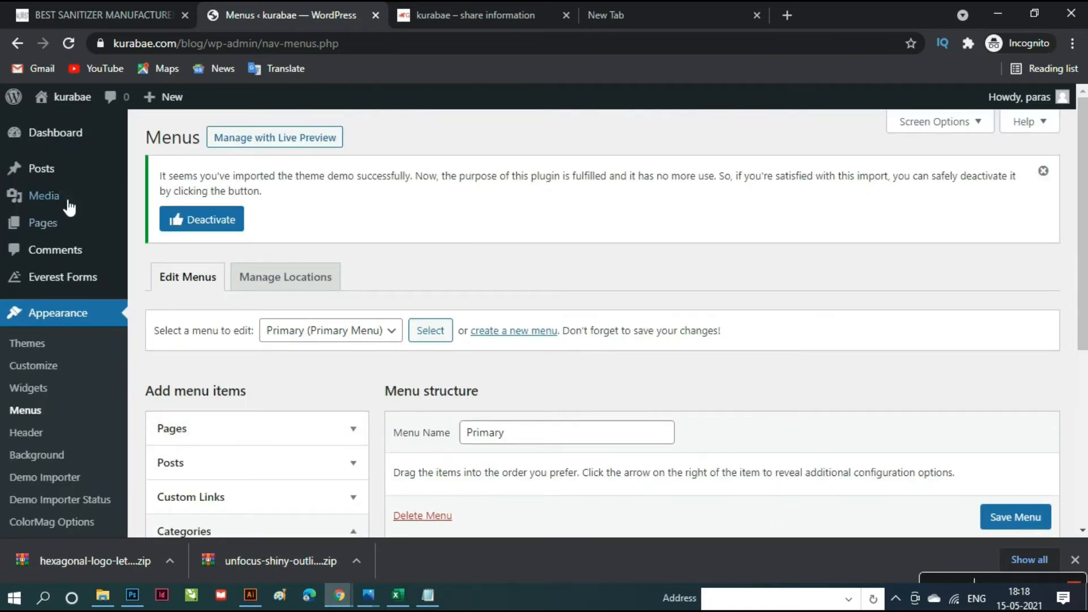
{"action": "mouse_move", "coordinate": [65, 178]}
{"action": "left_click", "coordinate": [169, 217]}
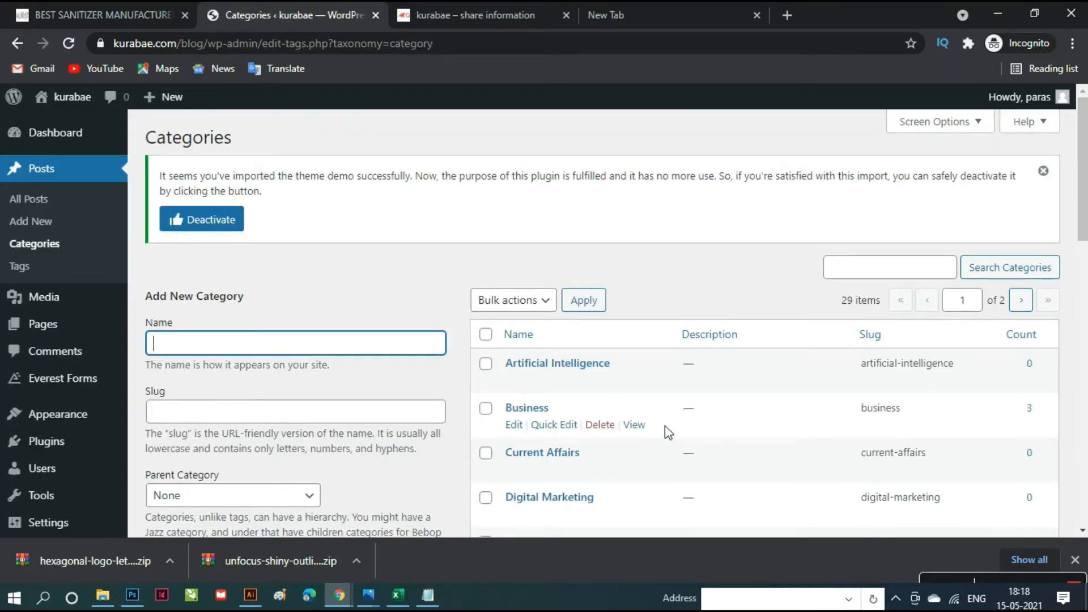
{"action": "scroll", "coordinate": [665, 426], "scroll_direction": "down", "scroll_amount": 15}
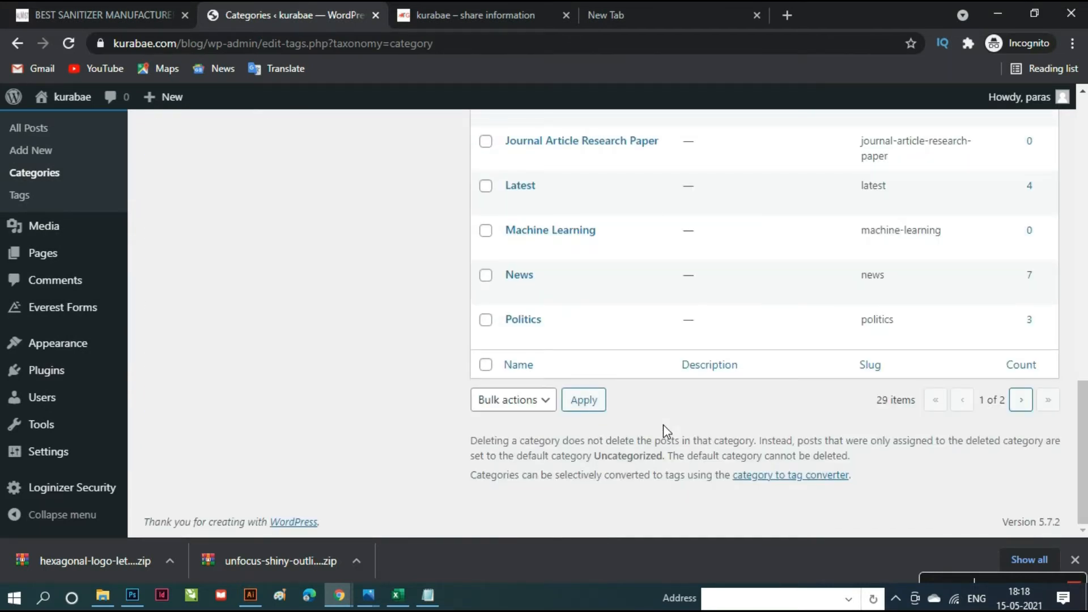
{"action": "scroll", "coordinate": [664, 426], "scroll_direction": "up", "scroll_amount": 8}
{"action": "scroll", "coordinate": [666, 432], "scroll_direction": "up", "scroll_amount": 5}
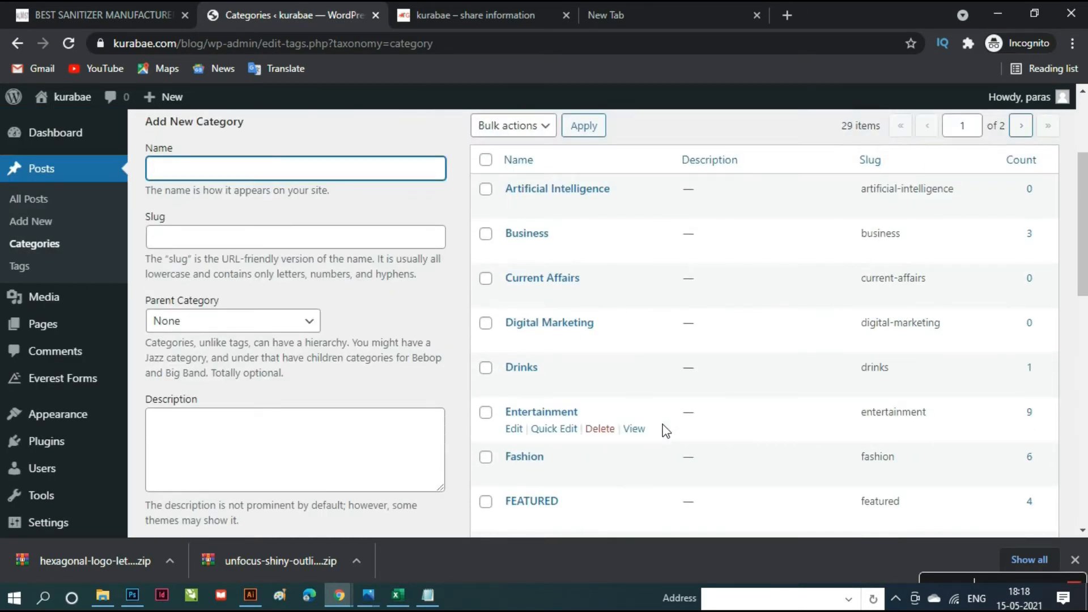
{"action": "scroll", "coordinate": [662, 425], "scroll_direction": "up", "scroll_amount": 2}
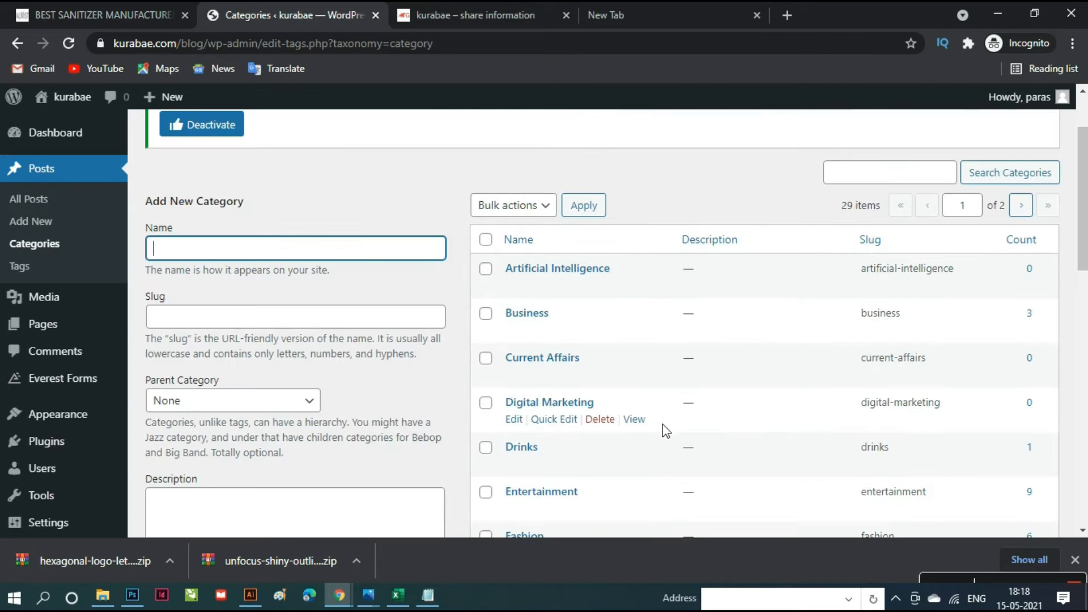
{"action": "scroll", "coordinate": [663, 430], "scroll_direction": "down", "scroll_amount": 12}
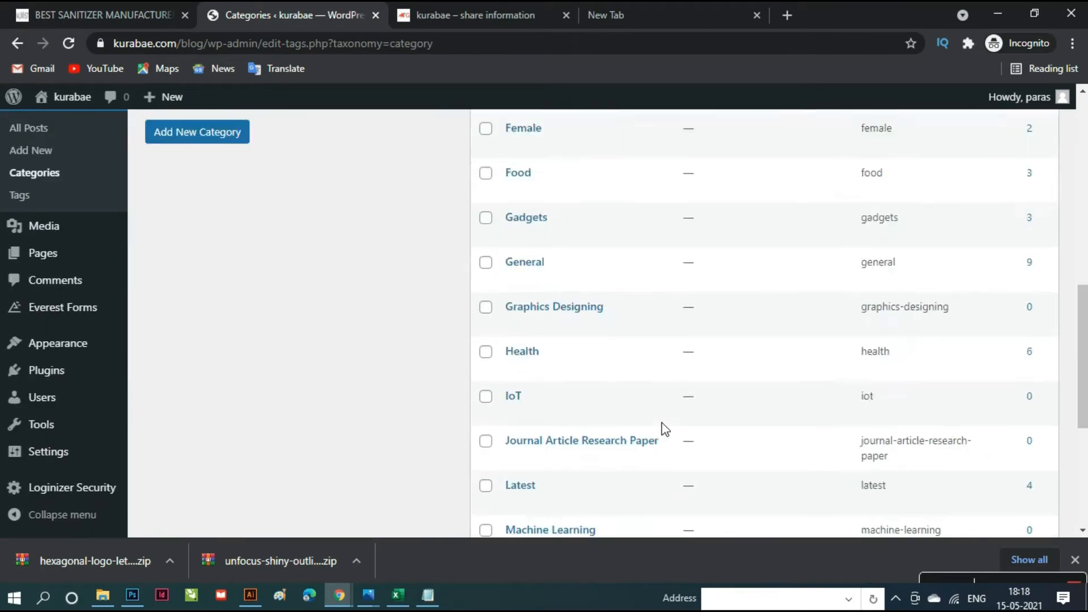
{"action": "scroll", "coordinate": [663, 428], "scroll_direction": "up", "scroll_amount": 12}
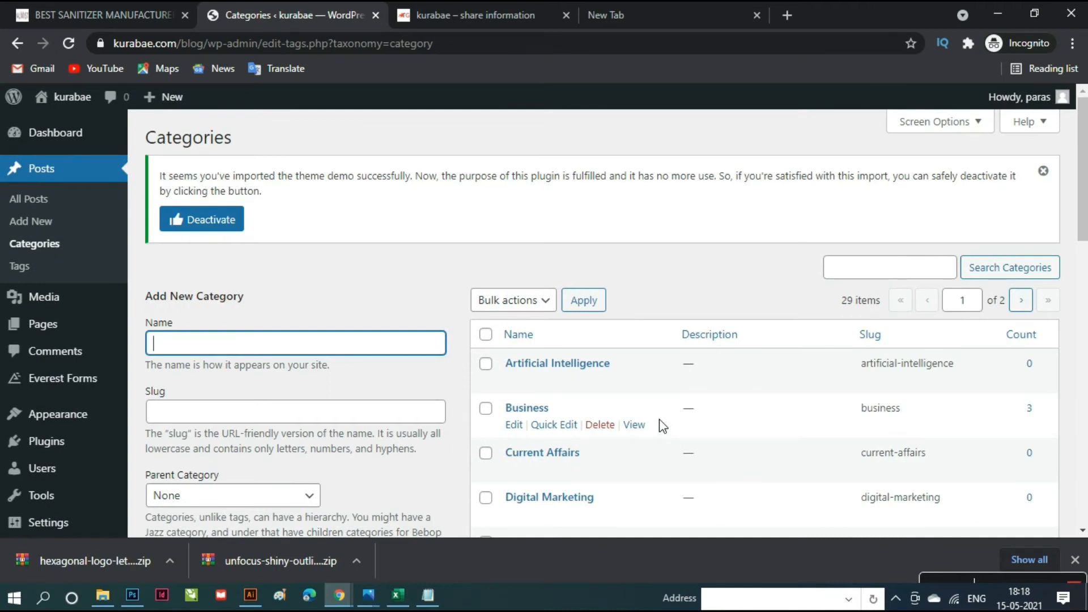
{"action": "mouse_move", "coordinate": [64, 419]}
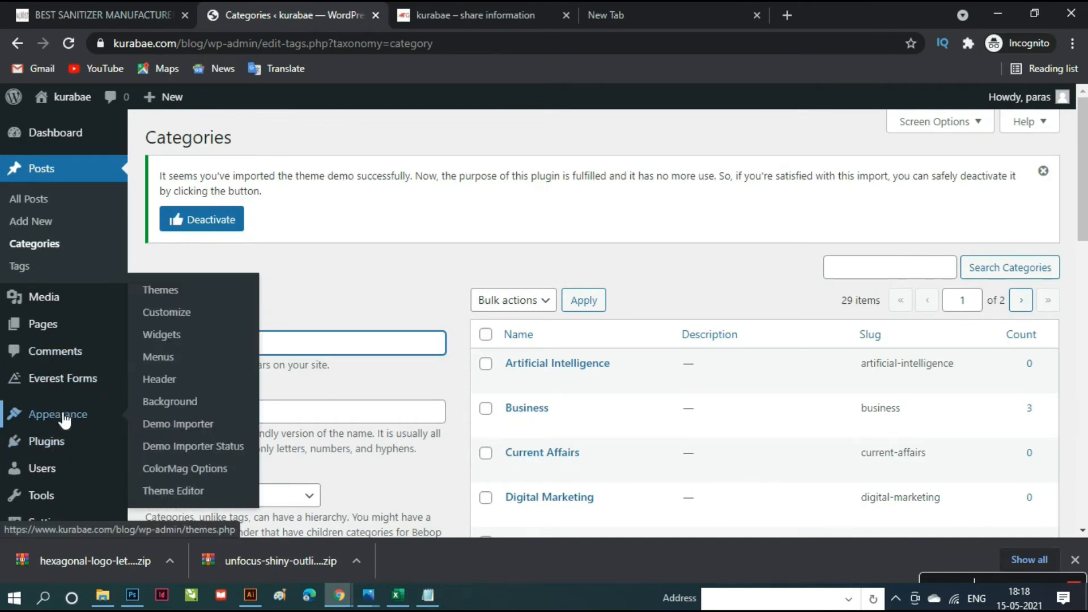
- Open the Menus editor, expand Categories and show View All
{"action": "left_click", "coordinate": [174, 363]}
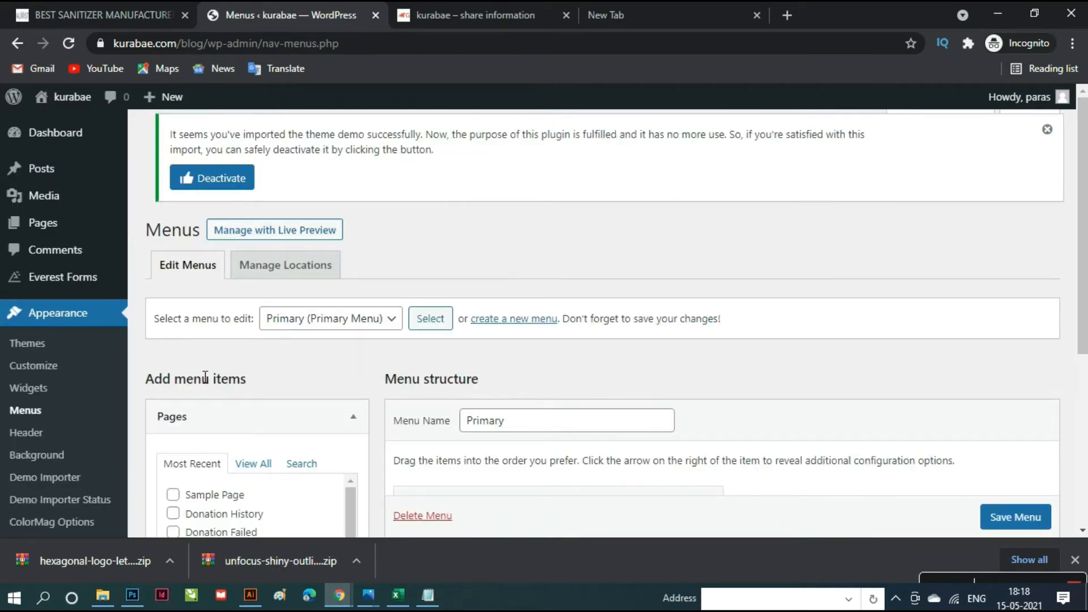
{"action": "scroll", "coordinate": [326, 396], "scroll_direction": "down", "scroll_amount": 5}
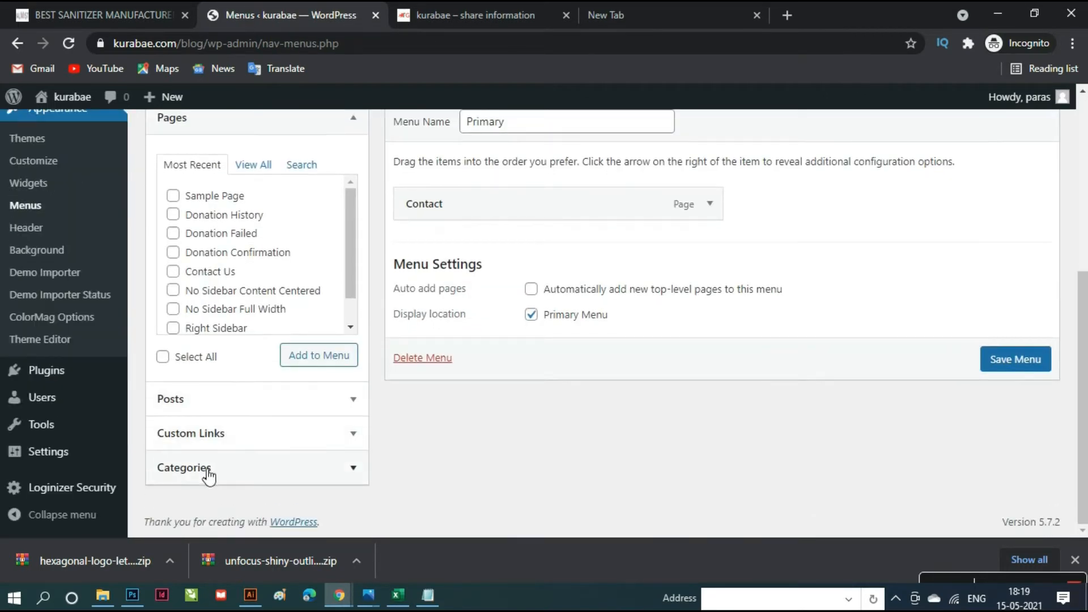
{"action": "left_click", "coordinate": [208, 476]}
{"action": "left_click", "coordinate": [244, 278]}
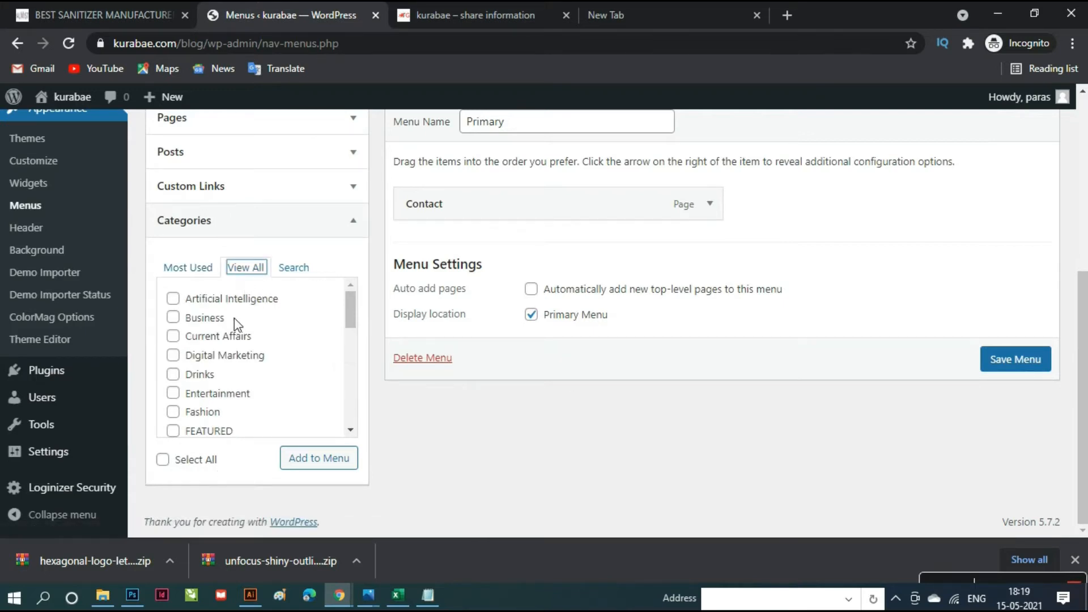
- Tick Artificial Intelligence, Current Affairs, Digital Marketing, Graphics Designing, IoT, Journal Article Research Paper and Machine Learning
{"action": "left_click", "coordinate": [175, 299]}
{"action": "left_click", "coordinate": [174, 337]}
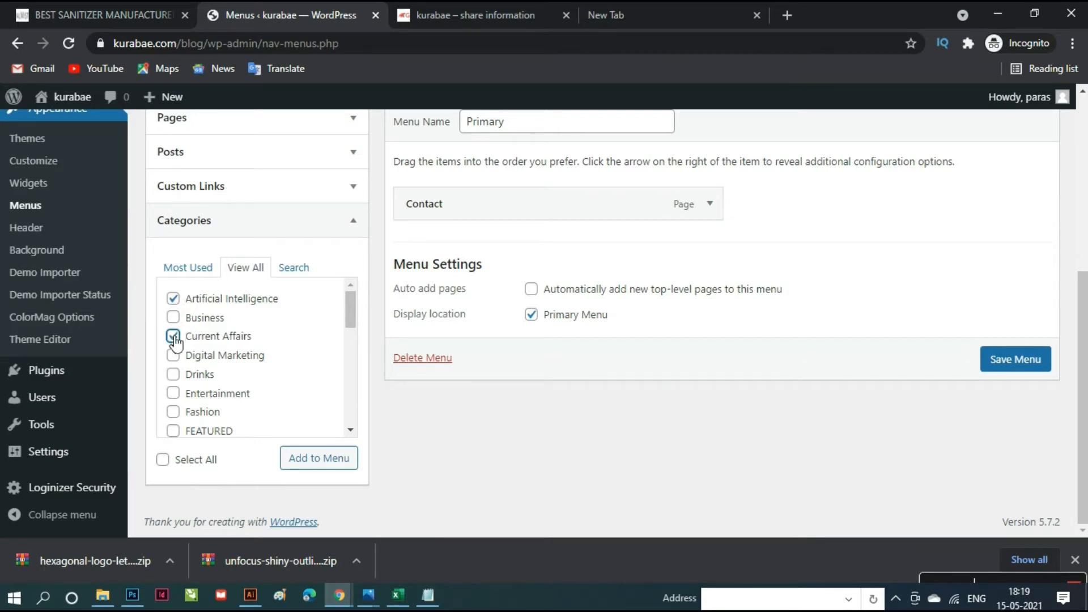
{"action": "left_click", "coordinate": [179, 357]}
{"action": "scroll", "coordinate": [184, 394], "scroll_direction": "down", "scroll_amount": 1}
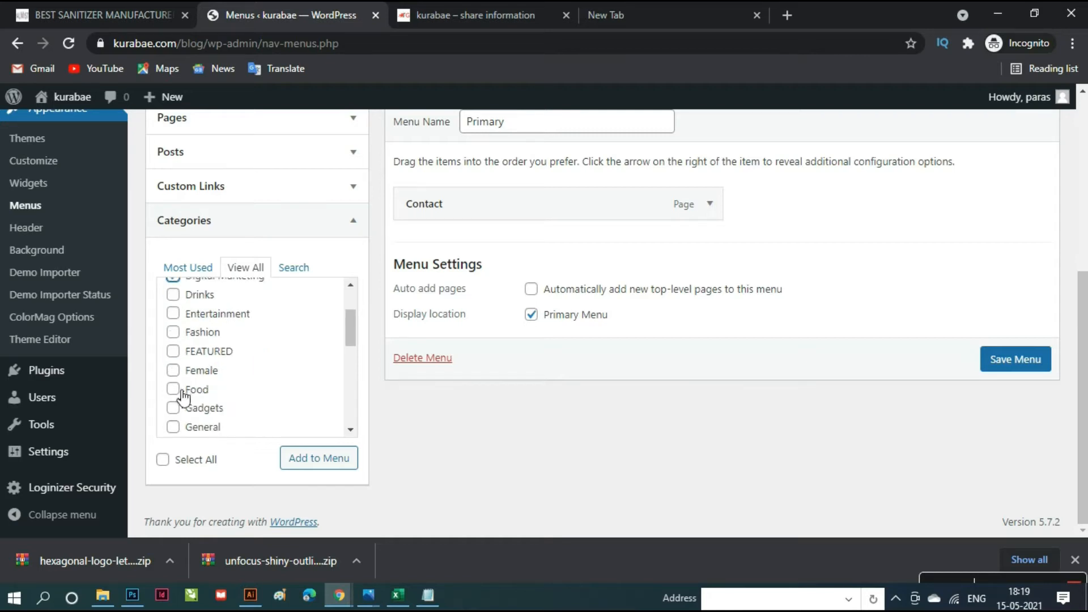
{"action": "scroll", "coordinate": [183, 397], "scroll_direction": "down", "scroll_amount": 1}
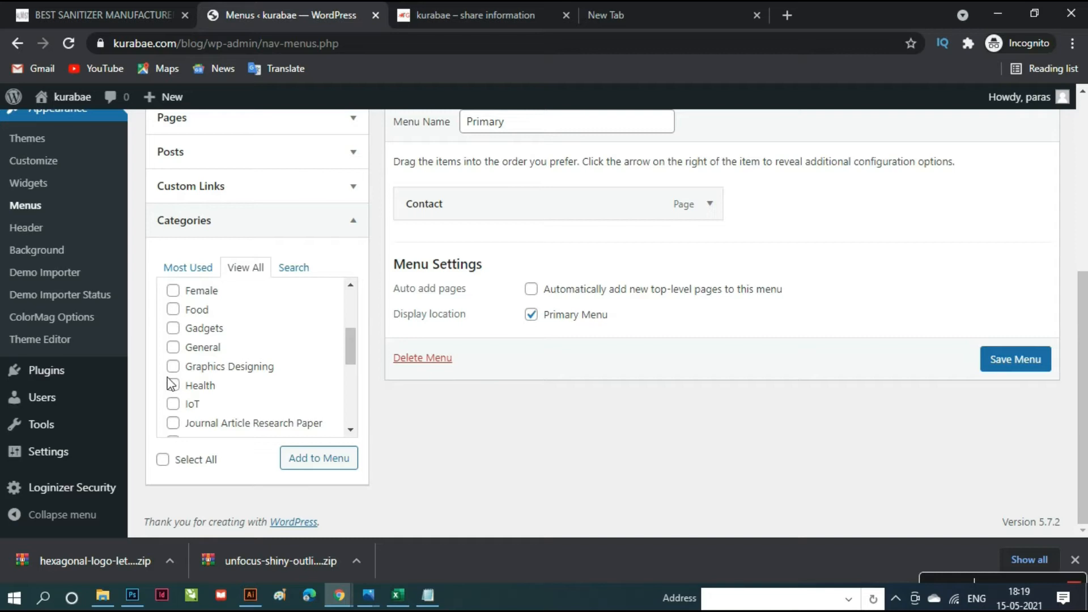
{"action": "left_click", "coordinate": [173, 367]}
{"action": "left_click", "coordinate": [174, 404]}
{"action": "left_click", "coordinate": [174, 424]}
{"action": "scroll", "coordinate": [256, 401], "scroll_direction": "down", "scroll_amount": 2}
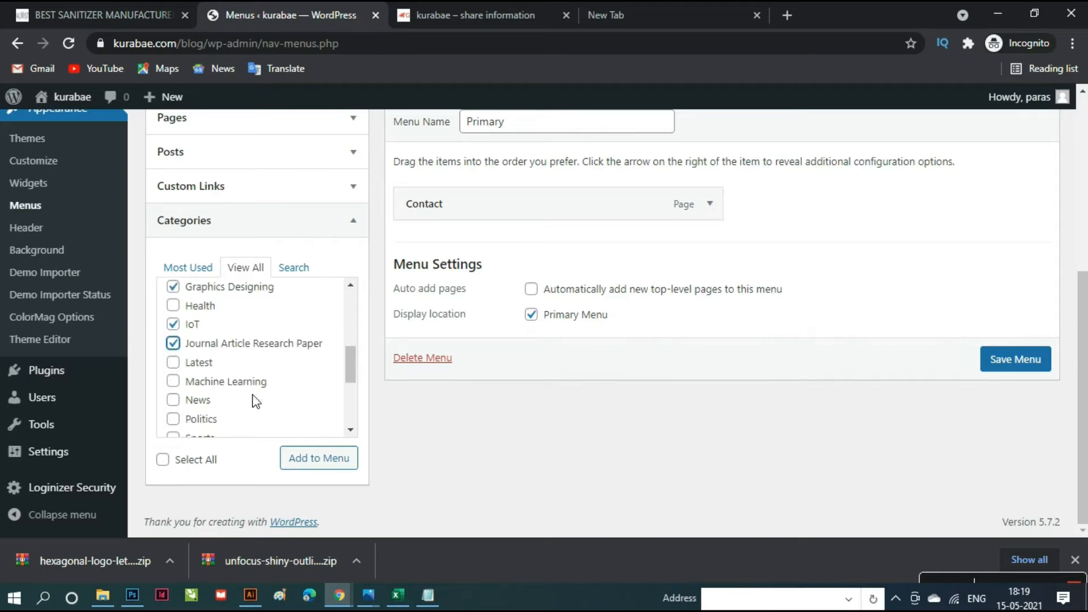
{"action": "left_click", "coordinate": [177, 383]}
{"action": "scroll", "coordinate": [242, 405], "scroll_direction": "down", "scroll_amount": 2}
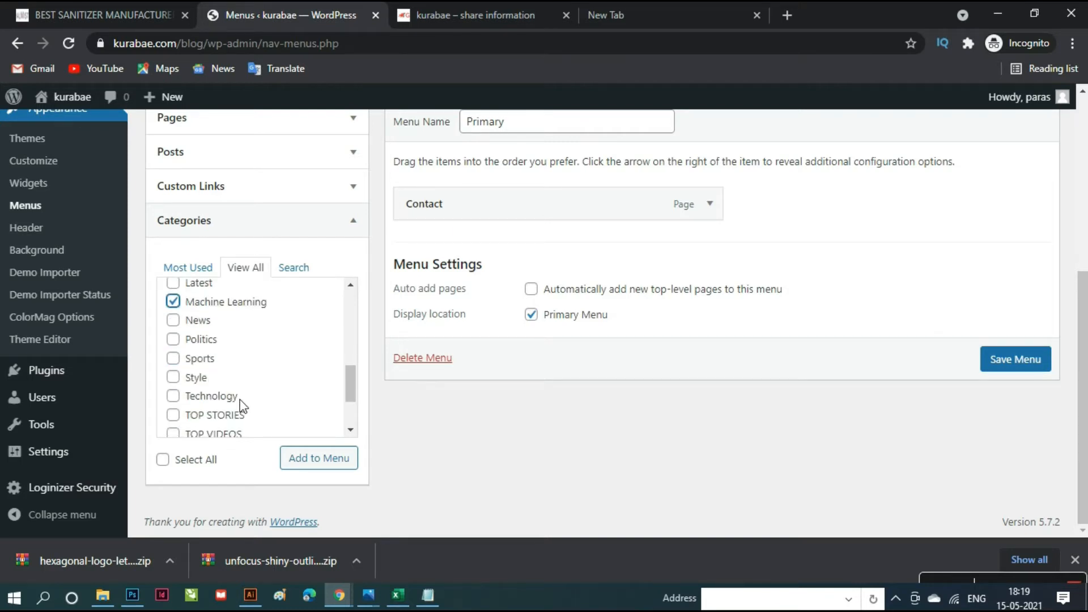
{"action": "scroll", "coordinate": [242, 406], "scroll_direction": "down", "scroll_amount": 2}
{"action": "scroll", "coordinate": [245, 407], "scroll_direction": "down", "scroll_amount": 1}
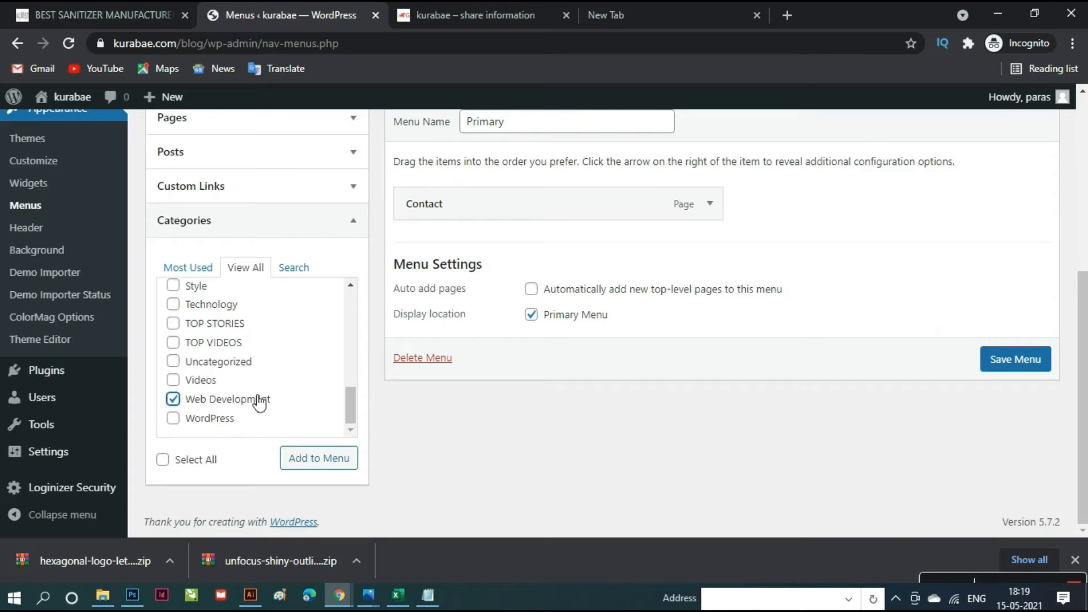
{"action": "scroll", "coordinate": [273, 404], "scroll_direction": "up", "scroll_amount": 7}
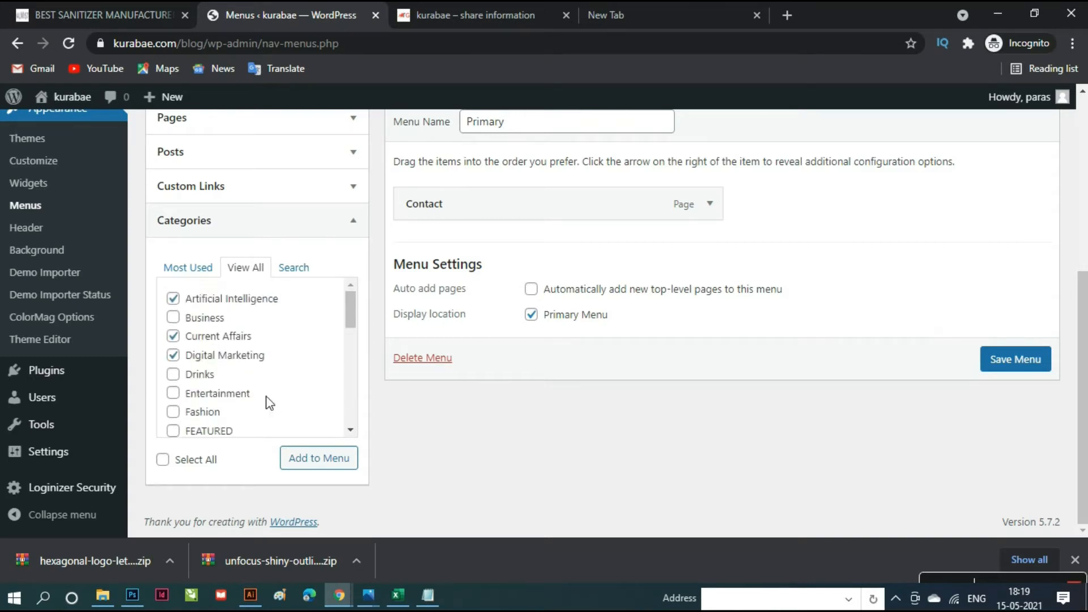
{"action": "scroll", "coordinate": [269, 403], "scroll_direction": "down", "scroll_amount": 7}
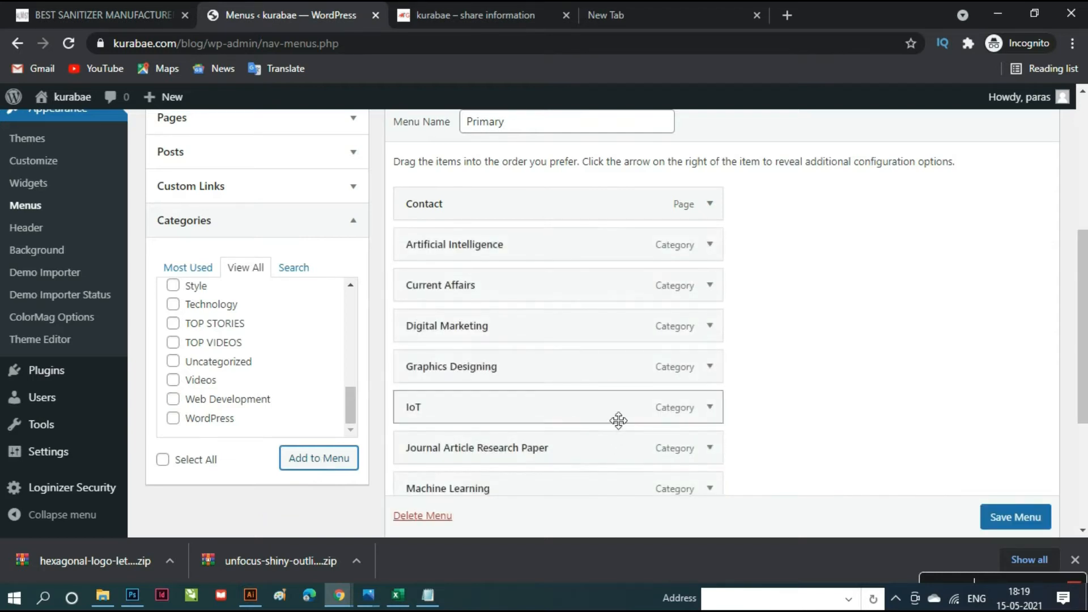
- Move the Contact item to the bottom of the Primary menu
{"action": "left_click_drag", "start_coordinate": [532, 214], "coordinate": [510, 484]}
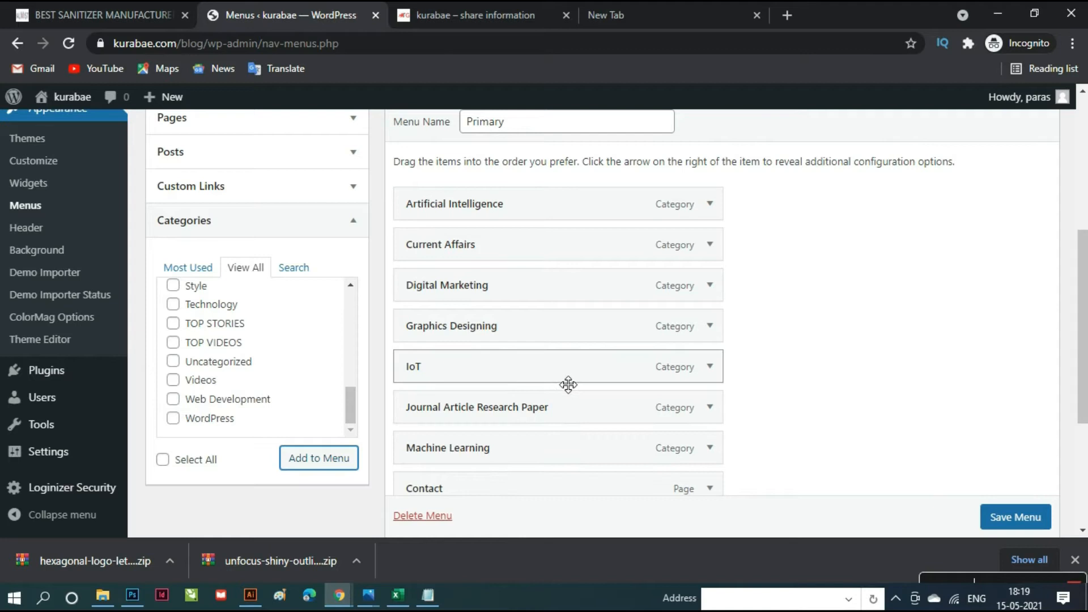
{"action": "scroll", "coordinate": [555, 449], "scroll_direction": "down", "scroll_amount": 2}
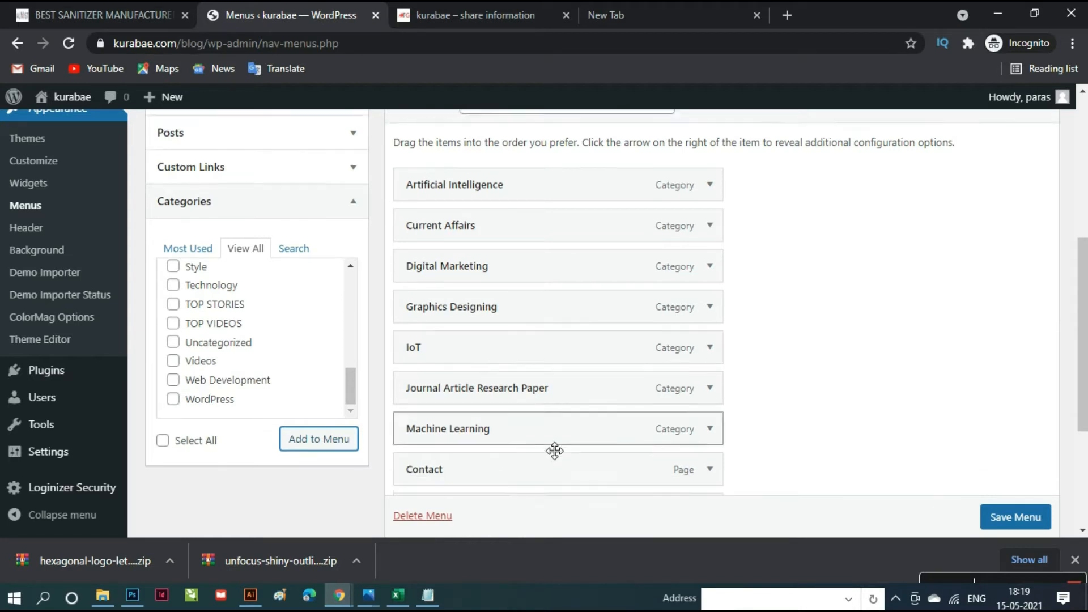
{"action": "left_click_drag", "start_coordinate": [532, 423], "coordinate": [534, 459]}
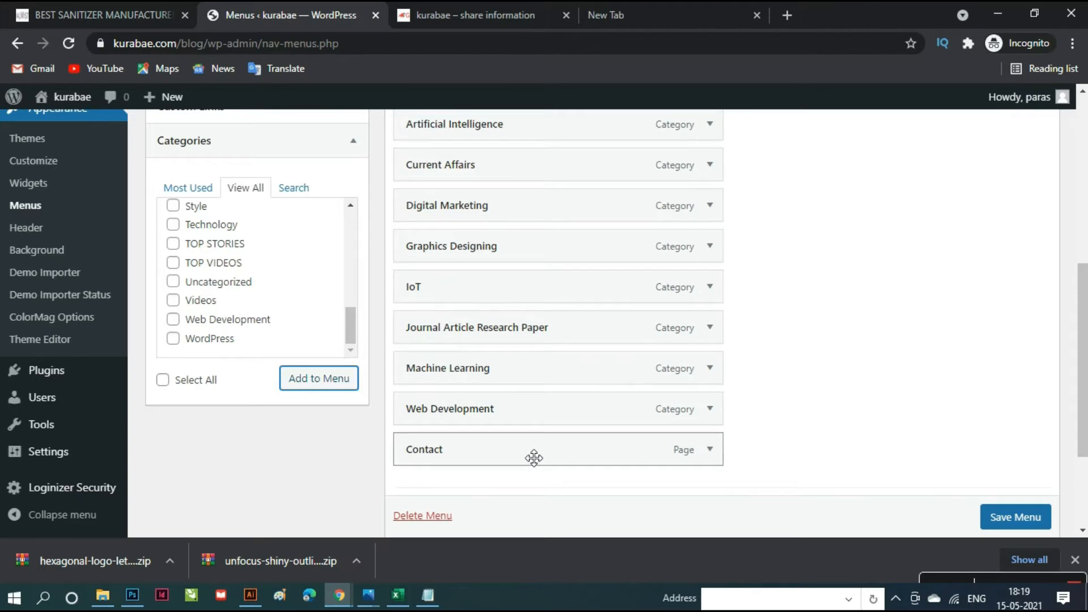
{"action": "scroll", "coordinate": [534, 458], "scroll_direction": "up", "scroll_amount": 2}
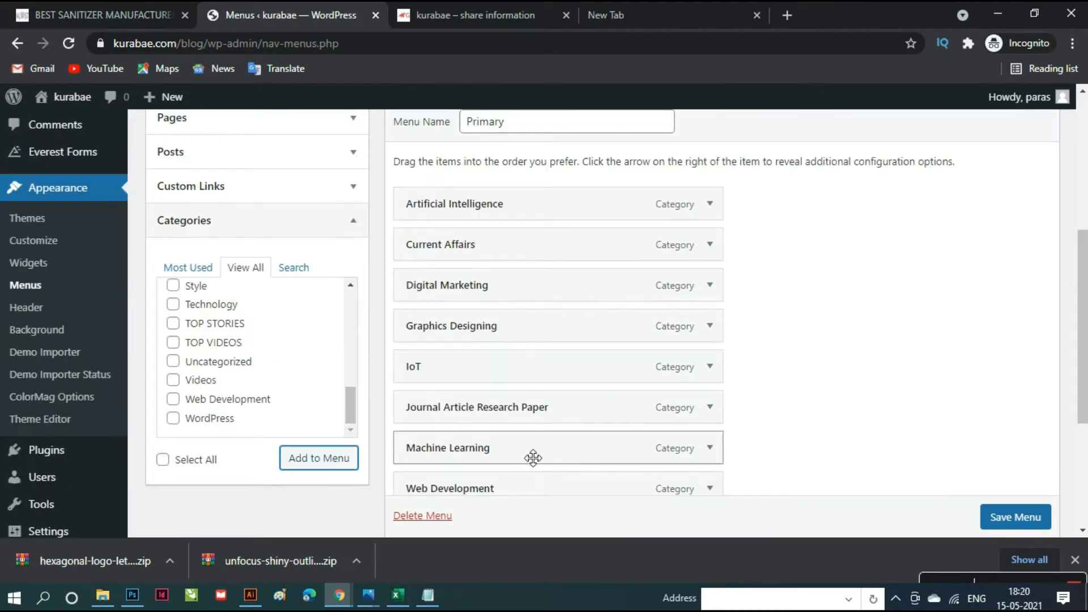
{"action": "scroll", "coordinate": [532, 463], "scroll_direction": "down", "scroll_amount": 2}
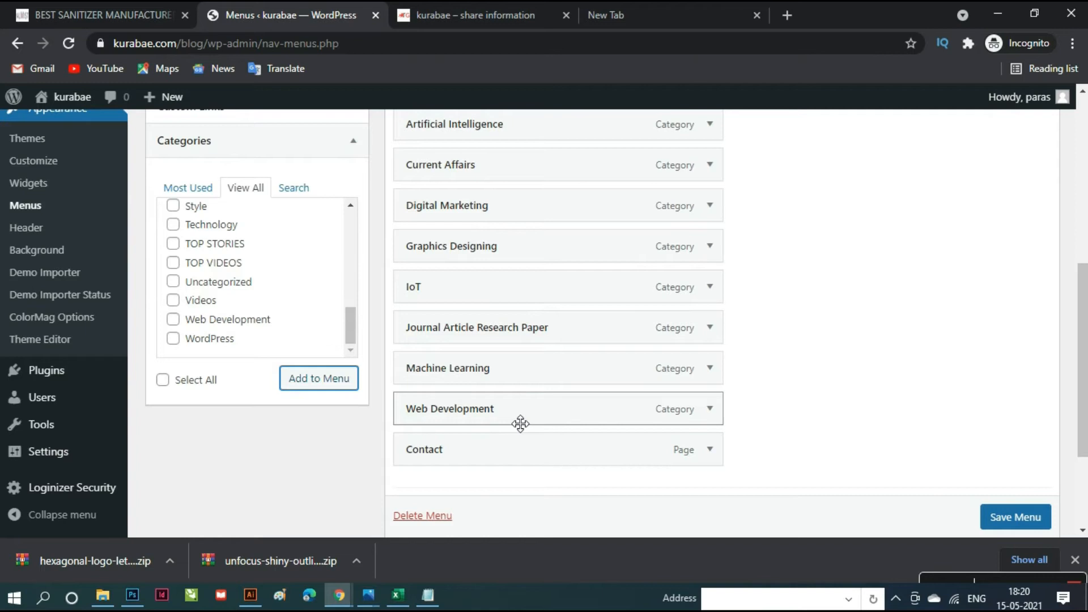
- Order Digital Marketing, Web Development, Graphics Designing, Machine Learning first, IoT before Current Affairs, and save
{"action": "left_click_drag", "start_coordinate": [520, 420], "coordinate": [476, 218]}
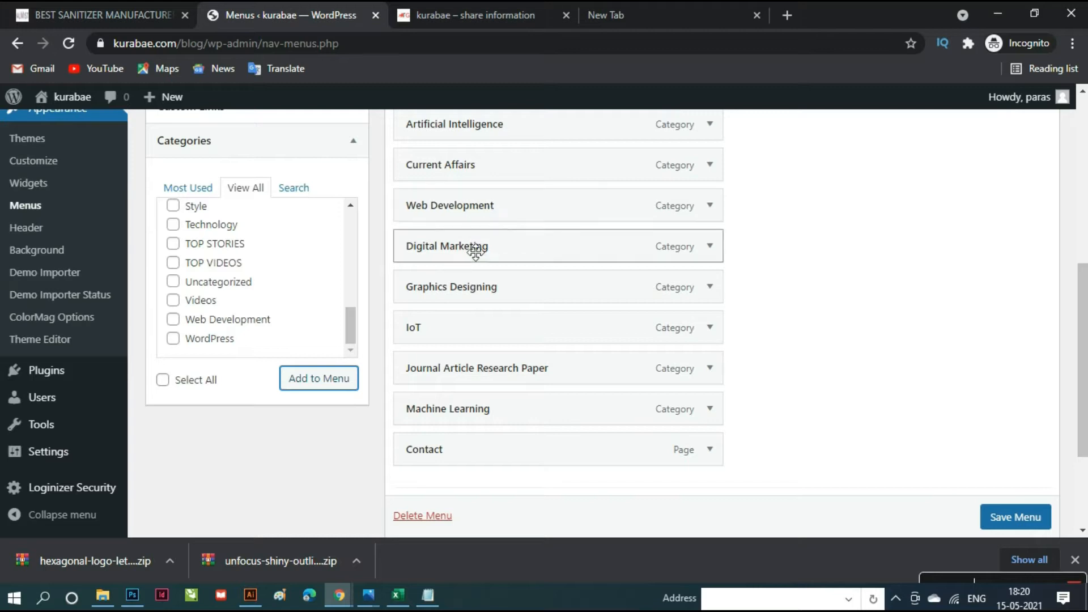
{"action": "scroll", "coordinate": [518, 267], "scroll_direction": "up", "scroll_amount": 1}
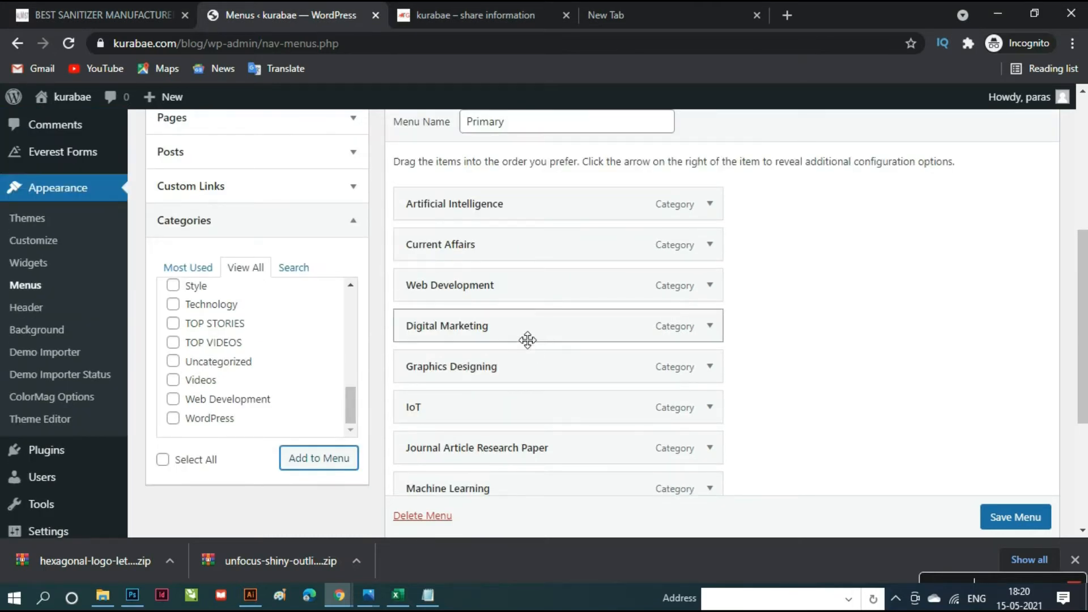
{"action": "left_click_drag", "start_coordinate": [527, 335], "coordinate": [529, 214]}
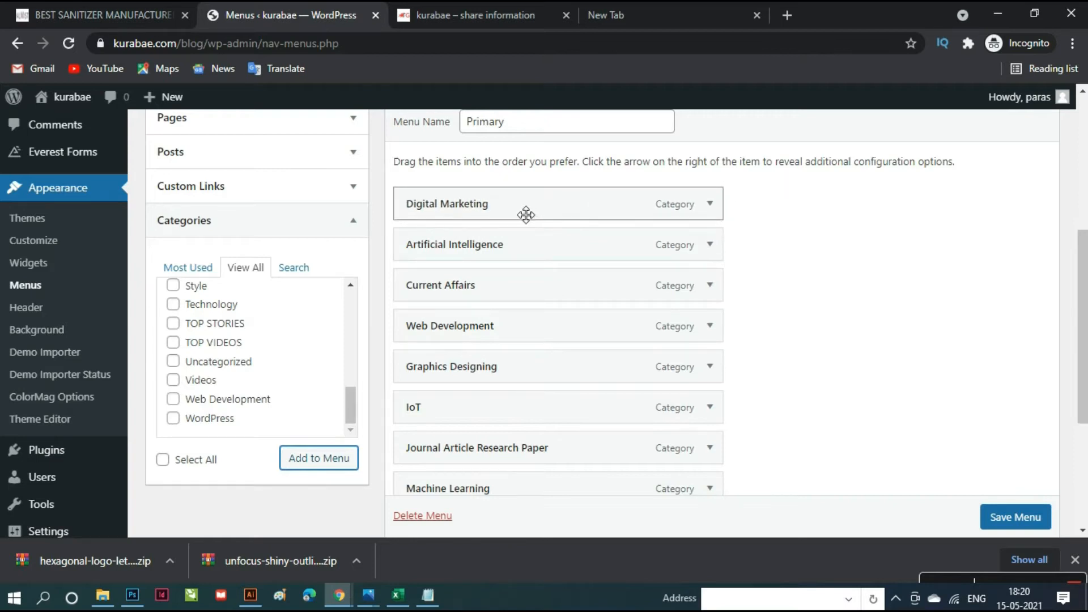
{"action": "left_click_drag", "start_coordinate": [496, 335], "coordinate": [491, 242]}
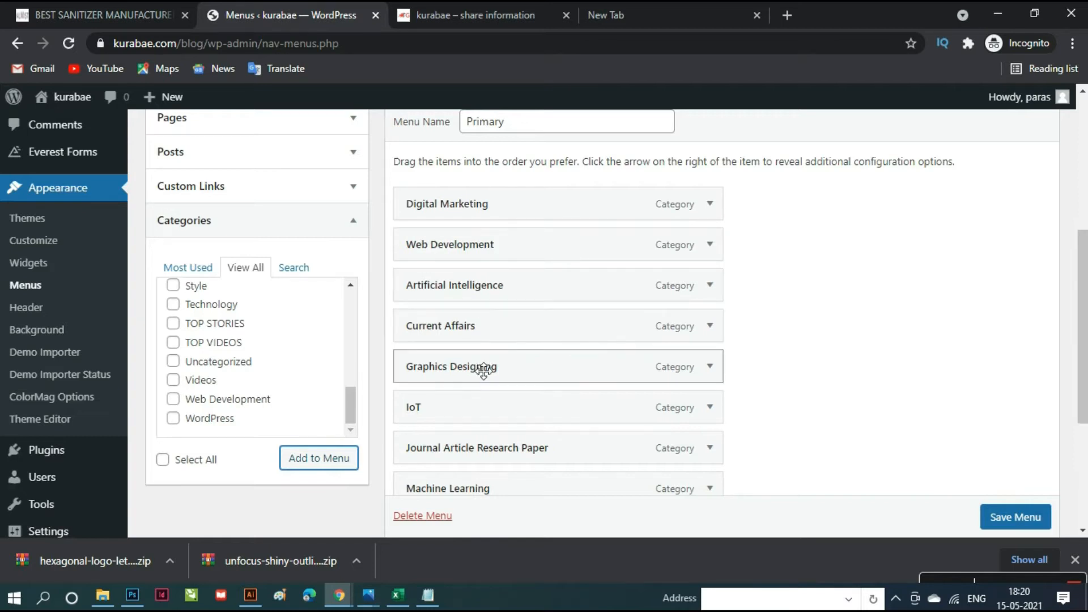
{"action": "left_click_drag", "start_coordinate": [481, 376], "coordinate": [484, 286]}
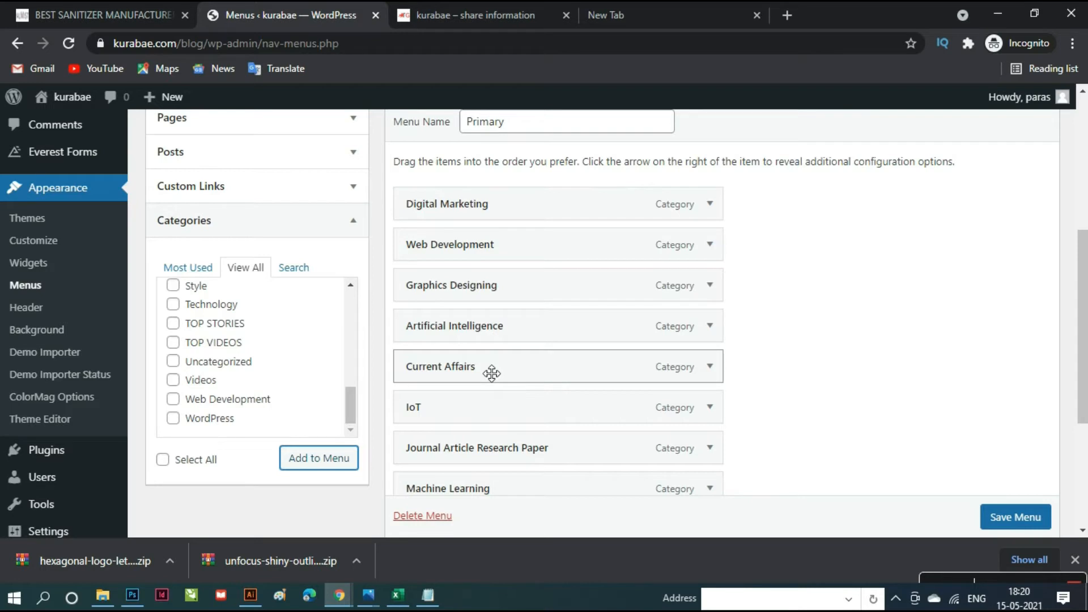
{"action": "scroll", "coordinate": [492, 373], "scroll_direction": "down", "scroll_amount": 1}
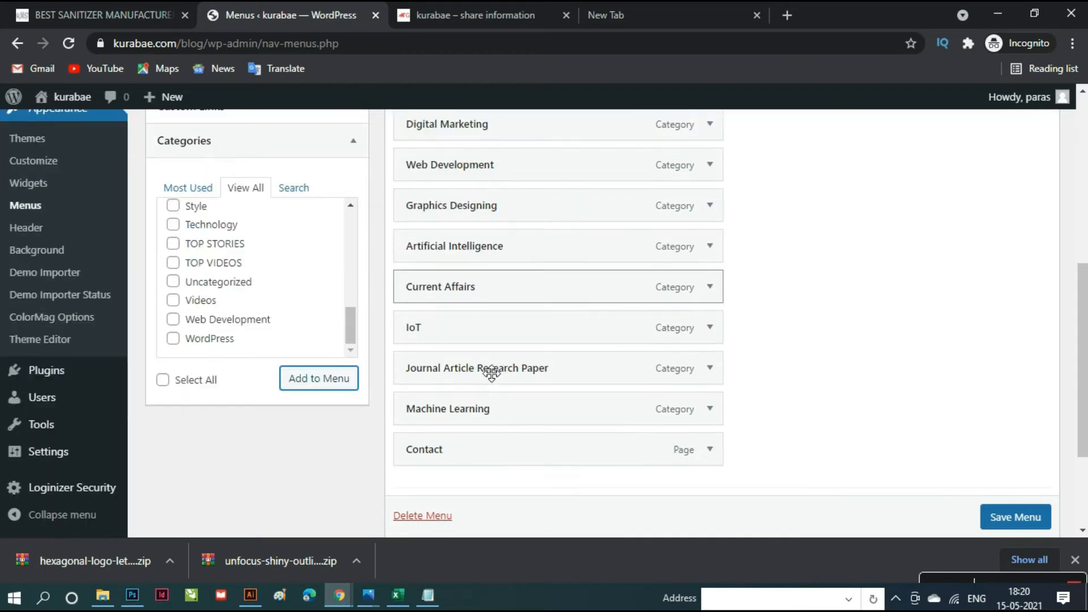
{"action": "left_click_drag", "start_coordinate": [475, 420], "coordinate": [473, 264]}
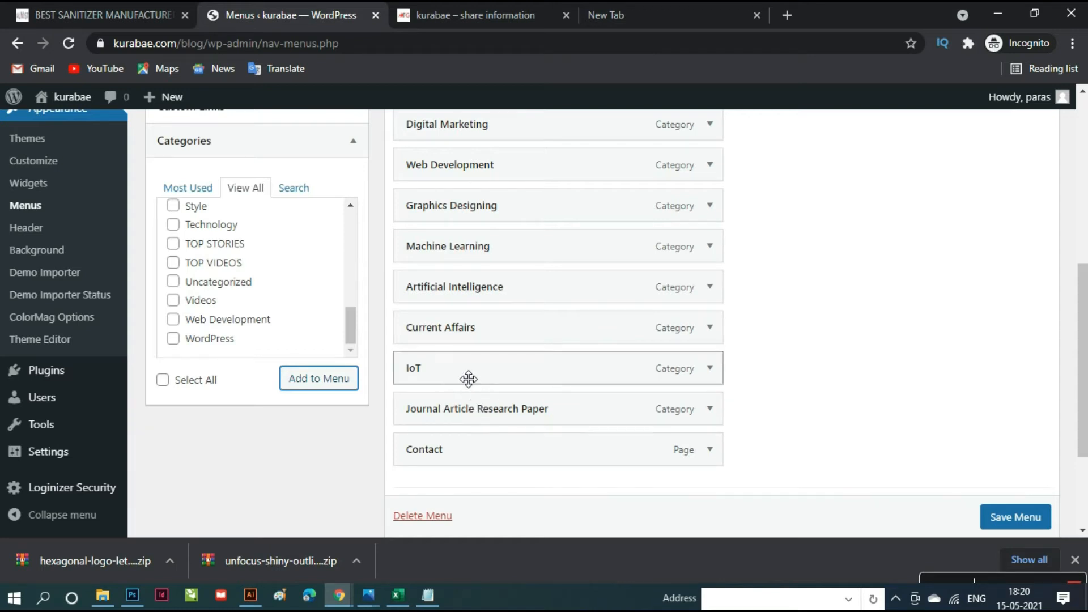
{"action": "mouse_move", "coordinate": [469, 350]}
{"action": "left_mouse_down"}
{"action": "mouse_move", "coordinate": [467, 323]}
{"action": "mouse_move", "coordinate": [467, 334]}
{"action": "left_mouse_up"}
{"action": "left_click", "coordinate": [1007, 524]}
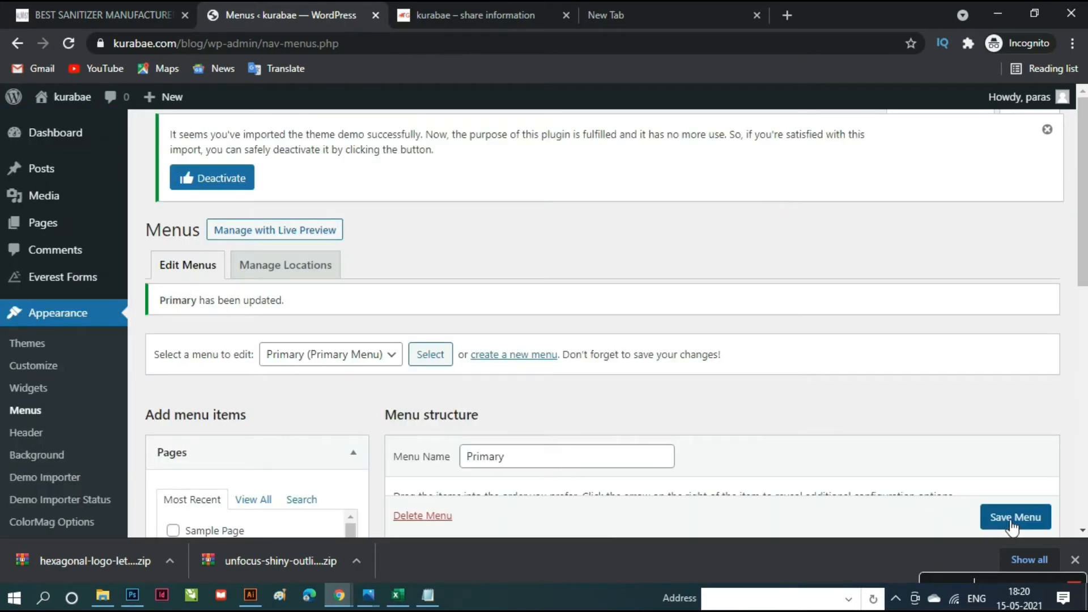
{"action": "left_click", "coordinate": [475, 15]}
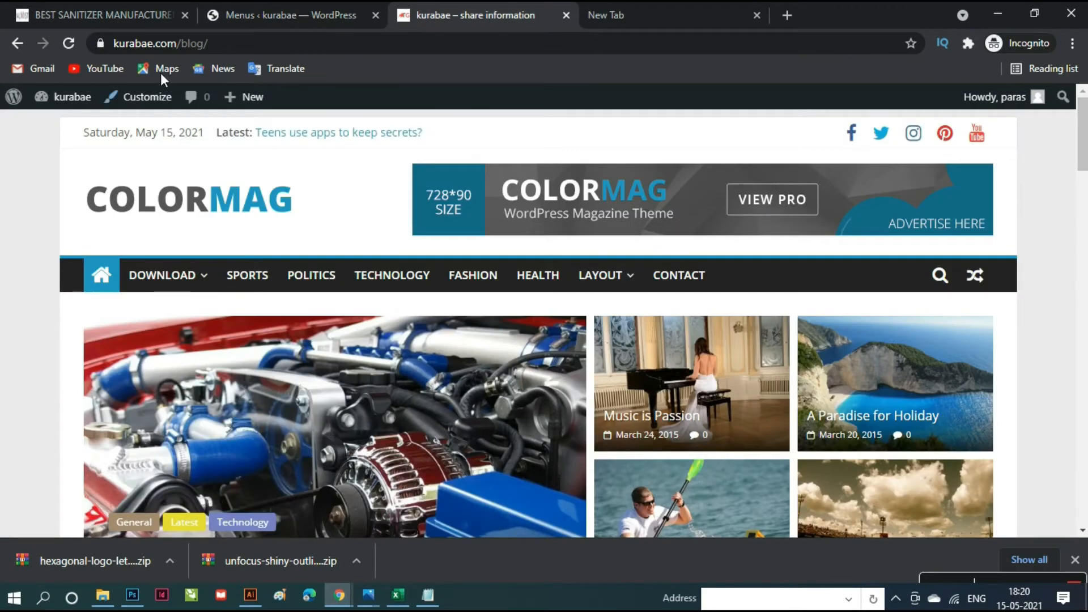
{"action": "left_click", "coordinate": [69, 44]}
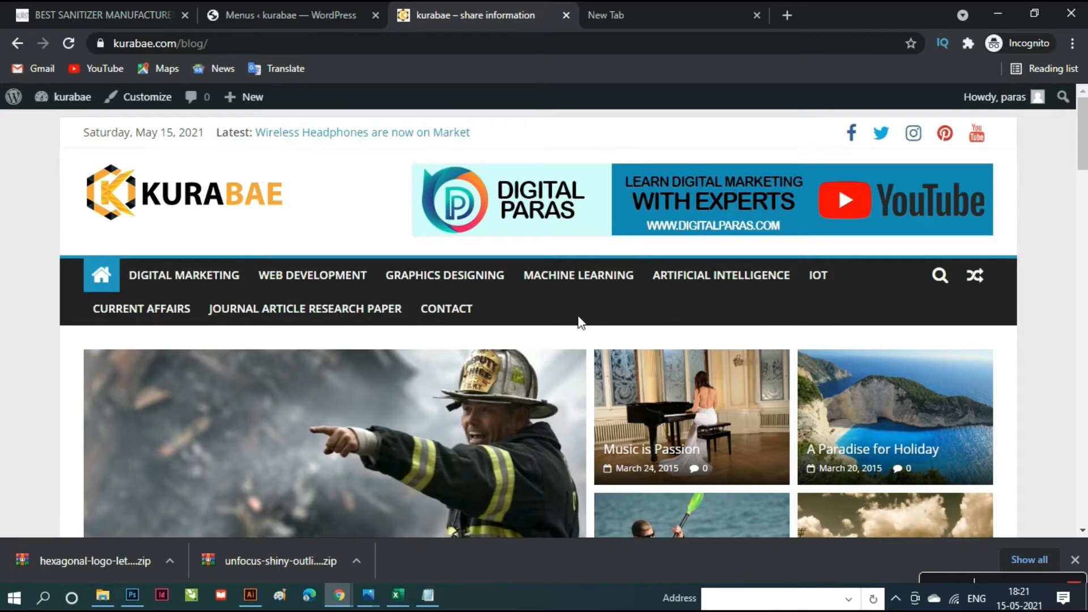
{"action": "scroll", "coordinate": [573, 319], "scroll_direction": "down", "scroll_amount": 15}
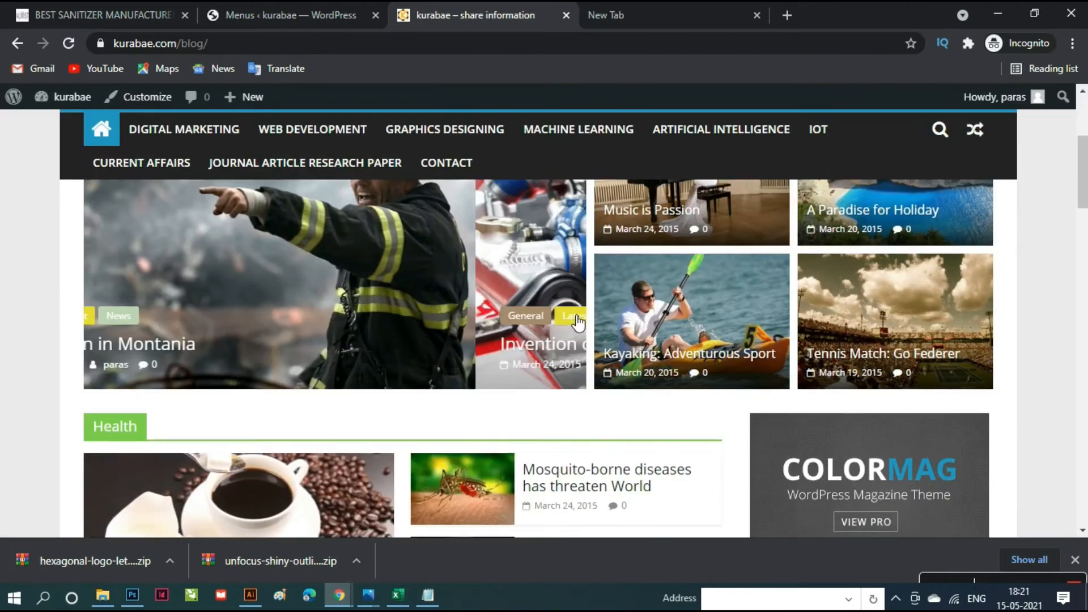
{"action": "scroll", "coordinate": [586, 395], "scroll_direction": "down", "scroll_amount": 10}
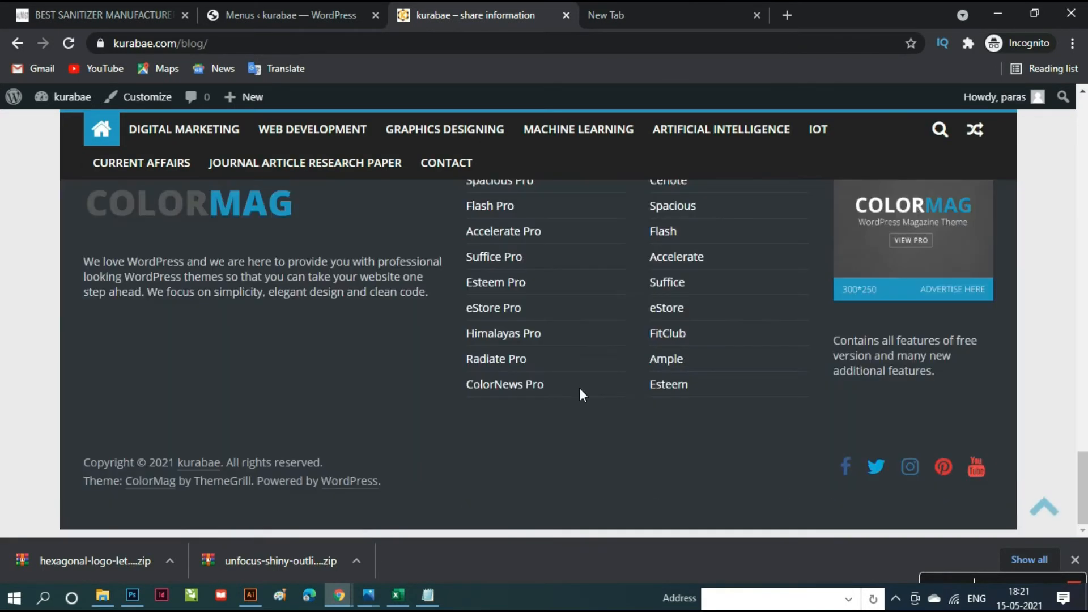
{"action": "scroll", "coordinate": [579, 389], "scroll_direction": "up", "scroll_amount": 15}
{"action": "scroll", "coordinate": [579, 389], "scroll_direction": "up", "scroll_amount": 10}
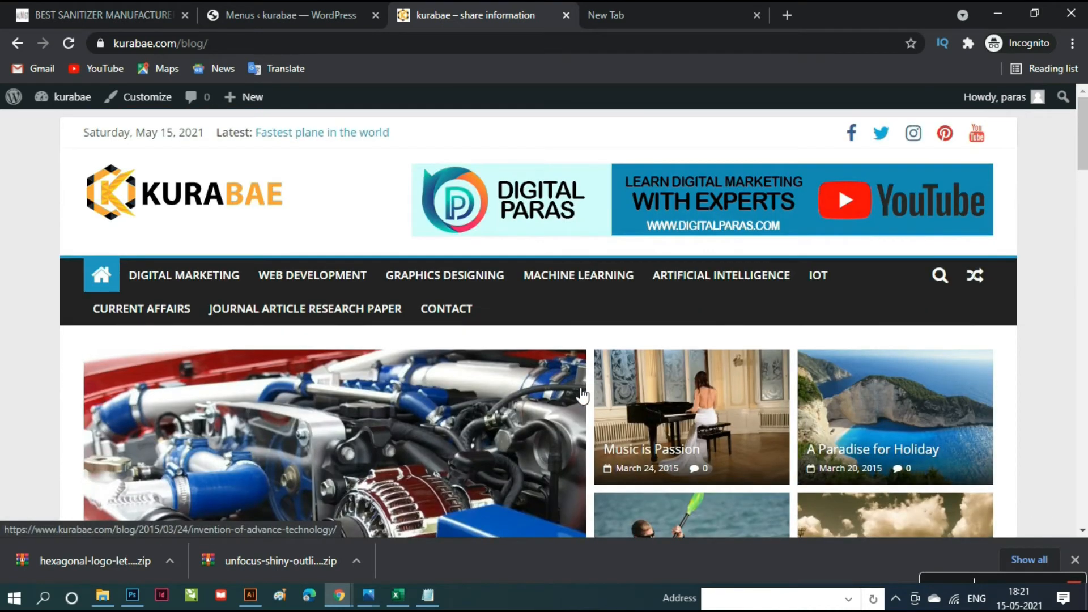
{"action": "scroll", "coordinate": [580, 396], "scroll_direction": "down", "scroll_amount": 6}
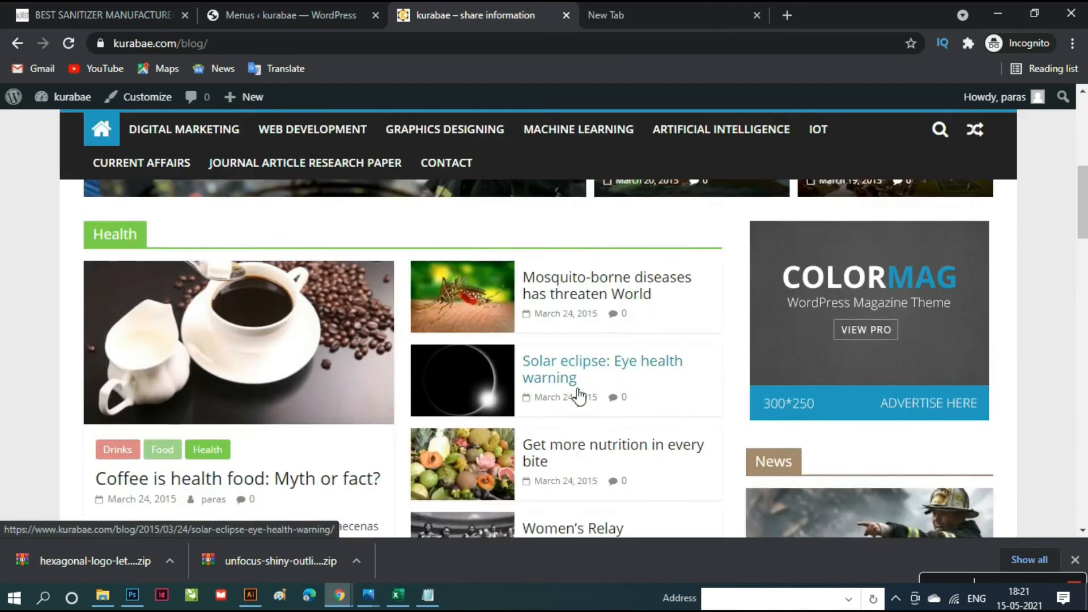
{"action": "scroll", "coordinate": [578, 395], "scroll_direction": "down", "scroll_amount": 10}
{"action": "scroll", "coordinate": [571, 395], "scroll_direction": "up", "scroll_amount": 5}
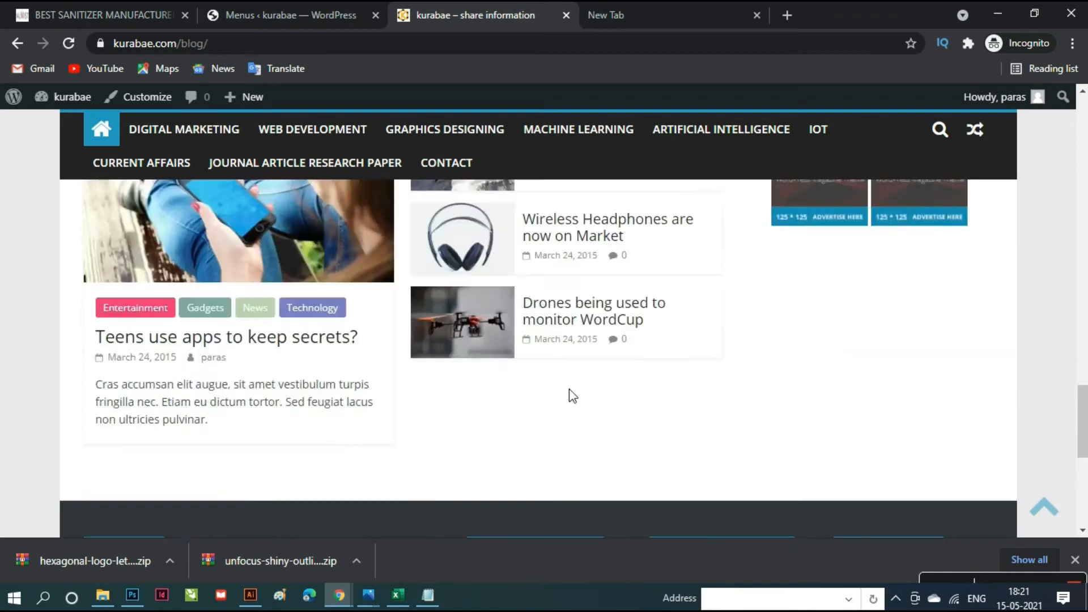
{"action": "scroll", "coordinate": [572, 395], "scroll_direction": "up", "scroll_amount": 12}
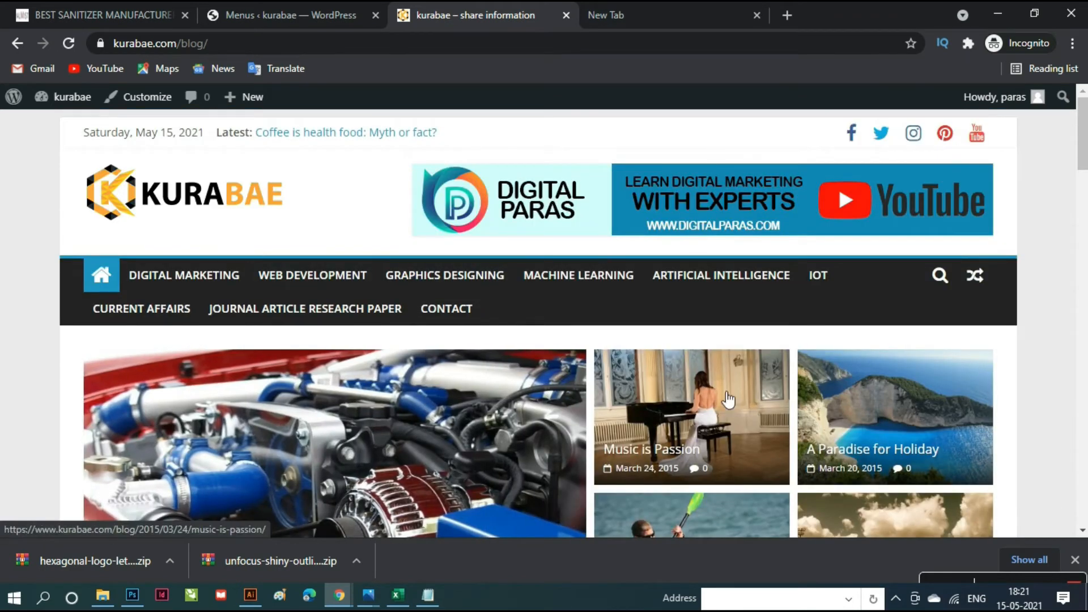
{"action": "scroll", "coordinate": [731, 409], "scroll_direction": "down", "scroll_amount": 5}
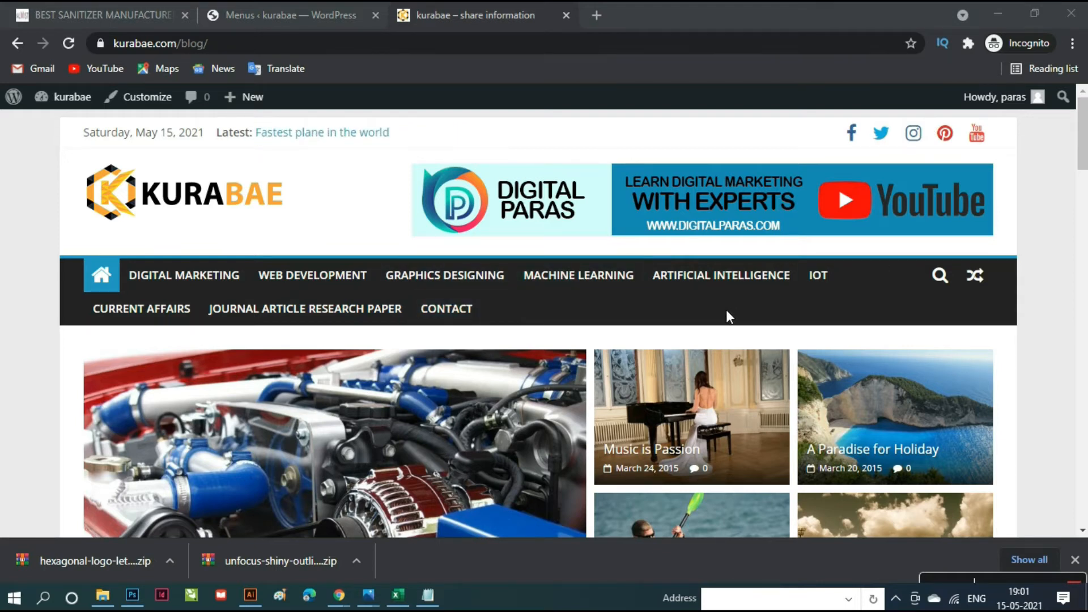
- Scroll through the Kurabae homepage to review the saved category menu
{"action": "scroll", "coordinate": [726, 309], "scroll_direction": "down", "scroll_amount": 15}
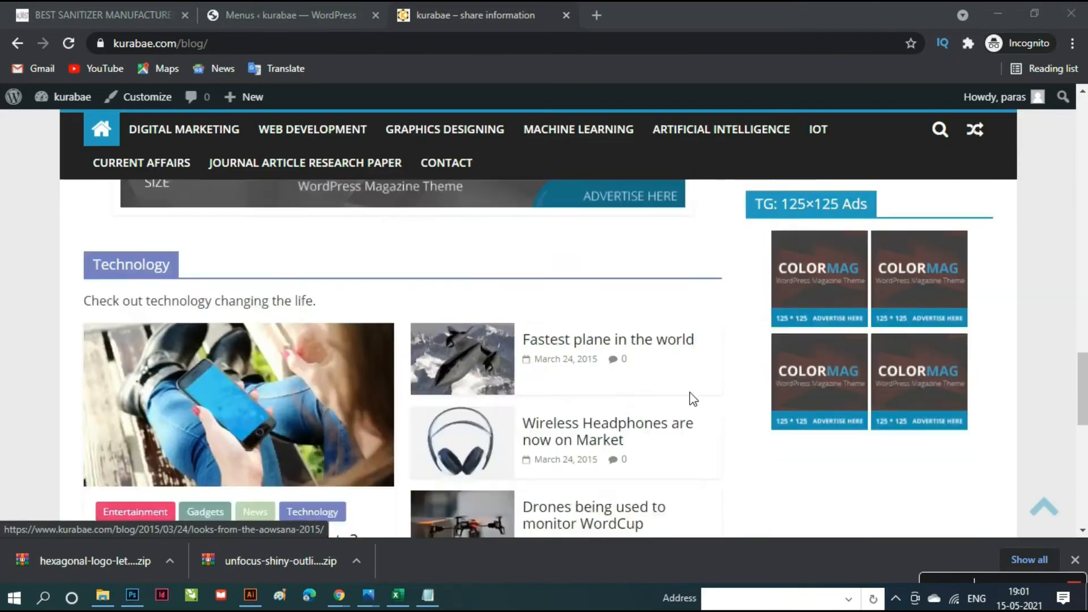
{"action": "scroll", "coordinate": [692, 398], "scroll_direction": "down", "scroll_amount": 10}
{"action": "scroll", "coordinate": [692, 399], "scroll_direction": "up", "scroll_amount": 20}
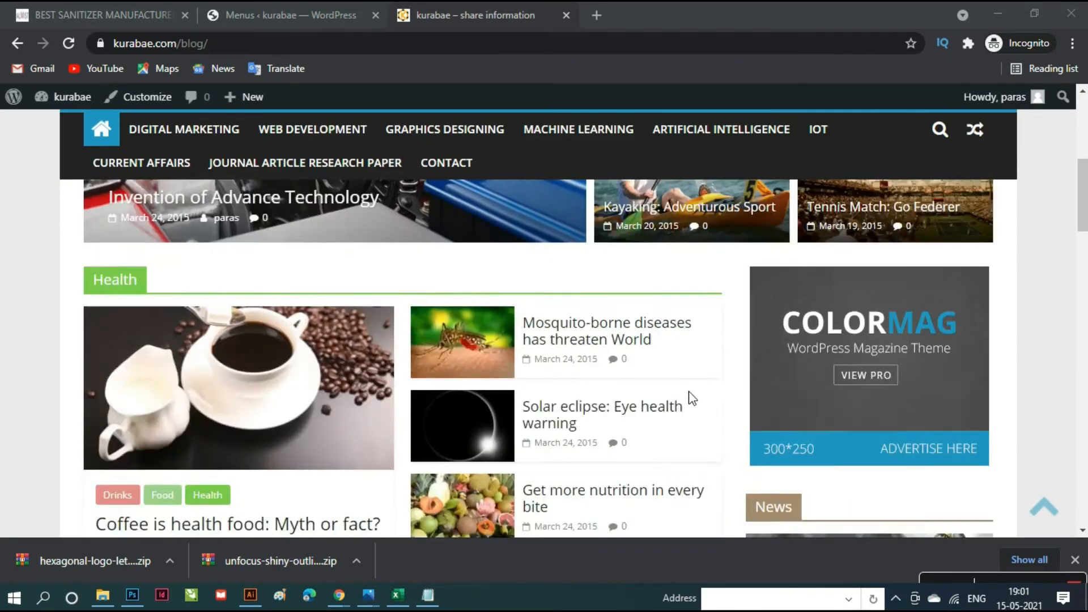
{"action": "scroll", "coordinate": [692, 398], "scroll_direction": "up", "scroll_amount": 7}
{"action": "scroll", "coordinate": [693, 399], "scroll_direction": "down", "scroll_amount": 4}
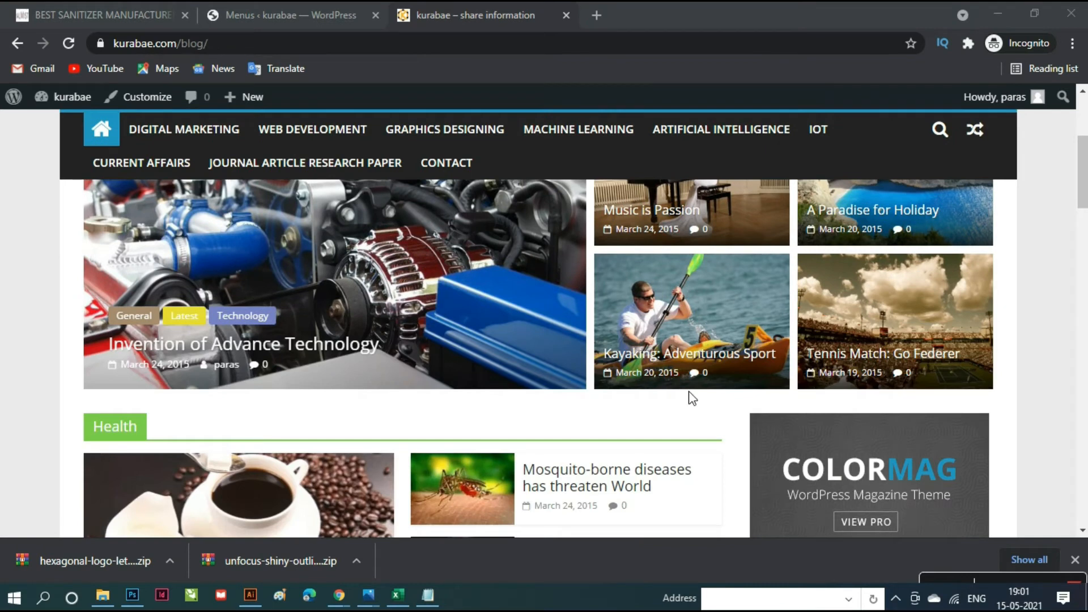
{"action": "scroll", "coordinate": [690, 396], "scroll_direction": "up", "scroll_amount": 1}
{"action": "scroll", "coordinate": [690, 397], "scroll_direction": "down", "scroll_amount": 3}
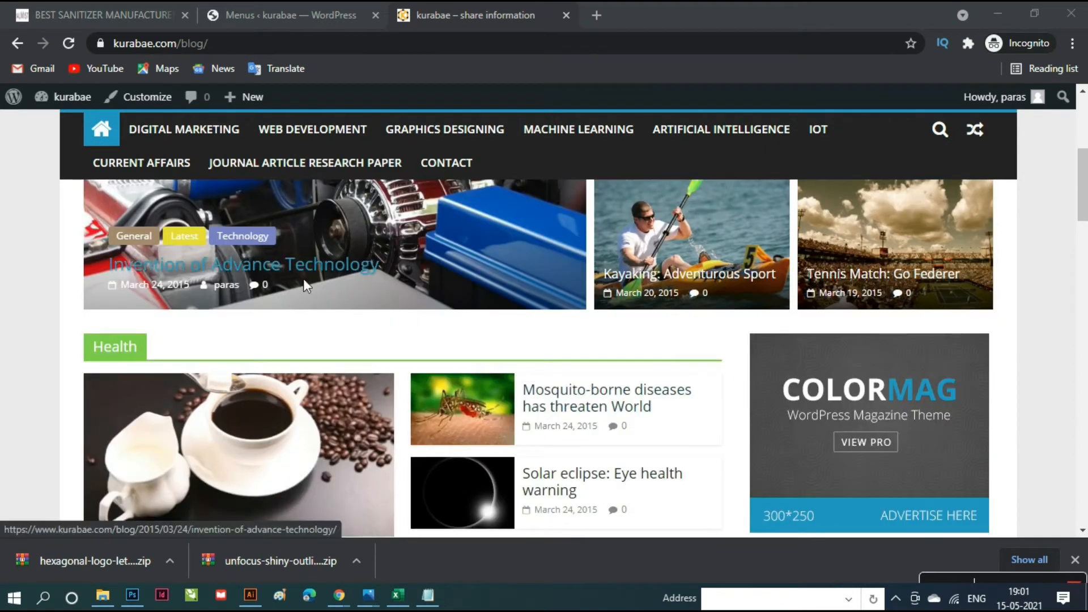
{"action": "scroll", "coordinate": [304, 285], "scroll_direction": "up", "scroll_amount": 1}
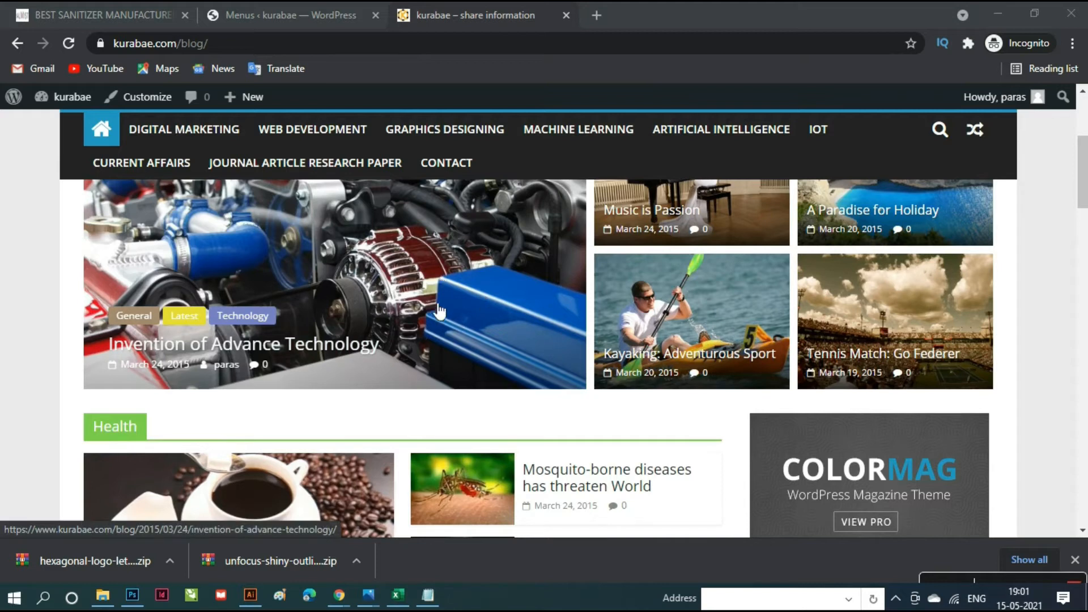
{"action": "scroll", "coordinate": [440, 311], "scroll_direction": "up", "scroll_amount": 4}
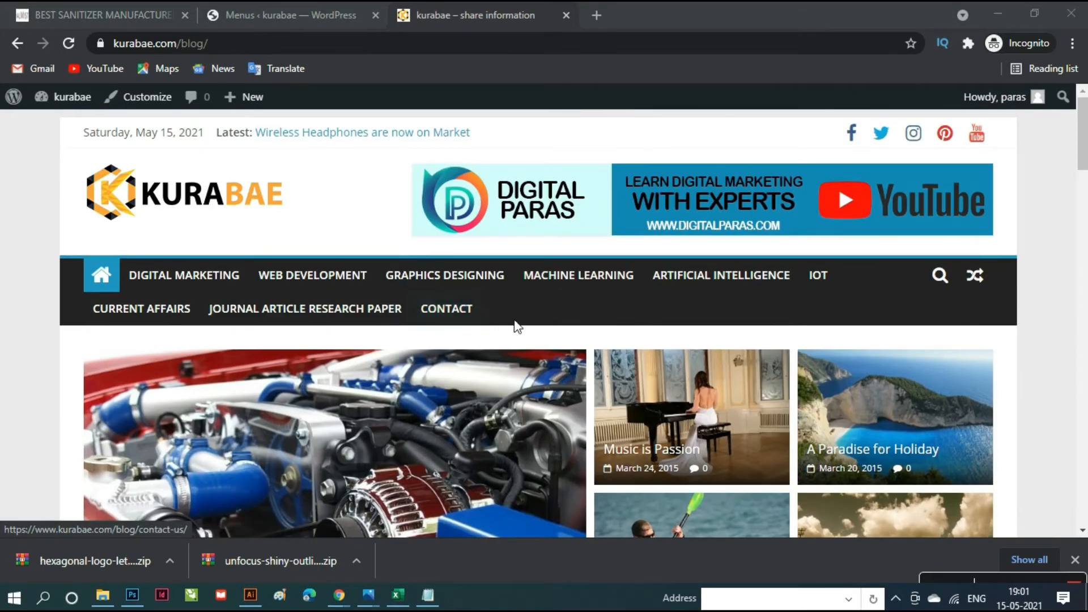
{"action": "scroll", "coordinate": [615, 320], "scroll_direction": "down", "scroll_amount": 2}
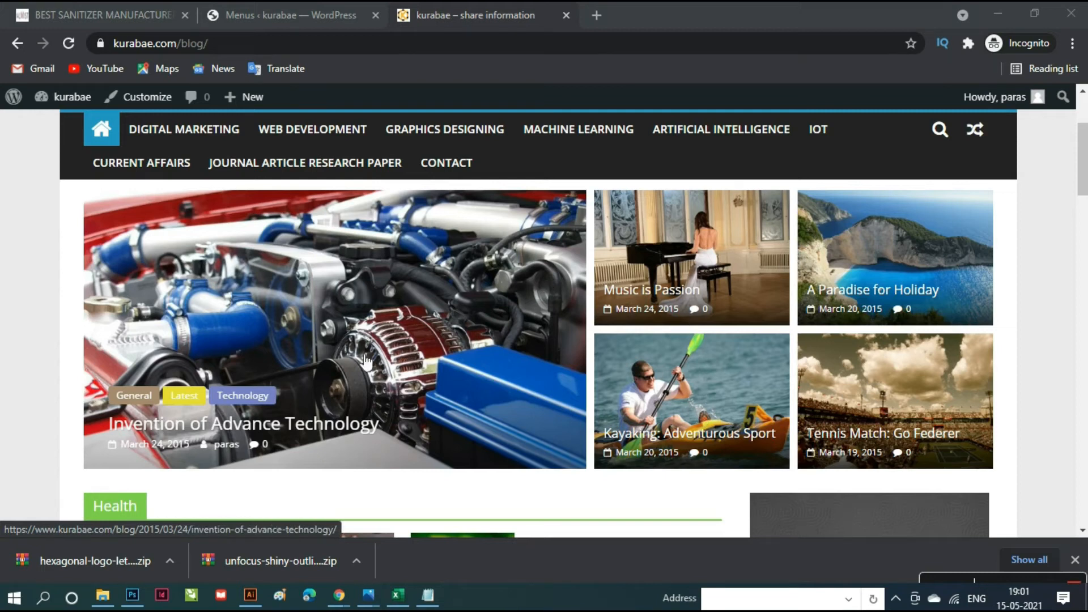
{"action": "scroll", "coordinate": [812, 342], "scroll_direction": "down", "scroll_amount": 10}
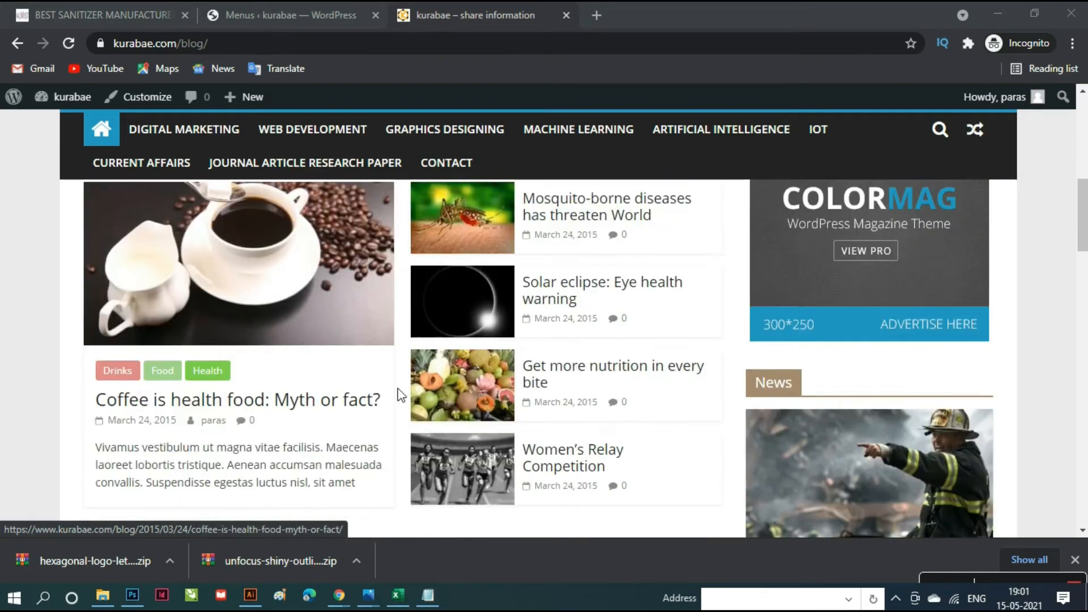
{"action": "scroll", "coordinate": [712, 372], "scroll_direction": "down", "scroll_amount": 4}
{"action": "scroll", "coordinate": [714, 375], "scroll_direction": "up", "scroll_amount": 14}
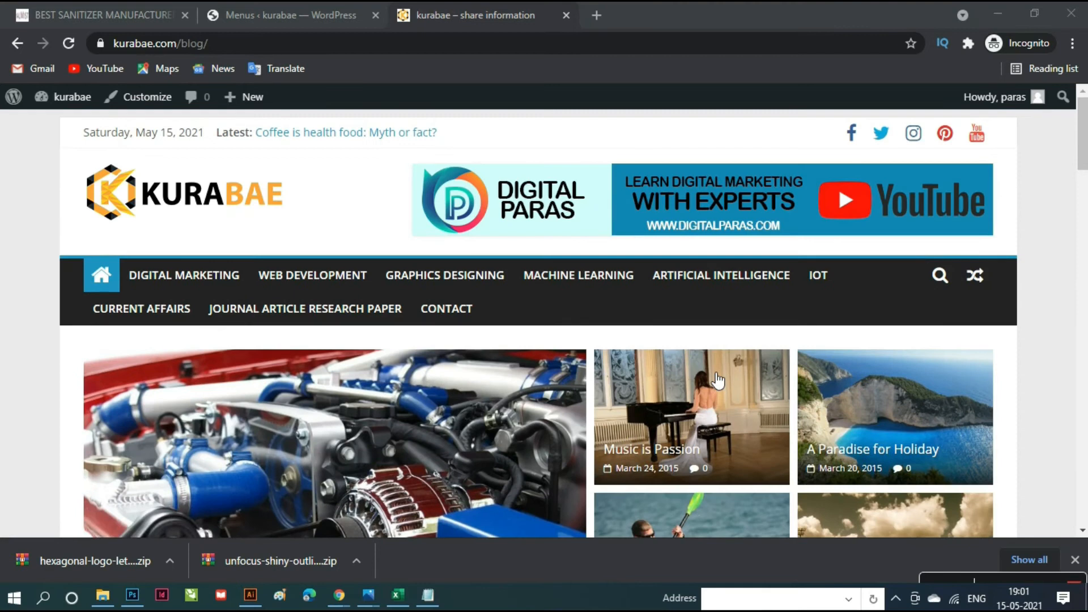
- Add the Latest category to the Primary menu, place it just above Contact, and save
{"action": "left_click", "coordinate": [292, 15]}
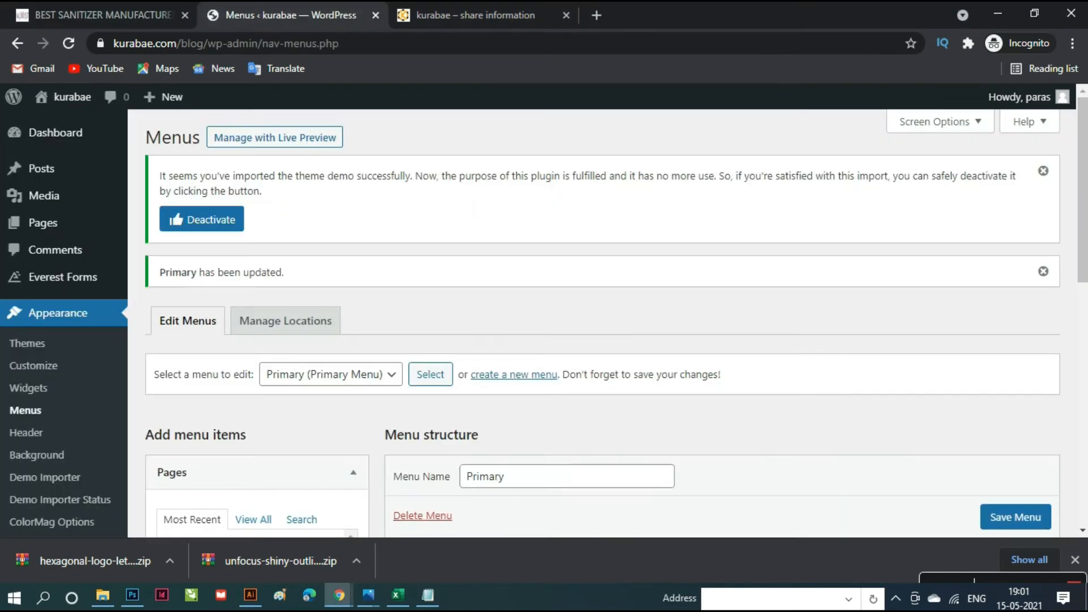
{"action": "scroll", "coordinate": [606, 315], "scroll_direction": "down", "scroll_amount": 4}
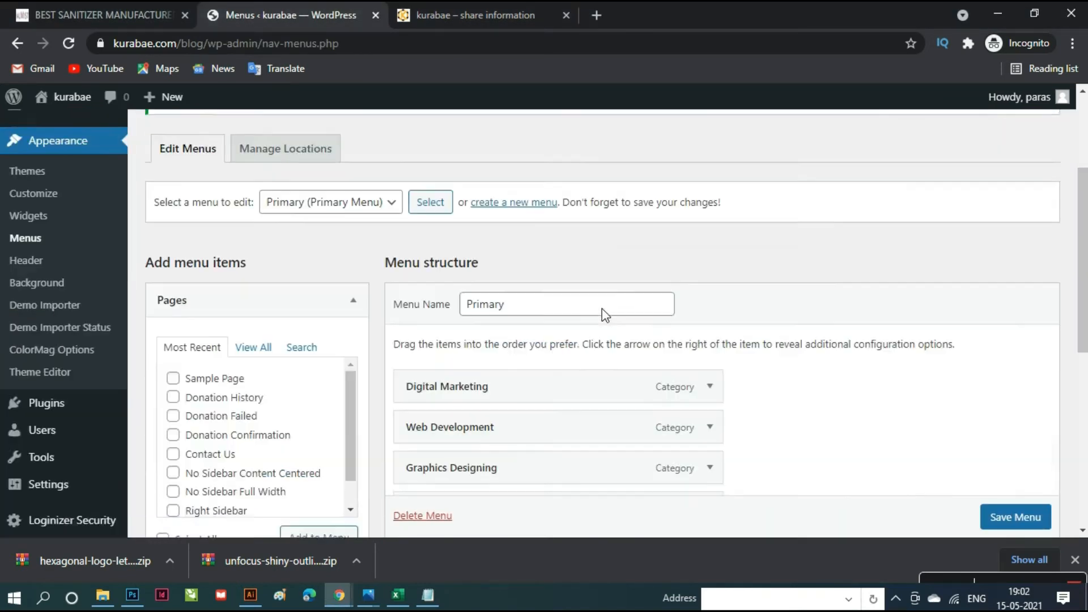
{"action": "scroll", "coordinate": [274, 356], "scroll_direction": "down", "scroll_amount": 1}
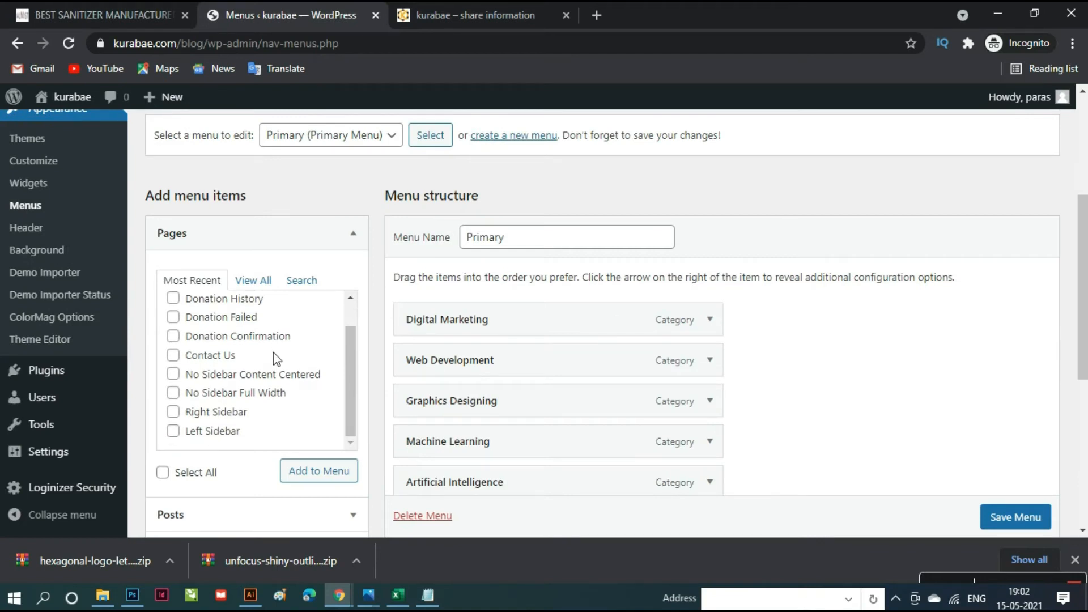
{"action": "scroll", "coordinate": [284, 401], "scroll_direction": "up", "scroll_amount": 1}
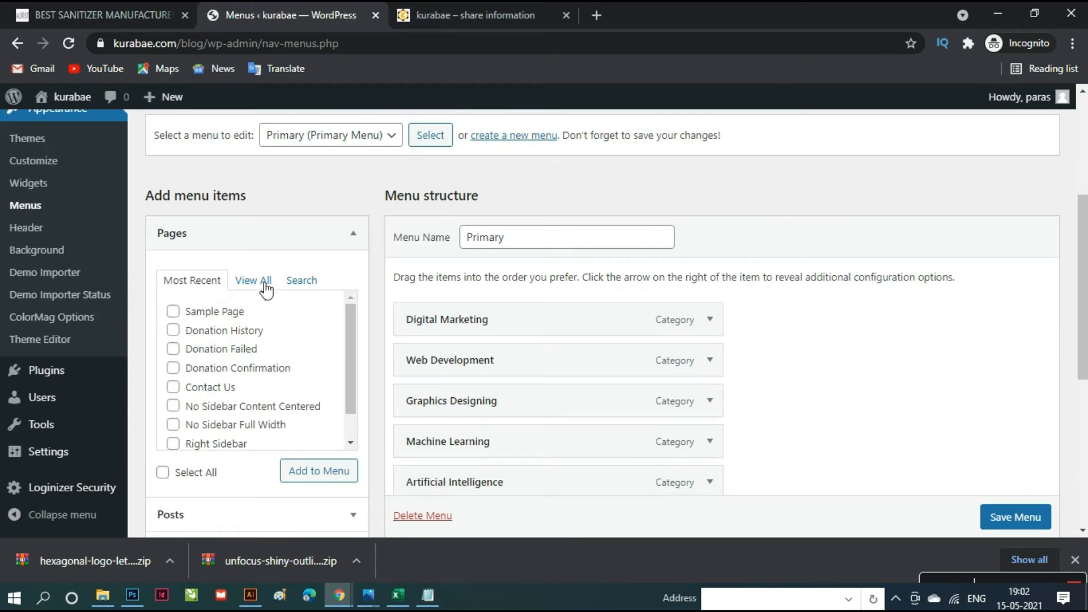
{"action": "scroll", "coordinate": [292, 363], "scroll_direction": "down", "scroll_amount": 8}
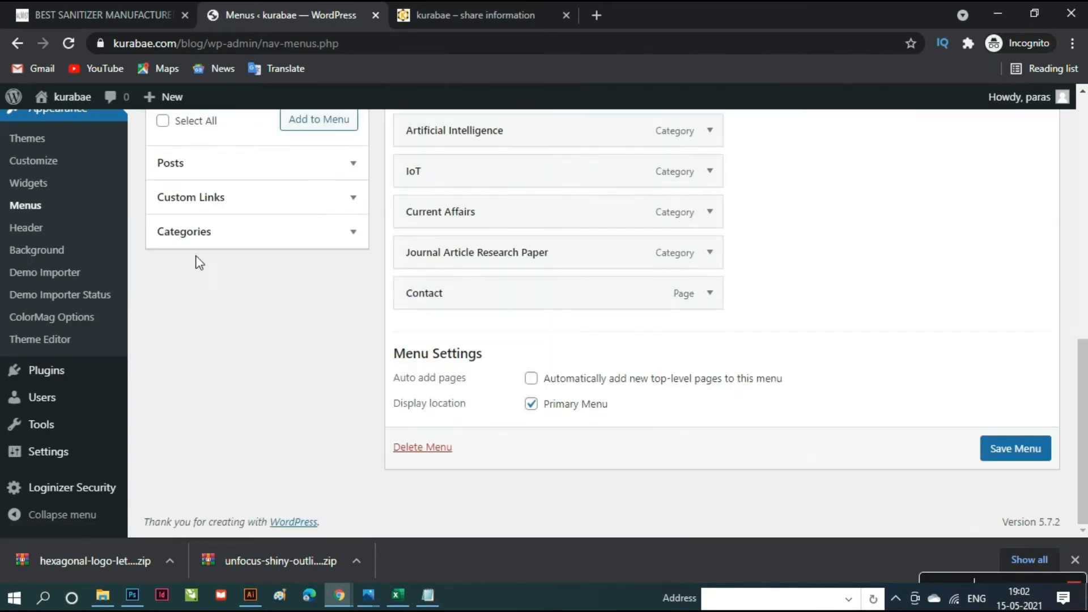
{"action": "scroll", "coordinate": [298, 343], "scroll_direction": "up", "scroll_amount": 2}
{"action": "left_click", "coordinate": [221, 321]}
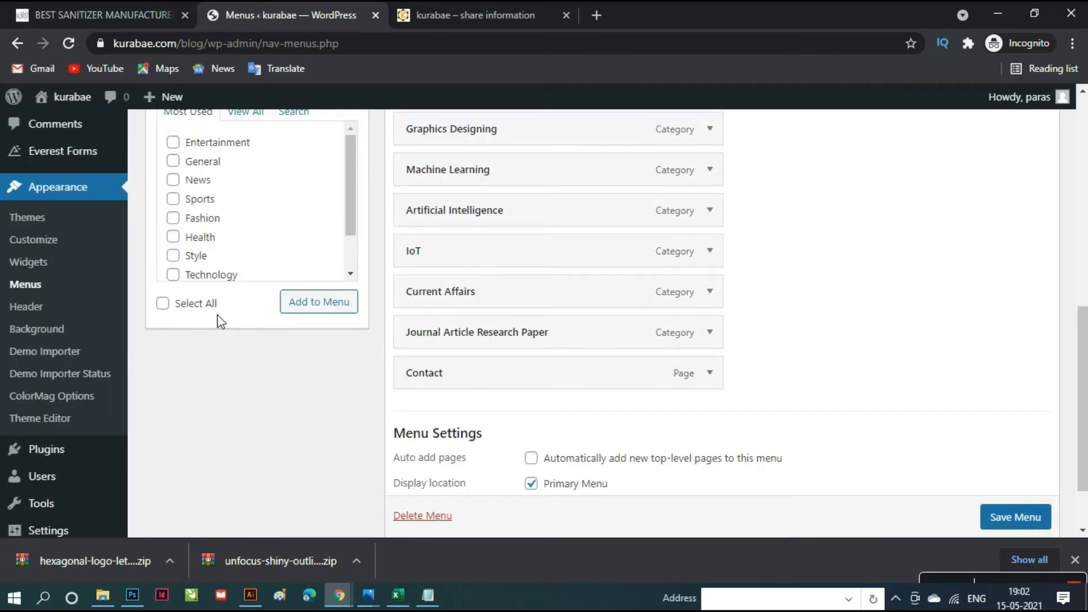
{"action": "scroll", "coordinate": [291, 344], "scroll_direction": "up", "scroll_amount": 2}
{"action": "scroll", "coordinate": [270, 308], "scroll_direction": "down", "scroll_amount": 2}
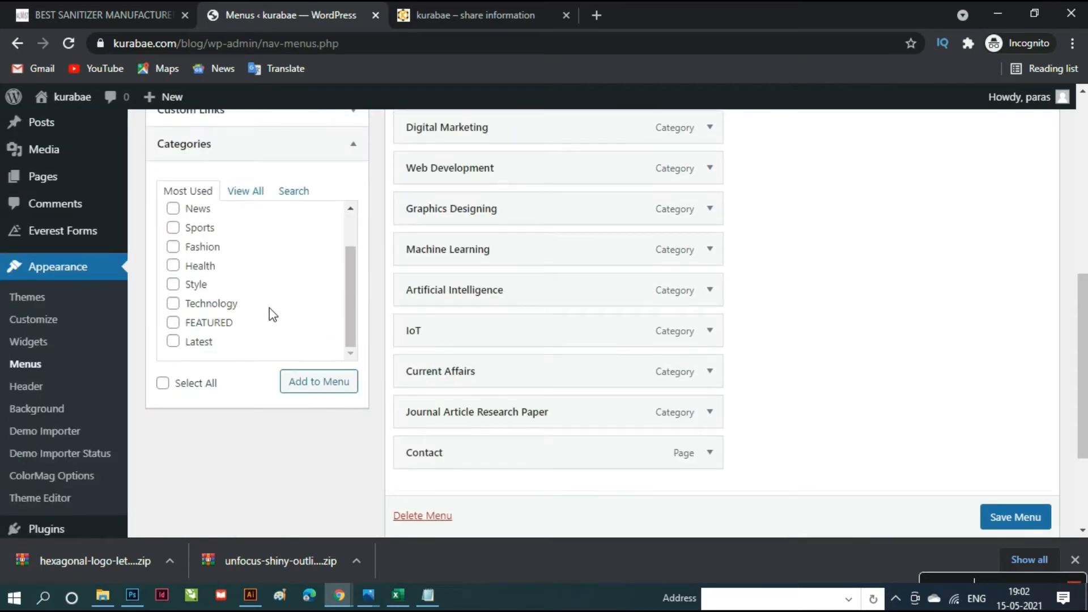
{"action": "left_click", "coordinate": [175, 343]}
{"action": "left_click", "coordinate": [330, 392]}
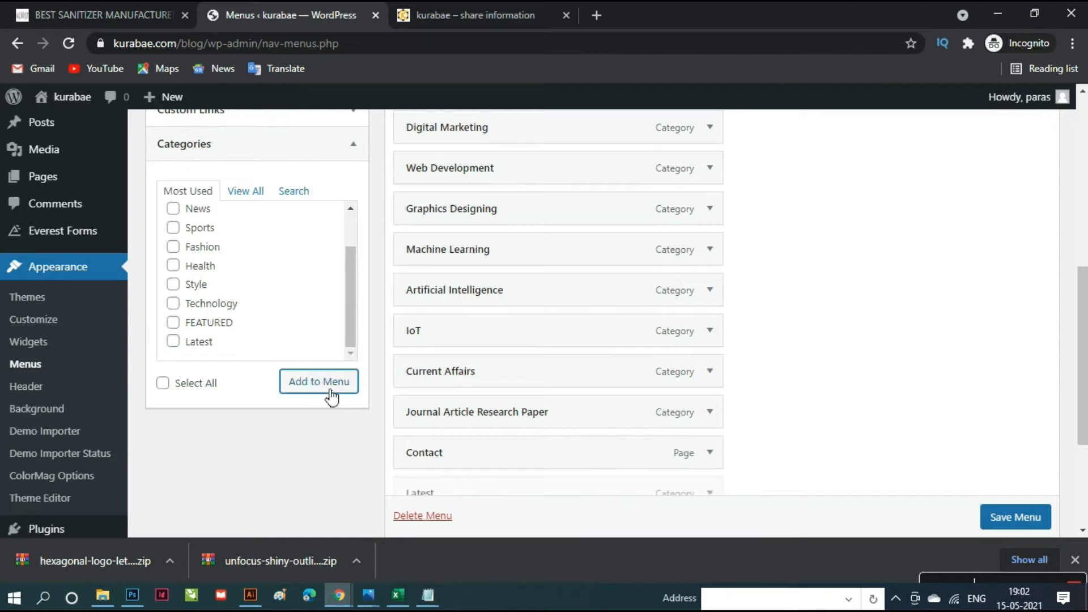
{"action": "left_click_drag", "start_coordinate": [493, 493], "coordinate": [491, 452]}
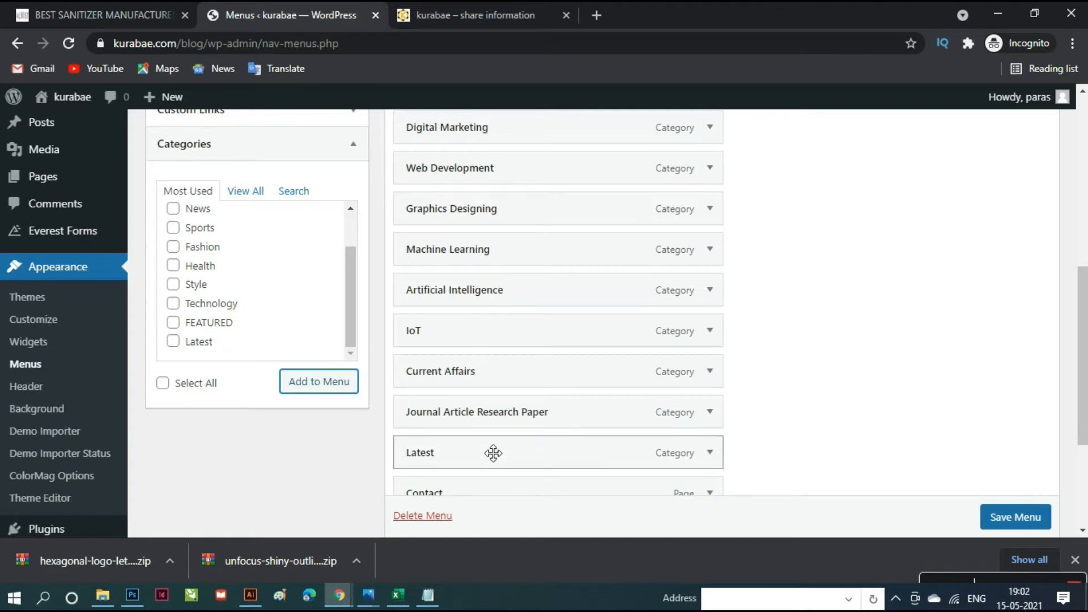
{"action": "left_click", "coordinate": [1016, 524]}
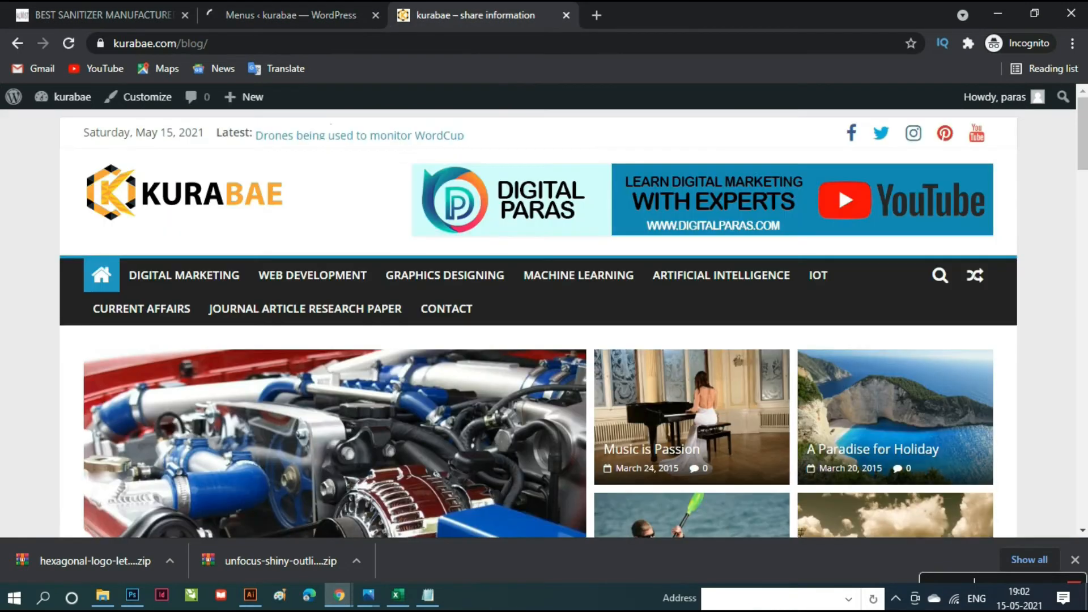
- Reload the live blog to confirm Latest now appears before Contact in the navigation
{"action": "left_click", "coordinate": [448, 16]}
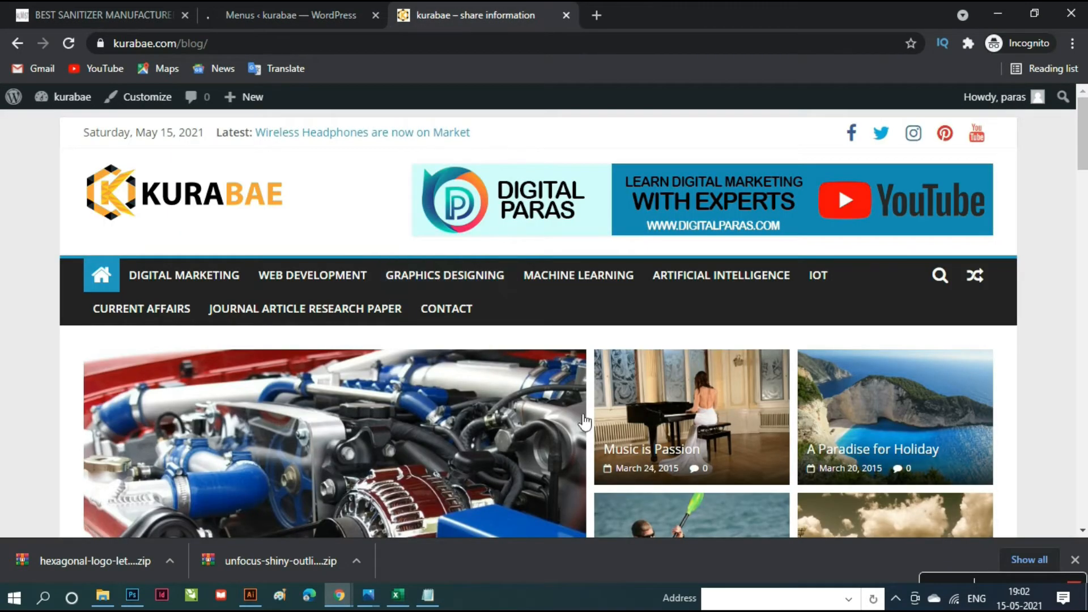
{"action": "scroll", "coordinate": [611, 420], "scroll_direction": "down", "scroll_amount": 2}
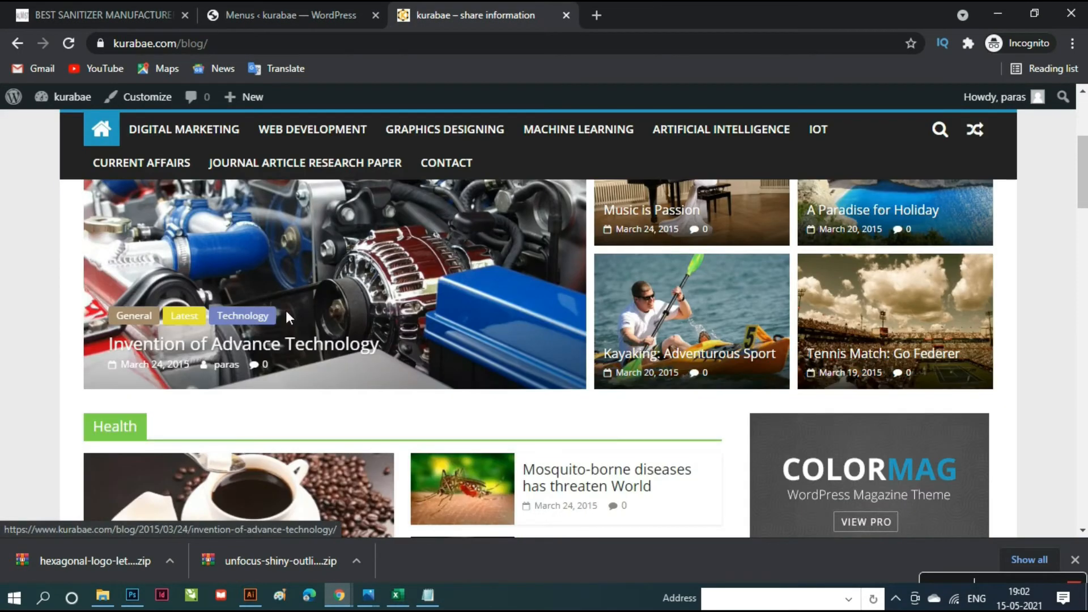
{"action": "scroll", "coordinate": [440, 352], "scroll_direction": "up", "scroll_amount": 1}
{"action": "scroll", "coordinate": [448, 359], "scroll_direction": "down", "scroll_amount": 1}
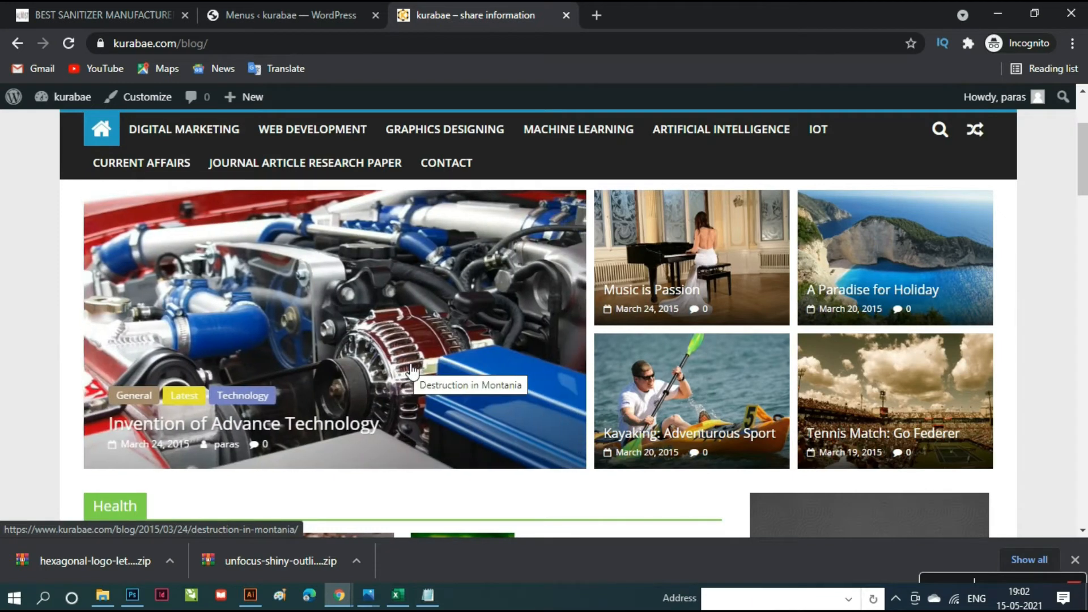
{"action": "scroll", "coordinate": [412, 372], "scroll_direction": "up", "scroll_amount": 2}
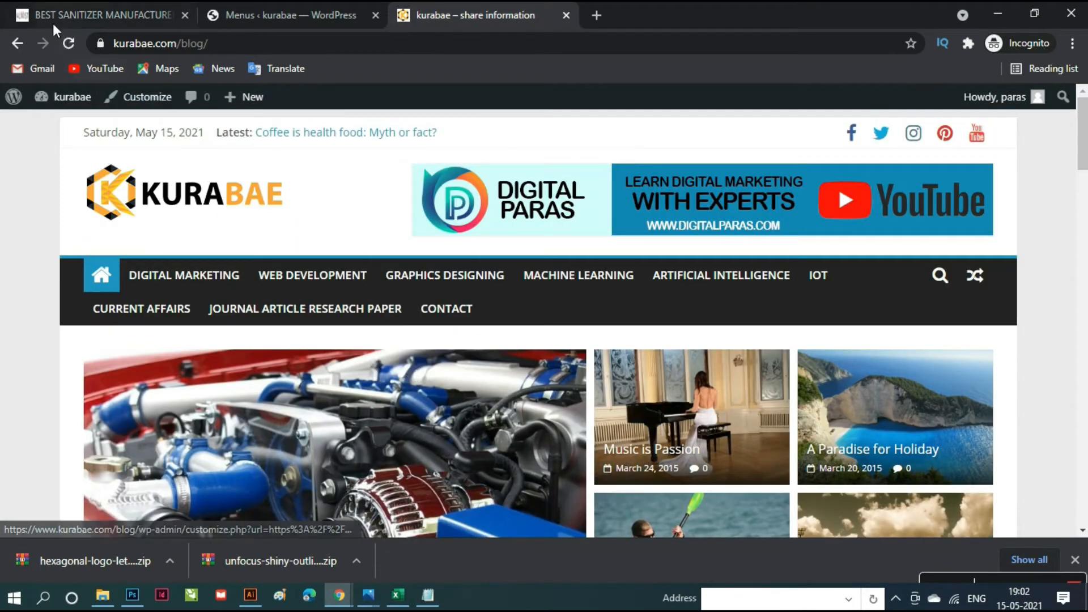
{"action": "left_click", "coordinate": [69, 43]}
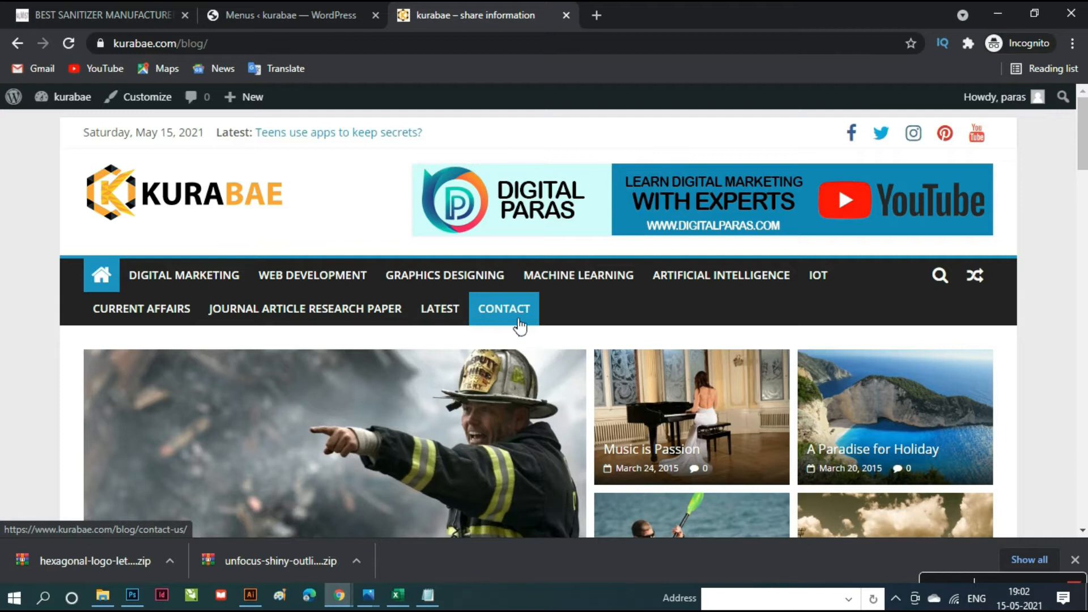
- Return to the Primary menu editor and scroll to its Menu structure list
{"action": "mouse_move", "coordinate": [340, 600]}
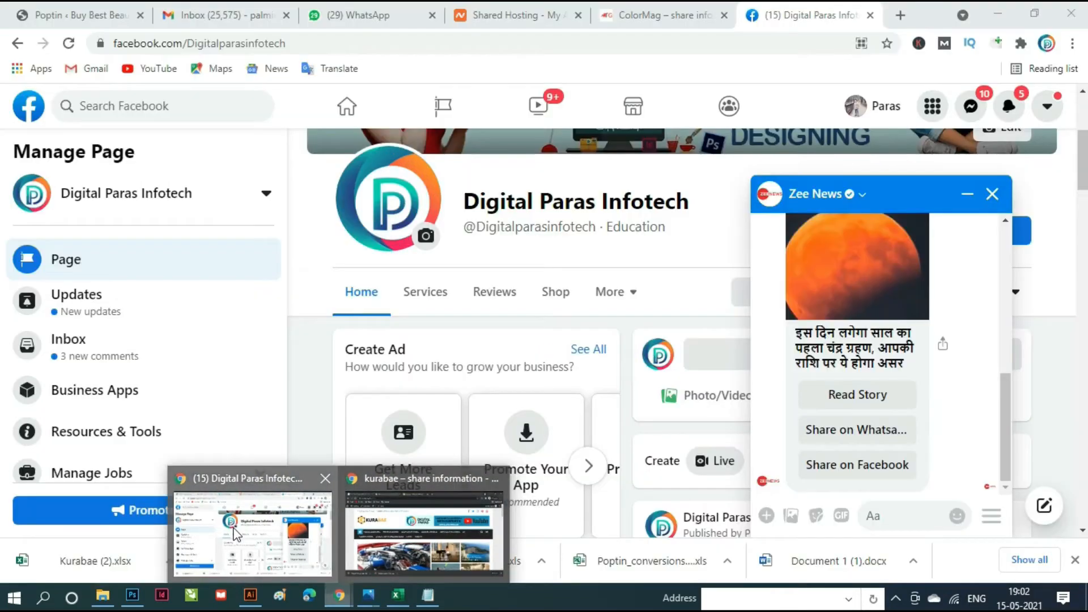
{"action": "left_click", "coordinate": [235, 533]}
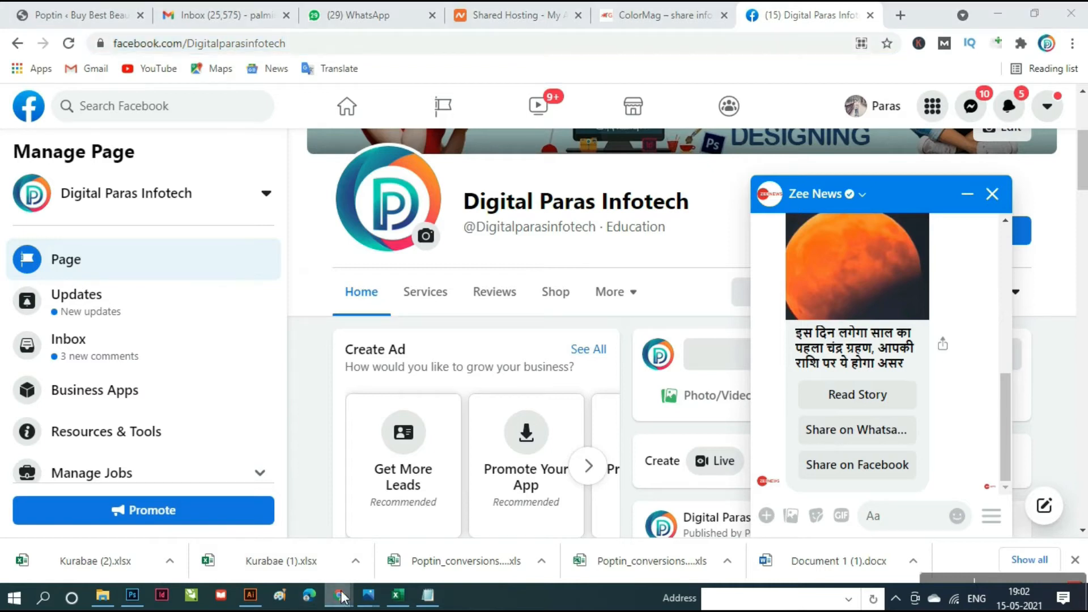
{"action": "mouse_move", "coordinate": [343, 600]}
{"action": "left_click", "coordinate": [415, 549]}
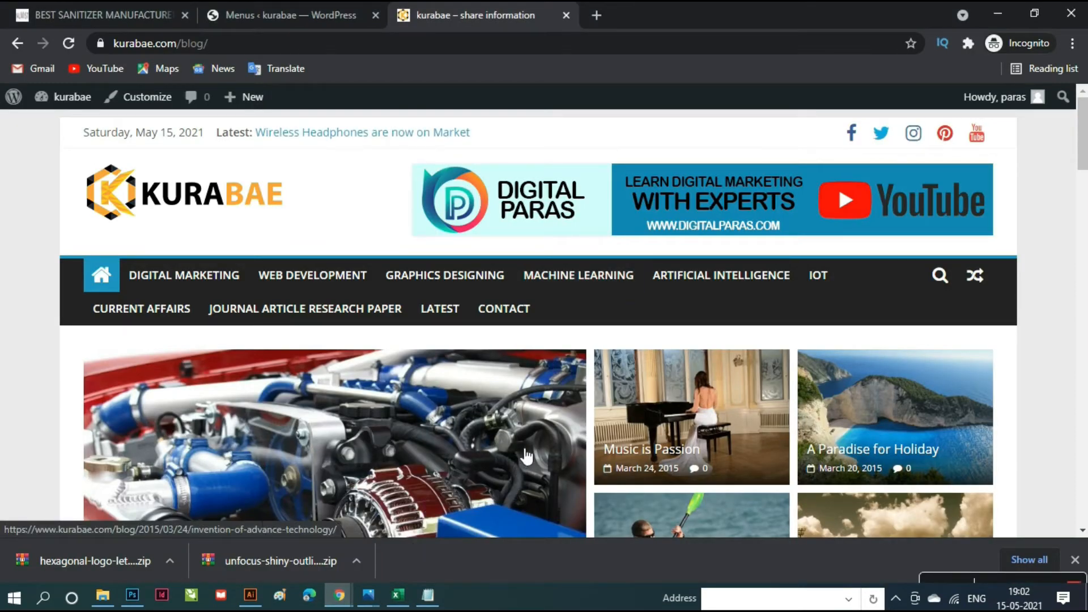
{"action": "scroll", "coordinate": [528, 439], "scroll_direction": "down", "scroll_amount": 2}
{"action": "scroll", "coordinate": [528, 436], "scroll_direction": "up", "scroll_amount": 2}
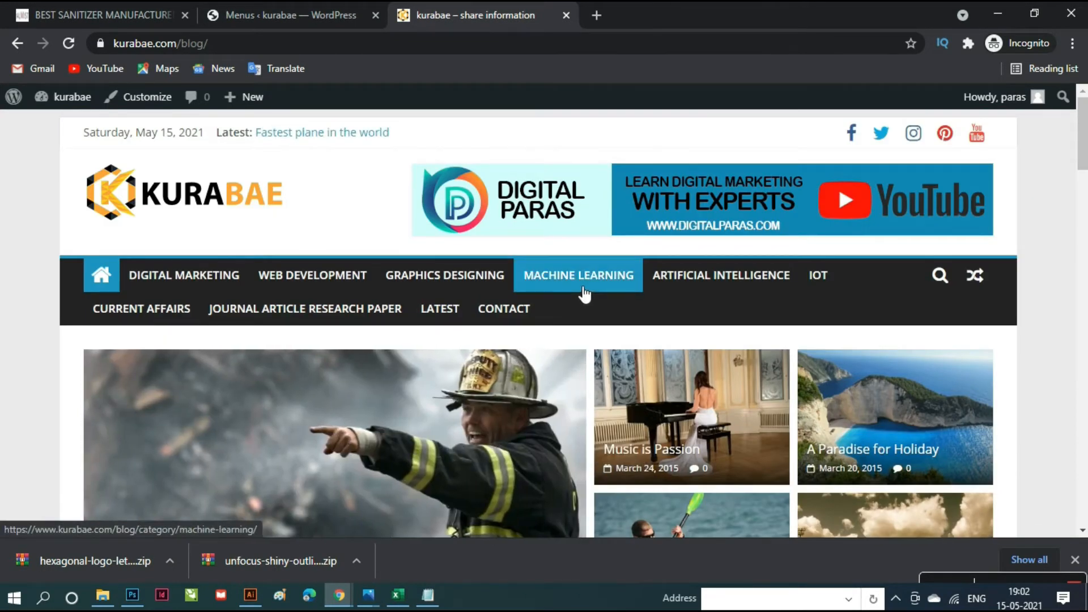
{"action": "scroll", "coordinate": [602, 346], "scroll_direction": "down", "scroll_amount": 2}
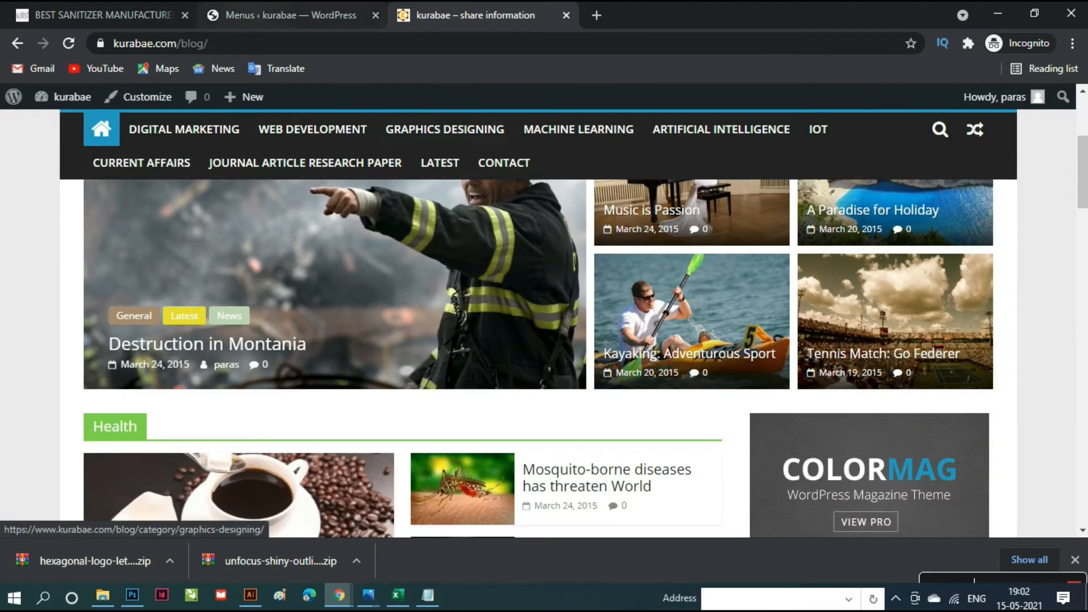
{"action": "left_click", "coordinate": [283, 16]}
{"action": "scroll", "coordinate": [618, 426], "scroll_direction": "down", "scroll_amount": 5}
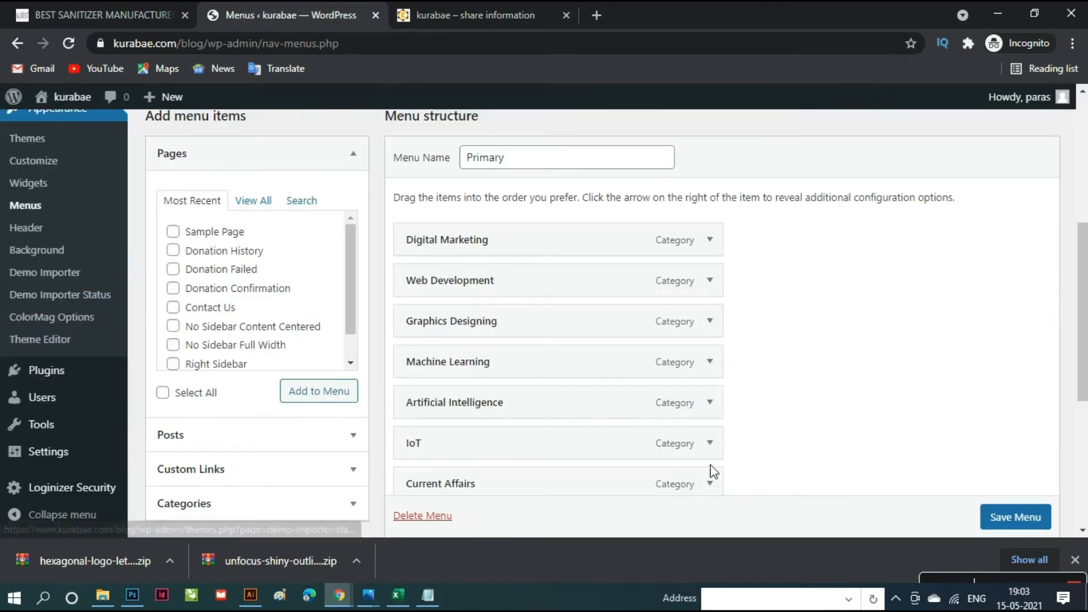
- Save the Primary menu and launch the Customizer for the ColorMag theme
{"action": "scroll", "coordinate": [1042, 530], "scroll_direction": "down", "scroll_amount": 5}
{"action": "left_click", "coordinate": [1015, 449]}
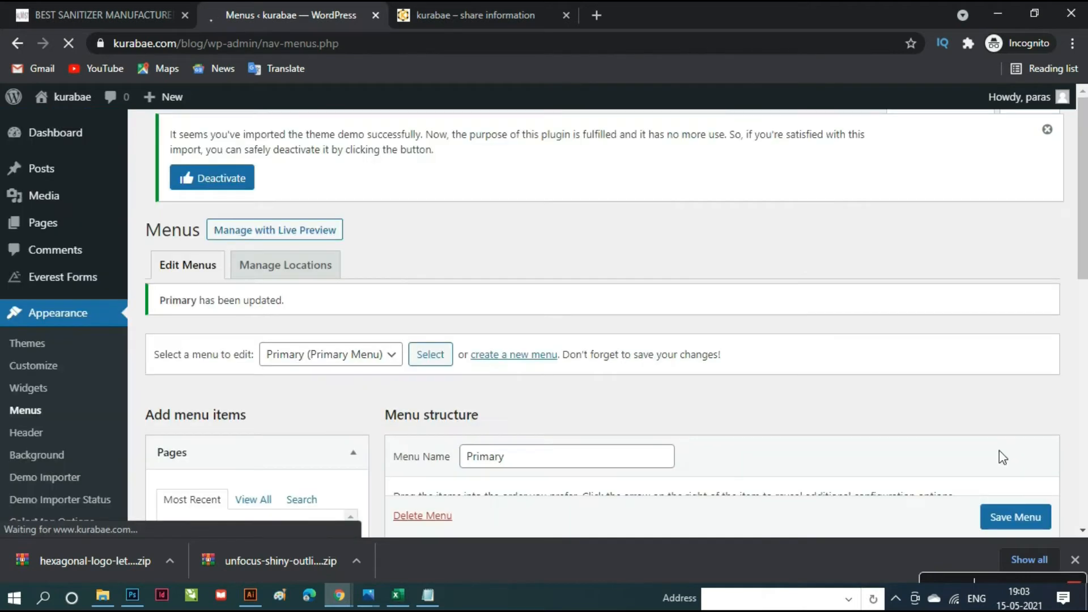
{"action": "left_click", "coordinate": [39, 367]}
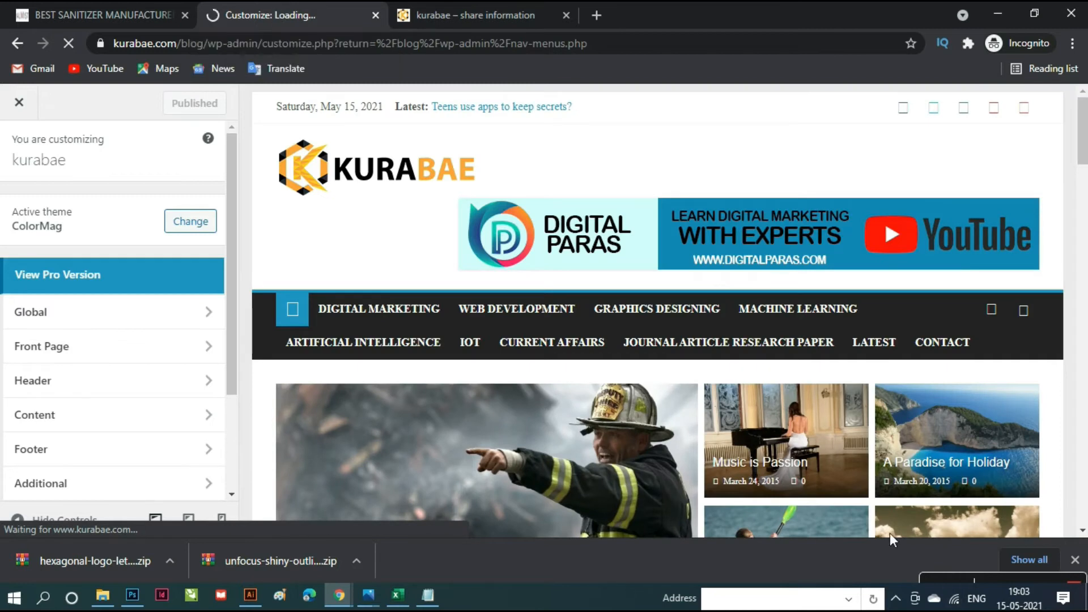
- Keep the TG: Featured Category Slider on the Latest category and return to the widget areas
{"action": "scroll", "coordinate": [618, 323], "scroll_direction": "down", "scroll_amount": 3}
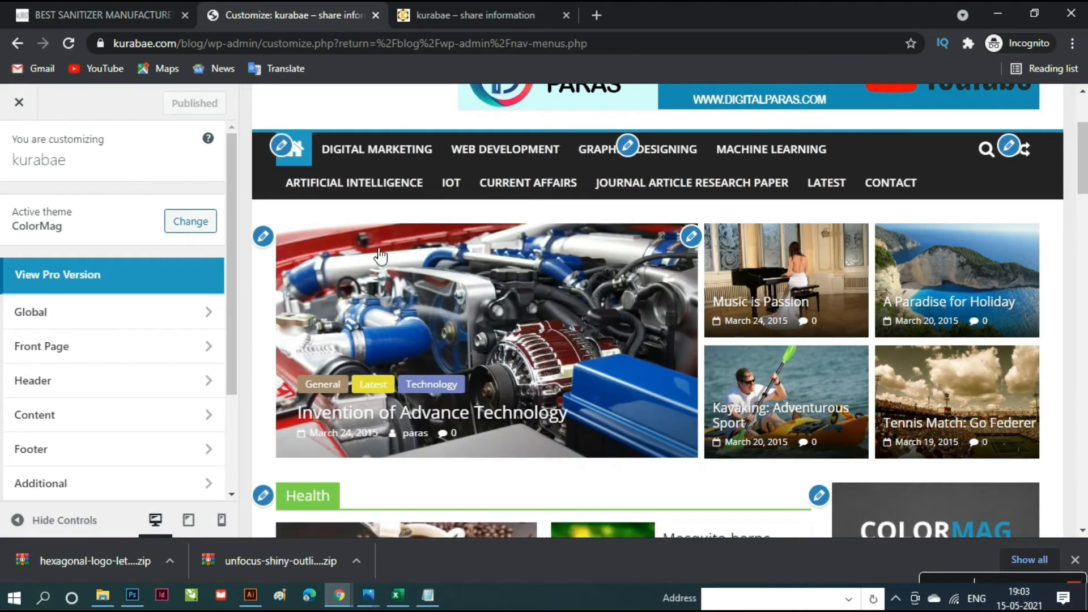
{"action": "left_click", "coordinate": [263, 237]}
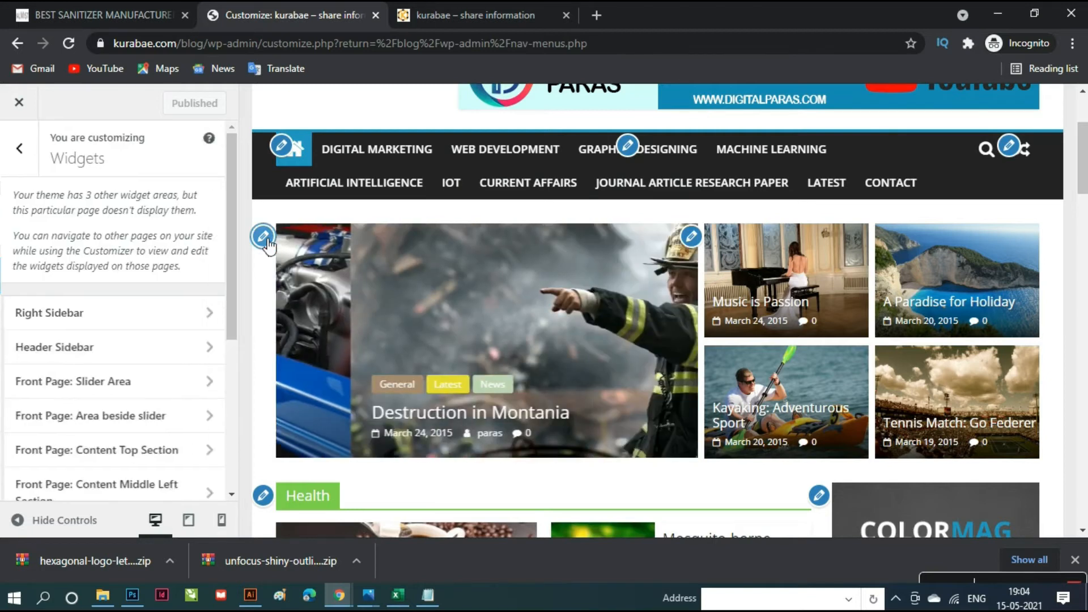
{"action": "left_click", "coordinate": [191, 261]}
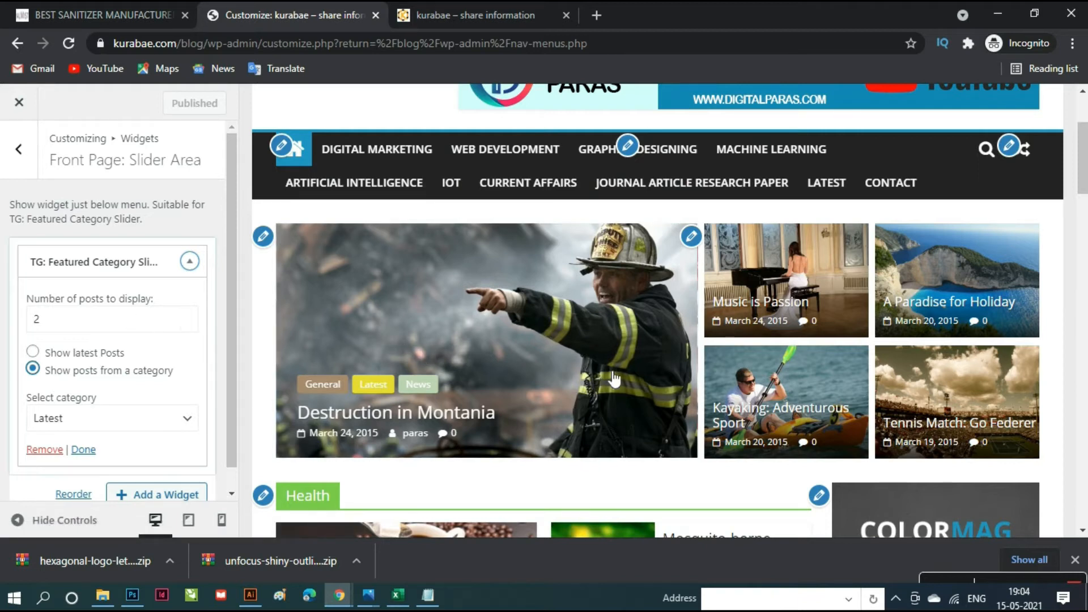
{"action": "left_click", "coordinate": [189, 426]}
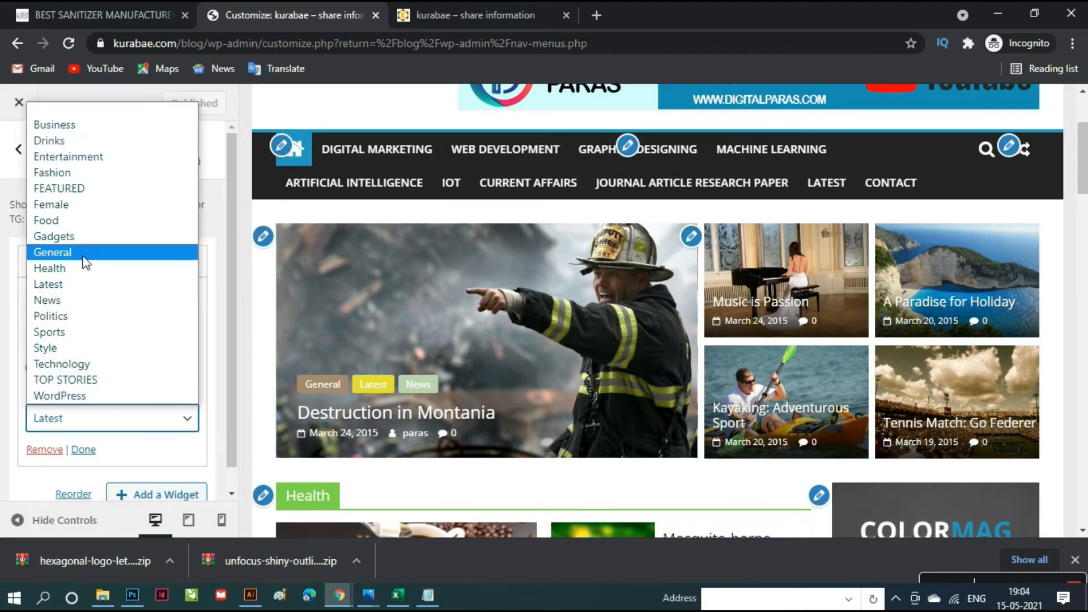
{"action": "left_click", "coordinate": [79, 288]}
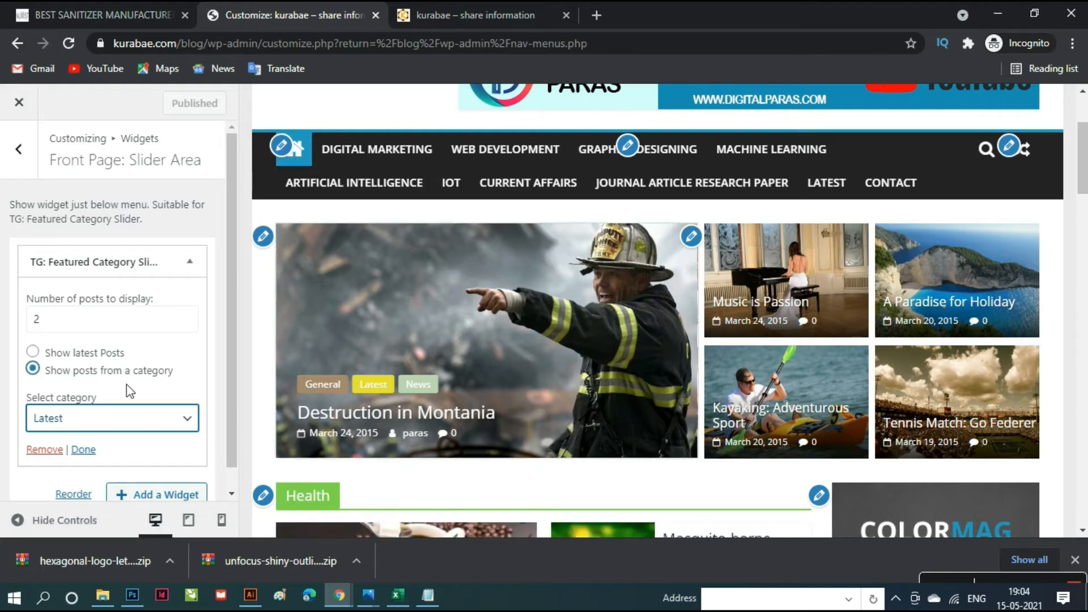
{"action": "scroll", "coordinate": [129, 392], "scroll_direction": "down", "scroll_amount": 1}
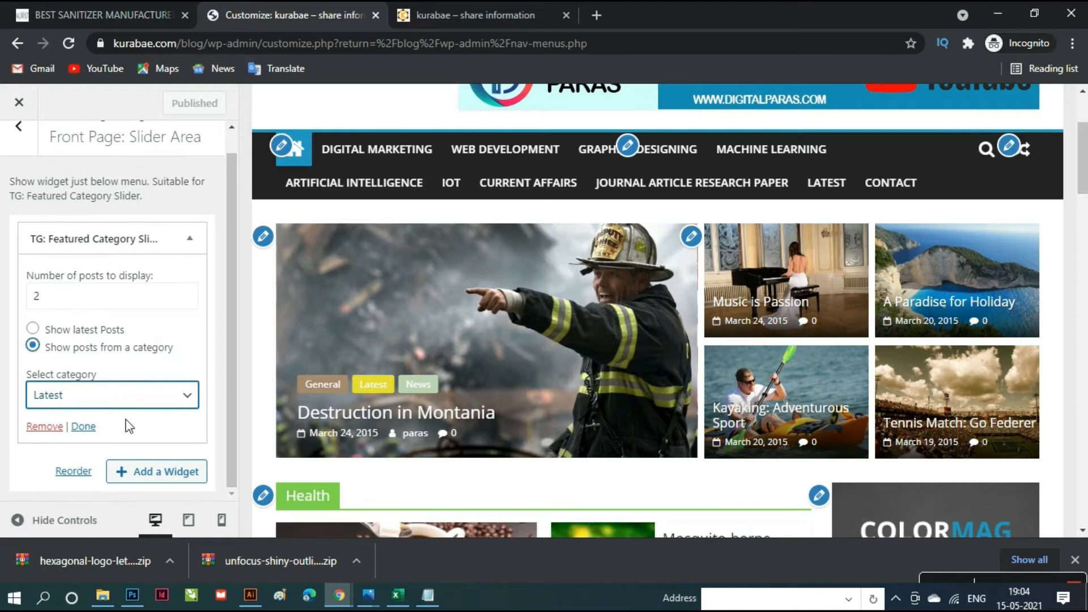
{"action": "left_click", "coordinate": [84, 426]}
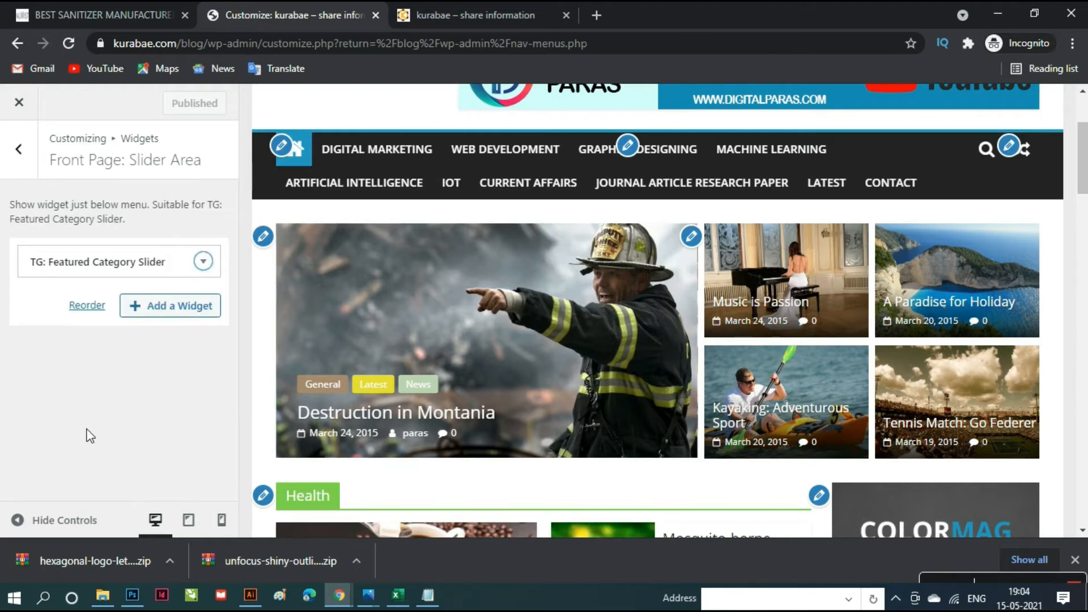
{"action": "left_click", "coordinate": [35, 156]}
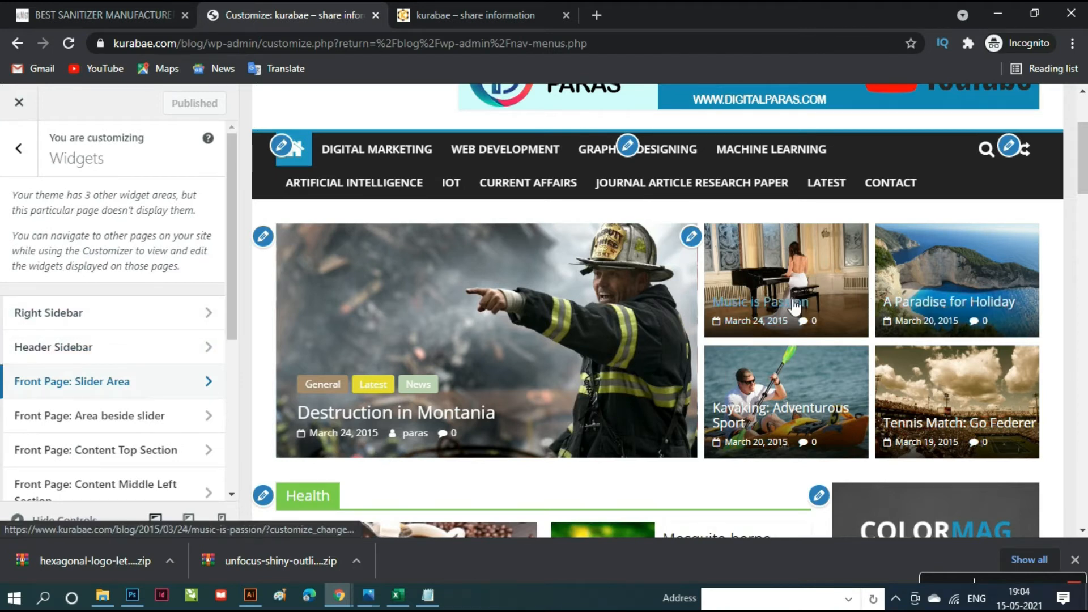
- Confirm the posts beside the slider draw from FEATURED, then reload the Customizer
{"action": "left_click", "coordinate": [693, 237]}
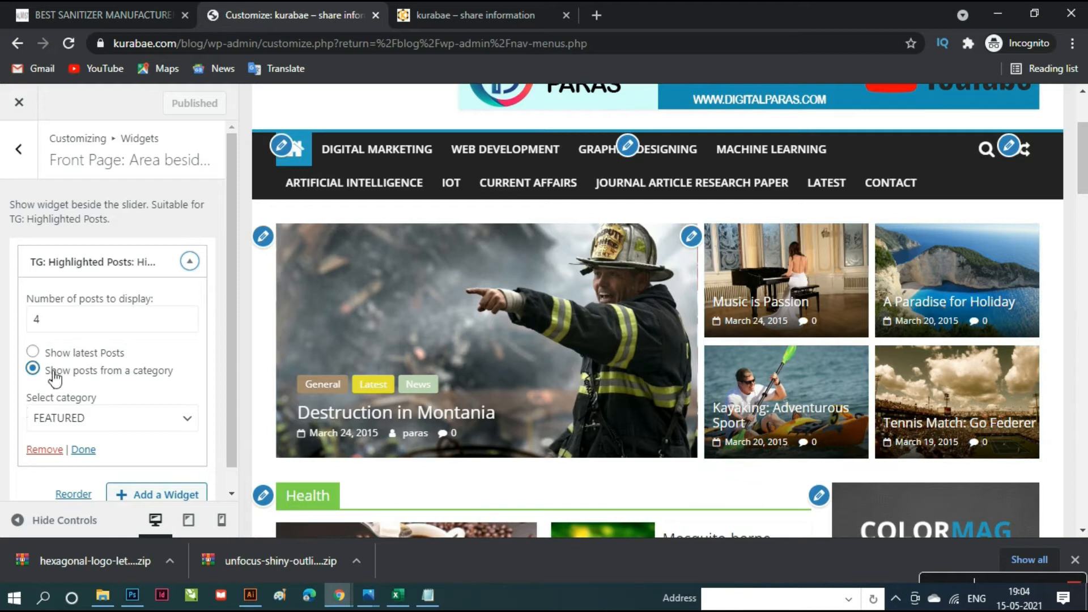
{"action": "left_click", "coordinate": [187, 420]}
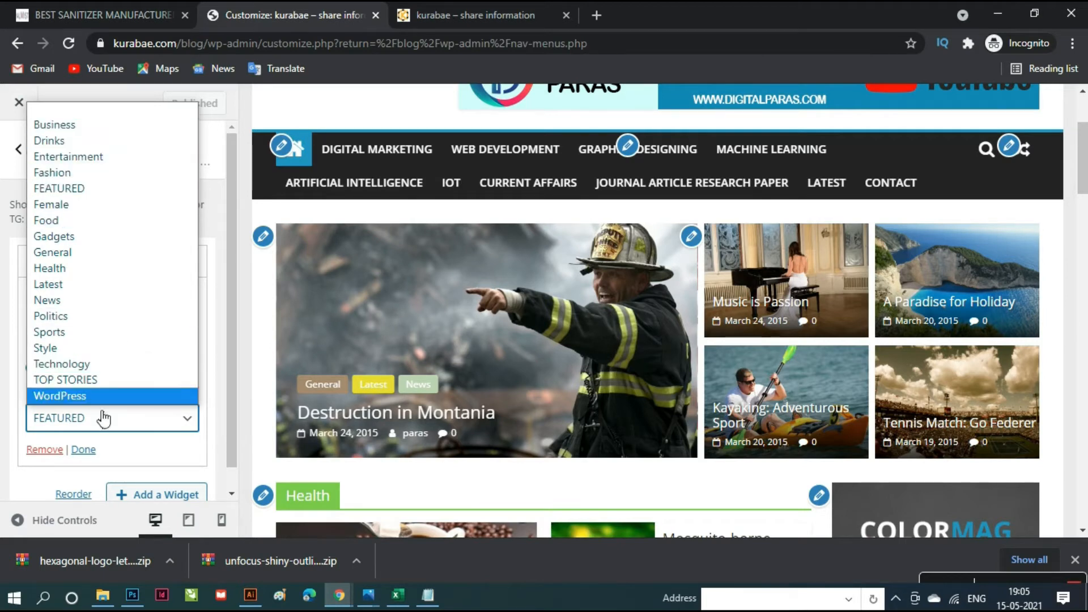
{"action": "left_click", "coordinate": [255, 363]}
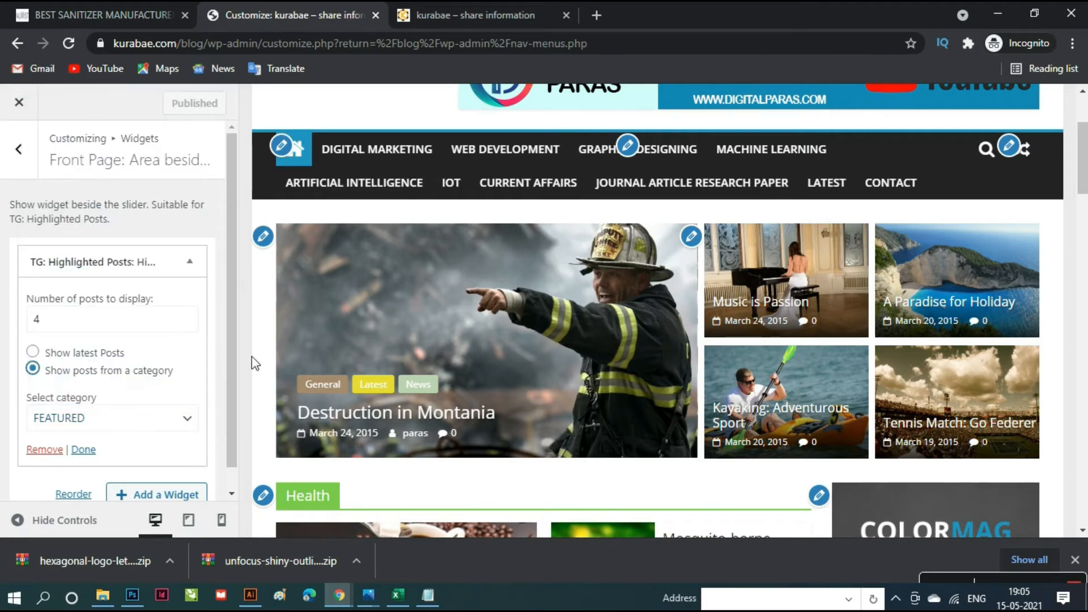
{"action": "left_click", "coordinate": [76, 40]}
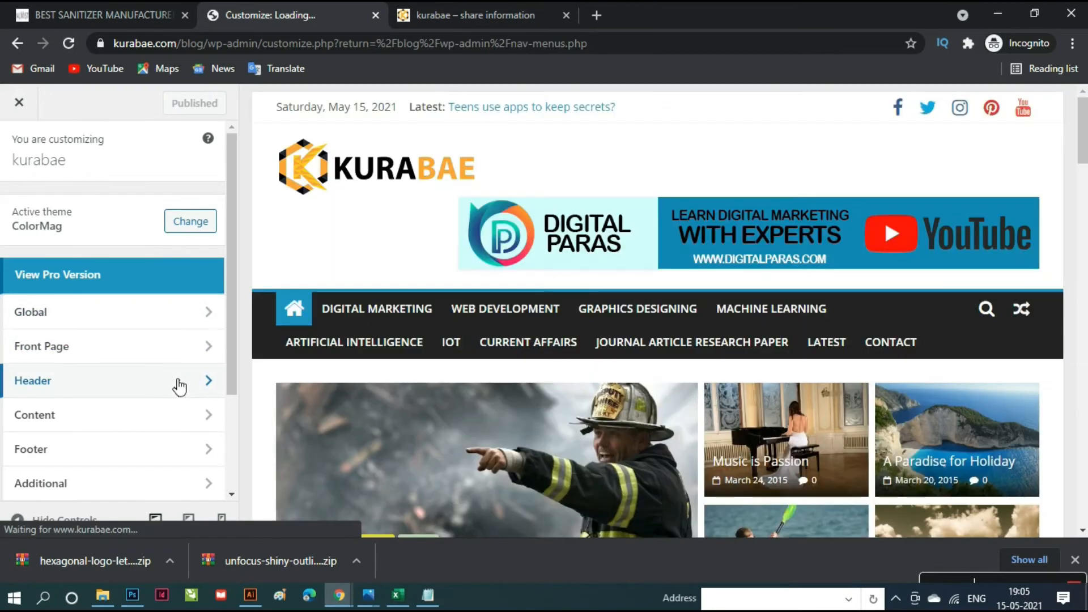
- Open the Highlighted Posts widget beside the slider, leaving its category as FEATURED
{"action": "scroll", "coordinate": [784, 437], "scroll_direction": "down", "scroll_amount": 5}
{"action": "scroll", "coordinate": [761, 288], "scroll_direction": "up", "scroll_amount": 5}
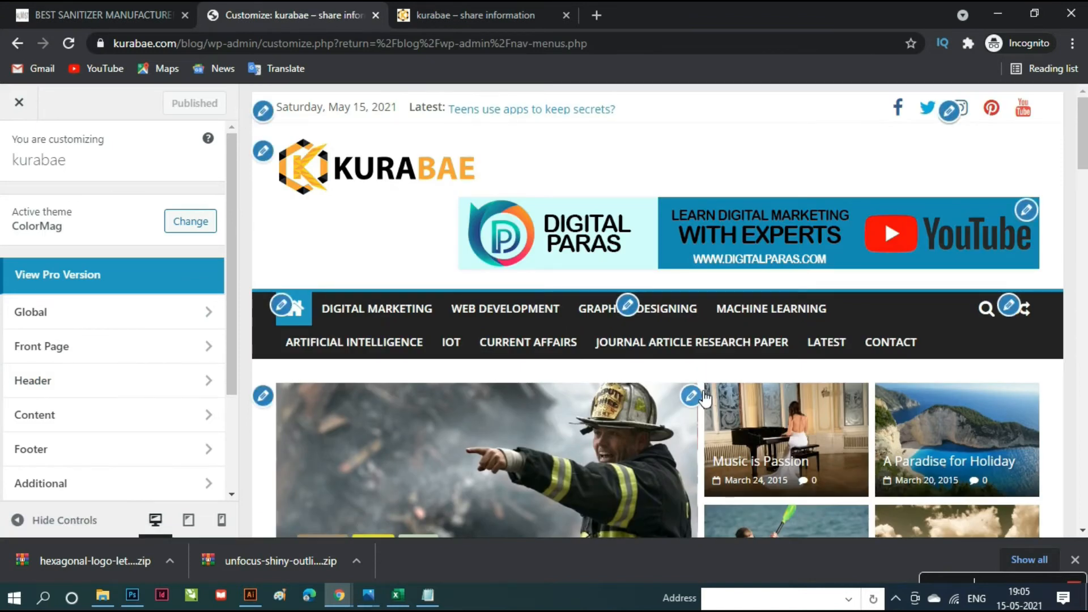
{"action": "scroll", "coordinate": [703, 397], "scroll_direction": "down", "scroll_amount": 3}
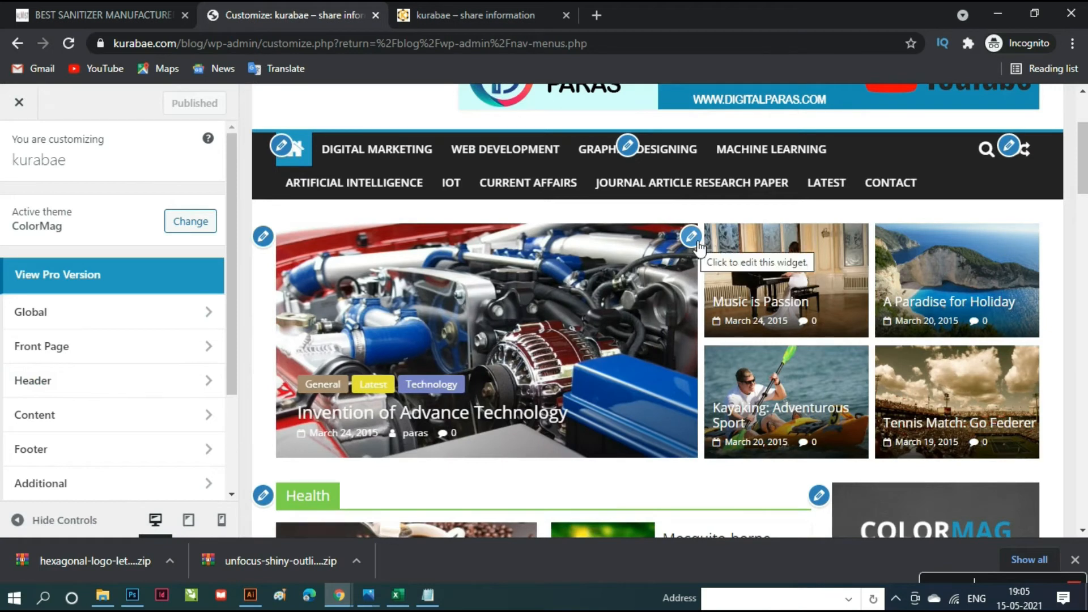
{"action": "left_click", "coordinate": [698, 242]}
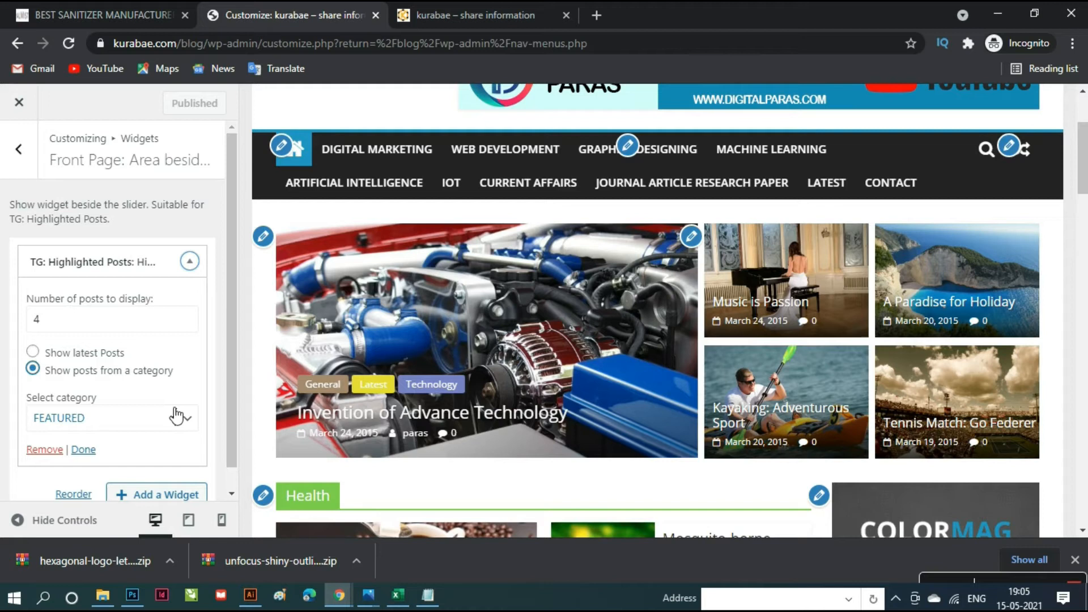
{"action": "left_click", "coordinate": [184, 397]}
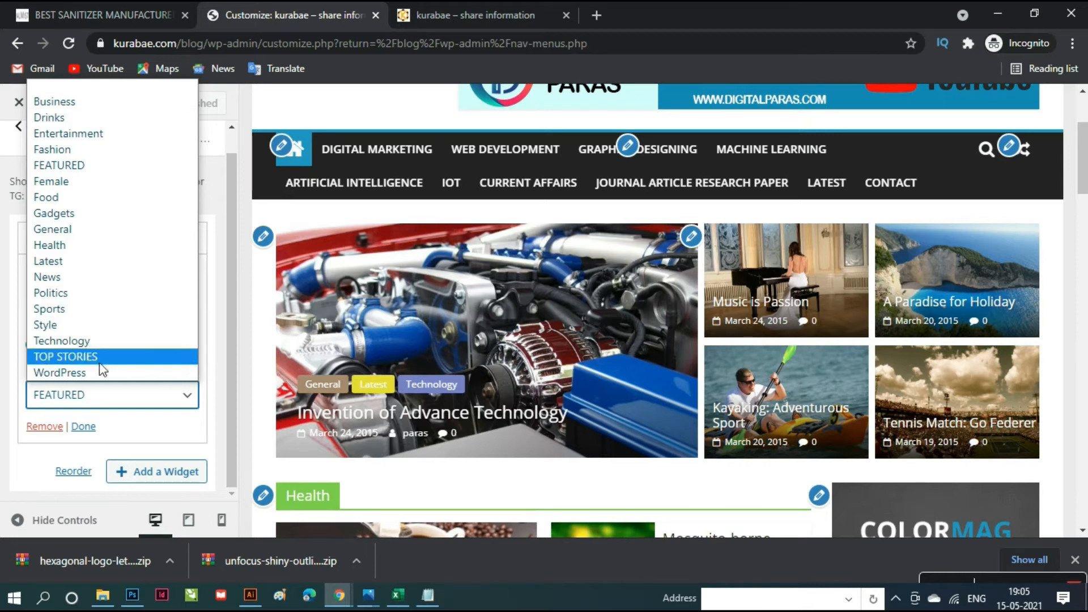
{"action": "left_click", "coordinate": [704, 485]}
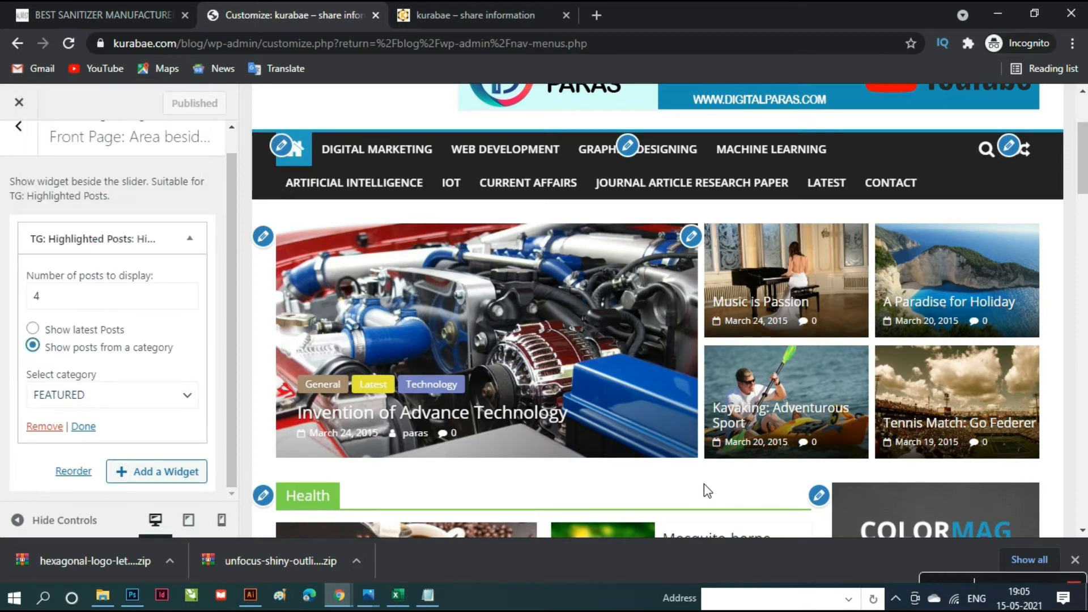
{"action": "scroll", "coordinate": [702, 486], "scroll_direction": "down", "scroll_amount": 3}
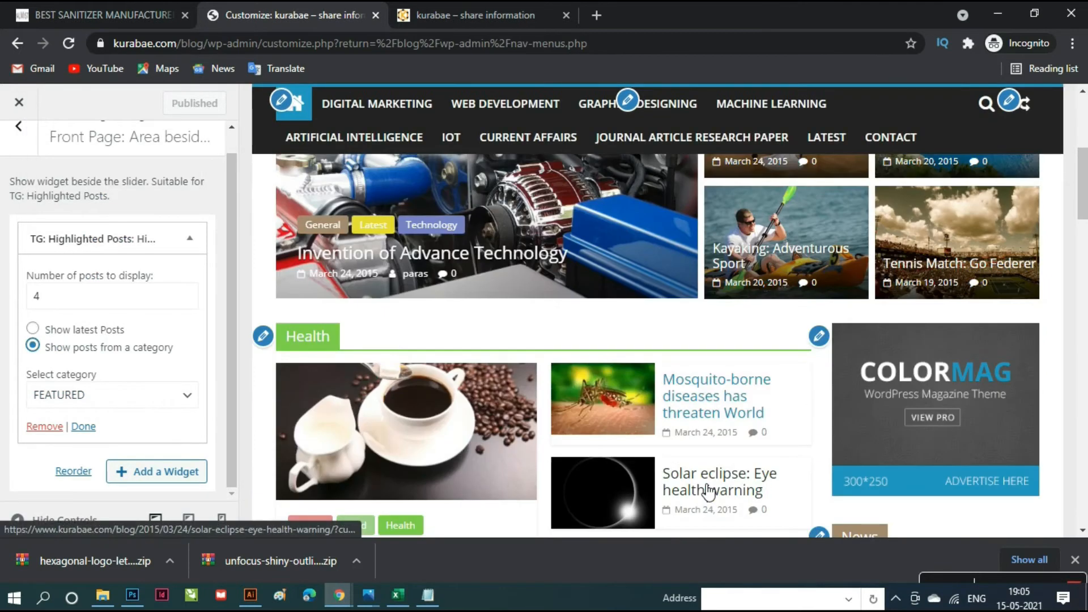
{"action": "left_click", "coordinate": [820, 338]}
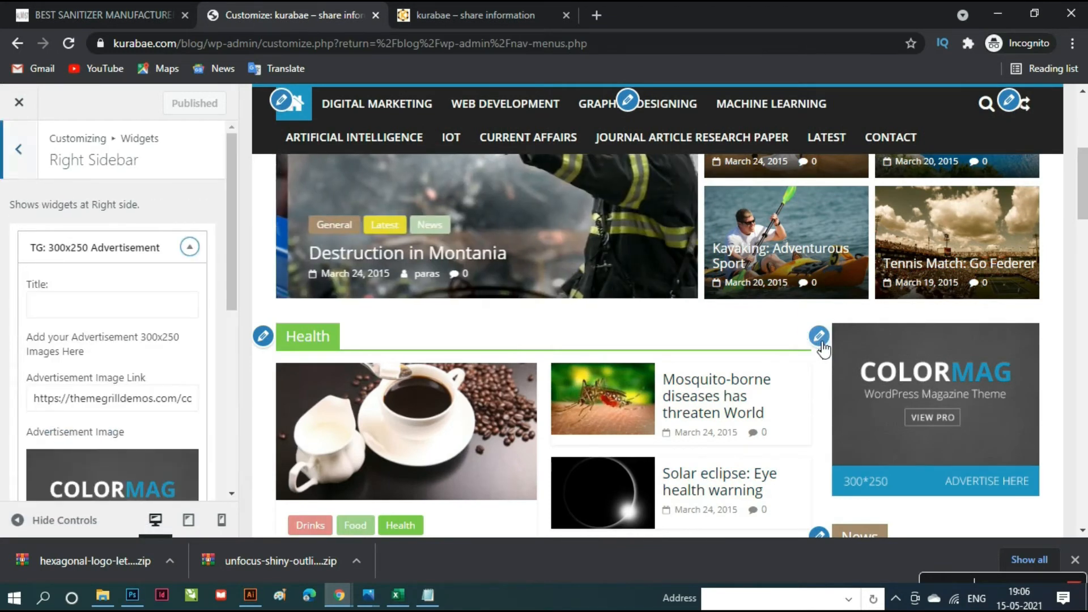
{"action": "left_click", "coordinate": [264, 338]}
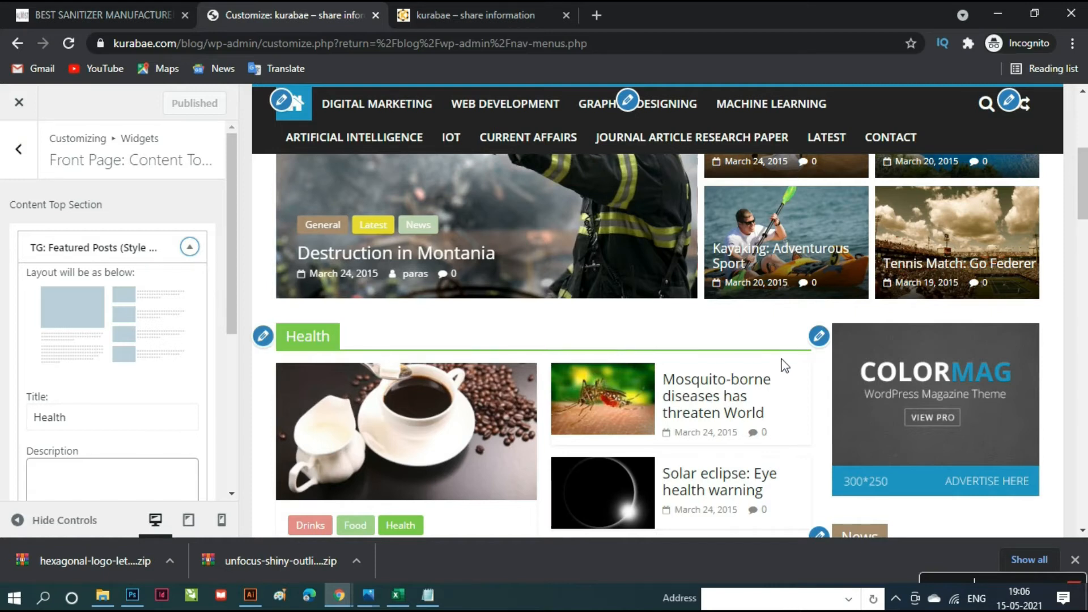
{"action": "scroll", "coordinate": [794, 340], "scroll_direction": "up", "scroll_amount": 3}
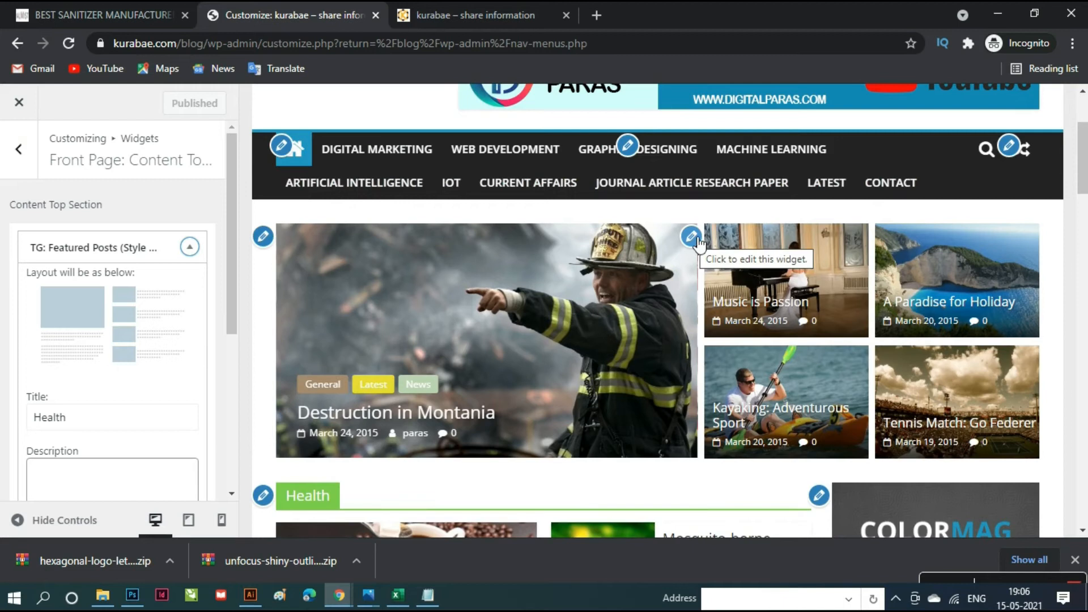
{"action": "left_click", "coordinate": [691, 237]}
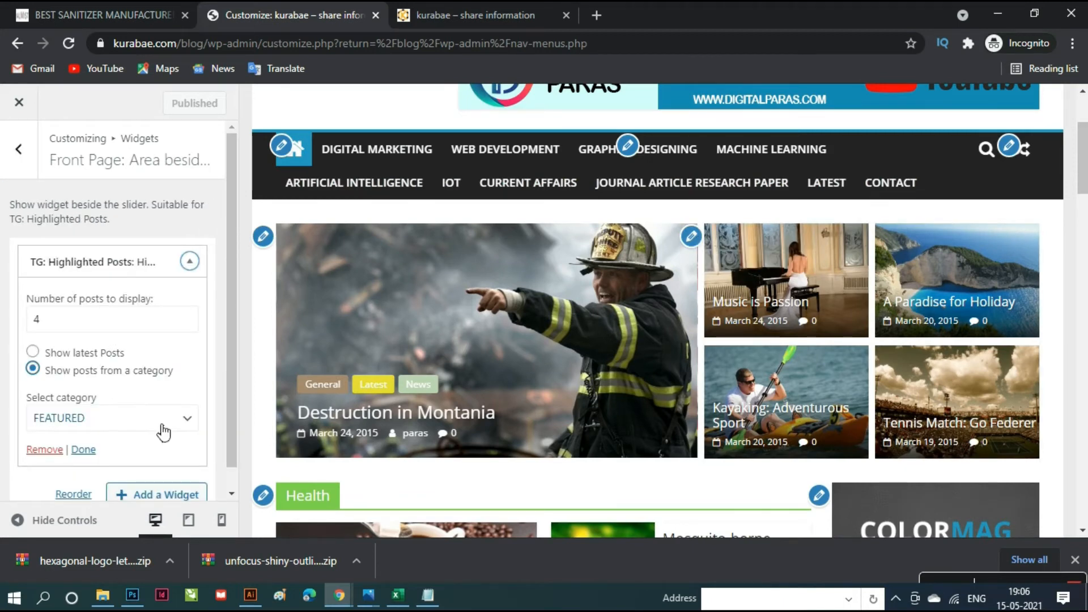
{"action": "scroll", "coordinate": [160, 430], "scroll_direction": "down", "scroll_amount": 1}
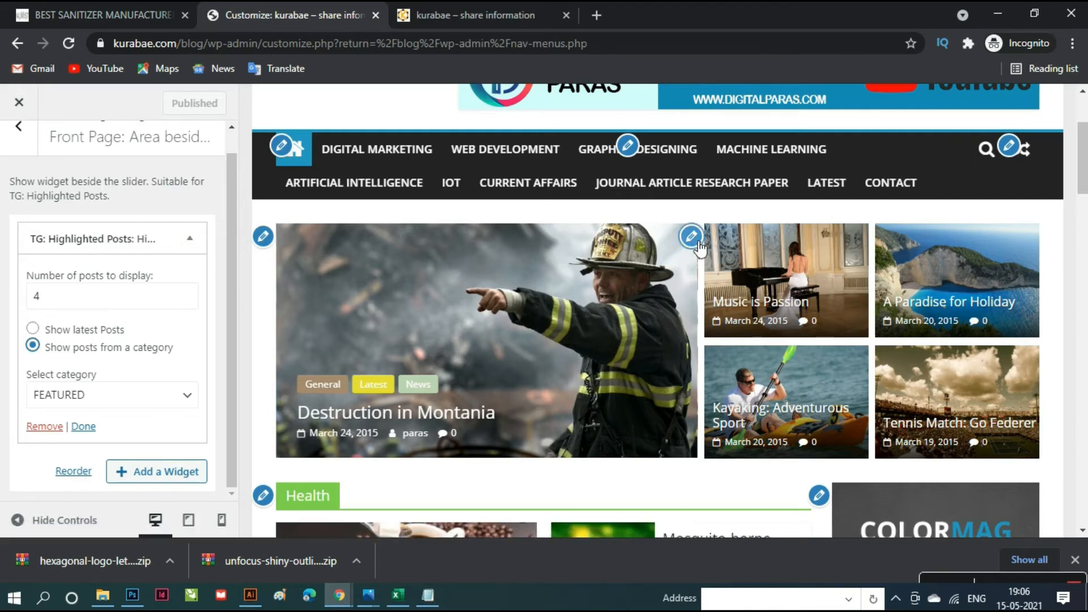
{"action": "left_click", "coordinate": [114, 395]}
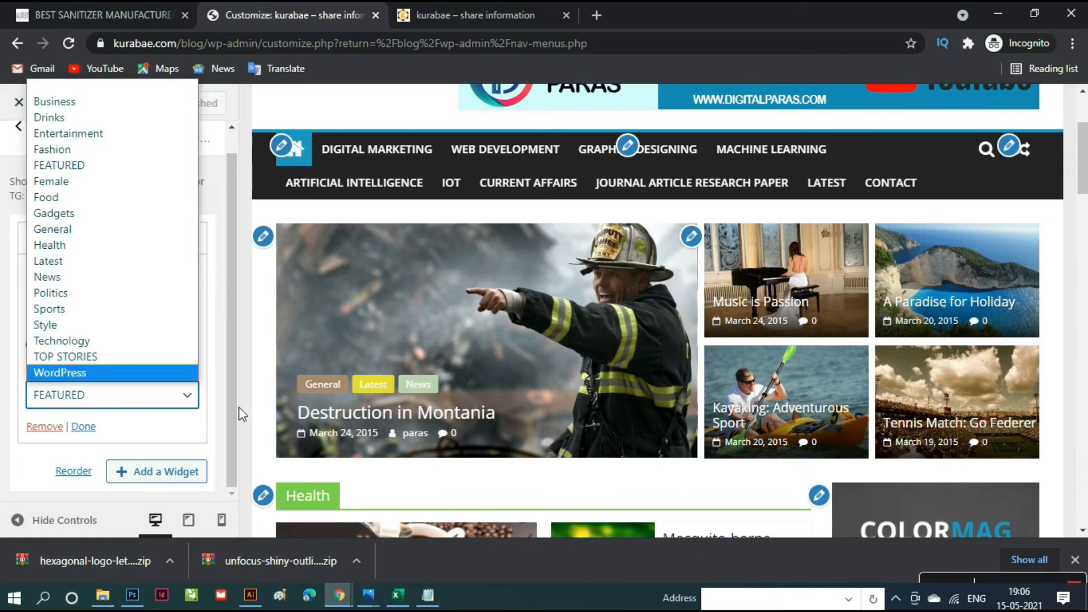
{"action": "left_click", "coordinate": [721, 468]}
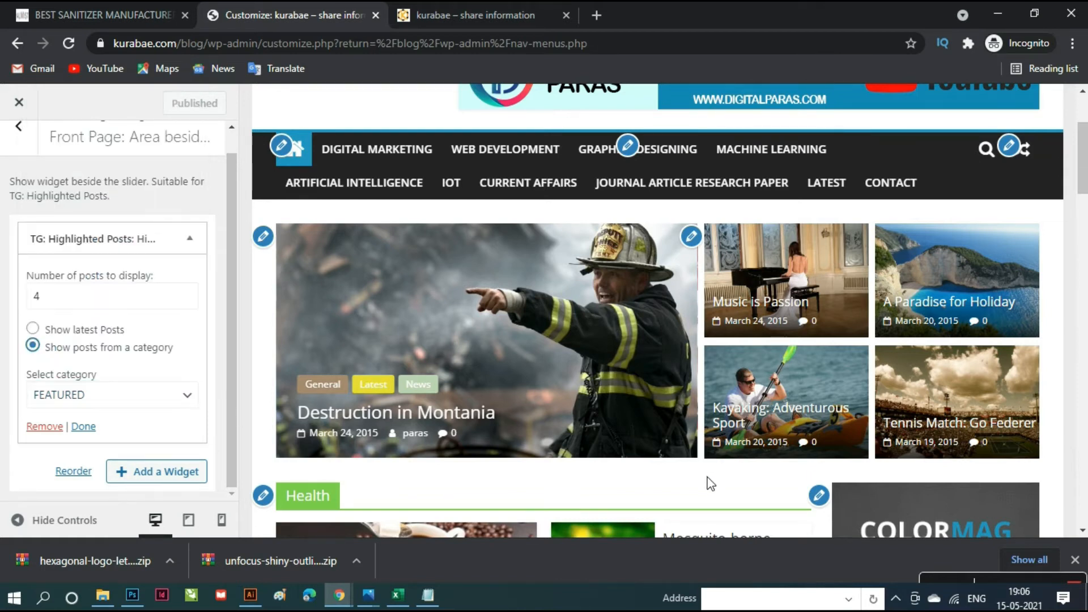
{"action": "scroll", "coordinate": [742, 397], "scroll_direction": "down", "scroll_amount": 5}
{"action": "scroll", "coordinate": [754, 374], "scroll_direction": "up", "scroll_amount": 3}
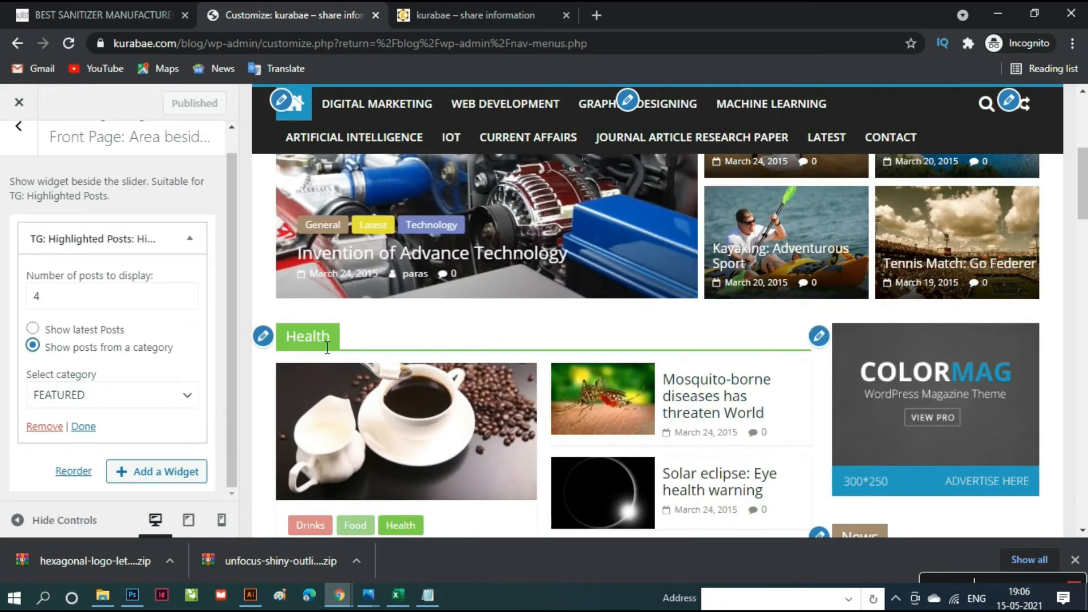
- Keep the Health front-page section widget on the Health category
{"action": "left_click", "coordinate": [262, 340]}
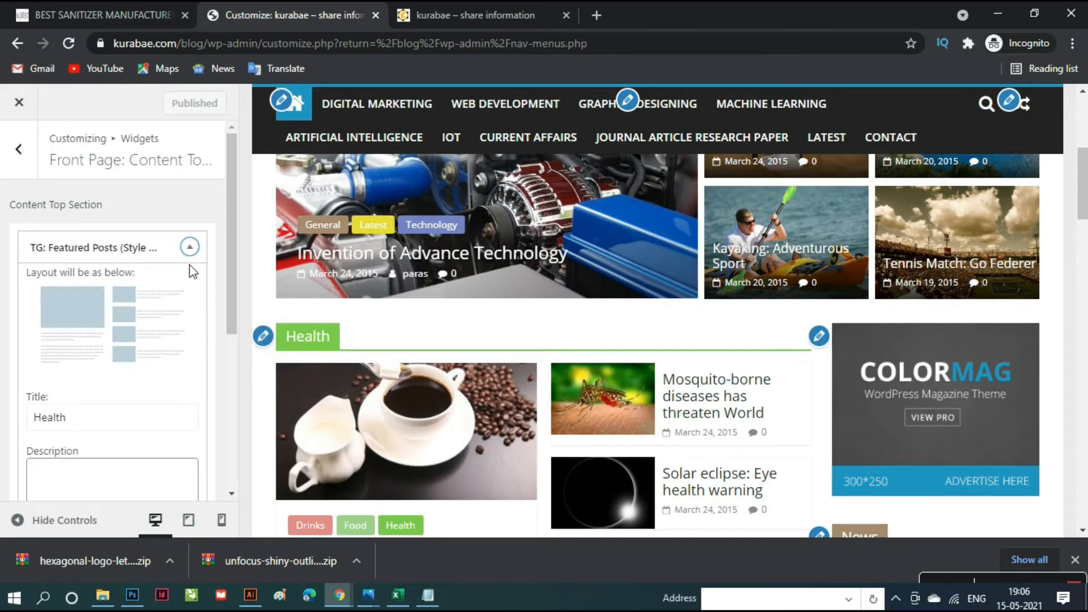
{"action": "scroll", "coordinate": [194, 275], "scroll_direction": "down", "scroll_amount": 4}
{"action": "scroll", "coordinate": [197, 273], "scroll_direction": "down", "scroll_amount": 1}
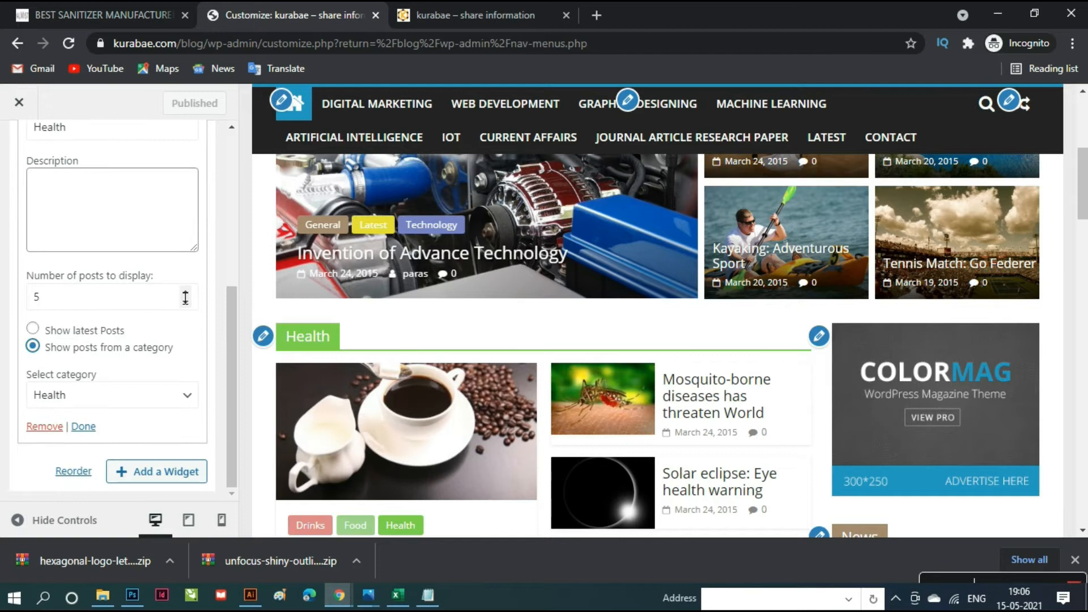
{"action": "scroll", "coordinate": [431, 380], "scroll_direction": "down", "scroll_amount": 3}
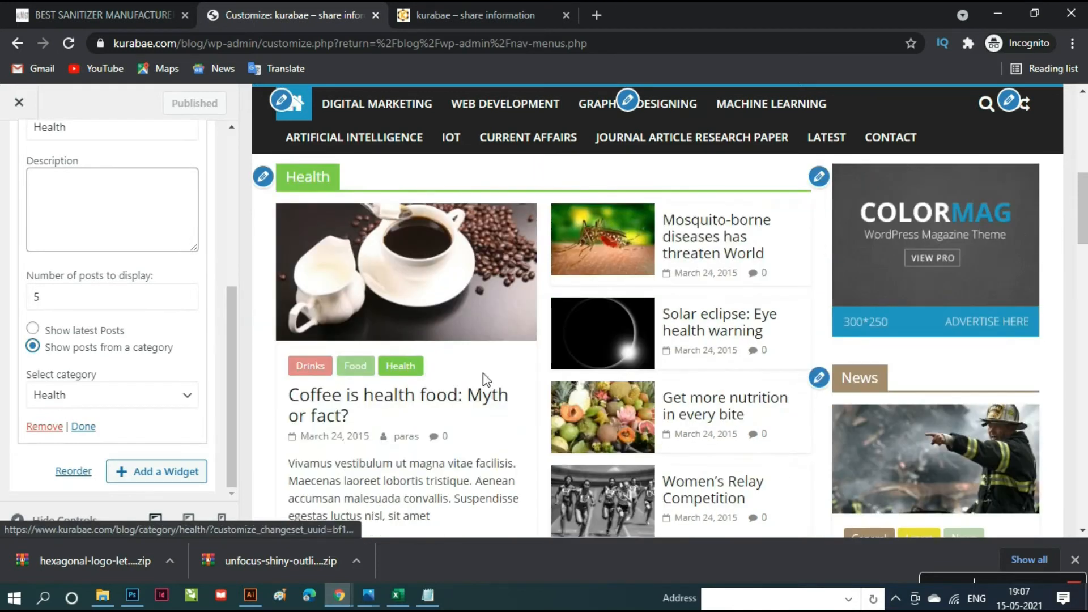
{"action": "scroll", "coordinate": [485, 381], "scroll_direction": "down", "scroll_amount": 3}
{"action": "scroll", "coordinate": [484, 376], "scroll_direction": "up", "scroll_amount": 5}
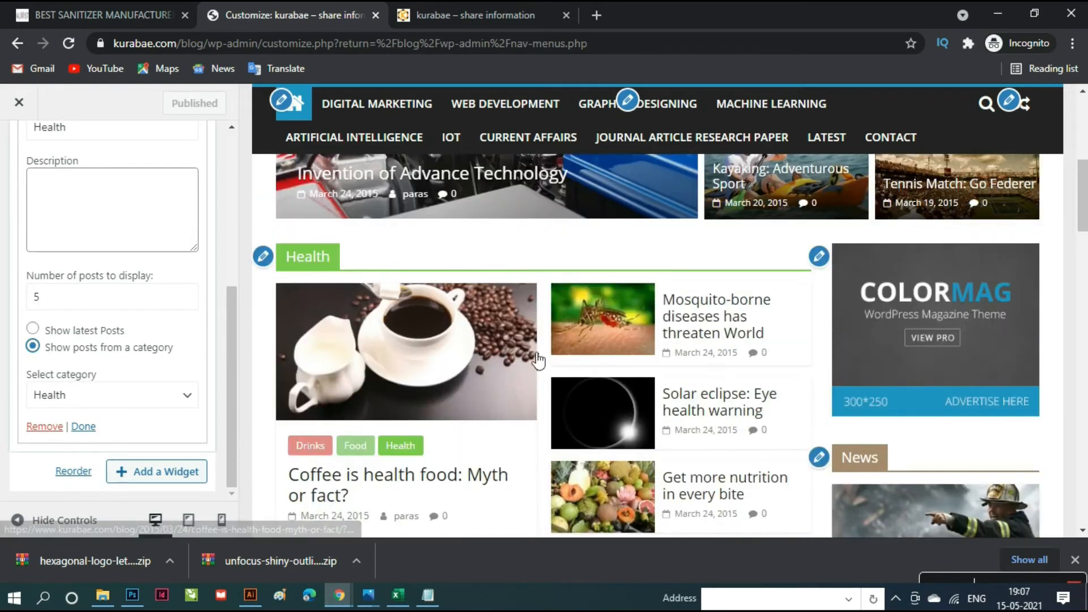
{"action": "scroll", "coordinate": [601, 405], "scroll_direction": "down", "scroll_amount": 3}
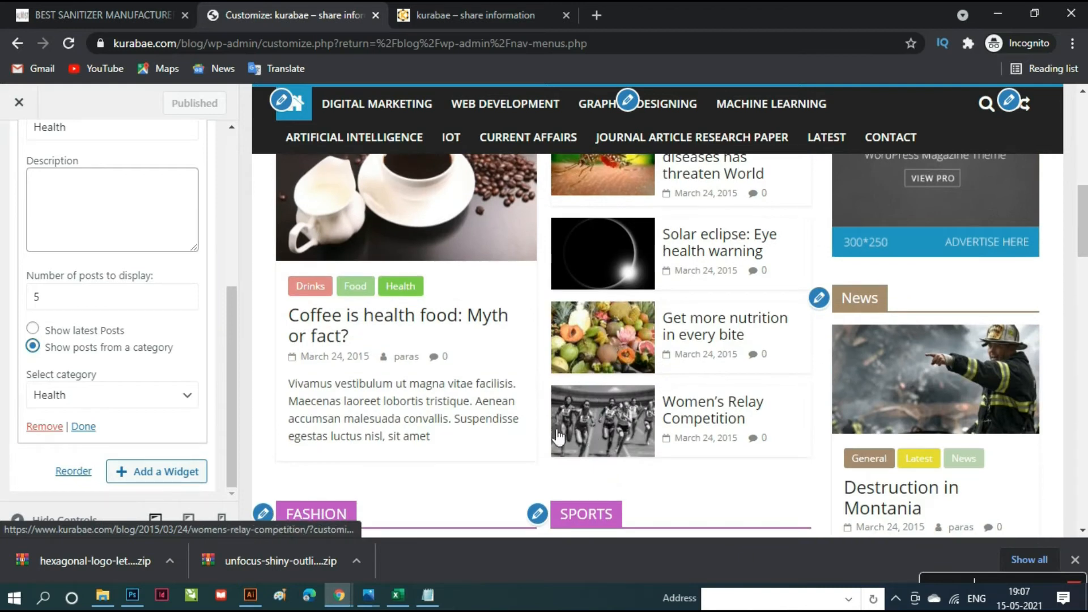
{"action": "scroll", "coordinate": [555, 437], "scroll_direction": "up", "scroll_amount": 3}
{"action": "scroll", "coordinate": [538, 433], "scroll_direction": "up", "scroll_amount": 1}
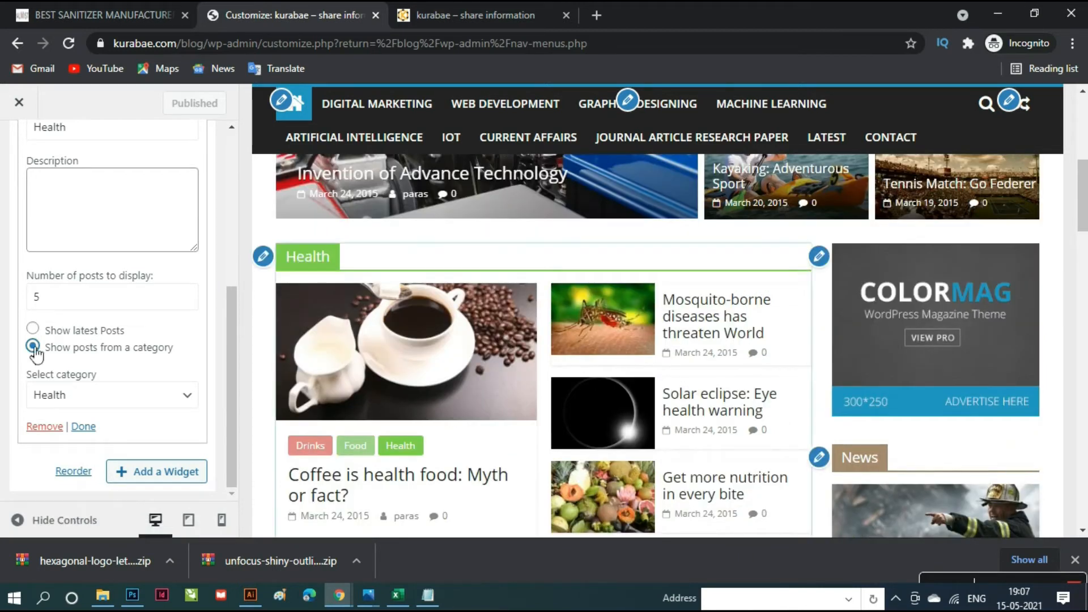
{"action": "left_click", "coordinate": [103, 404]}
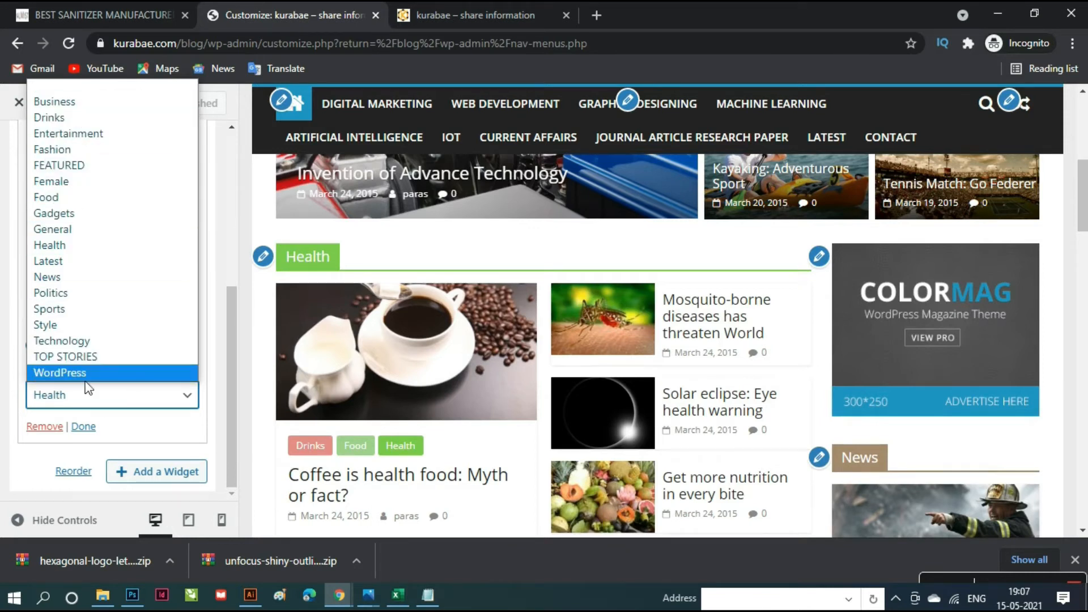
{"action": "left_click", "coordinate": [138, 433]}
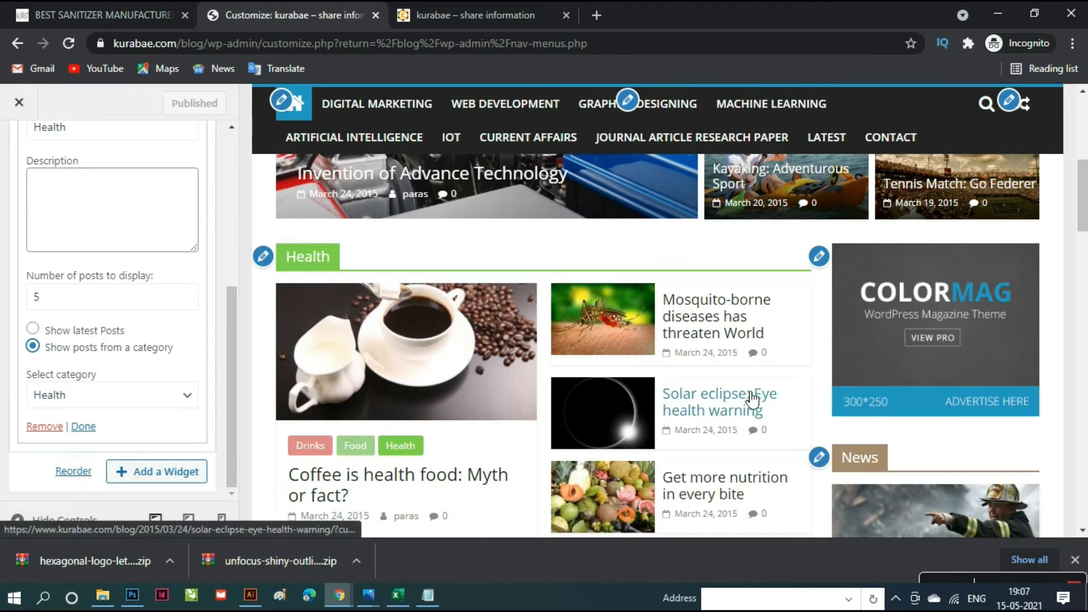
- Open the right sidebar's TG: 300x250 Advertisement widget settings
{"action": "scroll", "coordinate": [753, 401], "scroll_direction": "down", "scroll_amount": 1}
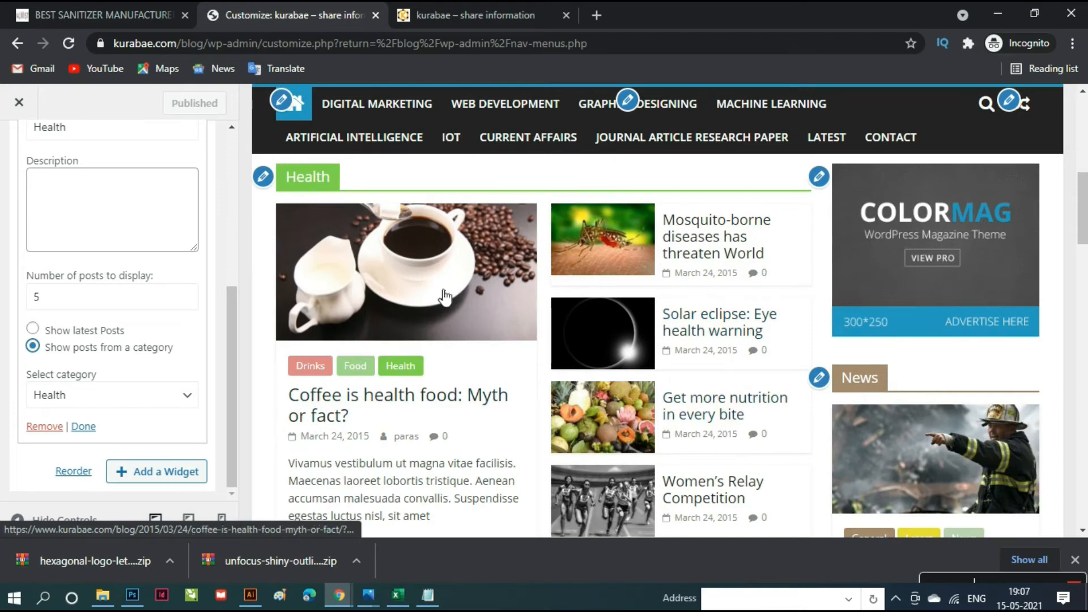
{"action": "scroll", "coordinate": [428, 422], "scroll_direction": "down", "scroll_amount": 3}
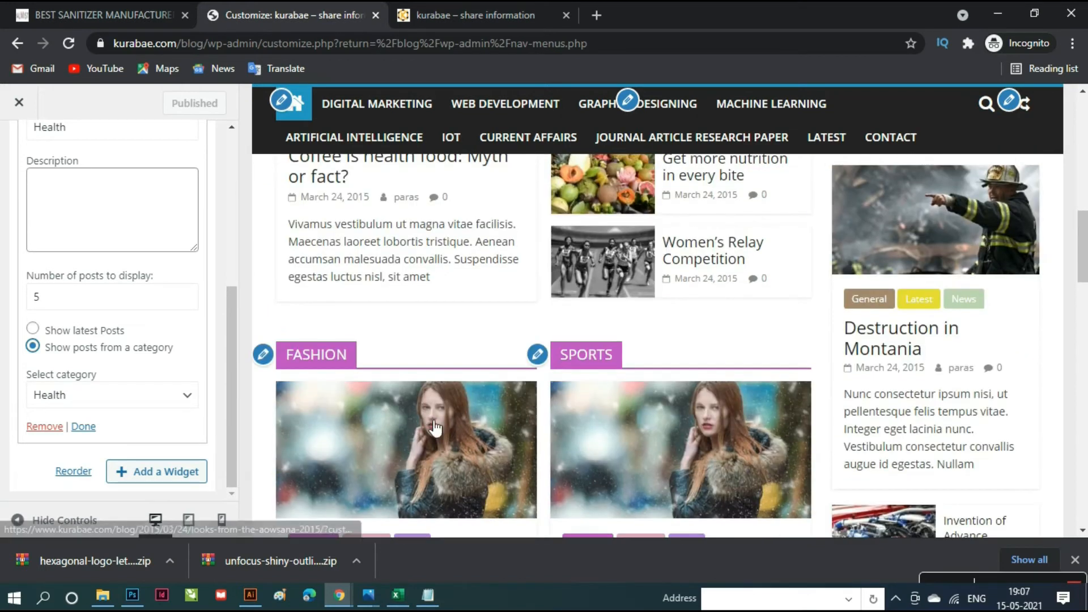
{"action": "scroll", "coordinate": [434, 424], "scroll_direction": "up", "scroll_amount": 3}
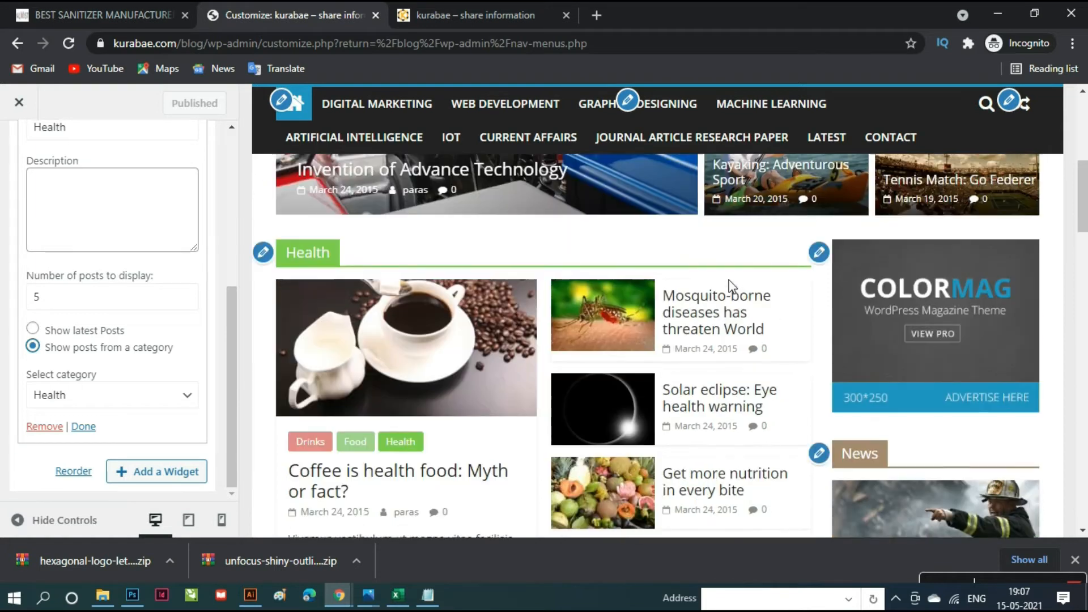
{"action": "scroll", "coordinate": [831, 260], "scroll_direction": "up", "scroll_amount": 1}
{"action": "left_click", "coordinate": [828, 264]}
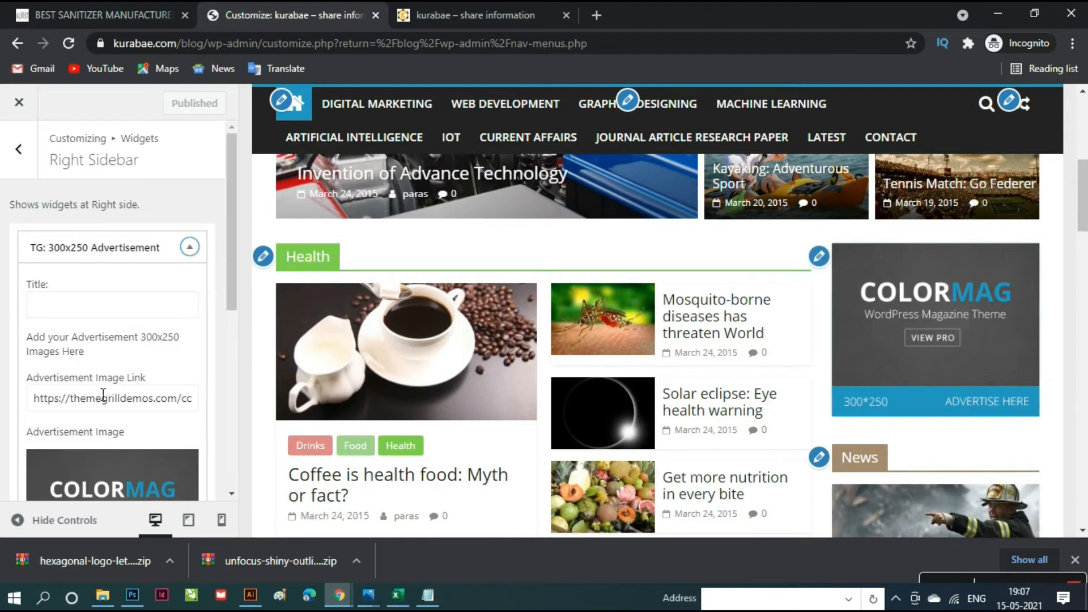
{"action": "scroll", "coordinate": [96, 386], "scroll_direction": "down", "scroll_amount": 5}
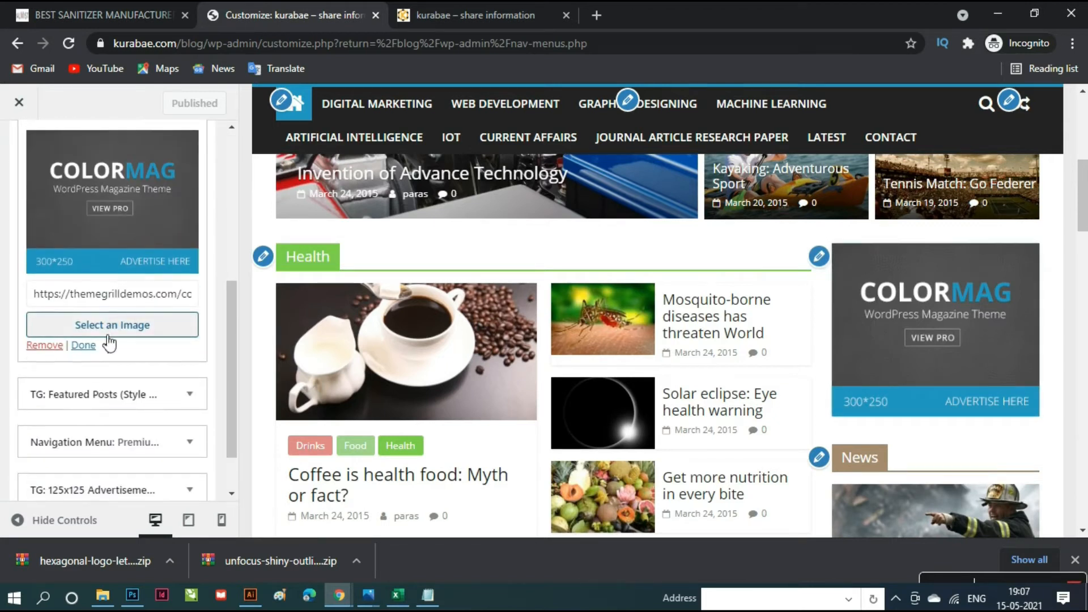
- Upload digital-paras-banner.jpg from the desktop and use it as the sidebar ad image
{"action": "left_click", "coordinate": [116, 328]}
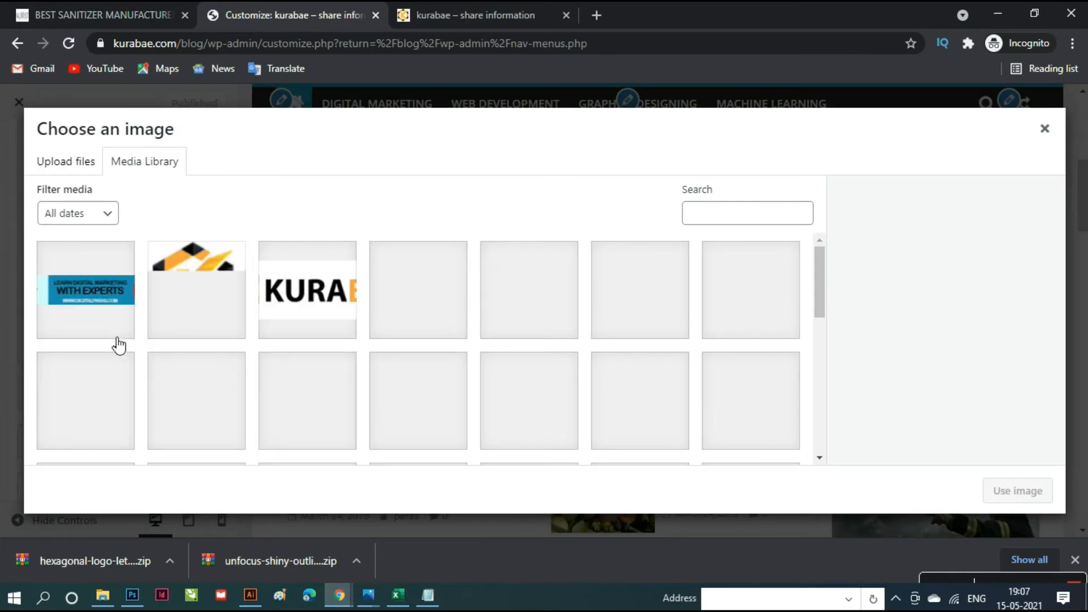
{"action": "left_click", "coordinate": [64, 171]}
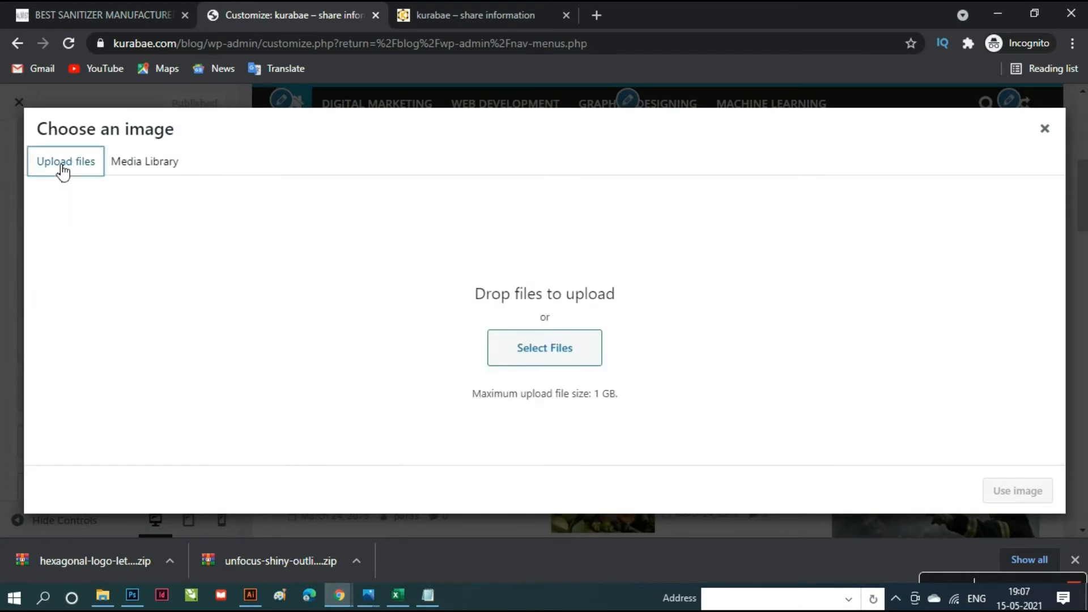
{"action": "left_click", "coordinate": [546, 355]}
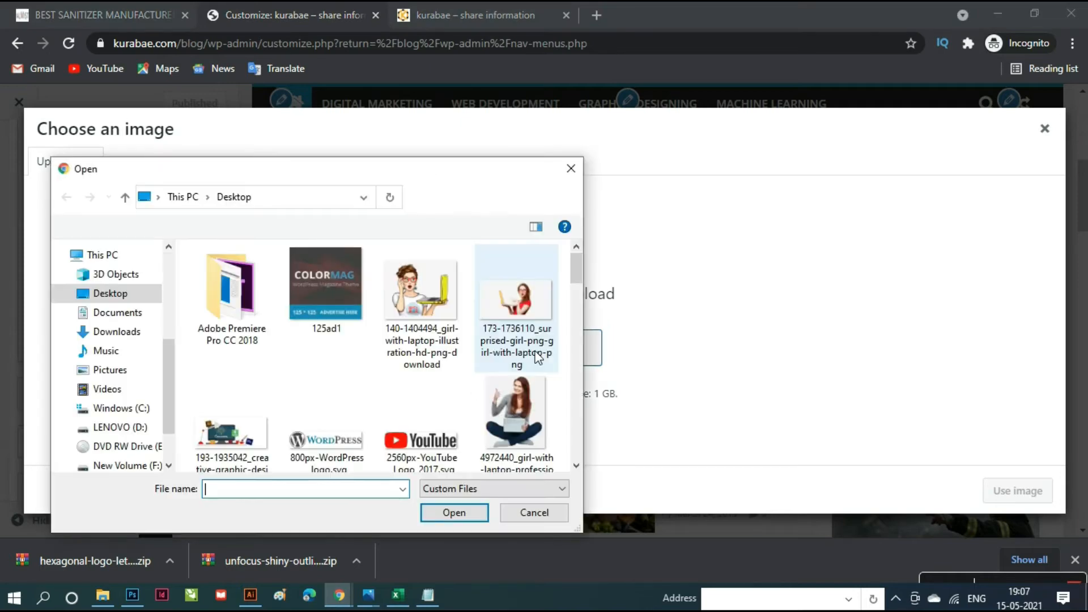
{"action": "scroll", "coordinate": [426, 414], "scroll_direction": "down", "scroll_amount": 5}
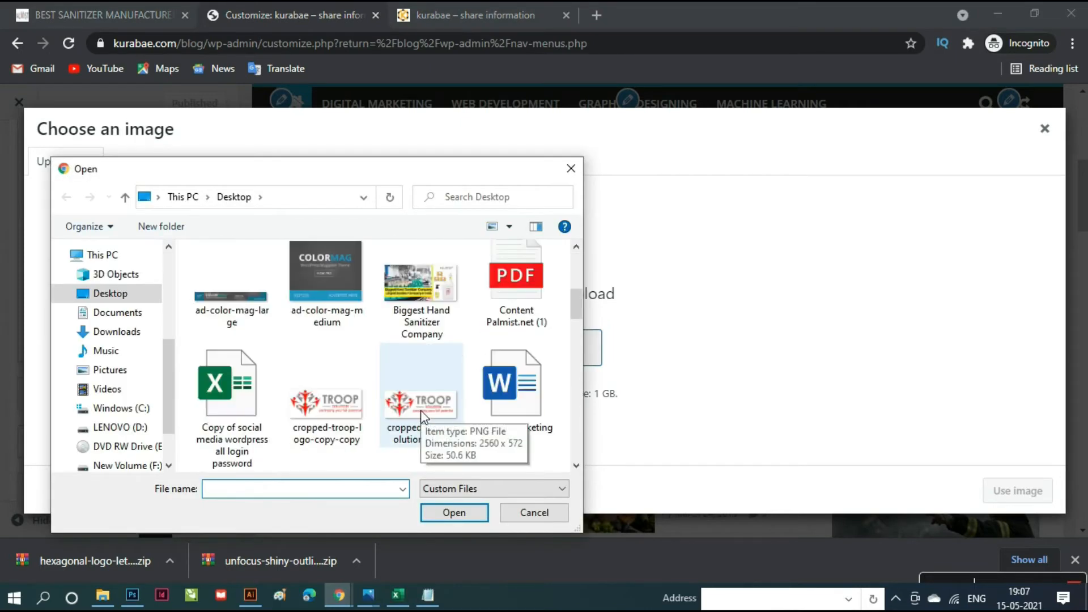
{"action": "scroll", "coordinate": [423, 417], "scroll_direction": "down", "scroll_amount": 5}
{"action": "scroll", "coordinate": [421, 410], "scroll_direction": "down", "scroll_amount": 6}
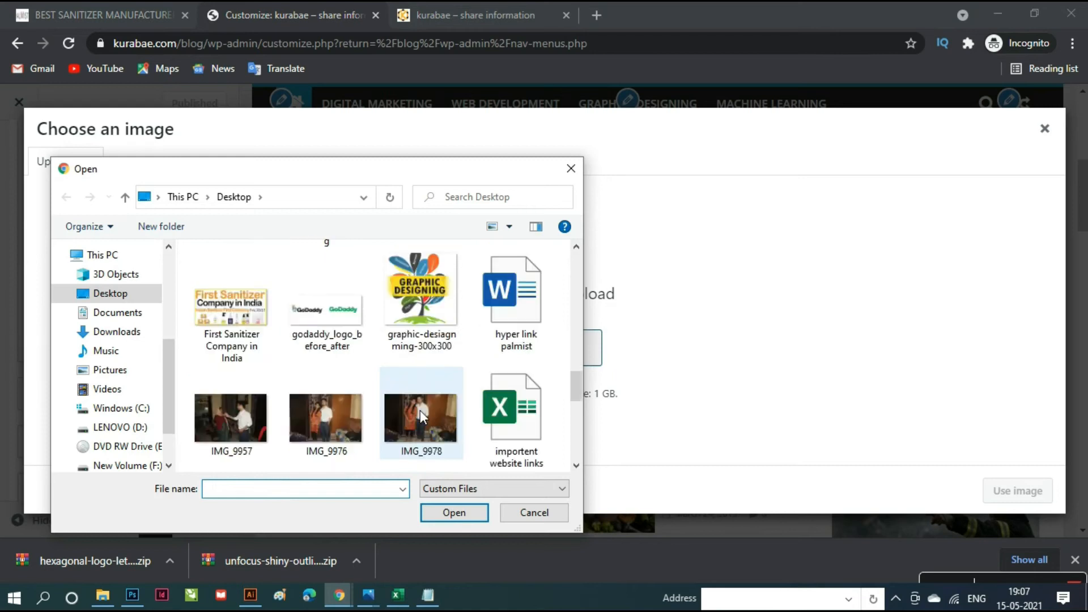
{"action": "scroll", "coordinate": [420, 410], "scroll_direction": "up", "scroll_amount": 1}
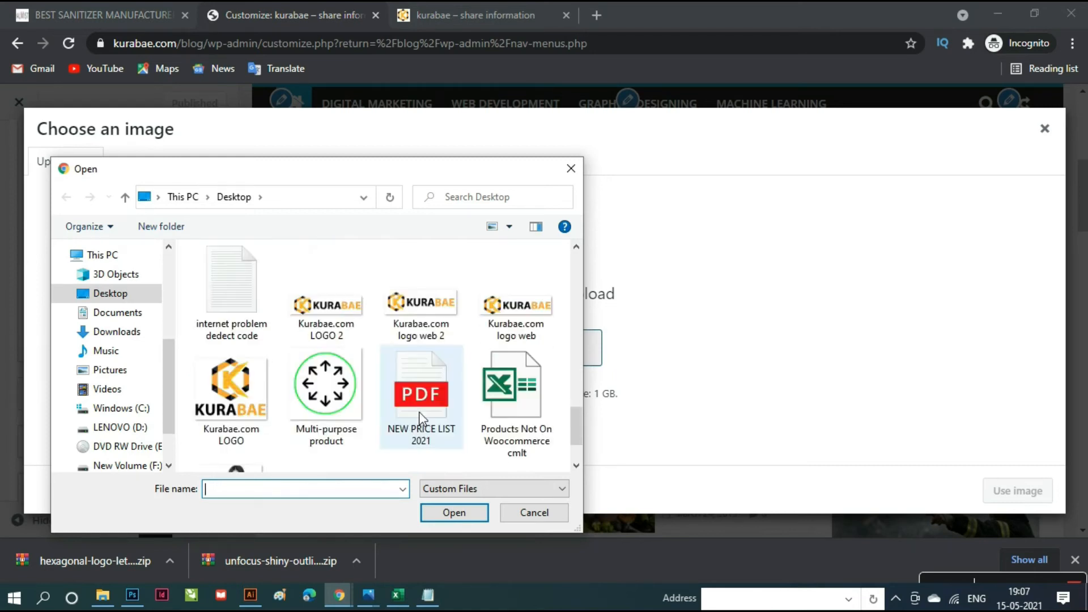
{"action": "scroll", "coordinate": [420, 413], "scroll_direction": "up", "scroll_amount": 2}
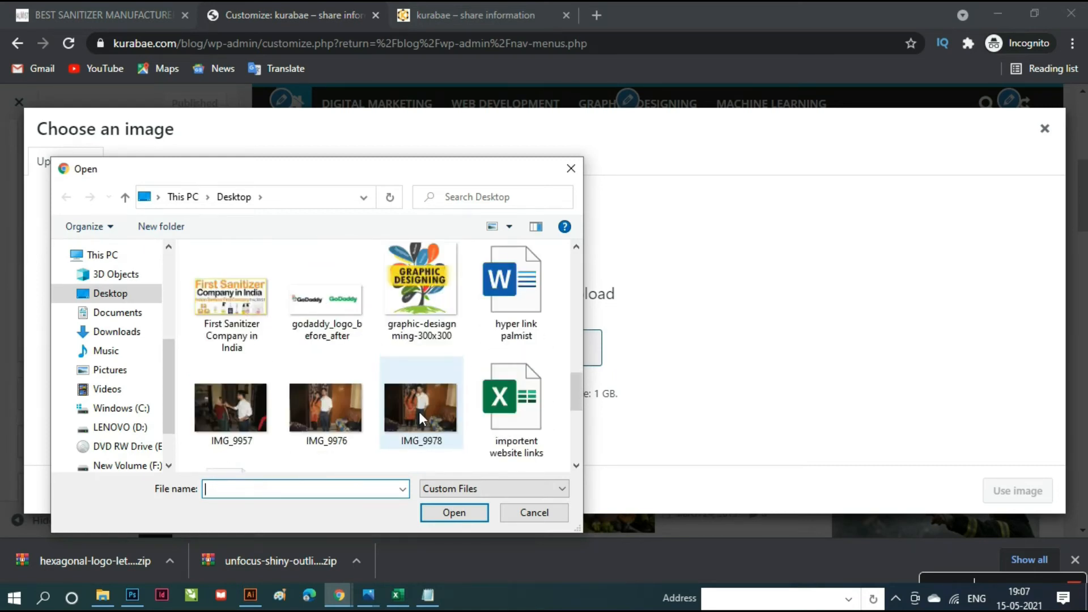
{"action": "scroll", "coordinate": [420, 411], "scroll_direction": "up", "scroll_amount": 1}
{"action": "scroll", "coordinate": [419, 412], "scroll_direction": "down", "scroll_amount": 1}
{"action": "scroll", "coordinate": [420, 412], "scroll_direction": "up", "scroll_amount": 1}
{"action": "scroll", "coordinate": [420, 411], "scroll_direction": "up", "scroll_amount": 1}
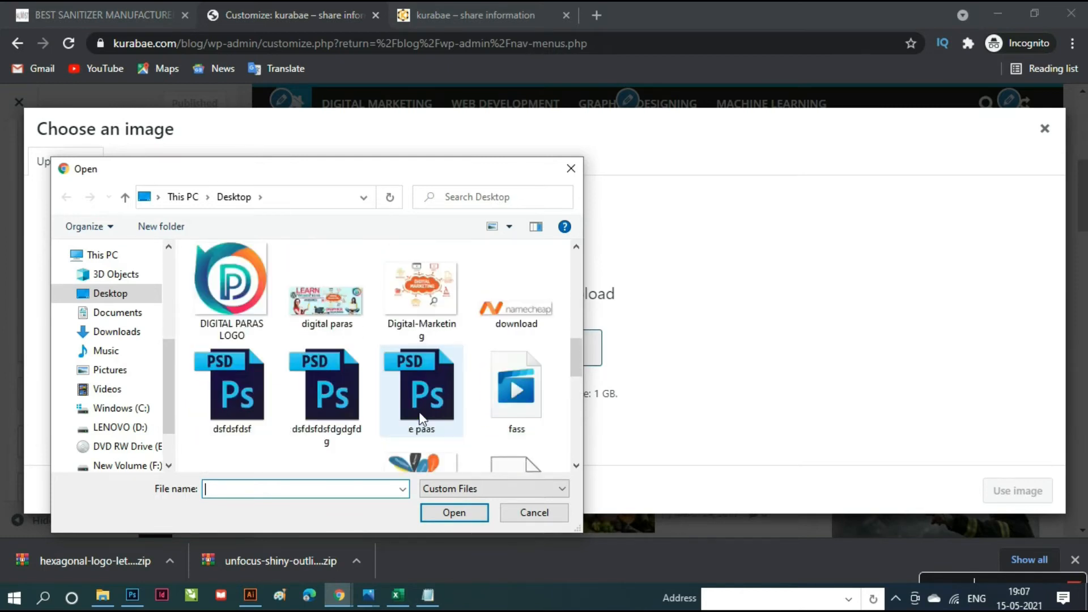
{"action": "scroll", "coordinate": [421, 419], "scroll_direction": "up", "scroll_amount": 1}
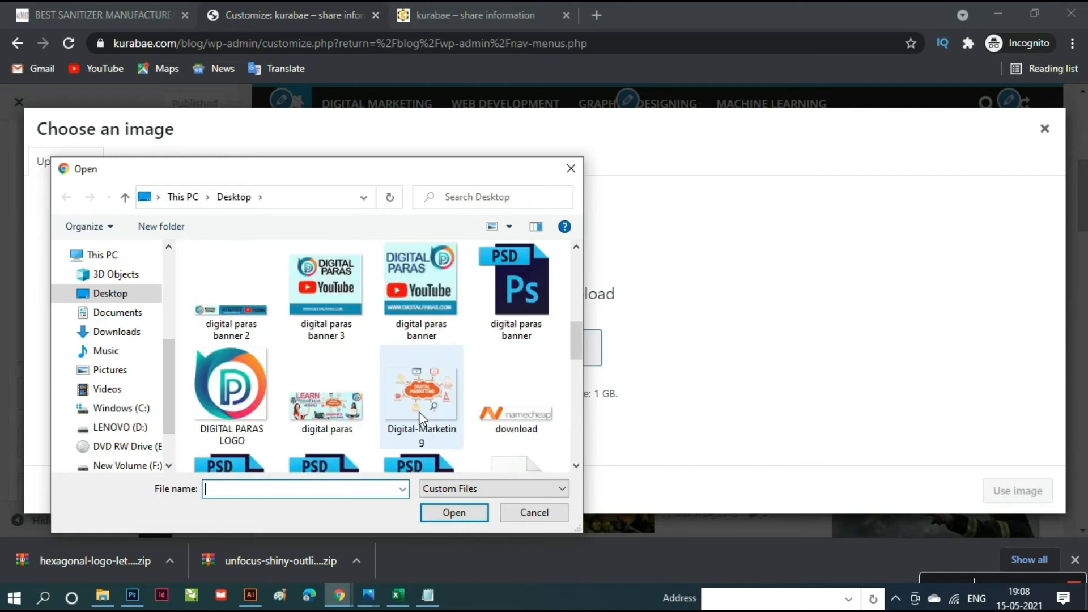
{"action": "left_click", "coordinate": [420, 271]}
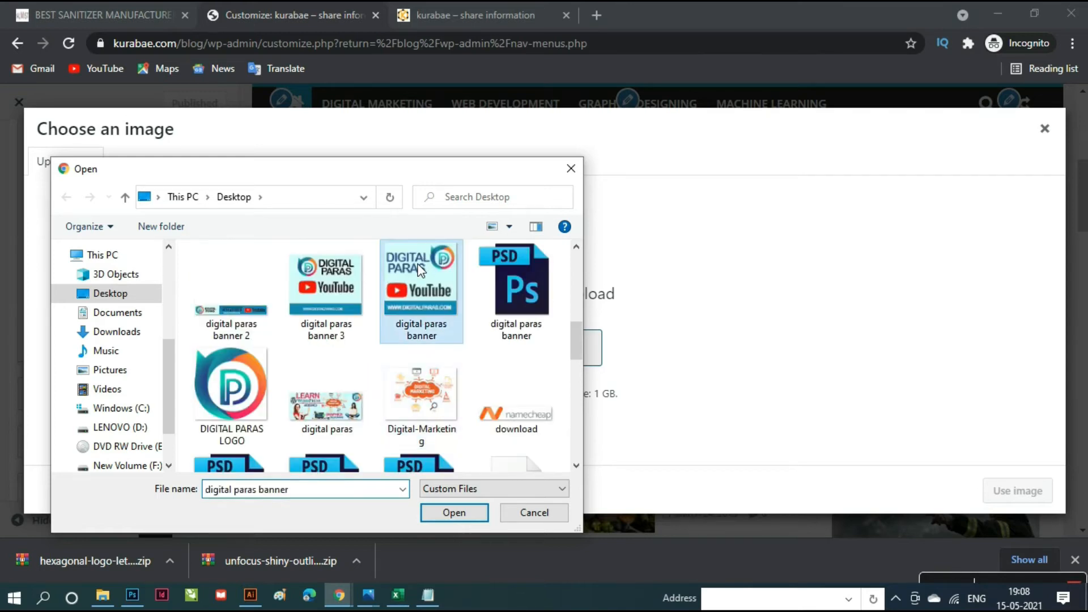
{"action": "left_click", "coordinate": [454, 513]}
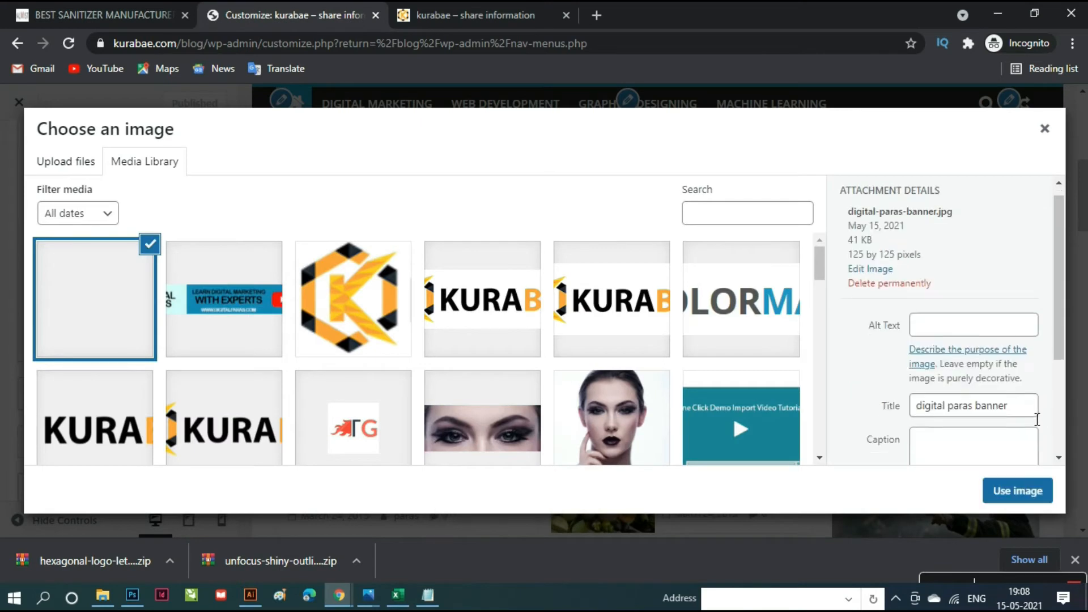
{"action": "scroll", "coordinate": [1037, 422], "scroll_direction": "down", "scroll_amount": 3}
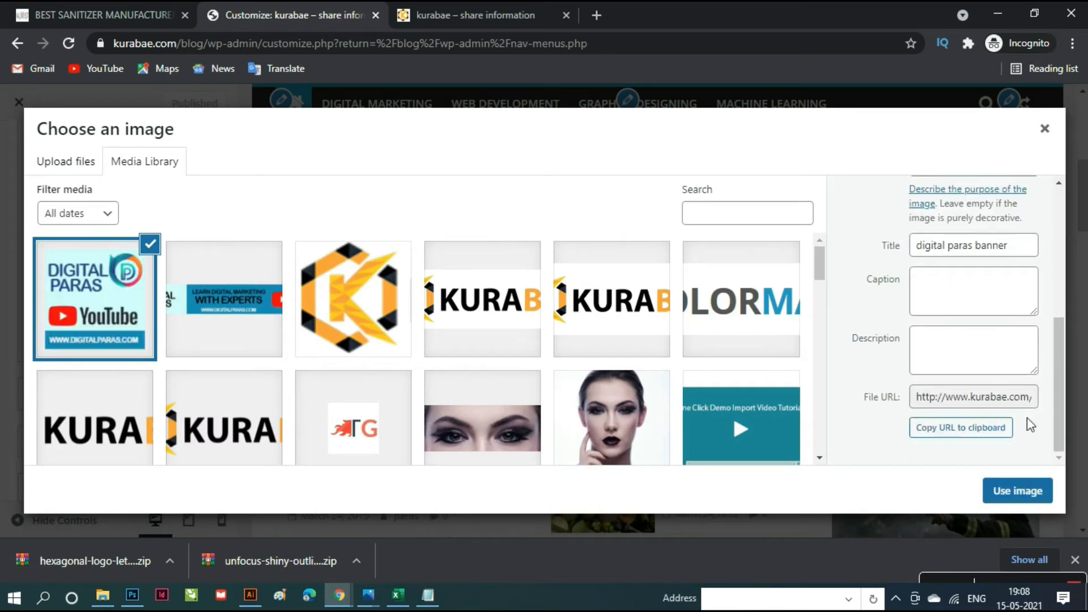
{"action": "left_click", "coordinate": [1018, 492]}
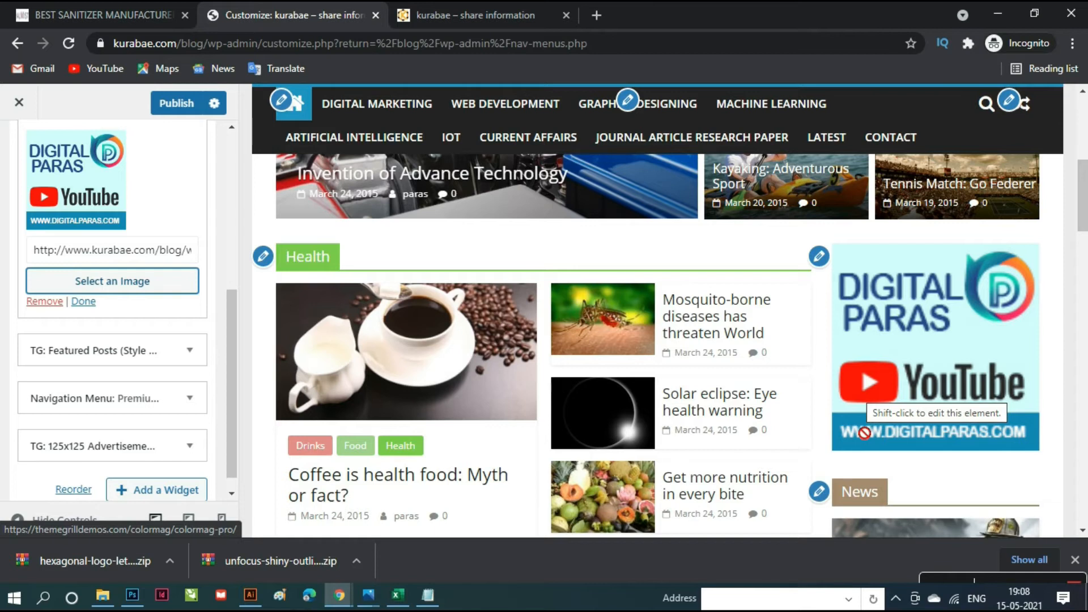
- Review the new YouTube banner ad in the preview, then edit the Right Sidebar widgets near News
{"action": "scroll", "coordinate": [864, 433], "scroll_direction": "down", "scroll_amount": 3}
{"action": "scroll", "coordinate": [865, 435], "scroll_direction": "down", "scroll_amount": 1}
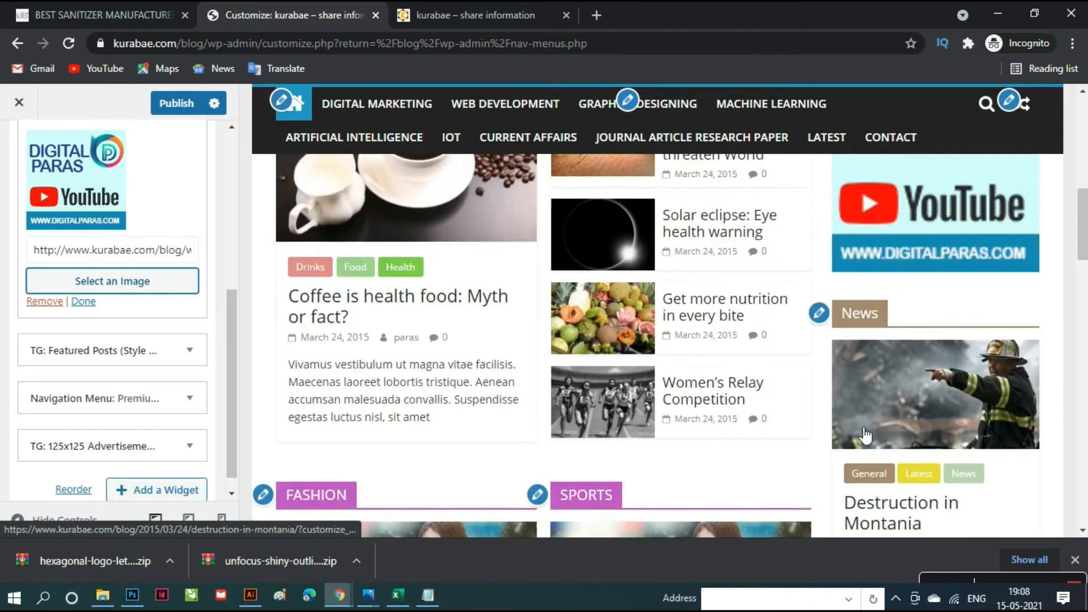
{"action": "scroll", "coordinate": [862, 433], "scroll_direction": "down", "scroll_amount": 2}
{"action": "scroll", "coordinate": [860, 433], "scroll_direction": "down", "scroll_amount": 8}
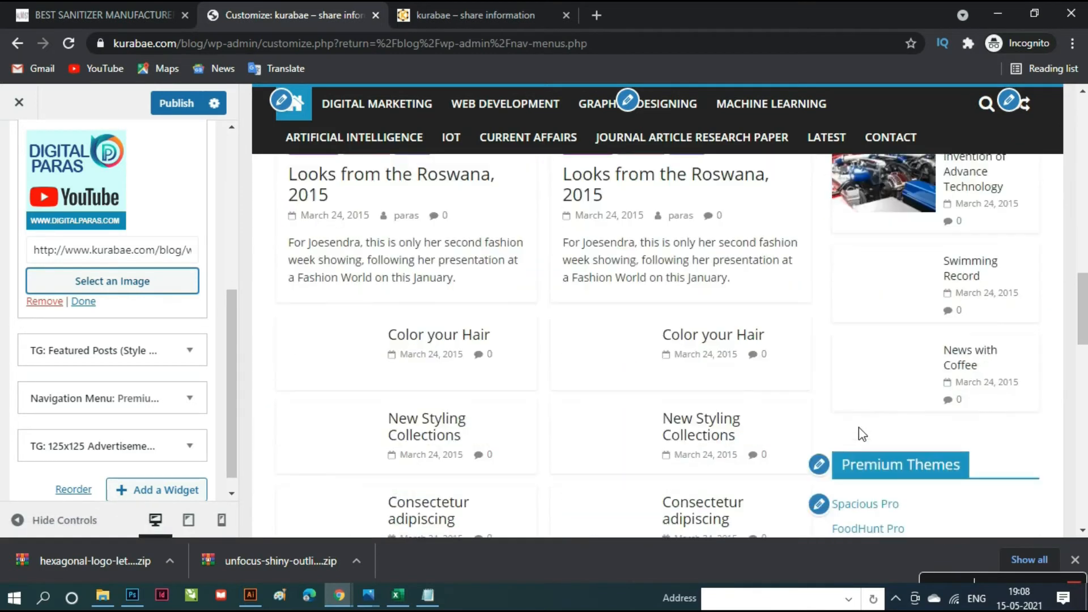
{"action": "scroll", "coordinate": [864, 434], "scroll_direction": "up", "scroll_amount": 1}
{"action": "scroll", "coordinate": [864, 433], "scroll_direction": "up", "scroll_amount": 10}
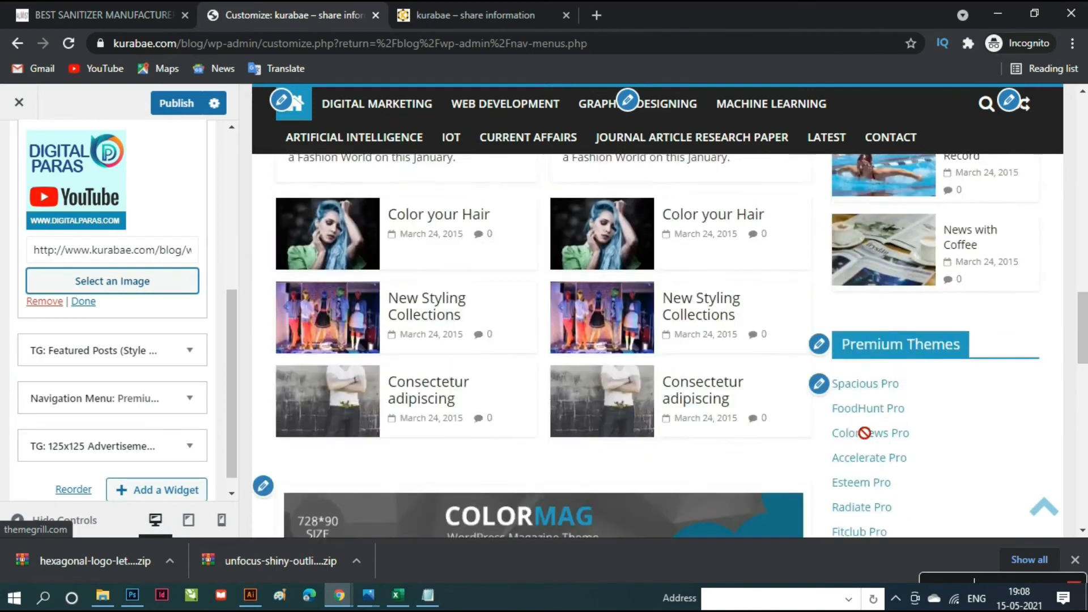
{"action": "scroll", "coordinate": [864, 433], "scroll_direction": "down", "scroll_amount": 3}
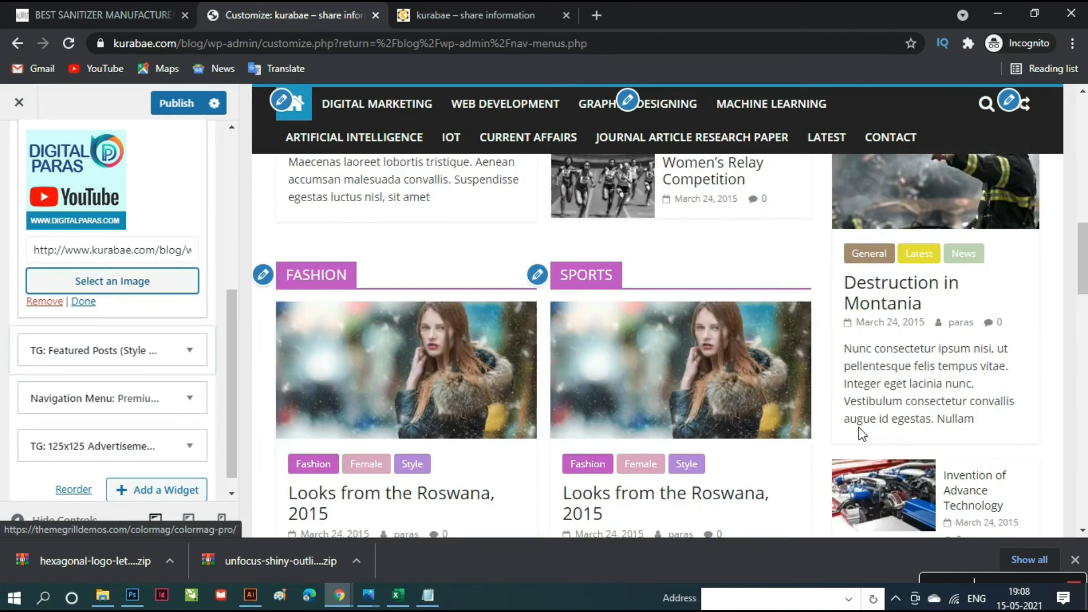
{"action": "scroll", "coordinate": [864, 433], "scroll_direction": "up", "scroll_amount": 2}
{"action": "scroll", "coordinate": [865, 434], "scroll_direction": "up", "scroll_amount": 1}
{"action": "left_click", "coordinate": [819, 333]}
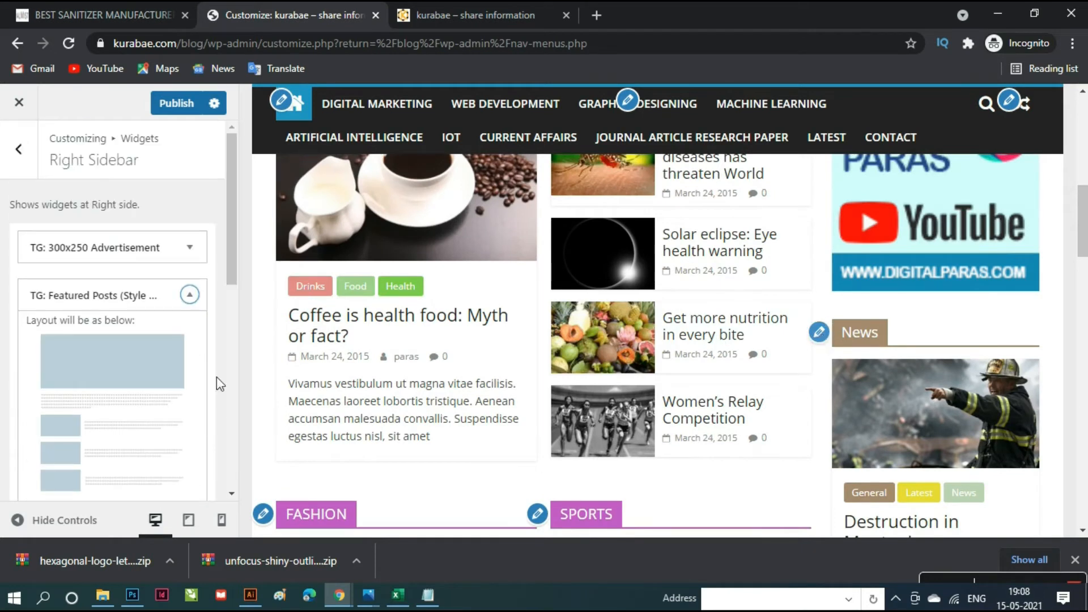
- Leave the News widget on General and open the Content Middle Left FASHION widget's settings
{"action": "scroll", "coordinate": [114, 408], "scroll_direction": "down", "scroll_amount": 8}
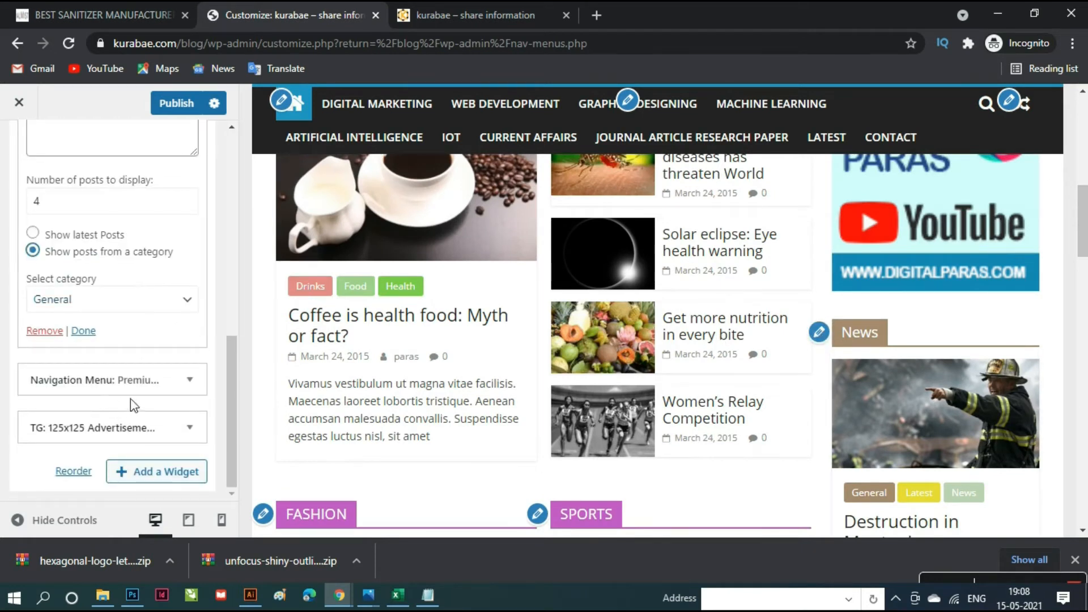
{"action": "scroll", "coordinate": [161, 428], "scroll_direction": "up", "scroll_amount": 1}
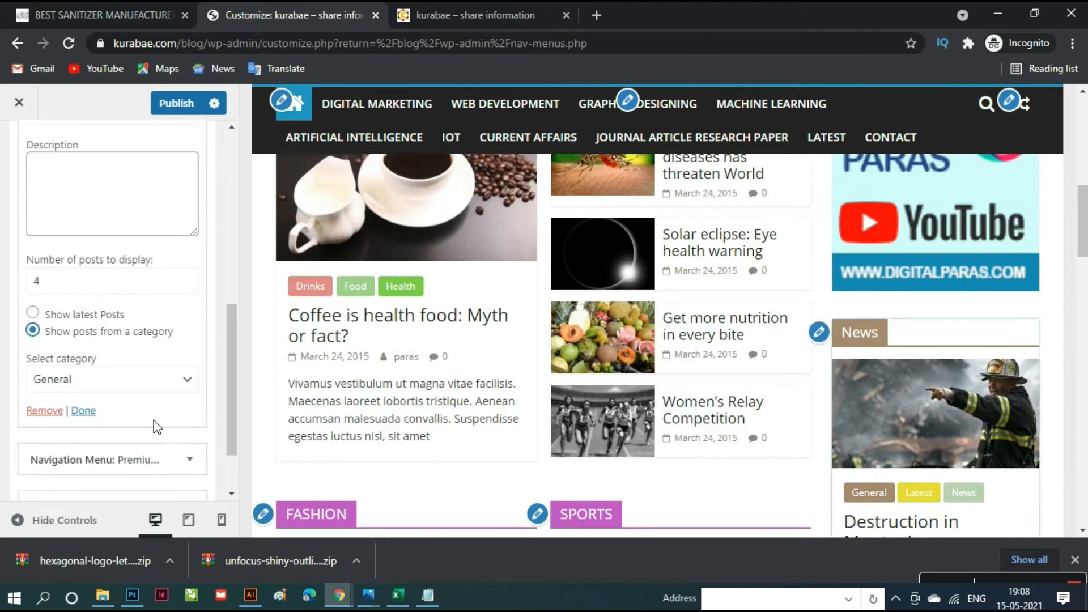
{"action": "left_click", "coordinate": [197, 385]}
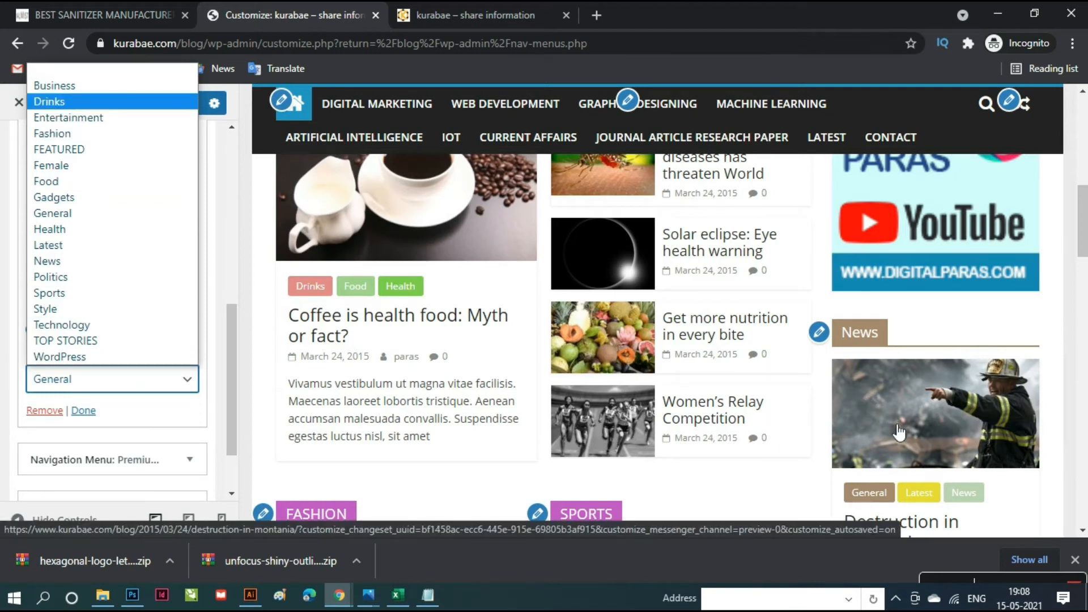
{"action": "scroll", "coordinate": [763, 474], "scroll_direction": "down", "scroll_amount": 3}
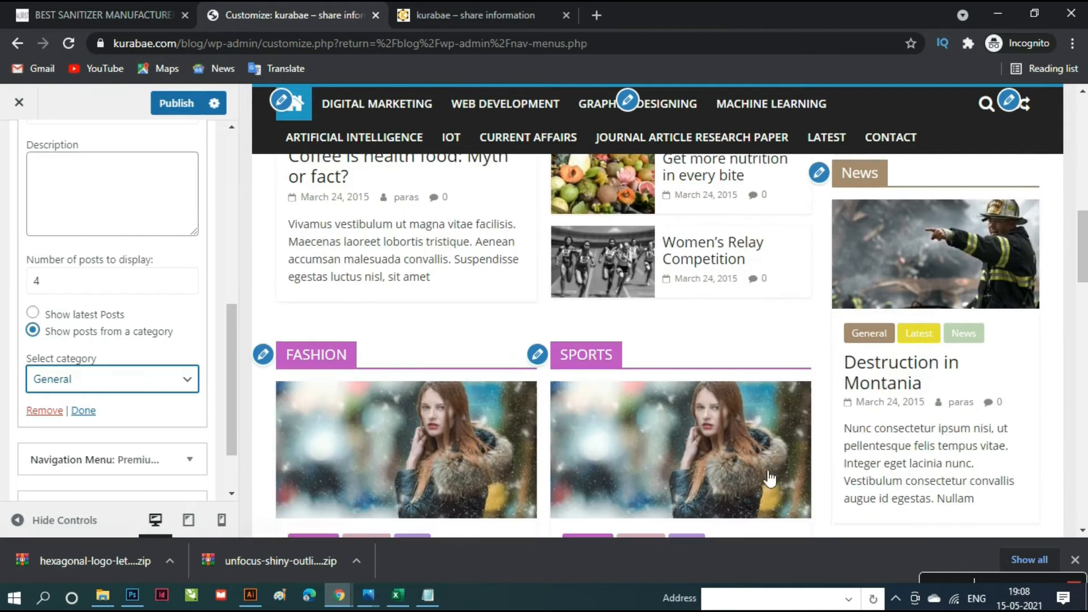
{"action": "scroll", "coordinate": [739, 332], "scroll_direction": "down", "scroll_amount": 3}
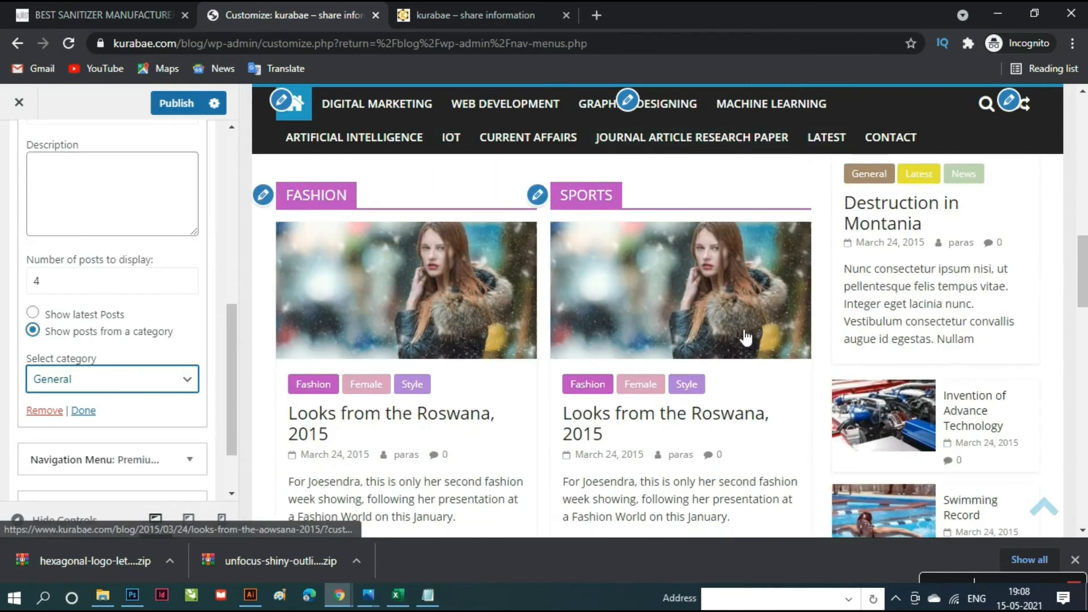
{"action": "left_click", "coordinate": [264, 196]}
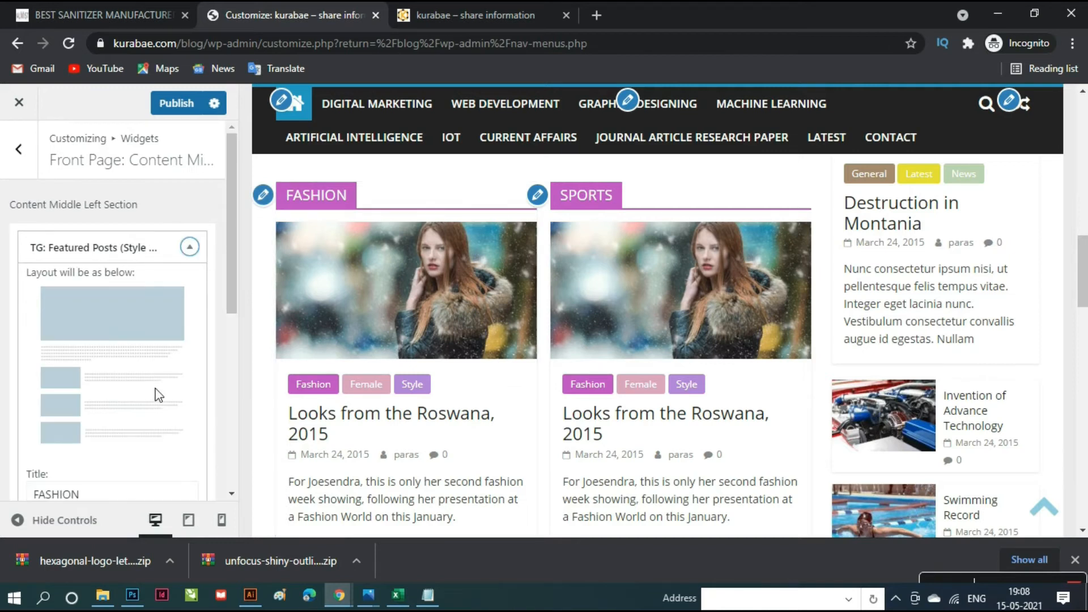
- Keep the FASHION widget on the Fashion category and open the Content Middle Right SPORTS widget
{"action": "scroll", "coordinate": [159, 395], "scroll_direction": "down", "scroll_amount": 6}
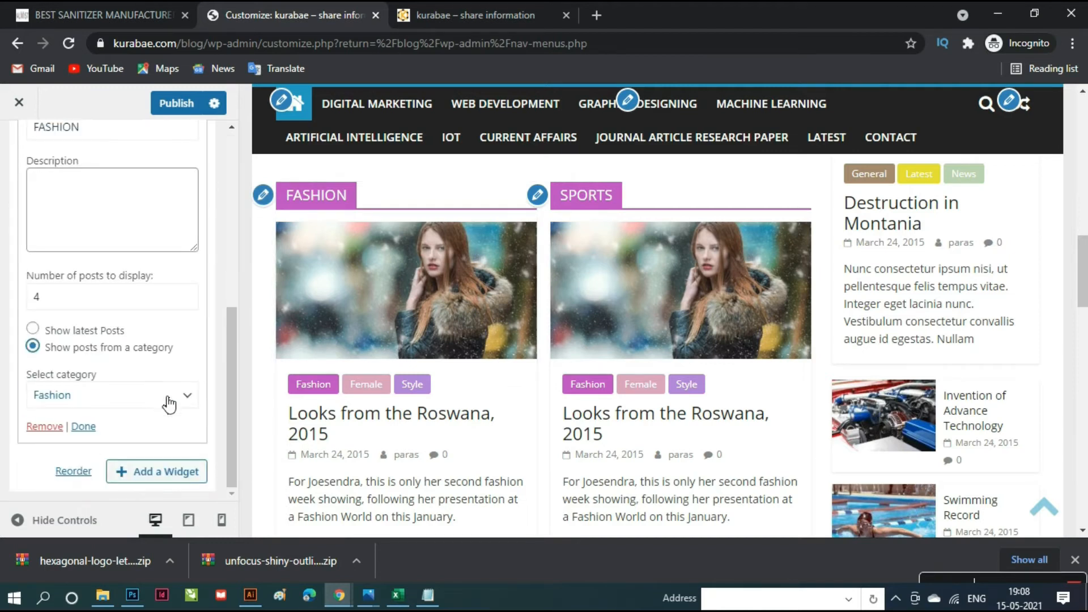
{"action": "left_click", "coordinate": [168, 404]}
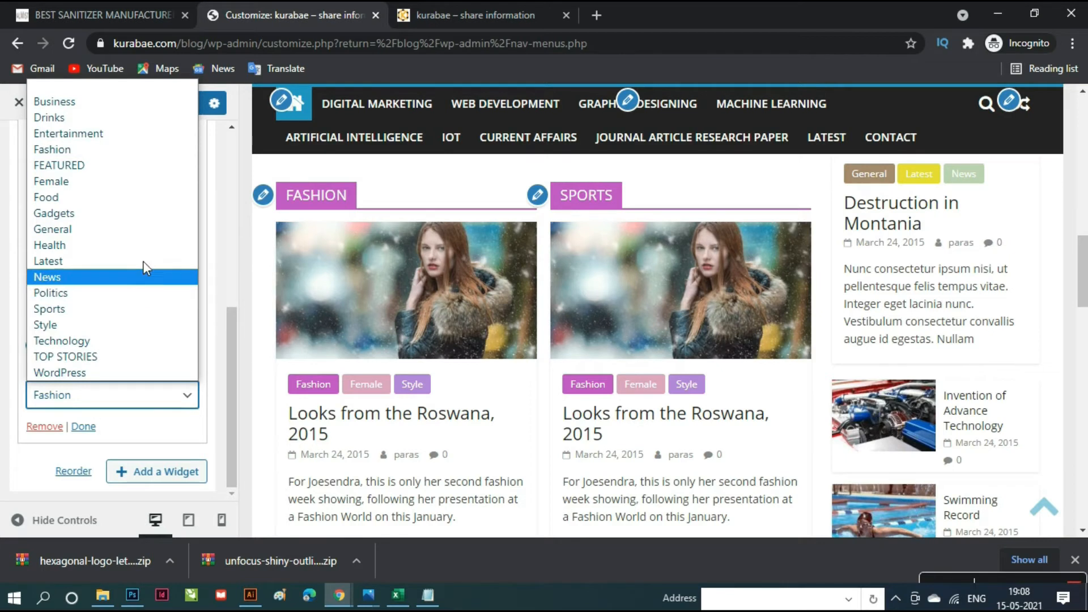
{"action": "left_click", "coordinate": [192, 404]}
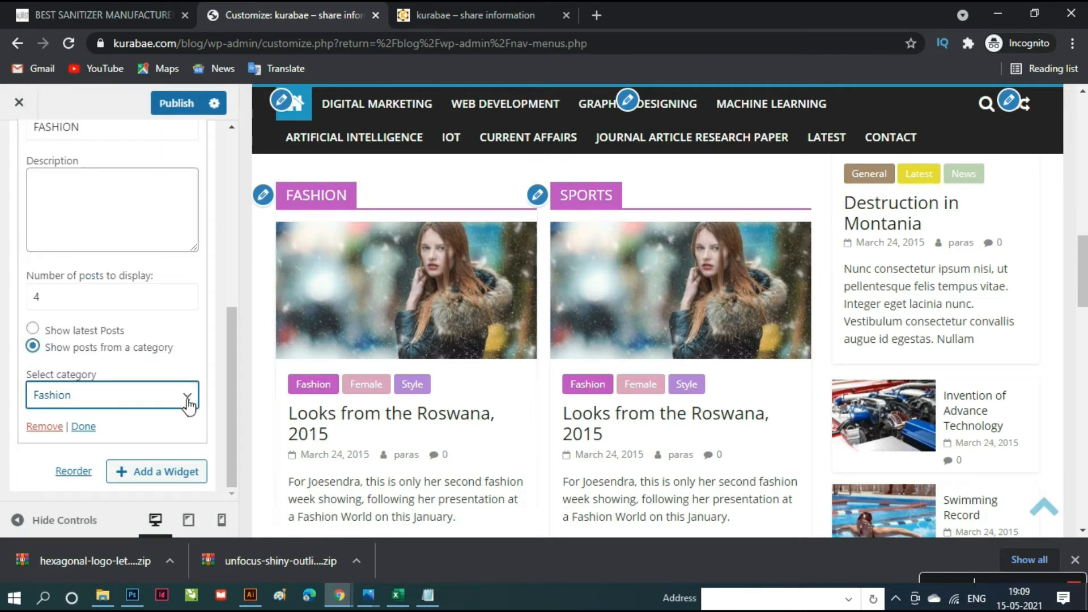
{"action": "left_click", "coordinate": [546, 202]}
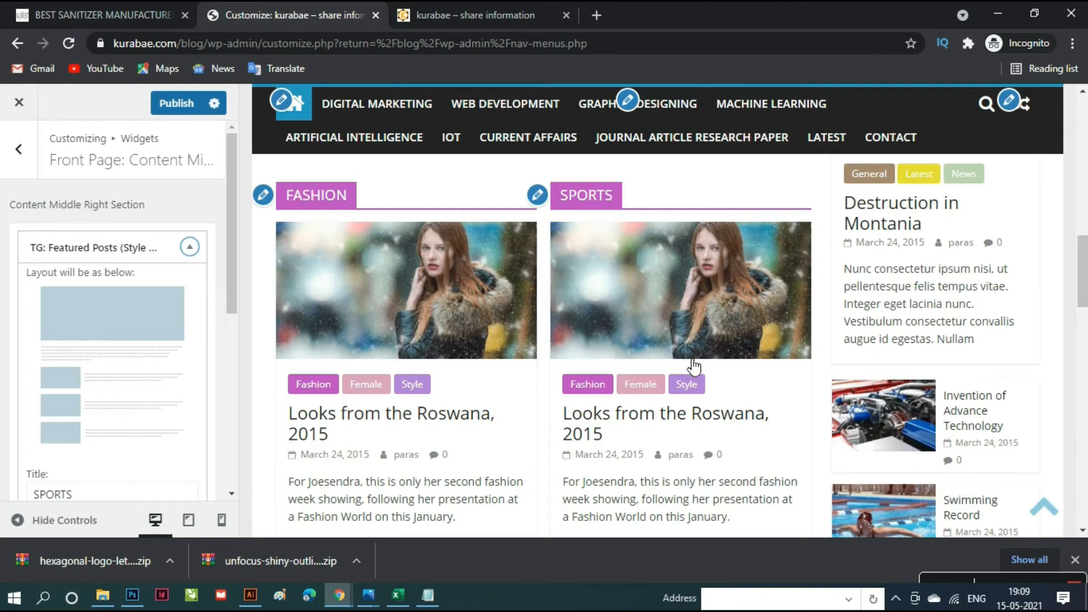
{"action": "scroll", "coordinate": [762, 421], "scroll_direction": "up", "scroll_amount": 2}
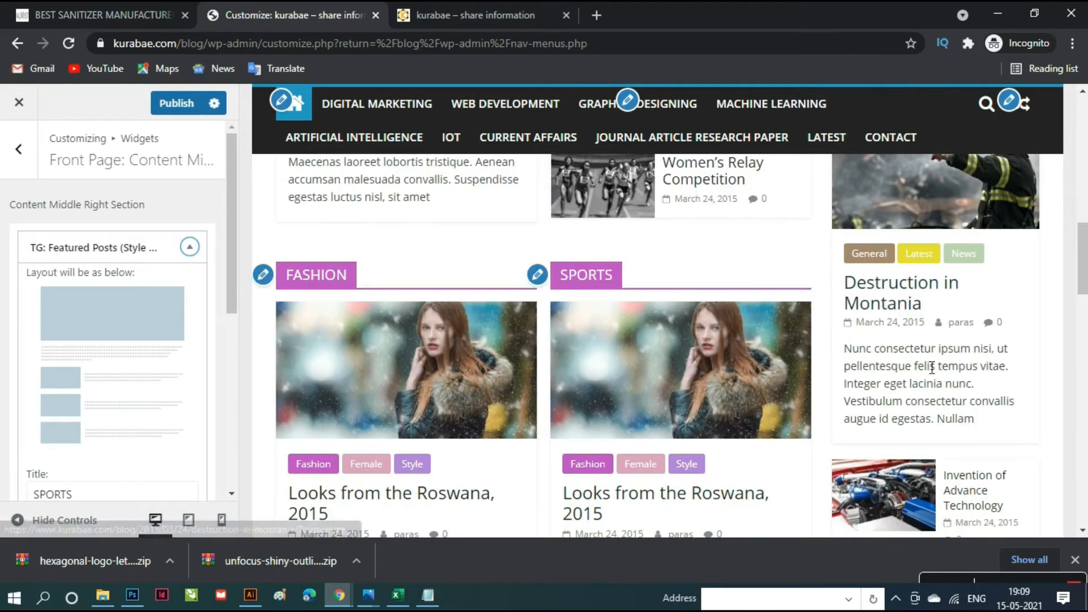
{"action": "scroll", "coordinate": [921, 374], "scroll_direction": "down", "scroll_amount": 1}
{"action": "scroll", "coordinate": [921, 374], "scroll_direction": "down", "scroll_amount": 3}
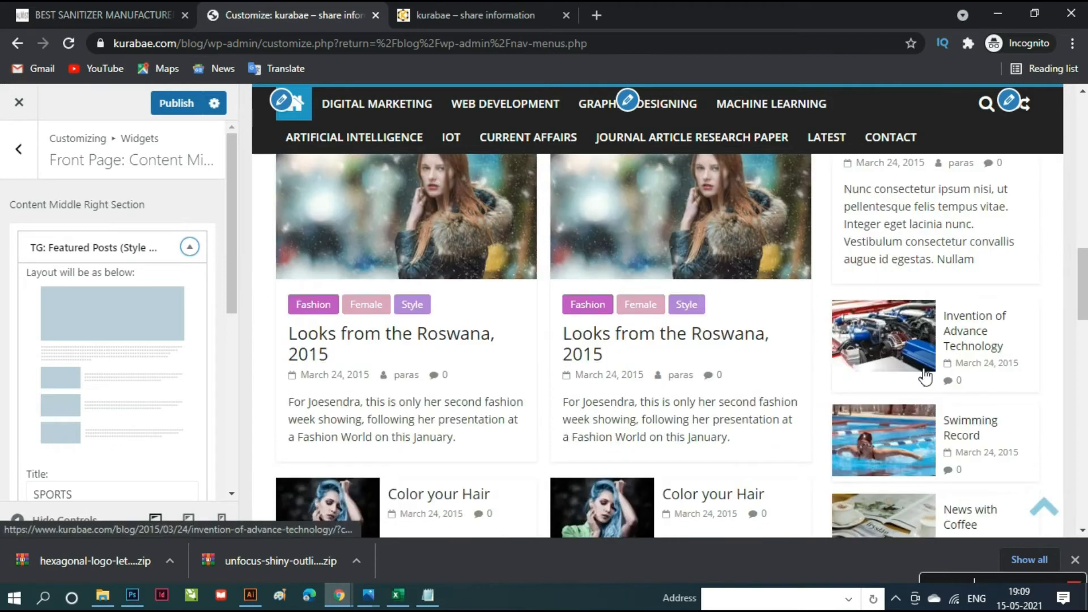
{"action": "scroll", "coordinate": [754, 413], "scroll_direction": "down", "scroll_amount": 2}
{"action": "scroll", "coordinate": [748, 418], "scroll_direction": "down", "scroll_amount": 1}
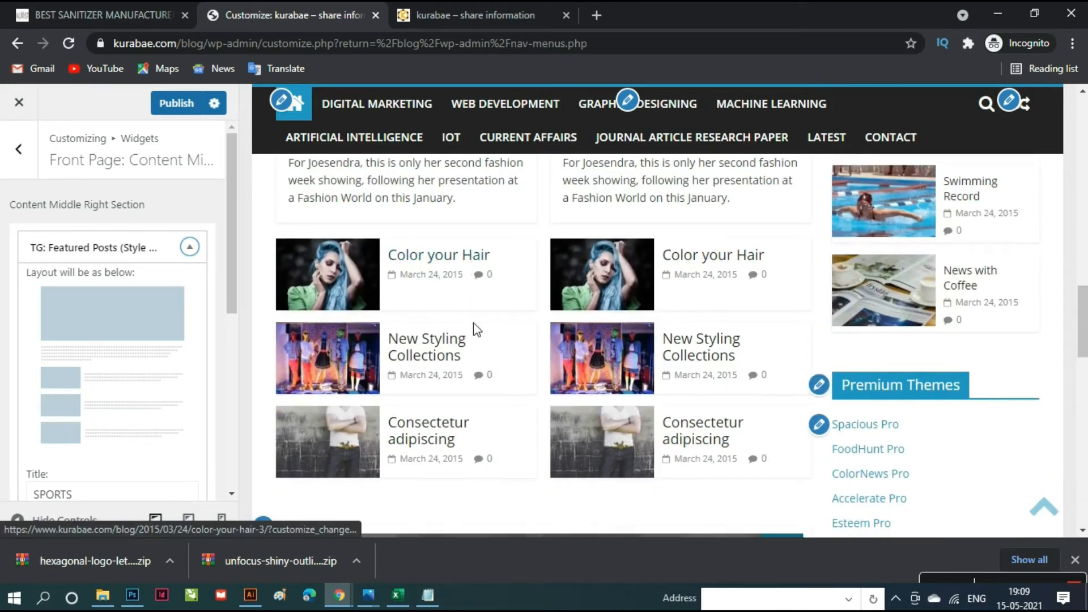
{"action": "scroll", "coordinate": [469, 422], "scroll_direction": "up", "scroll_amount": 2}
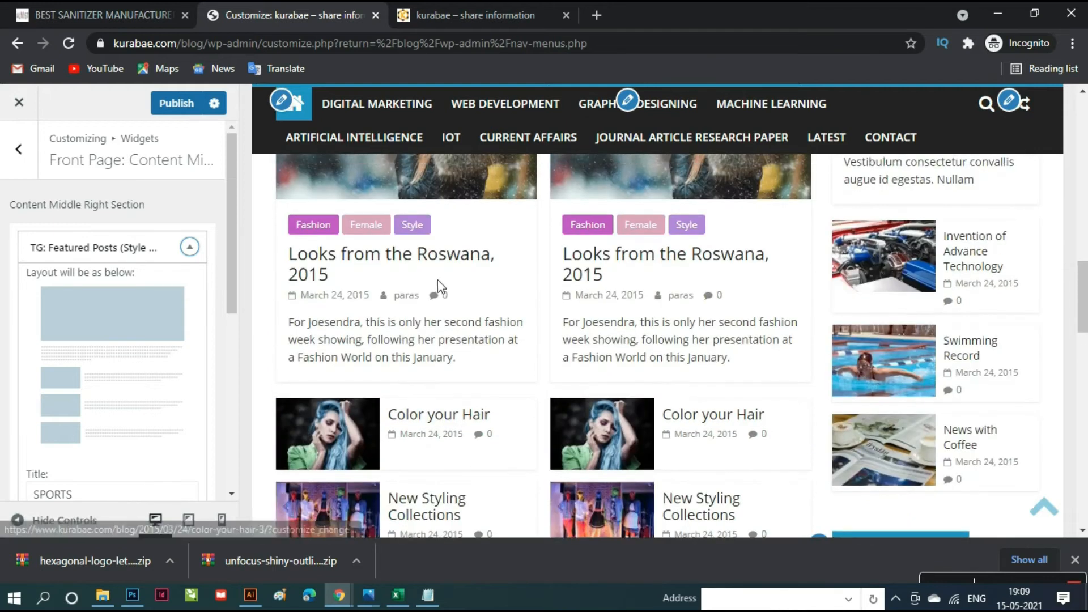
{"action": "scroll", "coordinate": [438, 294], "scroll_direction": "up", "scroll_amount": 2}
{"action": "scroll", "coordinate": [452, 371], "scroll_direction": "down", "scroll_amount": 3}
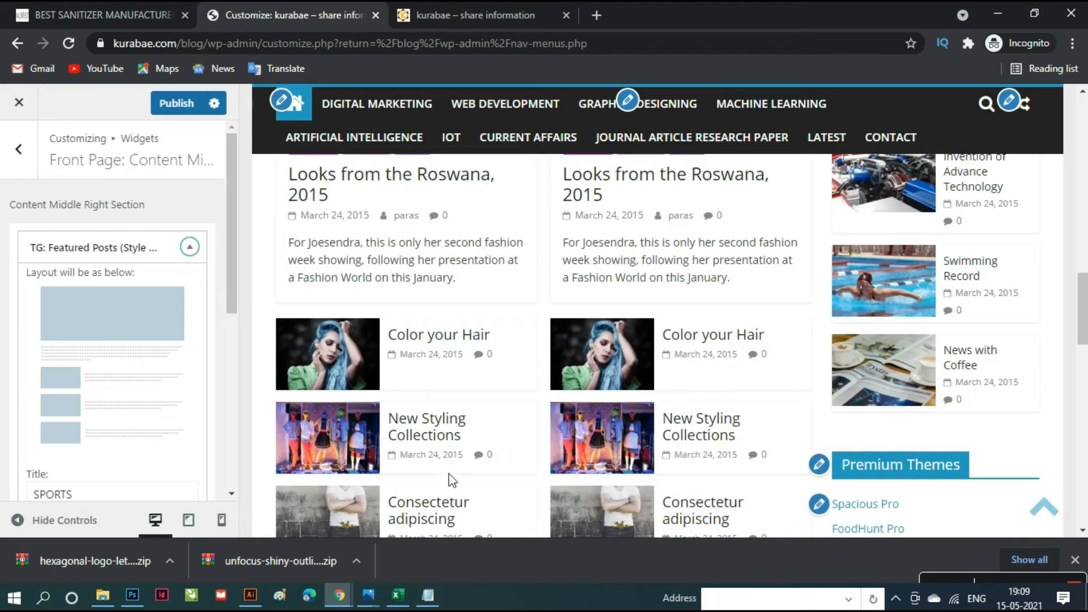
{"action": "scroll", "coordinate": [66, 444], "scroll_direction": "down", "scroll_amount": 6}
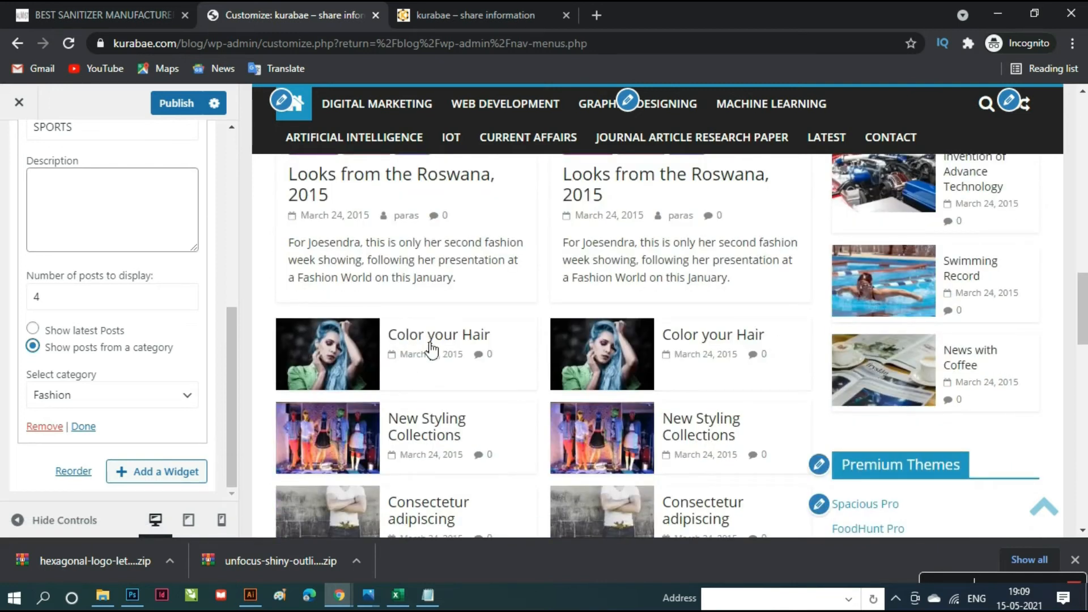
{"action": "scroll", "coordinate": [431, 349], "scroll_direction": "down", "scroll_amount": 3}
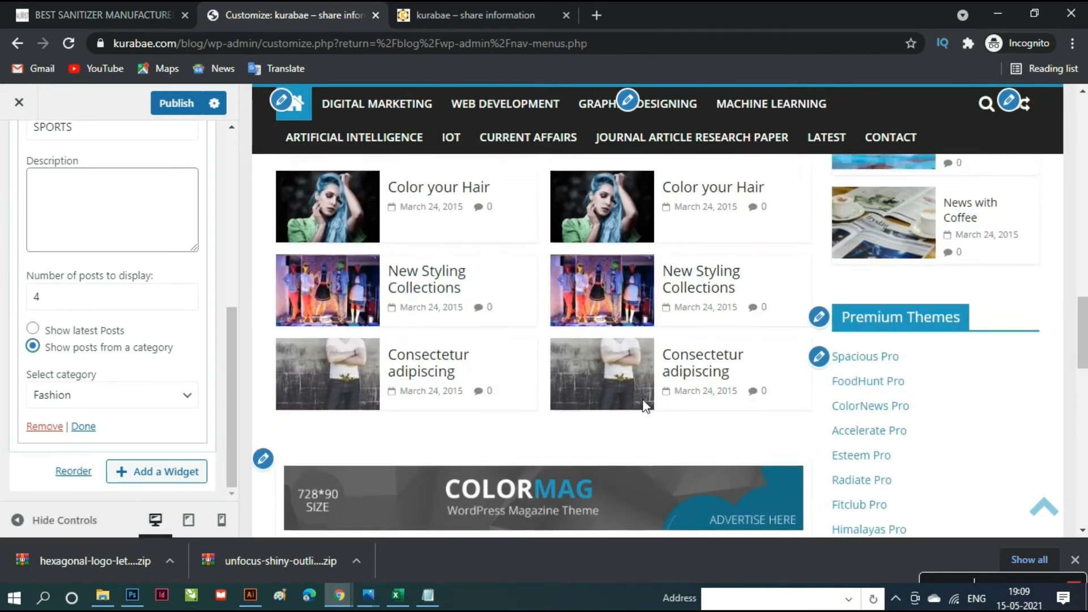
{"action": "scroll", "coordinate": [645, 405], "scroll_direction": "up", "scroll_amount": 5}
{"action": "scroll", "coordinate": [679, 289], "scroll_direction": "up", "scroll_amount": 3}
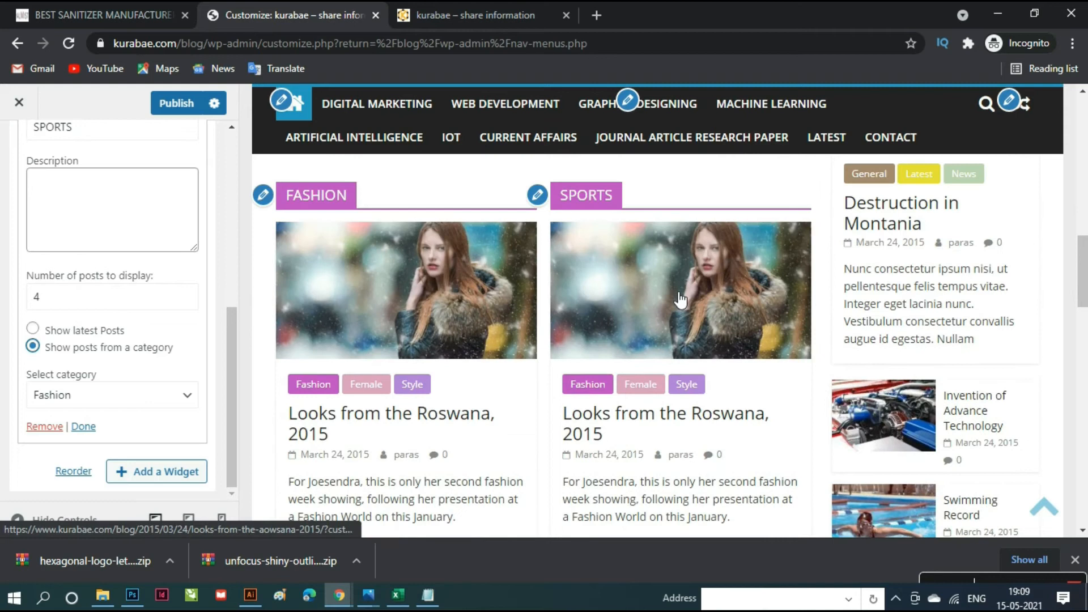
{"action": "scroll", "coordinate": [680, 300], "scroll_direction": "down", "scroll_amount": 5}
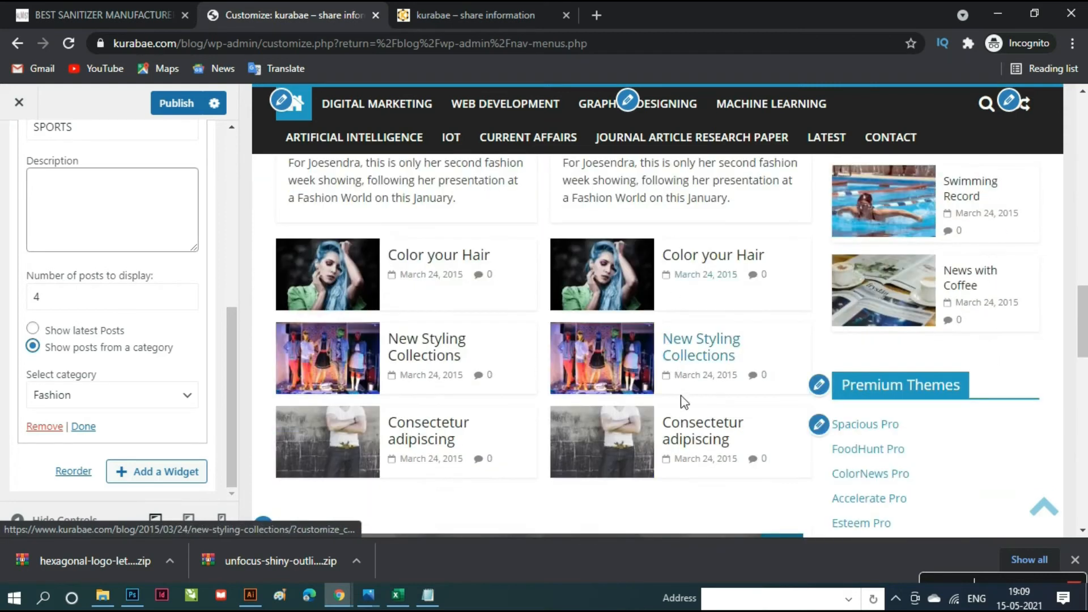
{"action": "scroll", "coordinate": [700, 448], "scroll_direction": "down", "scroll_amount": 4}
{"action": "scroll", "coordinate": [700, 447], "scroll_direction": "up", "scroll_amount": 6}
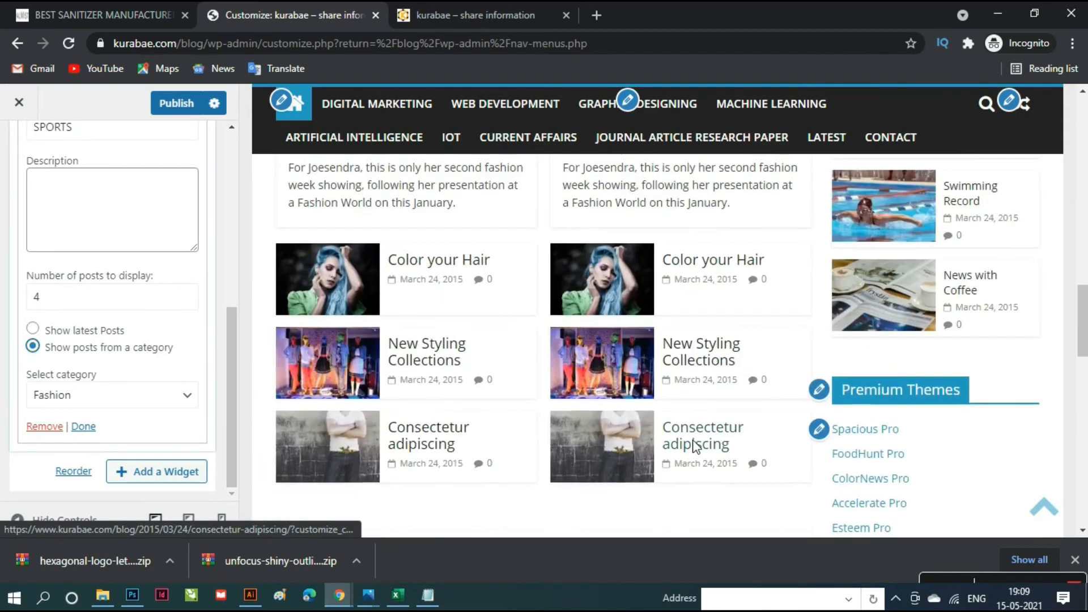
{"action": "scroll", "coordinate": [700, 448], "scroll_direction": "up", "scroll_amount": 3}
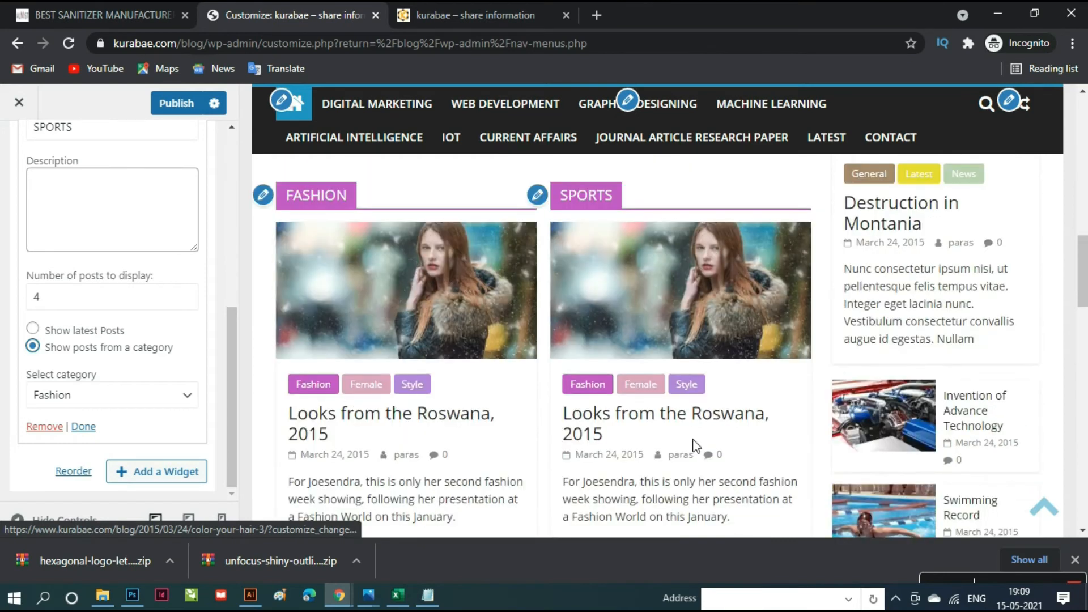
{"action": "scroll", "coordinate": [696, 446], "scroll_direction": "up", "scroll_amount": 2}
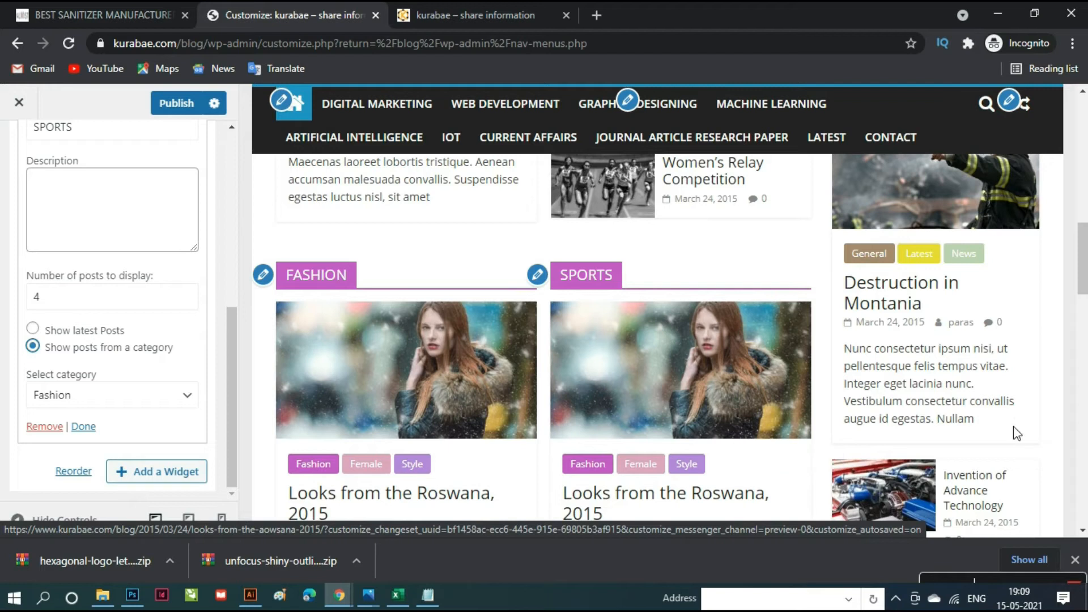
{"action": "scroll", "coordinate": [1038, 436], "scroll_direction": "down", "scroll_amount": 8}
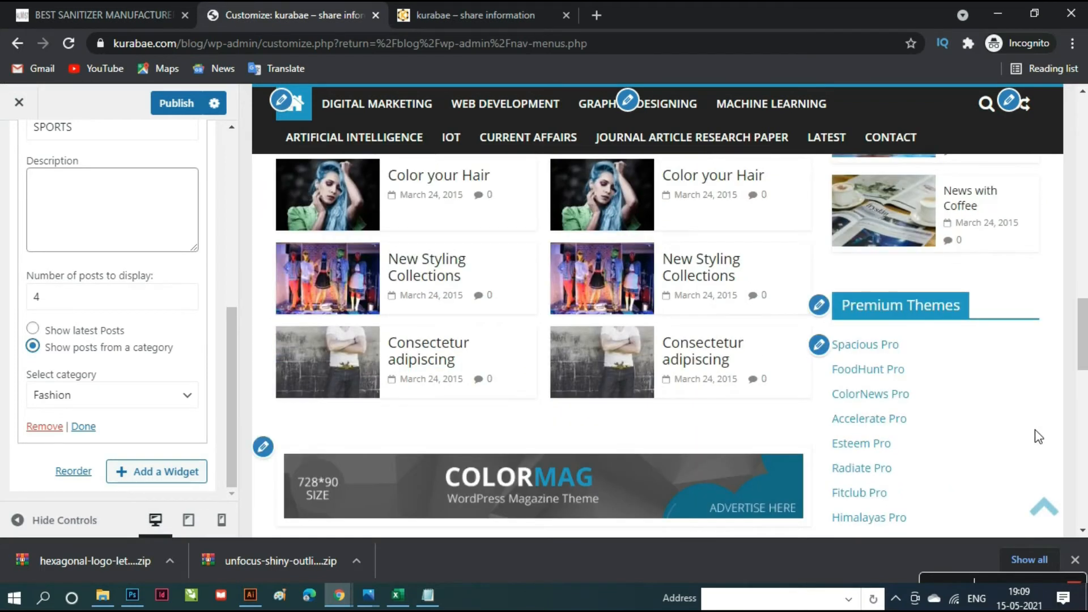
{"action": "scroll", "coordinate": [1038, 436], "scroll_direction": "down", "scroll_amount": 7}
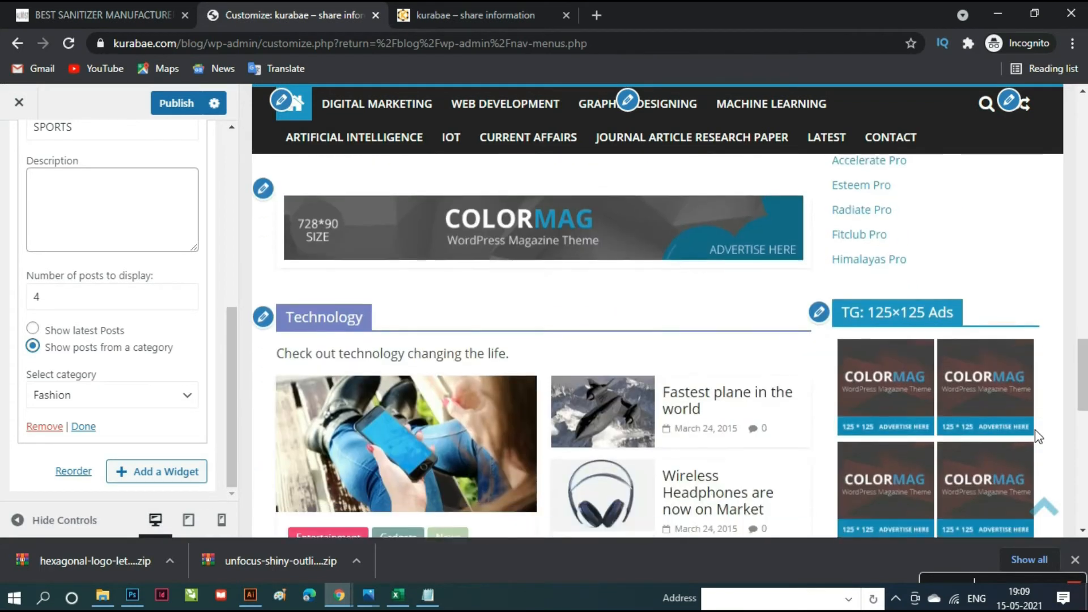
{"action": "scroll", "coordinate": [1039, 436], "scroll_direction": "down", "scroll_amount": 6}
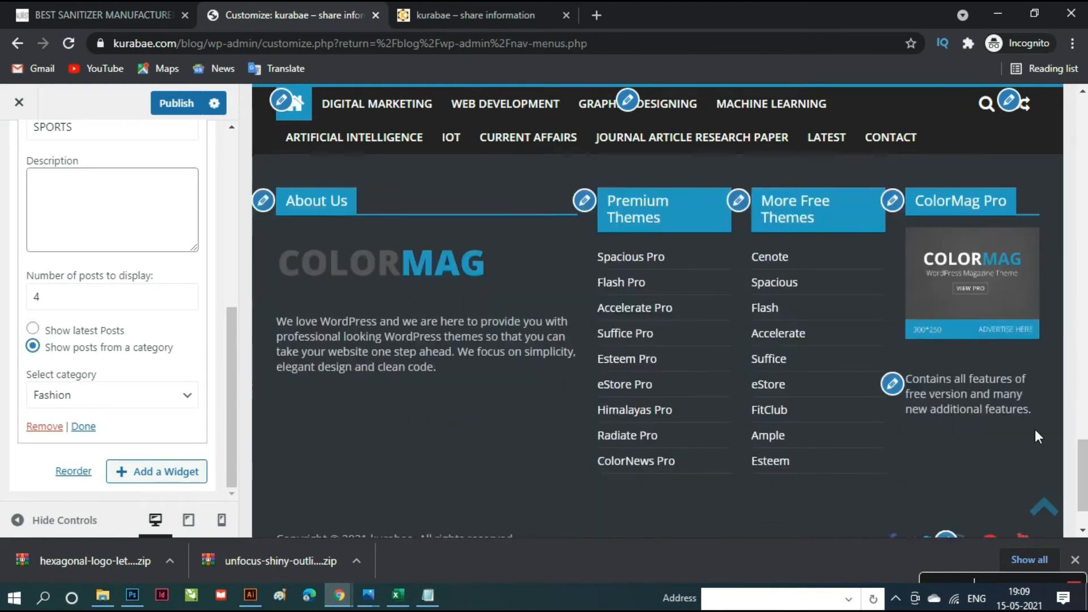
{"action": "scroll", "coordinate": [1039, 436], "scroll_direction": "up", "scroll_amount": 8}
{"action": "scroll", "coordinate": [1040, 435], "scroll_direction": "up", "scroll_amount": 8}
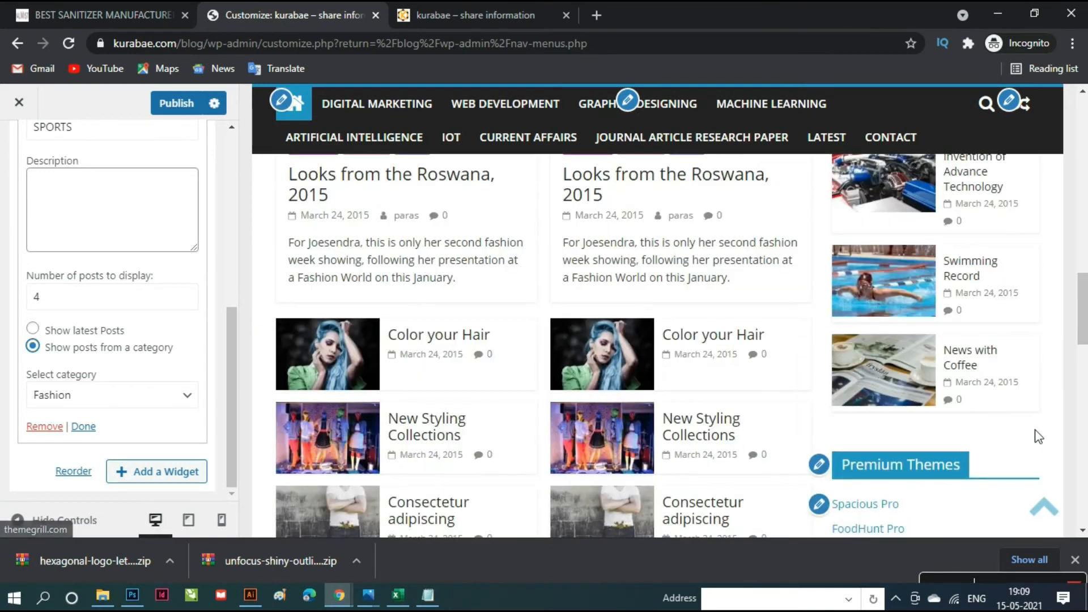
{"action": "scroll", "coordinate": [1038, 437], "scroll_direction": "down", "scroll_amount": 3}
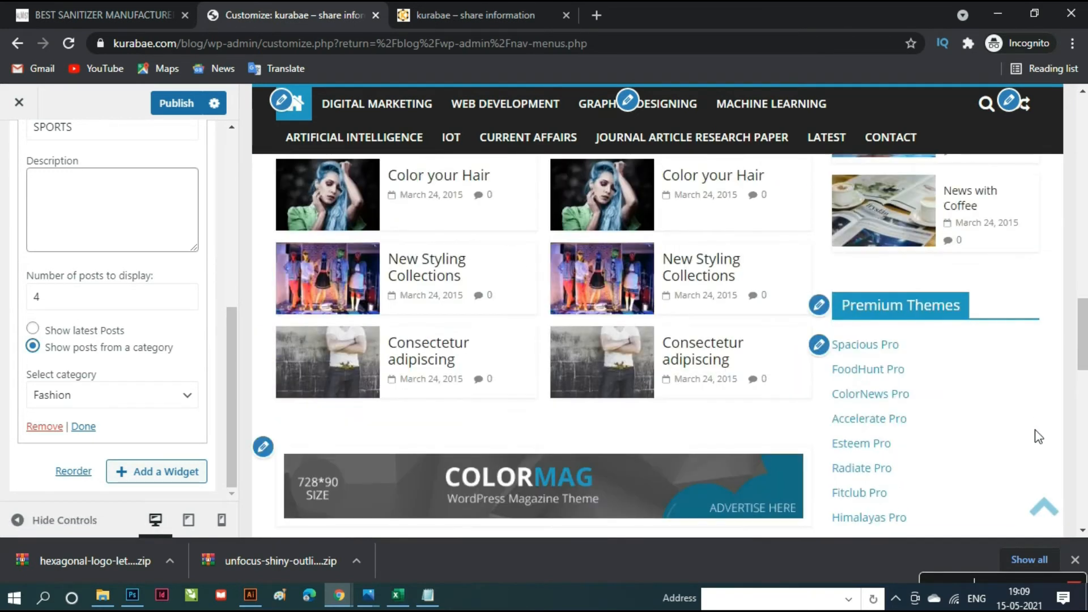
- Make the sidebar's Premium Themes navigation widget display the Primary menu
{"action": "left_click", "coordinate": [819, 309]}
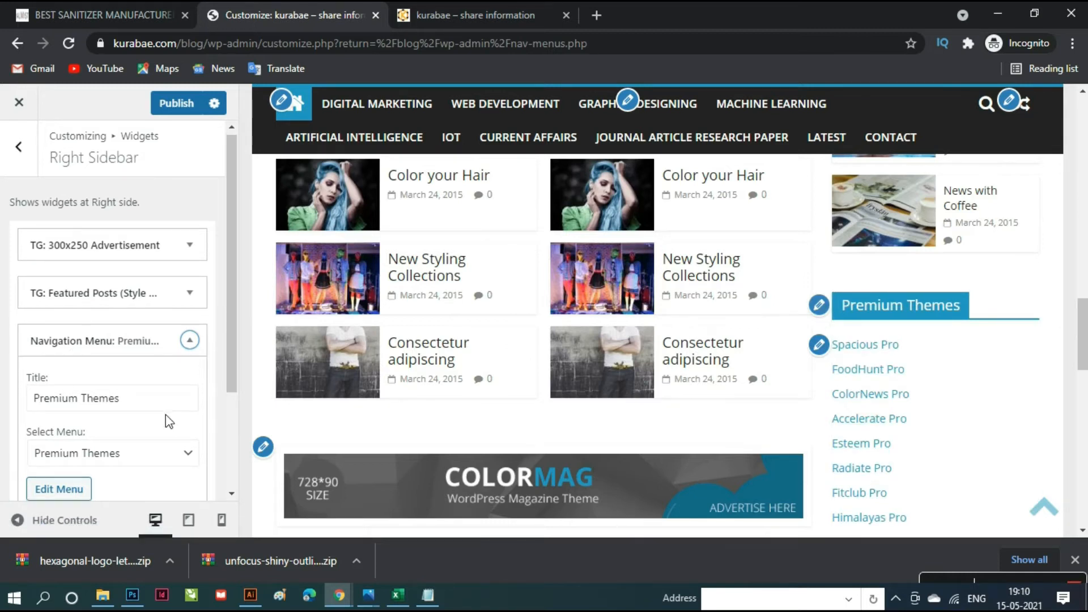
{"action": "scroll", "coordinate": [166, 414], "scroll_direction": "down", "scroll_amount": 3}
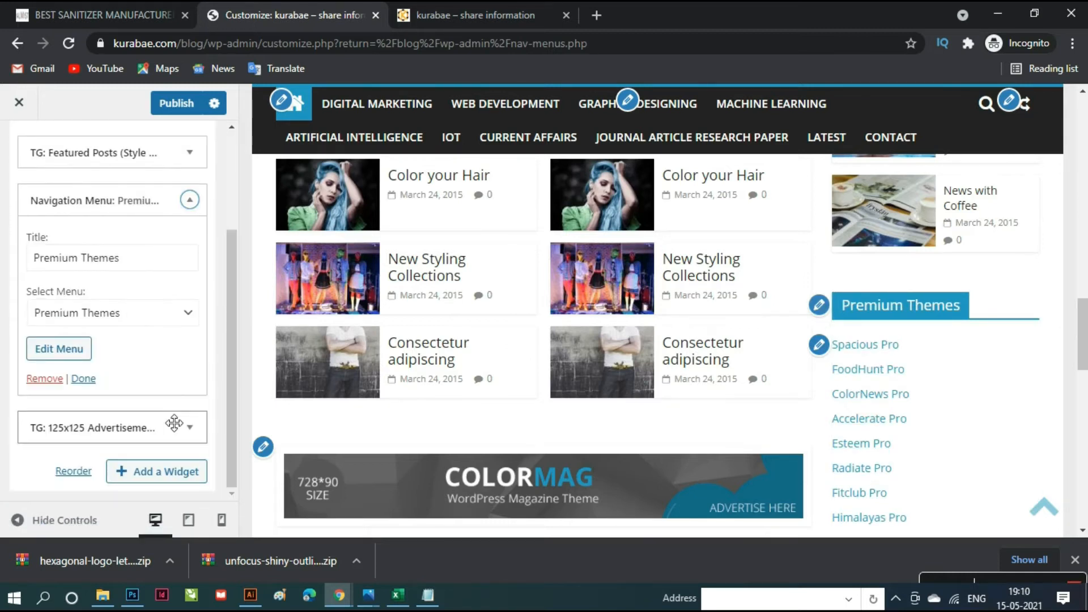
{"action": "left_click", "coordinate": [191, 316]}
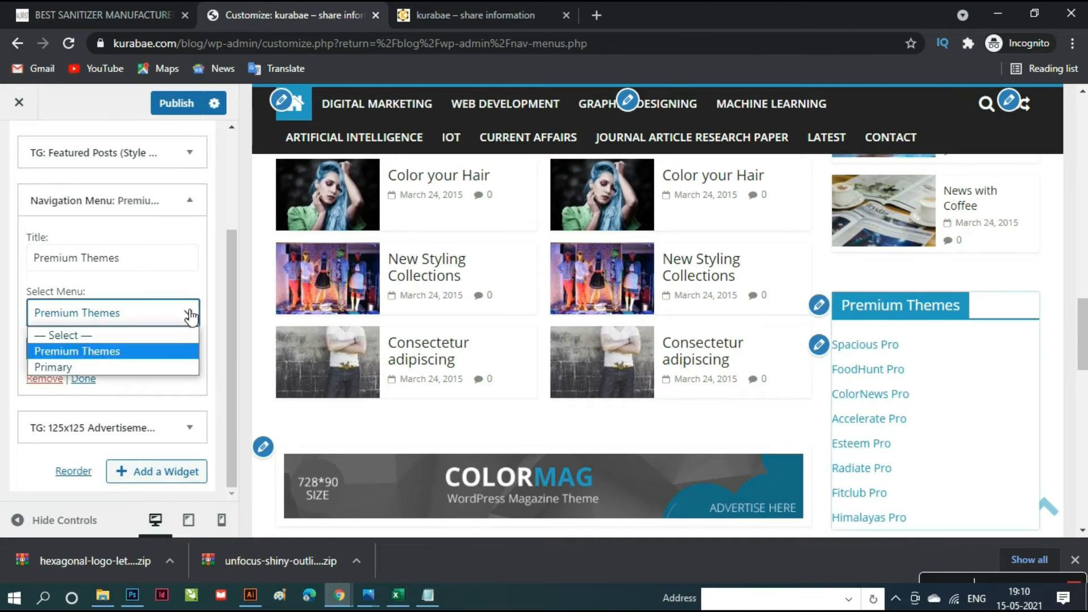
{"action": "left_click", "coordinate": [119, 367]}
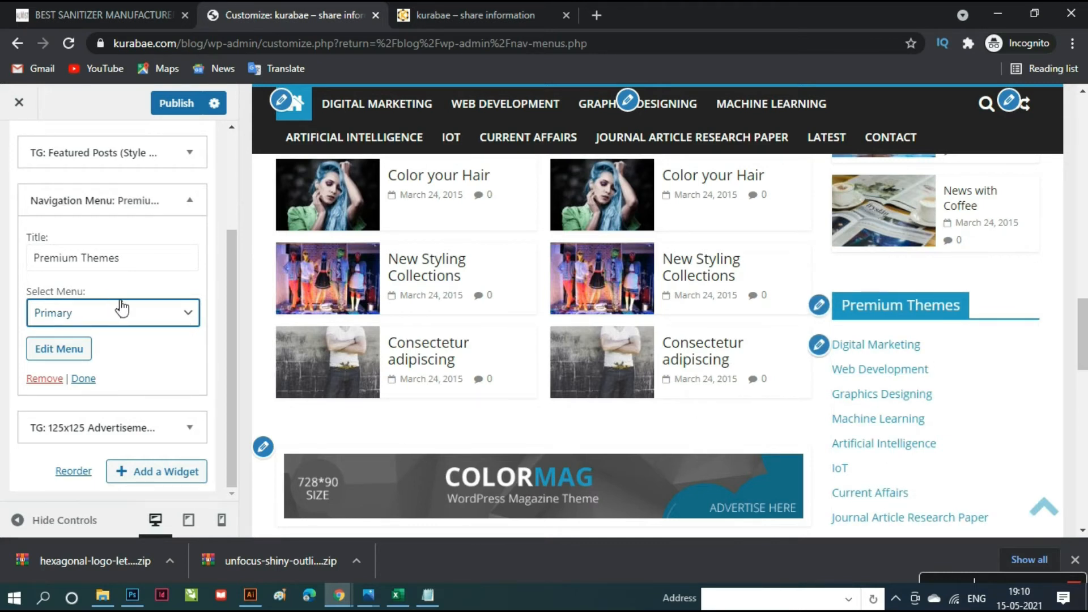
- Retitle the widget 'Learn More' and publish the Customizer changes
{"action": "left_click", "coordinate": [155, 265]}
{"action": "key", "text": "ctrl+a"}
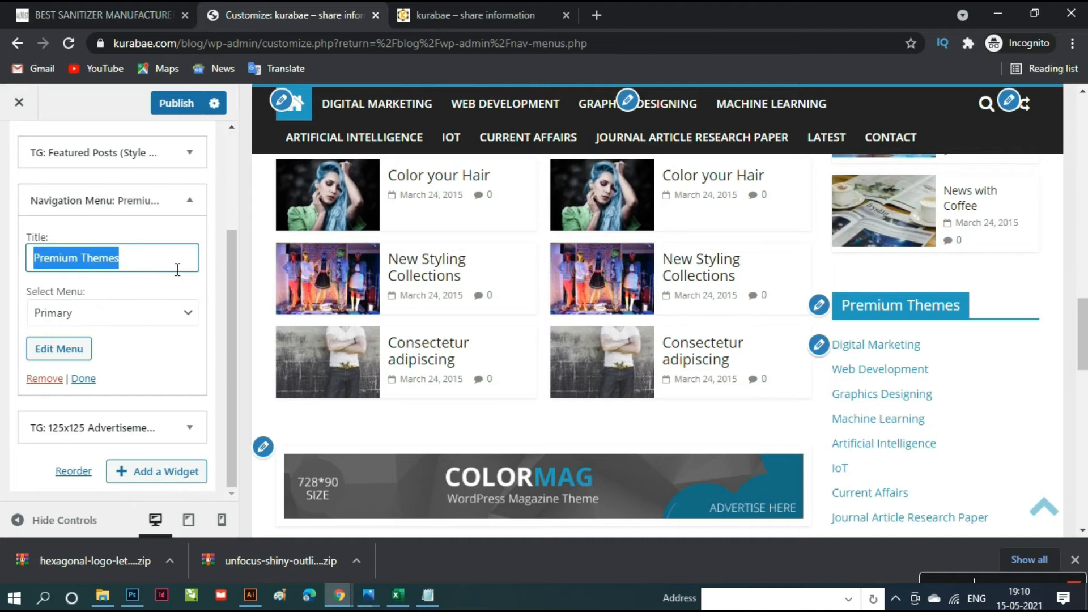
{"action": "key", "text": "BackSpace"}
{"action": "type", "text": "Learn"}
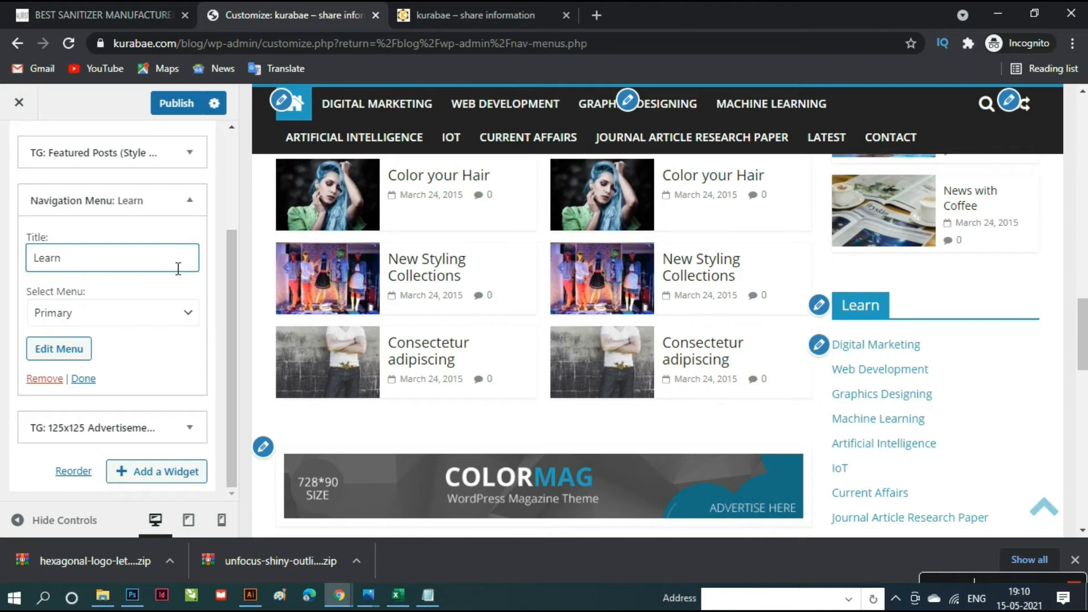
{"action": "type", "text": "More"}
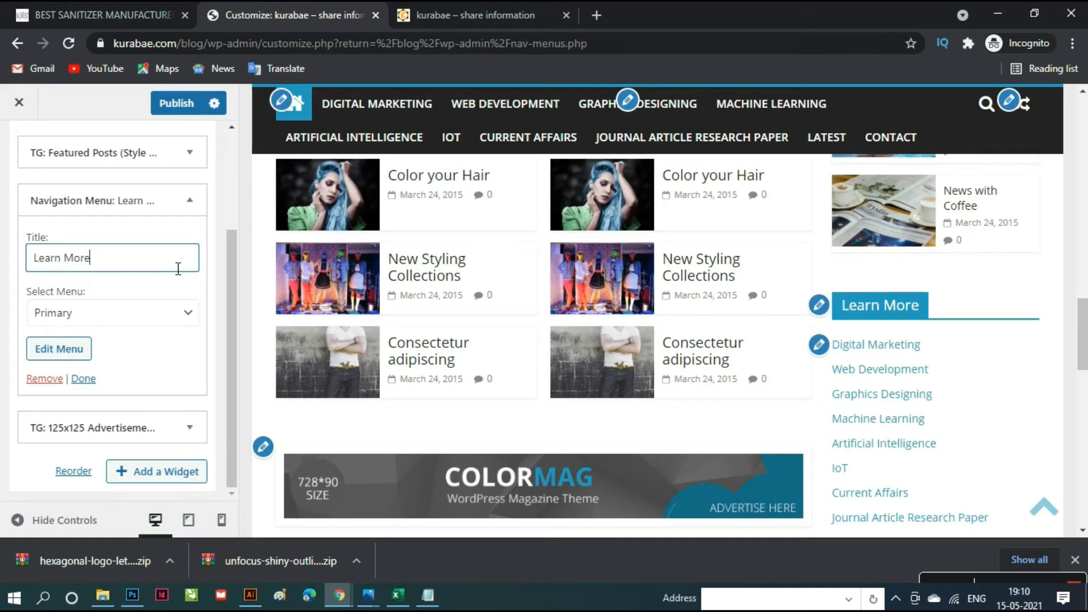
{"action": "left_click", "coordinate": [176, 106]}
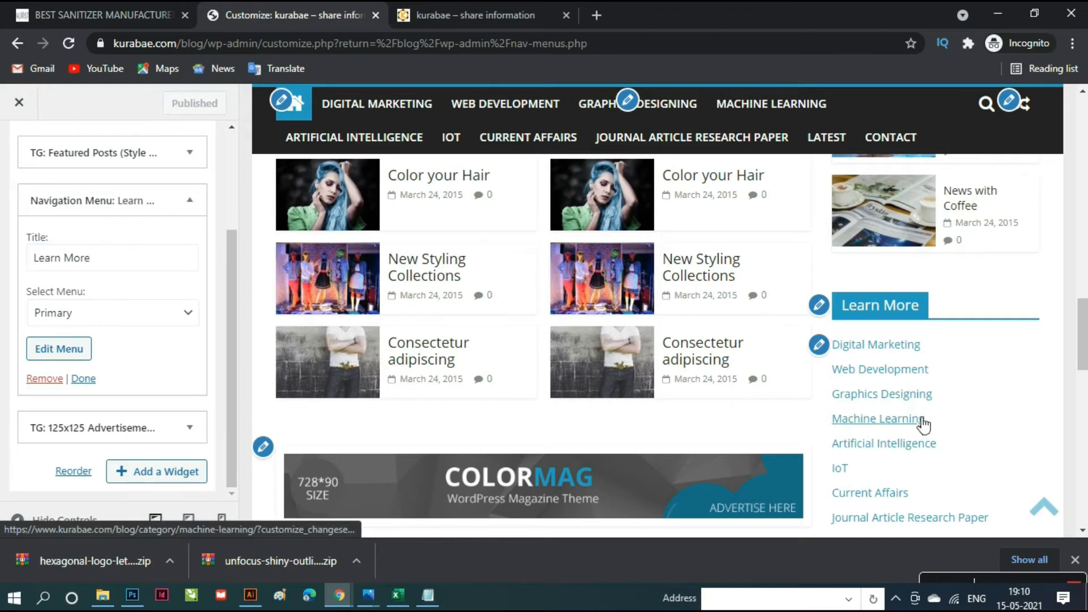
{"action": "scroll", "coordinate": [924, 425], "scroll_direction": "up", "scroll_amount": 4}
- Adjust the sidebar News widget's number of posts to display and publish
{"action": "scroll", "coordinate": [924, 424], "scroll_direction": "up", "scroll_amount": 5}
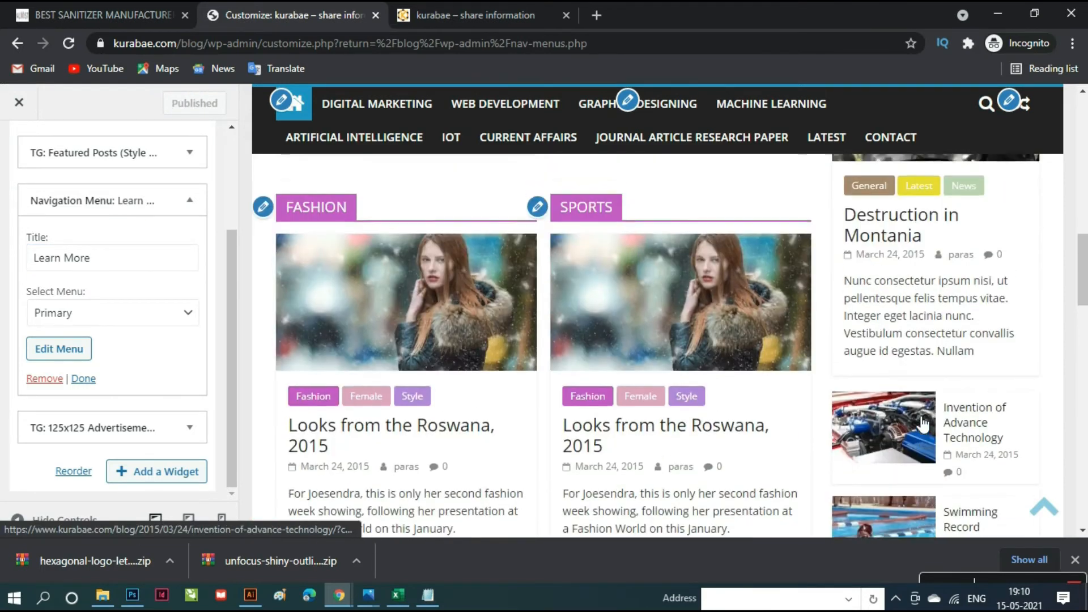
{"action": "scroll", "coordinate": [920, 424], "scroll_direction": "up", "scroll_amount": 1}
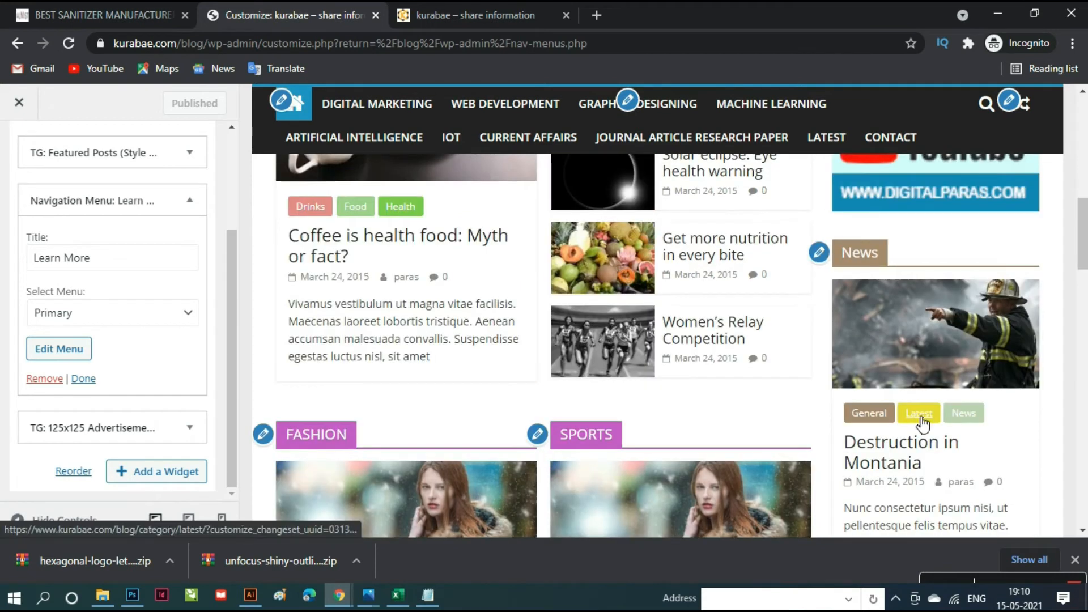
{"action": "scroll", "coordinate": [929, 423], "scroll_direction": "down", "scroll_amount": 2}
{"action": "scroll", "coordinate": [956, 425], "scroll_direction": "down", "scroll_amount": 10}
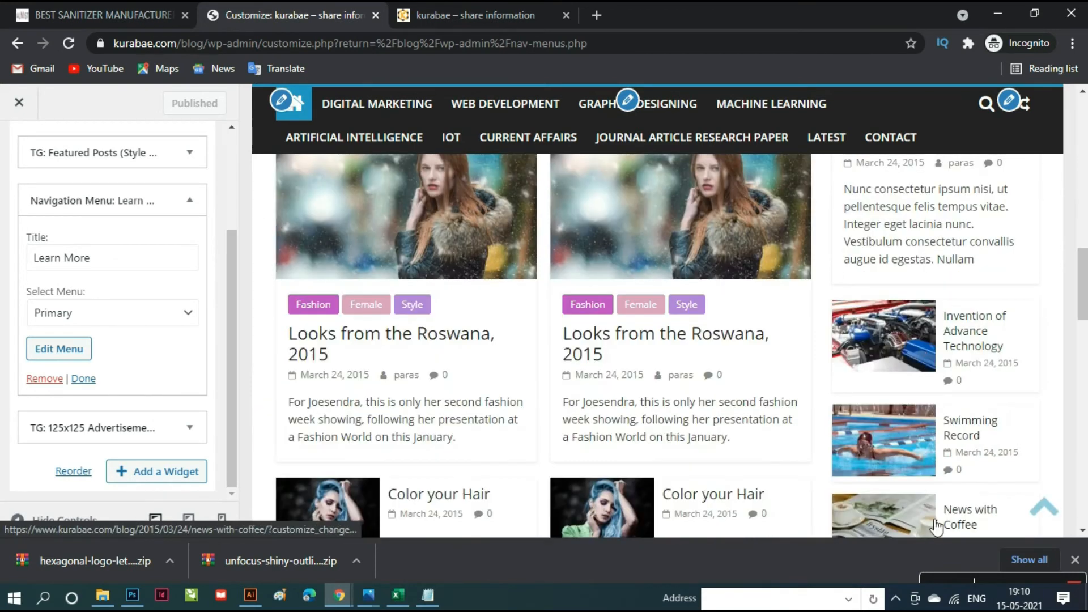
{"action": "scroll", "coordinate": [931, 459], "scroll_direction": "up", "scroll_amount": 11}
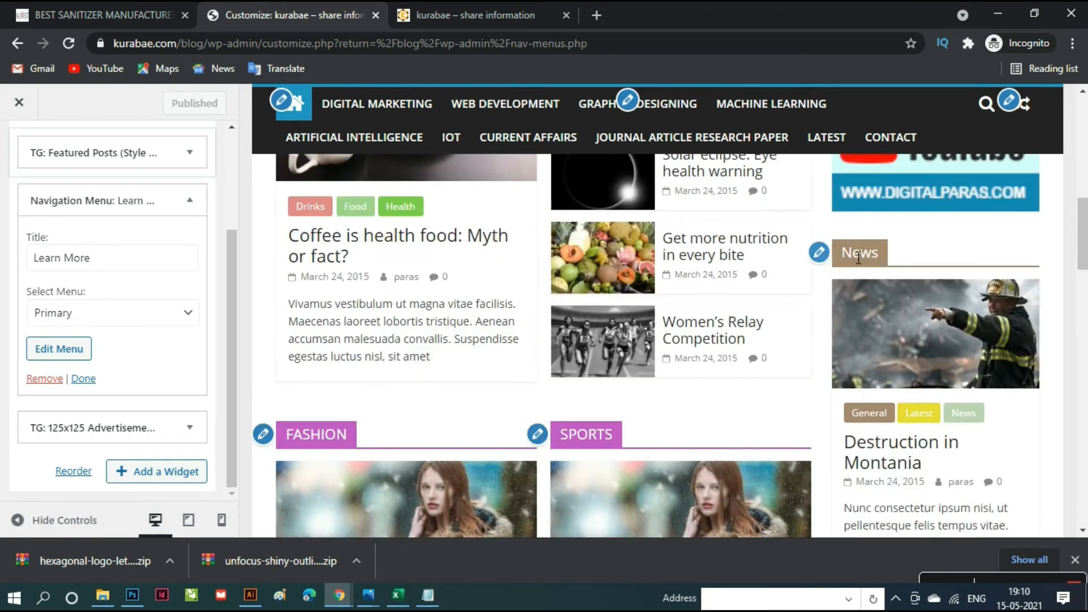
{"action": "left_click", "coordinate": [822, 252]}
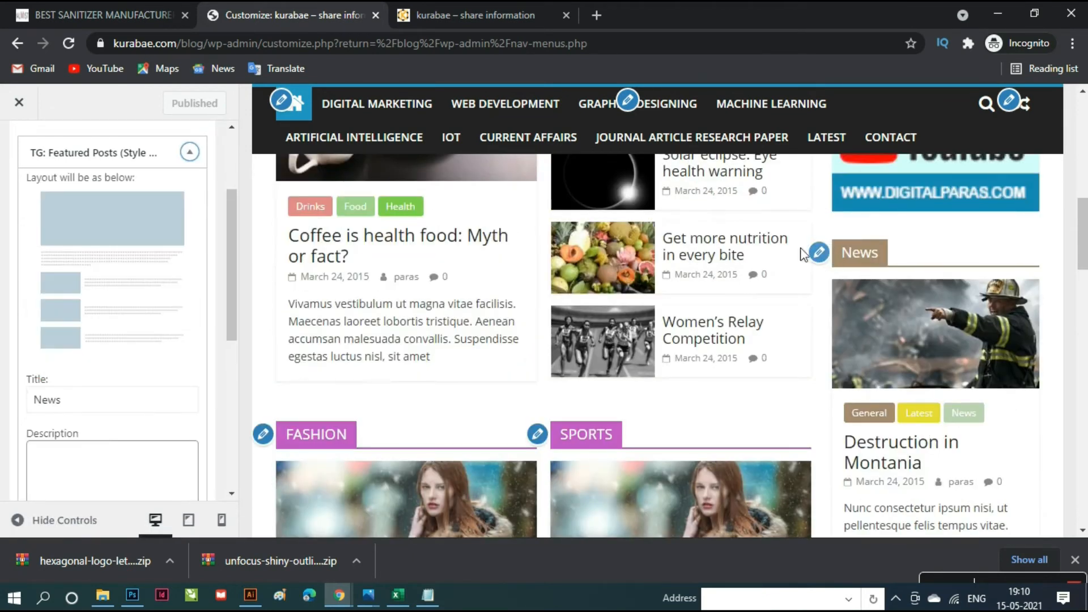
{"action": "scroll", "coordinate": [103, 400], "scroll_direction": "down", "scroll_amount": 5}
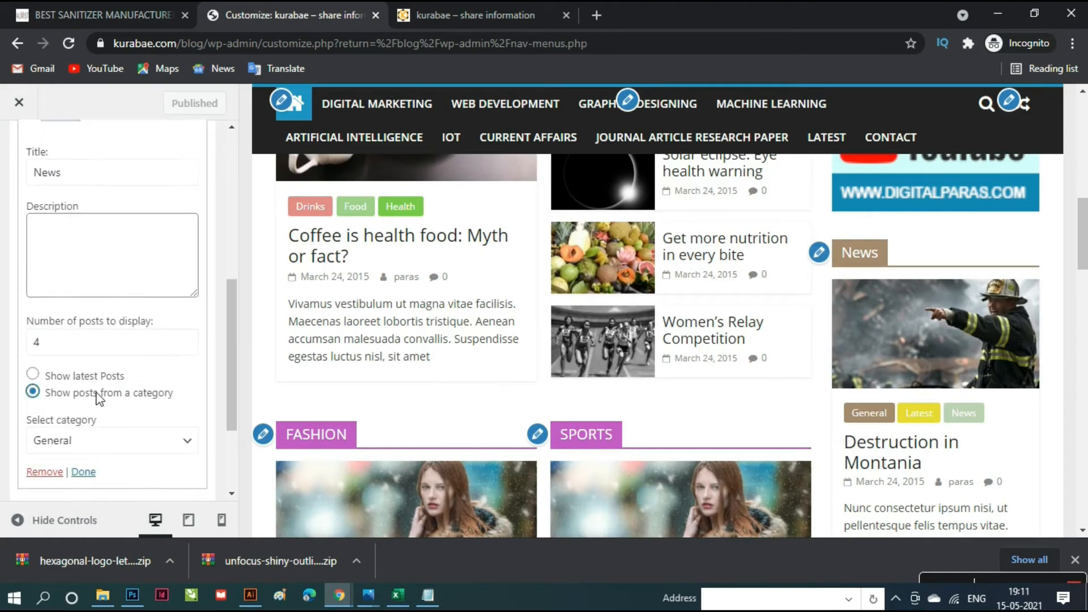
{"action": "left_click", "coordinate": [82, 258]}
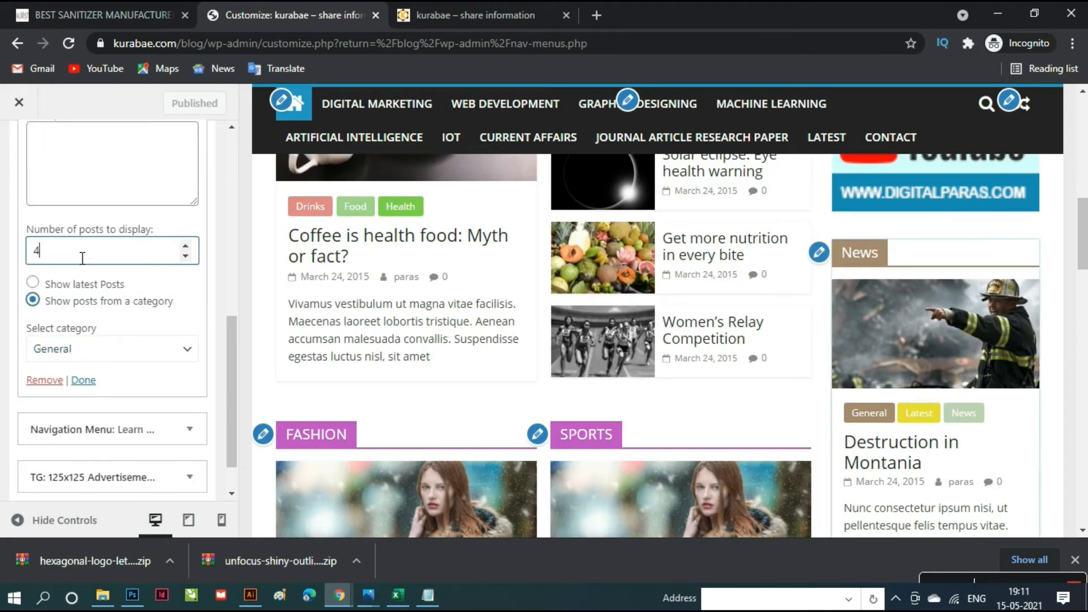
{"action": "type", "text": "3"}
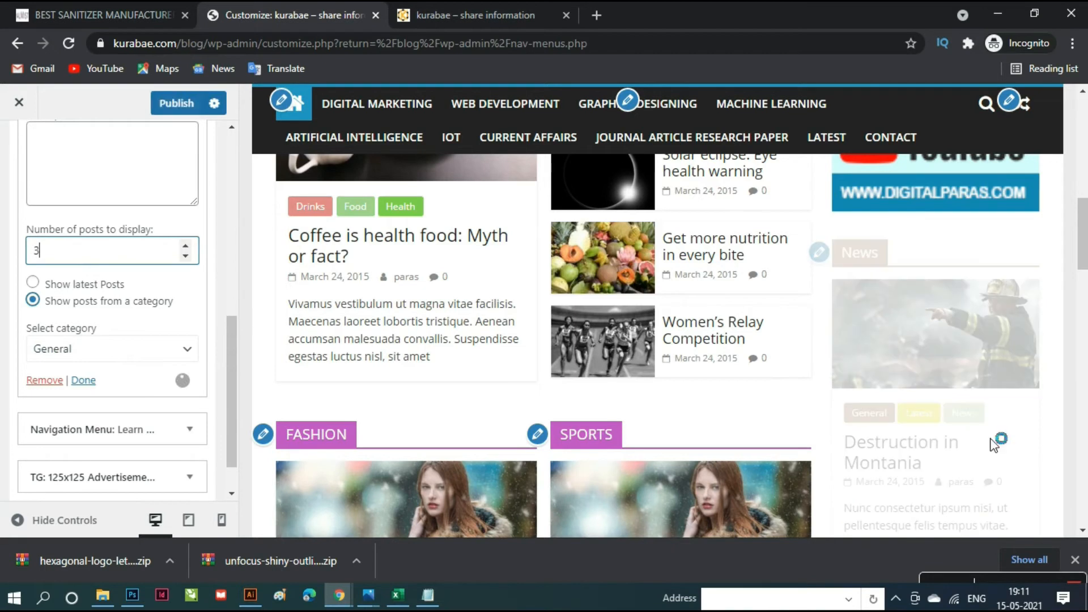
{"action": "scroll", "coordinate": [998, 441], "scroll_direction": "down", "scroll_amount": 5}
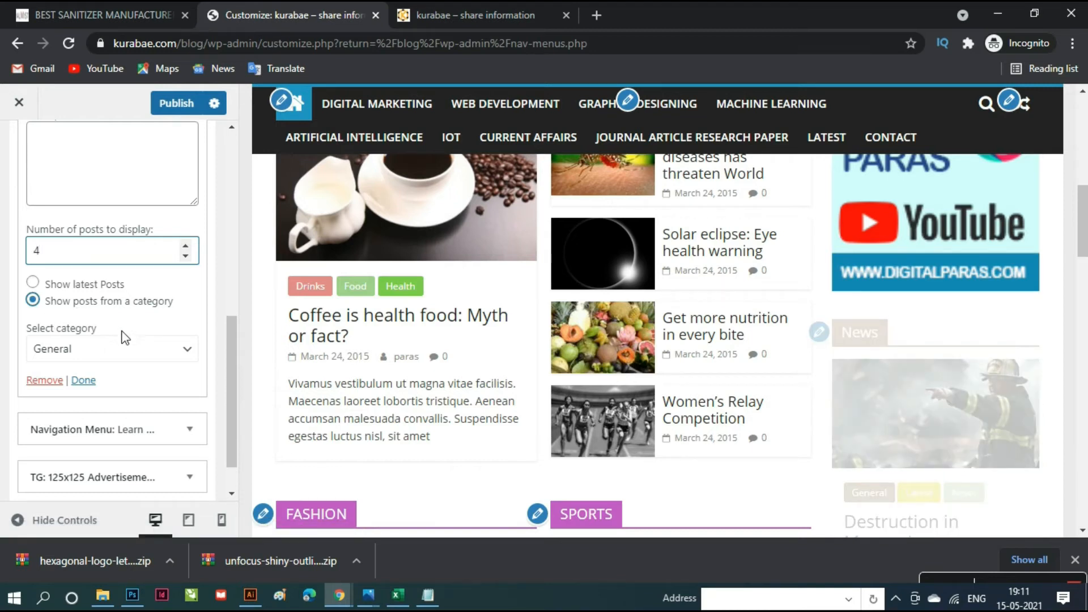
{"action": "left_click", "coordinate": [167, 104]}
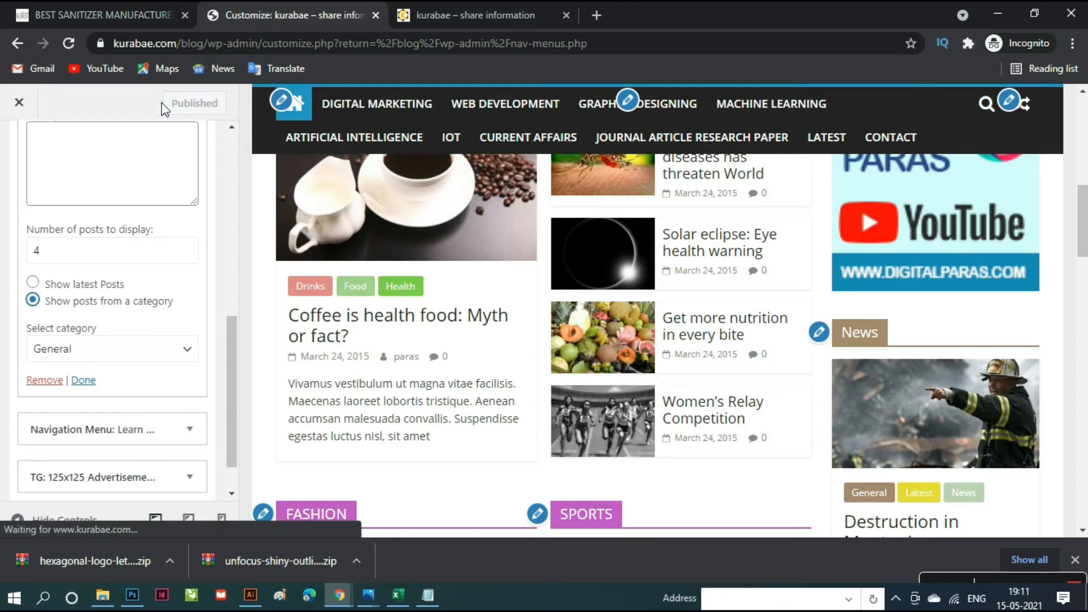
- Confirm the News widget's category remains General
{"action": "scroll", "coordinate": [869, 421], "scroll_direction": "down", "scroll_amount": 5}
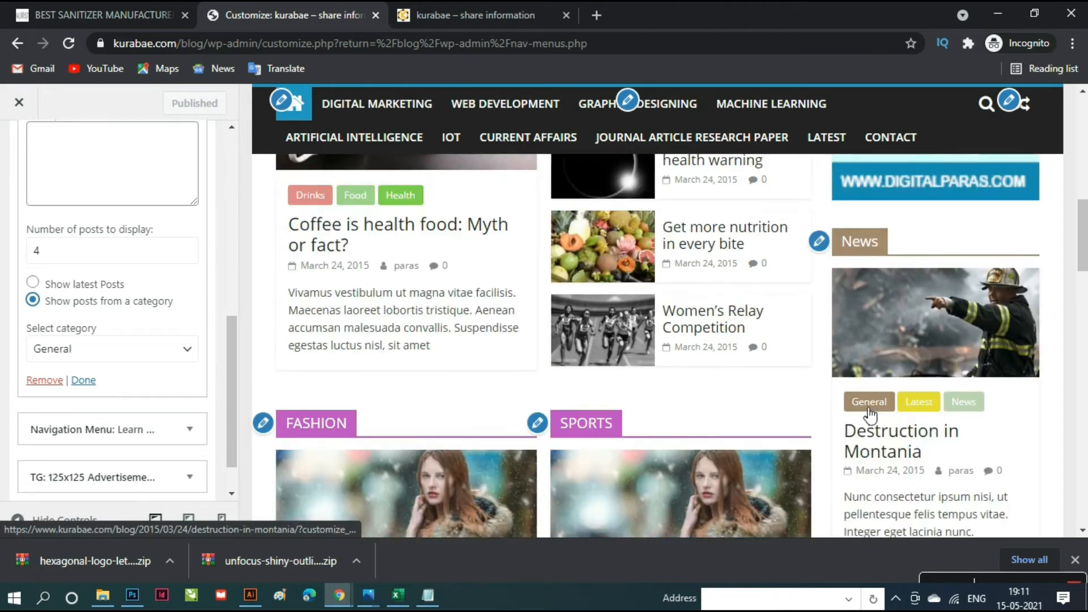
{"action": "scroll", "coordinate": [871, 414], "scroll_direction": "down", "scroll_amount": 4}
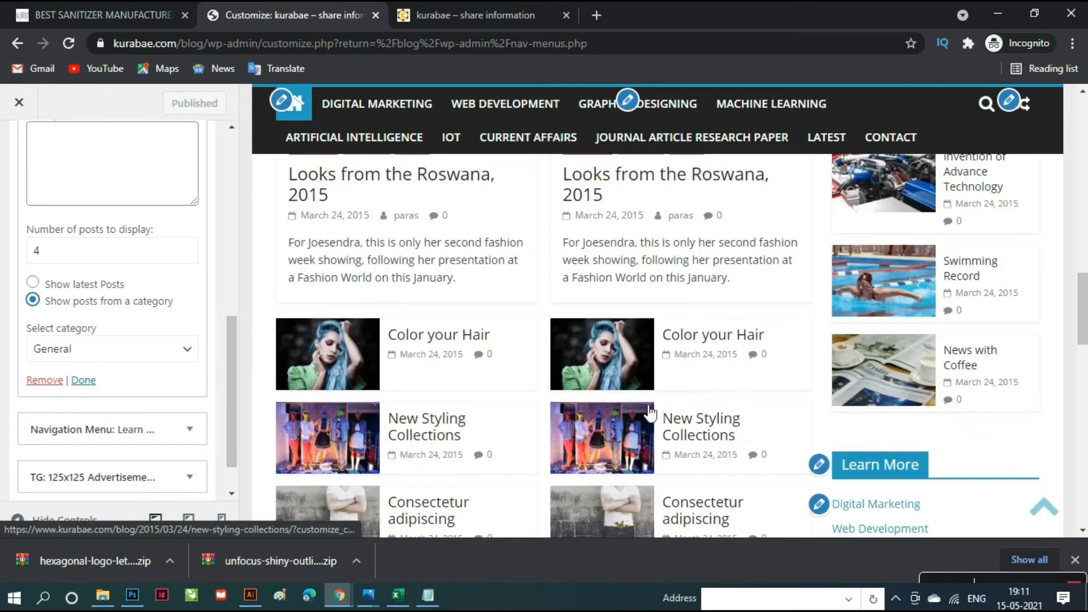
{"action": "left_click", "coordinate": [194, 351]}
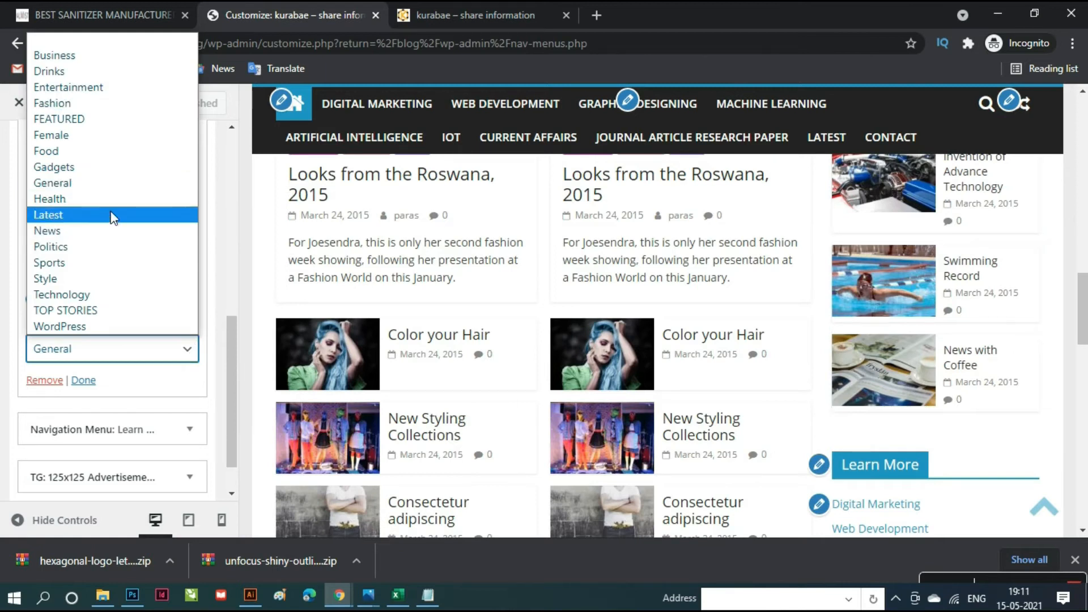
{"action": "left_click", "coordinate": [191, 358]}
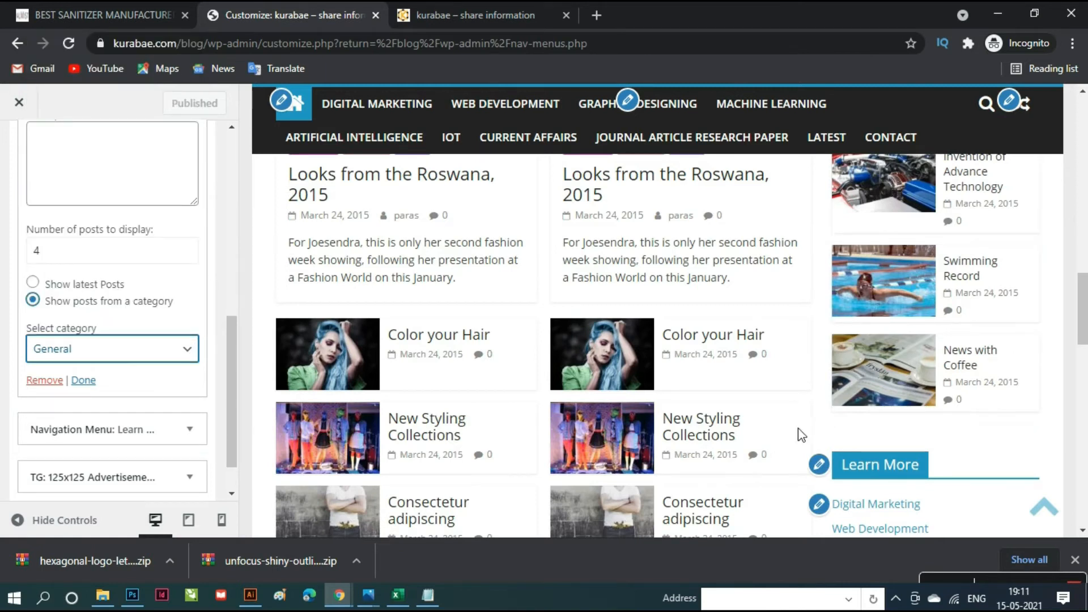
{"action": "scroll", "coordinate": [782, 434], "scroll_direction": "down", "scroll_amount": 4}
{"action": "scroll", "coordinate": [769, 431], "scroll_direction": "down", "scroll_amount": 1}
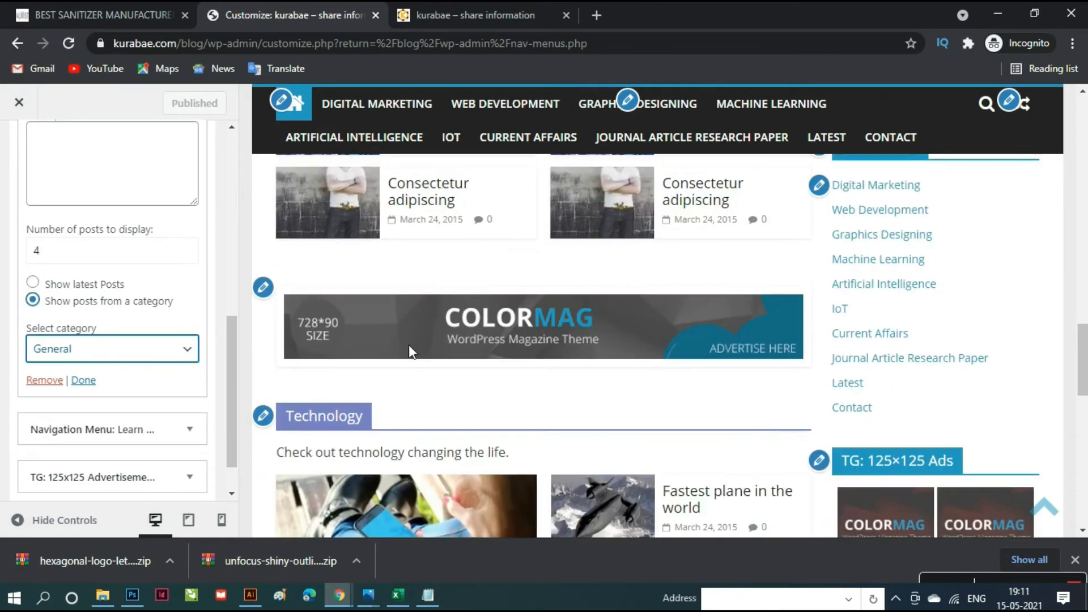
- Remove the TG: 728x90 Advertisement widget from the Content Bottom Section
{"action": "left_click", "coordinate": [263, 287]}
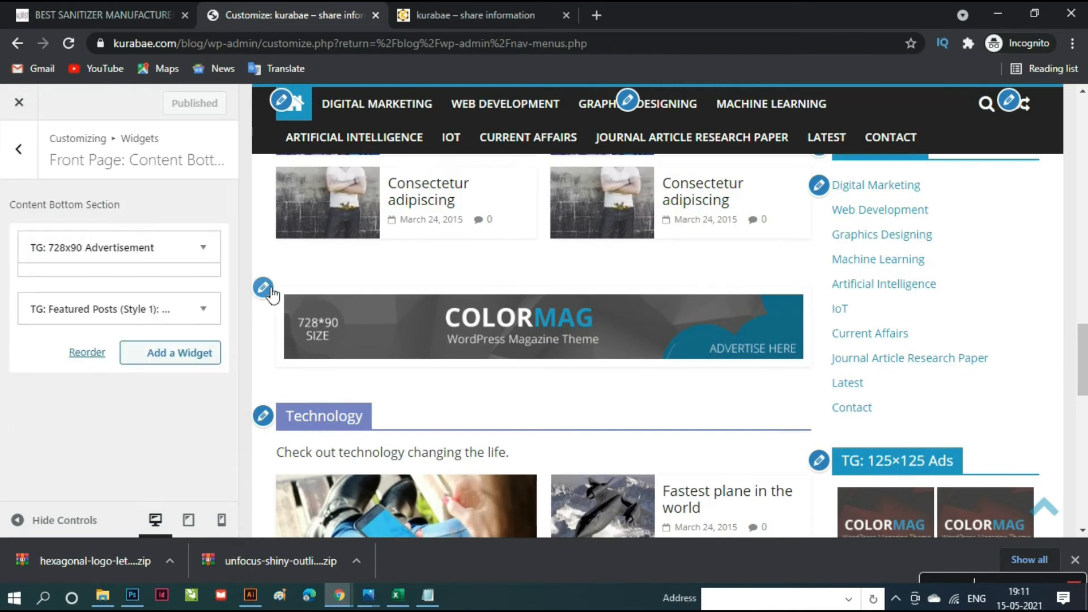
{"action": "scroll", "coordinate": [146, 384], "scroll_direction": "down", "scroll_amount": 3}
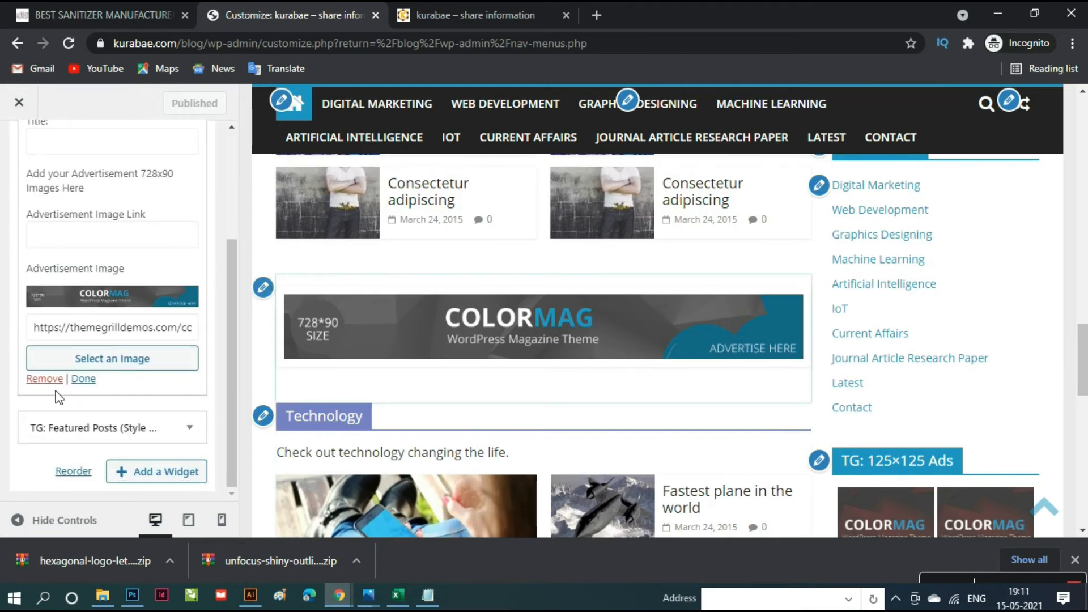
{"action": "left_click", "coordinate": [48, 383]}
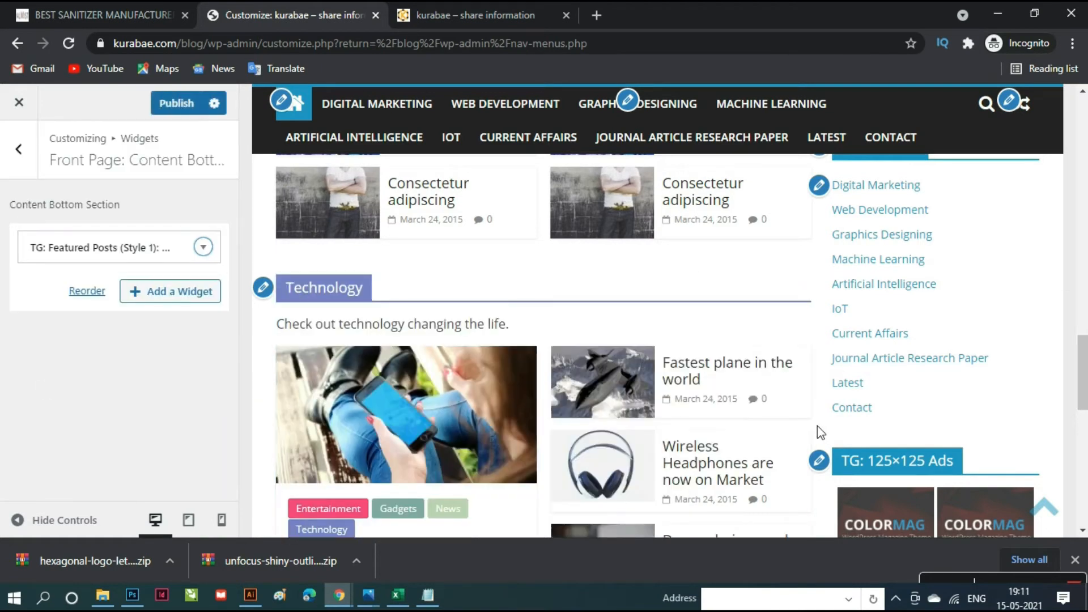
{"action": "scroll", "coordinate": [803, 430], "scroll_direction": "up", "scroll_amount": 3}
{"action": "scroll", "coordinate": [802, 434], "scroll_direction": "up", "scroll_amount": 2}
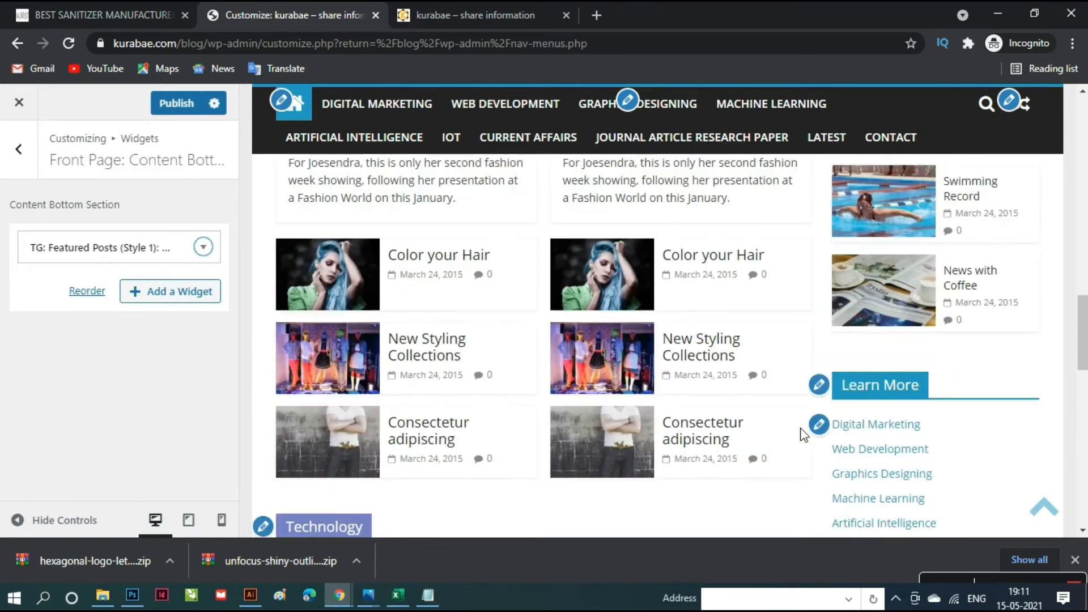
{"action": "scroll", "coordinate": [802, 434], "scroll_direction": "down", "scroll_amount": 6}
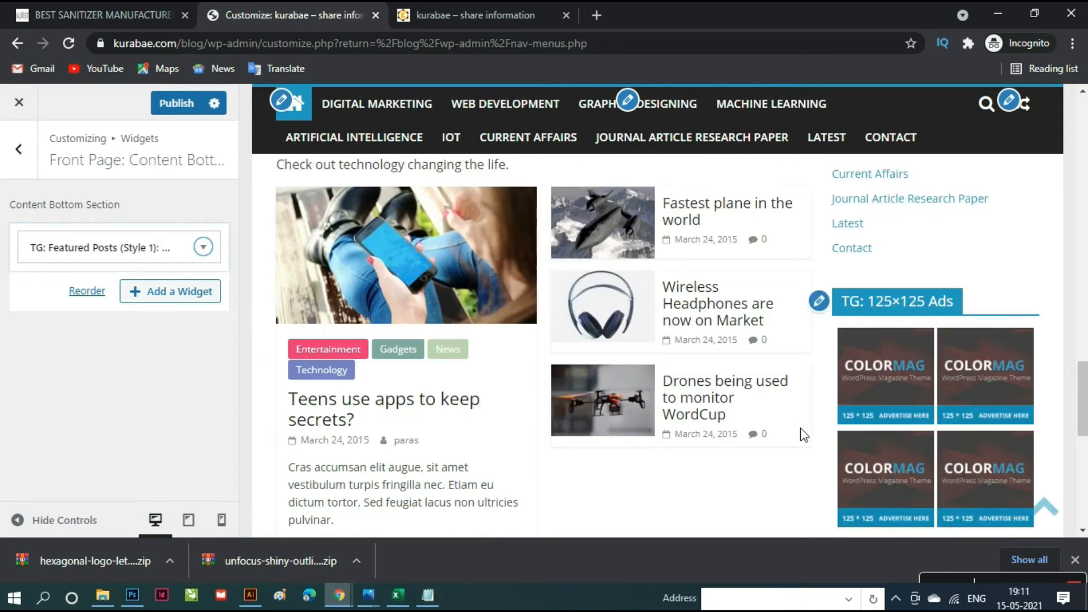
{"action": "scroll", "coordinate": [802, 435], "scroll_direction": "up", "scroll_amount": 1}
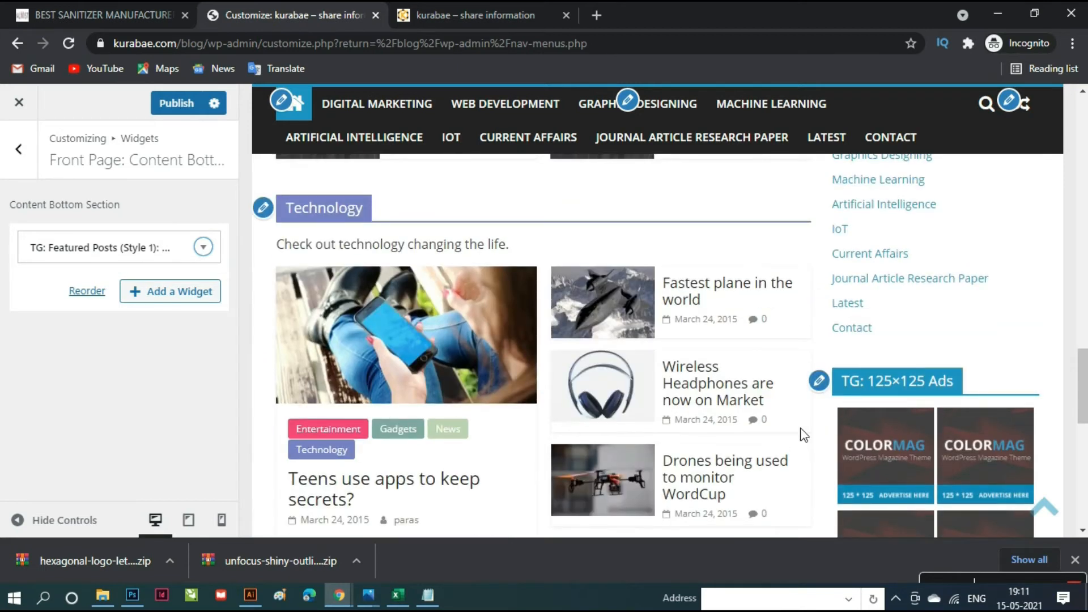
- Open the Technology featured-posts widget in the Content Bottom Section and show its category choices
{"action": "left_click", "coordinate": [263, 208]}
{"action": "scroll", "coordinate": [175, 400], "scroll_direction": "down", "scroll_amount": 4}
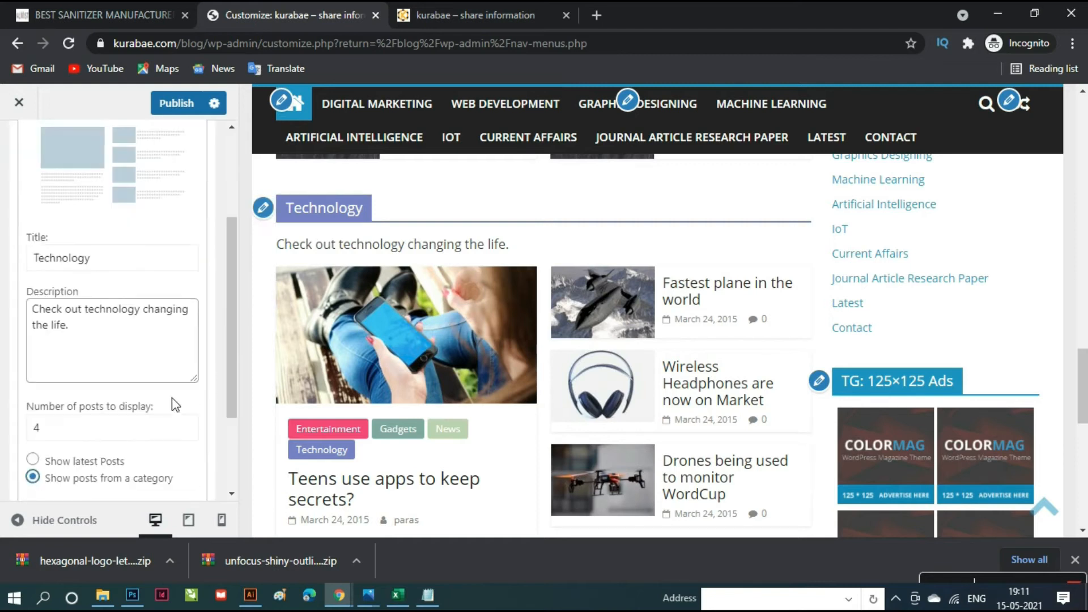
{"action": "scroll", "coordinate": [498, 364], "scroll_direction": "down", "scroll_amount": 3}
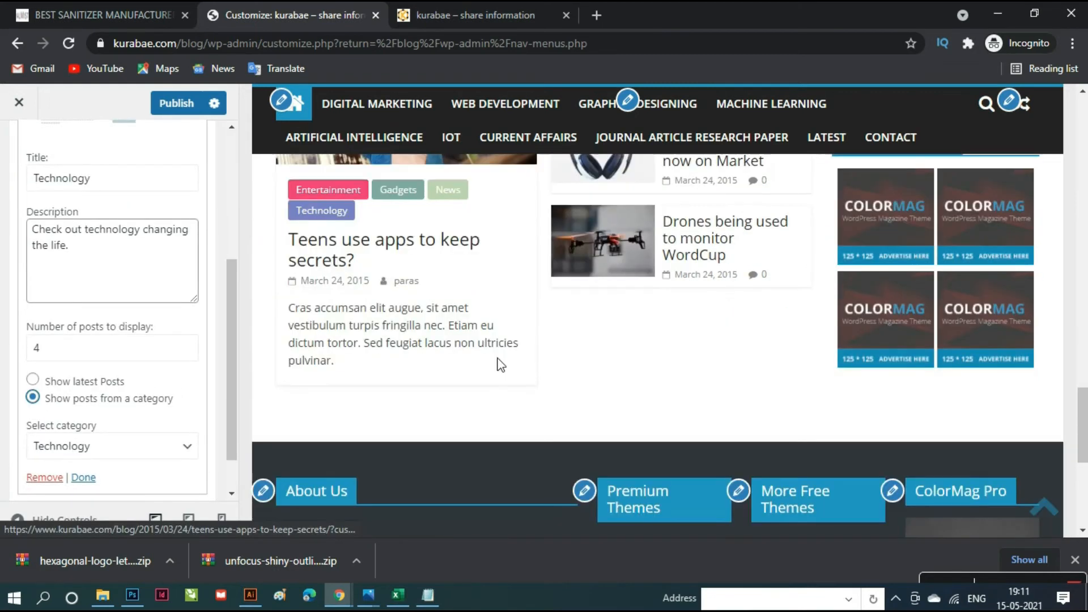
{"action": "scroll", "coordinate": [504, 364], "scroll_direction": "up", "scroll_amount": 1}
{"action": "scroll", "coordinate": [479, 317], "scroll_direction": "up", "scroll_amount": 3}
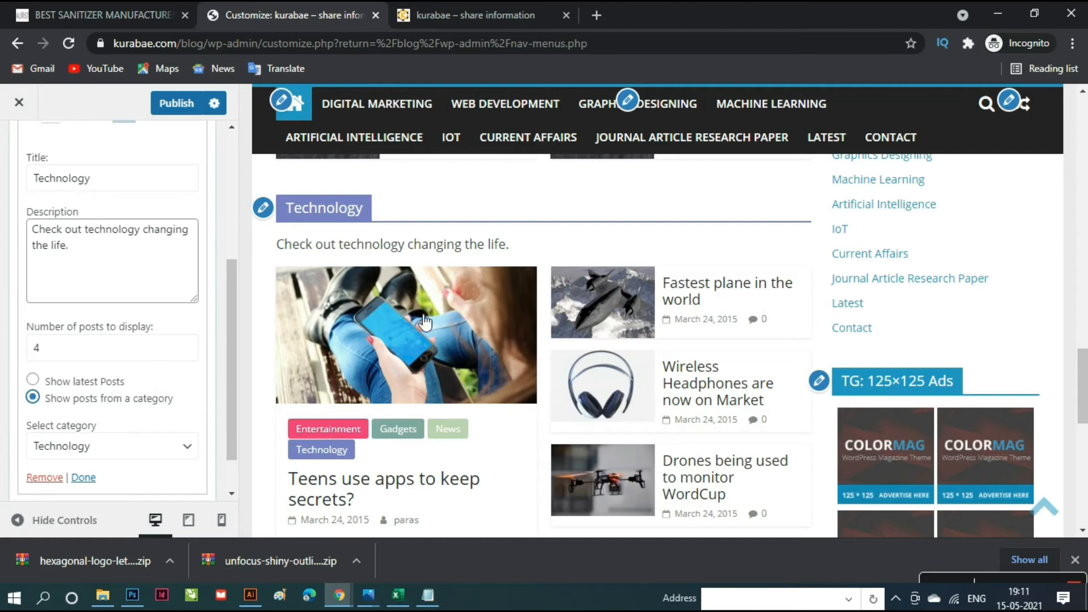
{"action": "scroll", "coordinate": [169, 386], "scroll_direction": "up", "scroll_amount": 3}
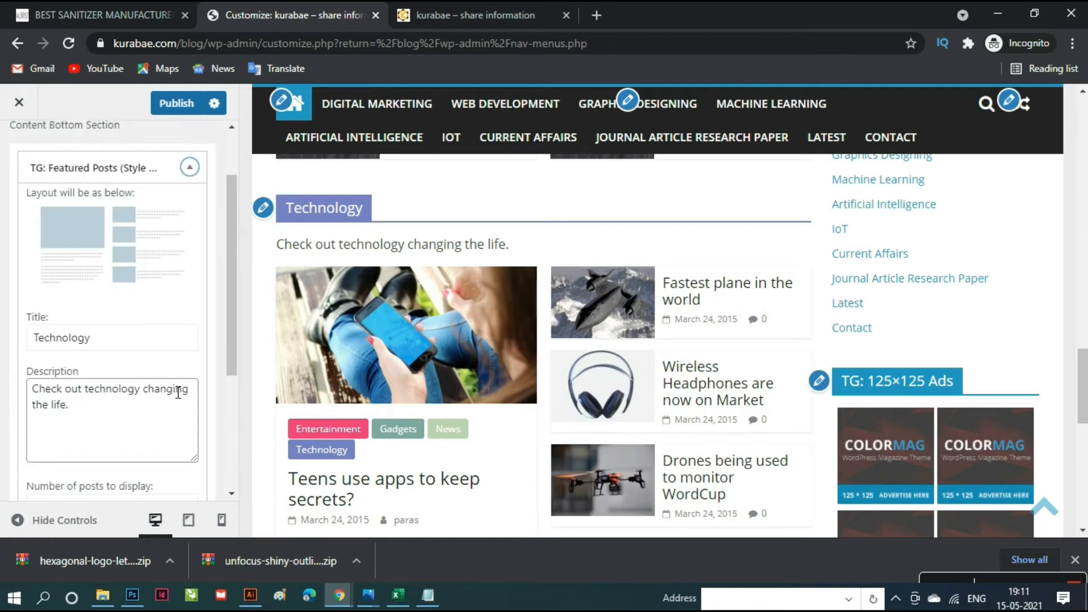
{"action": "scroll", "coordinate": [175, 392], "scroll_direction": "up", "scroll_amount": 2}
{"action": "scroll", "coordinate": [171, 384], "scroll_direction": "down", "scroll_amount": 5}
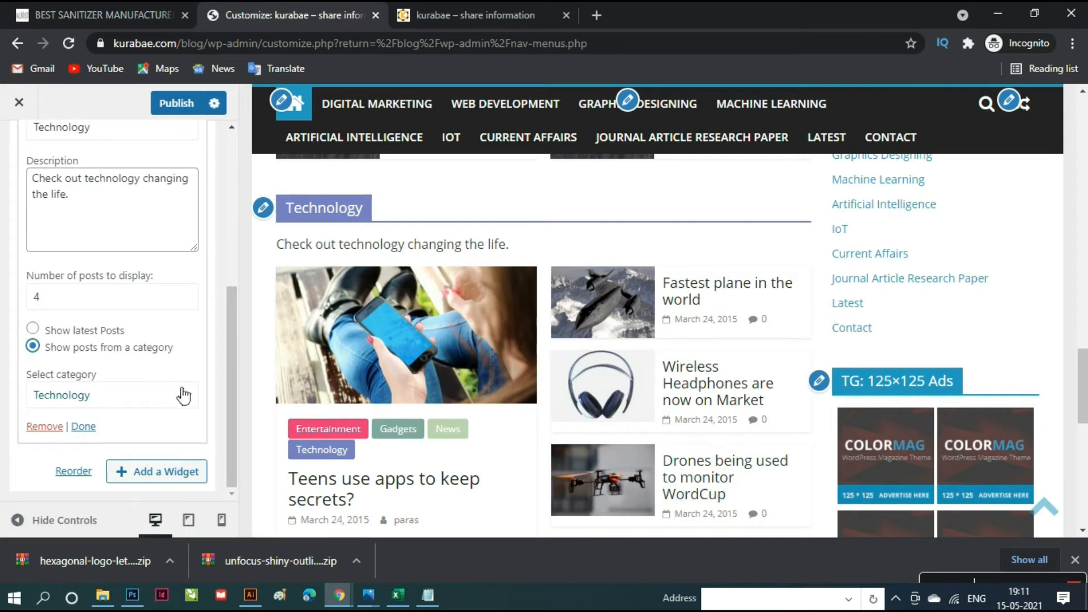
{"action": "left_click", "coordinate": [187, 399]}
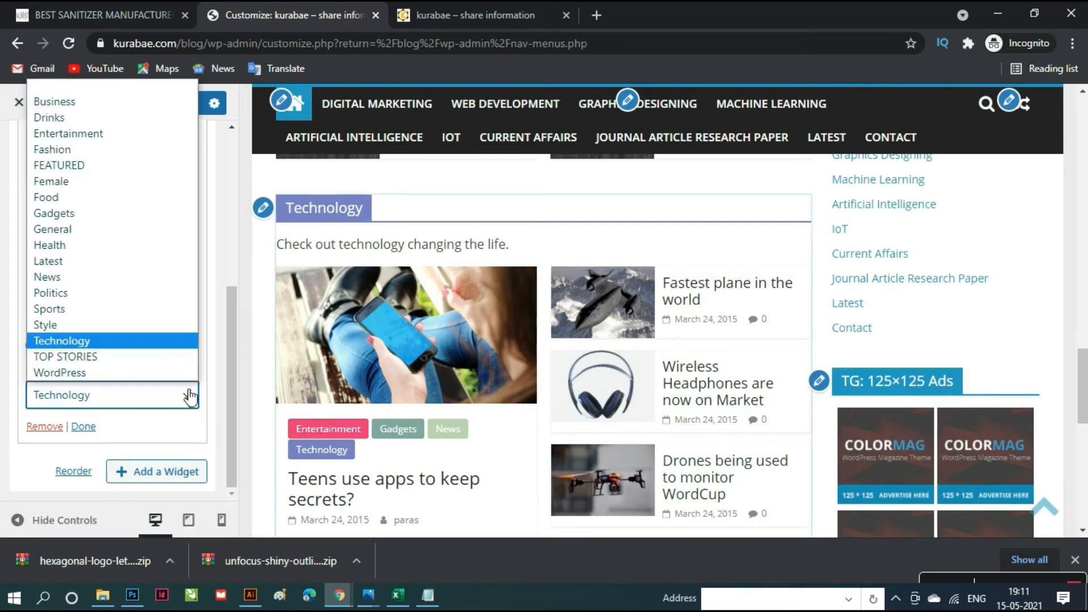
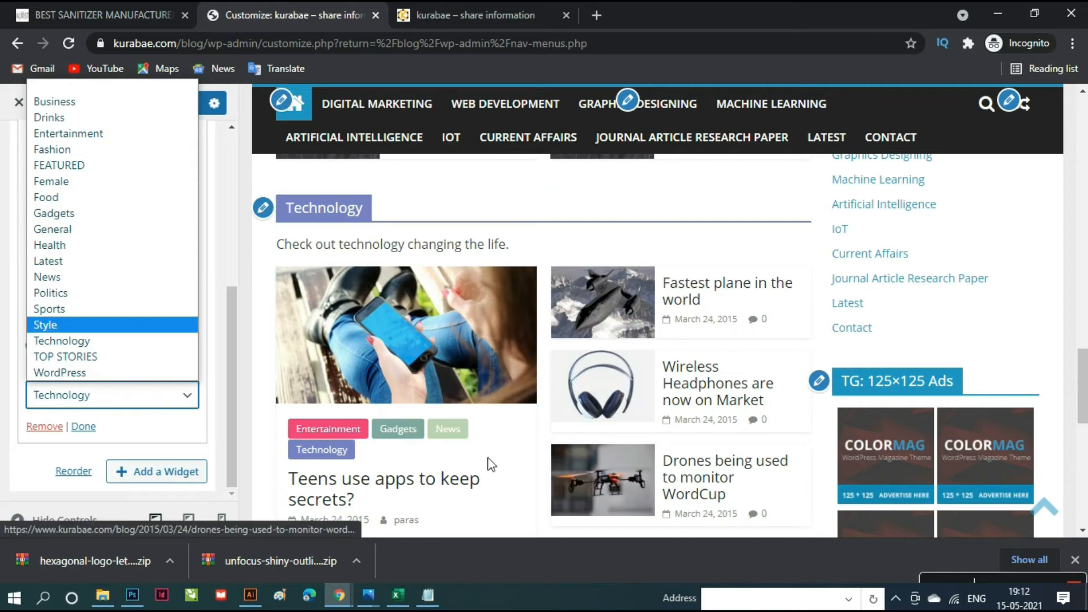
- Keep Technology as the featured-posts category and open the TG: 125x125 Ads widget
{"action": "left_click", "coordinate": [196, 397]}
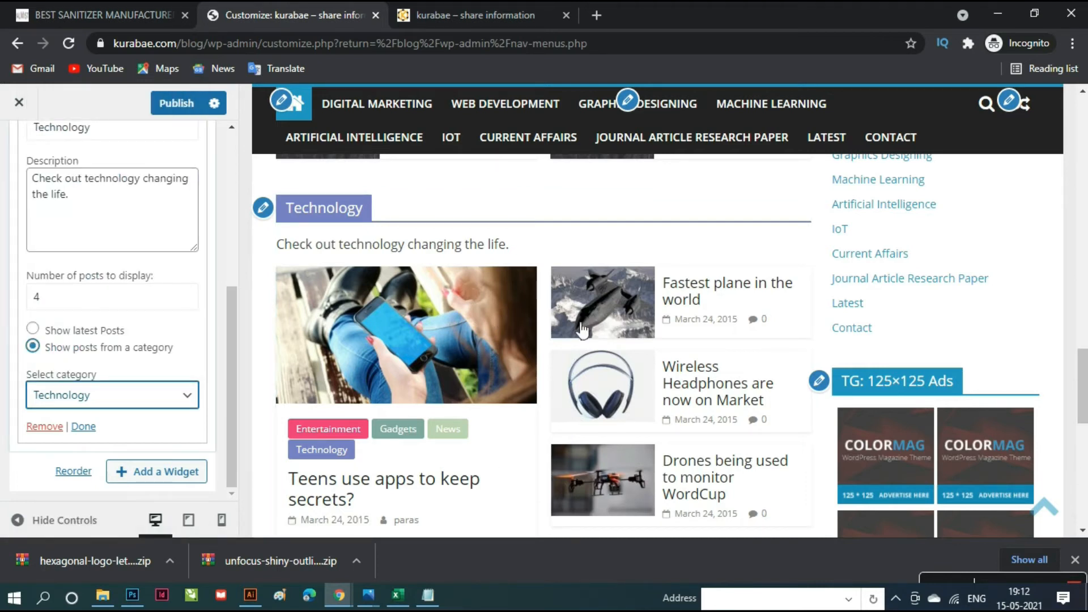
{"action": "scroll", "coordinate": [941, 326], "scroll_direction": "down", "scroll_amount": 3}
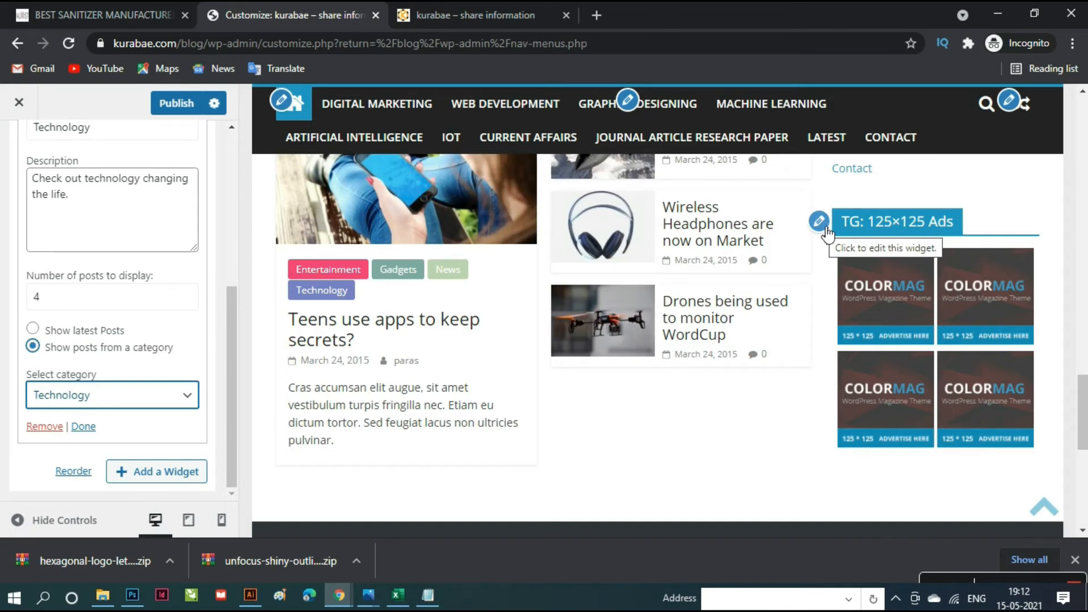
{"action": "left_click", "coordinate": [819, 222]}
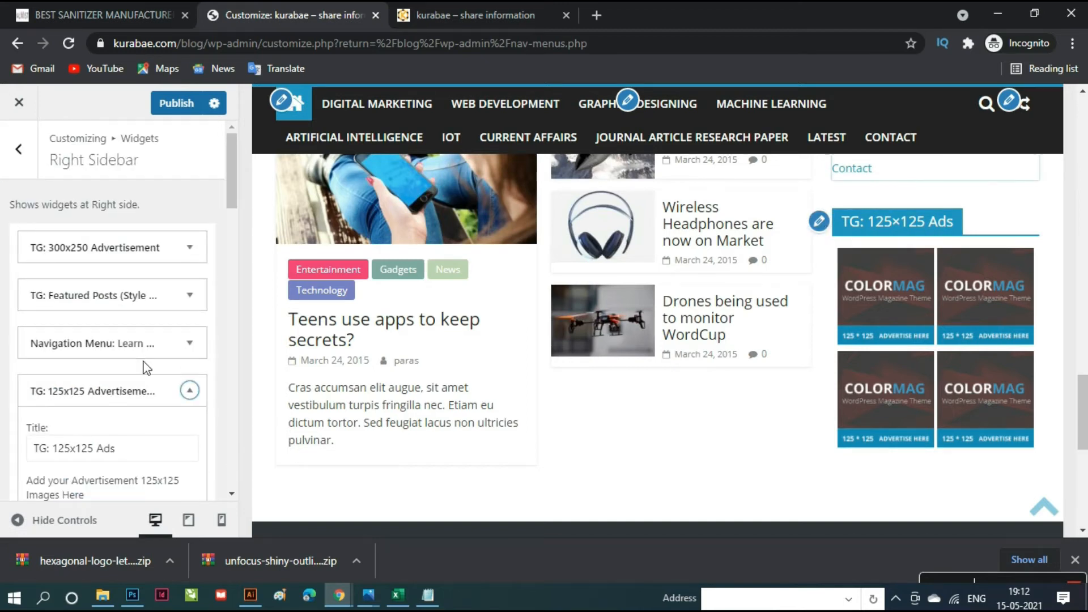
{"action": "scroll", "coordinate": [130, 395], "scroll_direction": "down", "scroll_amount": 5}
{"action": "scroll", "coordinate": [131, 395], "scroll_direction": "down", "scroll_amount": 15}
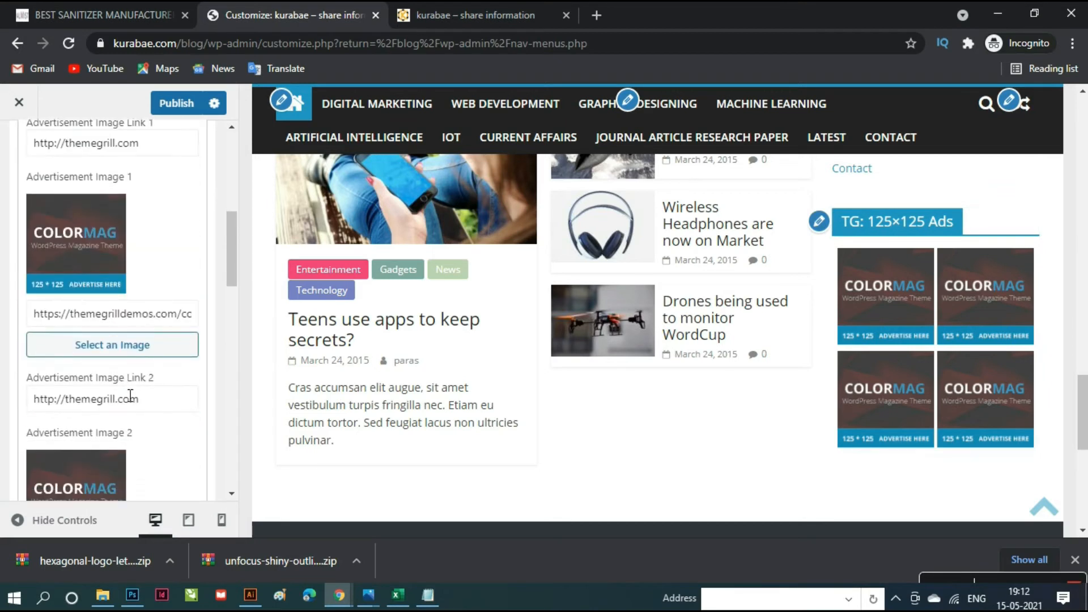
{"action": "scroll", "coordinate": [130, 396], "scroll_direction": "down", "scroll_amount": 5}
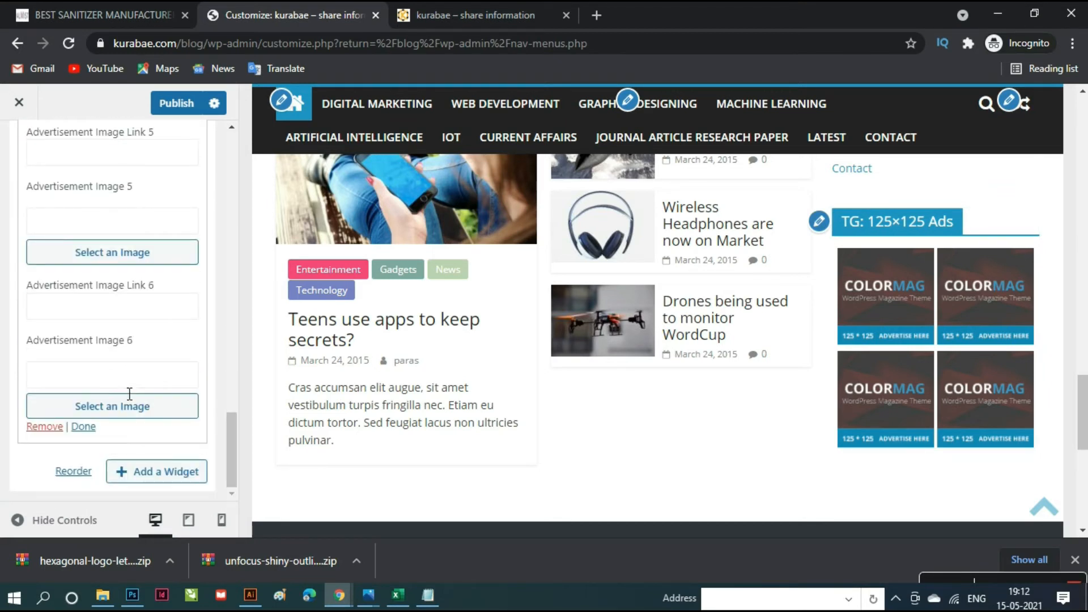
{"action": "scroll", "coordinate": [130, 393], "scroll_direction": "up", "scroll_amount": 20}
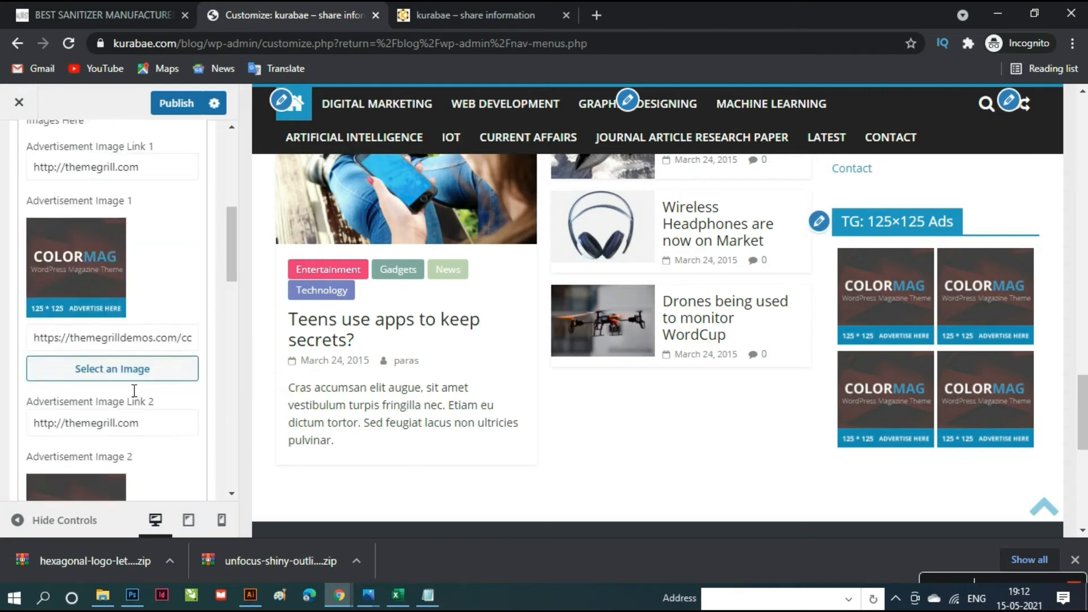
{"action": "scroll", "coordinate": [134, 391], "scroll_direction": "down", "scroll_amount": 7}
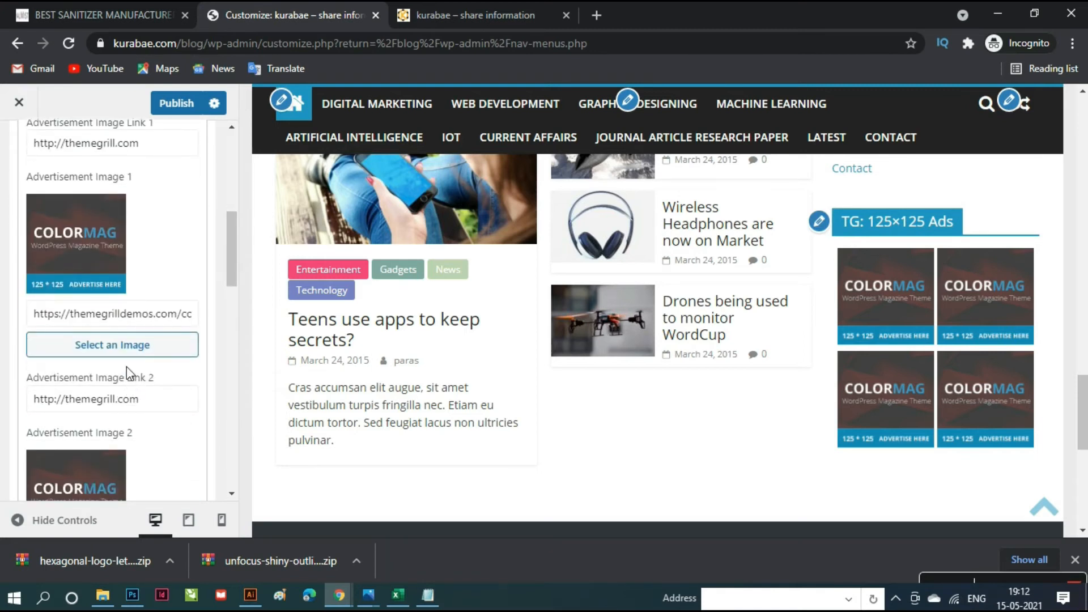
- Upload the digital paras banner file and use it as Advertisement Image 1
{"action": "left_click", "coordinate": [132, 355]}
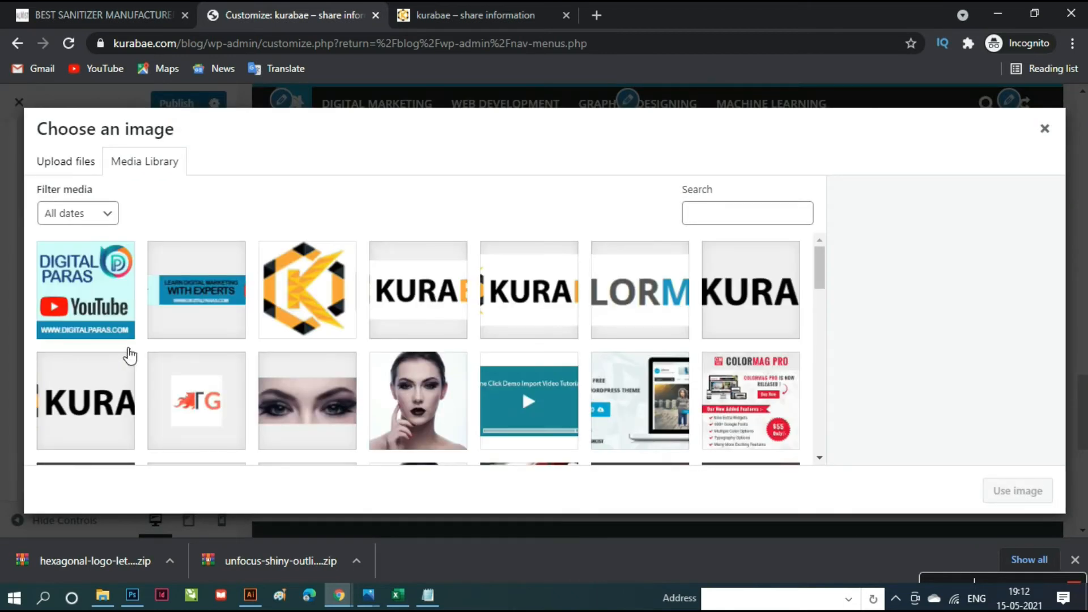
{"action": "left_click", "coordinate": [69, 167]}
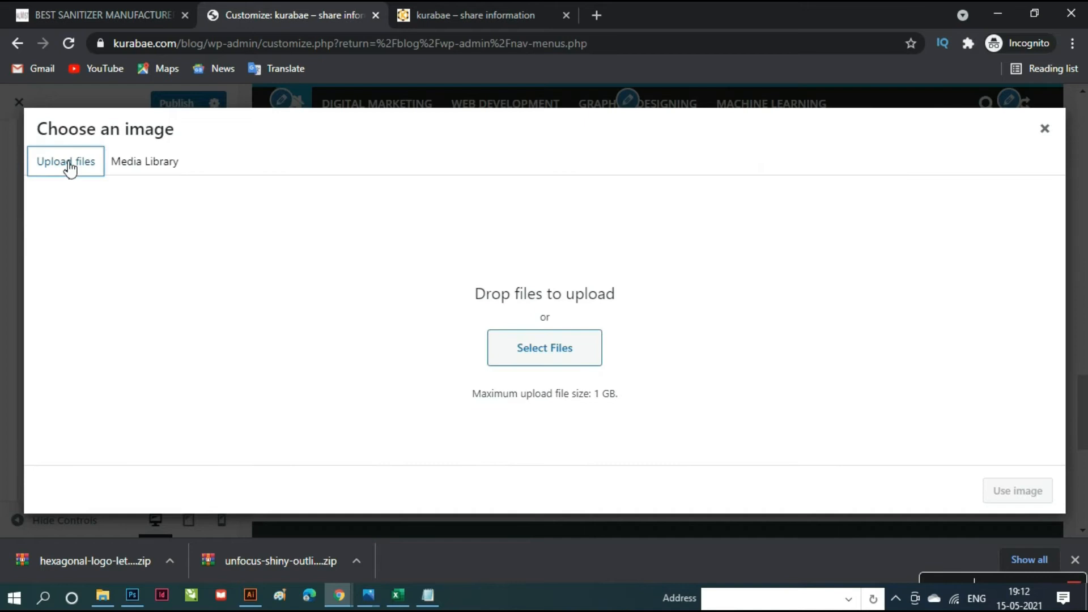
{"action": "left_click", "coordinate": [562, 353]}
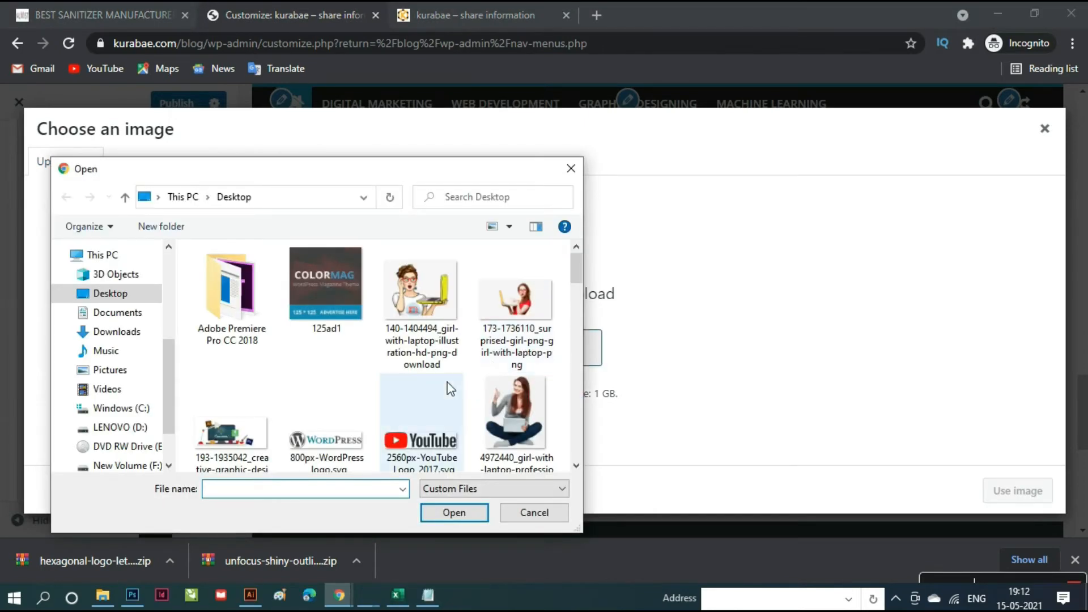
{"action": "scroll", "coordinate": [447, 383], "scroll_direction": "down", "scroll_amount": 6}
{"action": "scroll", "coordinate": [450, 389], "scroll_direction": "down", "scroll_amount": 5}
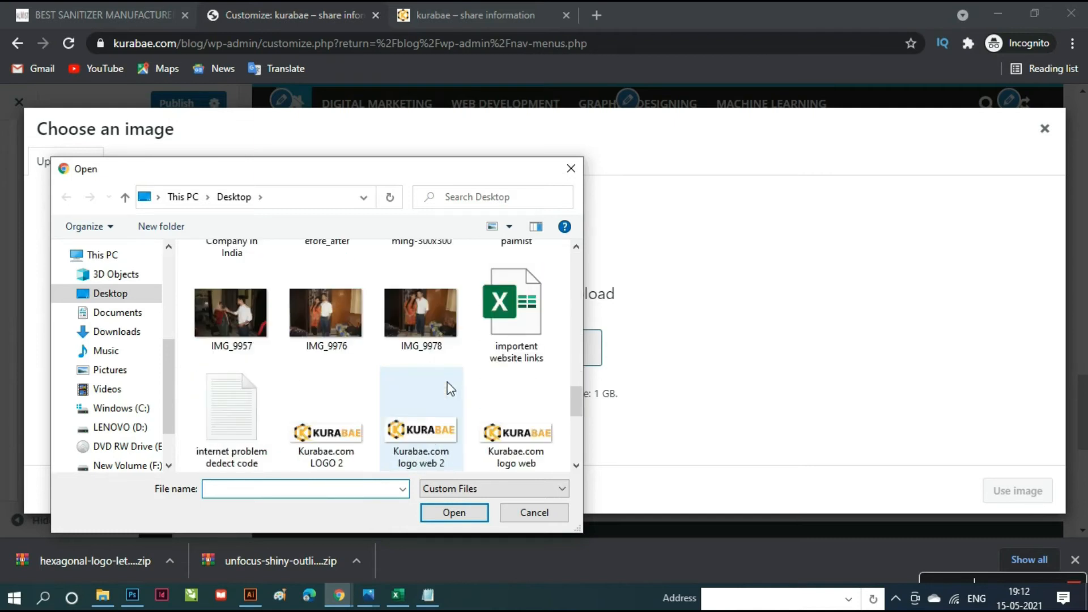
{"action": "scroll", "coordinate": [450, 389], "scroll_direction": "up", "scroll_amount": 5}
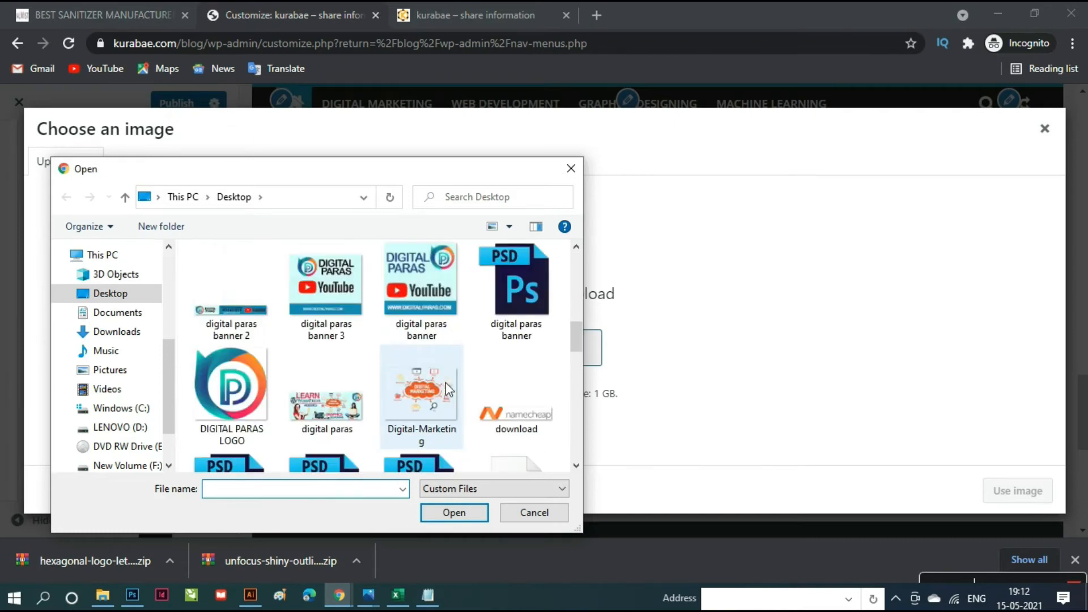
{"action": "left_click", "coordinate": [337, 291]}
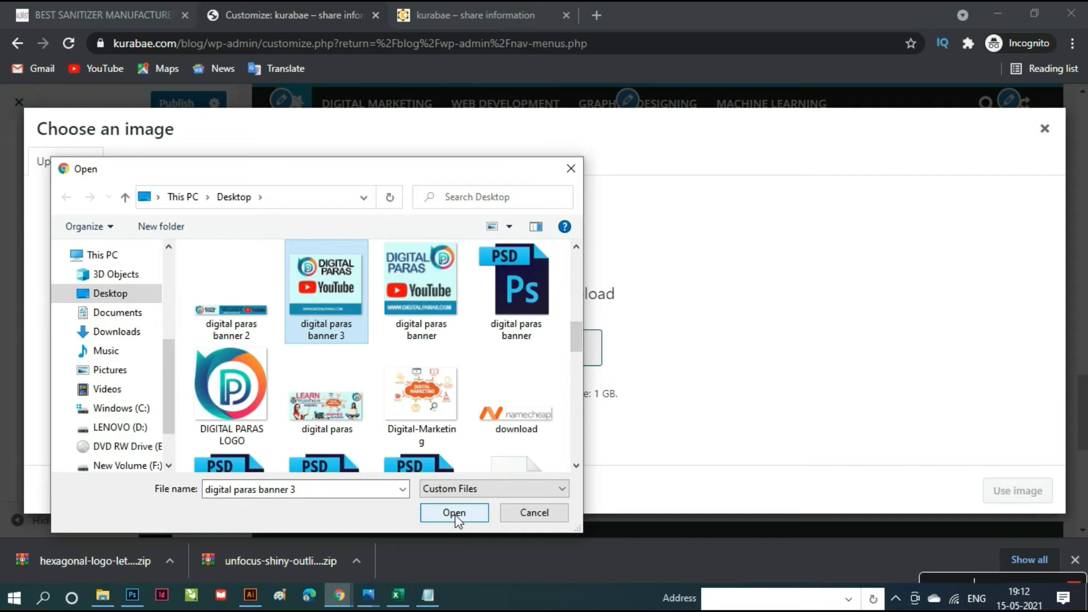
{"action": "left_click", "coordinate": [434, 300]}
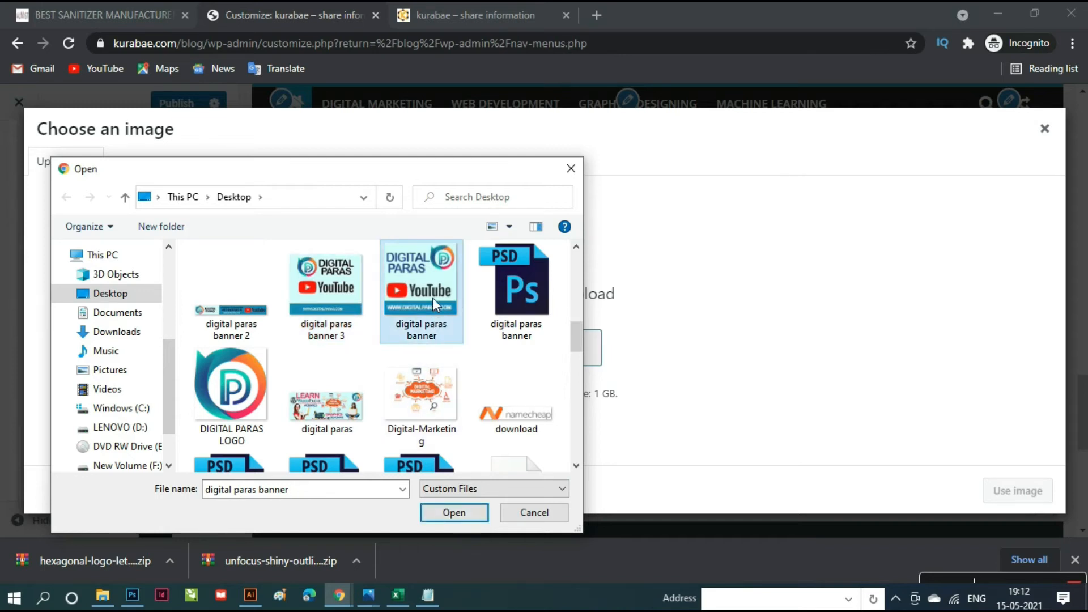
{"action": "left_click", "coordinate": [450, 519]}
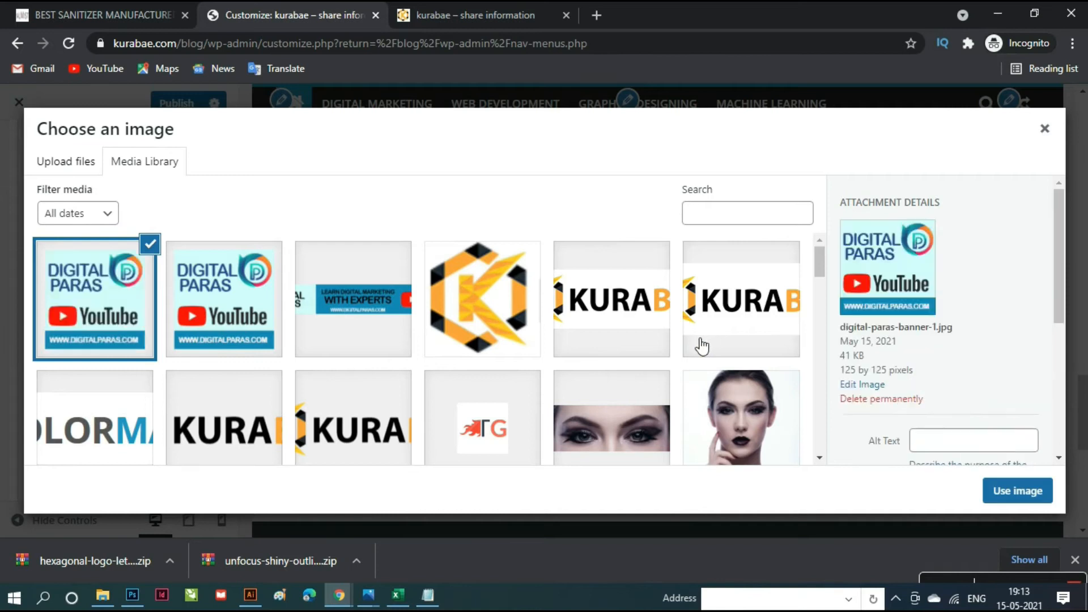
{"action": "left_click", "coordinate": [1018, 492]}
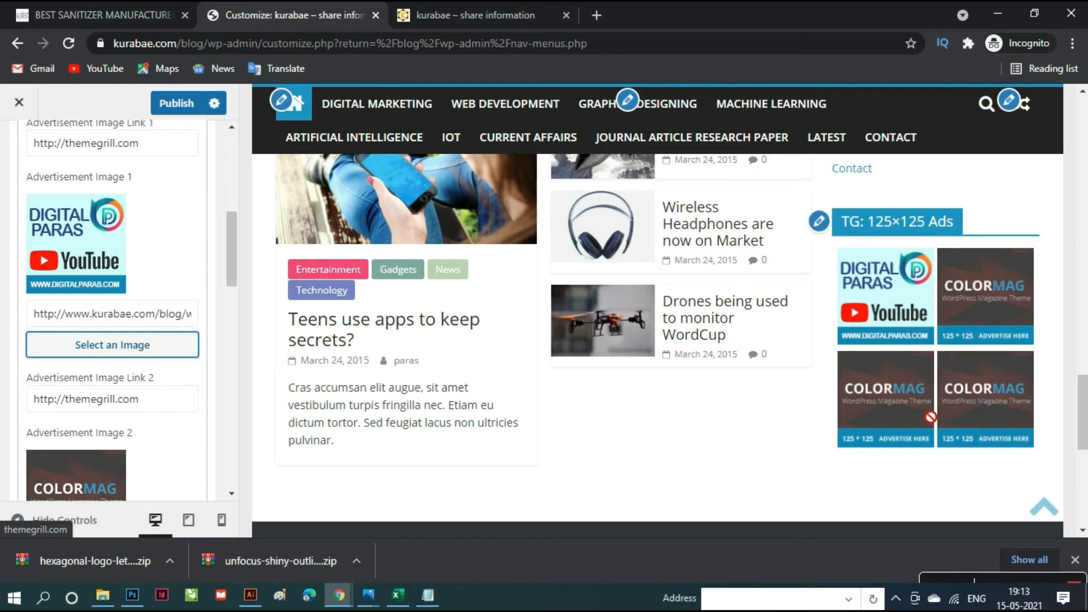
{"action": "scroll", "coordinate": [933, 421], "scroll_direction": "up", "scroll_amount": 10}
{"action": "scroll", "coordinate": [932, 421], "scroll_direction": "up", "scroll_amount": 12}
{"action": "scroll", "coordinate": [930, 420], "scroll_direction": "down", "scroll_amount": 6}
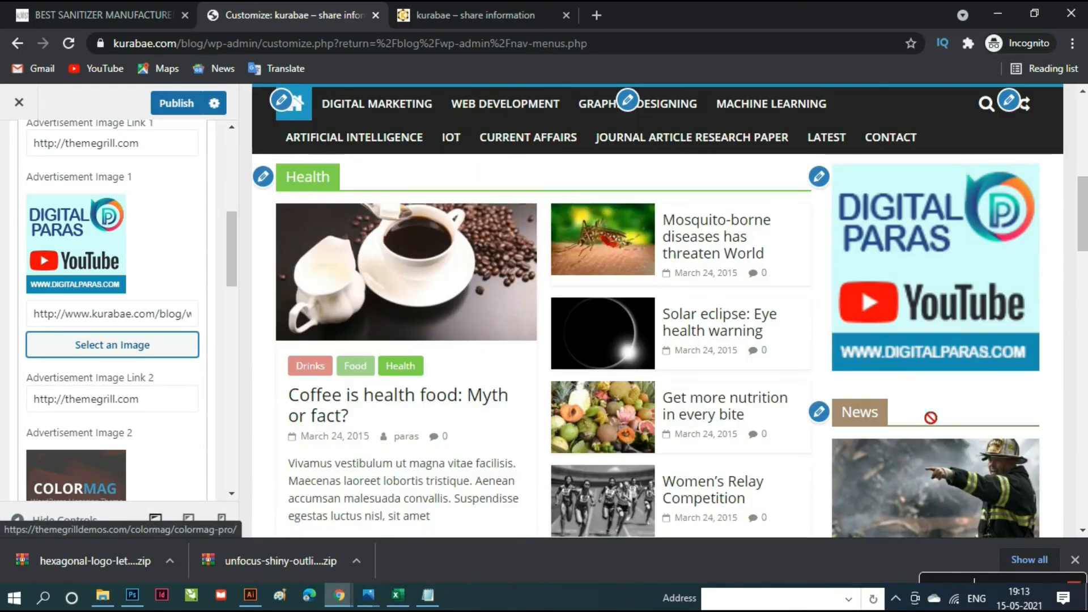
- Upload digital paras banner 3 and use it as the 300x250 sidebar advert image
{"action": "left_click", "coordinate": [826, 179]}
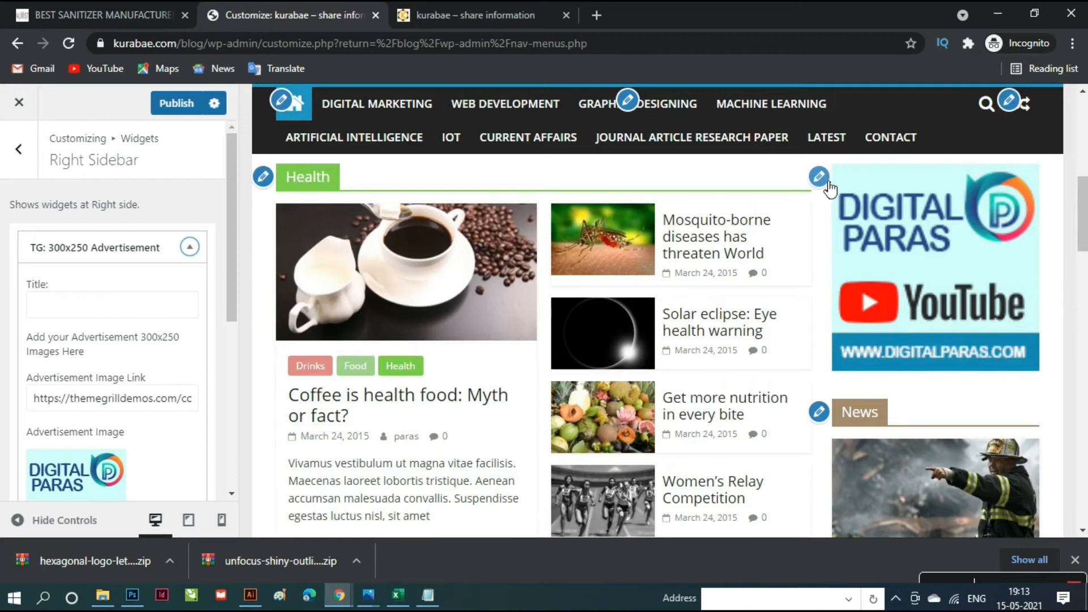
{"action": "scroll", "coordinate": [136, 397], "scroll_direction": "down", "scroll_amount": 4}
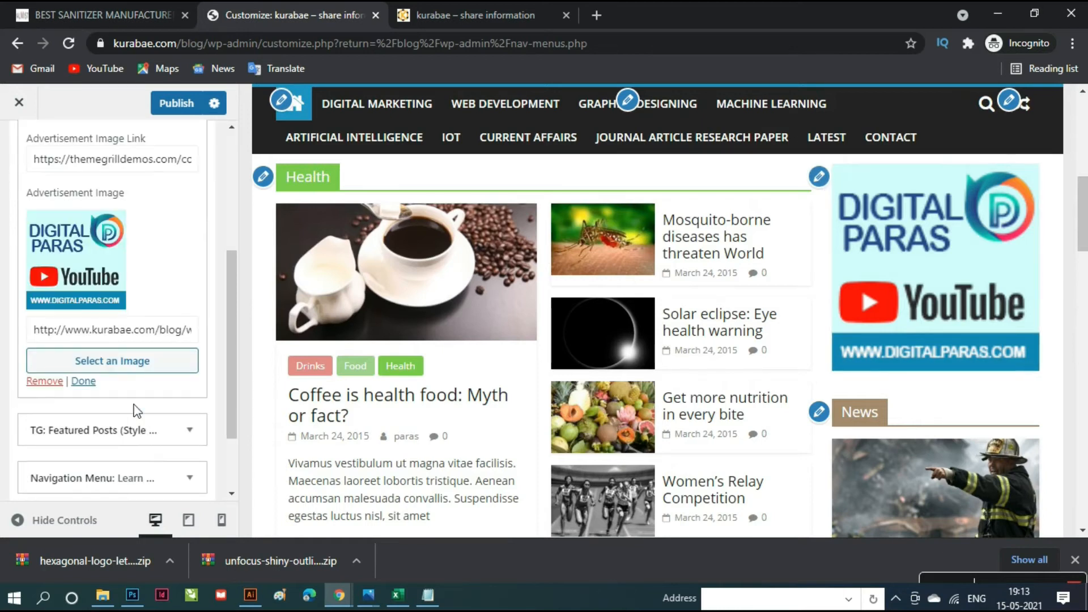
{"action": "left_click", "coordinate": [117, 366]}
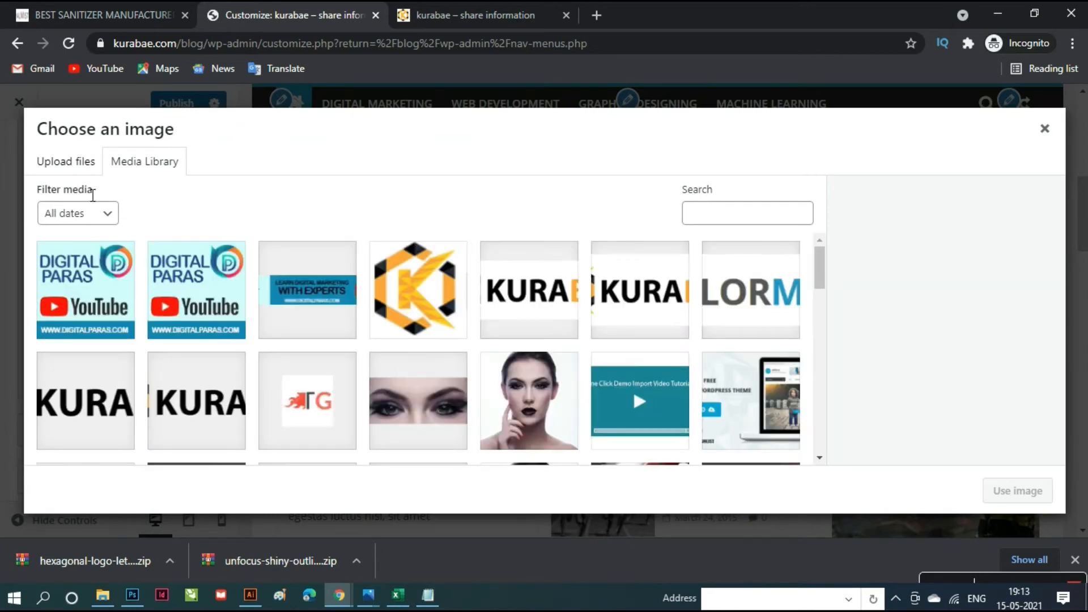
{"action": "left_click", "coordinate": [57, 160]}
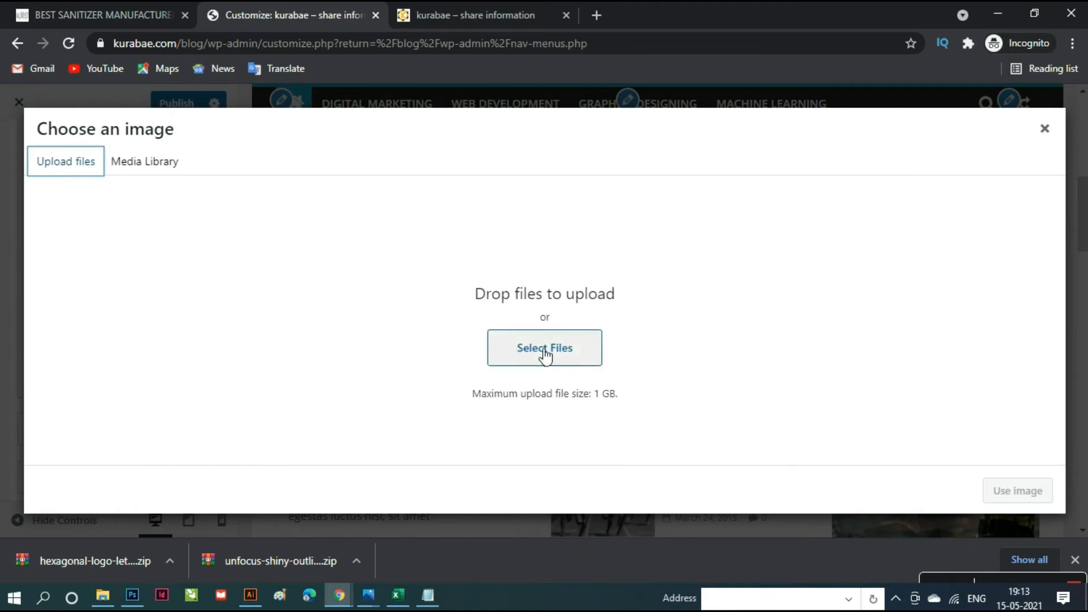
{"action": "left_click", "coordinate": [546, 350]}
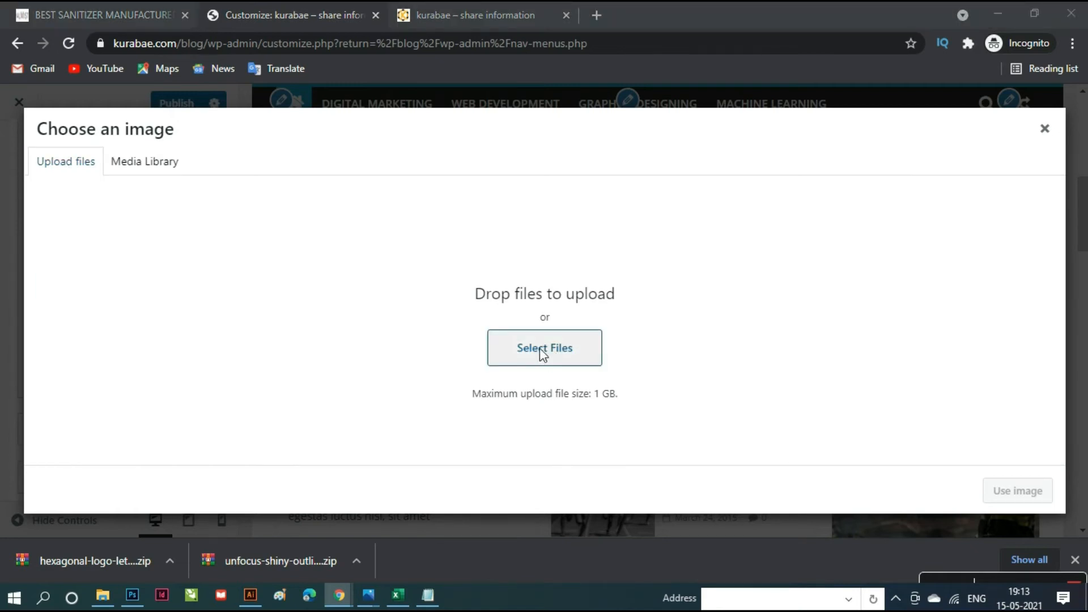
{"action": "scroll", "coordinate": [475, 391], "scroll_direction": "down", "scroll_amount": 2}
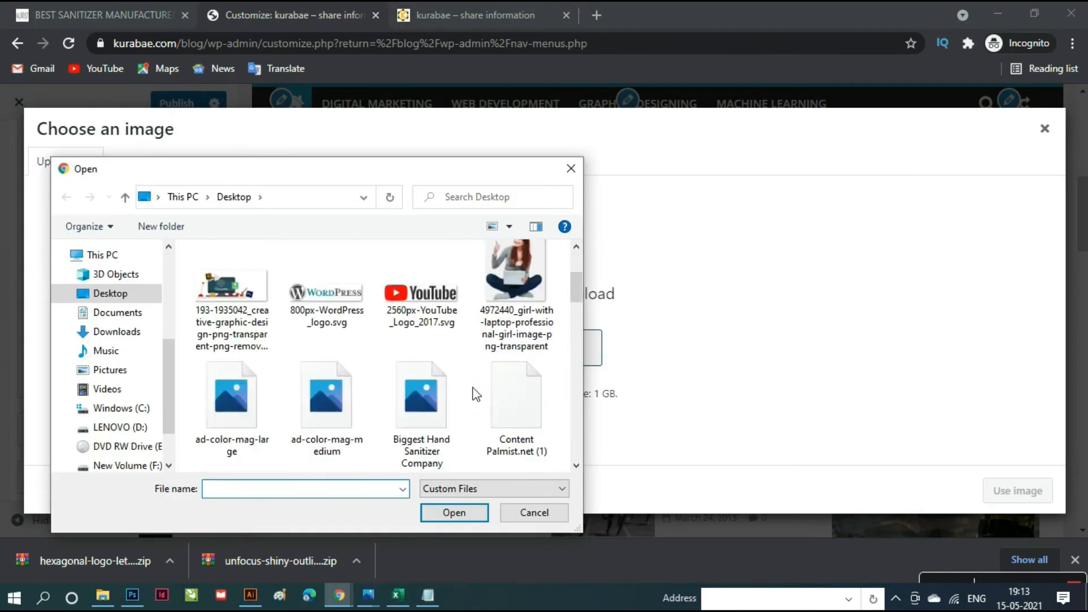
{"action": "scroll", "coordinate": [475, 394], "scroll_direction": "down", "scroll_amount": 3}
{"action": "scroll", "coordinate": [475, 394], "scroll_direction": "down", "scroll_amount": 3}
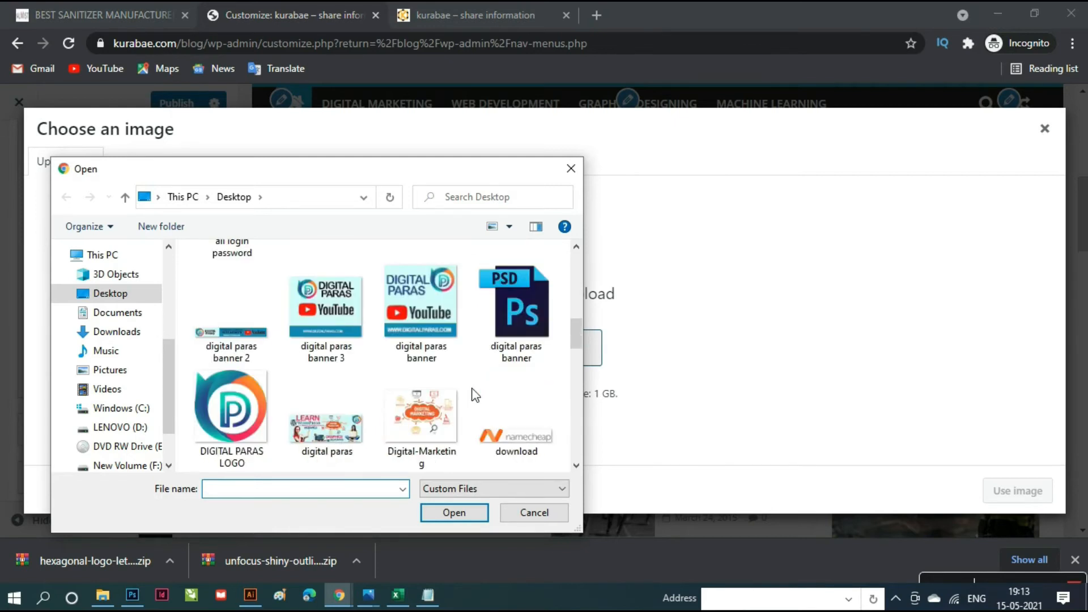
{"action": "left_click", "coordinate": [335, 318]}
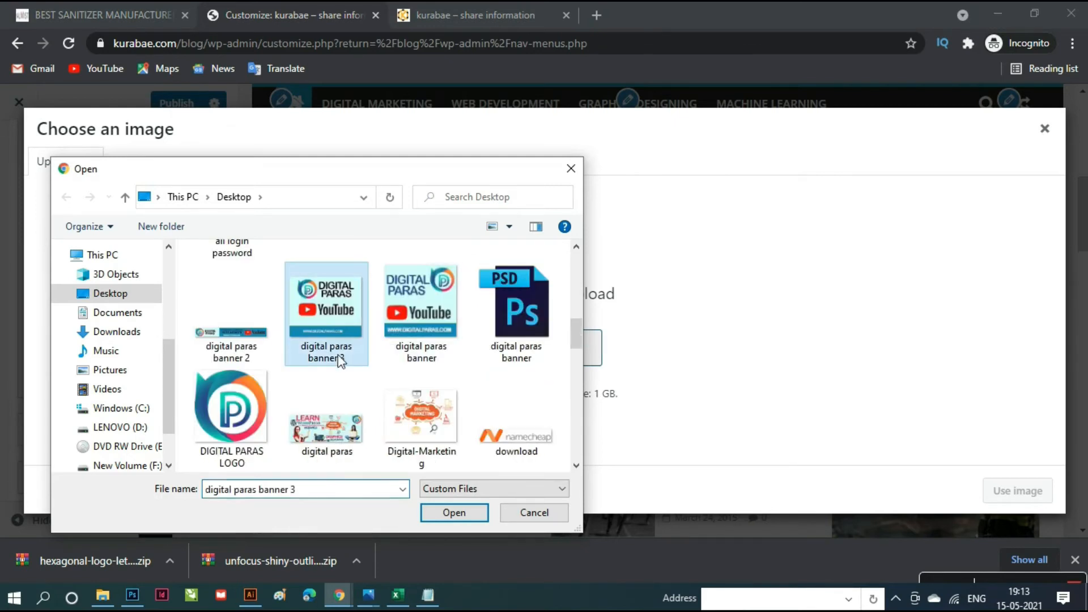
{"action": "left_click", "coordinate": [459, 512]}
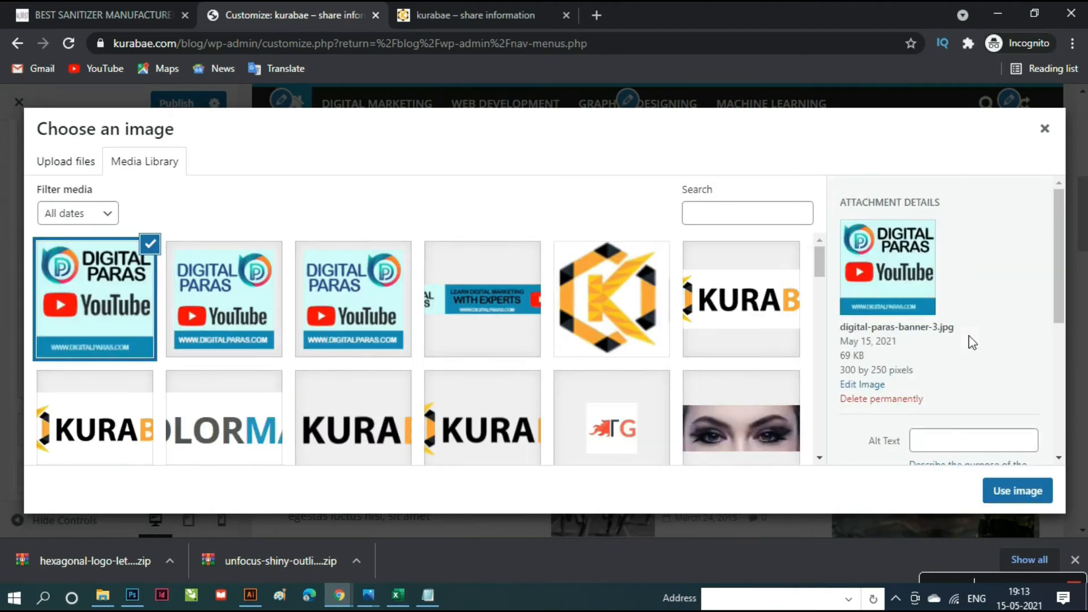
{"action": "scroll", "coordinate": [985, 427], "scroll_direction": "down", "scroll_amount": 5}
{"action": "left_click", "coordinate": [1008, 491]}
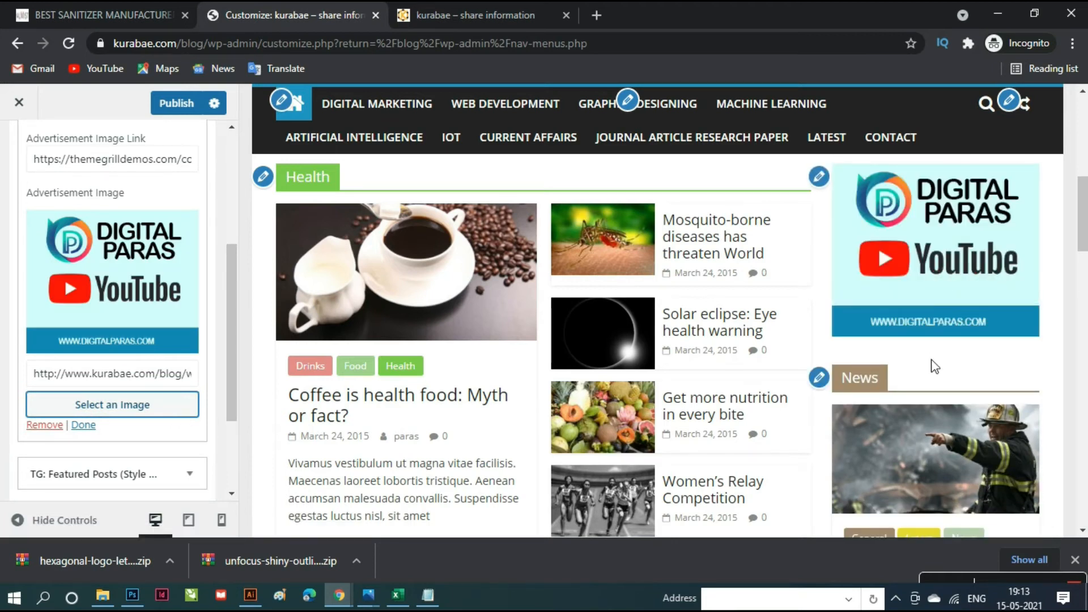
- Publish the Customizer changes and open the TG: 125x125 Ads widget settings
{"action": "scroll", "coordinate": [935, 367], "scroll_direction": "down", "scroll_amount": 10}
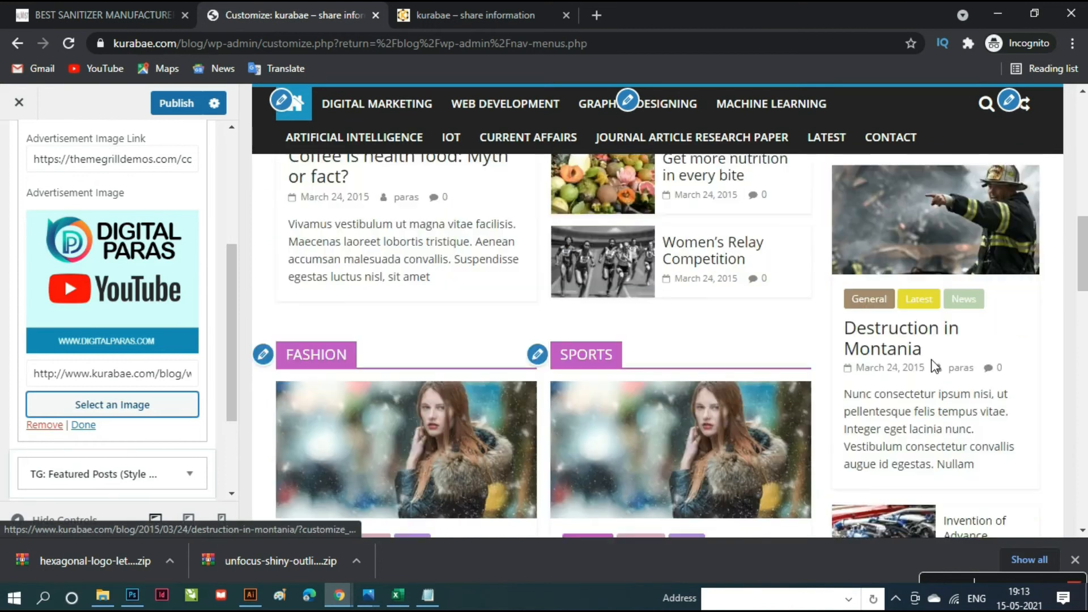
{"action": "scroll", "coordinate": [938, 368], "scroll_direction": "down", "scroll_amount": 8}
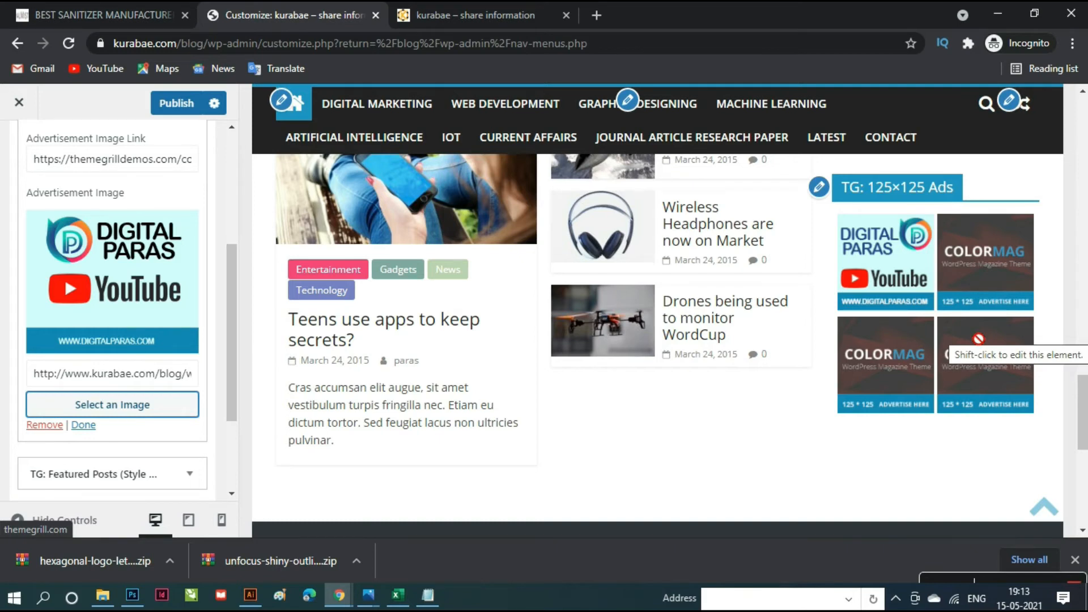
{"action": "scroll", "coordinate": [127, 420], "scroll_direction": "down", "scroll_amount": 3}
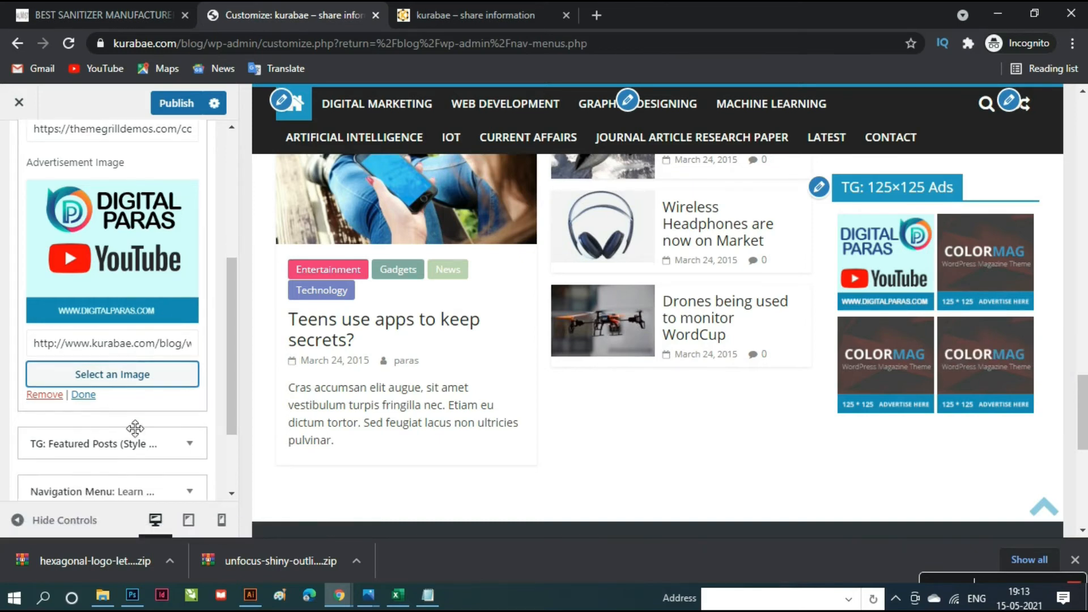
{"action": "scroll", "coordinate": [138, 425], "scroll_direction": "up", "scroll_amount": 2}
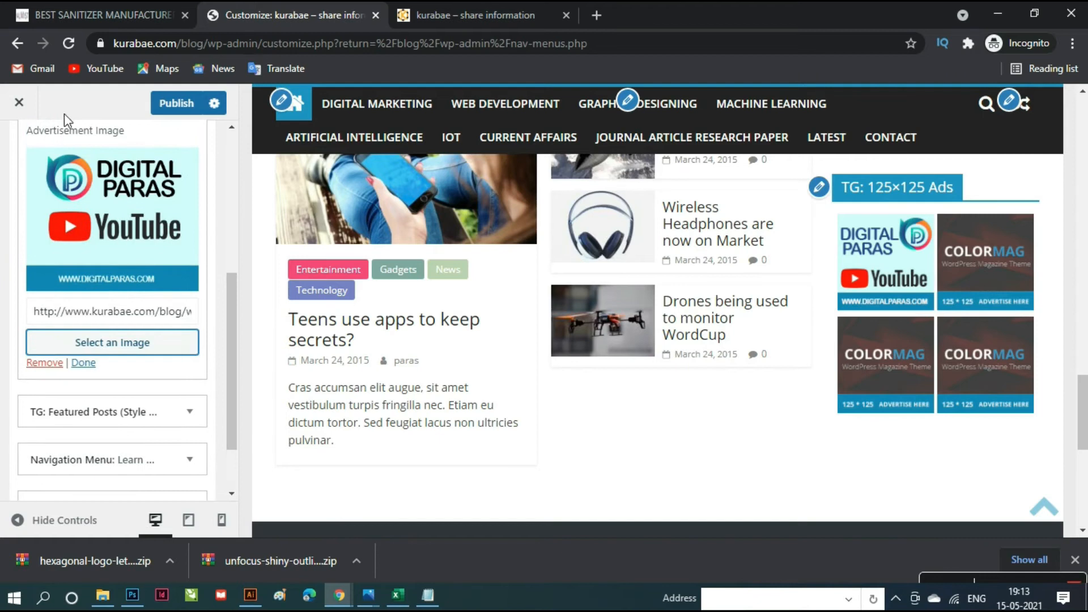
{"action": "left_click", "coordinate": [172, 110]}
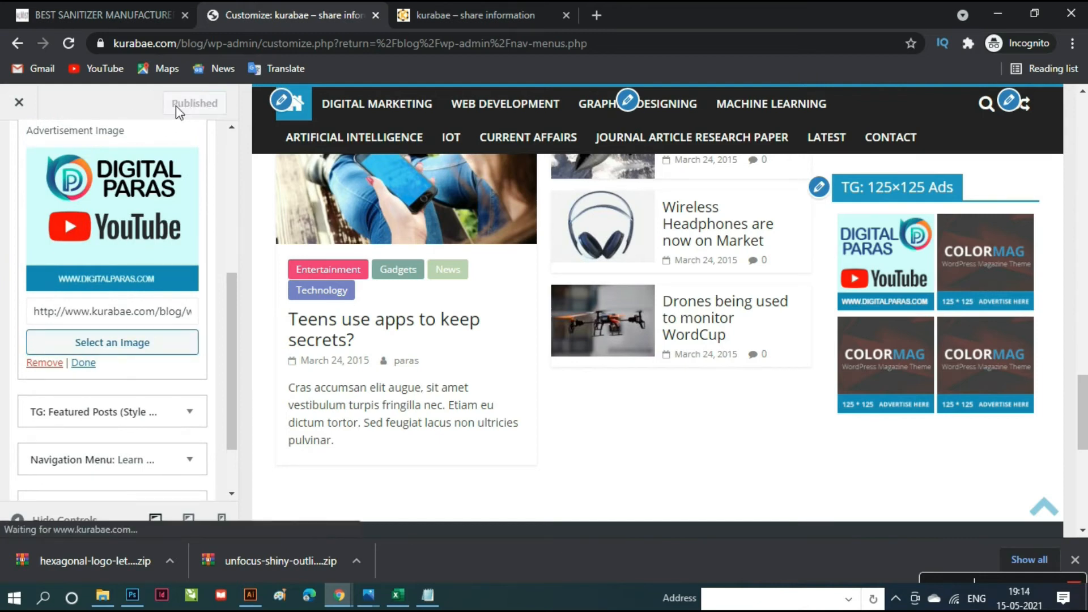
{"action": "left_click", "coordinate": [819, 187]}
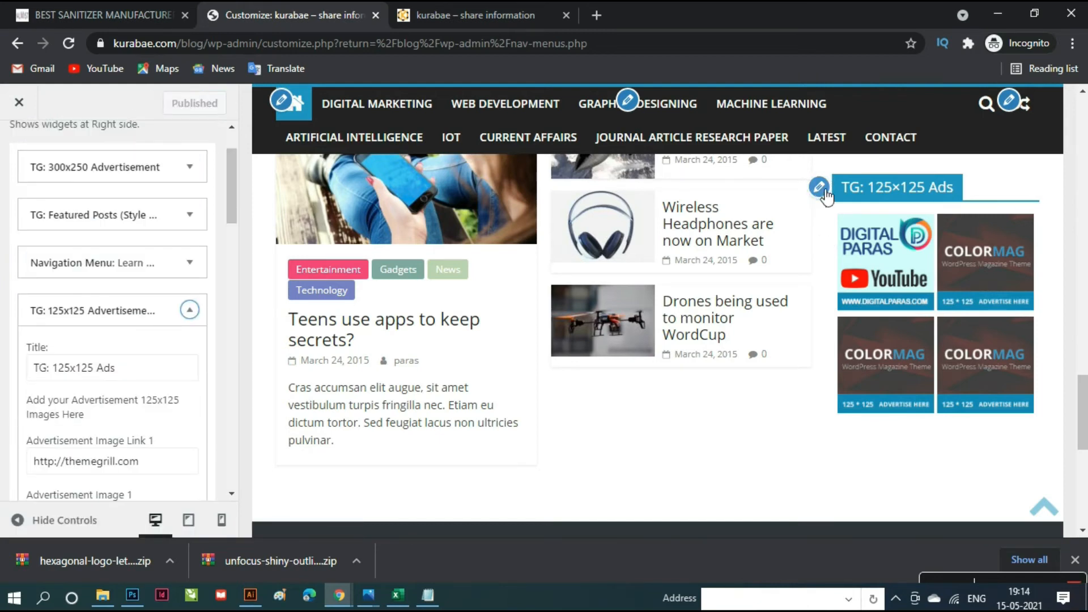
- Set Advertisement Images 2, 3 and 4 to the Digital Paras banner from the Media Library
{"action": "scroll", "coordinate": [113, 423], "scroll_direction": "down", "scroll_amount": 8}
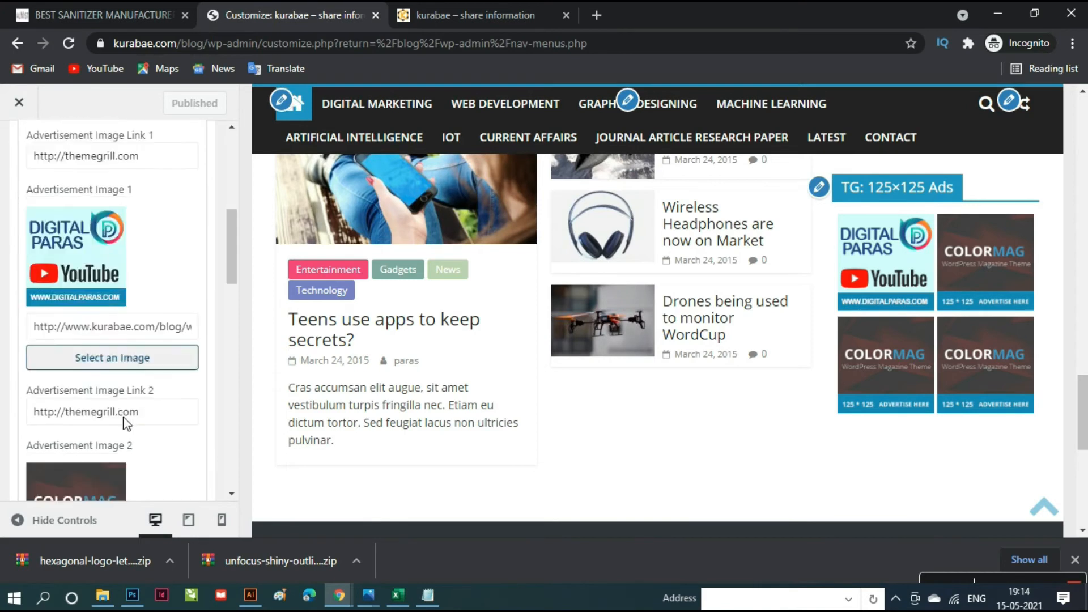
{"action": "left_click", "coordinate": [94, 447]}
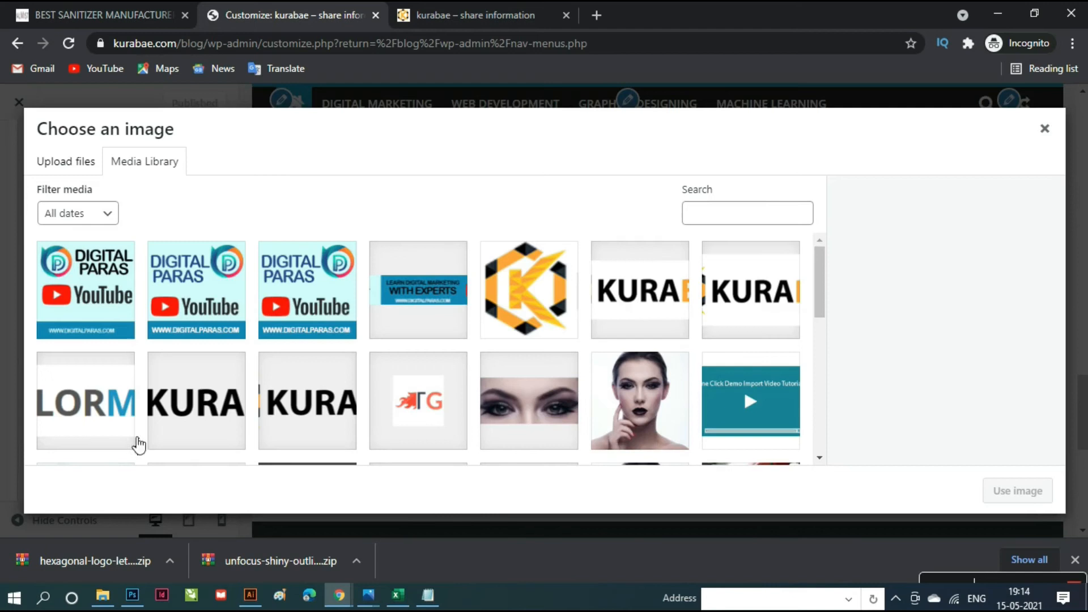
{"action": "left_click", "coordinate": [204, 304]}
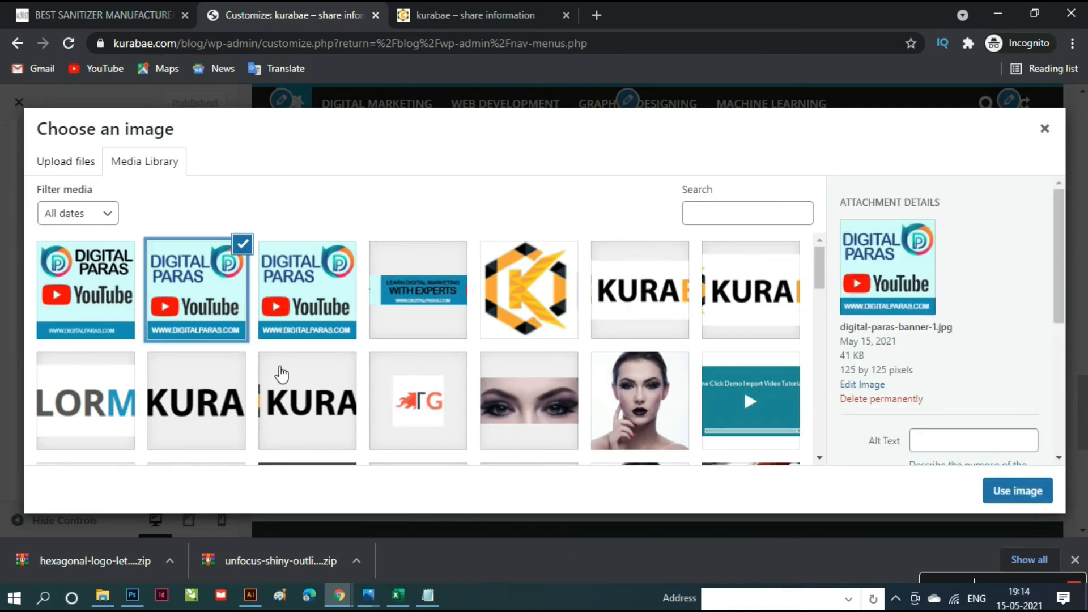
{"action": "left_click", "coordinate": [1007, 496]}
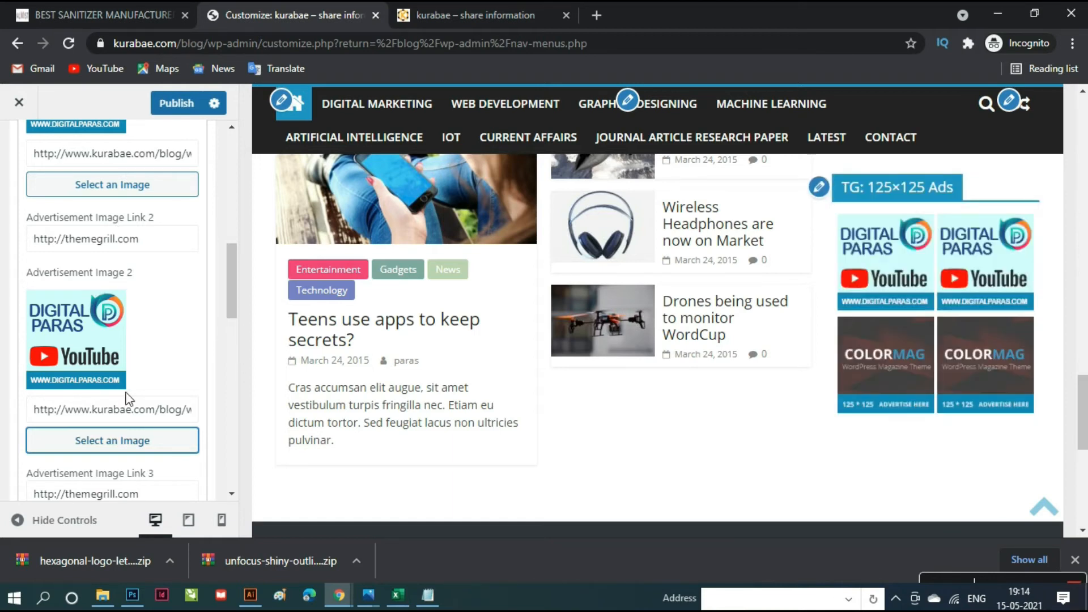
{"action": "scroll", "coordinate": [130, 396], "scroll_direction": "down", "scroll_amount": 4}
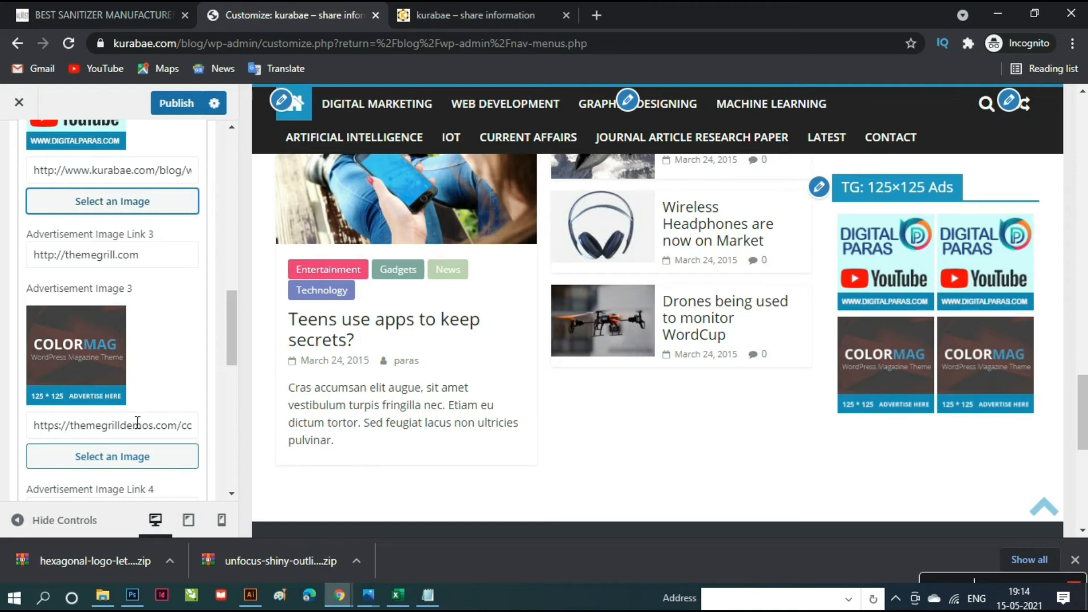
{"action": "left_click", "coordinate": [124, 454]}
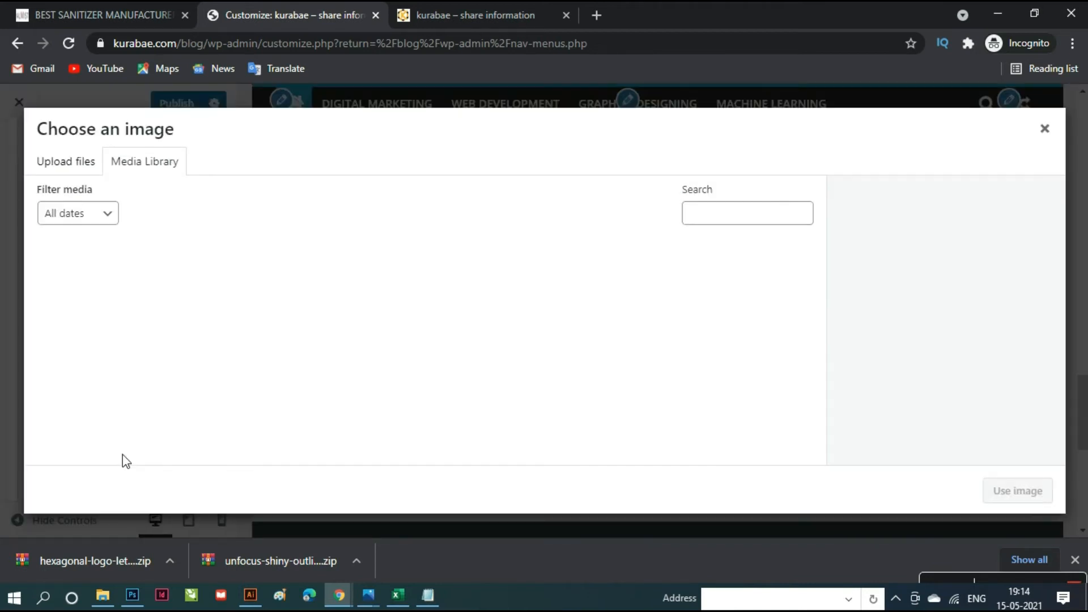
{"action": "left_click", "coordinate": [216, 308]}
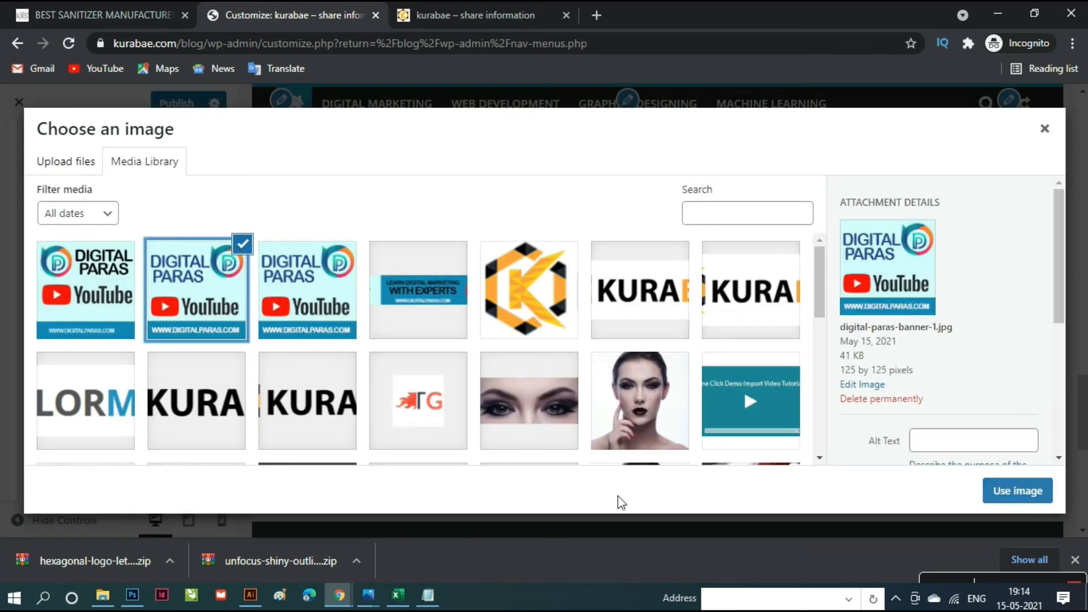
{"action": "left_click", "coordinate": [1017, 491]}
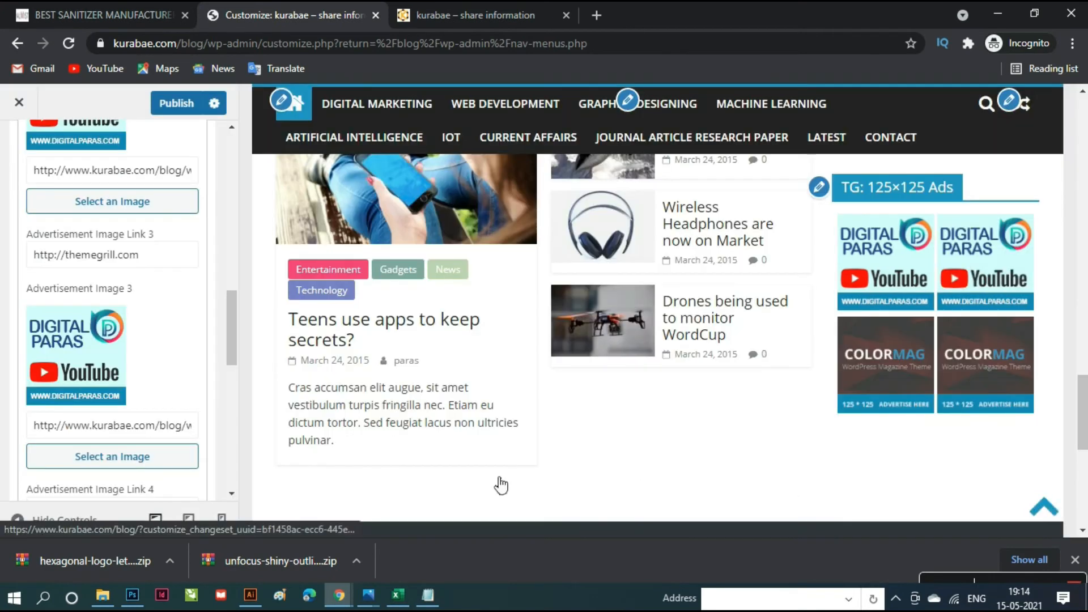
{"action": "scroll", "coordinate": [165, 458], "scroll_direction": "down", "scroll_amount": 4}
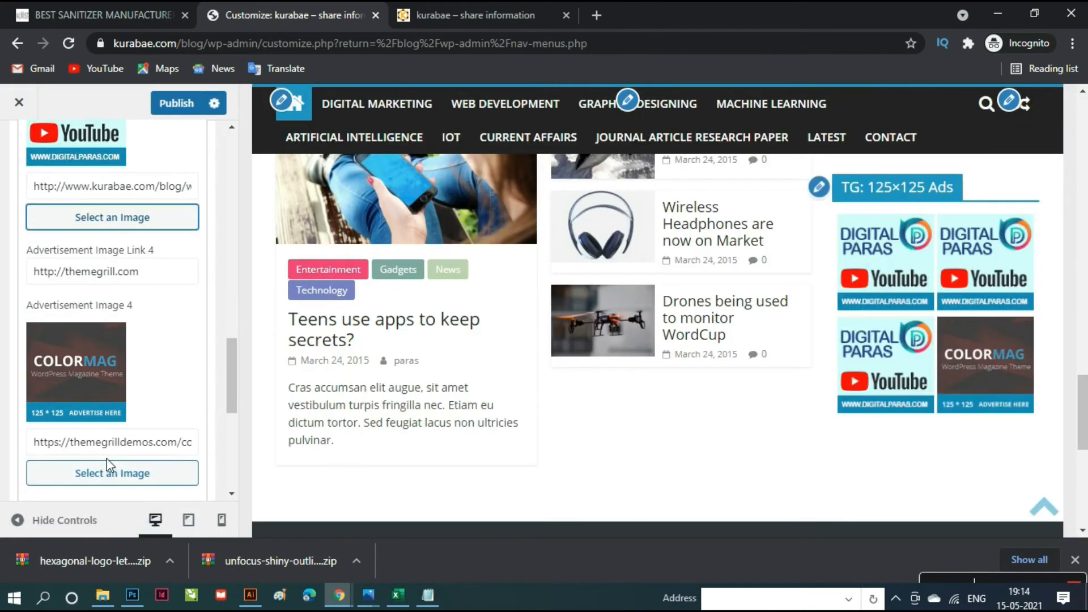
{"action": "left_click", "coordinate": [111, 473]}
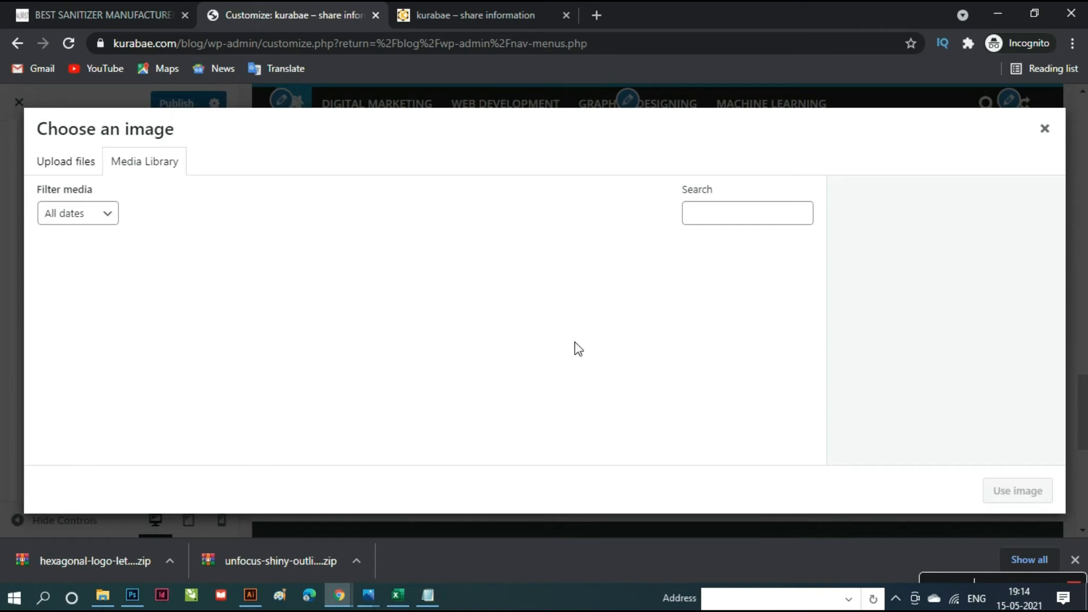
{"action": "left_click", "coordinate": [187, 289]}
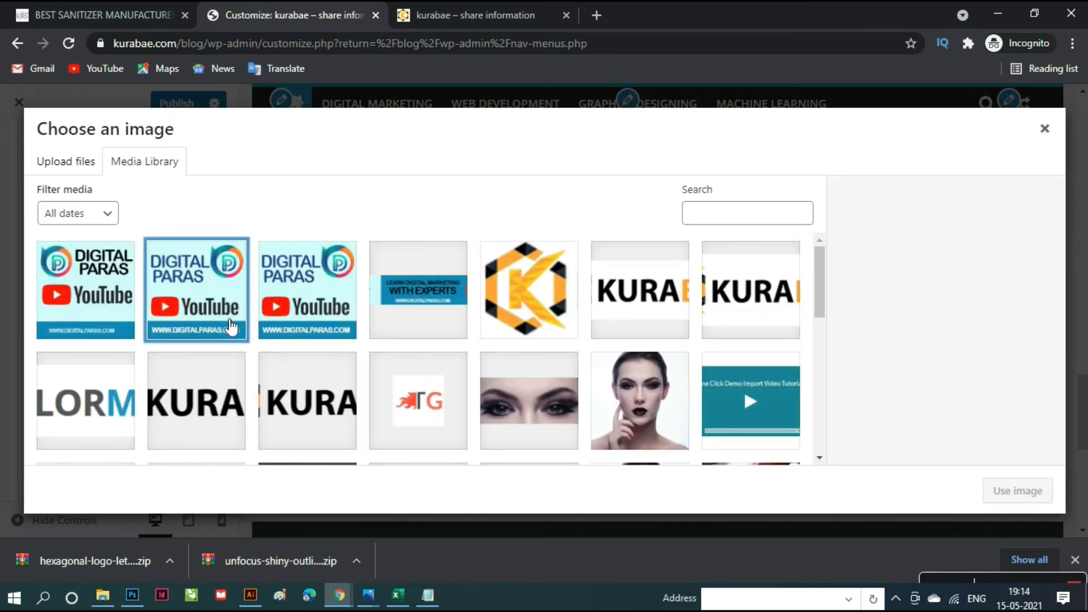
{"action": "left_click", "coordinate": [1025, 494]}
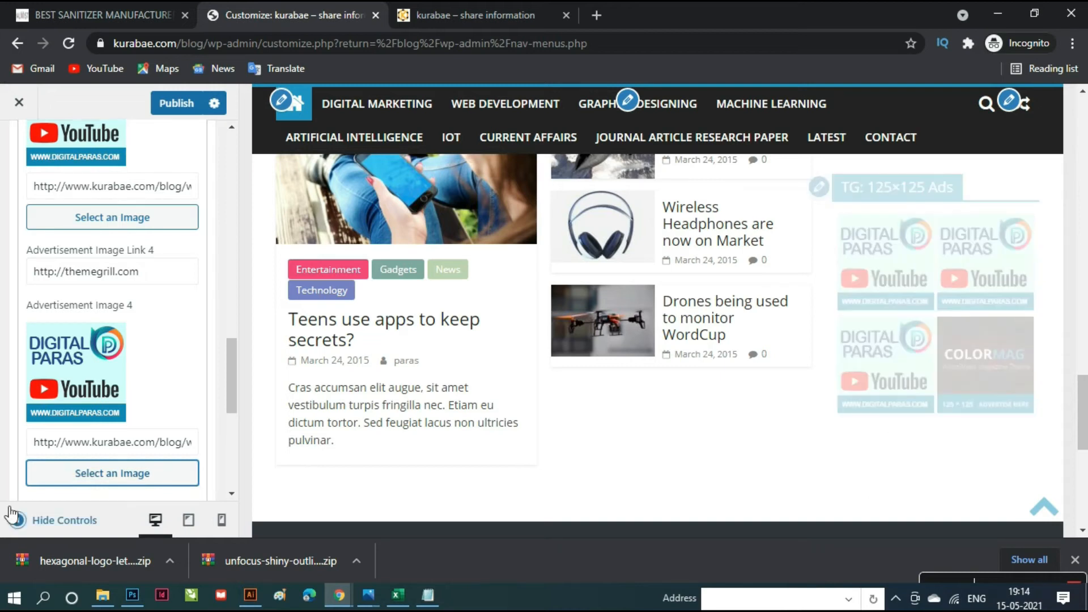
{"action": "scroll", "coordinate": [148, 468], "scroll_direction": "down", "scroll_amount": 3}
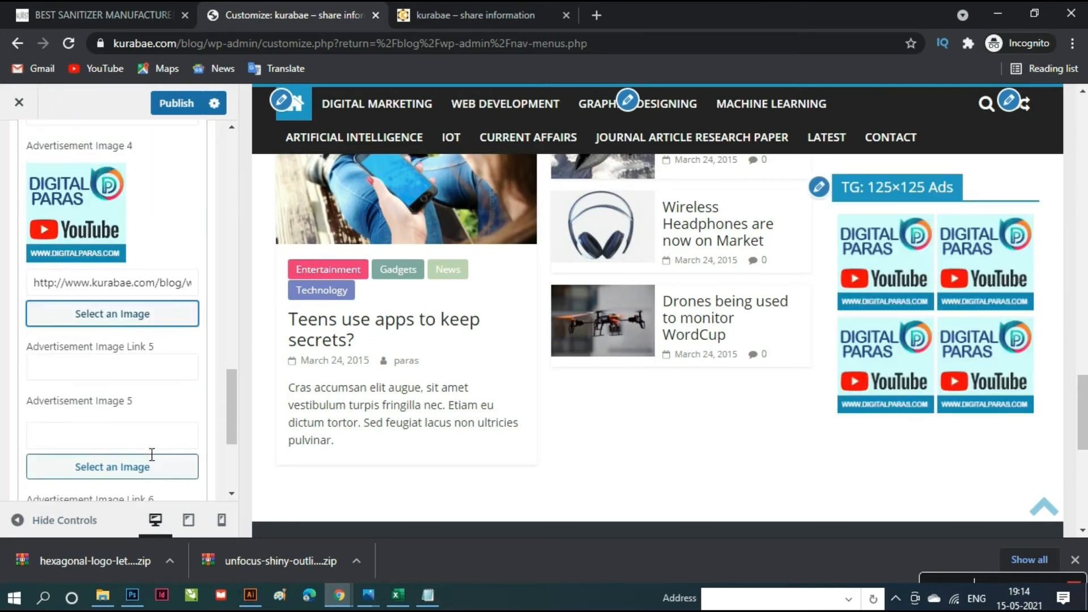
{"action": "scroll", "coordinate": [152, 454], "scroll_direction": "down", "scroll_amount": 4}
{"action": "scroll", "coordinate": [152, 454], "scroll_direction": "up", "scroll_amount": 4}
{"action": "scroll", "coordinate": [152, 454], "scroll_direction": "up", "scroll_amount": 4}
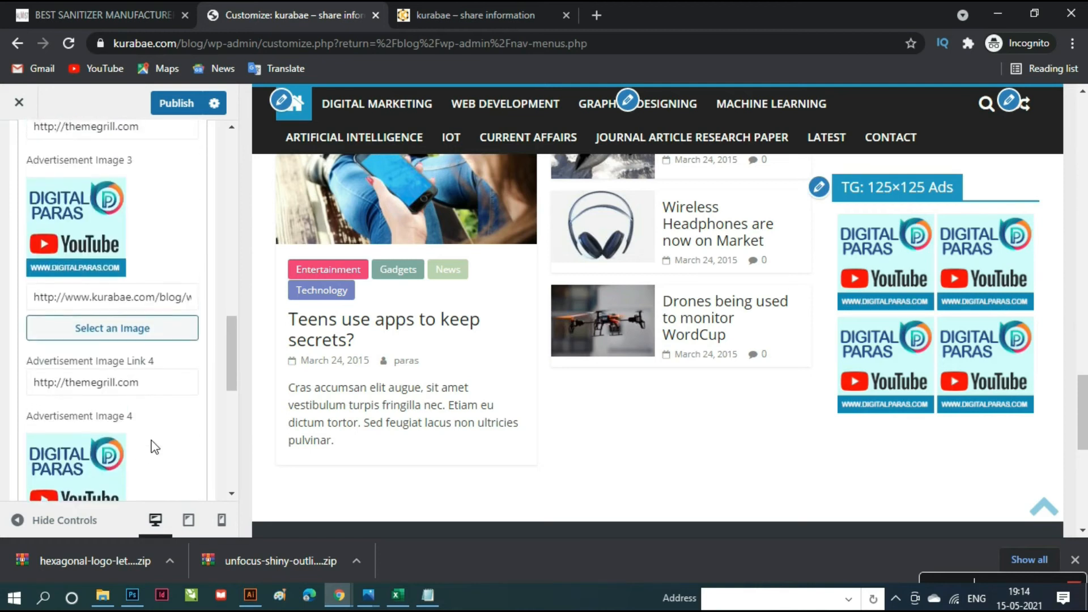
{"action": "scroll", "coordinate": [154, 447], "scroll_direction": "up", "scroll_amount": 1}
{"action": "scroll", "coordinate": [155, 447], "scroll_direction": "down", "scroll_amount": 1}
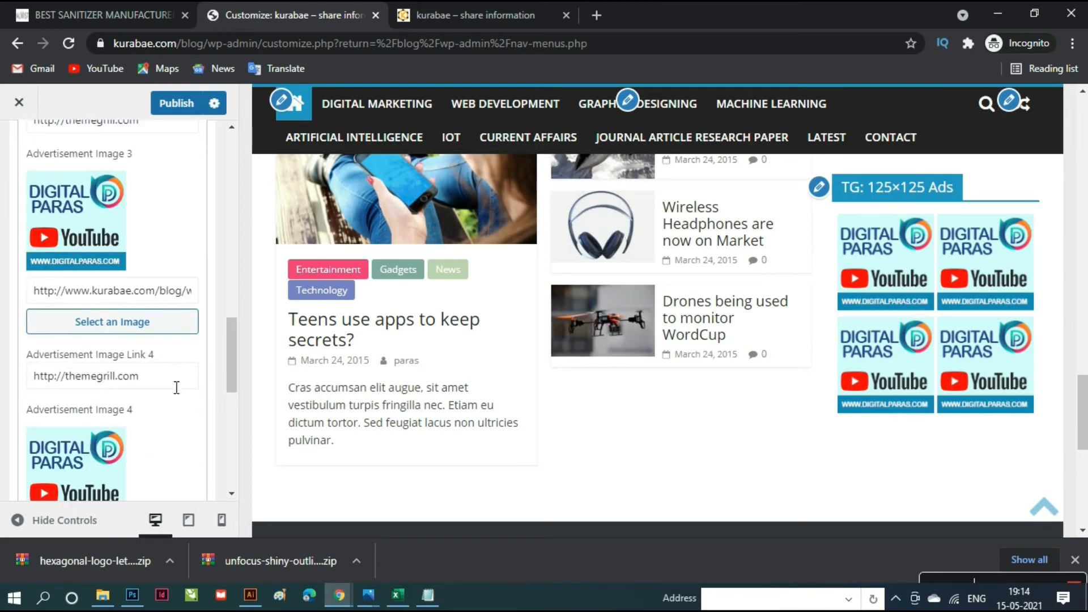
{"action": "triple_click", "coordinate": [176, 380]}
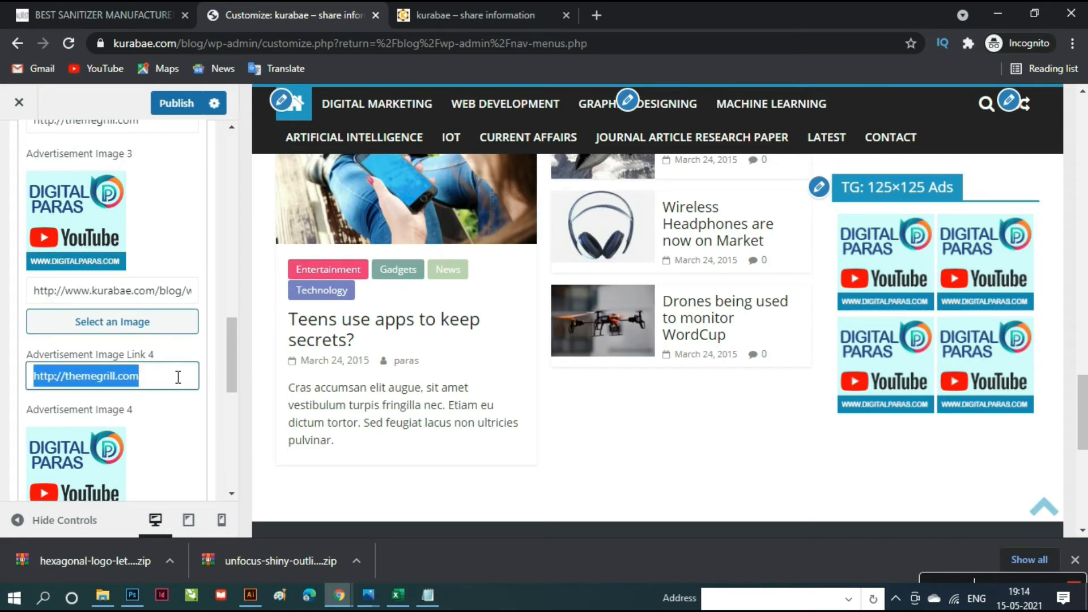
{"action": "key", "text": "BackSpace"}
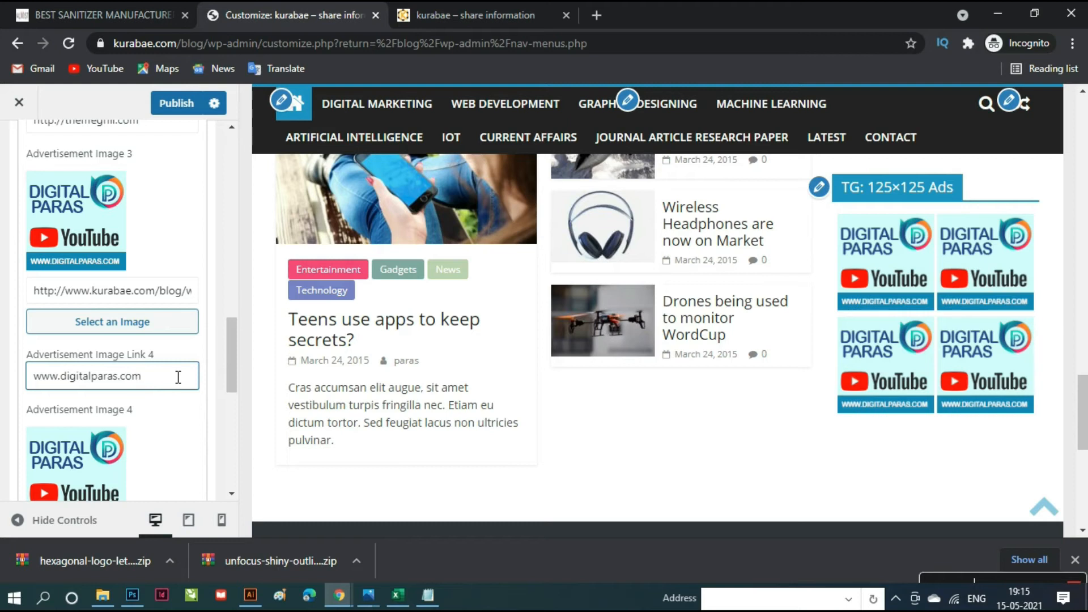
{"action": "key", "text": "ctrl+a"}
{"action": "key", "text": "ctrl+c"}
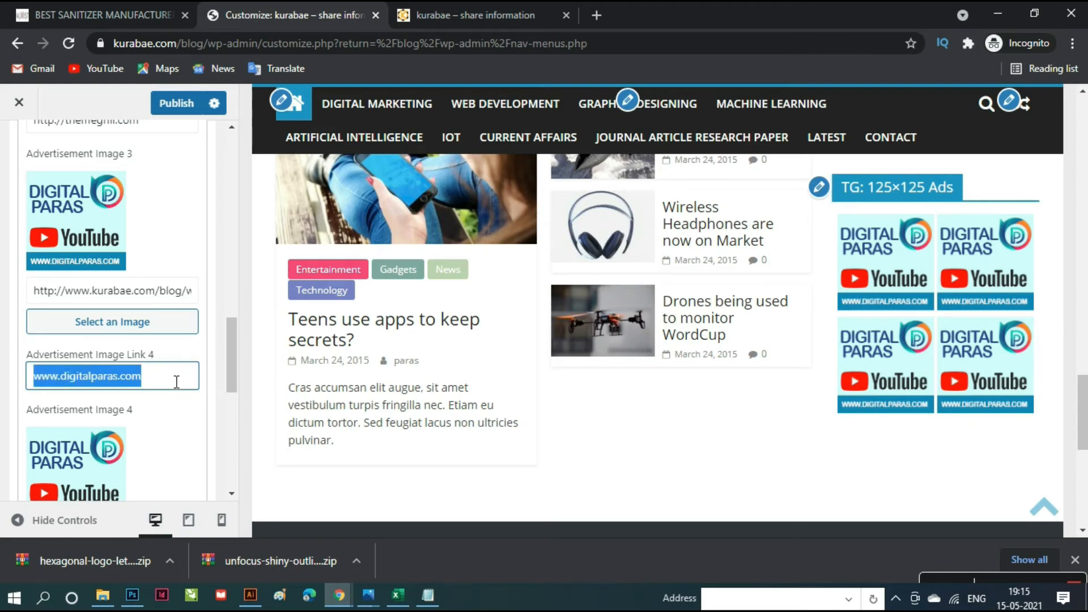
{"action": "scroll", "coordinate": [176, 381], "scroll_direction": "up", "scroll_amount": 5}
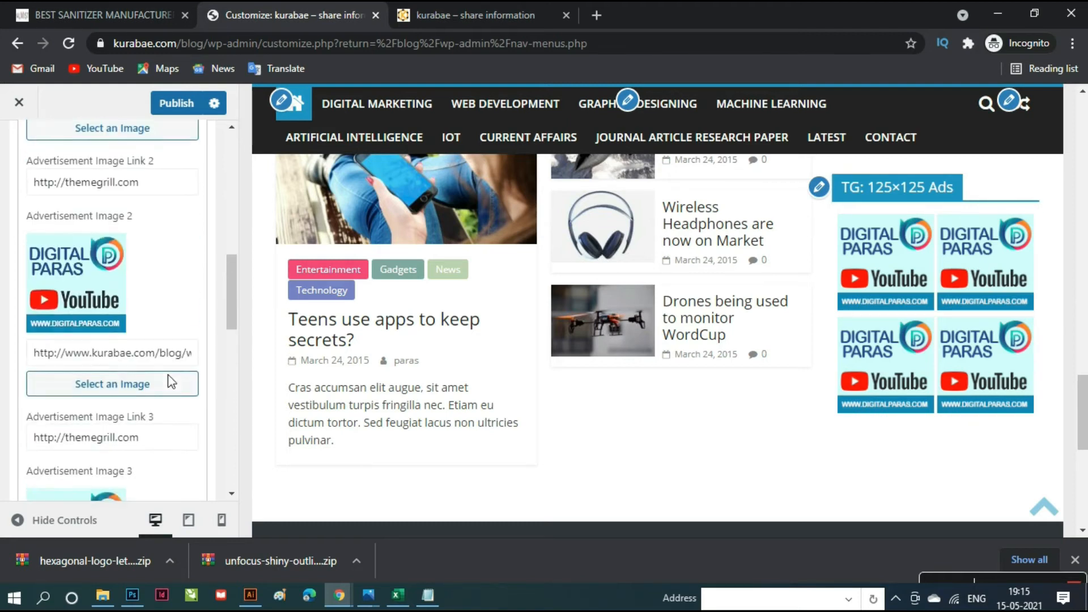
{"action": "left_click", "coordinate": [154, 448]}
{"action": "key", "text": "ctrl+a"}
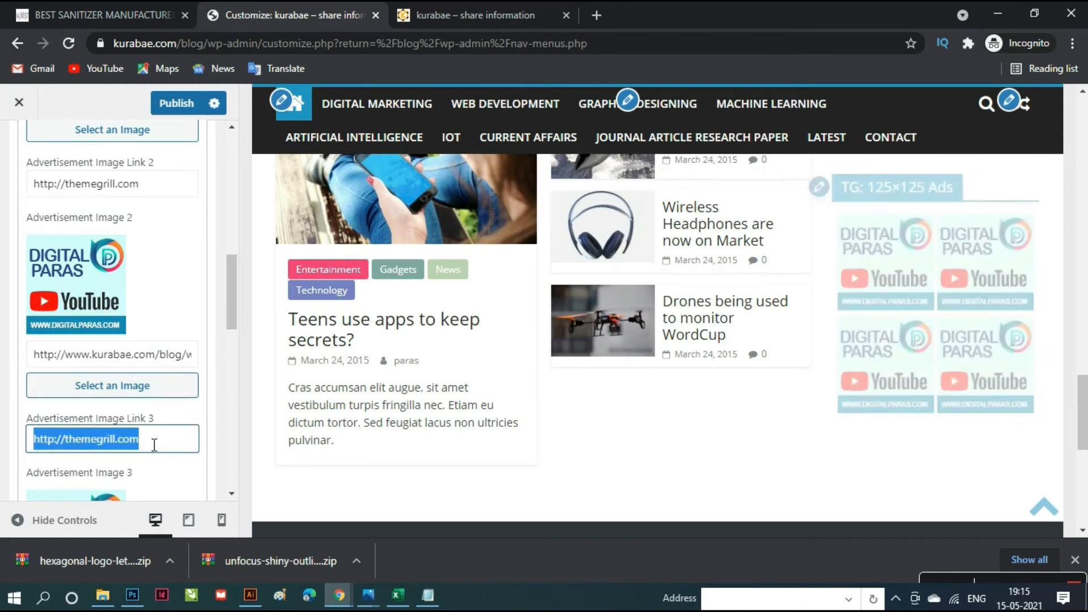
{"action": "key", "text": "BackSpace"}
{"action": "key", "text": "ctrl+v"}
{"action": "scroll", "coordinate": [146, 437], "scroll_direction": "up", "scroll_amount": 3}
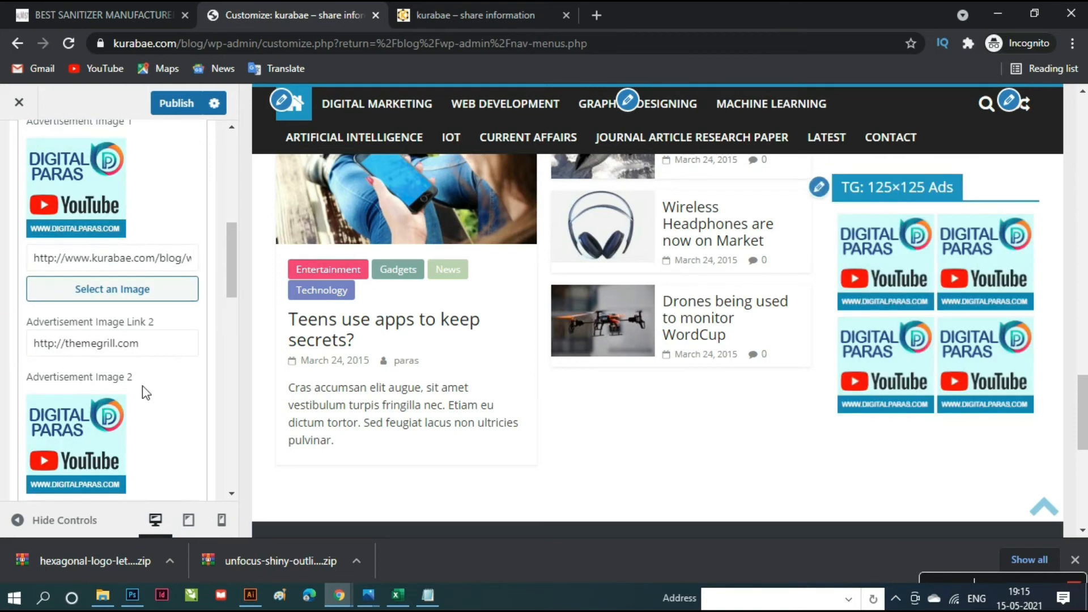
{"action": "left_click", "coordinate": [147, 352]}
{"action": "key", "text": "ctrl+a"}
{"action": "key", "text": "BackSpace"}
{"action": "key", "text": "ctrl+v"}
{"action": "scroll", "coordinate": [147, 352], "scroll_direction": "up", "scroll_amount": 4}
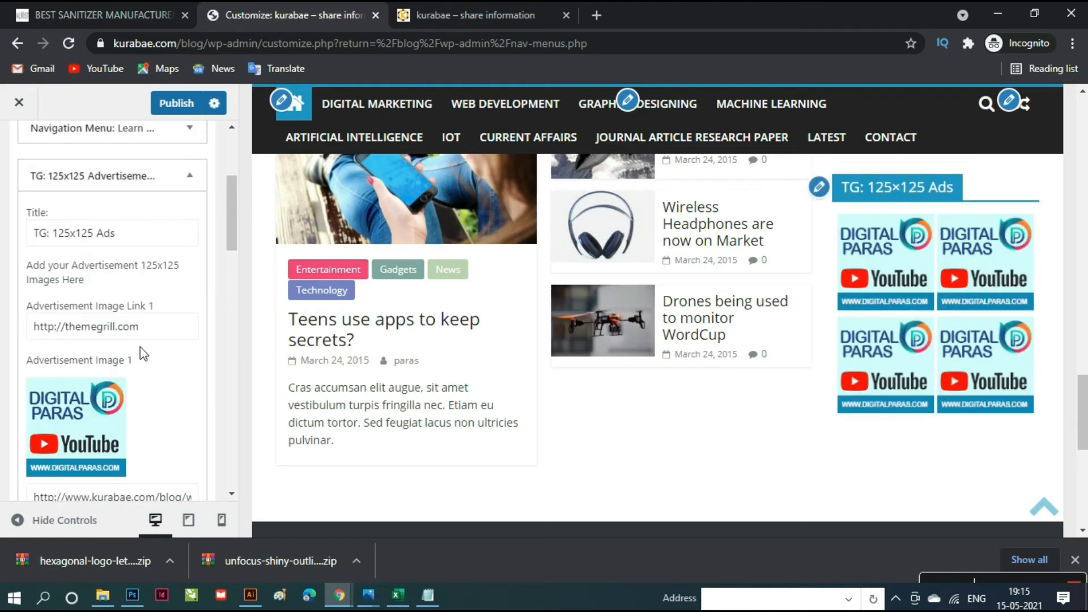
{"action": "left_click", "coordinate": [160, 333]}
{"action": "key", "text": "ctrl+a"}
{"action": "key", "text": "BackSpace"}
{"action": "key", "text": "ctrl+v"}
{"action": "scroll", "coordinate": [156, 329], "scroll_direction": "up", "scroll_amount": 4}
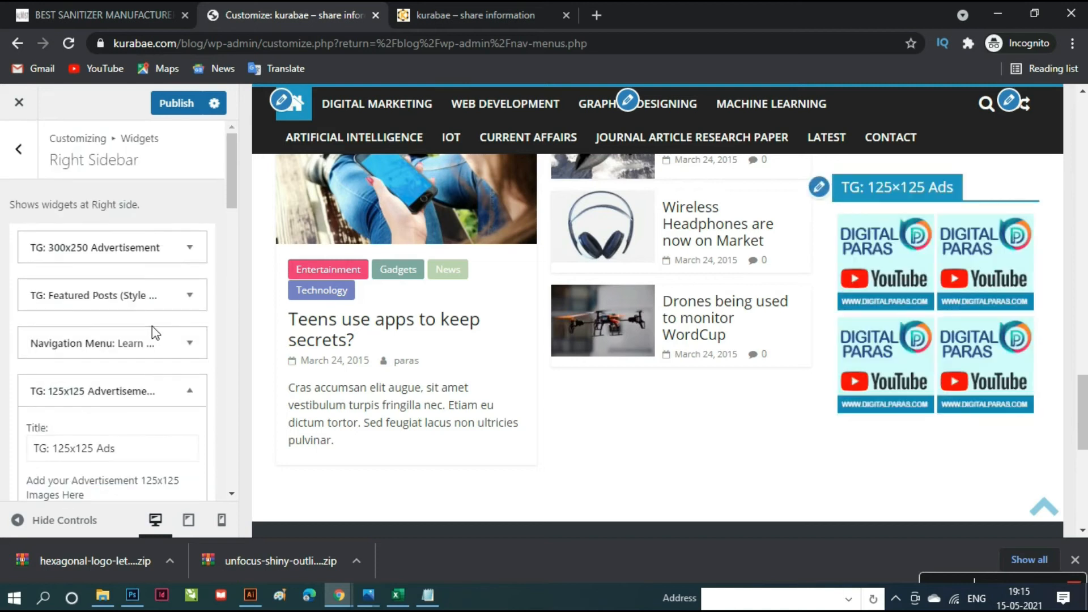
- Publish the updated 125x125 advertisement widget
{"action": "scroll", "coordinate": [152, 325], "scroll_direction": "down", "scroll_amount": 8}
{"action": "scroll", "coordinate": [152, 338], "scroll_direction": "down", "scroll_amount": 4}
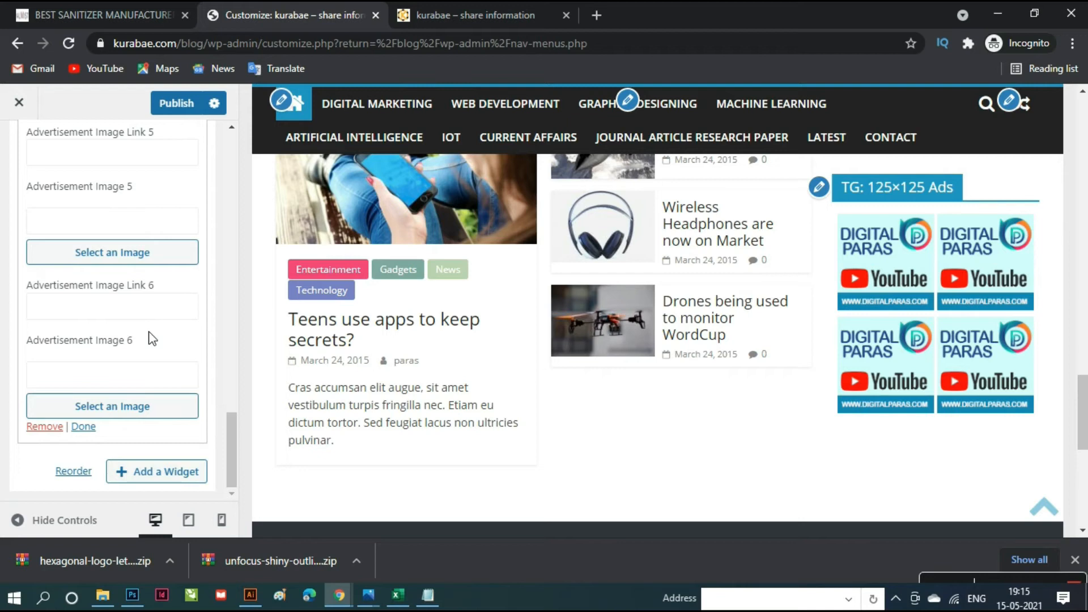
{"action": "scroll", "coordinate": [152, 339], "scroll_direction": "up", "scroll_amount": 10}
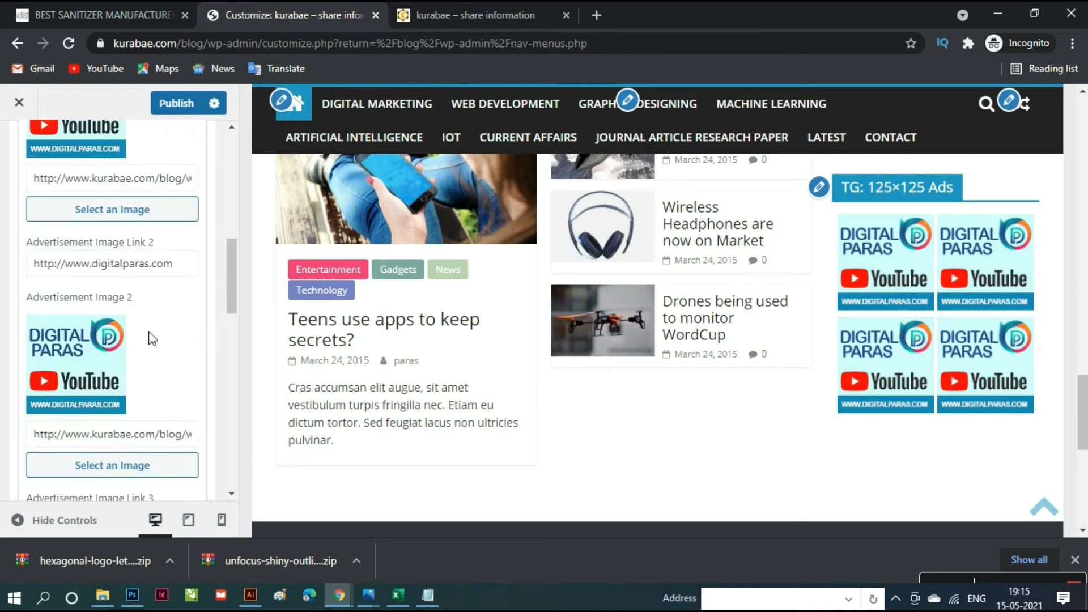
{"action": "scroll", "coordinate": [152, 339], "scroll_direction": "up", "scroll_amount": 6}
{"action": "left_click", "coordinate": [180, 105]}
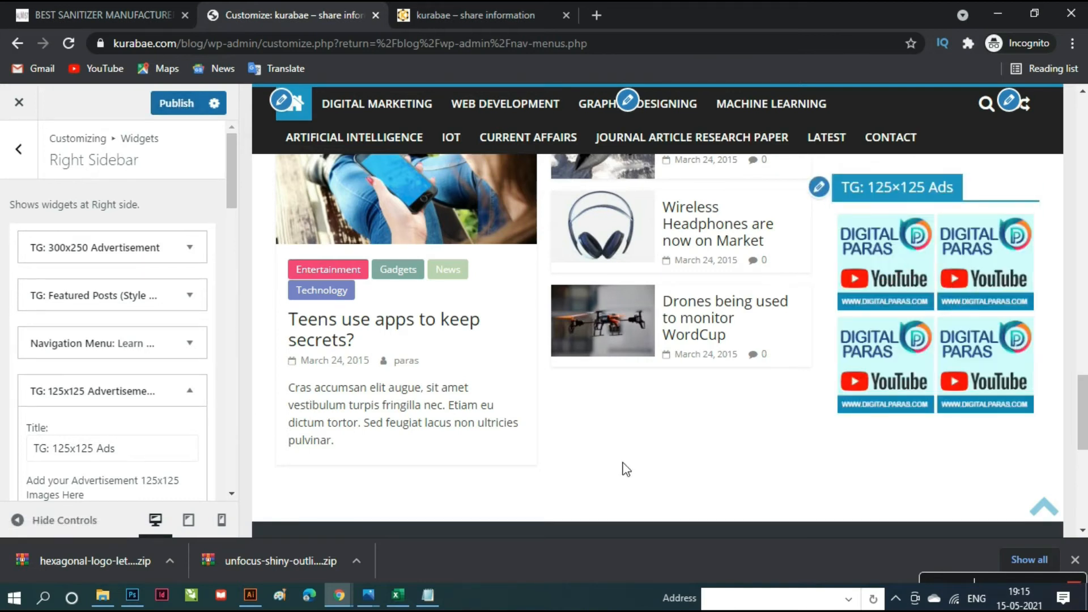
- Scroll through the site preview to check the Right Sidebar ads
{"action": "scroll", "coordinate": [622, 466], "scroll_direction": "down", "scroll_amount": 2}
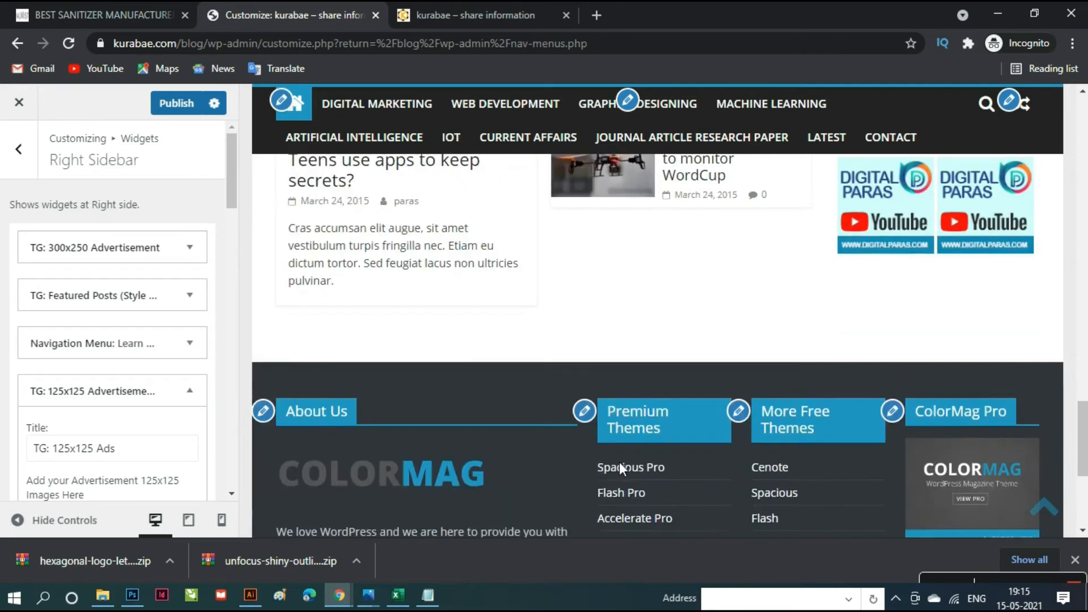
{"action": "scroll", "coordinate": [622, 467], "scroll_direction": "up", "scroll_amount": 5}
{"action": "scroll", "coordinate": [652, 404], "scroll_direction": "down", "scroll_amount": 10}
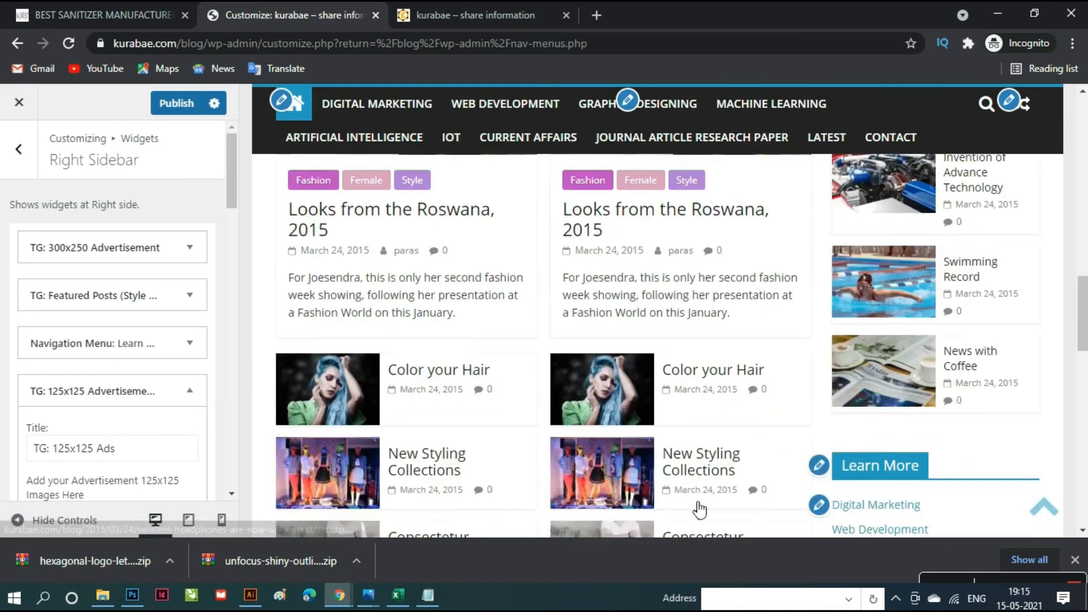
{"action": "scroll", "coordinate": [659, 473], "scroll_direction": "up", "scroll_amount": 1}
{"action": "scroll", "coordinate": [659, 473], "scroll_direction": "up", "scroll_amount": 5}
{"action": "scroll", "coordinate": [666, 478], "scroll_direction": "up", "scroll_amount": 10}
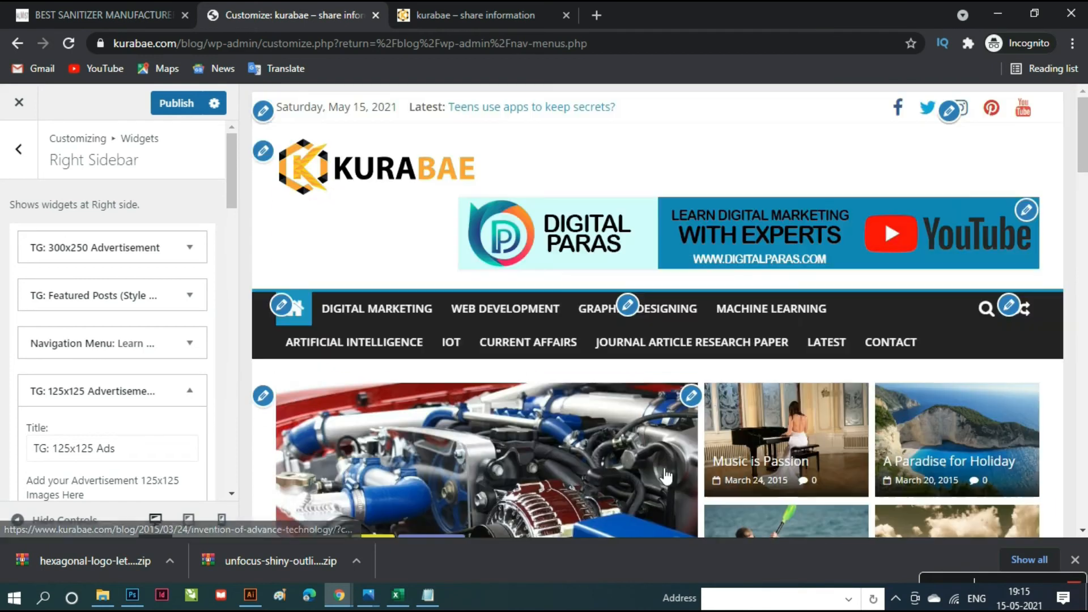
{"action": "scroll", "coordinate": [663, 474], "scroll_direction": "down", "scroll_amount": 10}
{"action": "scroll", "coordinate": [657, 462], "scroll_direction": "down", "scroll_amount": 10}
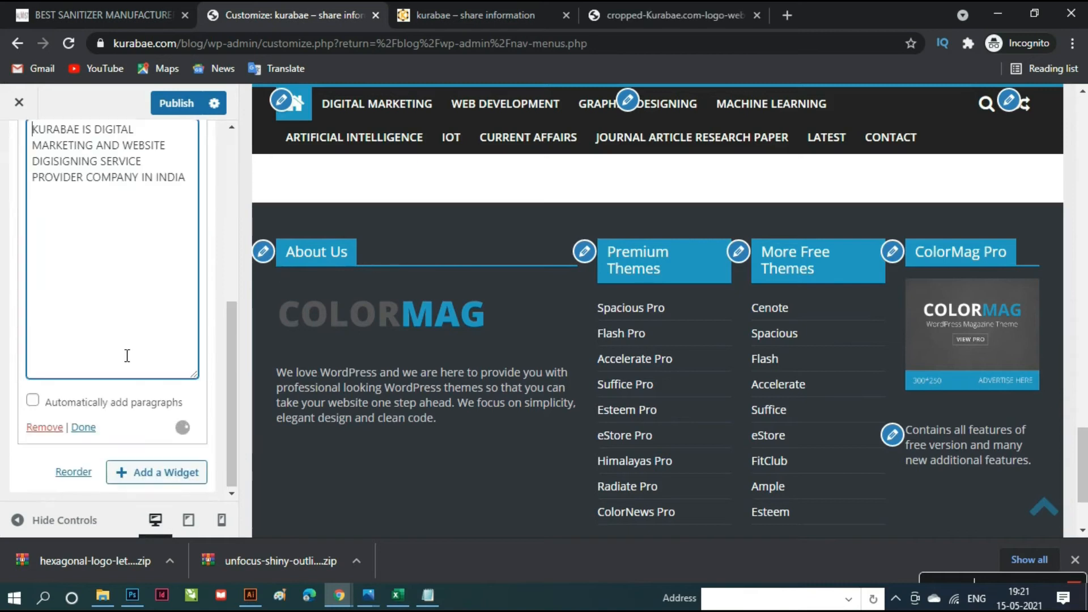
{"action": "scroll", "coordinate": [127, 355], "scroll_direction": "up", "scroll_amount": 2}
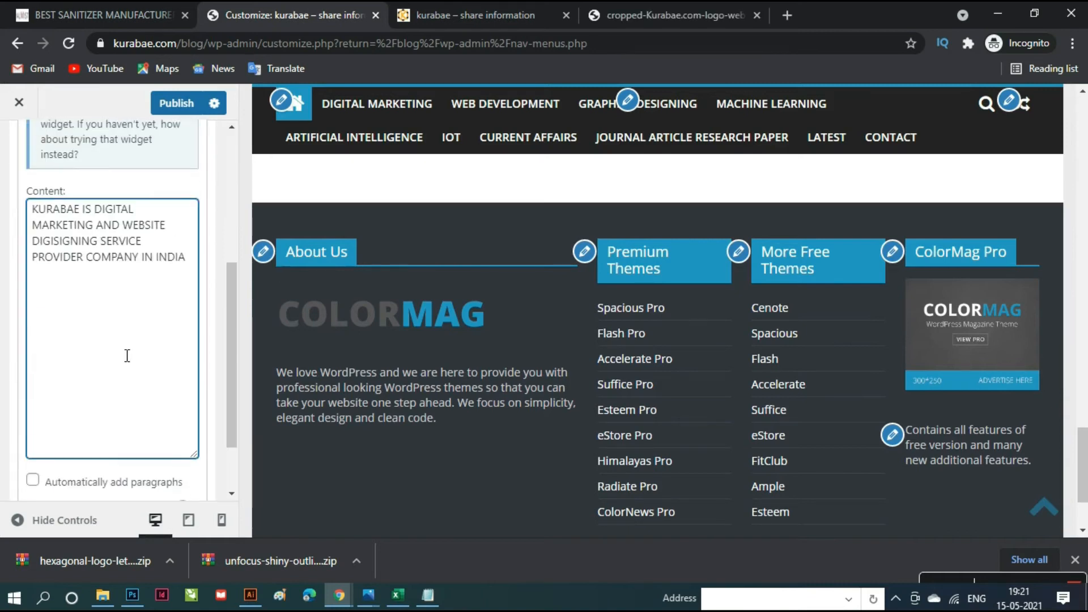
- Publish the About us footer text widget change
{"action": "left_click", "coordinate": [176, 104]}
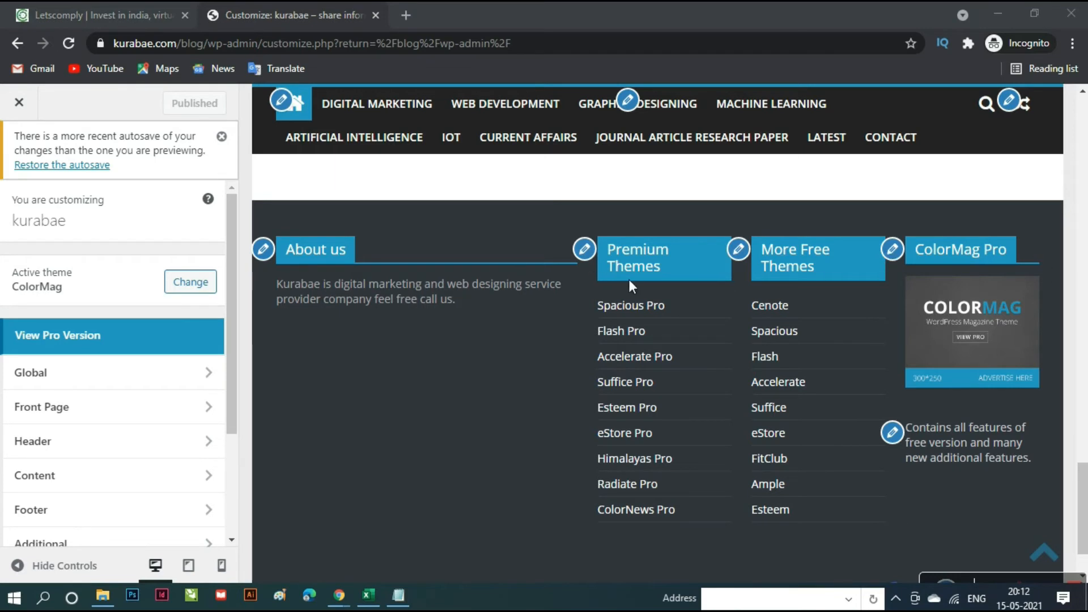
- Remove the Premium Themes widget from the footer
{"action": "left_click", "coordinate": [586, 252]}
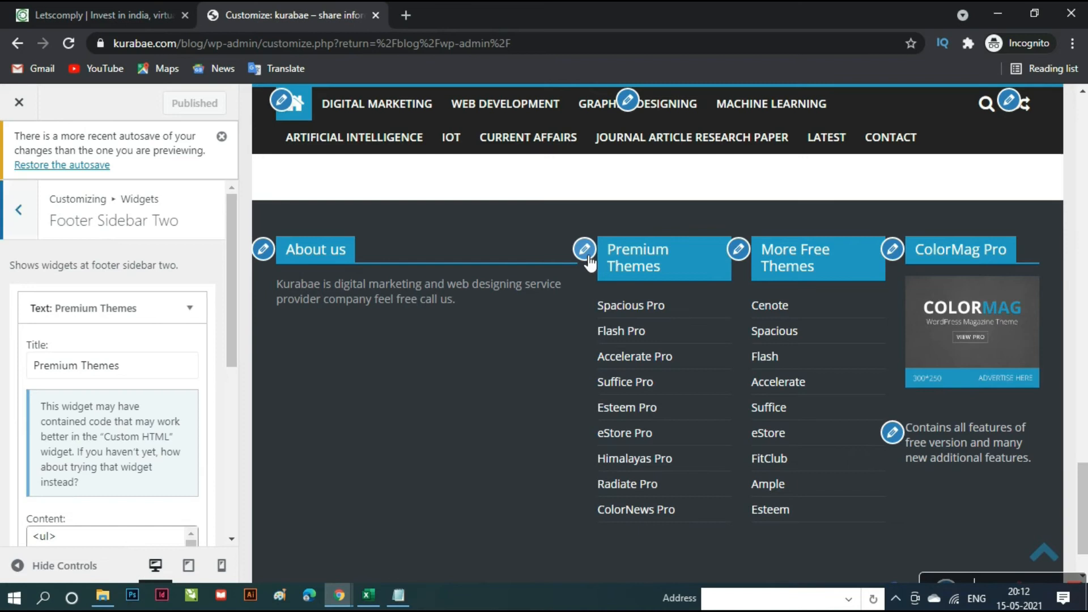
{"action": "scroll", "coordinate": [93, 442], "scroll_direction": "down", "scroll_amount": 6}
{"action": "left_click", "coordinate": [56, 476]}
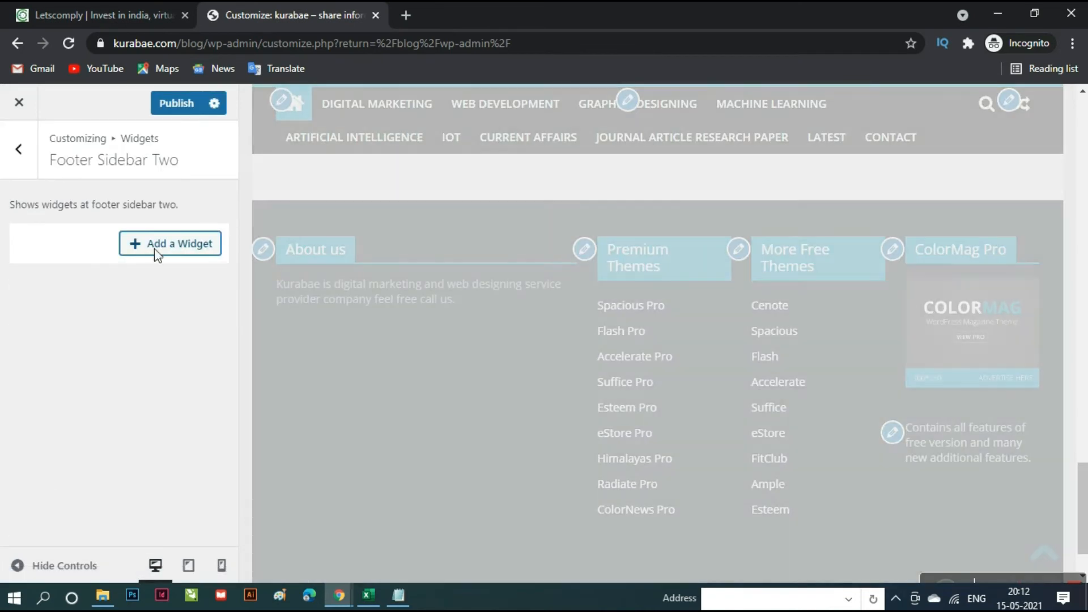
- Add an empty Text widget to Footer Sidebar Two and place the cursor in its body
{"action": "left_click", "coordinate": [173, 254]}
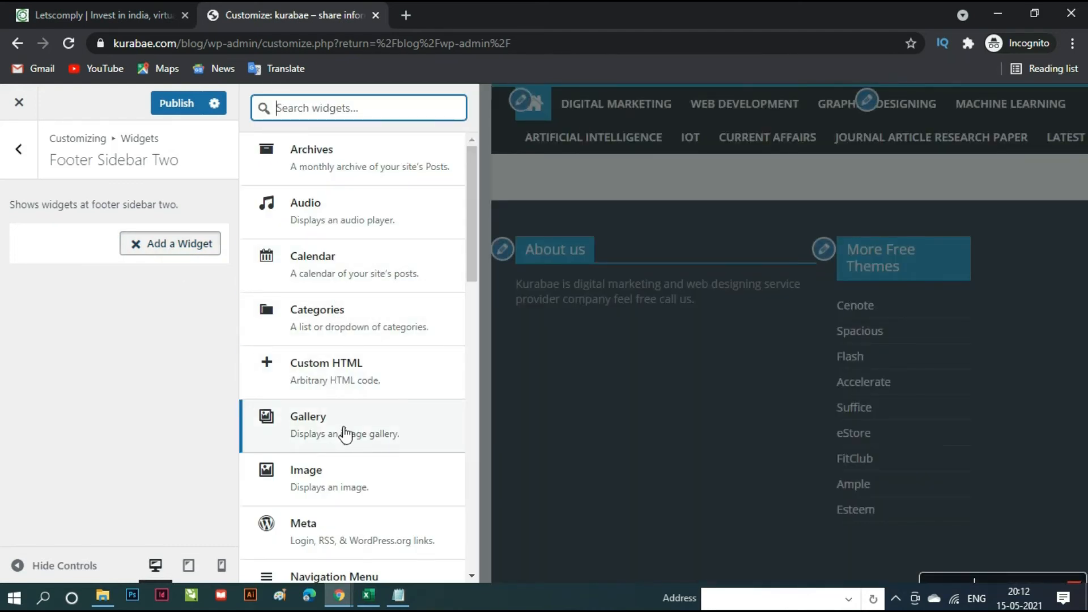
{"action": "scroll", "coordinate": [345, 435], "scroll_direction": "down", "scroll_amount": 4}
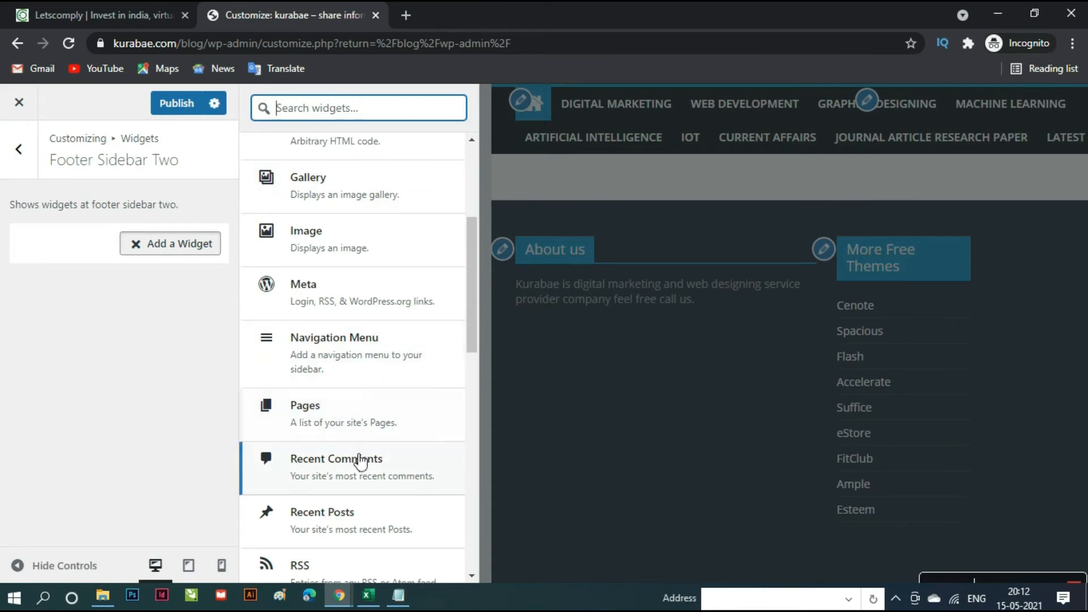
{"action": "scroll", "coordinate": [360, 462], "scroll_direction": "down", "scroll_amount": 4}
{"action": "left_click", "coordinate": [364, 503]}
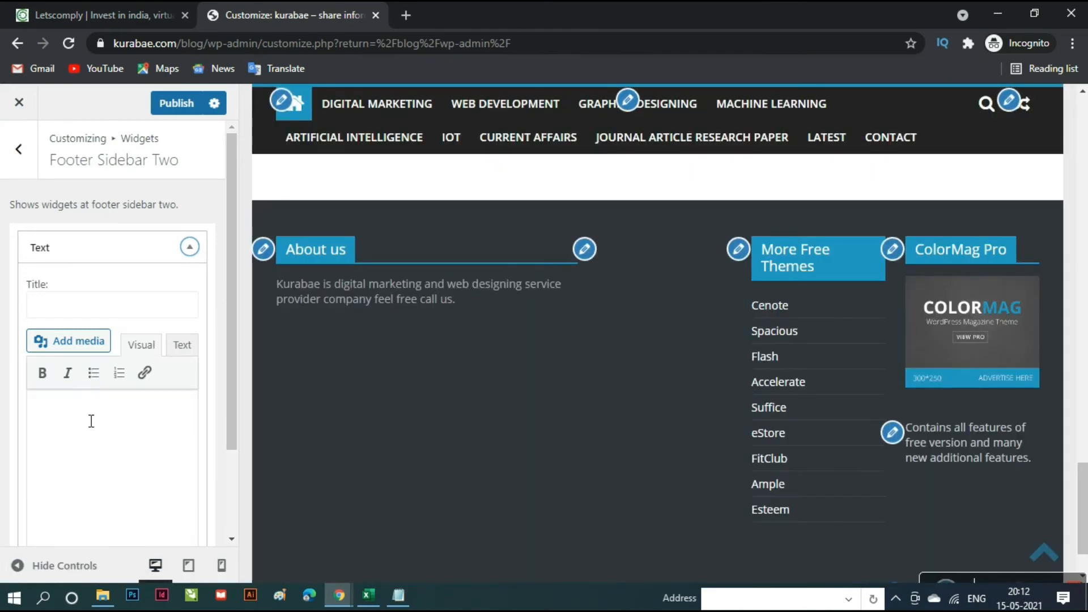
{"action": "left_click", "coordinate": [91, 422]}
{"action": "mouse_move", "coordinate": [399, 598]}
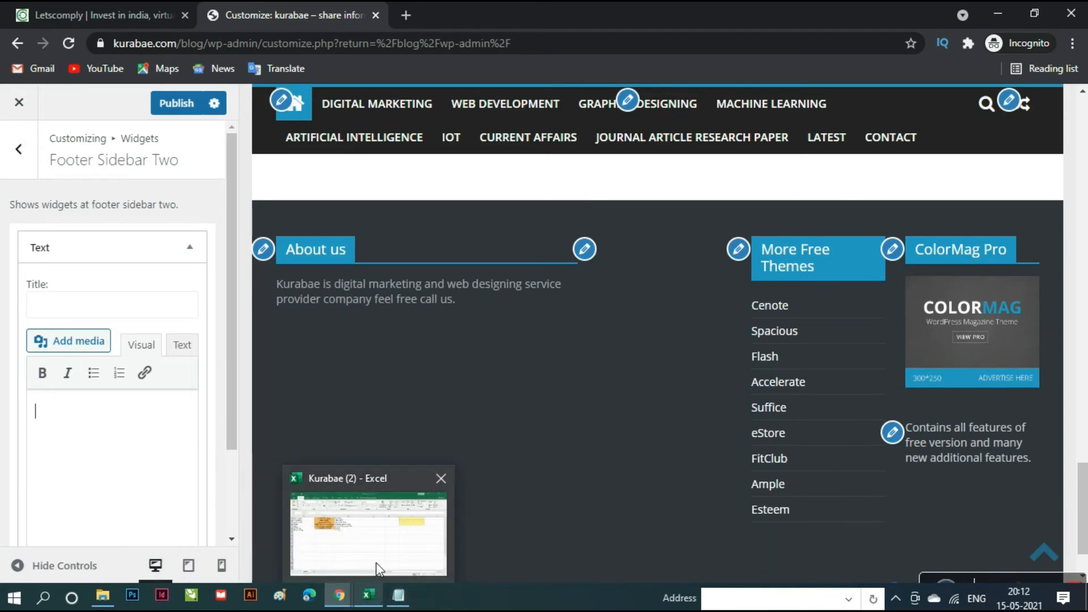
- Copy the Services list E77:E84 from Excel into Notepad, recopy it as plain text, and return to Chrome
{"action": "left_click", "coordinate": [379, 569]}
{"action": "scroll", "coordinate": [331, 428], "scroll_direction": "up", "scroll_amount": 3}
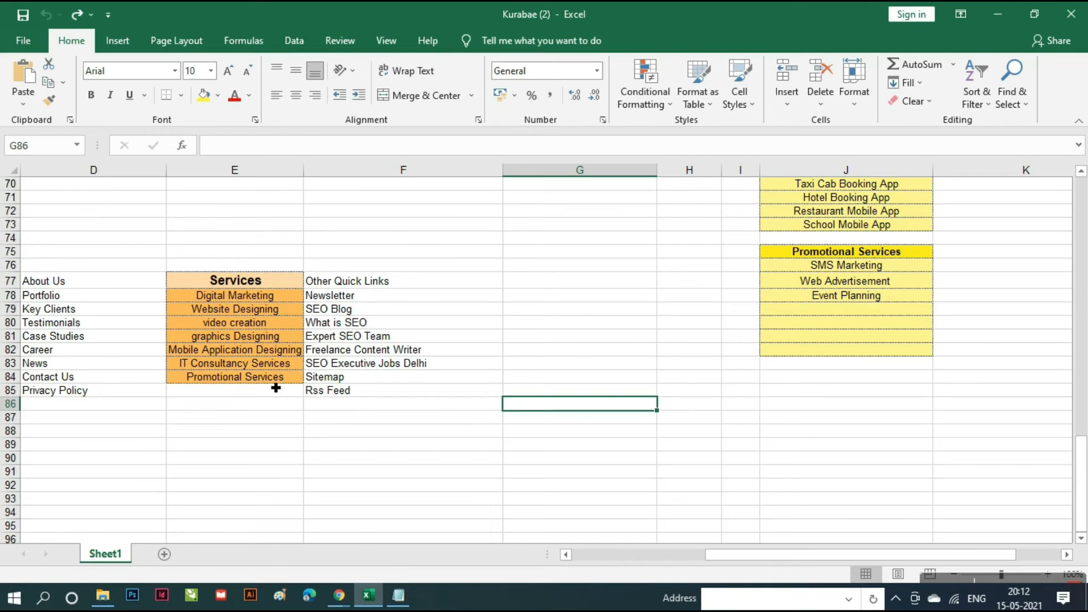
{"action": "left_click_drag", "start_coordinate": [276, 379], "coordinate": [289, 286]}
{"action": "key", "text": "ctrl+c"}
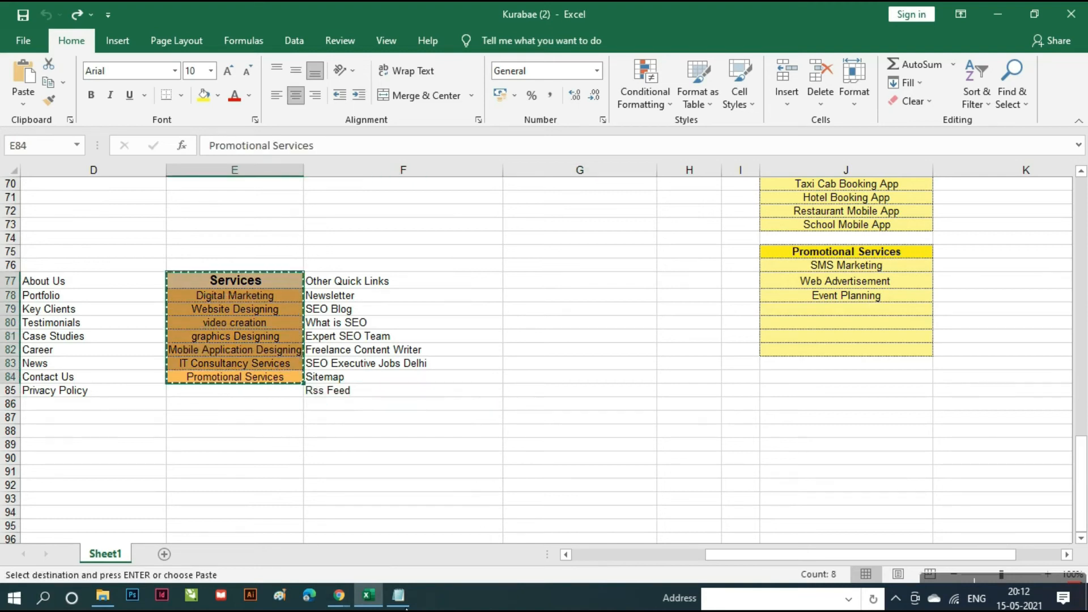
{"action": "left_click", "coordinate": [404, 600]}
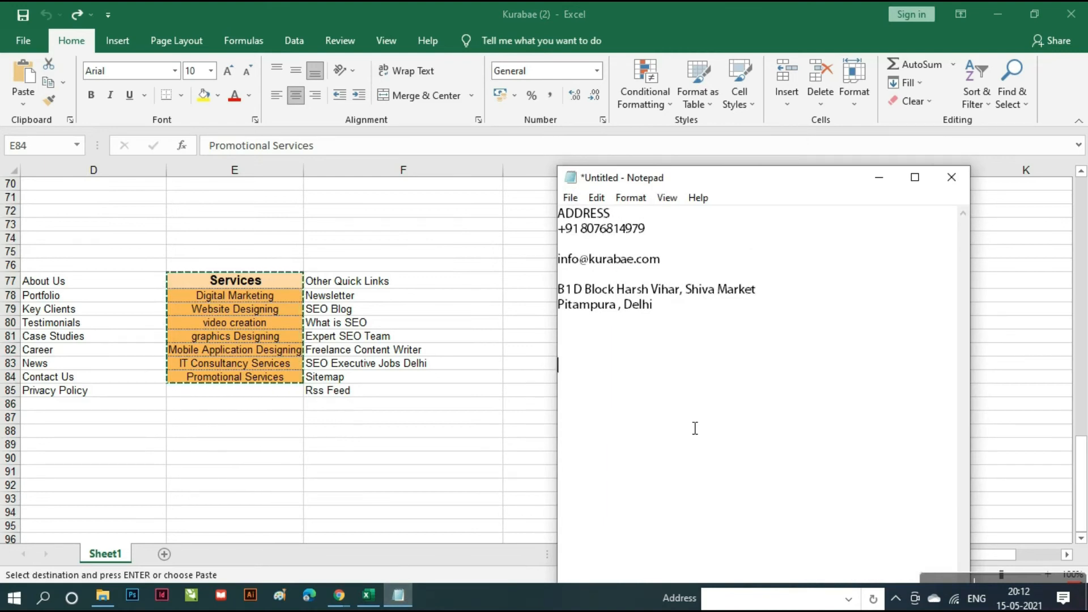
{"action": "key", "text": "ctrl+v"}
{"action": "left_click_drag", "start_coordinate": [700, 471], "coordinate": [657, 362]}
{"action": "key", "text": "ctrl+c"}
{"action": "key", "text": "alt+Tab"}
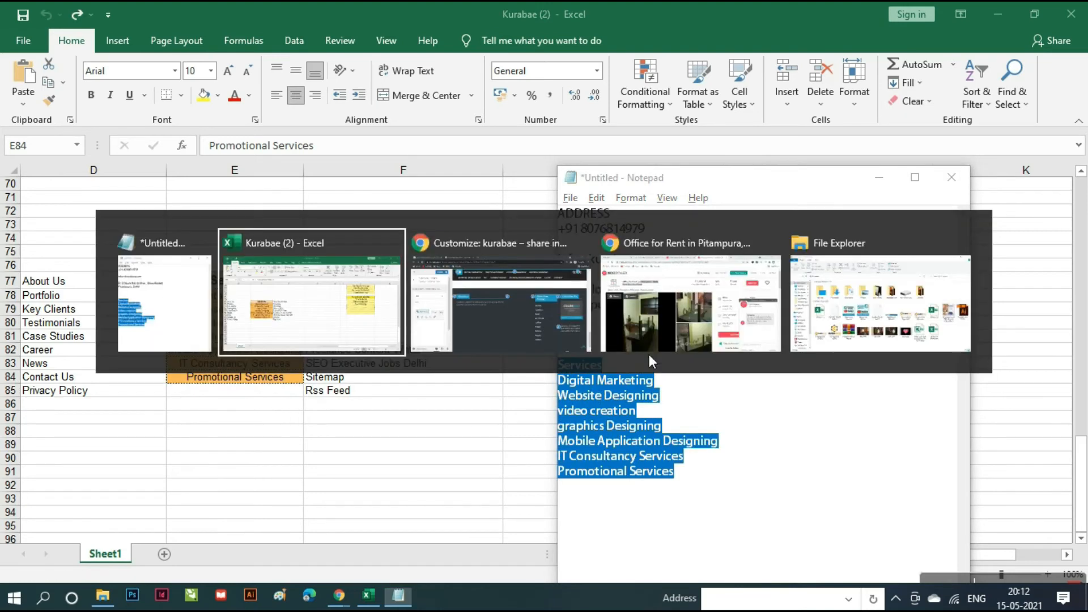
{"action": "key", "text": "alt+Tab"}
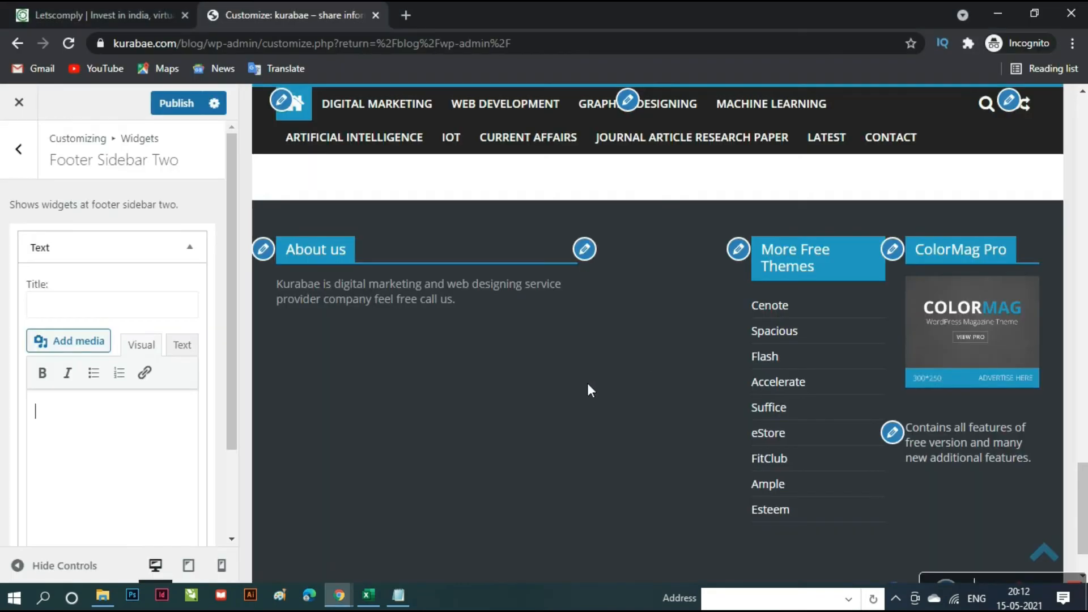
- Paste the services list into the Text widget, drop its leading 'Services' line, and title it Services
{"action": "key", "text": "ctrl+v"}
{"action": "scroll", "coordinate": [131, 506], "scroll_direction": "up", "scroll_amount": 3}
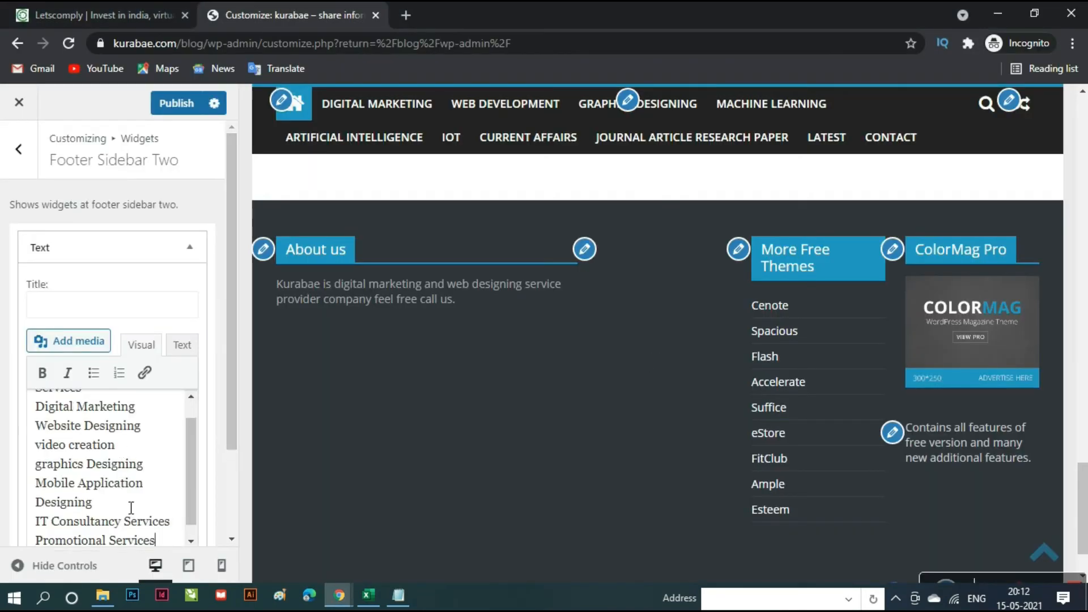
{"action": "left_click_drag", "start_coordinate": [106, 417], "coordinate": [36, 415]}
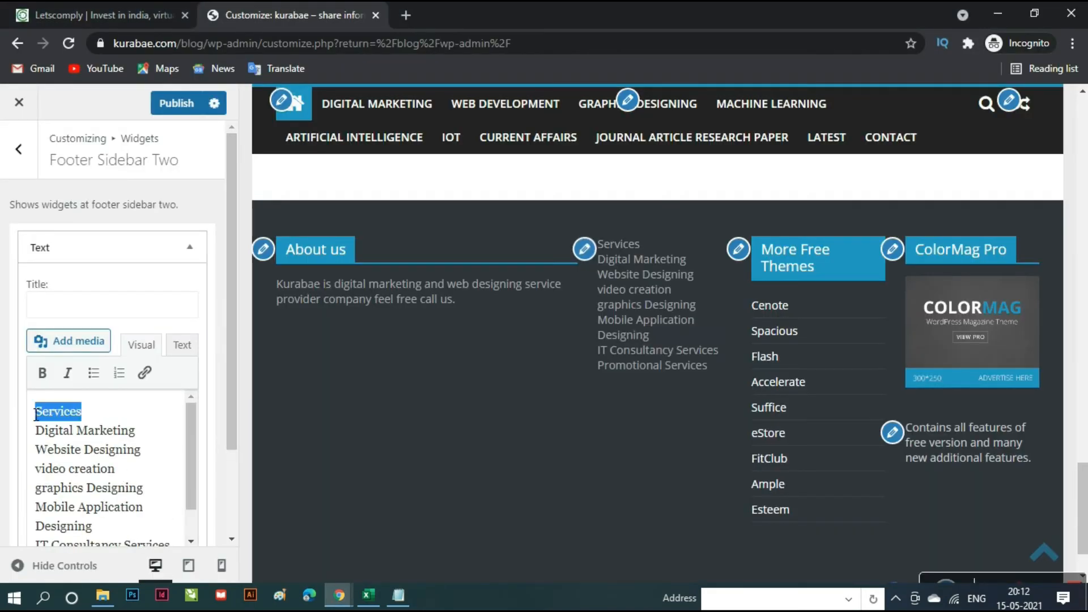
{"action": "key", "text": "BackSpace"}
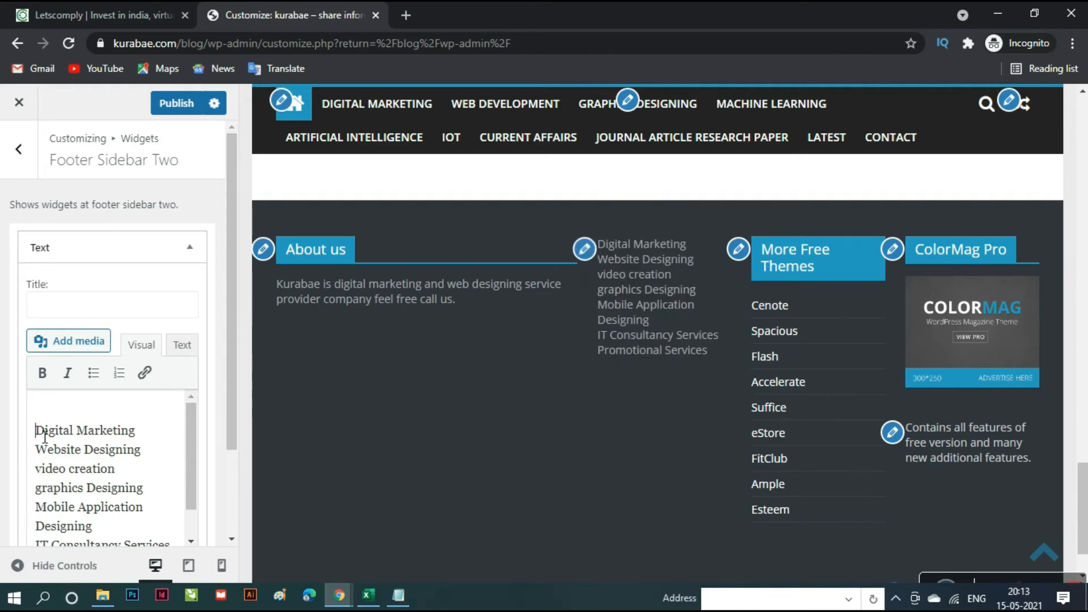
{"action": "key", "text": "Delete"}
{"action": "left_click", "coordinate": [81, 312]}
{"action": "type", "text": "Services"}
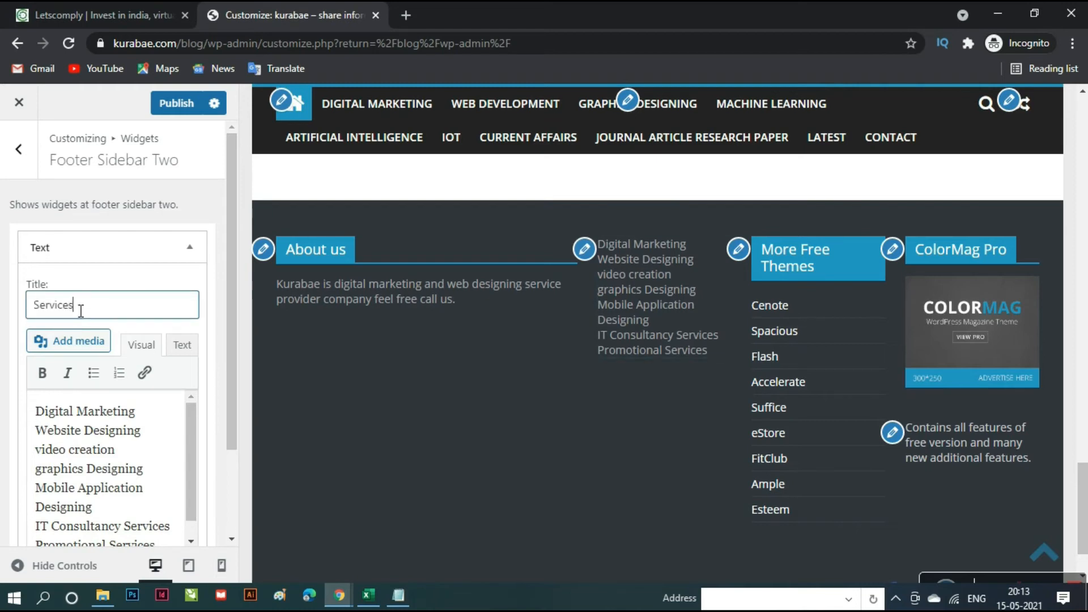
{"action": "triple_click", "coordinate": [97, 420]}
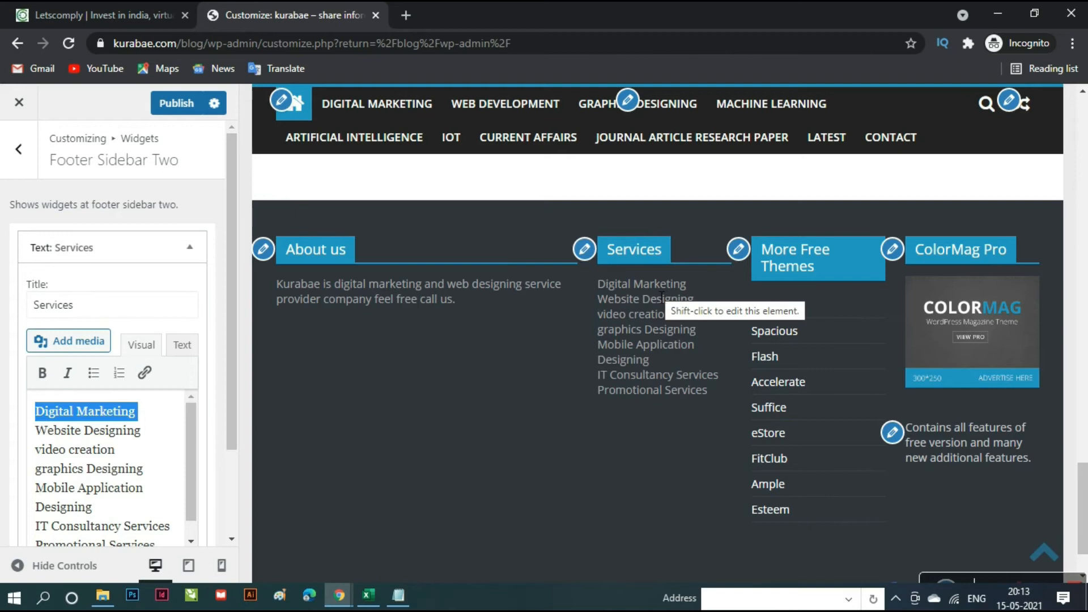
{"action": "triple_click", "coordinate": [97, 420]}
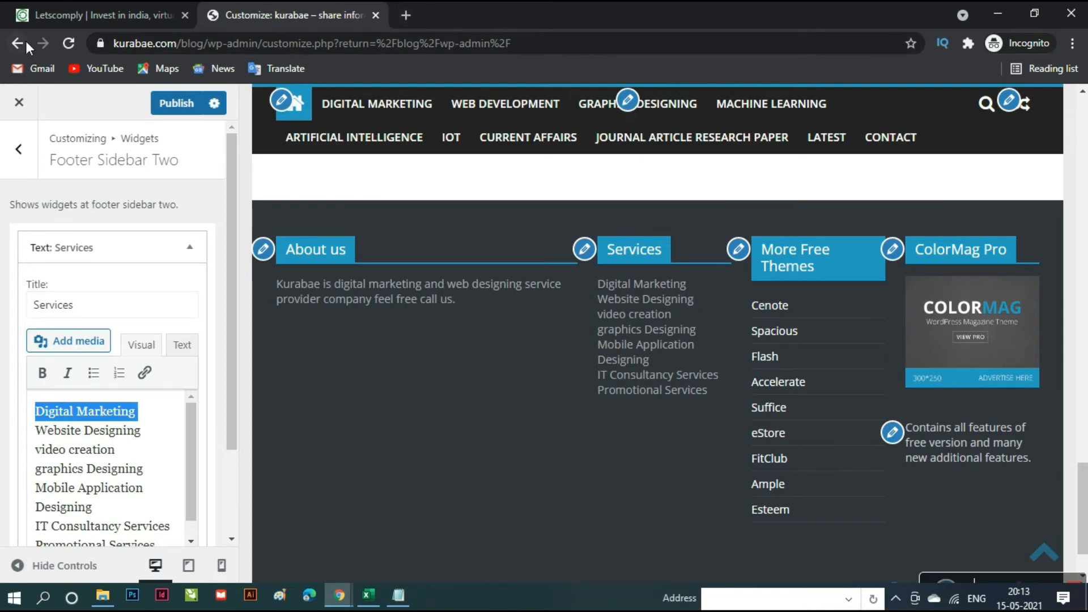
- Open trijuris.com's Private Company Registration page, copy its URL, and return to the kurabae customizer
{"action": "left_click", "coordinate": [405, 11]}
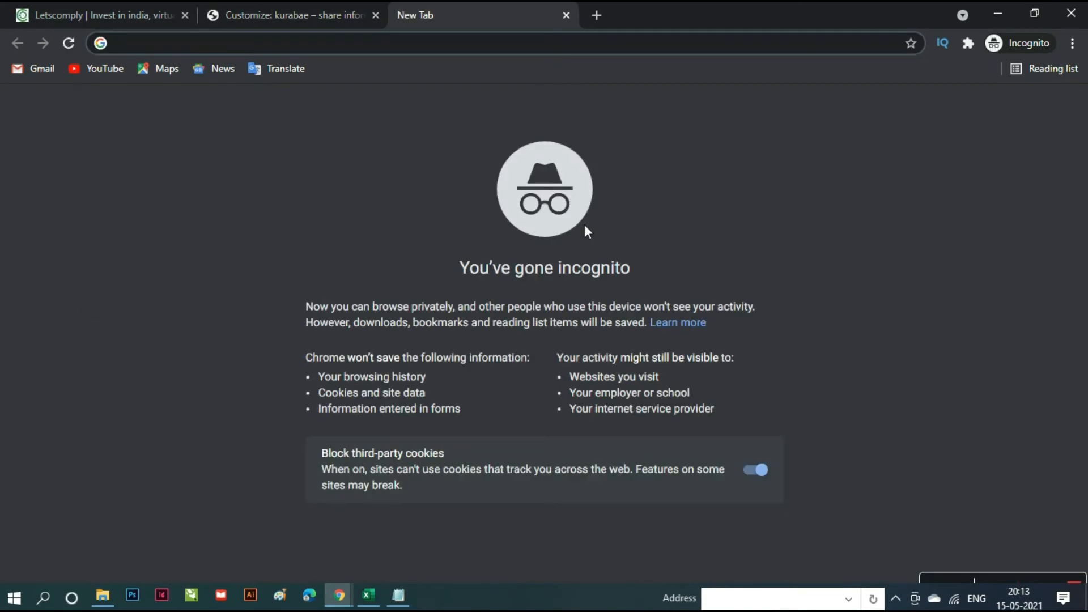
{"action": "type", "text": "t"}
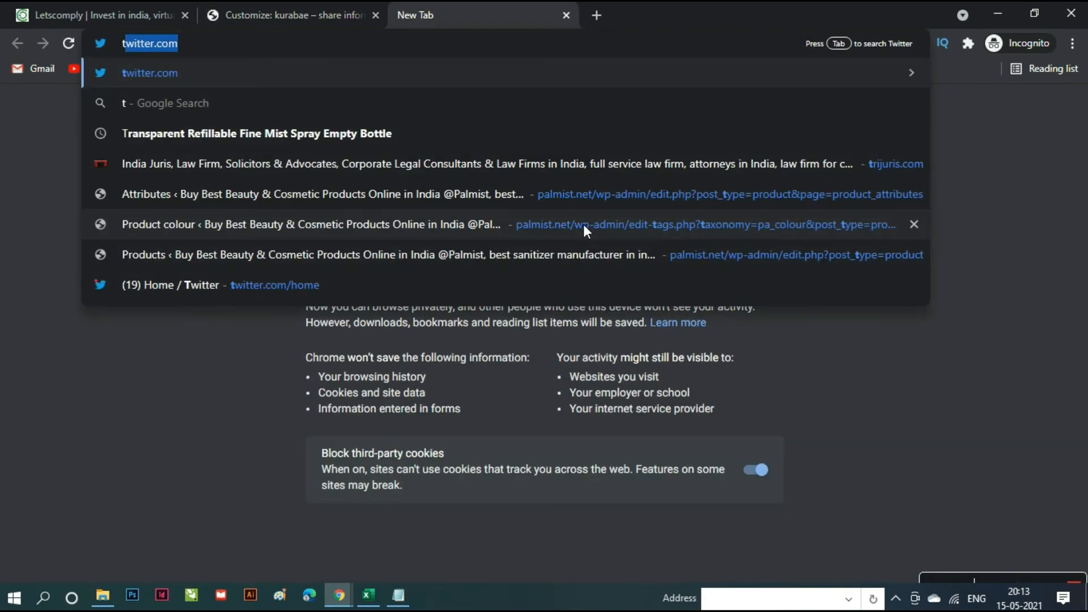
{"action": "type", "text": "r"}
{"action": "key", "text": "Return"}
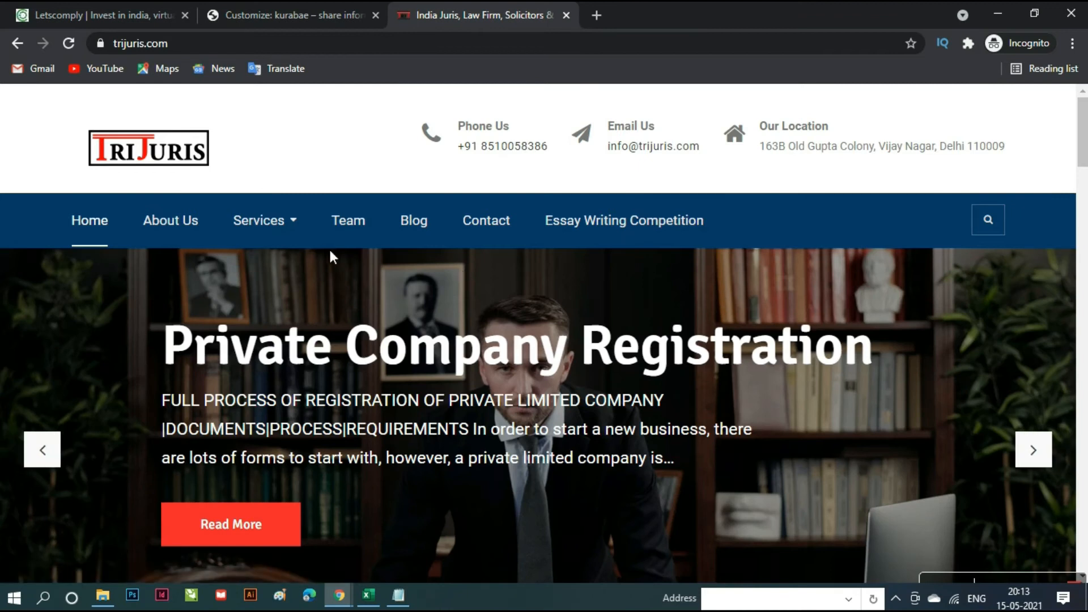
{"action": "mouse_move", "coordinate": [295, 224]}
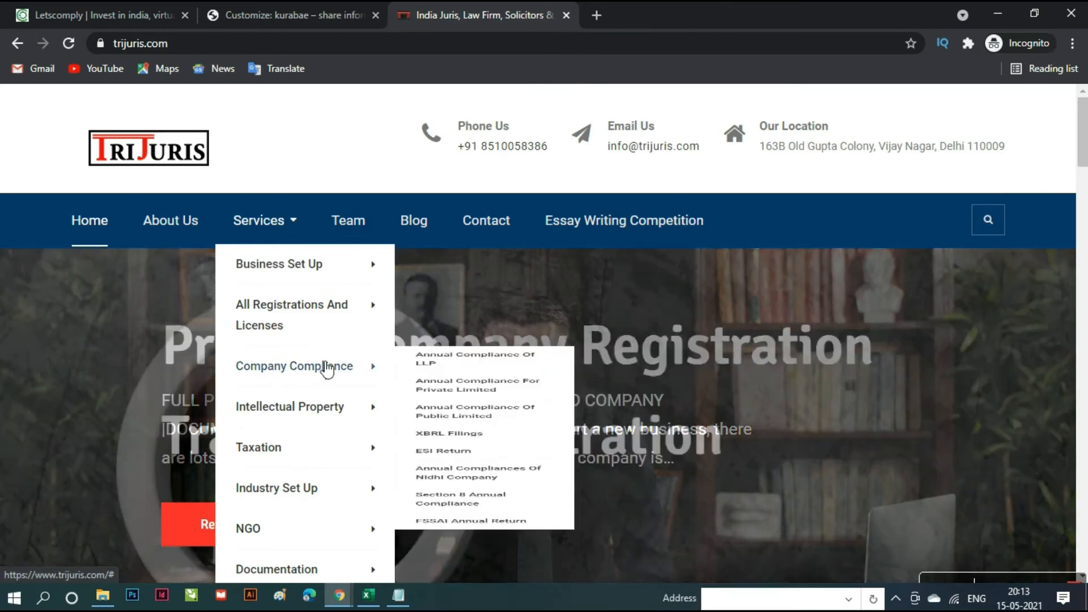
{"action": "mouse_move", "coordinate": [305, 277]}
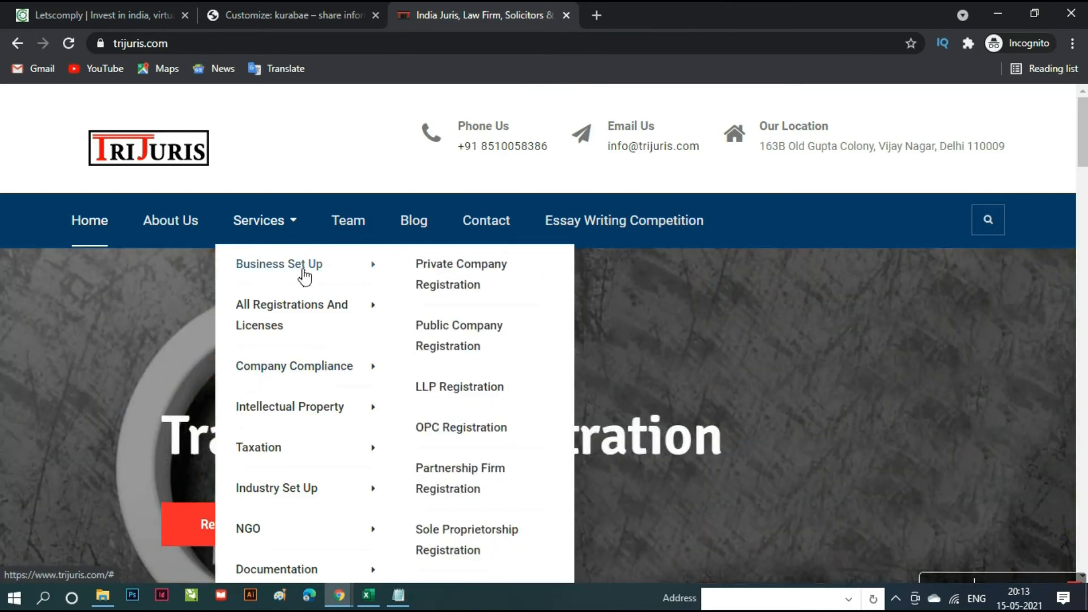
{"action": "left_click", "coordinate": [487, 276]}
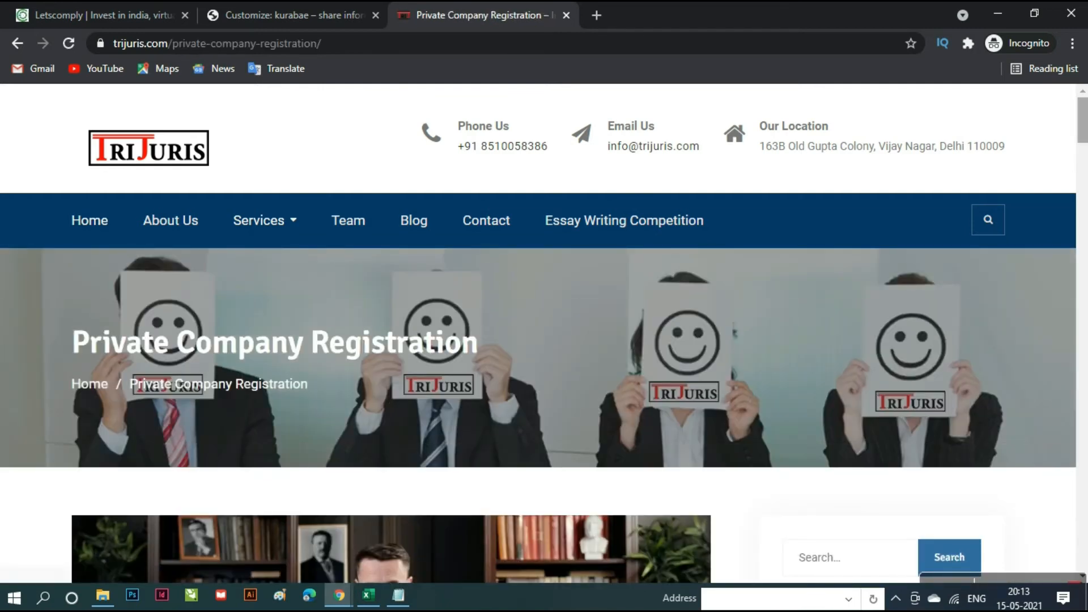
{"action": "left_click", "coordinate": [376, 50]}
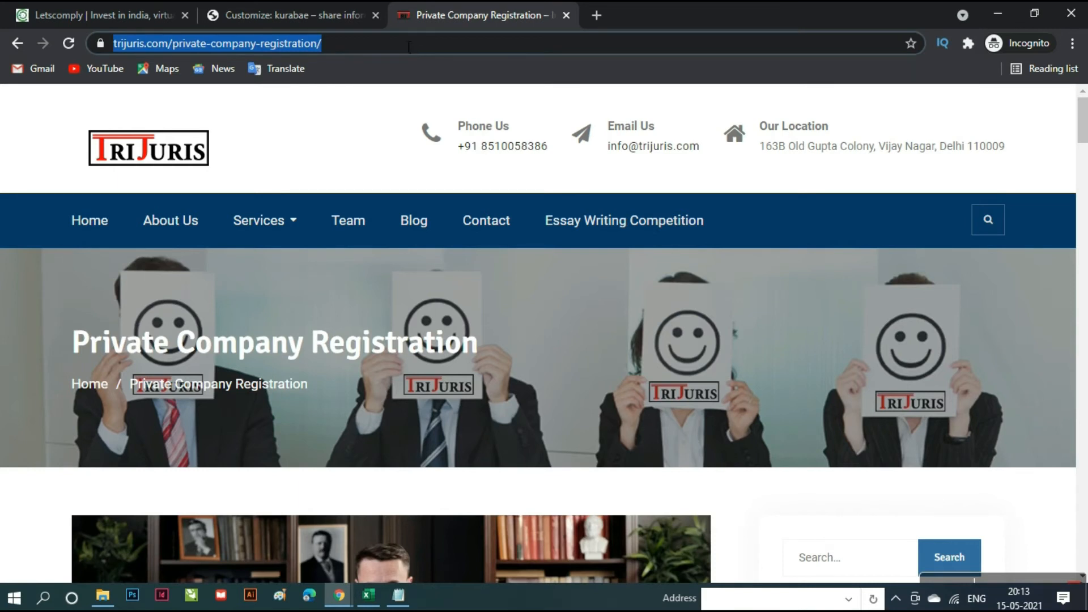
{"action": "left_click", "coordinate": [301, 15]}
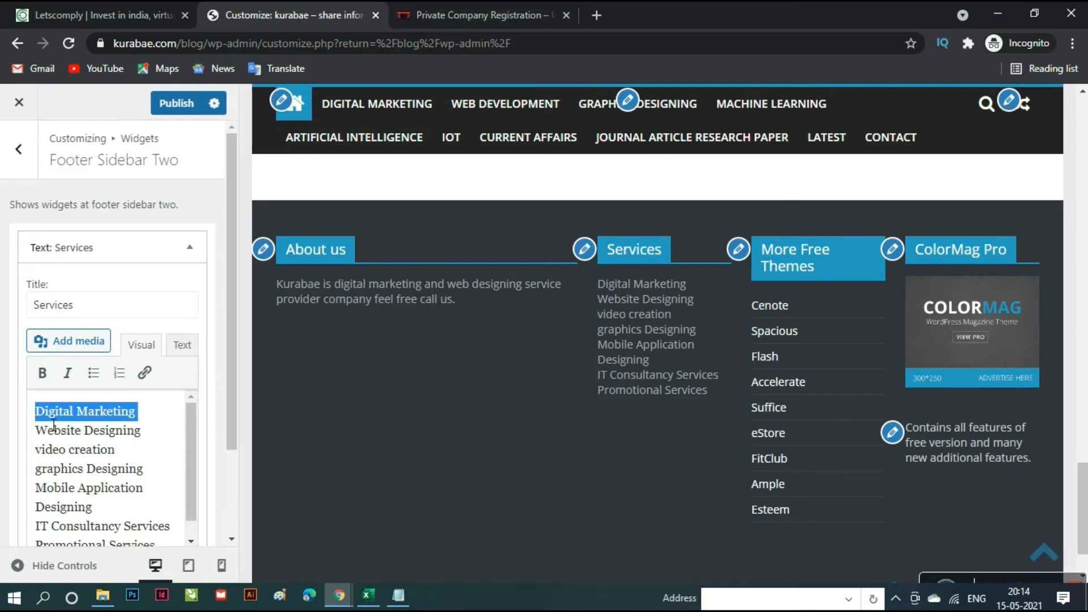
- Link Digital Marketing to the pasted trijuris private-company-registration URL, publish, and select the blog URL
{"action": "left_click", "coordinate": [146, 375]}
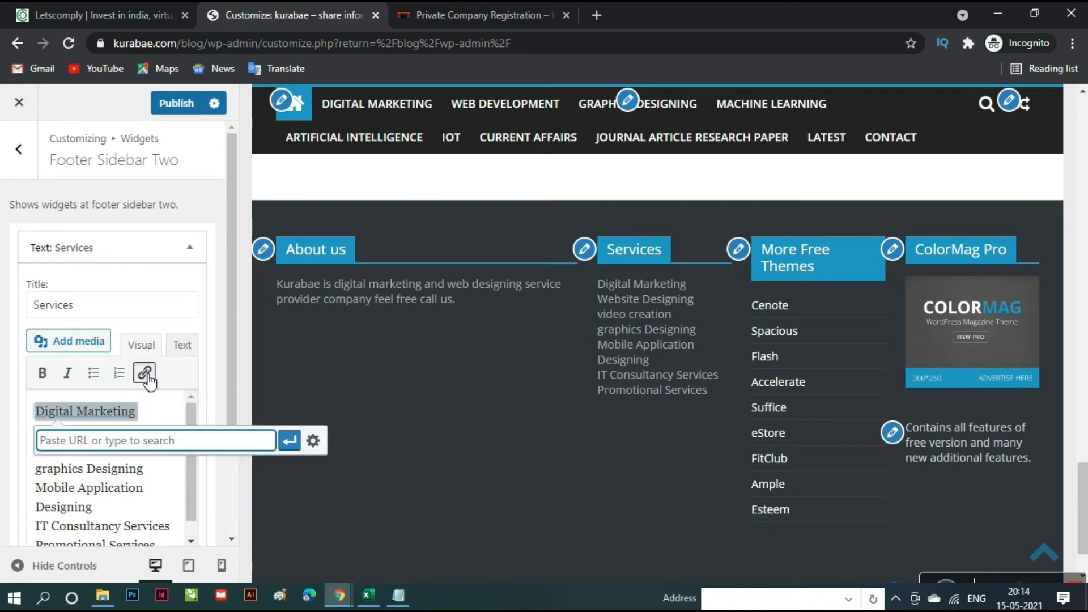
{"action": "key", "text": "ctrl+v"}
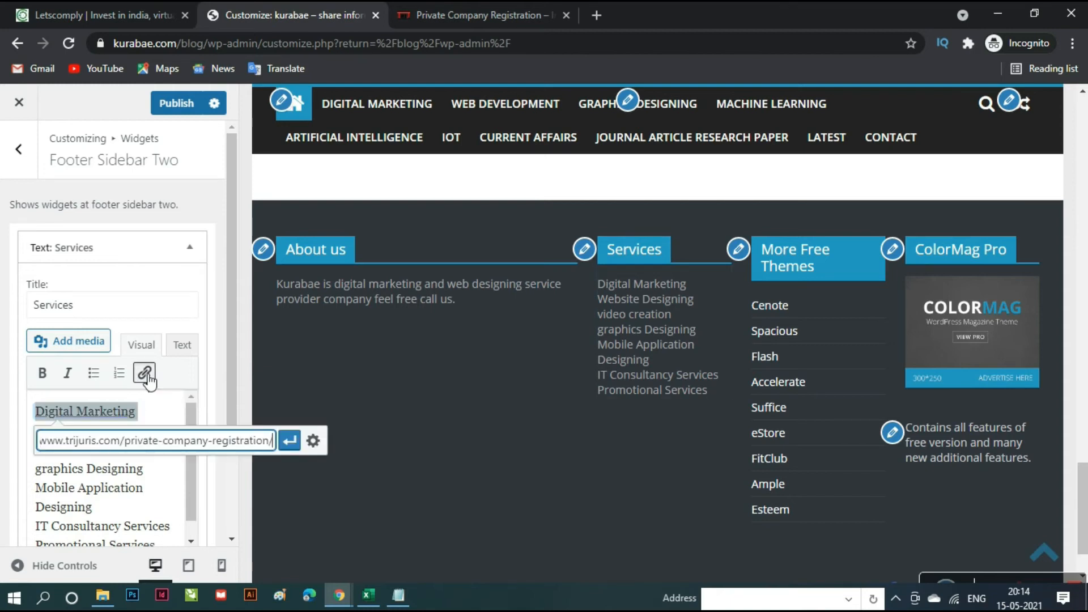
{"action": "left_click", "coordinate": [291, 443]}
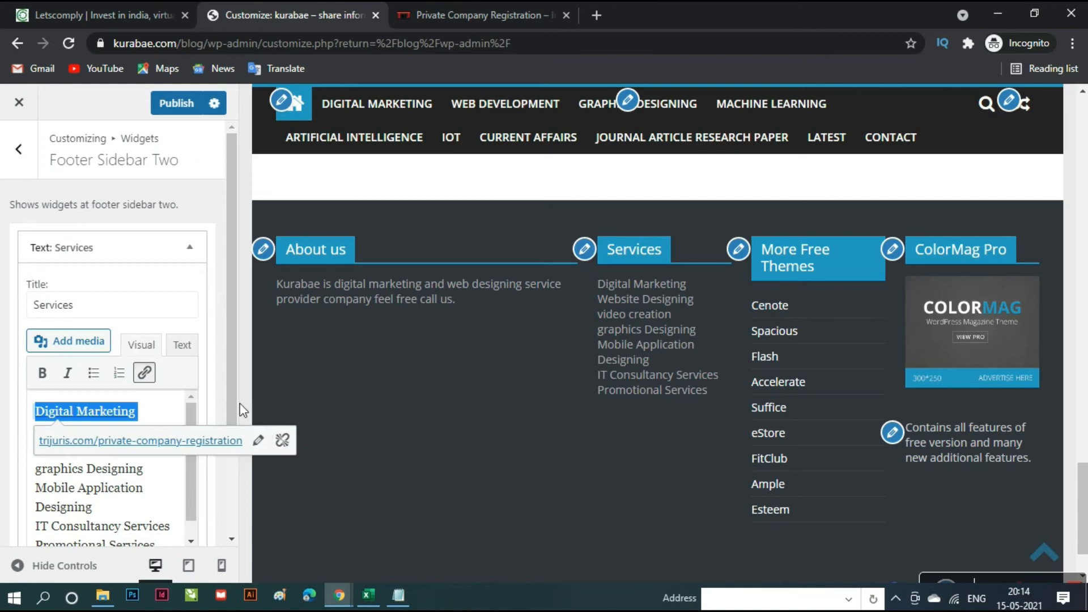
{"action": "left_click", "coordinate": [178, 106]}
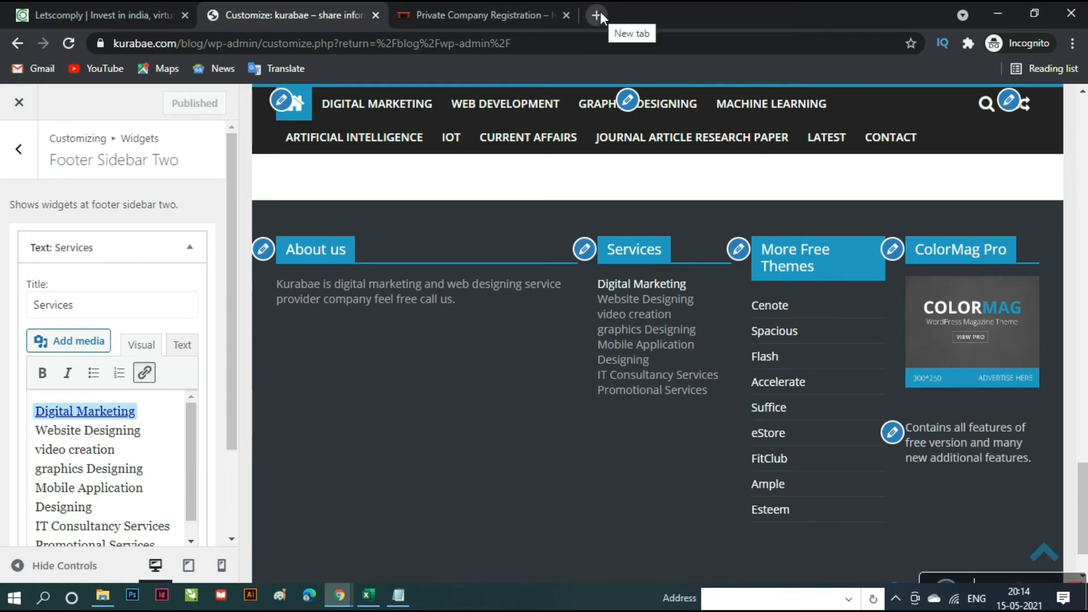
{"action": "left_click_drag", "start_coordinate": [205, 46], "coordinate": [76, 41]}
- Load the copied kurabae blog URL in a new tab and click the footer's Digital Marketing link
{"action": "key", "text": "ctrl+c"}
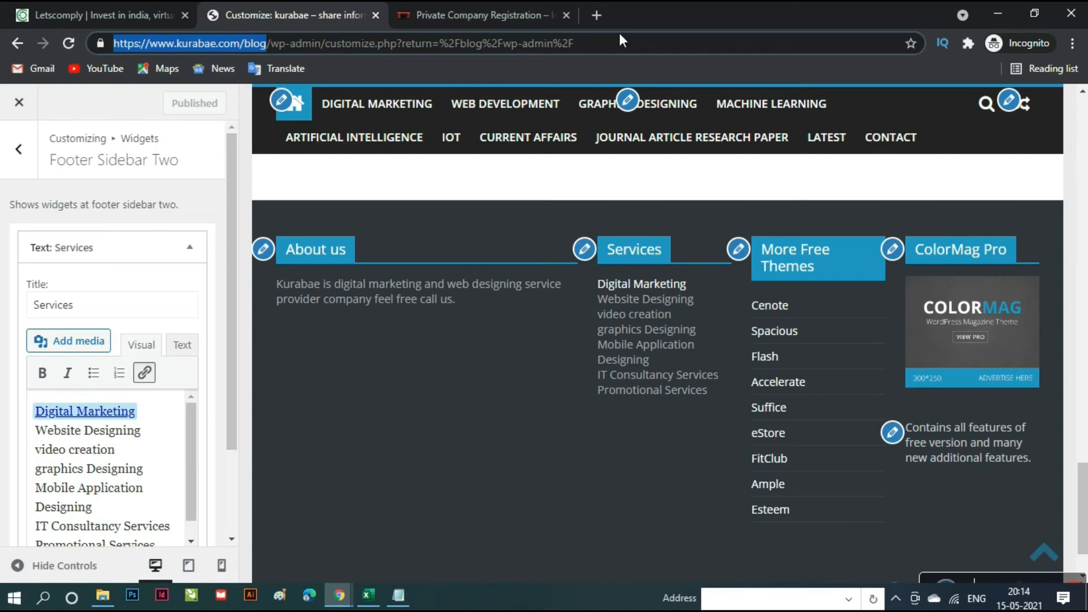
{"action": "left_click", "coordinate": [597, 15]}
{"action": "key", "text": "ctrl+v"}
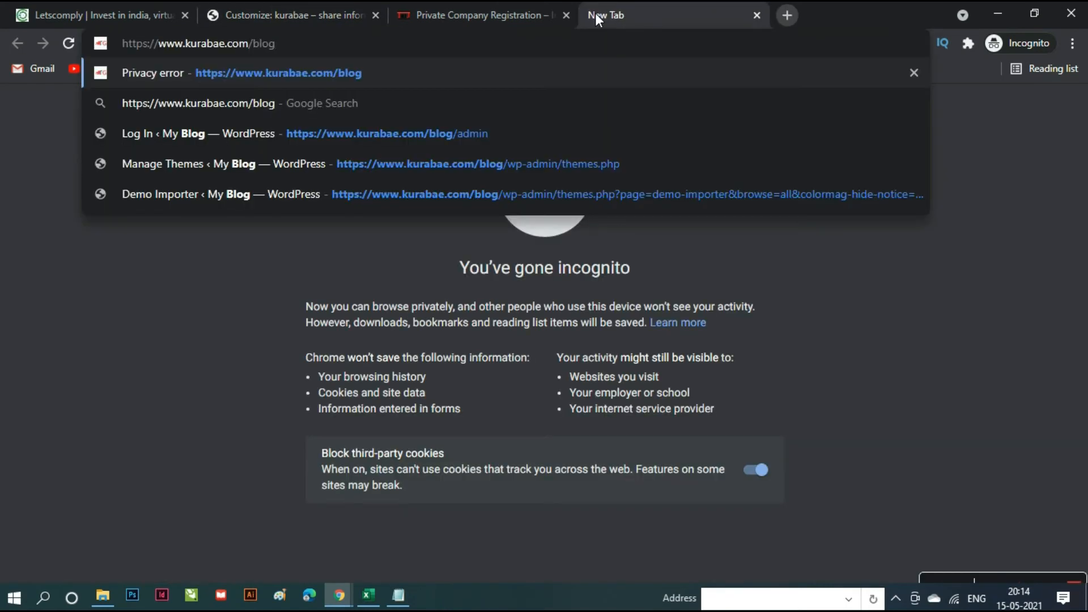
{"action": "key", "text": "Return"}
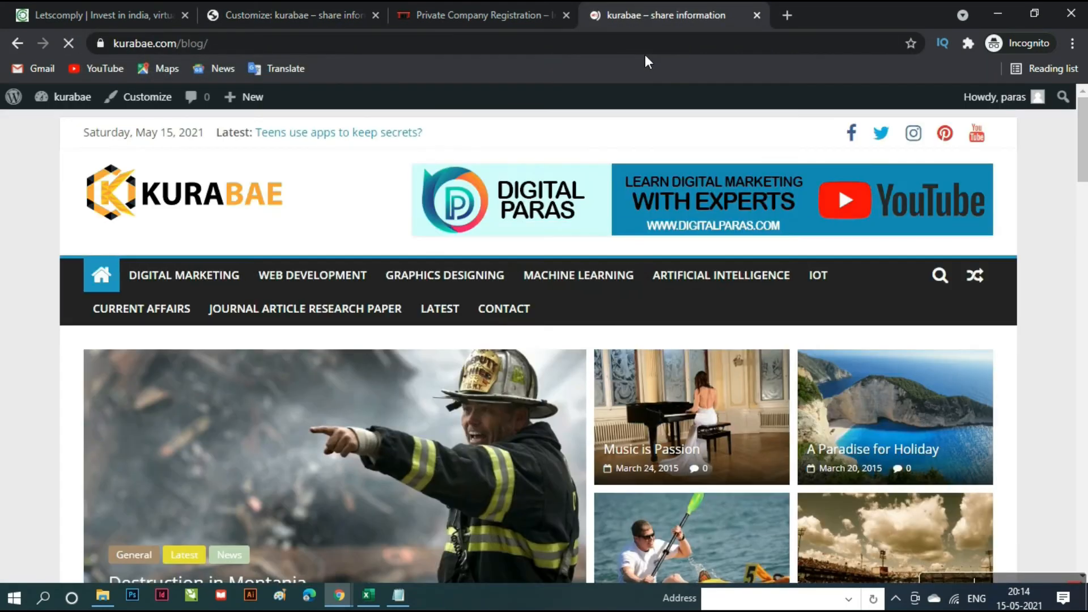
{"action": "scroll", "coordinate": [573, 437], "scroll_direction": "down", "scroll_amount": 15}
{"action": "scroll", "coordinate": [571, 436], "scroll_direction": "down", "scroll_amount": 10}
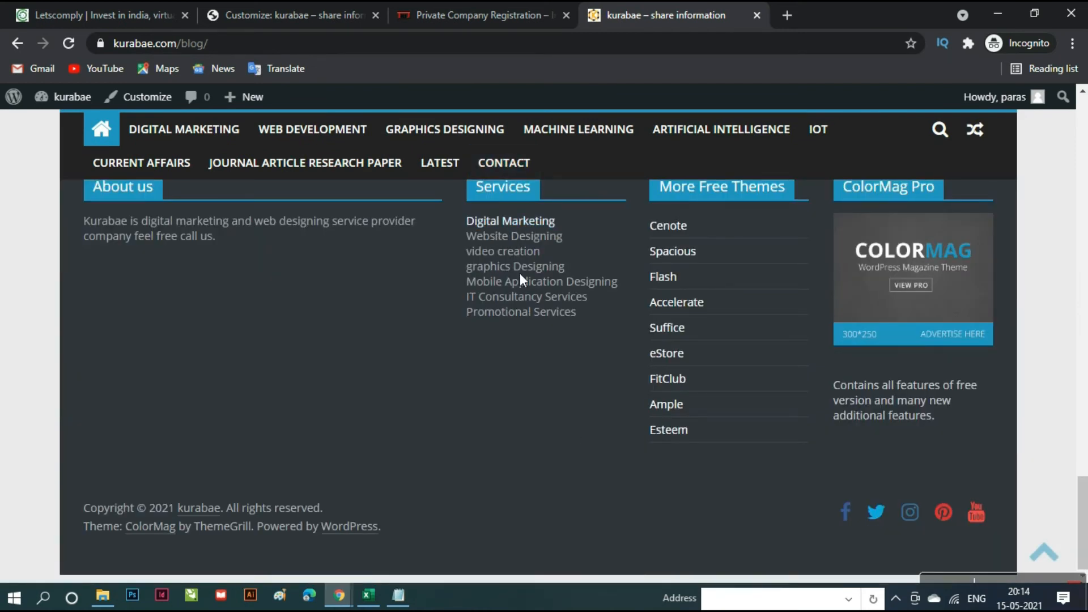
{"action": "left_click", "coordinate": [520, 227]}
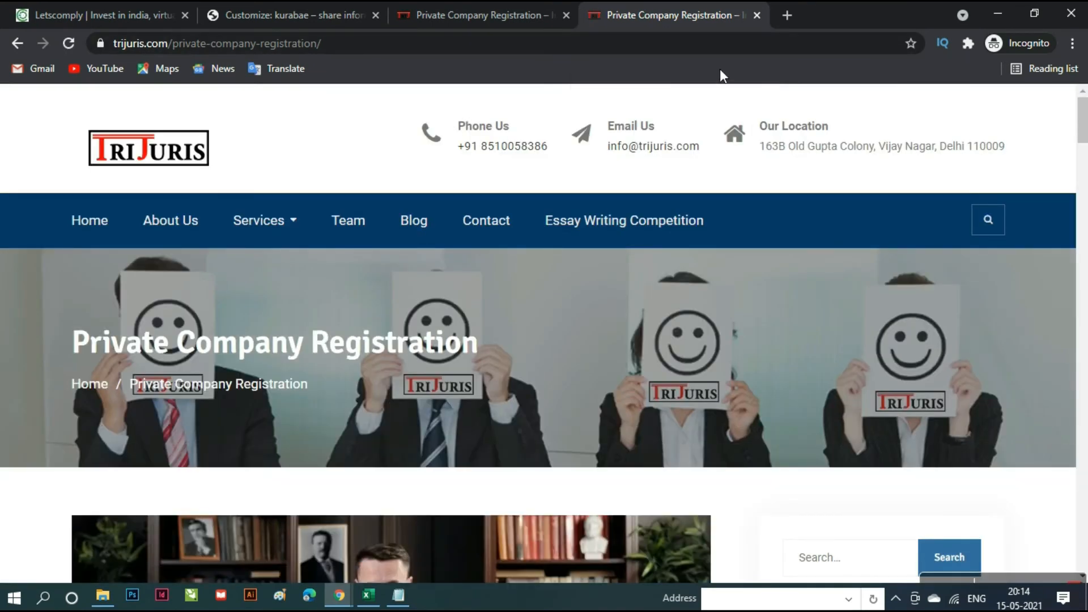
- Compare the trijuris page addresses across tabs, then return to the kurabae customizer
{"action": "left_click_drag", "start_coordinate": [177, 51], "coordinate": [347, 54]}
{"action": "left_click", "coordinate": [491, 15]}
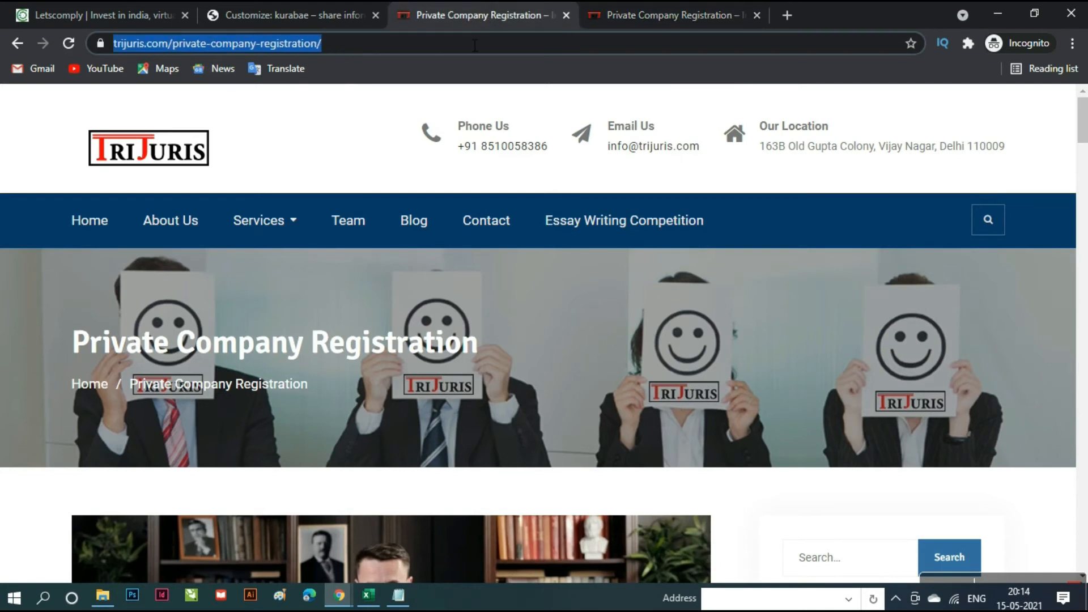
{"action": "left_click", "coordinate": [321, 10]}
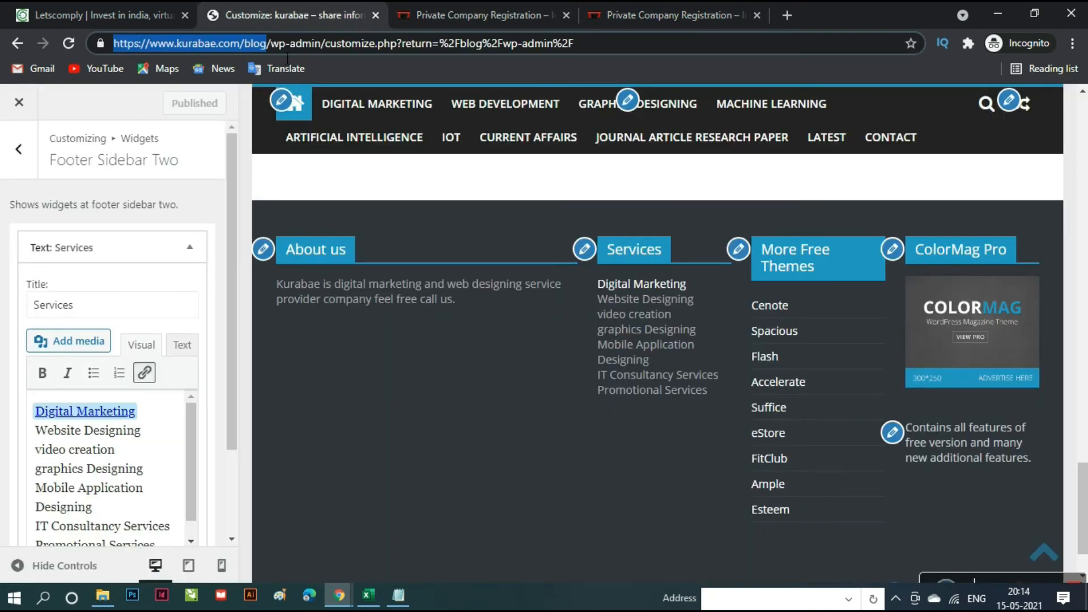
{"action": "left_click", "coordinate": [247, 50]}
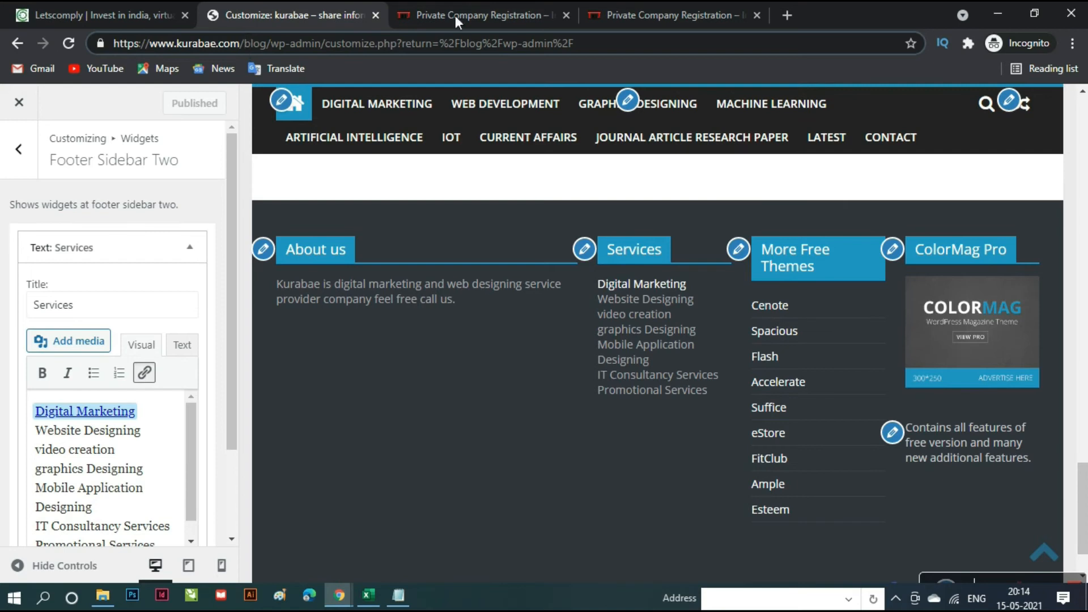
{"action": "left_click", "coordinate": [688, 7]}
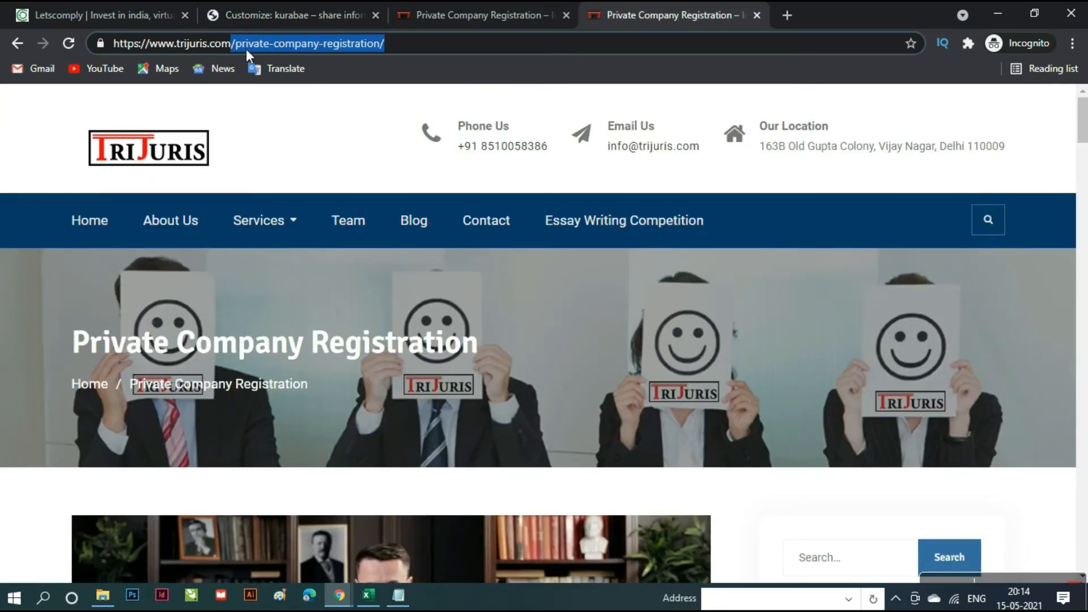
{"action": "left_click", "coordinate": [337, 26]}
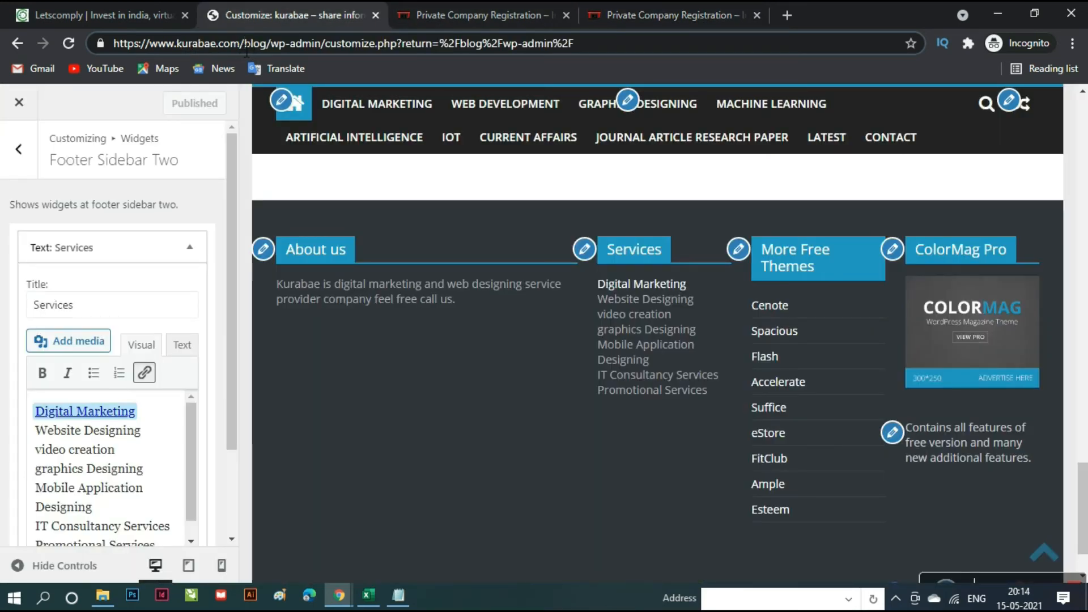
{"action": "left_click_drag", "start_coordinate": [242, 50], "coordinate": [149, 53]}
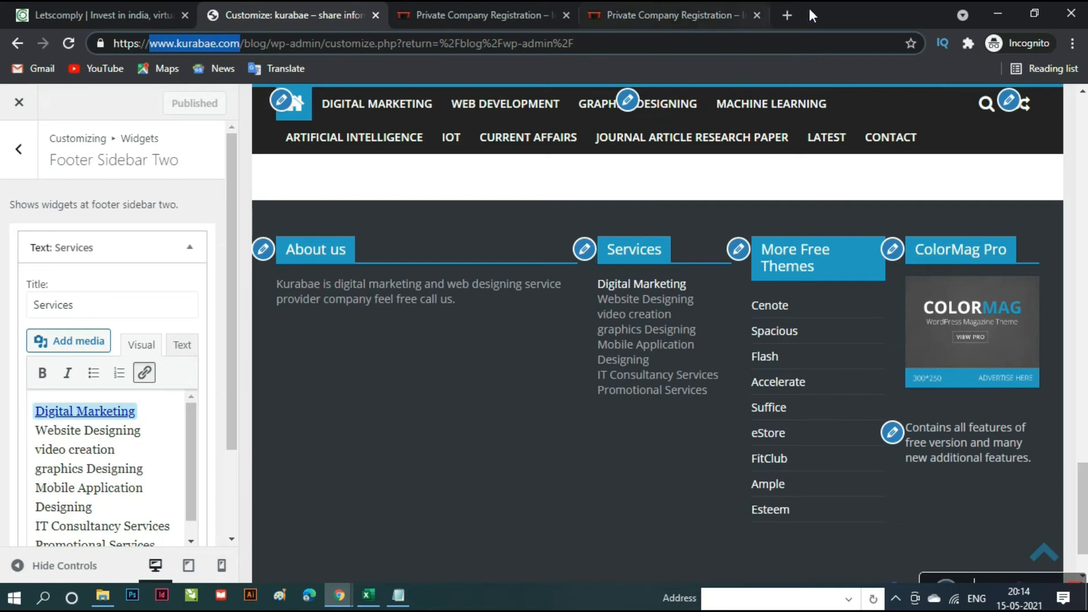
{"action": "left_click", "coordinate": [786, 15]}
{"action": "key", "text": "ctrl+v"}
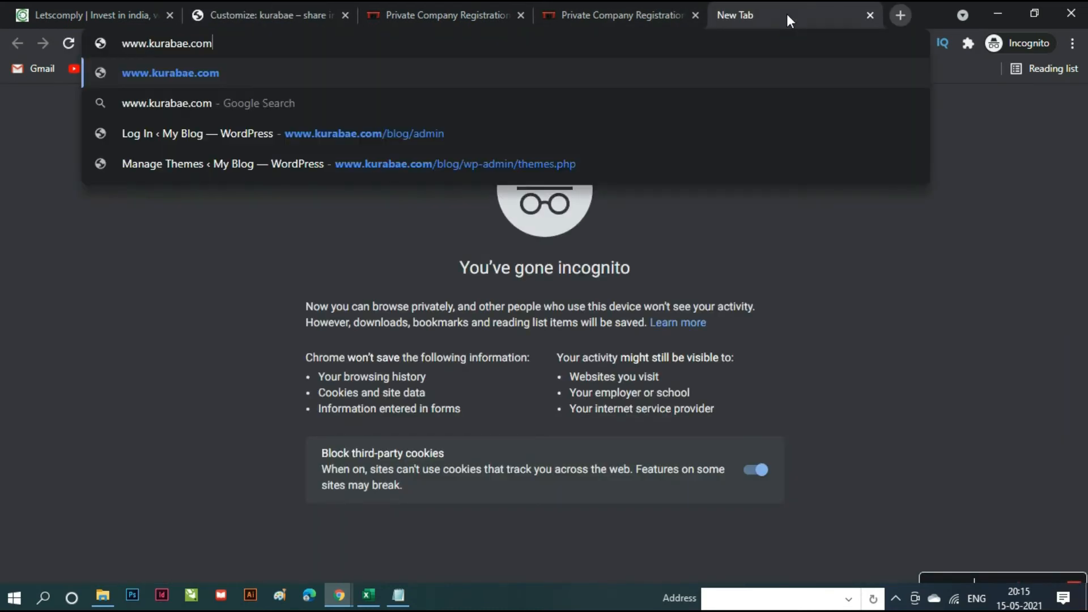
{"action": "key", "text": "Return"}
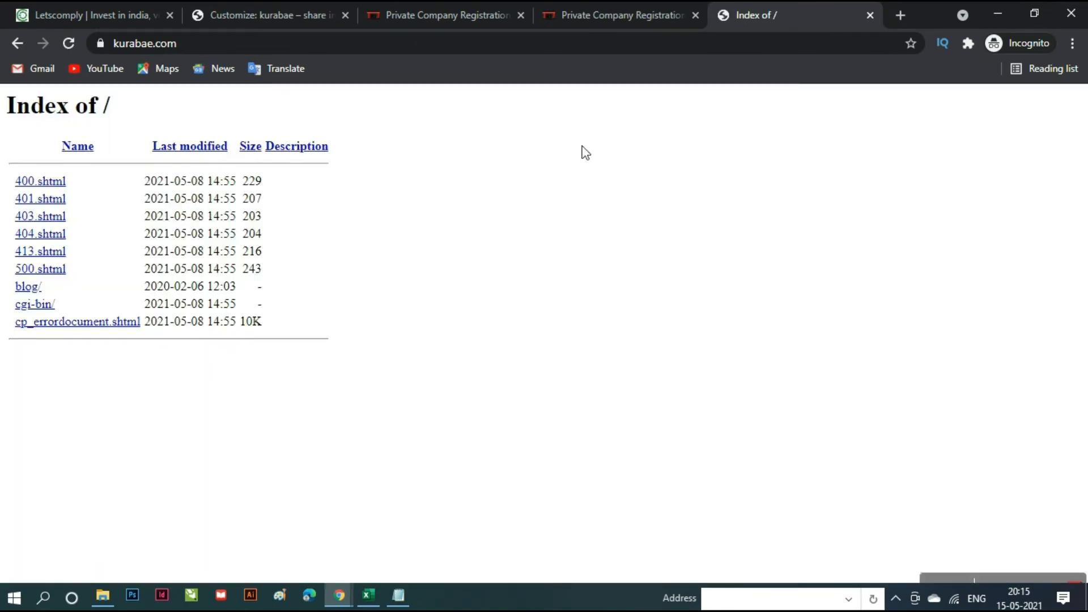
{"action": "left_click", "coordinate": [870, 15]}
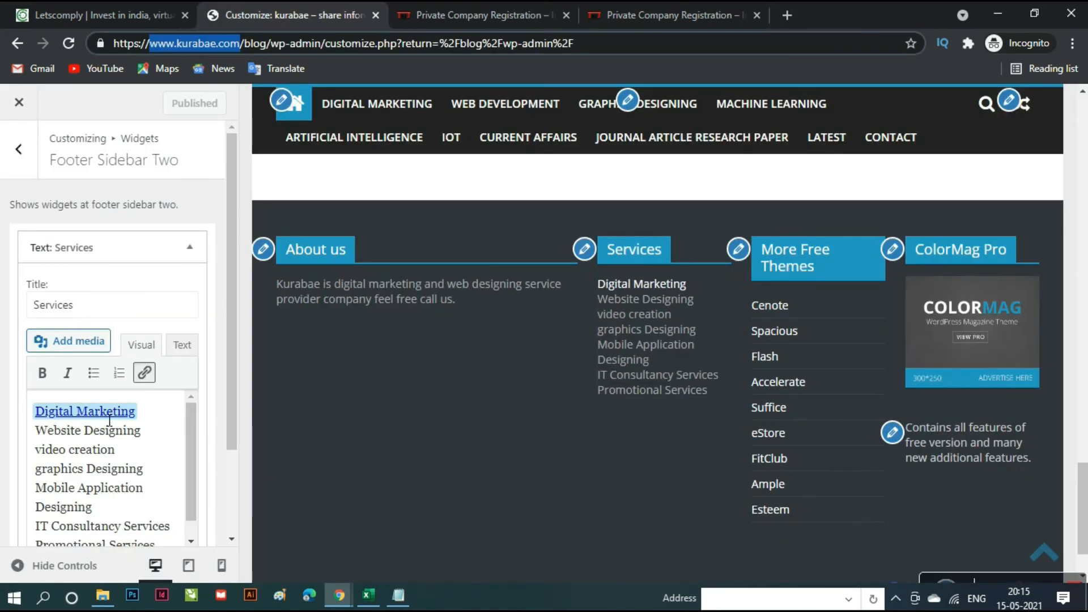
- Remove the trijuris link from the Digital Marketing item in the Services widget
{"action": "left_click", "coordinate": [144, 373]}
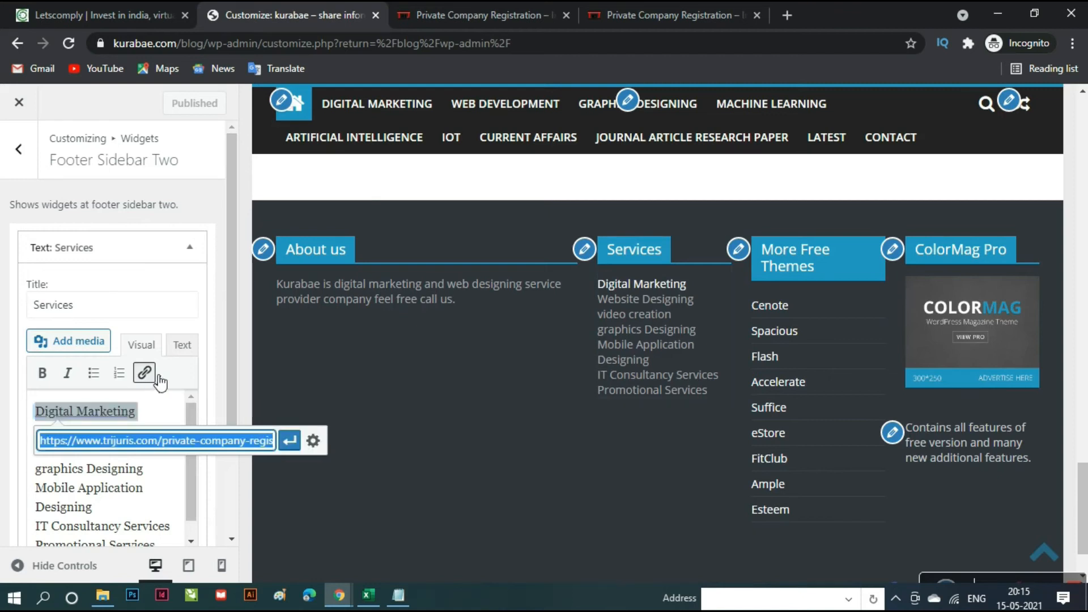
{"action": "left_click", "coordinate": [155, 420]}
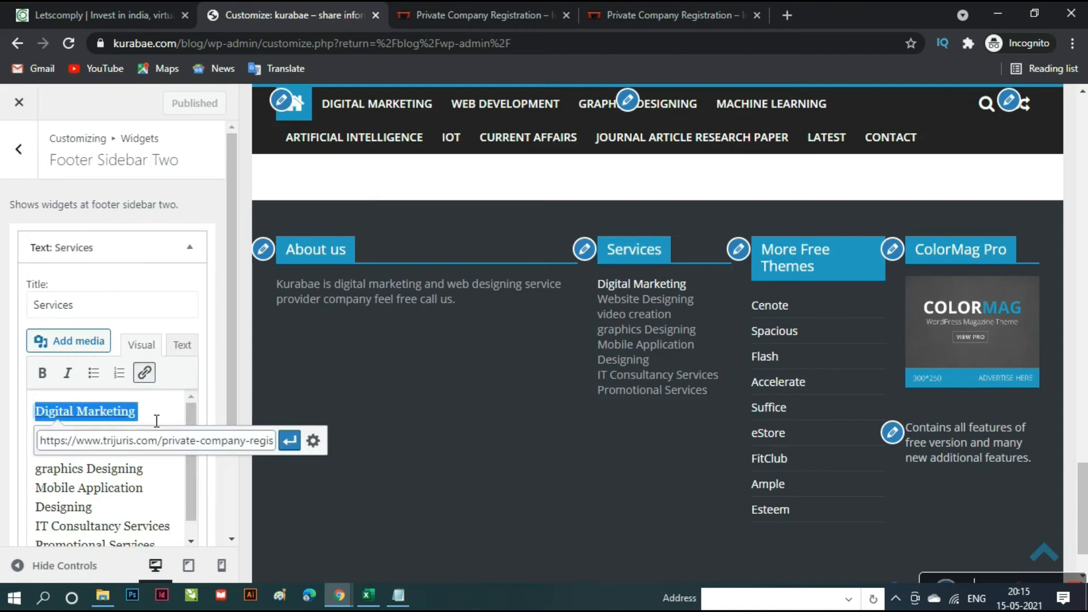
{"action": "left_click", "coordinate": [146, 381]}
{"action": "double_click", "coordinate": [116, 420]}
{"action": "left_click", "coordinate": [116, 420]}
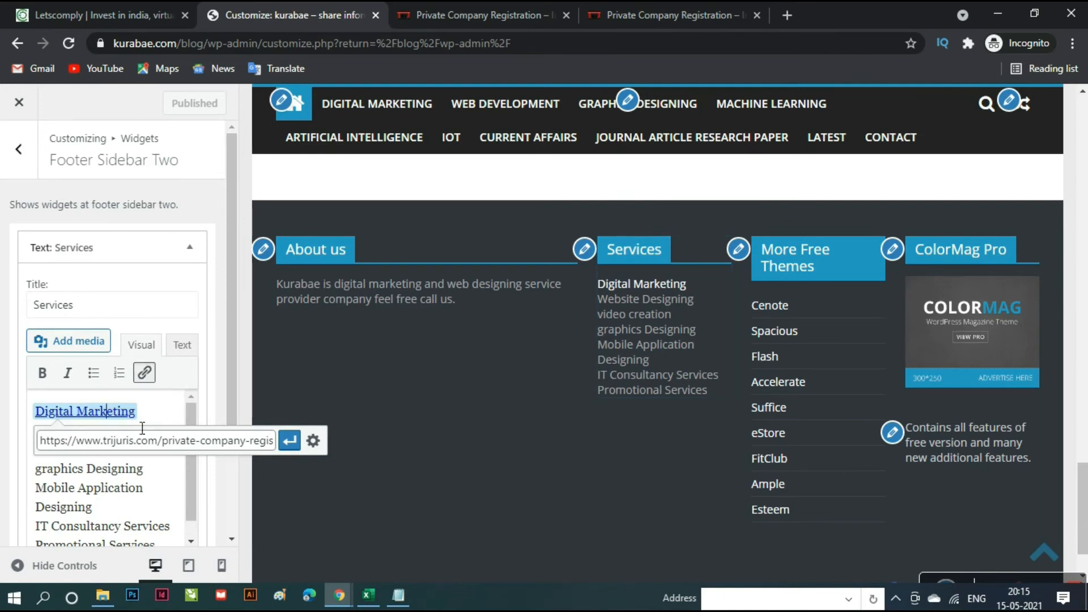
{"action": "left_click", "coordinate": [290, 441]}
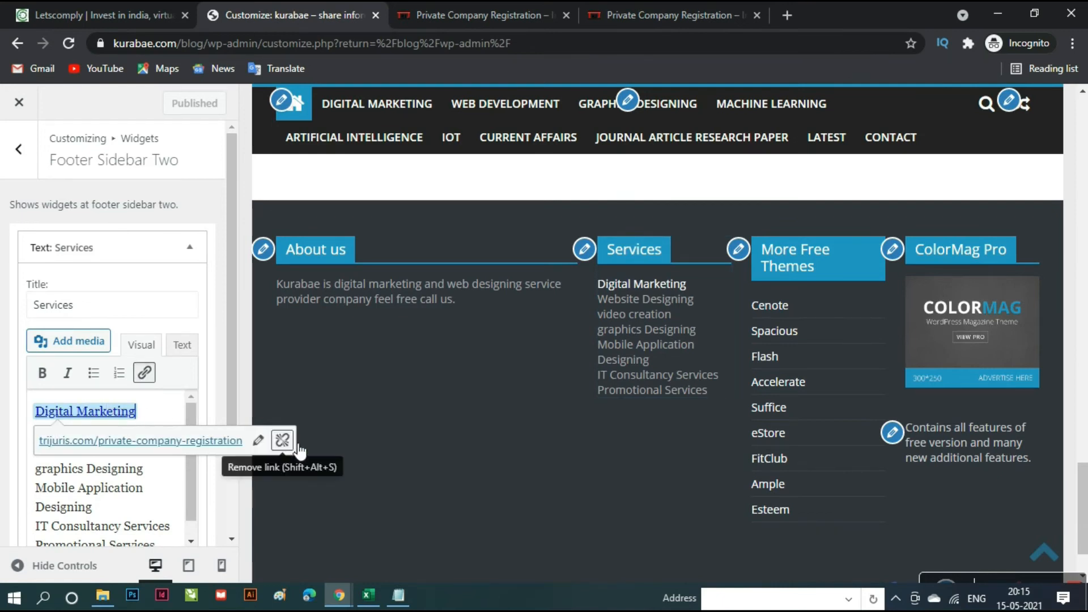
{"action": "left_click", "coordinate": [285, 438]}
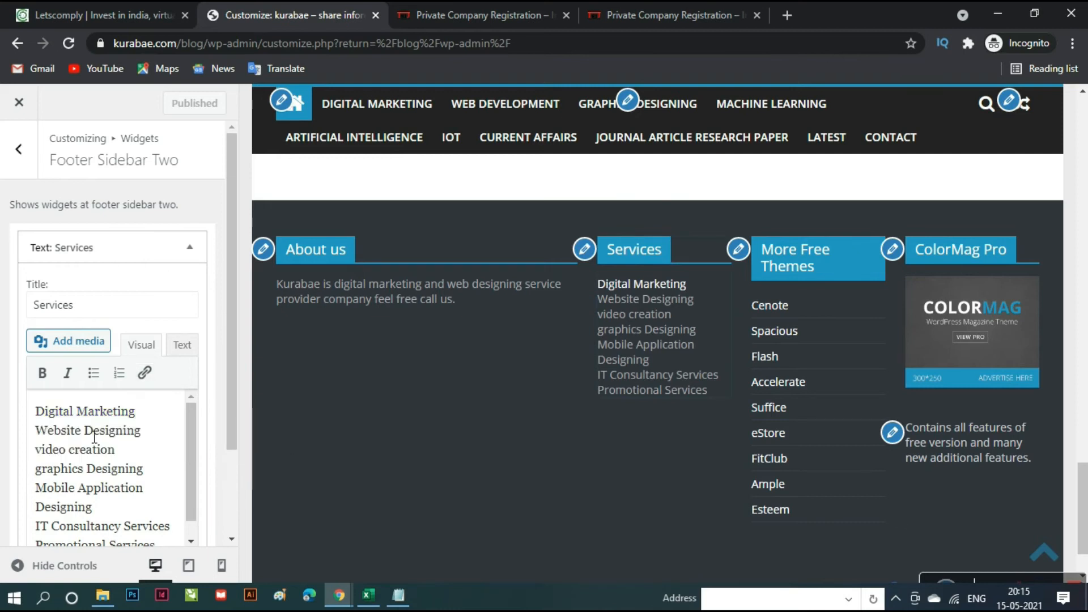
- Publish the link removal and open the footer's More Free Themes widget for editing
{"action": "scroll", "coordinate": [175, 413], "scroll_direction": "down", "scroll_amount": 1}
{"action": "scroll", "coordinate": [176, 413], "scroll_direction": "up", "scroll_amount": 1}
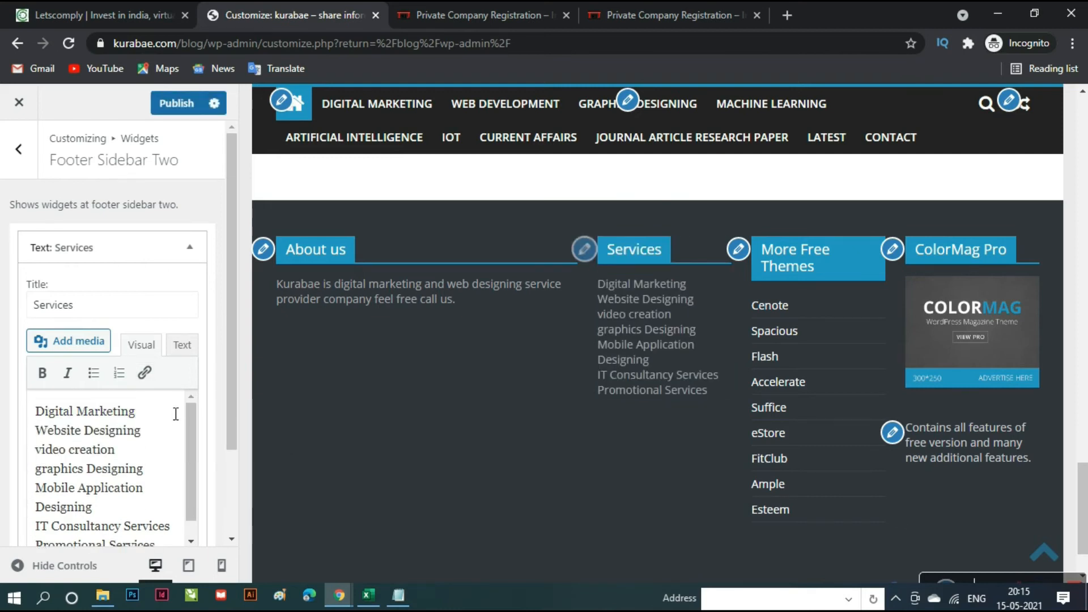
{"action": "left_click", "coordinate": [177, 103]}
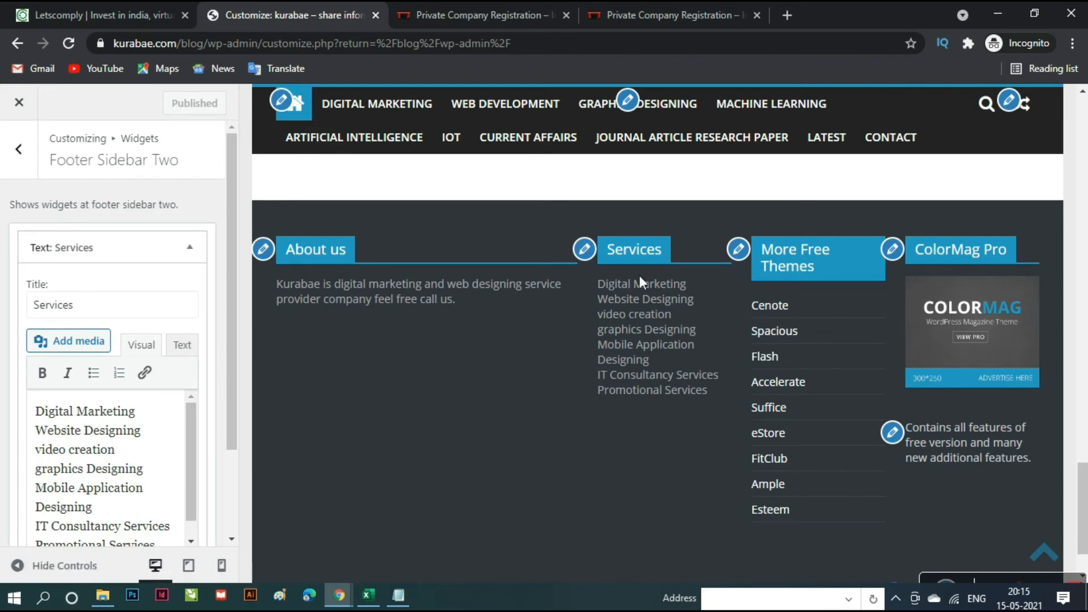
{"action": "left_click", "coordinate": [738, 250]}
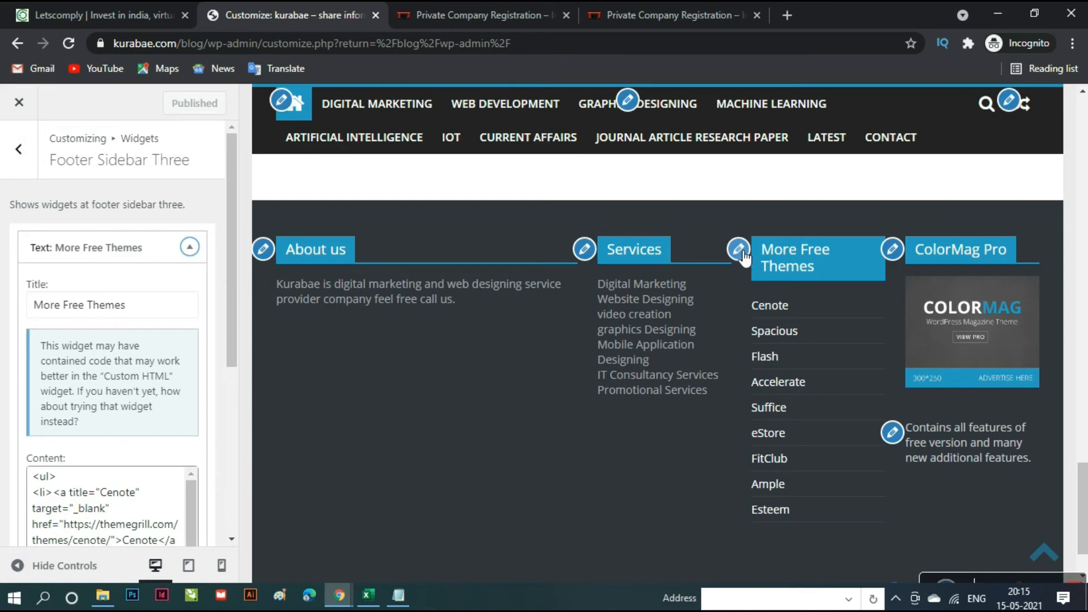
{"action": "left_click", "coordinate": [369, 598]}
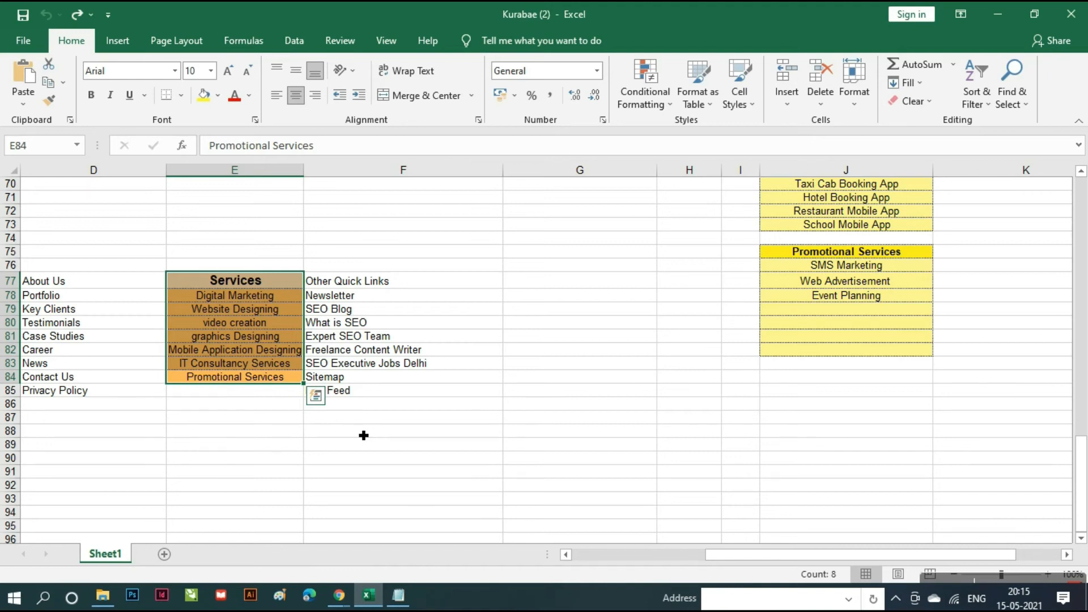
- Copy cells D78:D85, the Portfolio to Privacy Policy list, in Excel
{"action": "left_click_drag", "start_coordinate": [109, 397], "coordinate": [93, 304]}
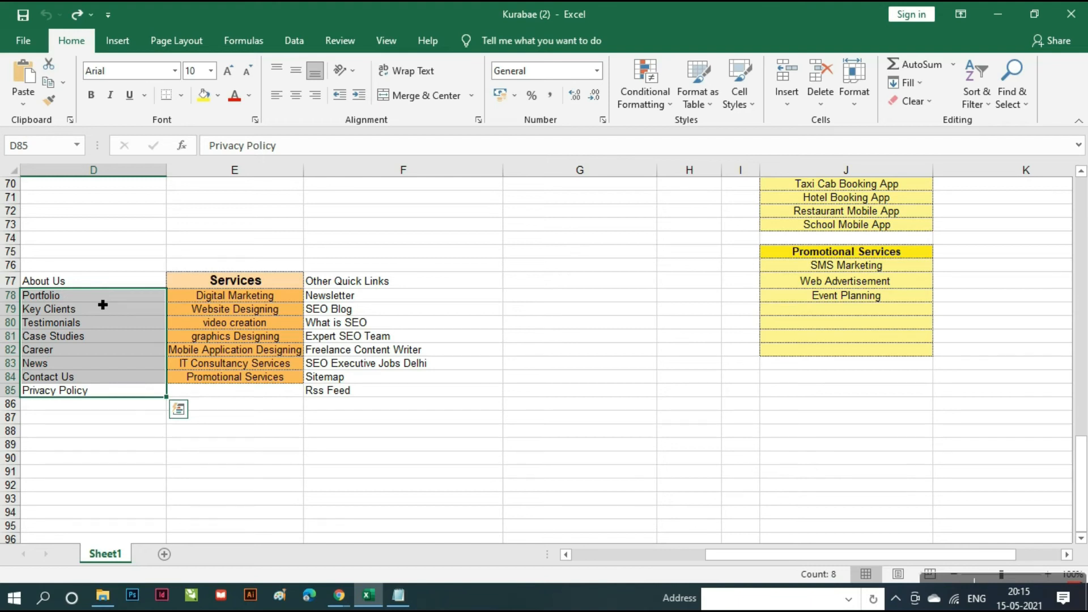
{"action": "key", "text": "ctrl+c"}
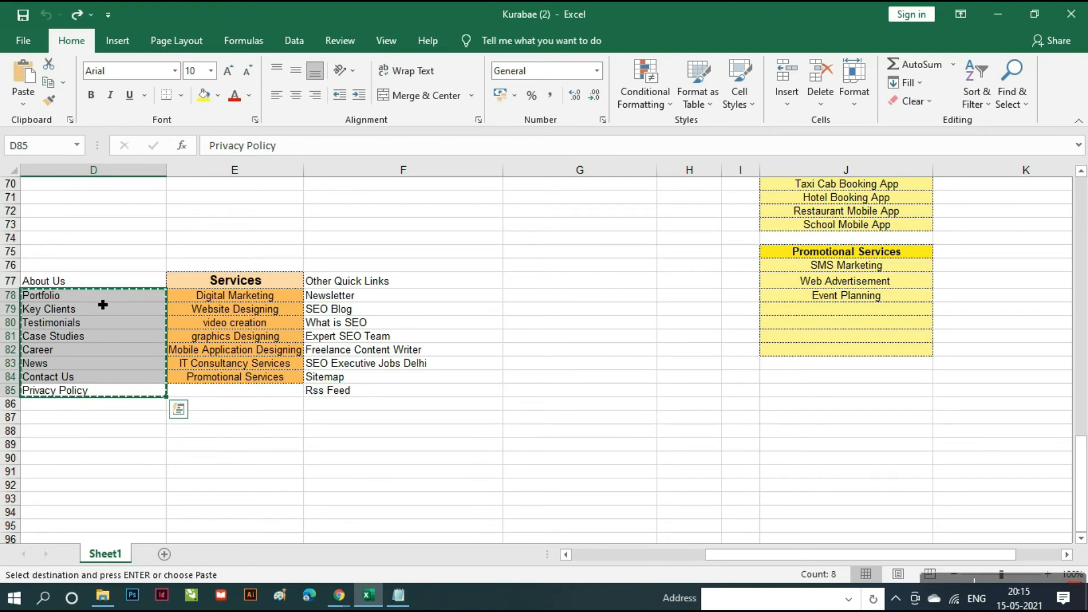
{"action": "key", "text": "alt+Tab"}
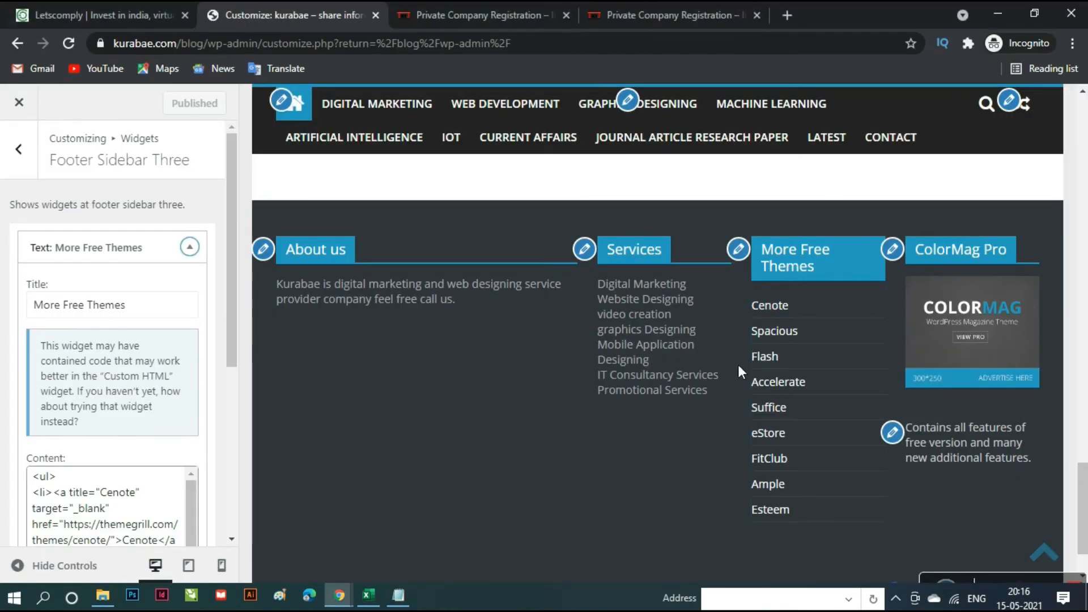
- Delete the More Free Themes widget from Footer Sidebar Three
{"action": "left_click", "coordinate": [747, 252]}
{"action": "scroll", "coordinate": [122, 444], "scroll_direction": "down", "scroll_amount": 5}
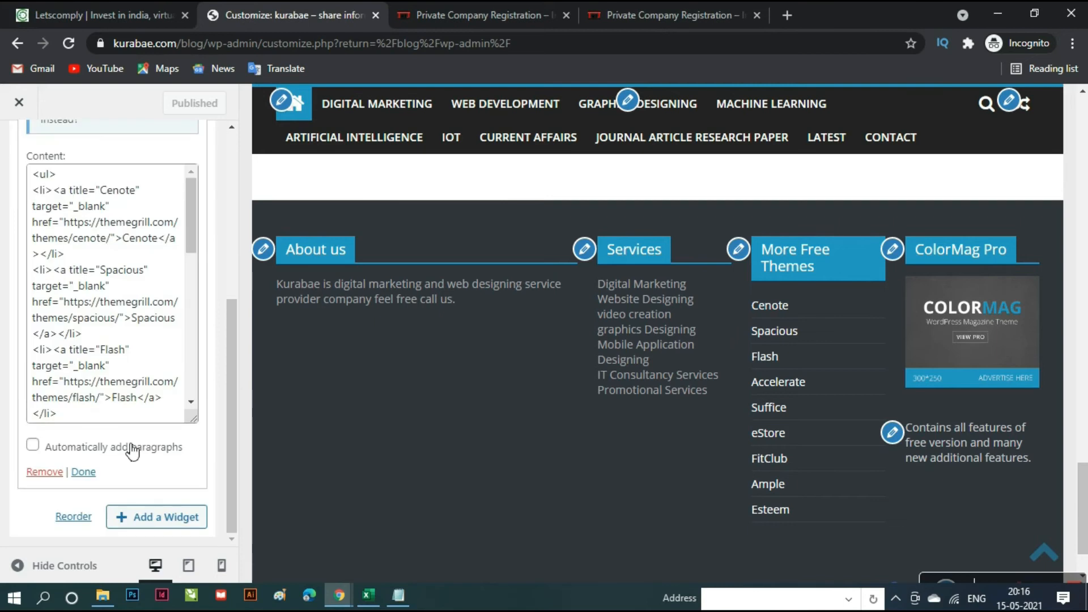
{"action": "left_click", "coordinate": [50, 479]}
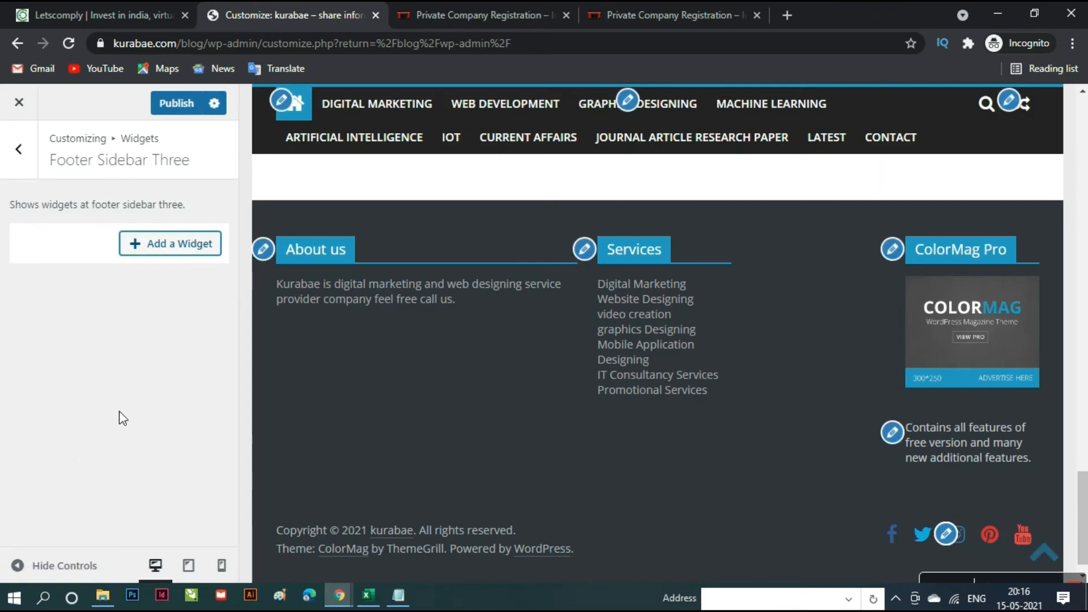
- Add a Text widget to Footer Sidebar Three, then undo the formatted paste
{"action": "left_click", "coordinate": [182, 244]}
{"action": "scroll", "coordinate": [368, 418], "scroll_direction": "down", "scroll_amount": 5}
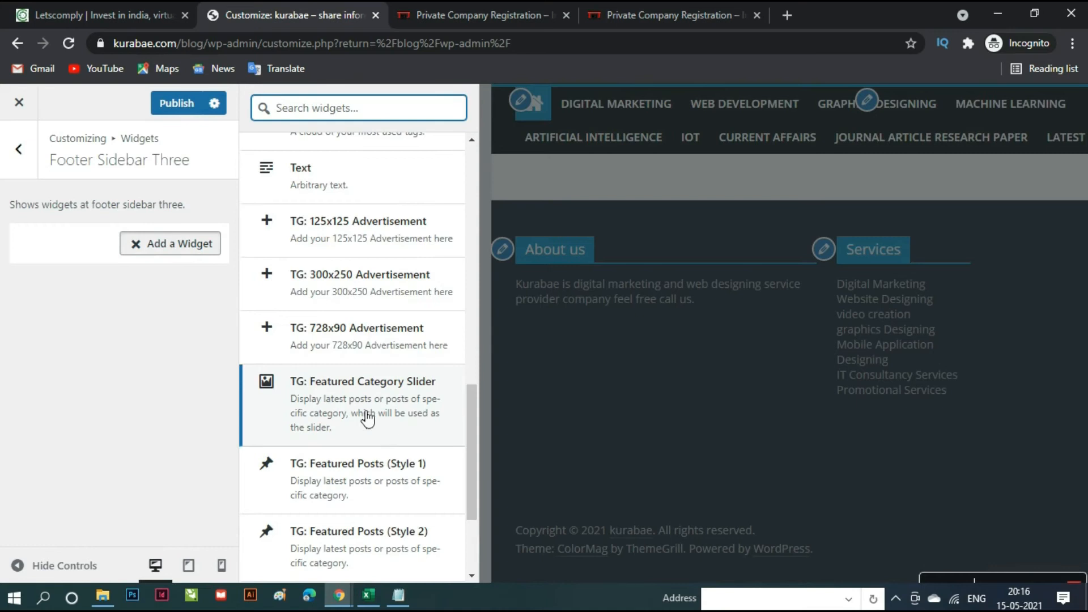
{"action": "scroll", "coordinate": [368, 419], "scroll_direction": "up", "scroll_amount": 4}
{"action": "left_click", "coordinate": [346, 418]}
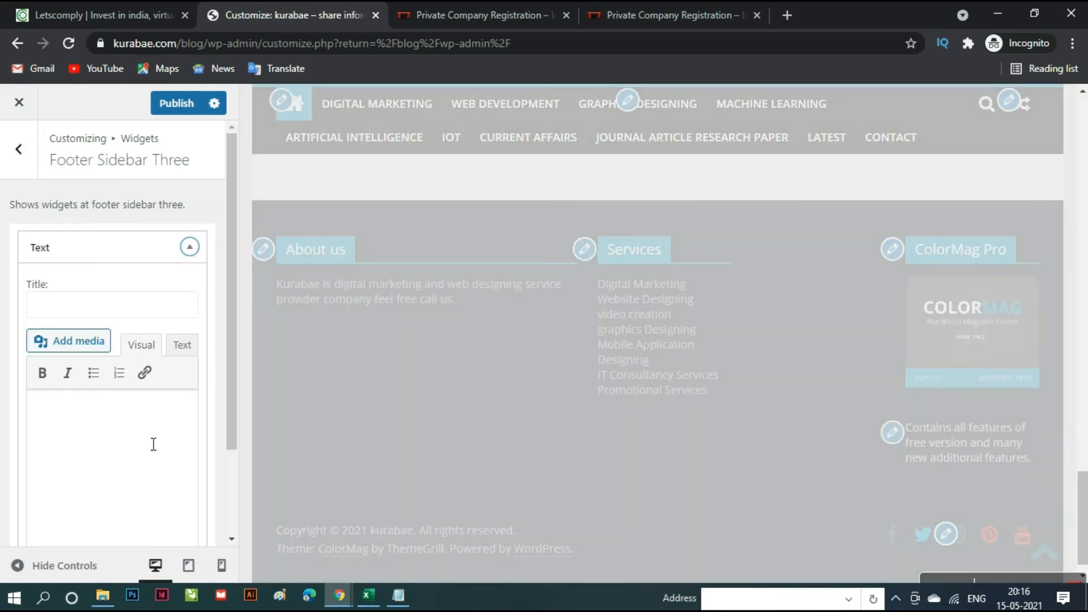
{"action": "left_click", "coordinate": [152, 445]}
{"action": "key", "text": "ctrl+v"}
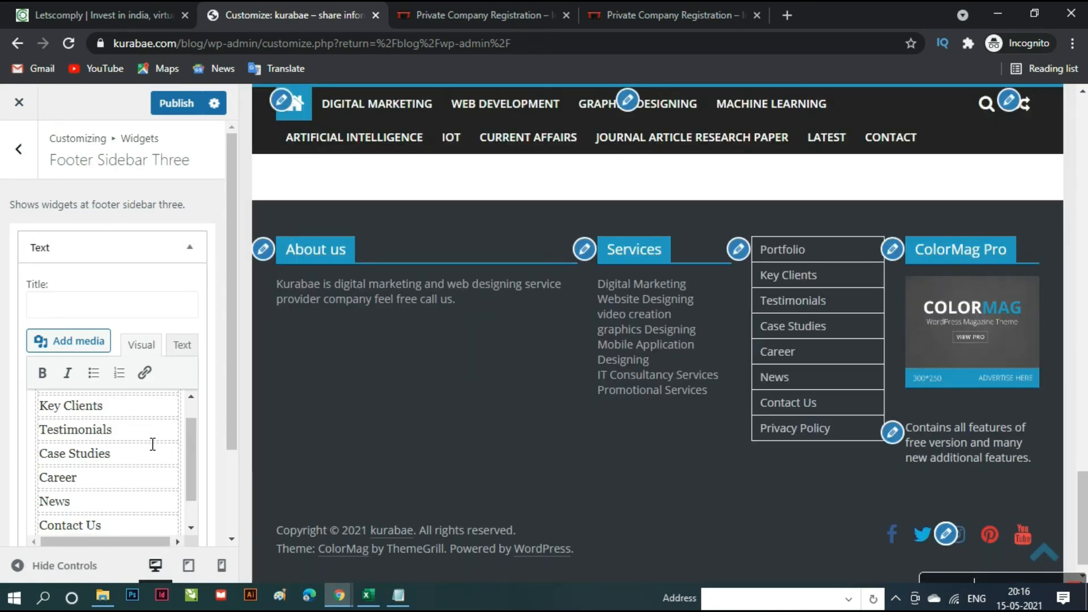
{"action": "key", "text": "ctrl+z"}
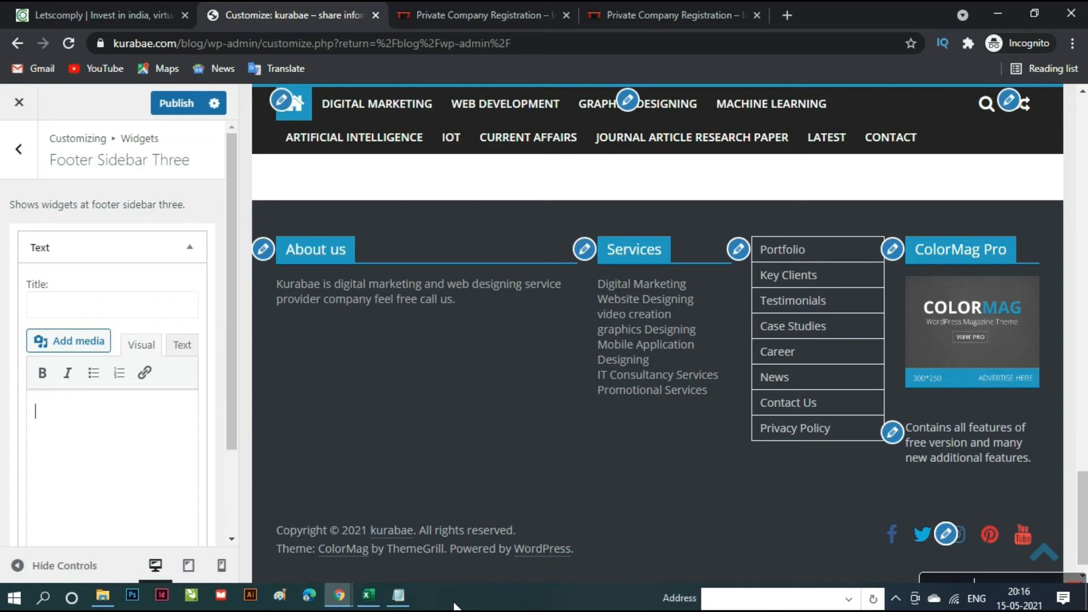
- Strip the Portfolio-to-Privacy Policy list's formatting in Notepad and paste it into the widget
{"action": "left_click", "coordinate": [403, 601]}
{"action": "left_click_drag", "start_coordinate": [695, 482], "coordinate": [564, 370]}
{"action": "key", "text": "ctrl+x"}
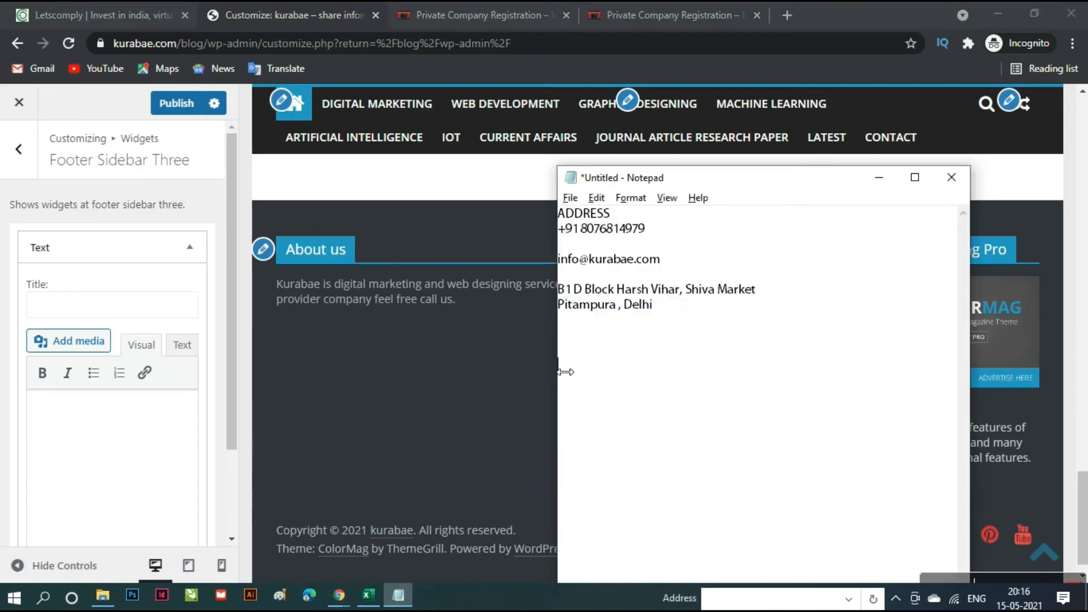
{"action": "key", "text": "ctrl+v"}
{"action": "left_click_drag", "start_coordinate": [652, 480], "coordinate": [567, 370]}
{"action": "key", "text": "ctrl+x"}
{"action": "left_click", "coordinate": [113, 443]}
{"action": "key", "text": "ctrl+v"}
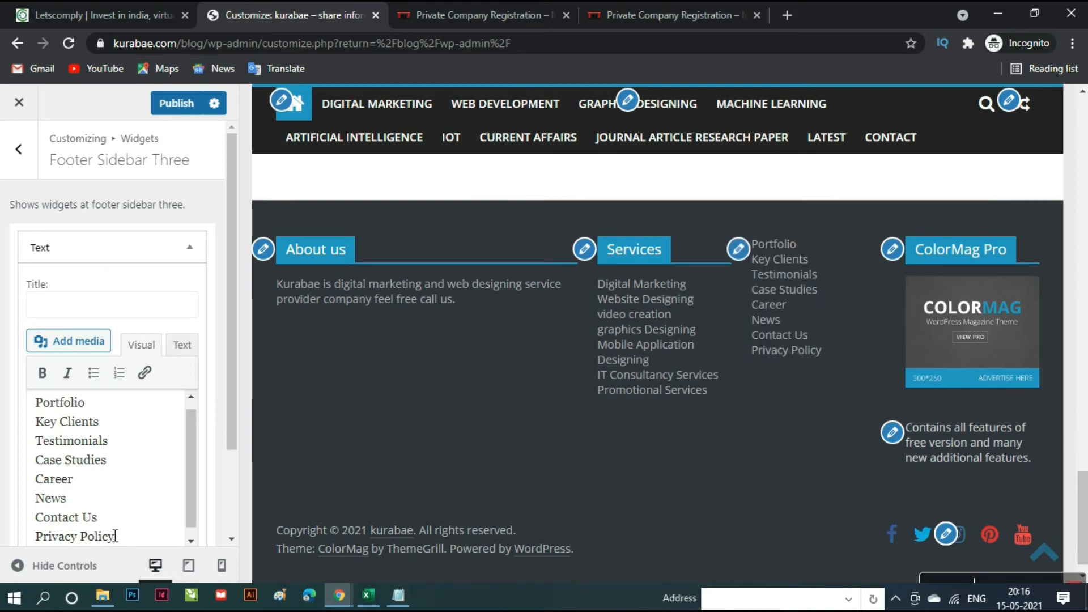
- Enter 'Know more about us' as the new Text widget's title
{"action": "left_click", "coordinate": [127, 316]}
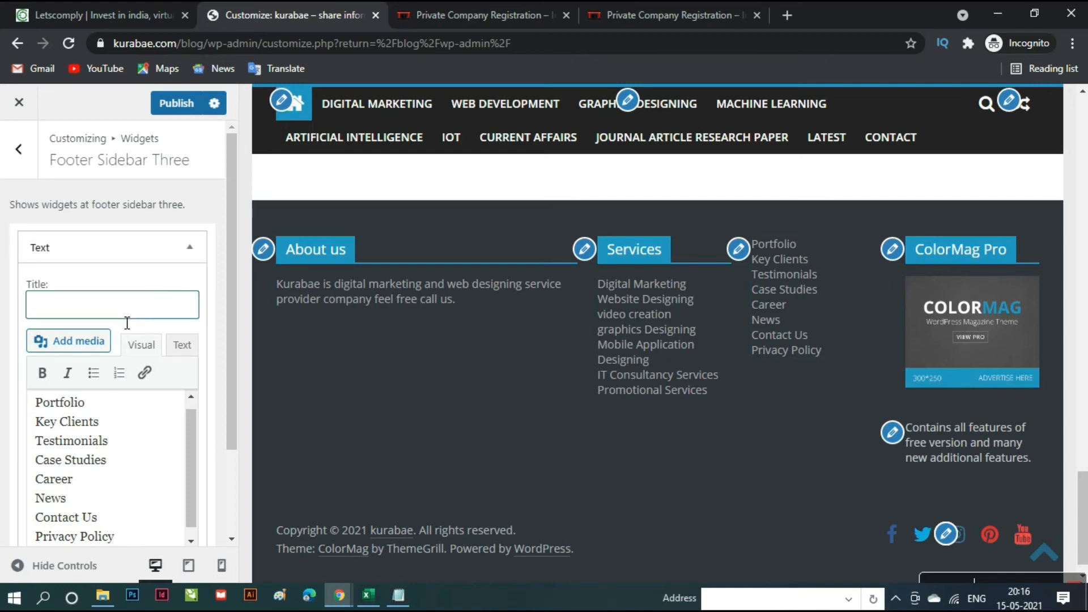
{"action": "type", "text": "Know"}
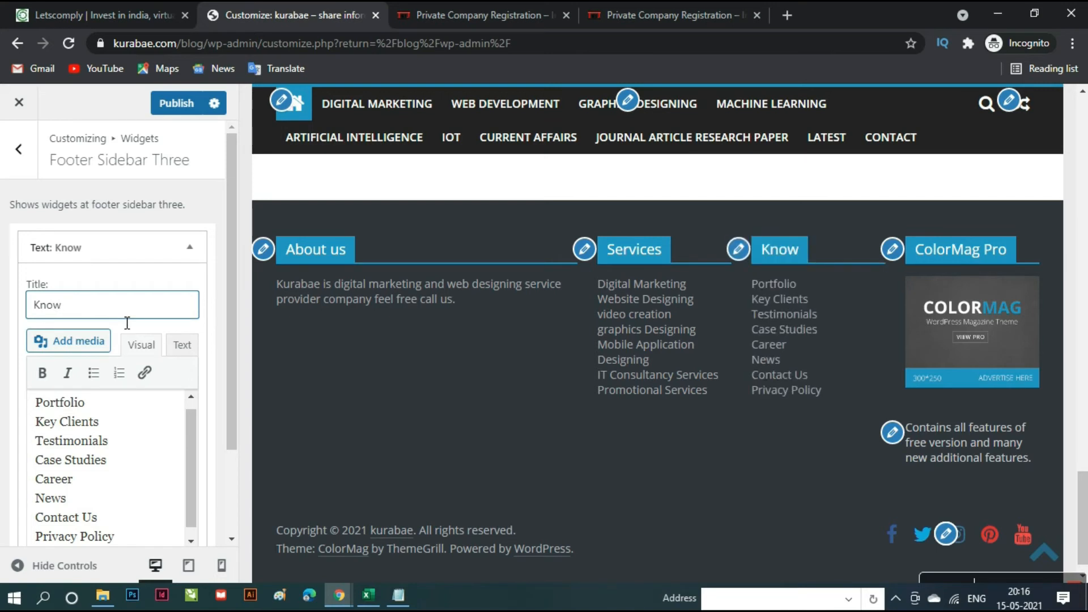
{"action": "type", "text": " more a"}
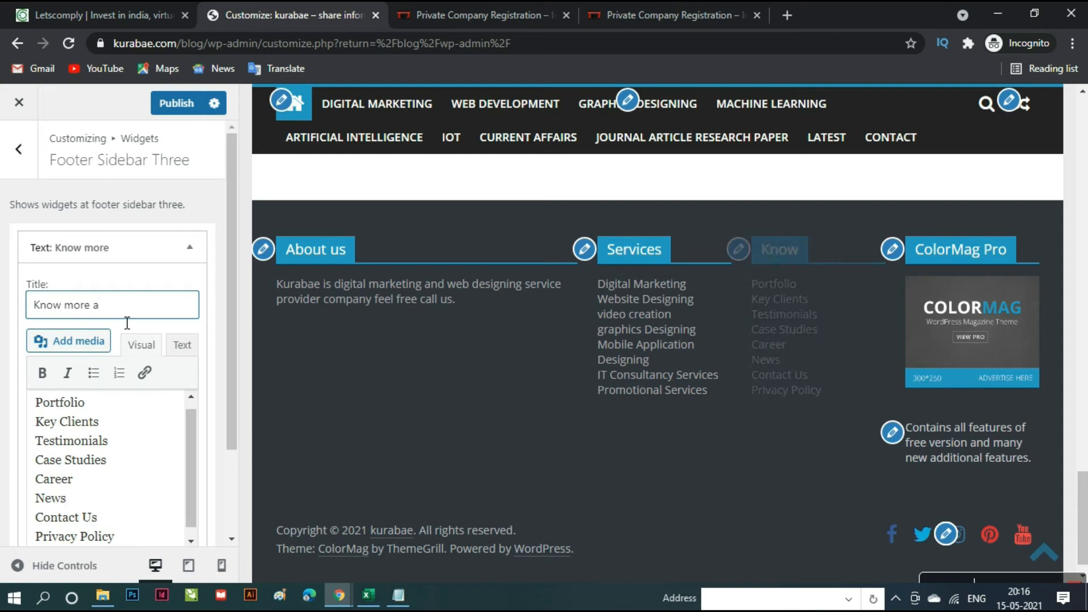
{"action": "type", "text": "bout"}
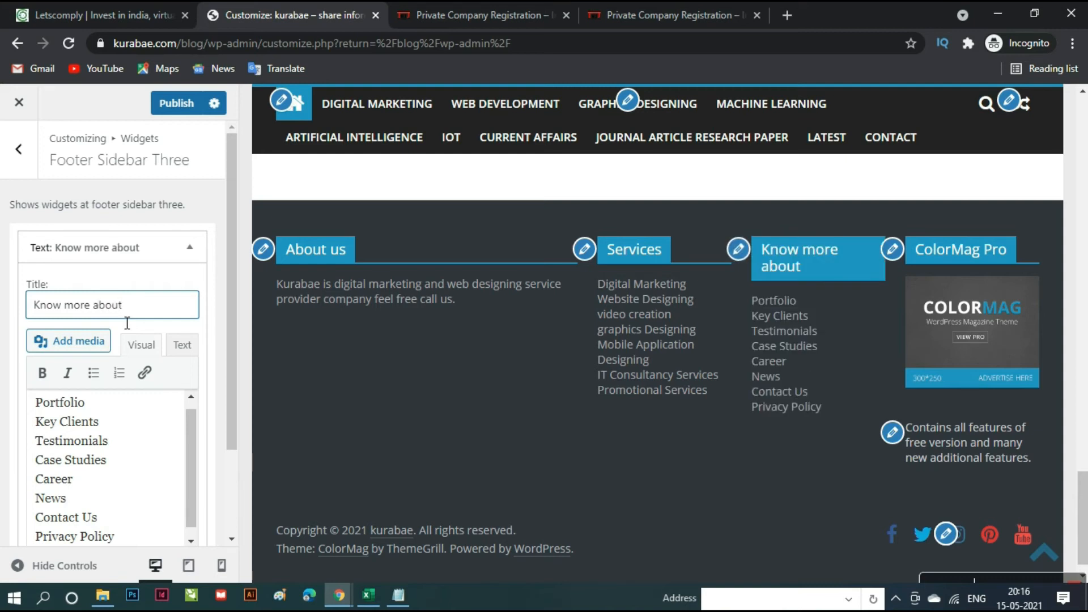
{"action": "type", "text": " us"}
{"action": "left_click", "coordinate": [190, 107]}
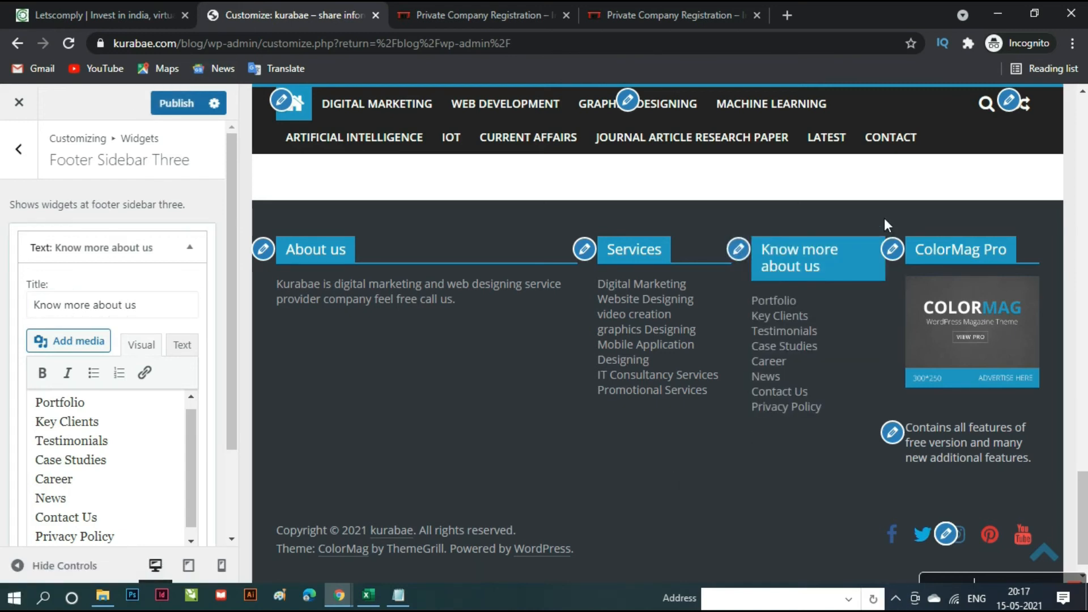
- Delete the ColorMag Pro advertisement widget from Footer Sidebar Four
{"action": "left_click", "coordinate": [894, 250]}
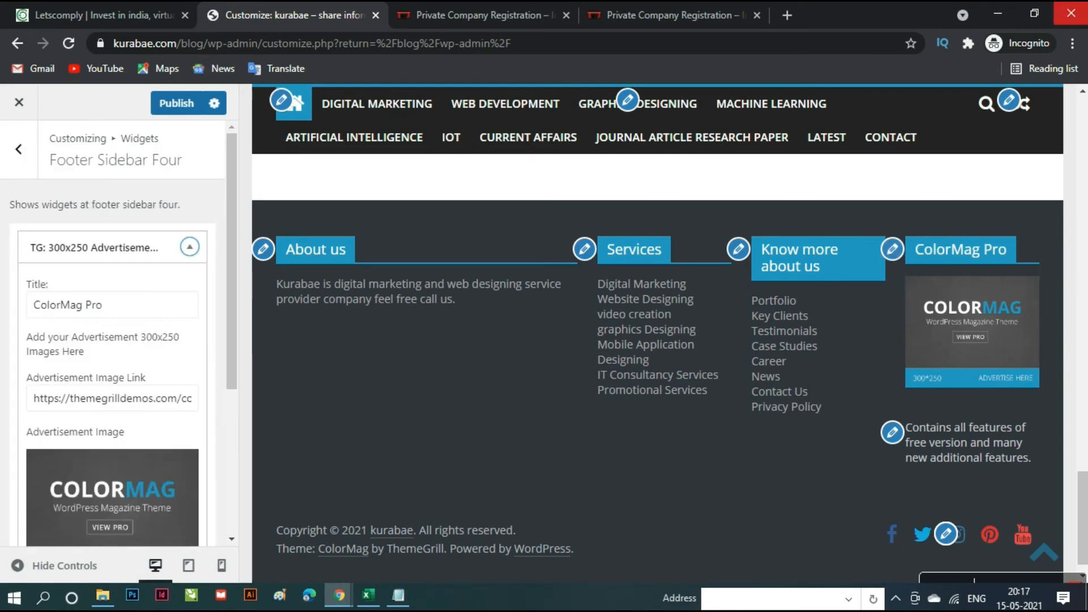
{"action": "scroll", "coordinate": [106, 447], "scroll_direction": "down", "scroll_amount": 4}
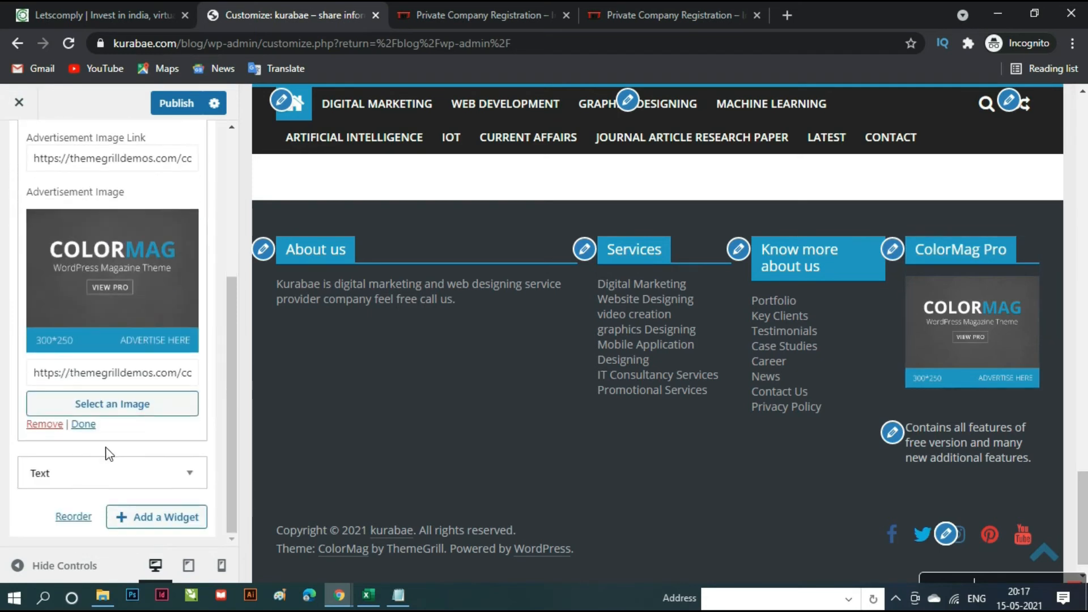
{"action": "left_click", "coordinate": [46, 425]}
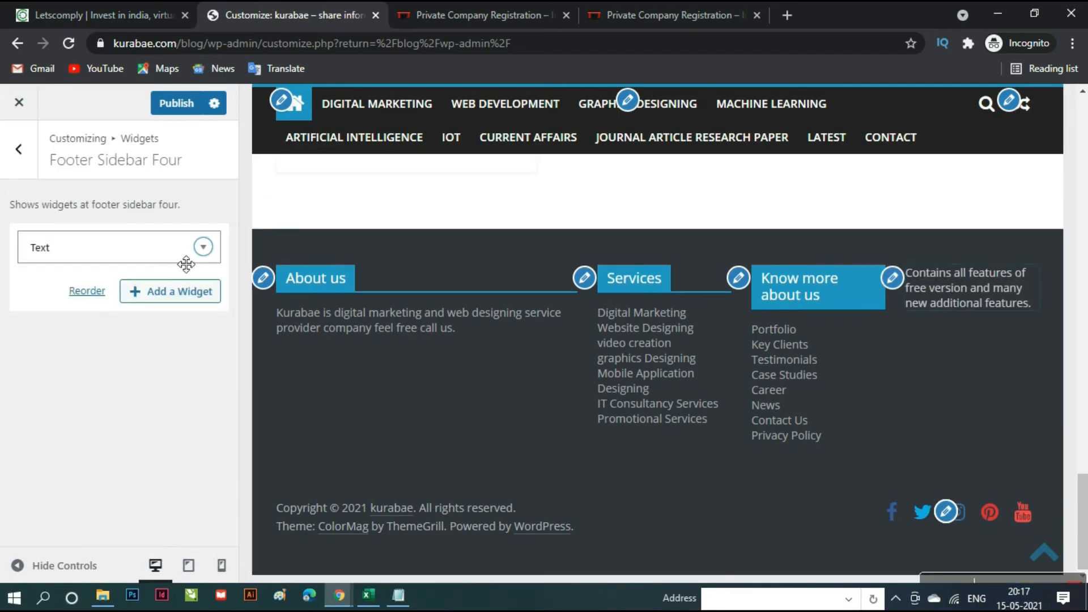
- Replace the remaining text widget's content with the contact details from Notepad
{"action": "left_click", "coordinate": [149, 251]}
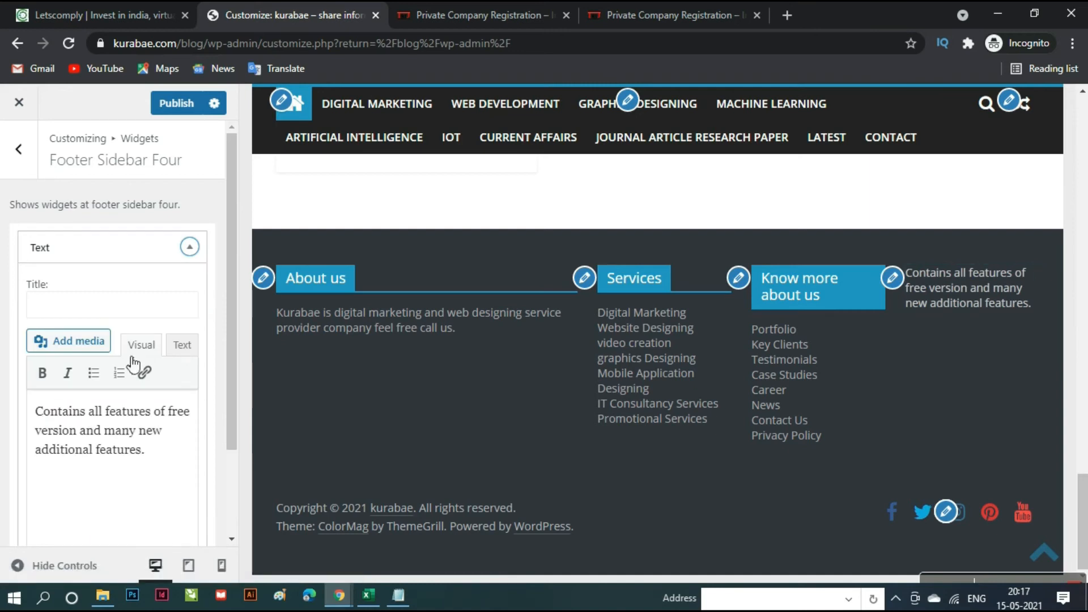
{"action": "left_click", "coordinate": [166, 459]}
{"action": "key", "text": "ctrl+a"}
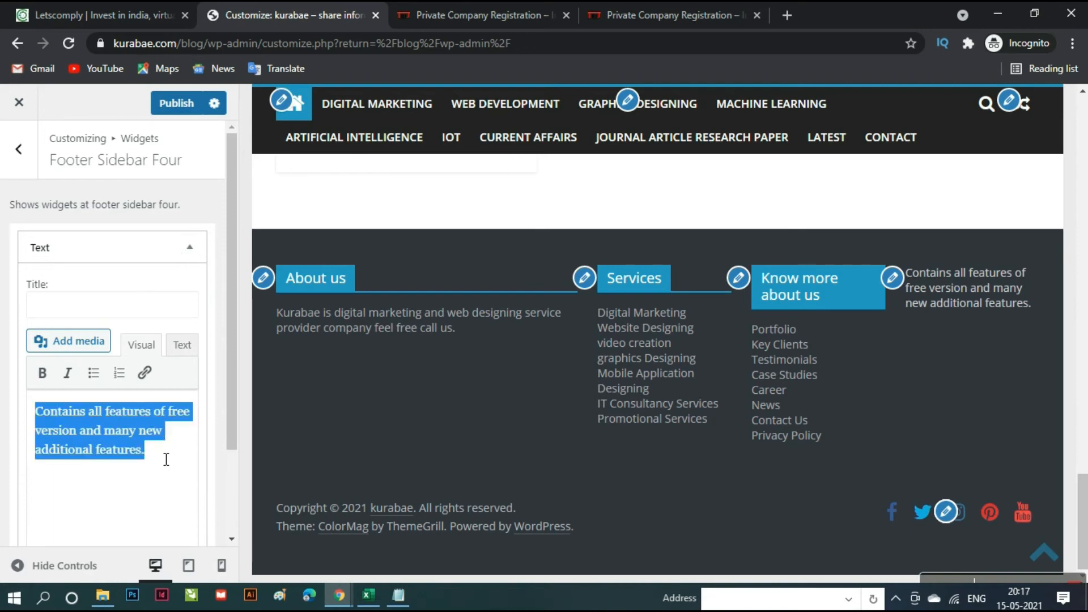
{"action": "key", "text": "ctrl+x"}
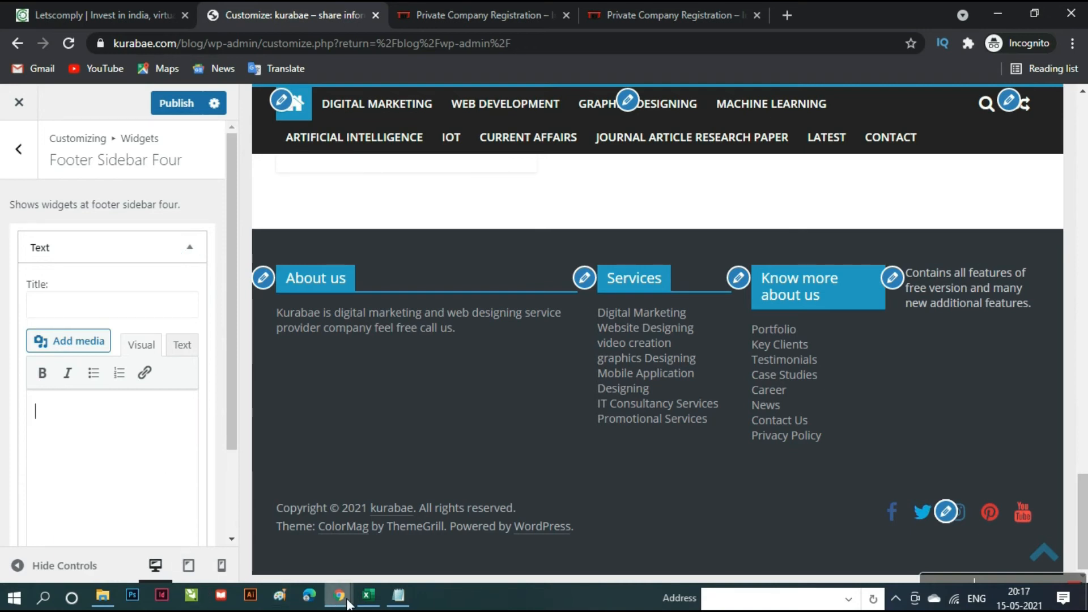
{"action": "left_click", "coordinate": [399, 597]}
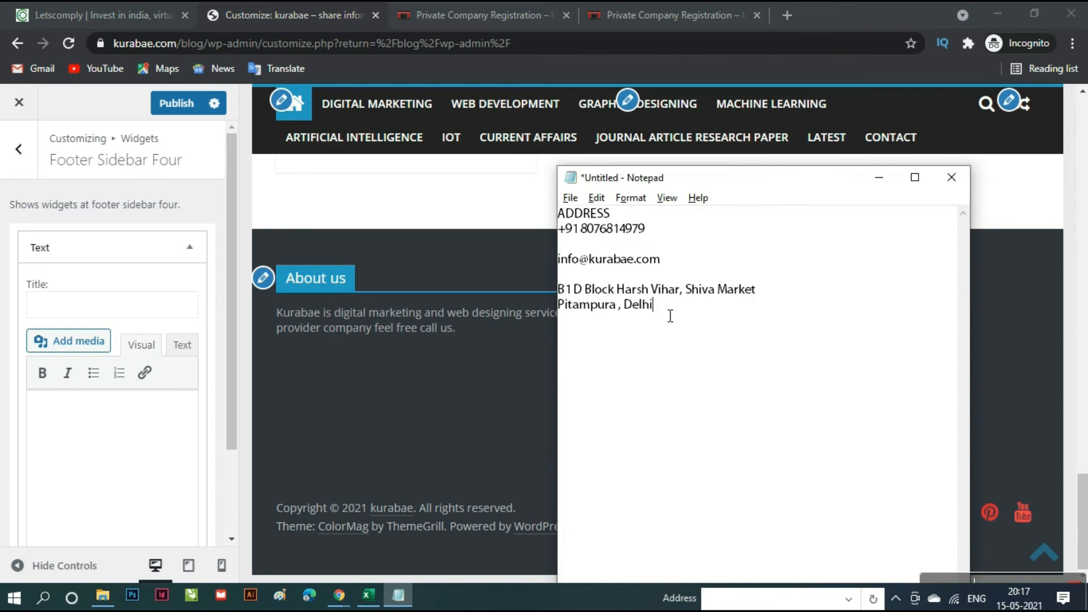
{"action": "left_click_drag", "start_coordinate": [671, 316], "coordinate": [560, 199]}
{"action": "key", "text": "ctrl+x"}
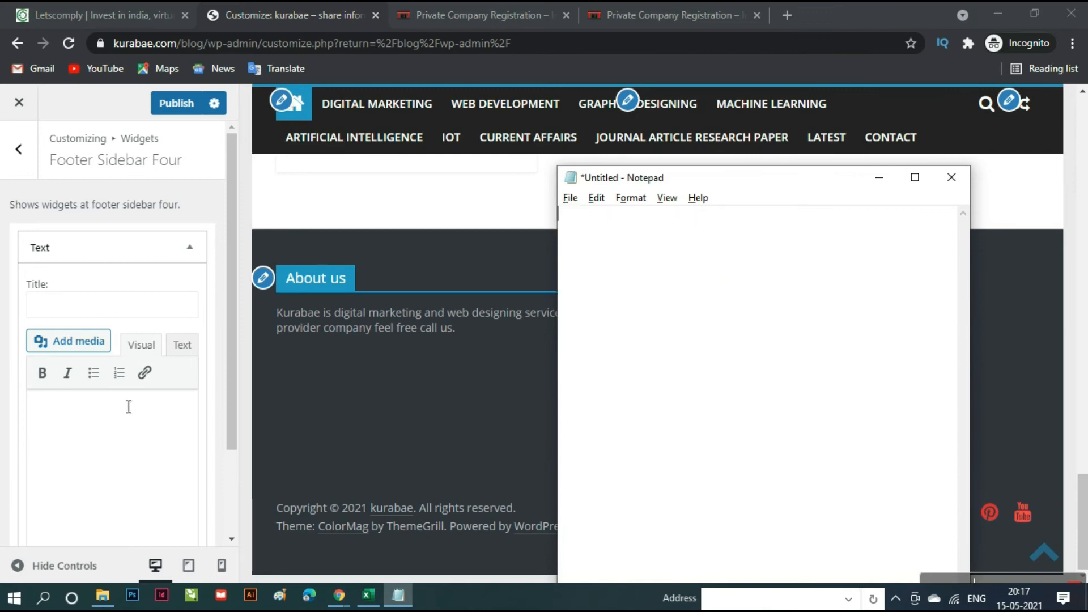
{"action": "left_click", "coordinate": [87, 450]}
{"action": "key", "text": "ctrl+v"}
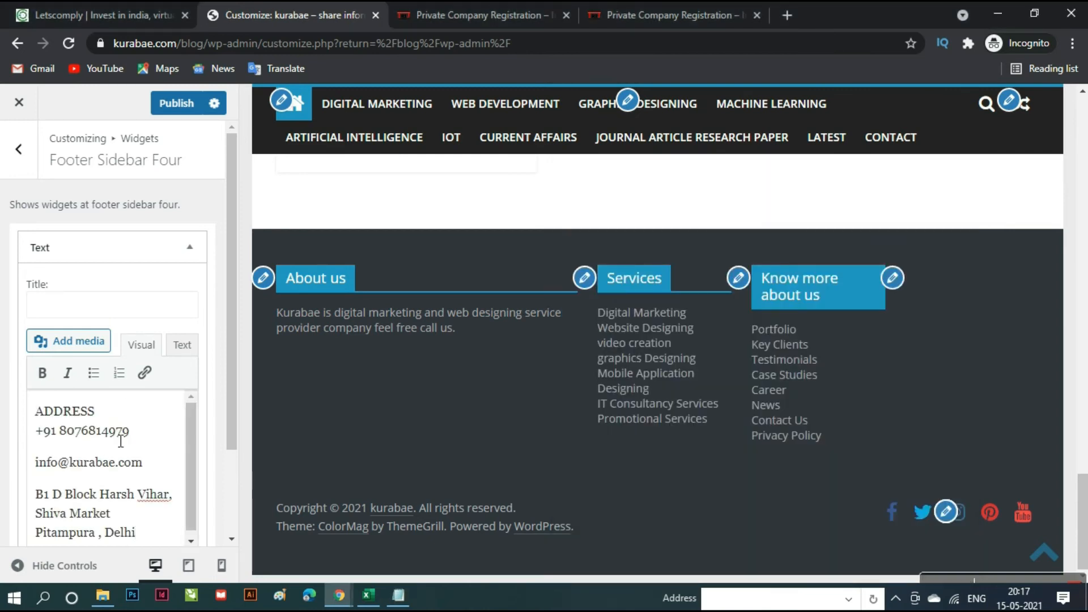
- Move ADDRESS from the widget text into its title and publish
{"action": "left_click_drag", "start_coordinate": [111, 413], "coordinate": [21, 404]}
{"action": "key", "text": "ctrl+x"}
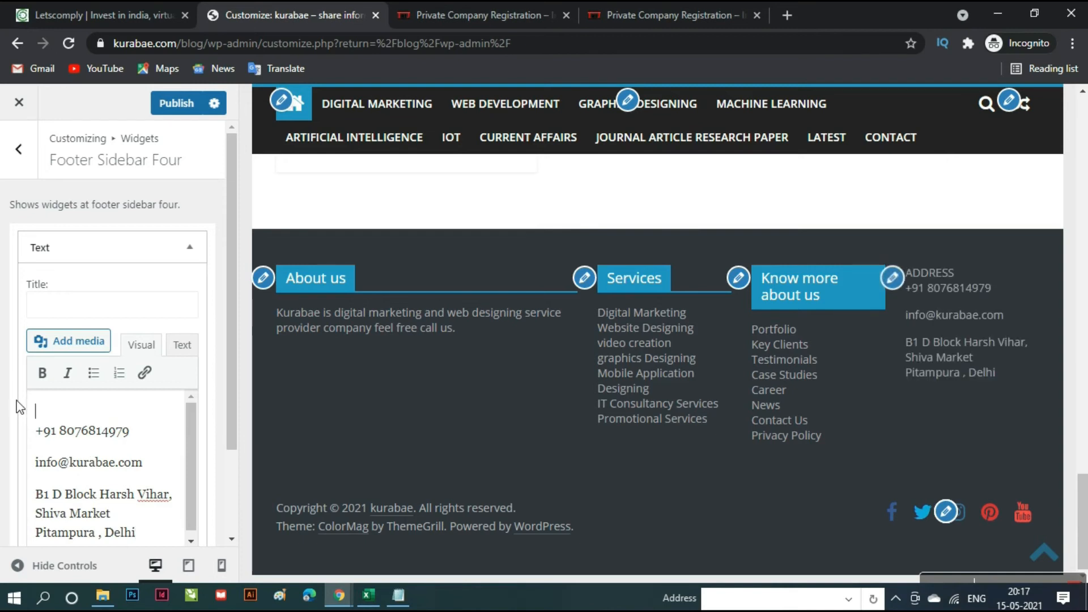
{"action": "left_click", "coordinate": [94, 310]}
{"action": "key", "text": "ctrl+v"}
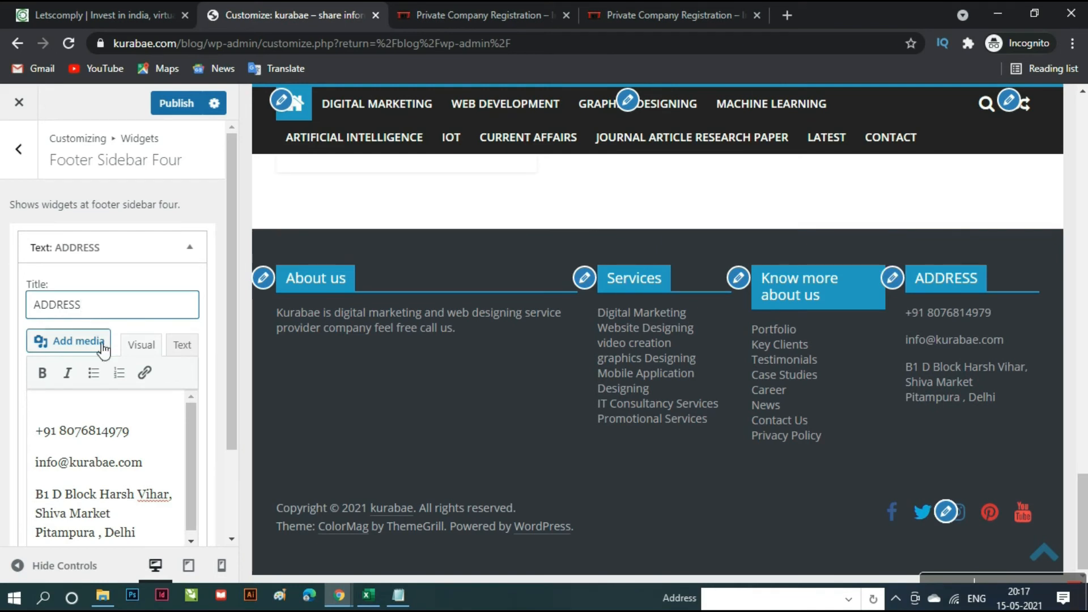
{"action": "left_click", "coordinate": [172, 104]}
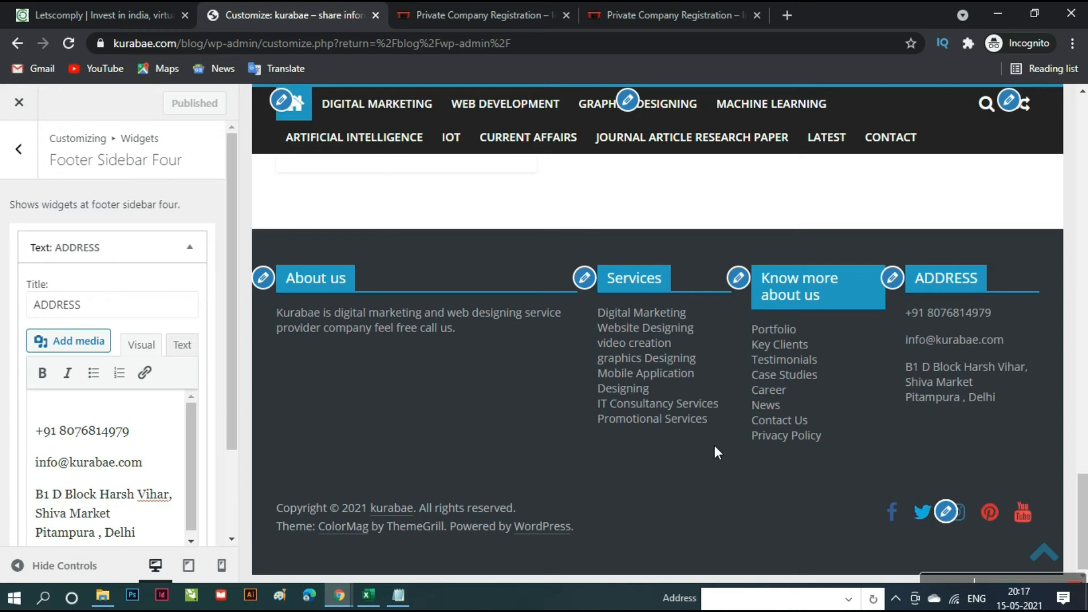
- Browse the footer Social Icons link fields, then go back to the Additional section
{"action": "left_click", "coordinate": [954, 514]}
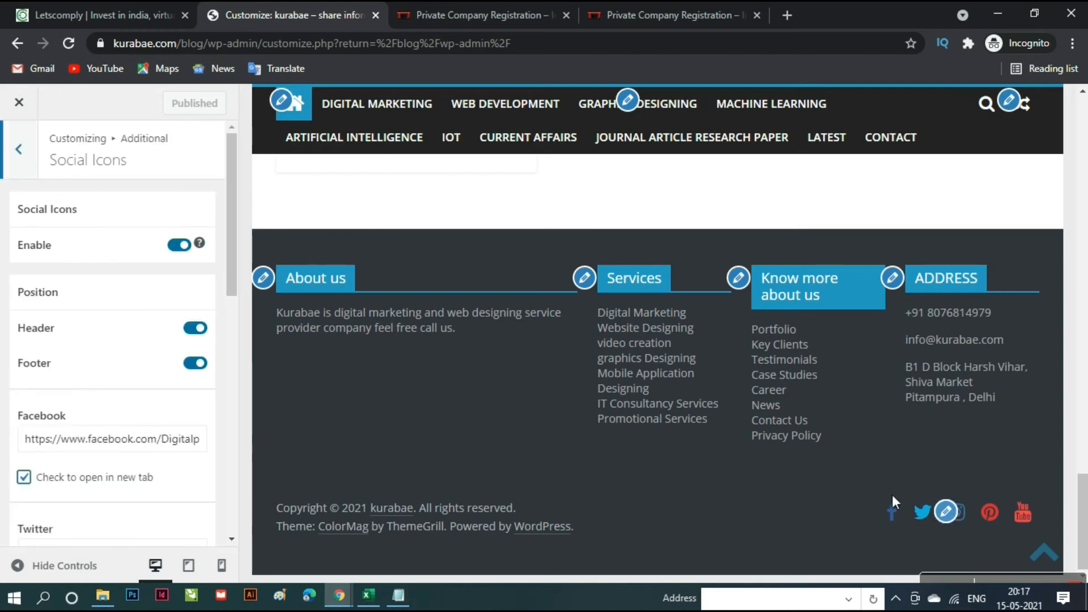
{"action": "scroll", "coordinate": [127, 424], "scroll_direction": "down", "scroll_amount": 6}
{"action": "scroll", "coordinate": [153, 372], "scroll_direction": "up", "scroll_amount": 4}
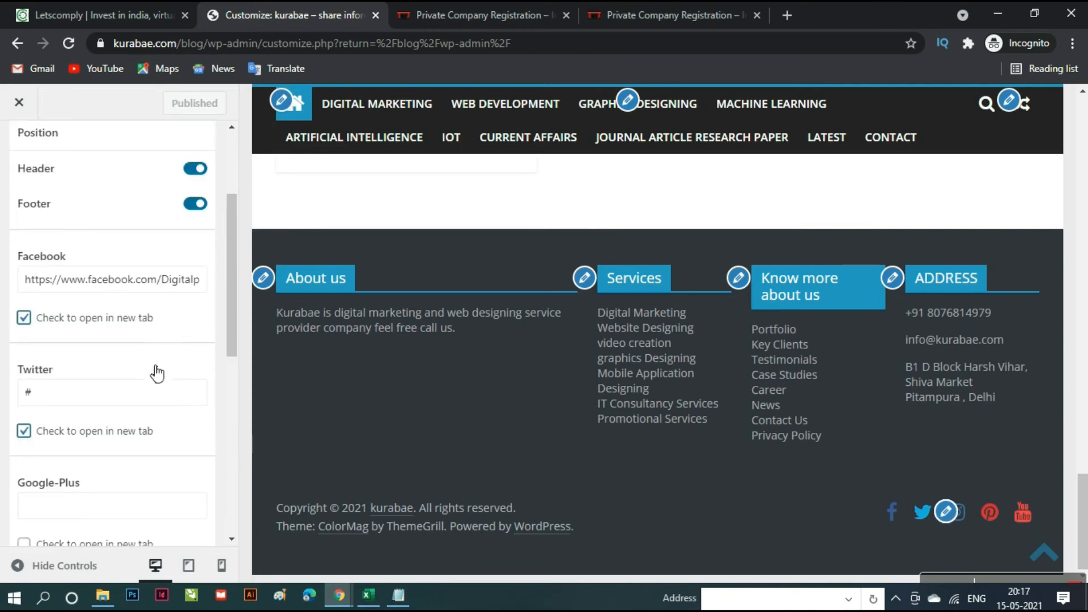
{"action": "scroll", "coordinate": [99, 357], "scroll_direction": "down", "scroll_amount": 6}
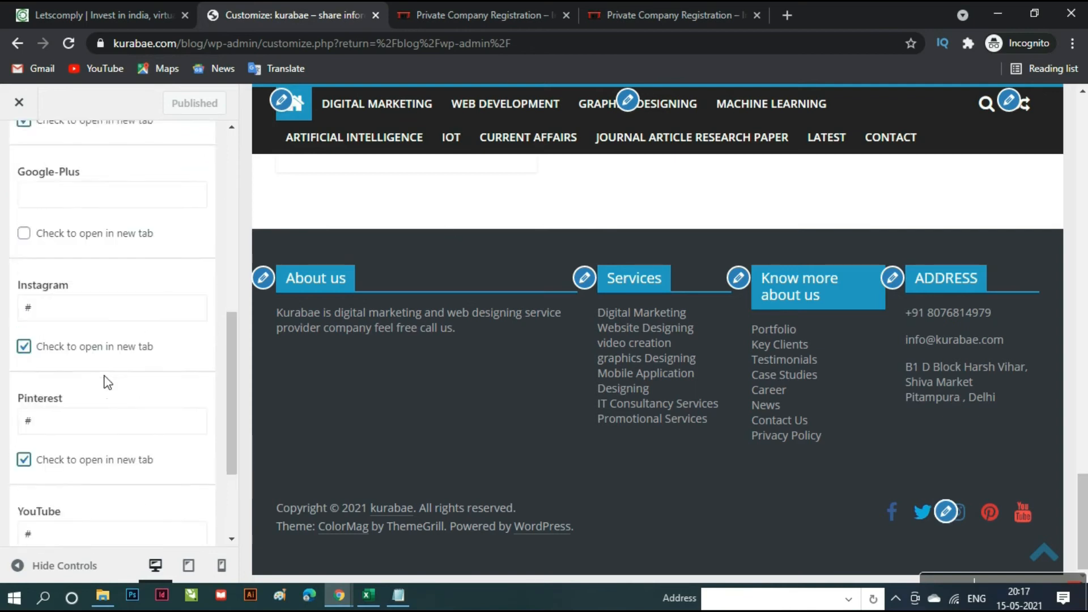
{"action": "scroll", "coordinate": [125, 419], "scroll_direction": "up", "scroll_amount": 5}
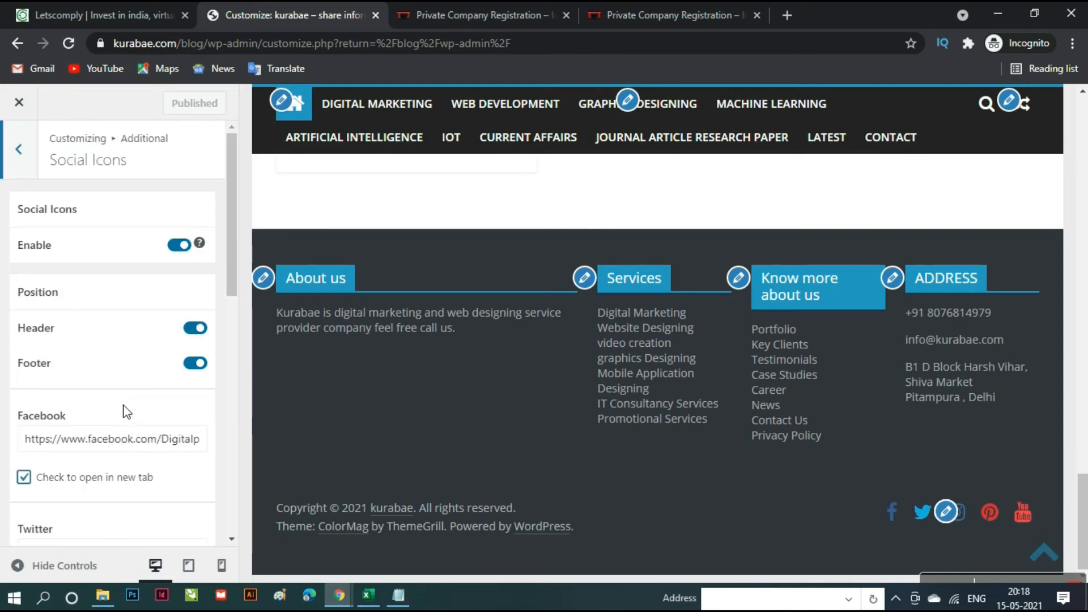
{"action": "left_click", "coordinate": [29, 161]}
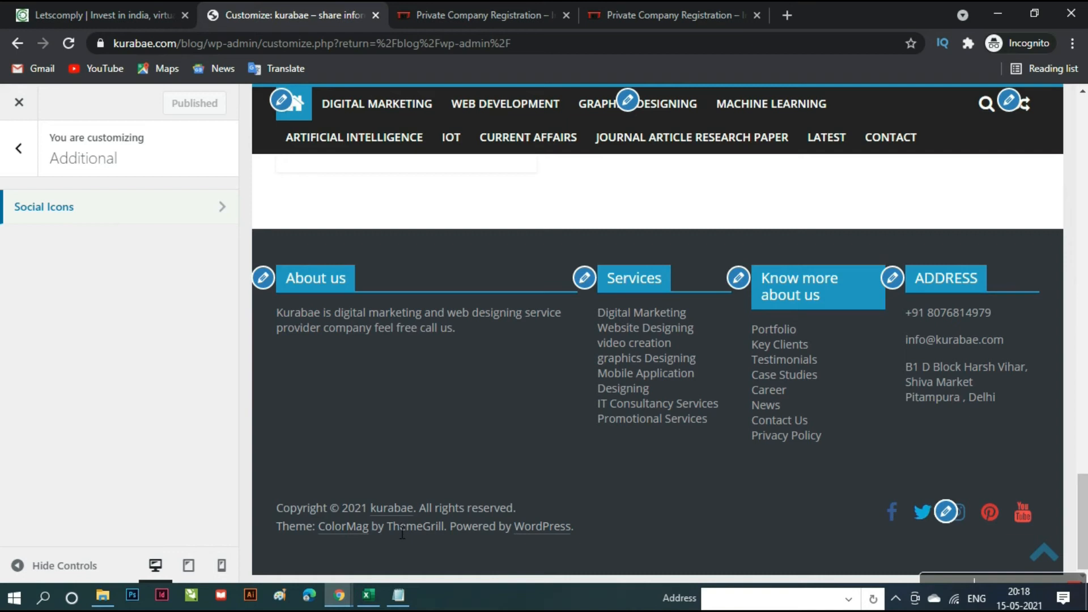
- Open the Customizer's Widgets panel and view the Advertisement Above The Footer area
{"action": "left_click", "coordinate": [19, 148]}
{"action": "scroll", "coordinate": [159, 517], "scroll_direction": "down", "scroll_amount": 2}
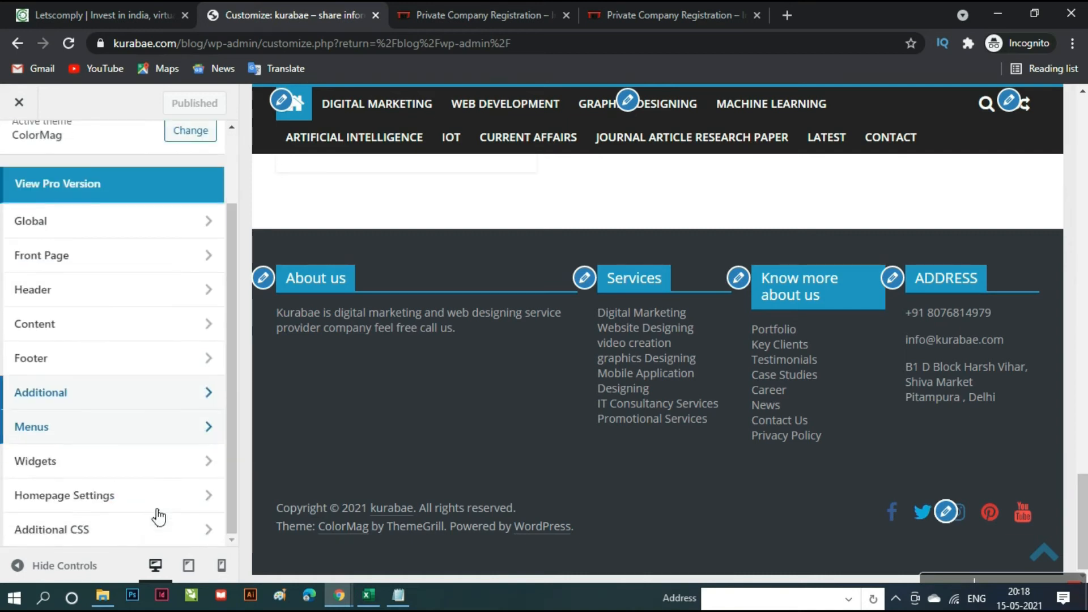
{"action": "left_click", "coordinate": [128, 475]}
{"action": "scroll", "coordinate": [128, 477], "scroll_direction": "down", "scroll_amount": 4}
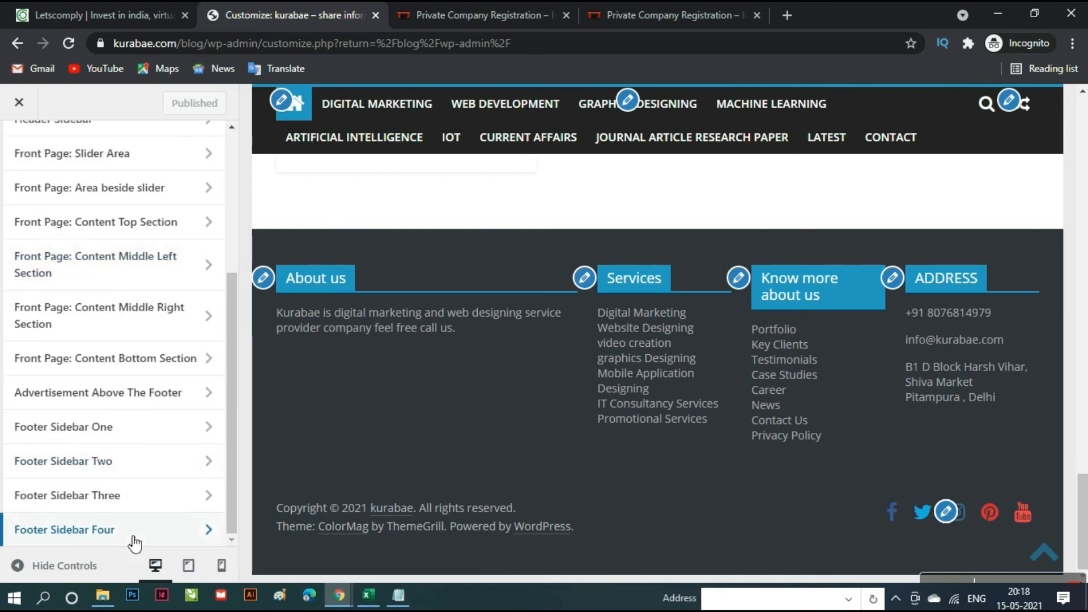
{"action": "left_click", "coordinate": [137, 399]}
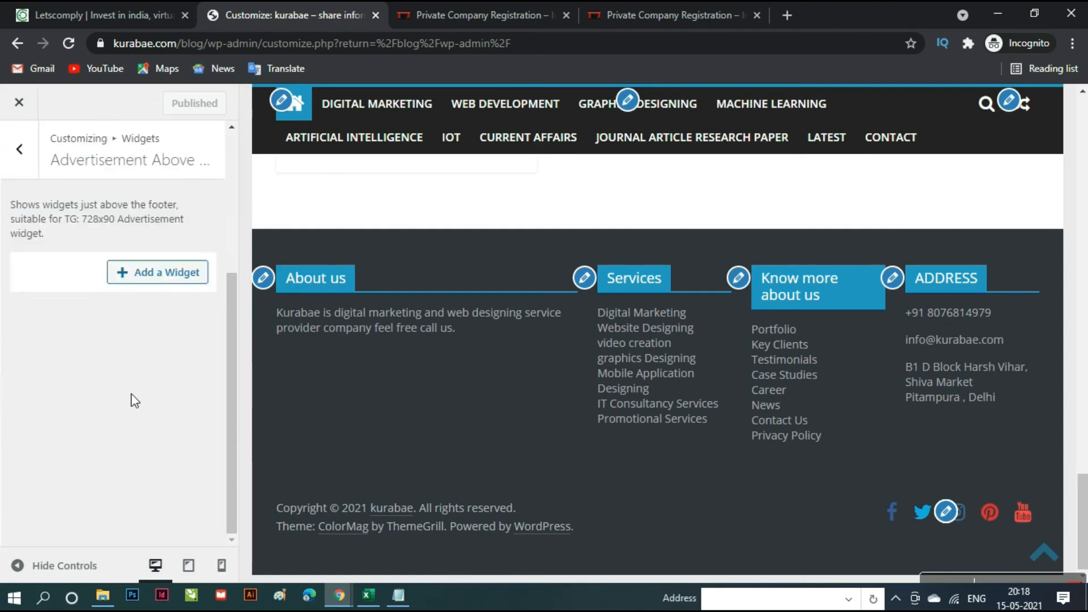
- Inspect the Front Page: Content Bottom Section's Technology featured posts widget, then return to widget areas
{"action": "left_click", "coordinate": [22, 166]}
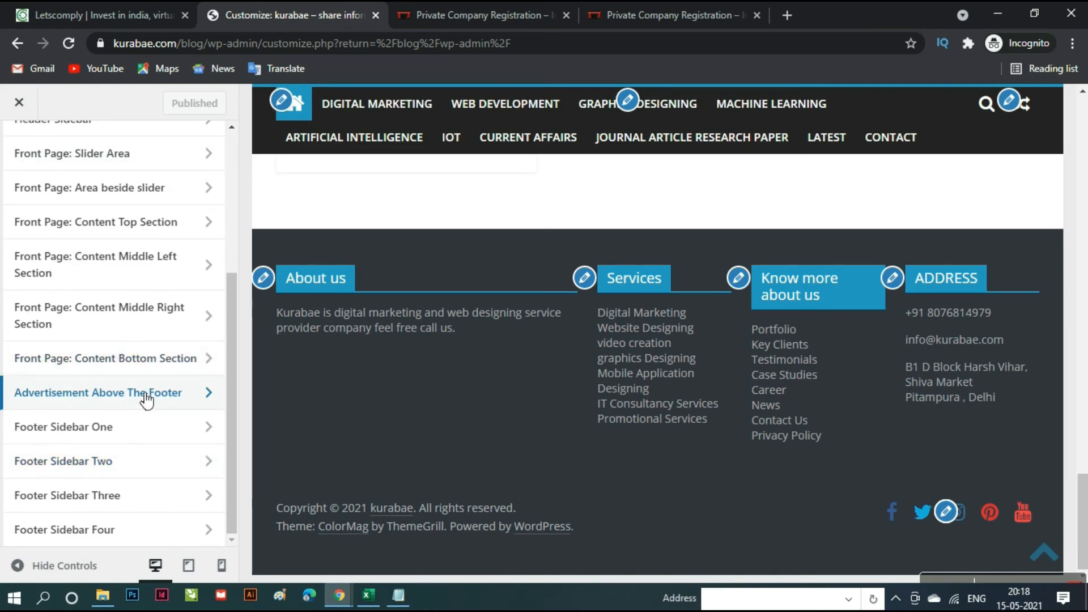
{"action": "left_click", "coordinate": [143, 363]}
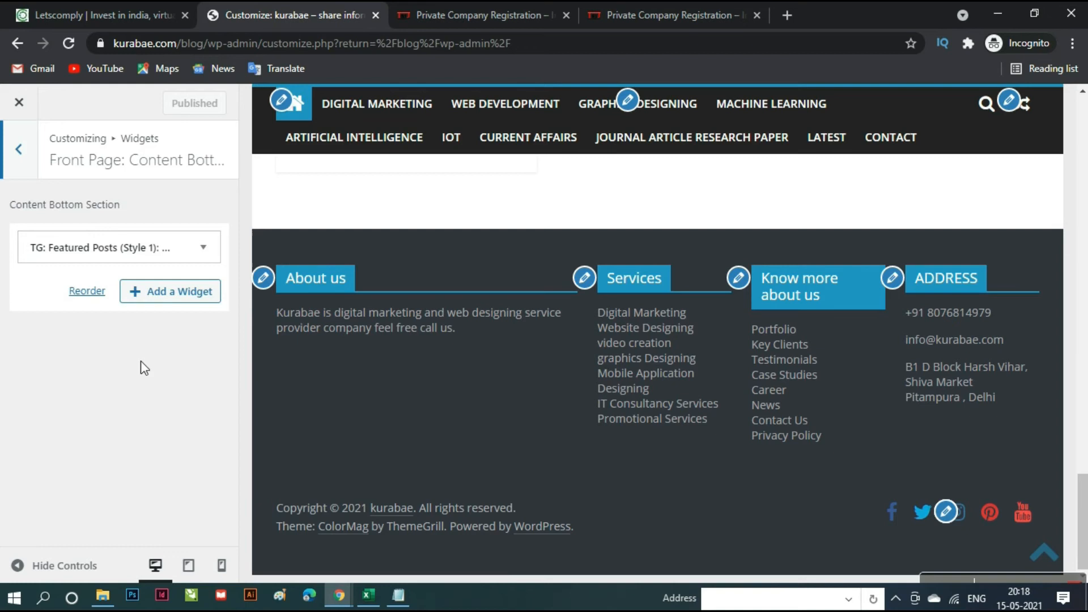
{"action": "left_click", "coordinate": [202, 248]}
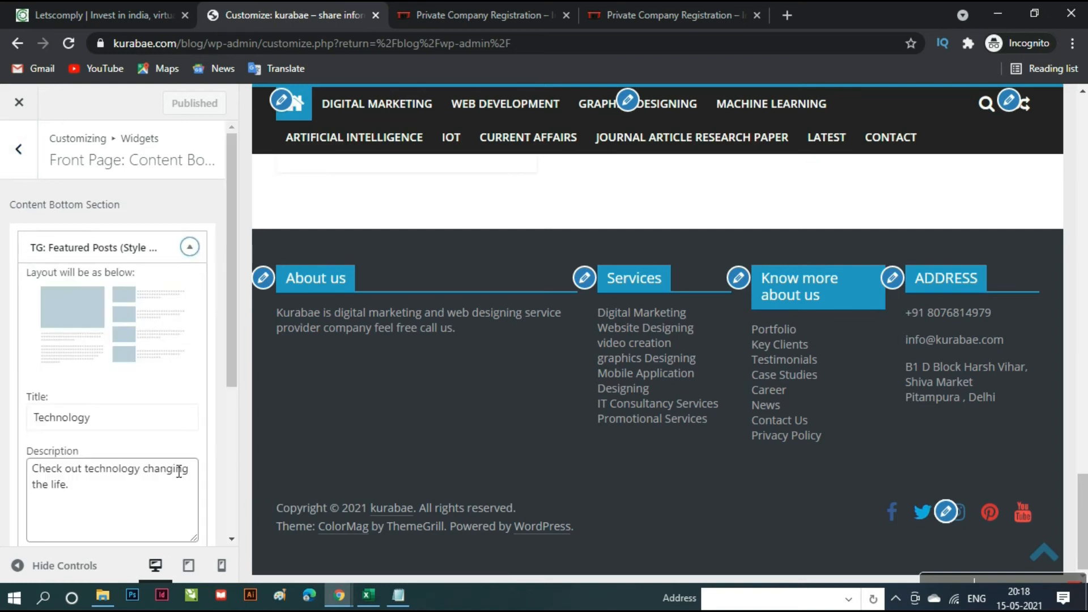
{"action": "scroll", "coordinate": [176, 476], "scroll_direction": "down", "scroll_amount": 4}
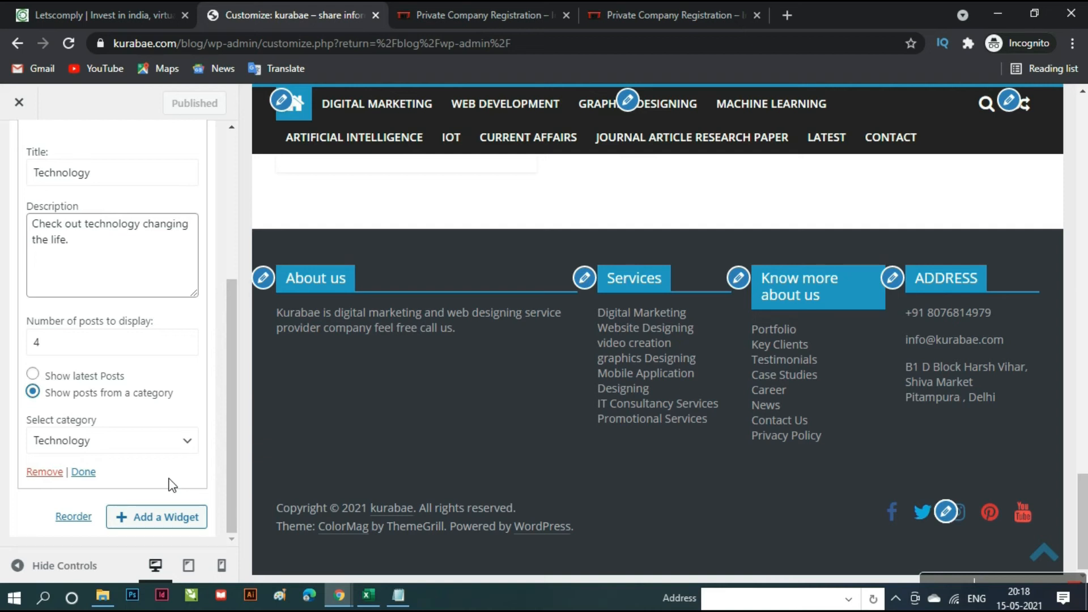
{"action": "scroll", "coordinate": [173, 485], "scroll_direction": "up", "scroll_amount": 4}
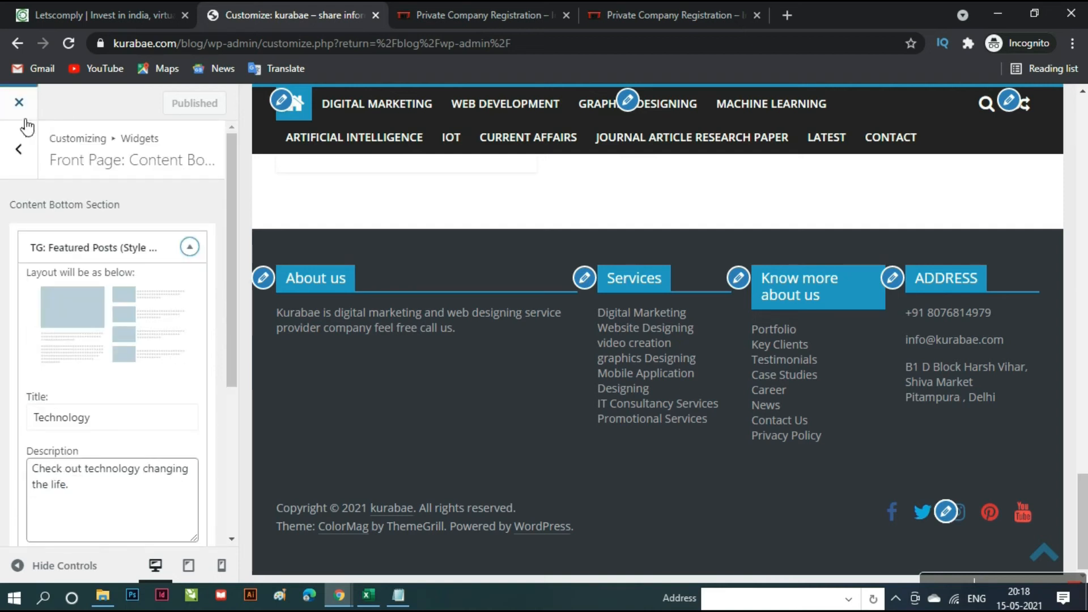
{"action": "left_click", "coordinate": [19, 149]}
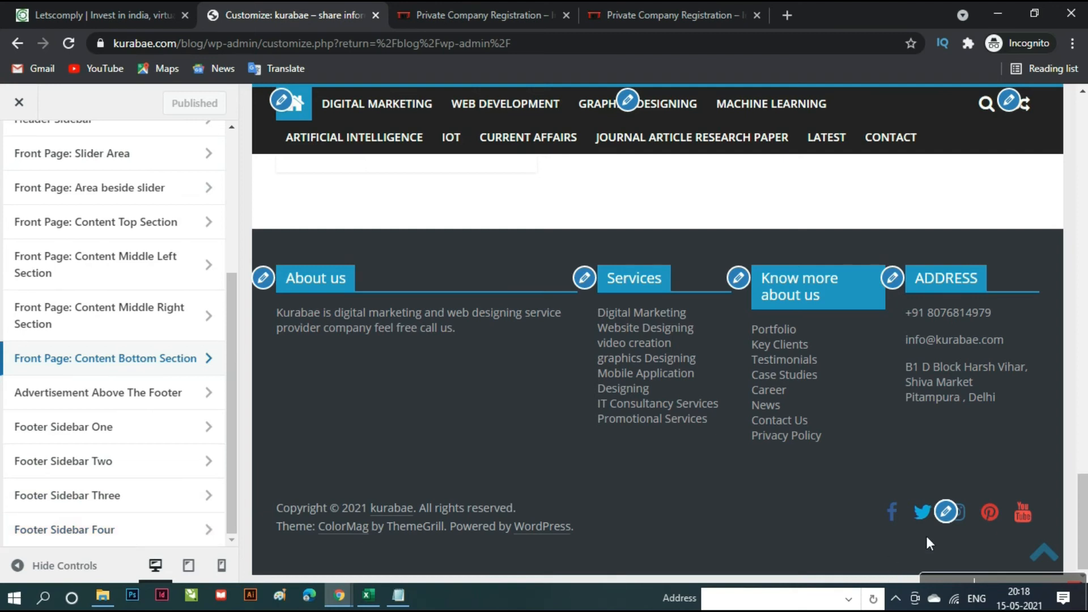
- Review the footer Social Icons links: only Facebook is set, the other networks hold placeholders
{"action": "left_click", "coordinate": [952, 516]}
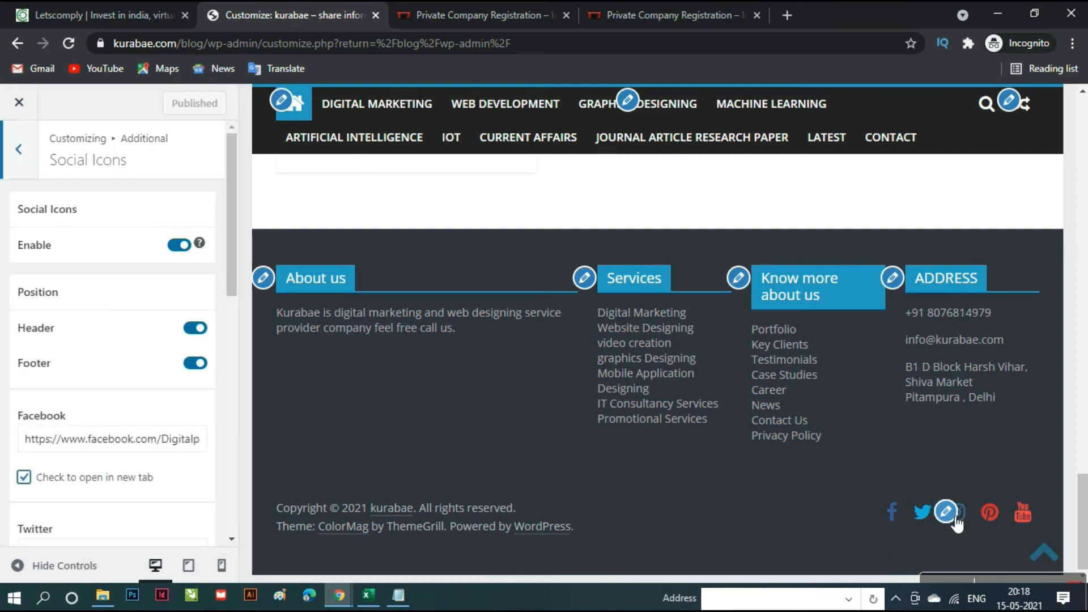
{"action": "scroll", "coordinate": [170, 516], "scroll_direction": "down", "scroll_amount": 4}
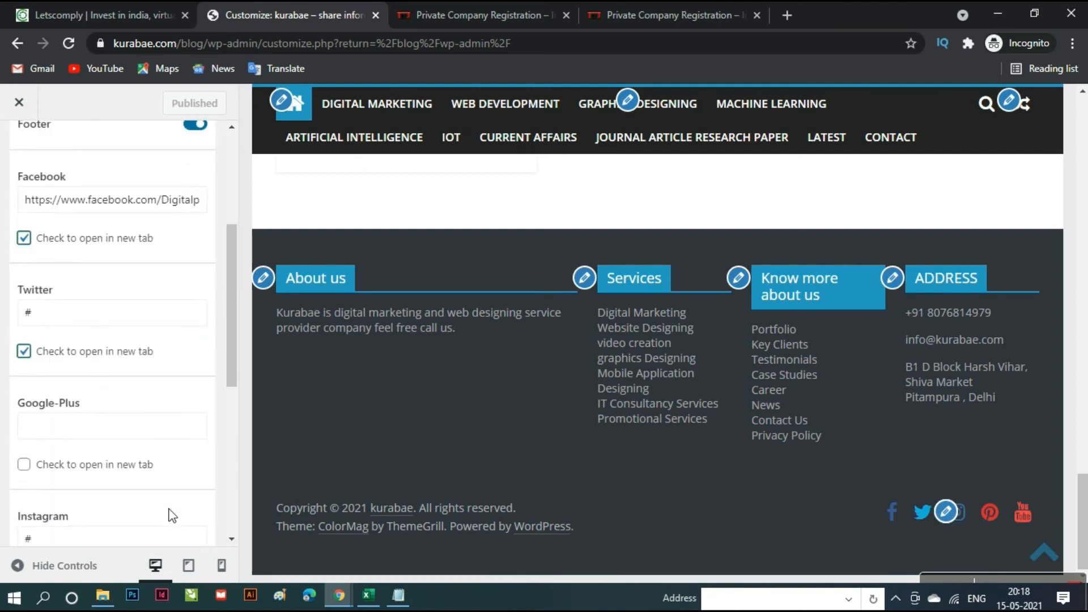
{"action": "scroll", "coordinate": [172, 515], "scroll_direction": "down", "scroll_amount": 6}
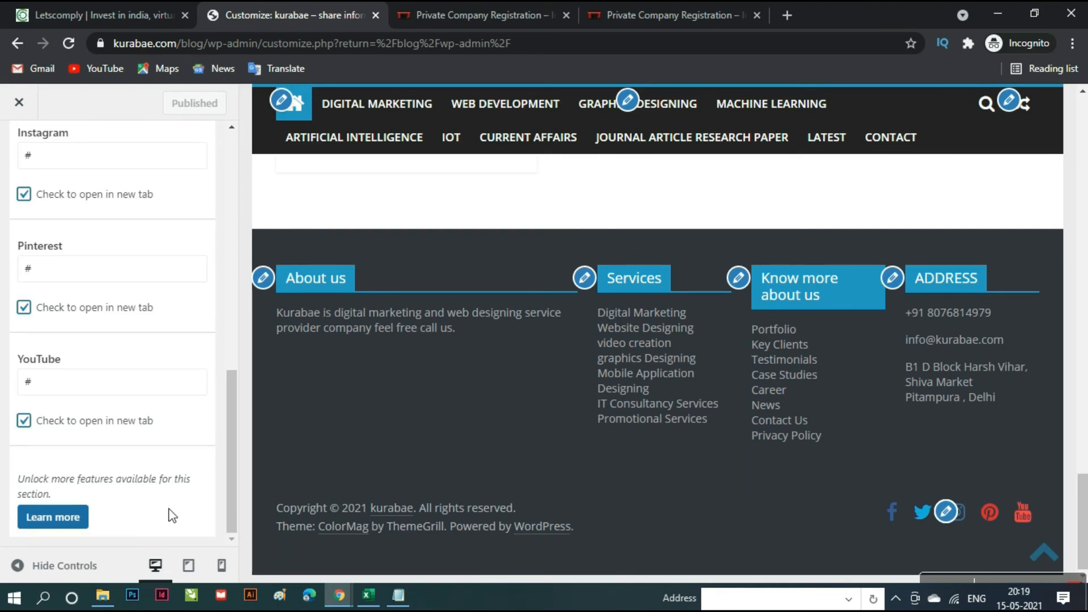
{"action": "scroll", "coordinate": [173, 515], "scroll_direction": "up", "scroll_amount": 10}
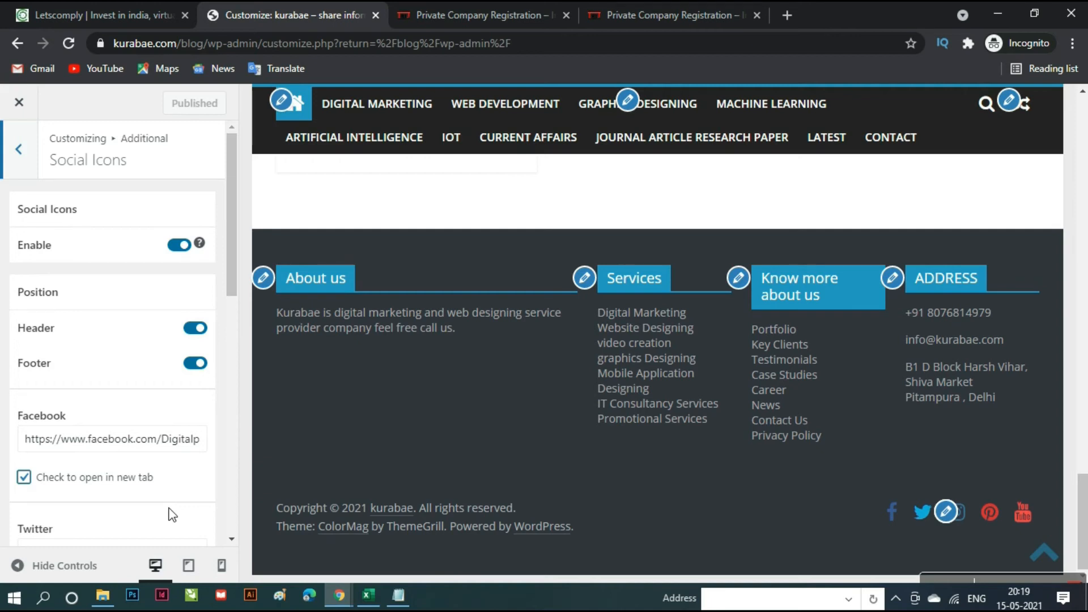
{"action": "scroll", "coordinate": [172, 516], "scroll_direction": "down", "scroll_amount": 10}
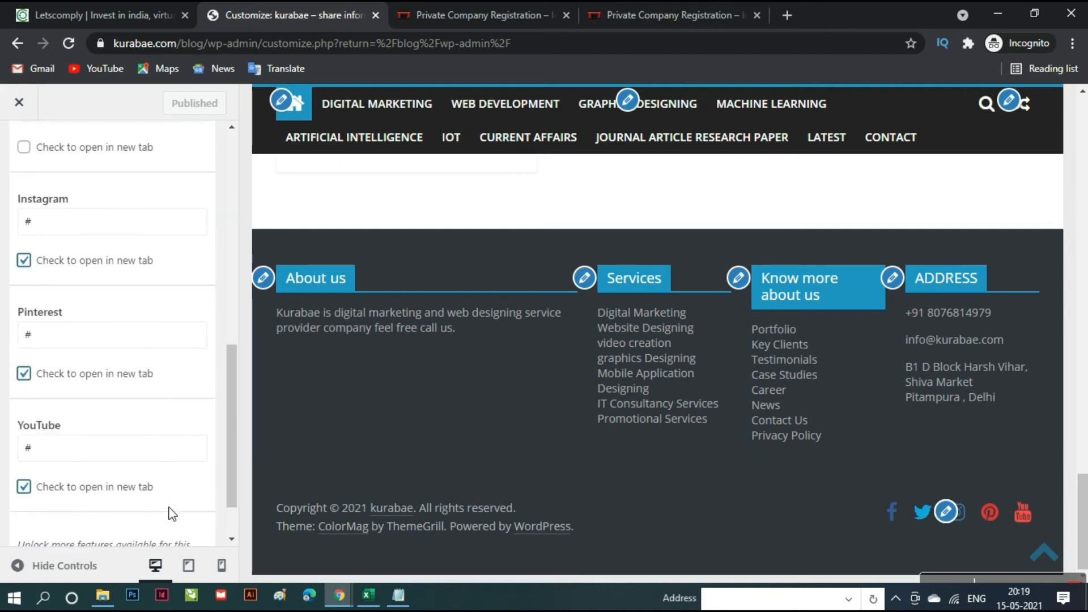
{"action": "scroll", "coordinate": [173, 515], "scroll_direction": "up", "scroll_amount": 10}
{"action": "left_click", "coordinate": [19, 149]}
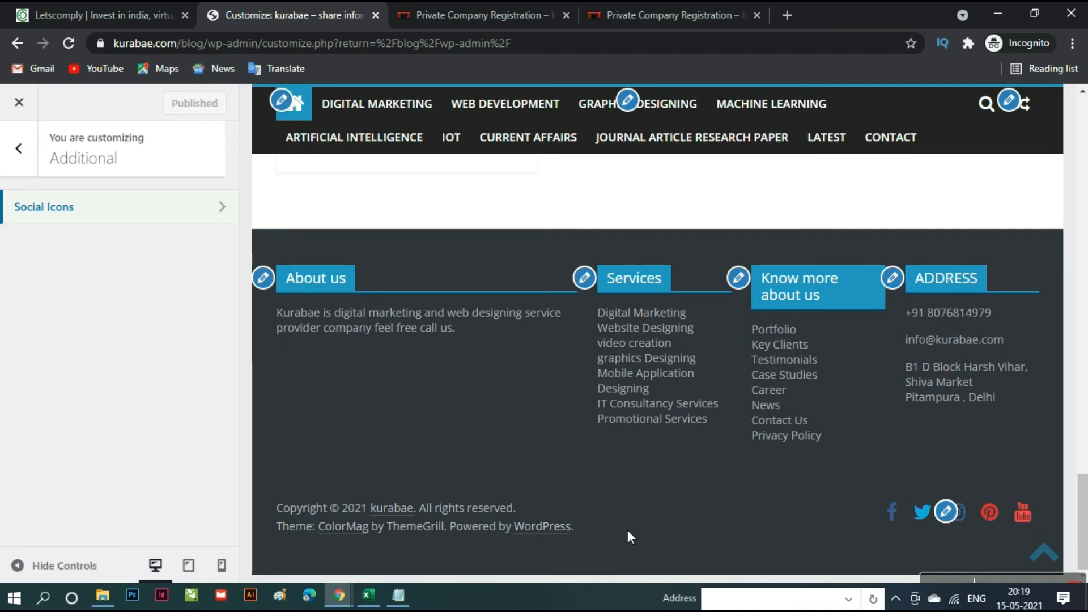
- Back out to the main Customizer menu and exit it to the WordPress admin Dashboard
{"action": "left_click", "coordinate": [29, 156]}
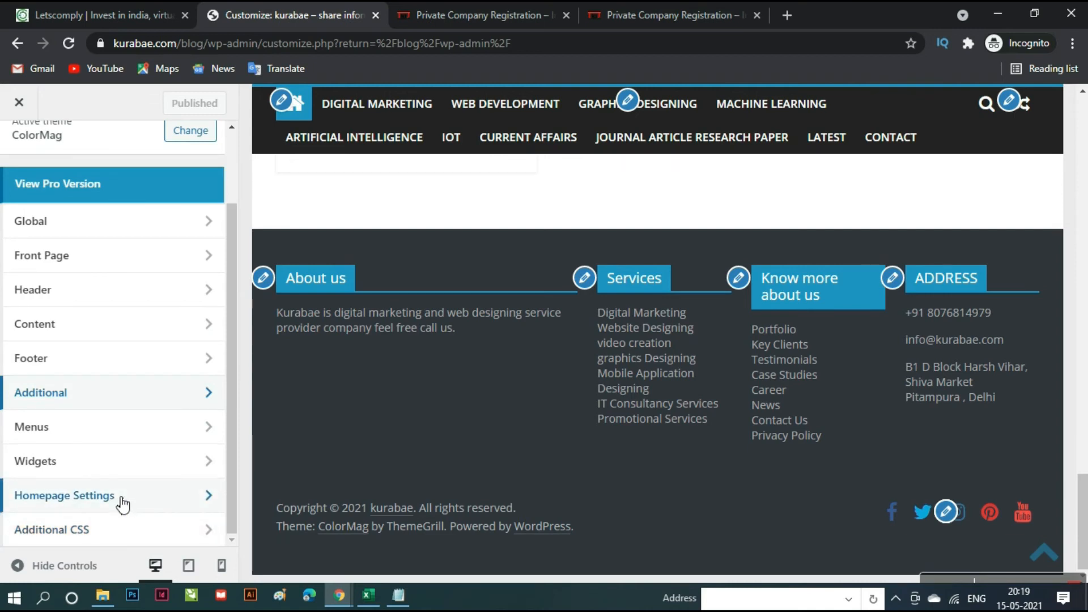
{"action": "scroll", "coordinate": [119, 407], "scroll_direction": "up", "scroll_amount": 2}
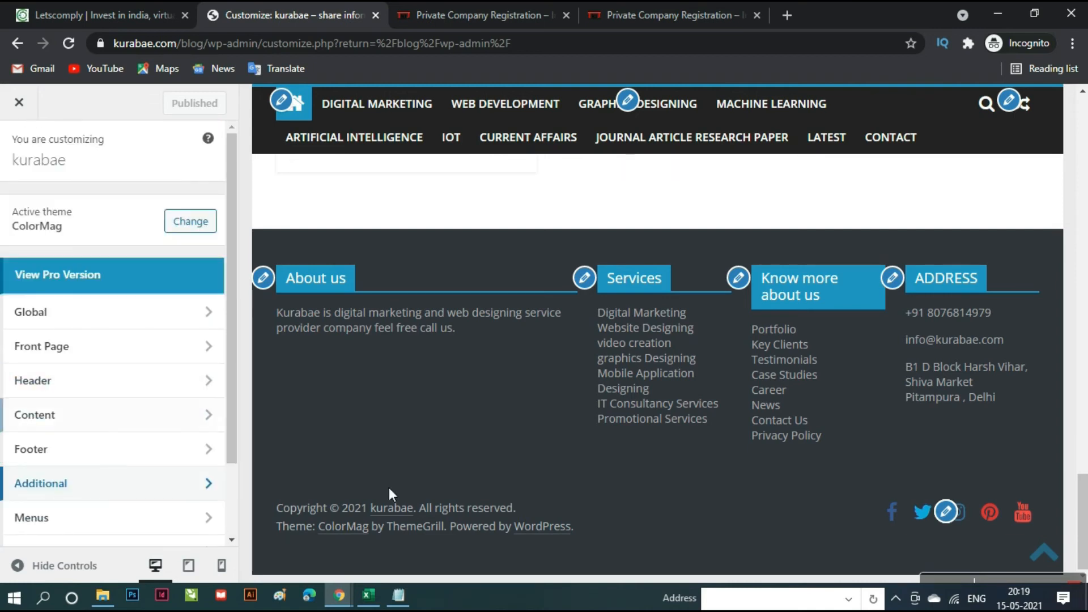
{"action": "scroll", "coordinate": [703, 498], "scroll_direction": "up", "scroll_amount": 10}
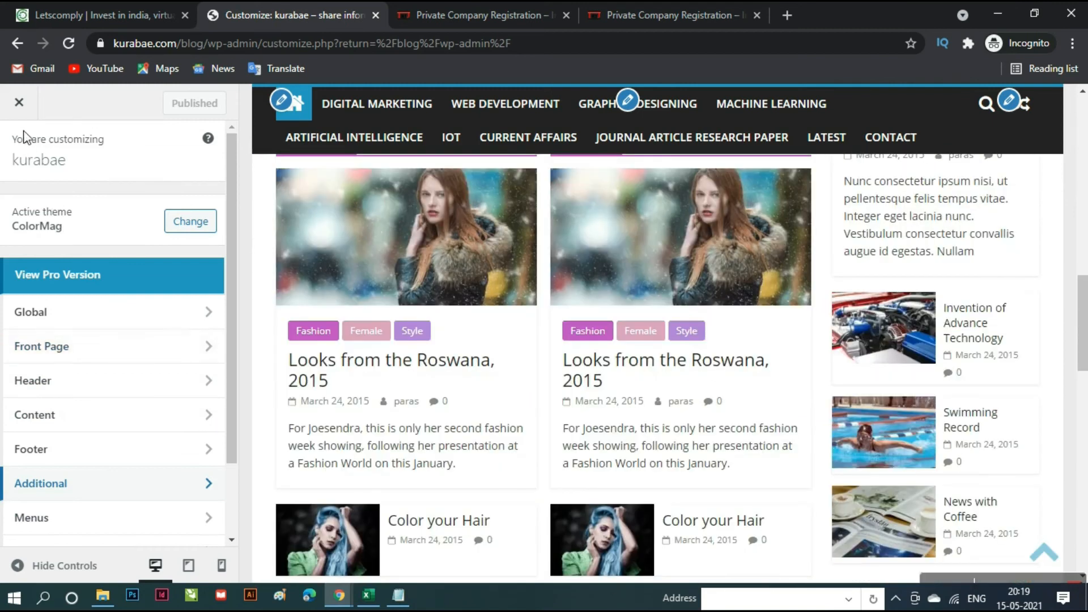
{"action": "left_click", "coordinate": [27, 111]}
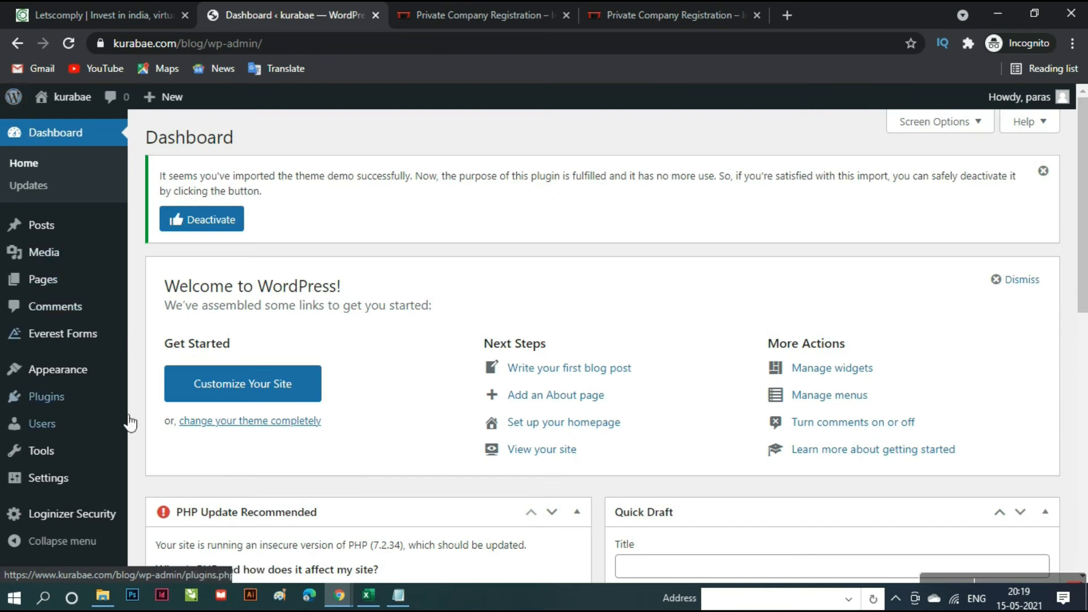
{"action": "mouse_move", "coordinate": [80, 377]}
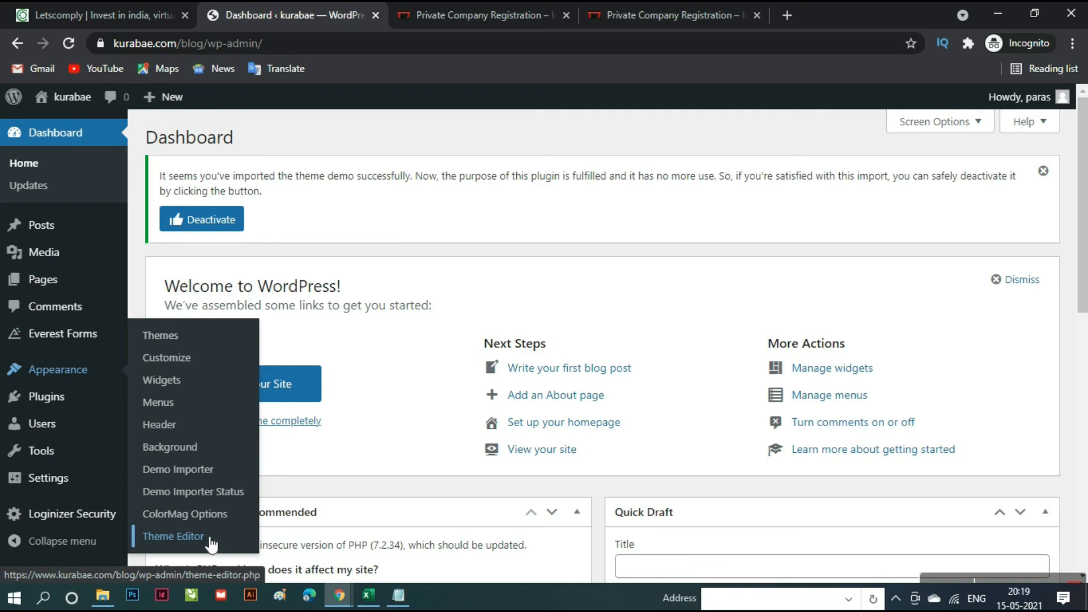
{"action": "mouse_move", "coordinate": [32, 340]}
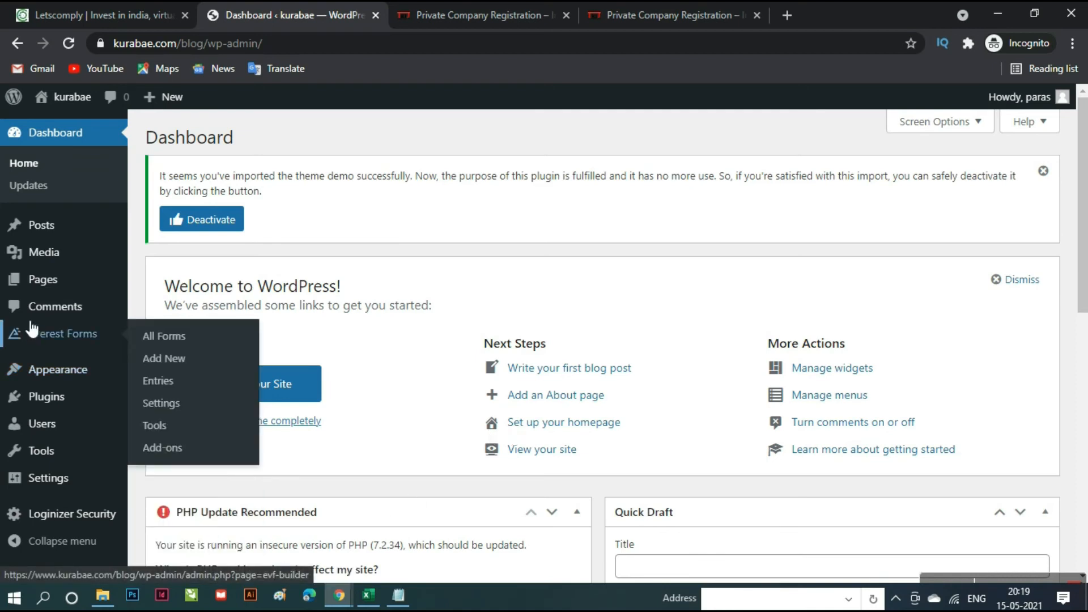
{"action": "mouse_move", "coordinate": [45, 250]}
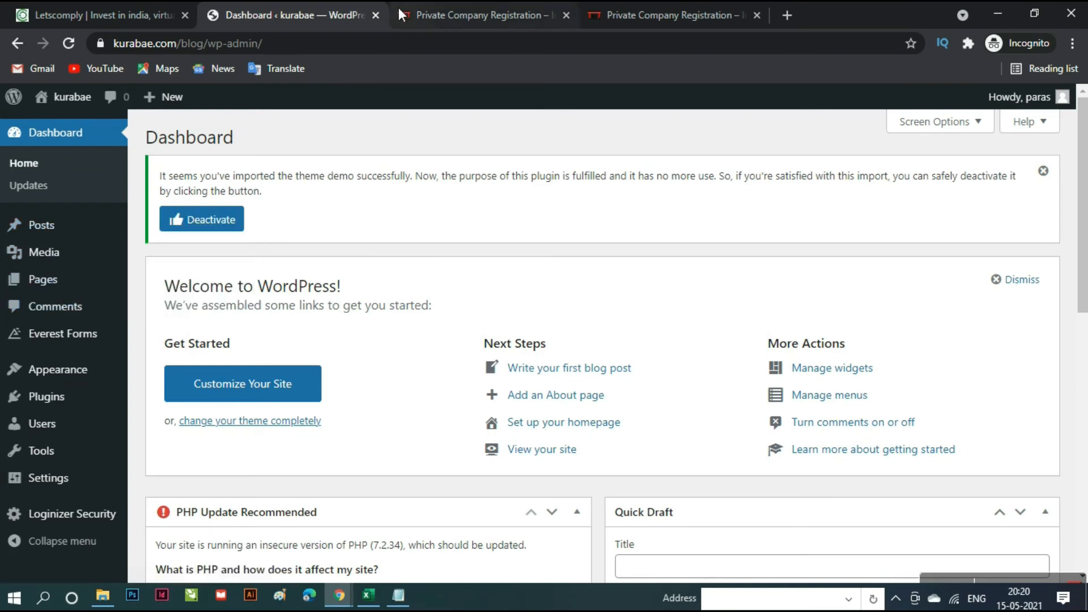
- Copy the site's domain and open kurabae.com in a new incognito tab
{"action": "left_click_drag", "start_coordinate": [187, 47], "coordinate": [116, 42]}
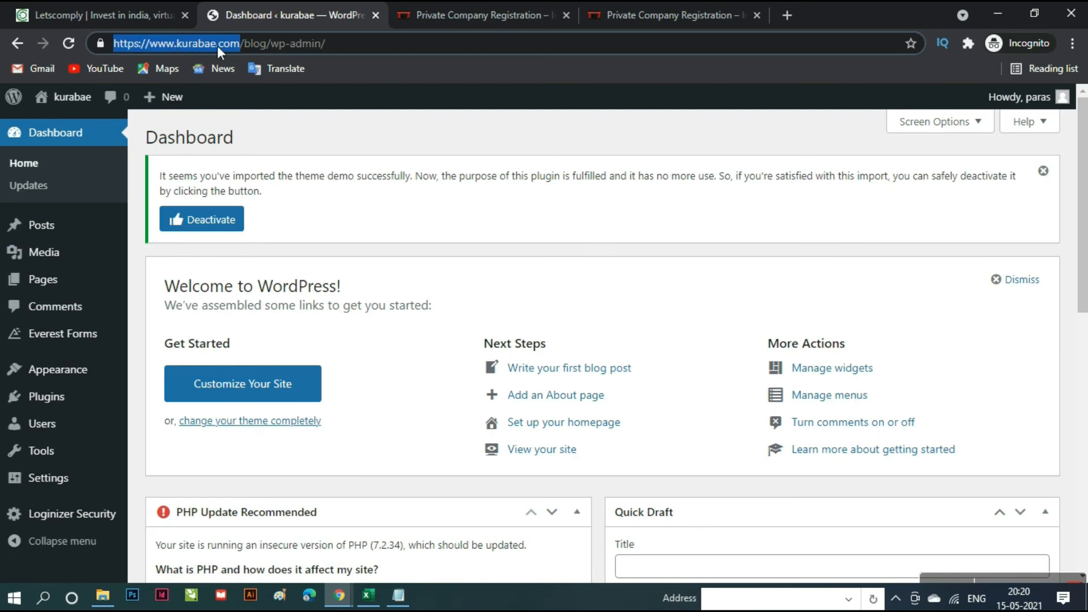
{"action": "left_click", "coordinate": [244, 47]}
{"action": "left_click_drag", "start_coordinate": [249, 50], "coordinate": [149, 44]}
{"action": "key", "text": "ctrl+c"}
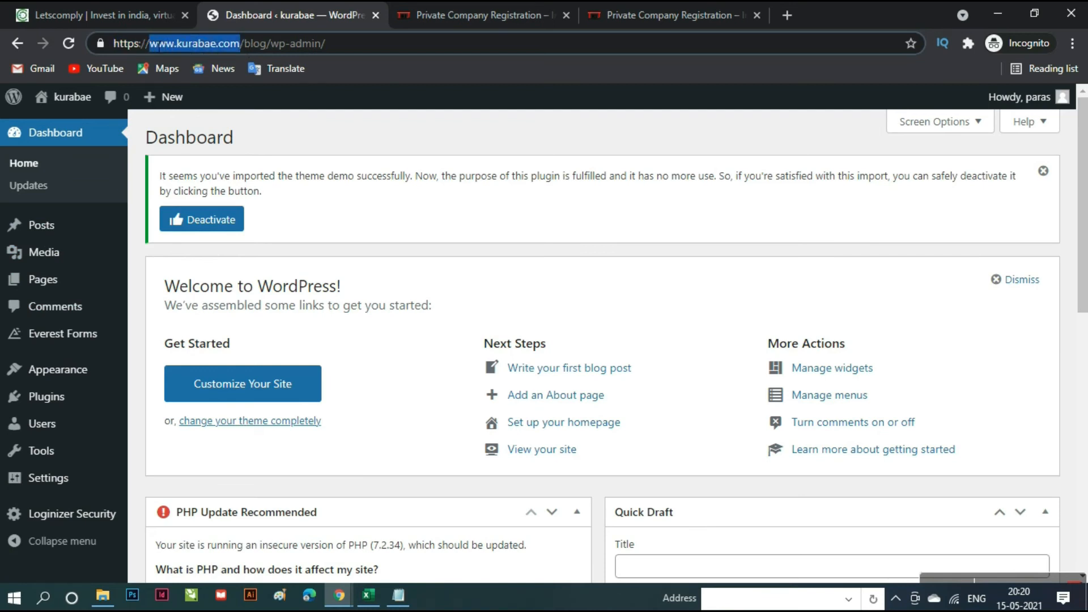
{"action": "left_click", "coordinate": [787, 14]}
{"action": "key", "text": "ctrl+v"}
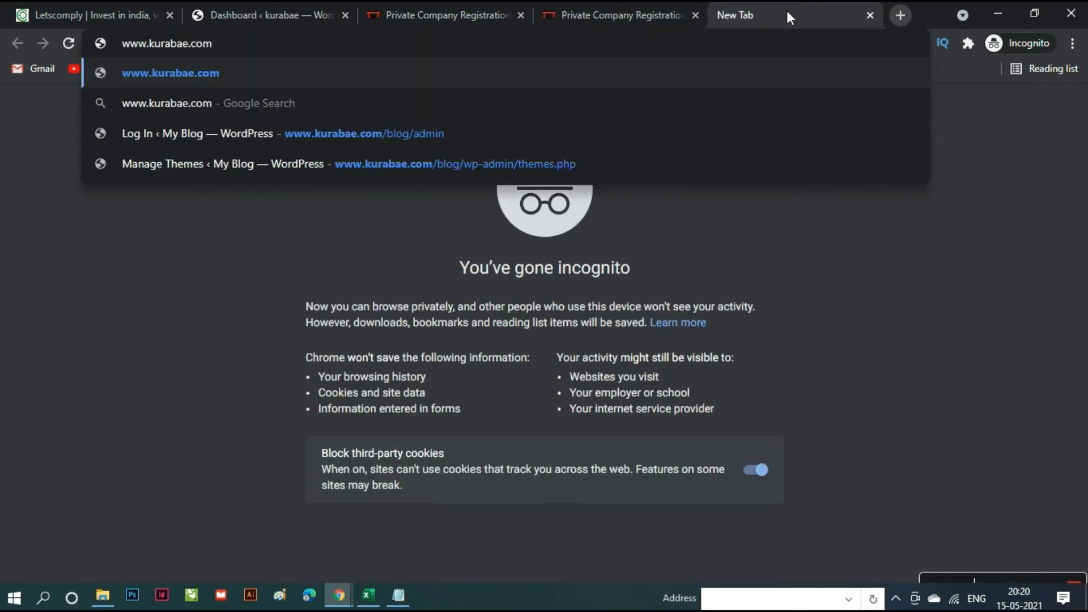
{"action": "key", "text": "Return"}
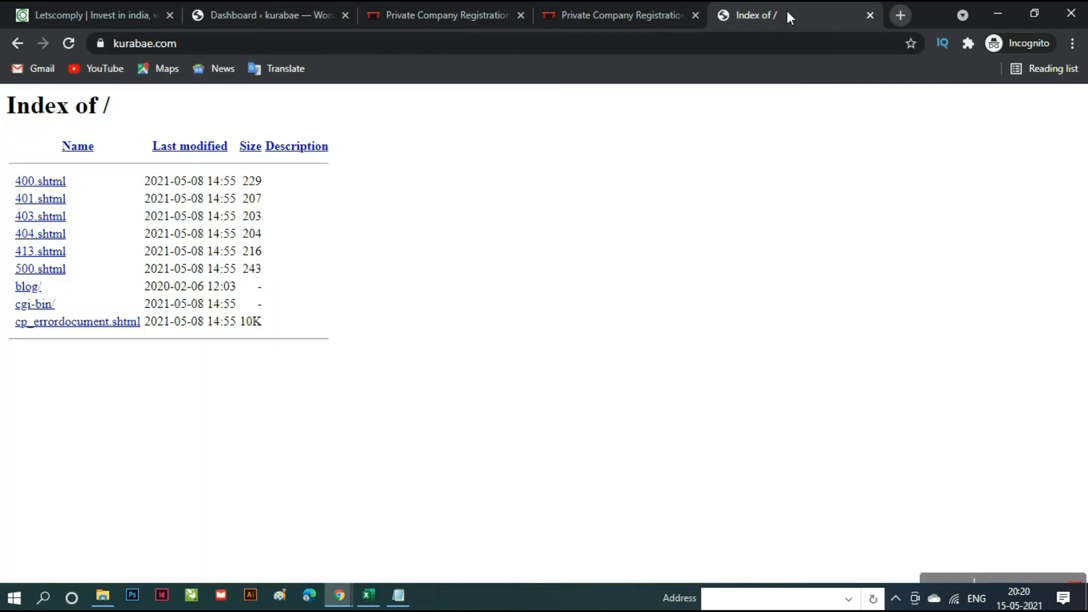
- Load kurabae.com/blog and scroll through its posts and Digital Paras banners
{"action": "left_click", "coordinate": [373, 54]}
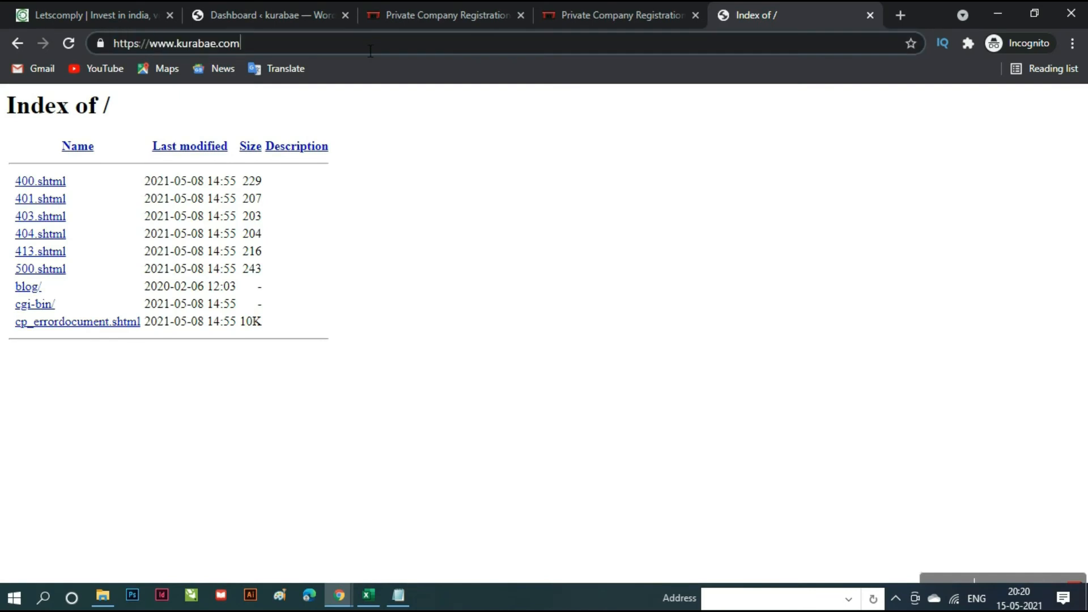
{"action": "type", "text": "/b"}
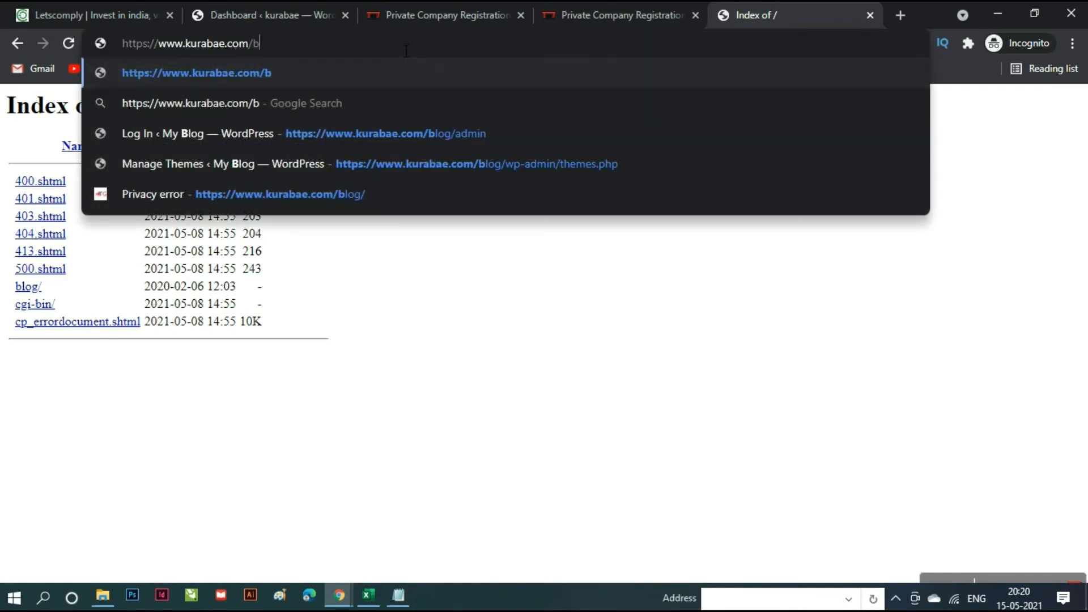
{"action": "type", "text": "log"}
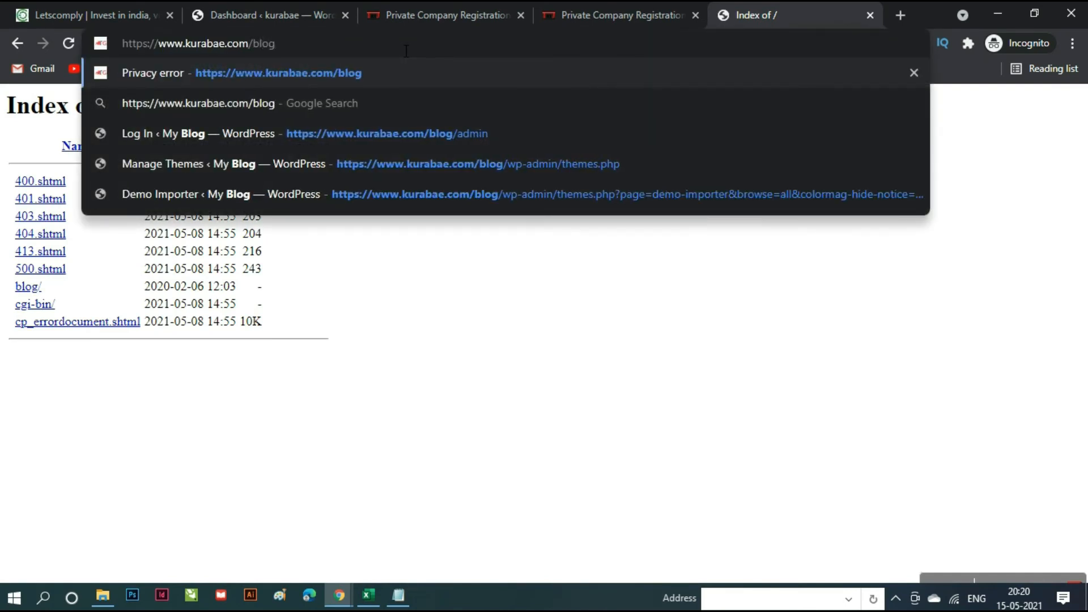
{"action": "key", "text": "Return"}
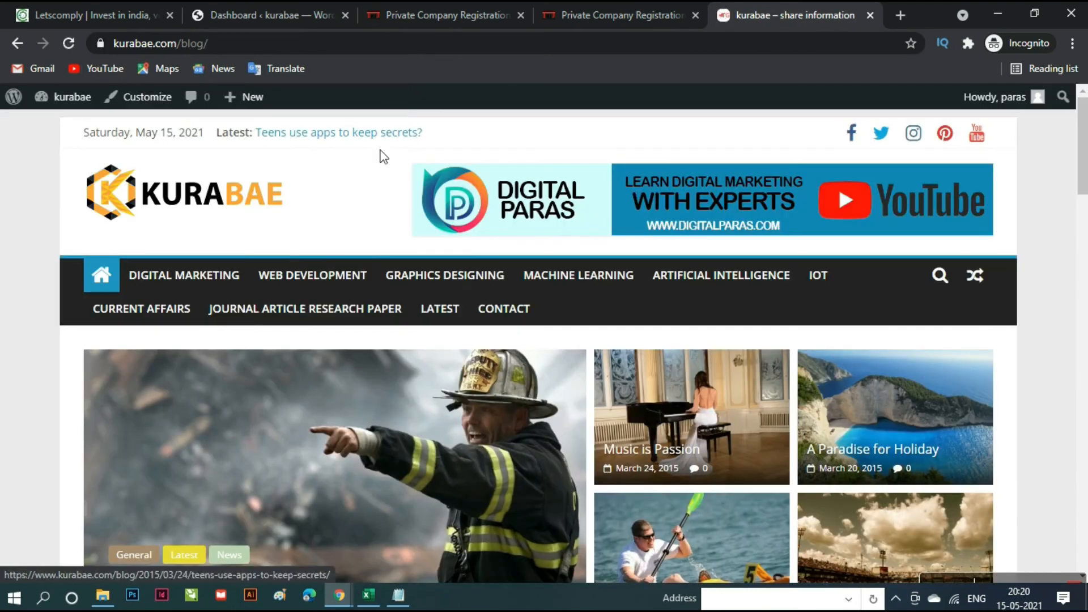
{"action": "scroll", "coordinate": [546, 460], "scroll_direction": "down", "scroll_amount": 7}
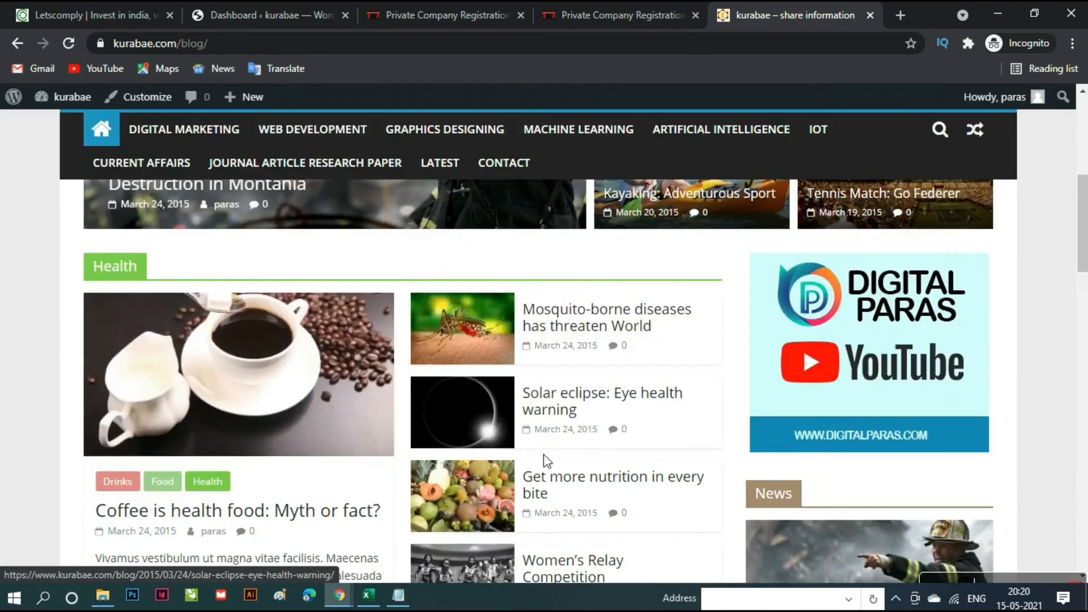
{"action": "scroll", "coordinate": [547, 460], "scroll_direction": "down", "scroll_amount": 20}
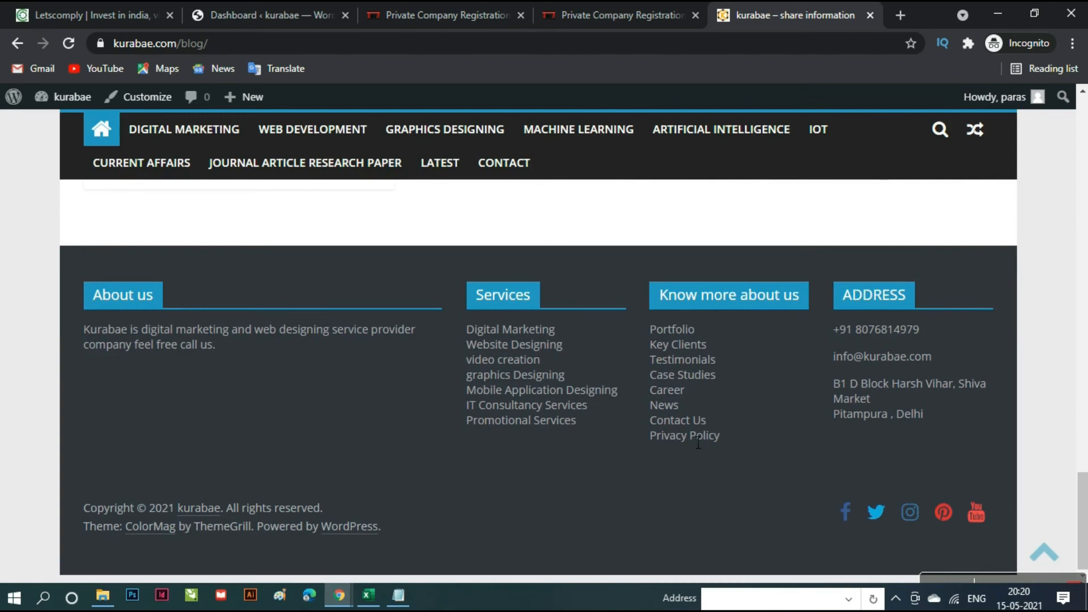
{"action": "scroll", "coordinate": [670, 545], "scroll_direction": "up", "scroll_amount": 5}
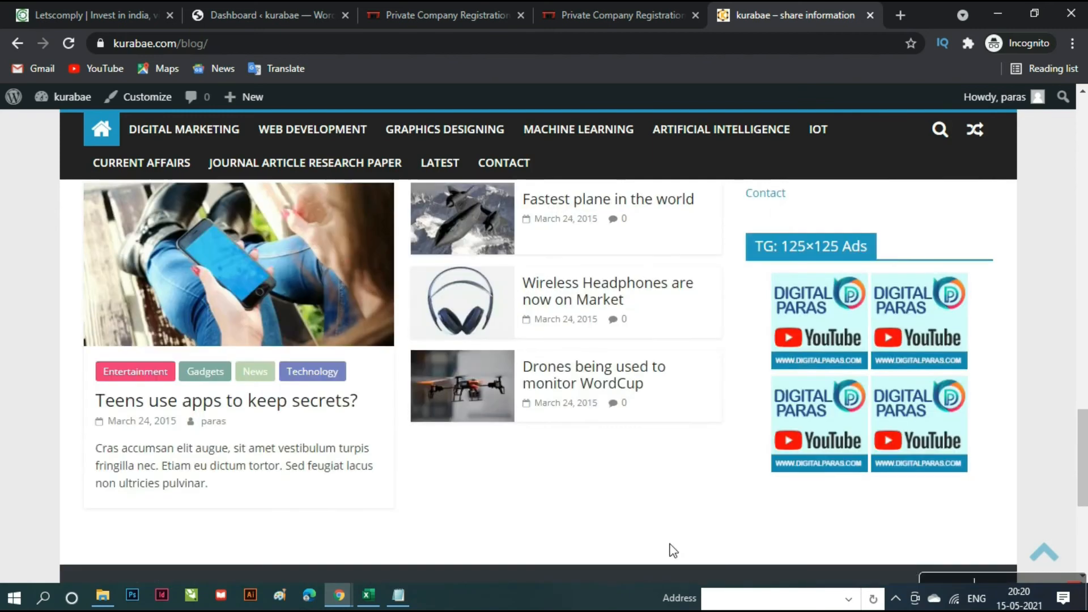
{"action": "scroll", "coordinate": [672, 550], "scroll_direction": "up", "scroll_amount": 20}
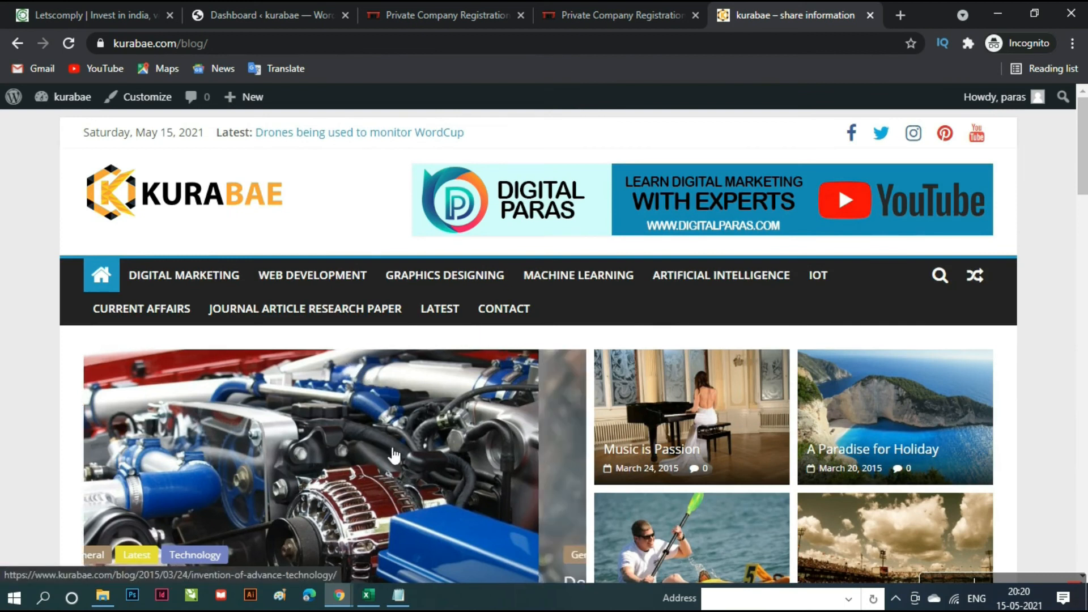
{"action": "scroll", "coordinate": [723, 364], "scroll_direction": "down", "scroll_amount": 5}
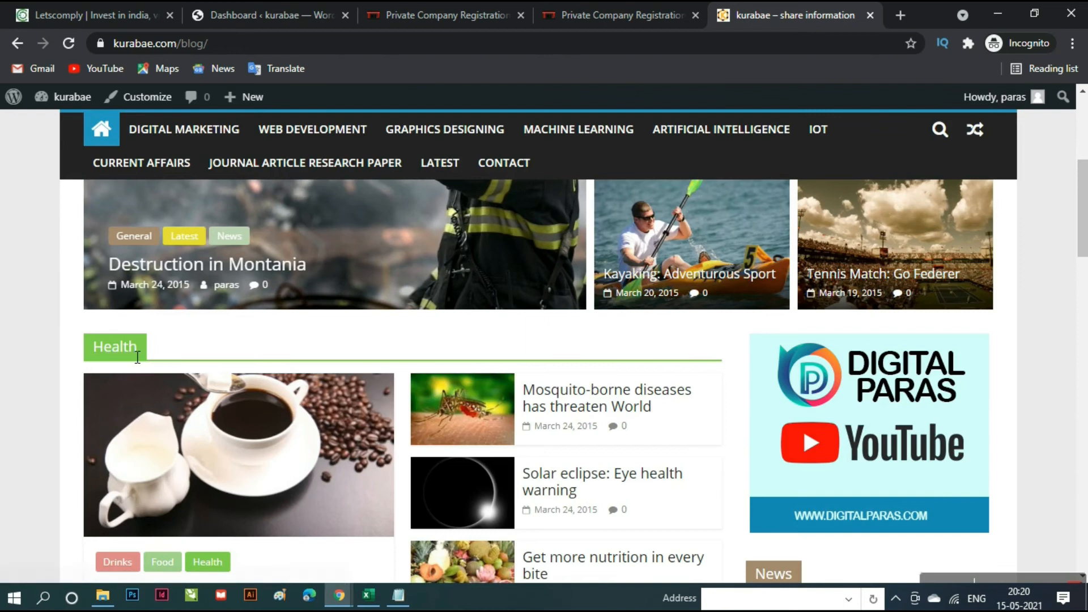
{"action": "scroll", "coordinate": [596, 486], "scroll_direction": "up", "scroll_amount": 5}
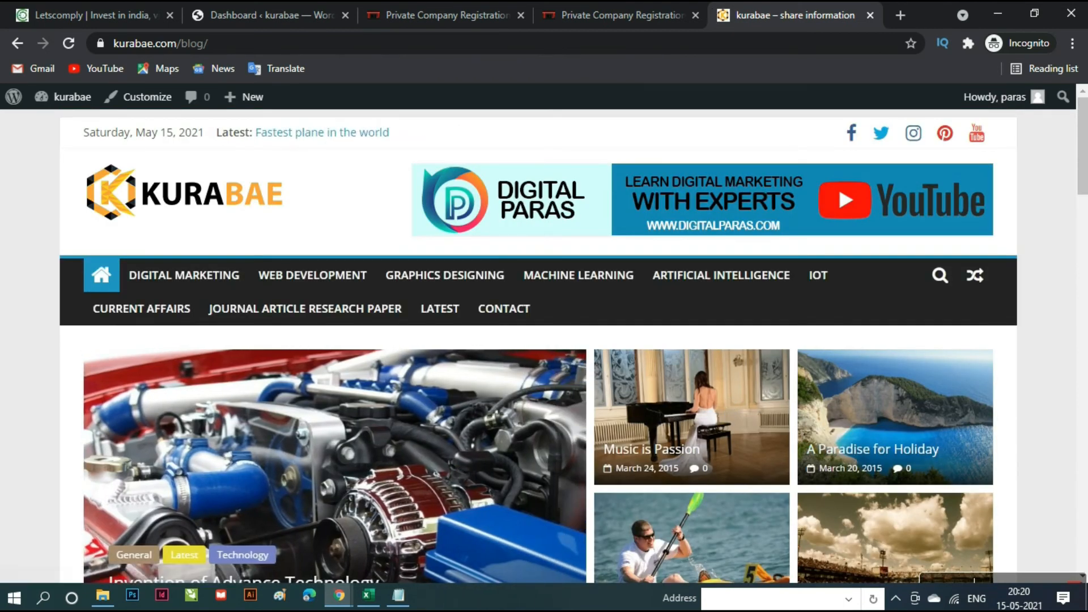
- Go from the Dashboard to the Posts > All Posts list
{"action": "left_click", "coordinate": [258, 8]}
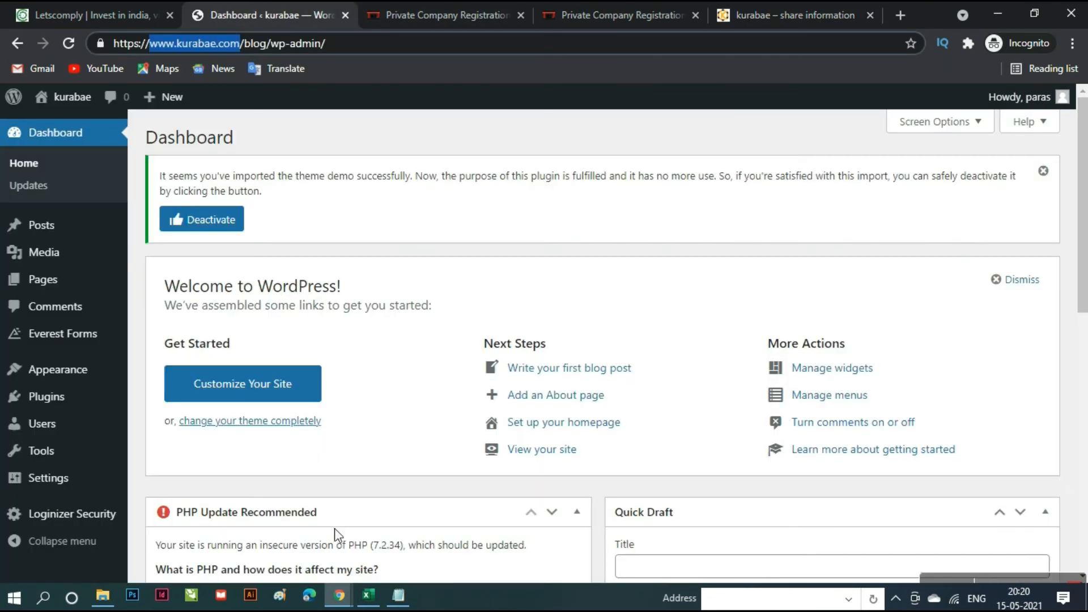
{"action": "mouse_move", "coordinate": [19, 229]}
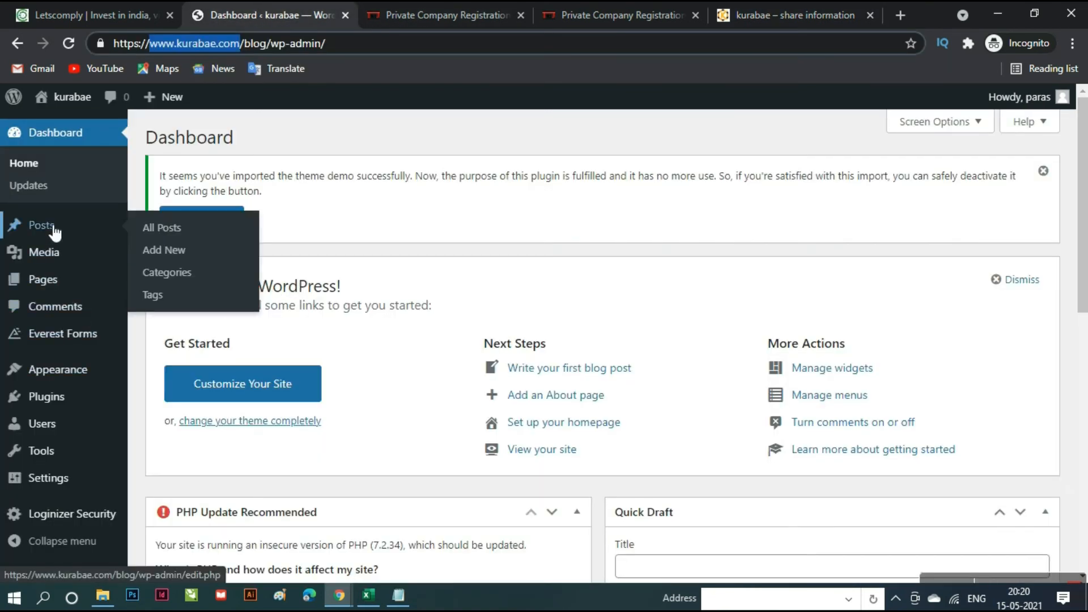
{"action": "left_click", "coordinate": [163, 229]}
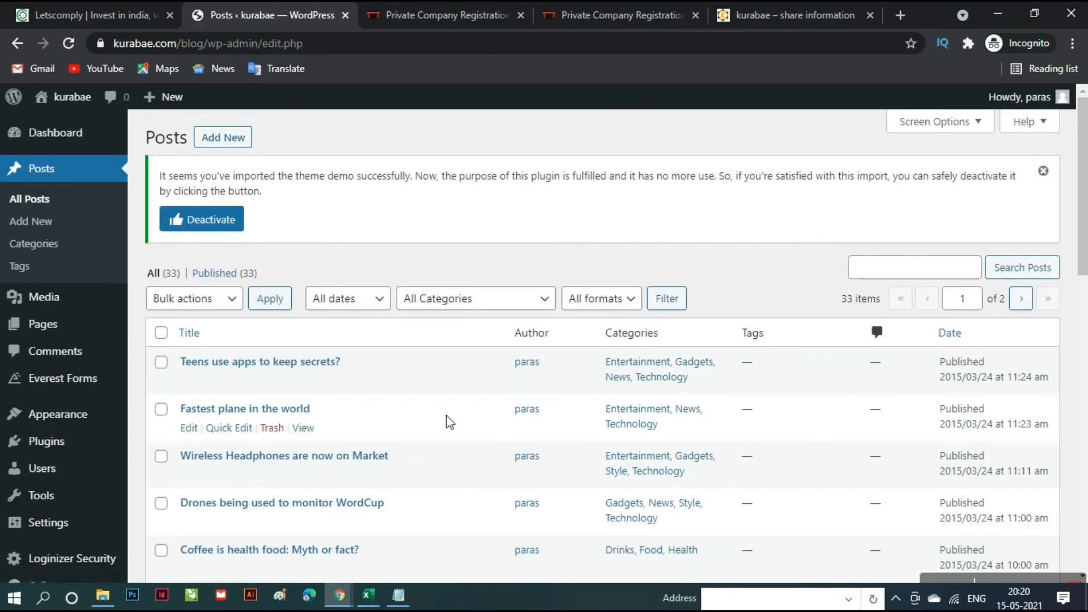
{"action": "scroll", "coordinate": [450, 422], "scroll_direction": "down", "scroll_amount": 15}
{"action": "scroll", "coordinate": [451, 423], "scroll_direction": "up", "scroll_amount": 7}
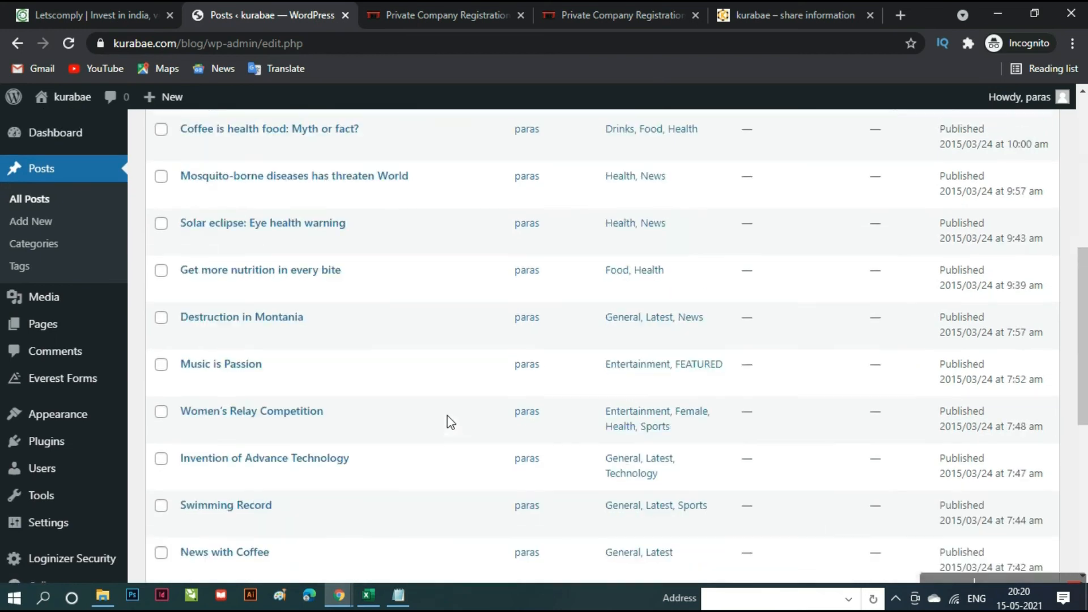
{"action": "scroll", "coordinate": [450, 423], "scroll_direction": "up", "scroll_amount": 6}
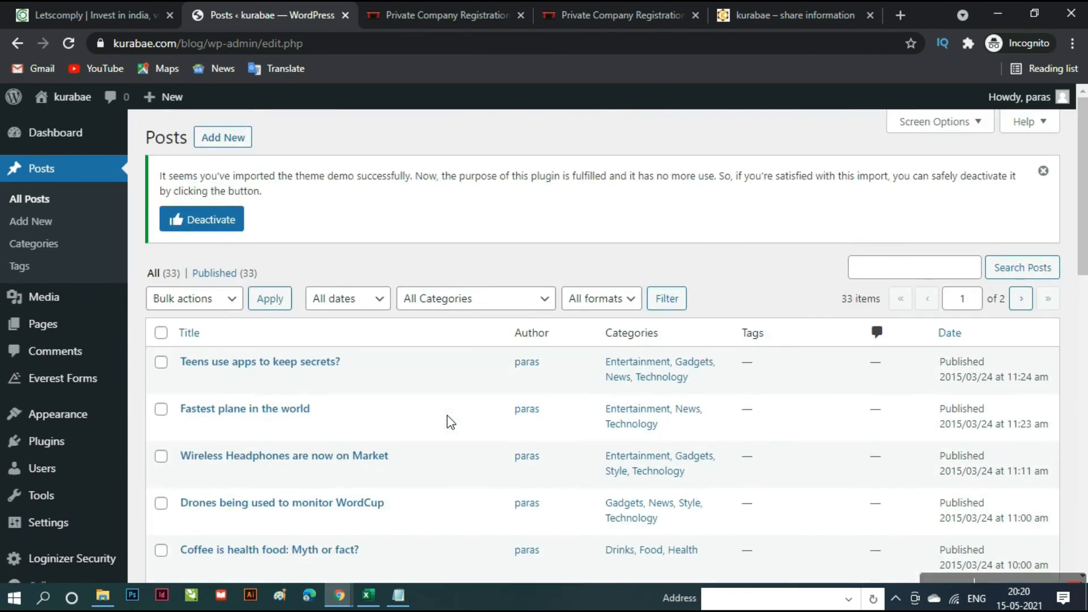
- Add a new post, dismiss the block editor's welcome guide, and place the cursor in the title
{"action": "left_click", "coordinate": [222, 141]}
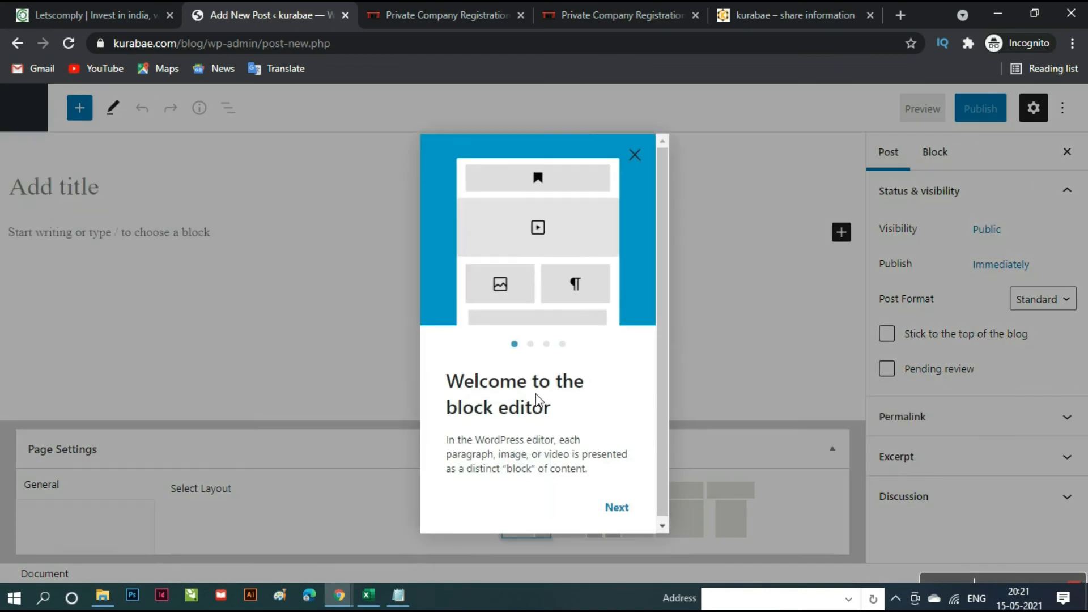
{"action": "left_click", "coordinate": [616, 507]}
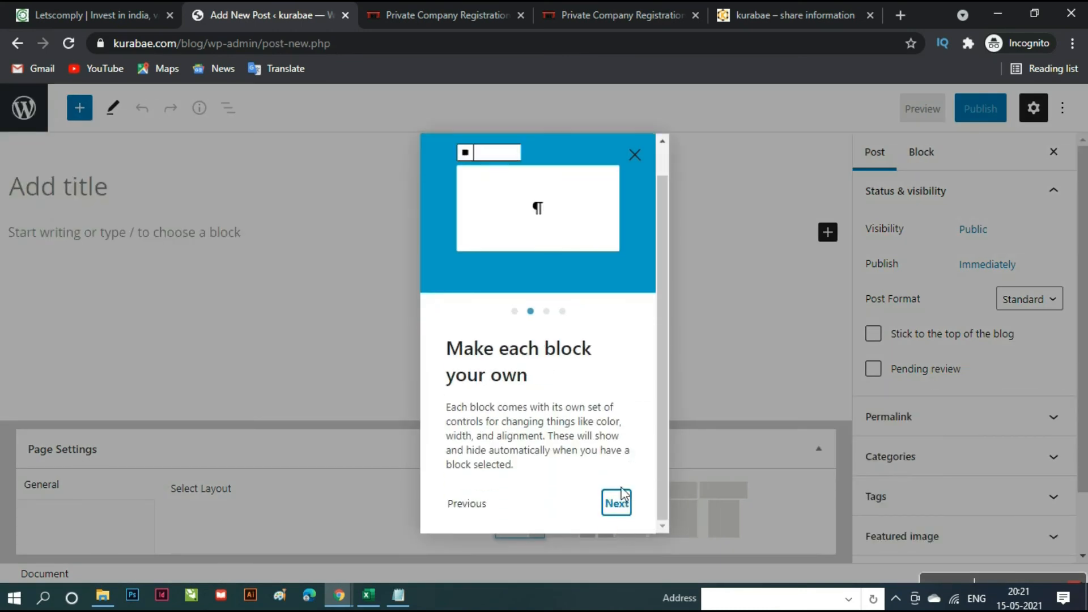
{"action": "left_click", "coordinate": [617, 506]}
{"action": "left_click", "coordinate": [615, 505]}
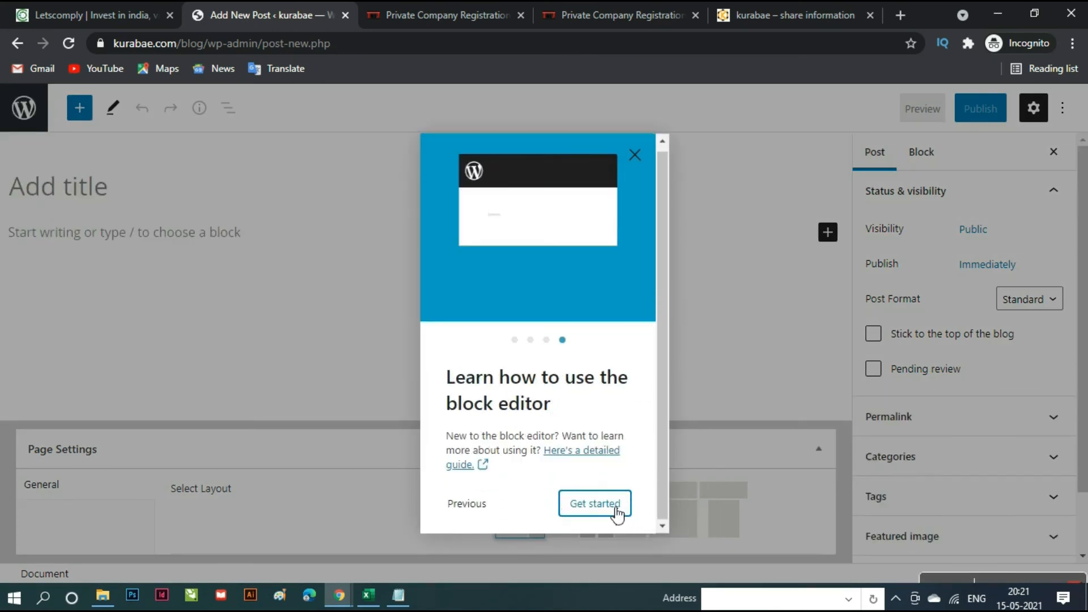
{"action": "left_click", "coordinate": [618, 514]}
{"action": "left_click", "coordinate": [210, 186]}
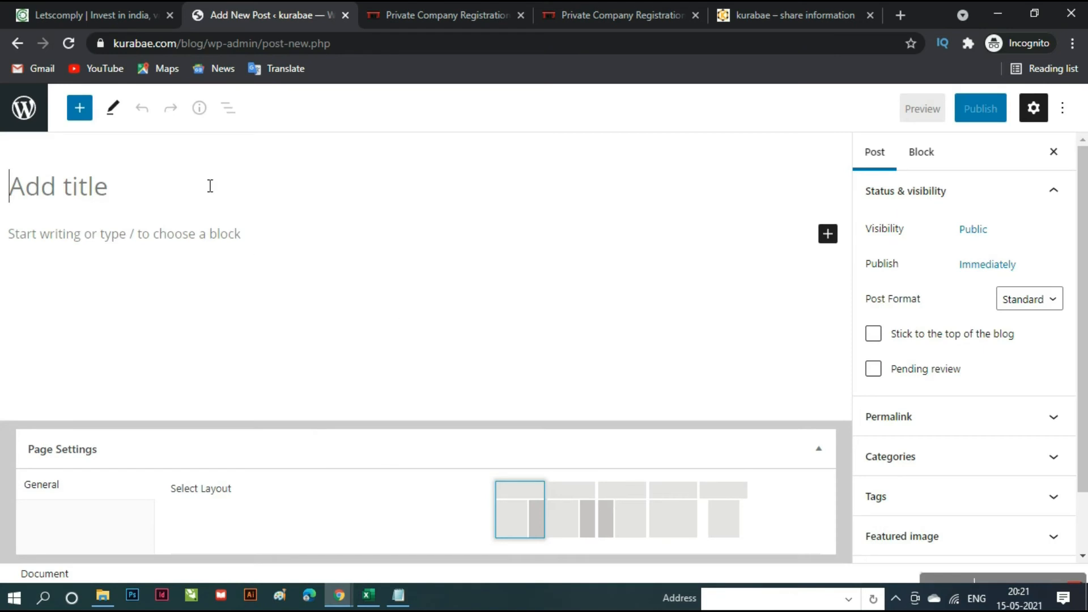
- Search Google for 'what is digital marketing' in a new tab
{"action": "left_click", "coordinate": [213, 266]}
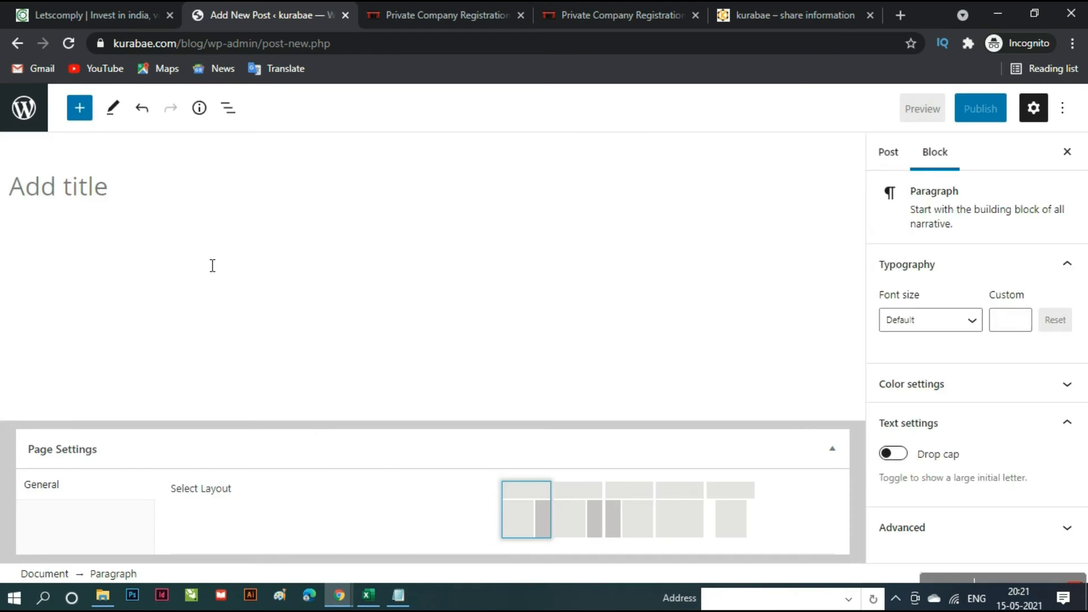
{"action": "left_click", "coordinate": [899, 17]}
{"action": "type", "text": "wha"}
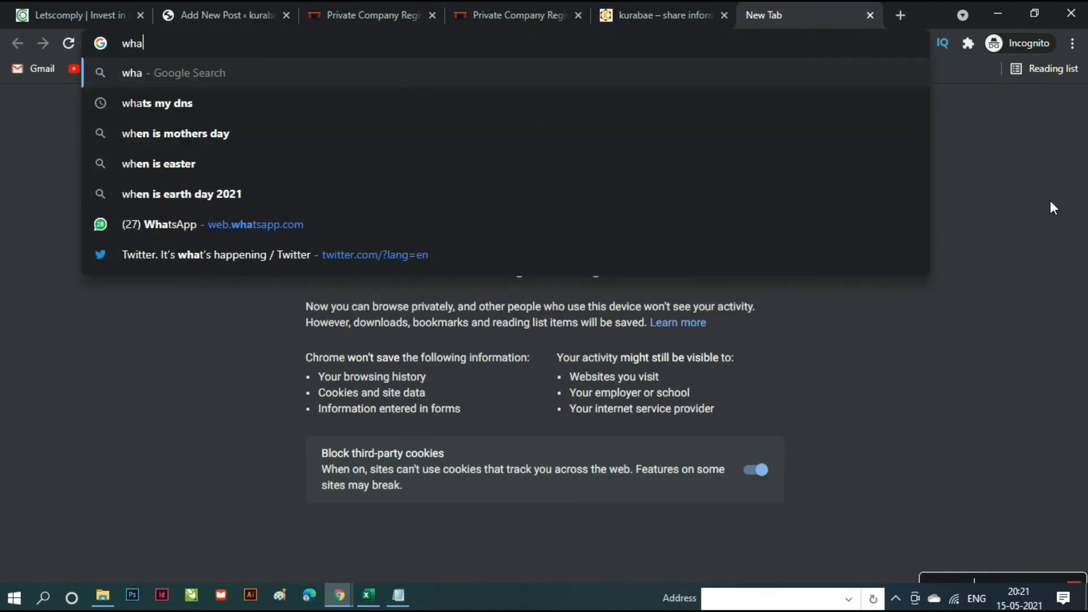
{"action": "type", "text": "t is "}
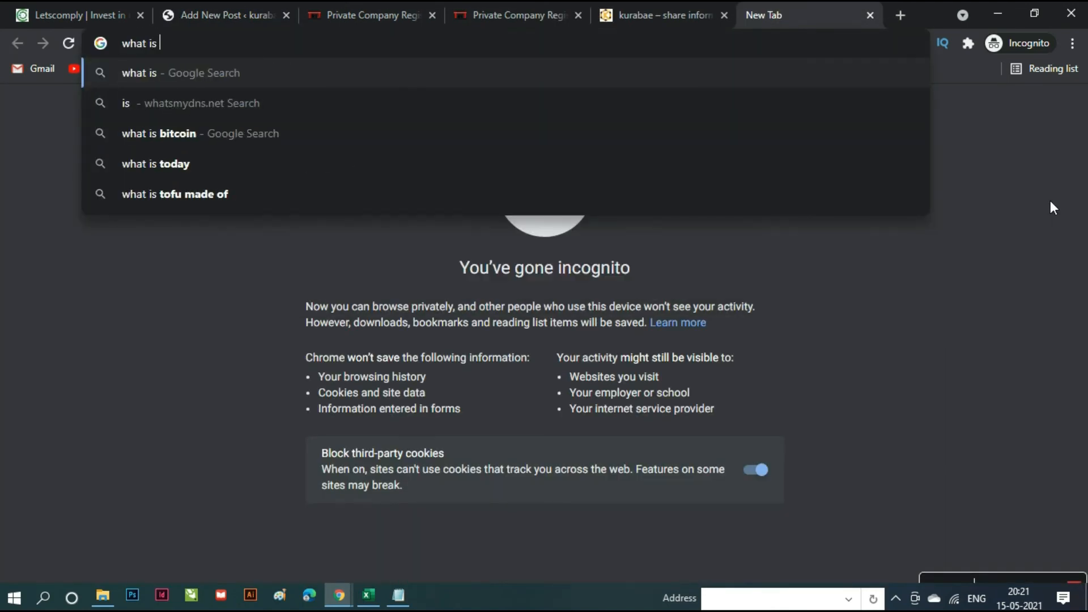
{"action": "type", "text": "digital mar"}
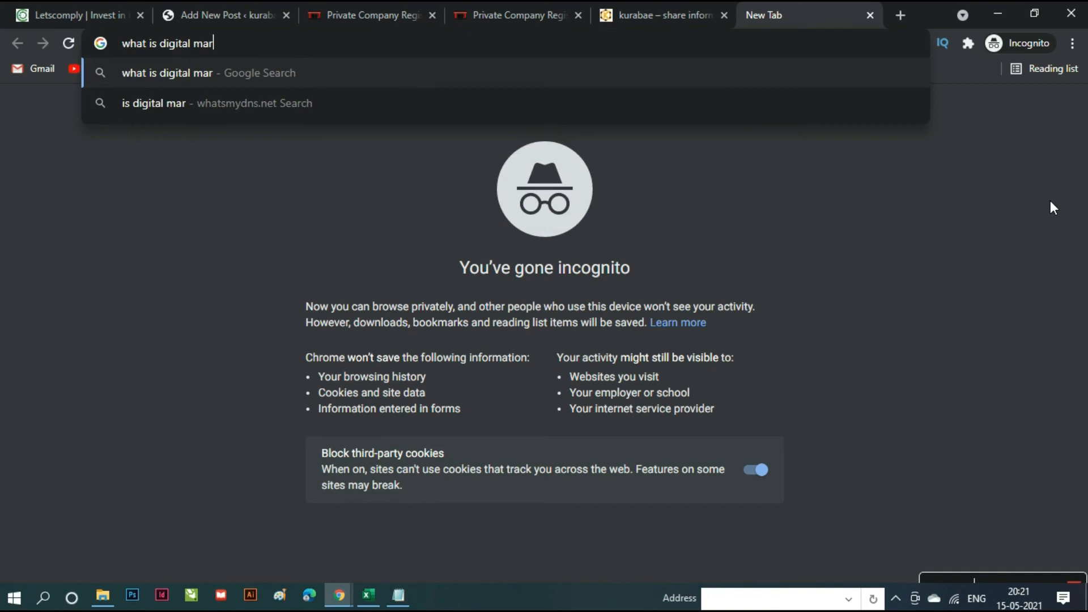
{"action": "type", "text": "keting"}
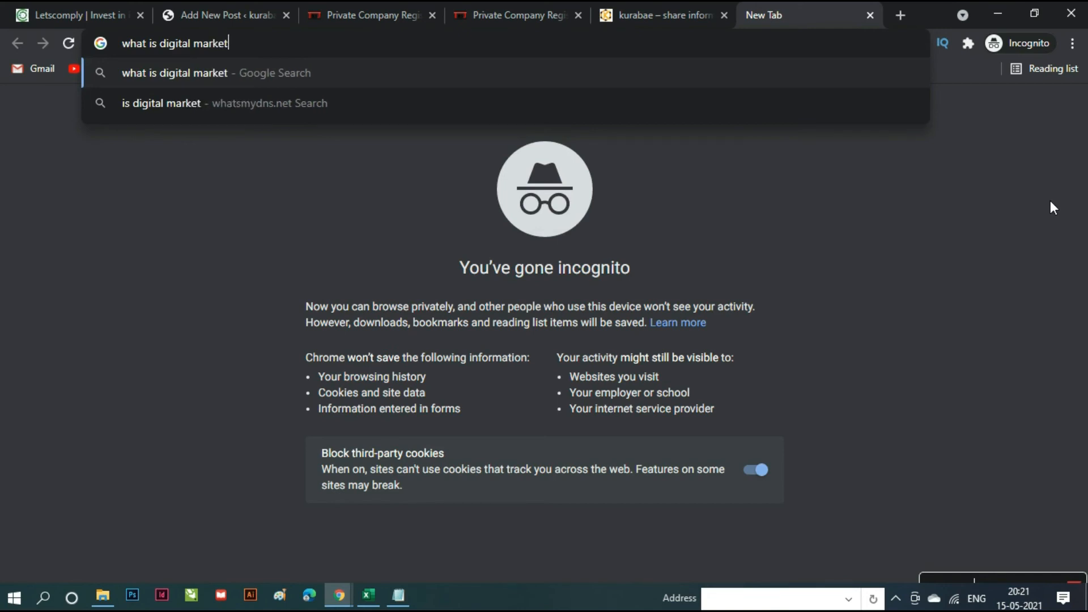
{"action": "key", "text": "Return"}
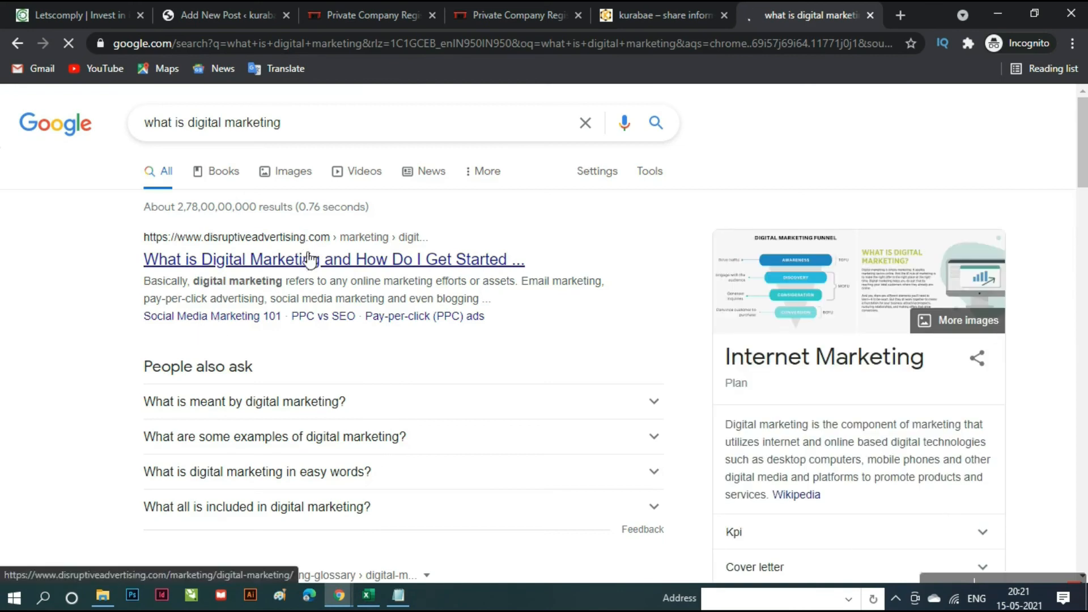
- Open the top Disruptive article result in a new tab and select its heading
{"action": "left_click", "coordinate": [310, 261]}
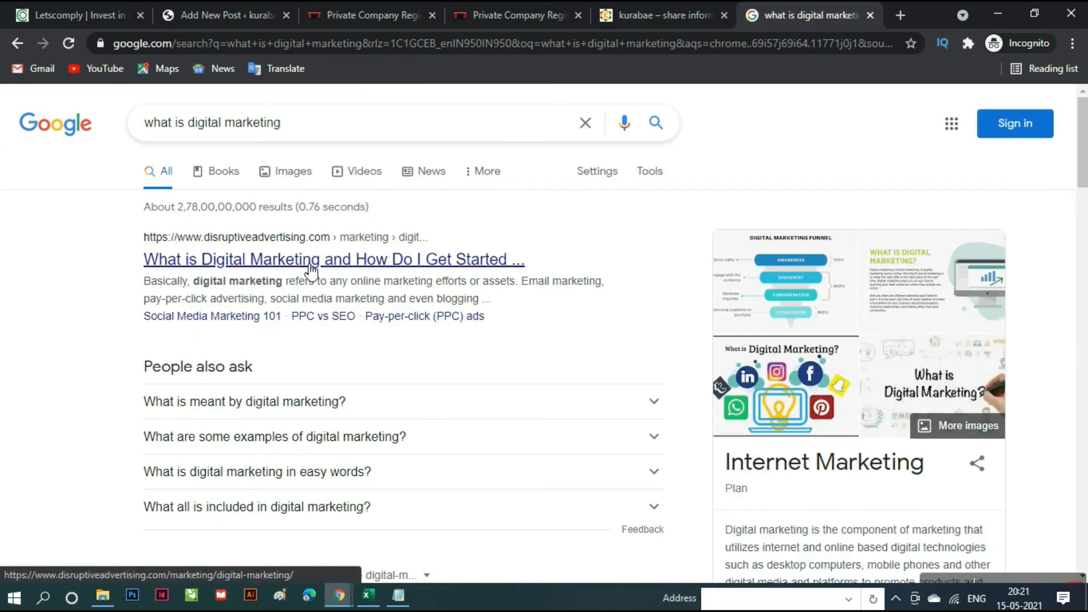
{"action": "middle_click", "coordinate": [310, 265]}
{"action": "left_click", "coordinate": [811, 16]}
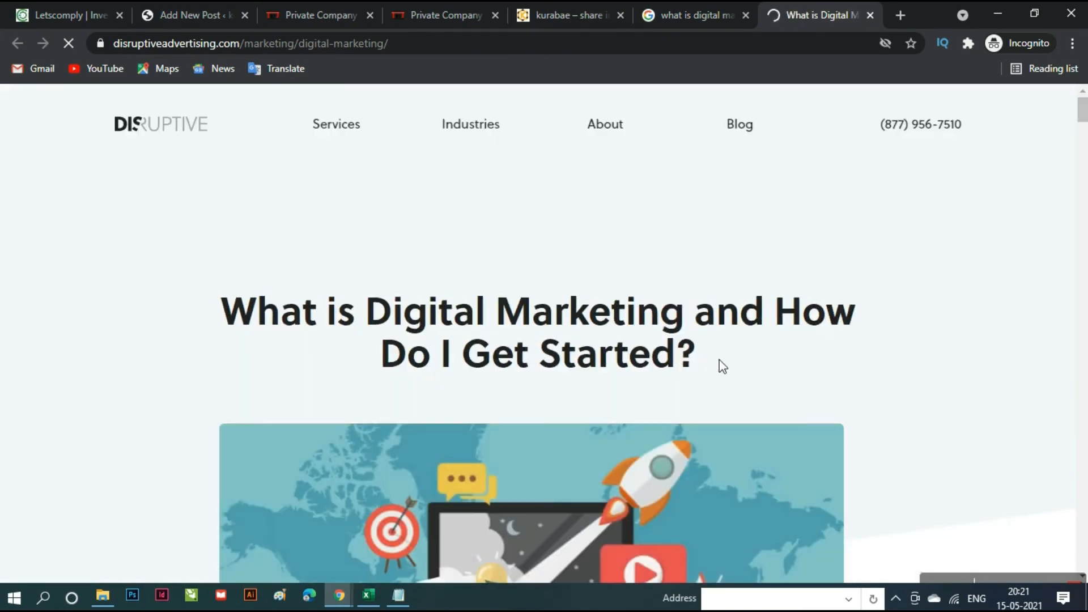
{"action": "left_click_drag", "start_coordinate": [723, 363], "coordinate": [238, 311]}
{"action": "key", "text": "ctrl+c"}
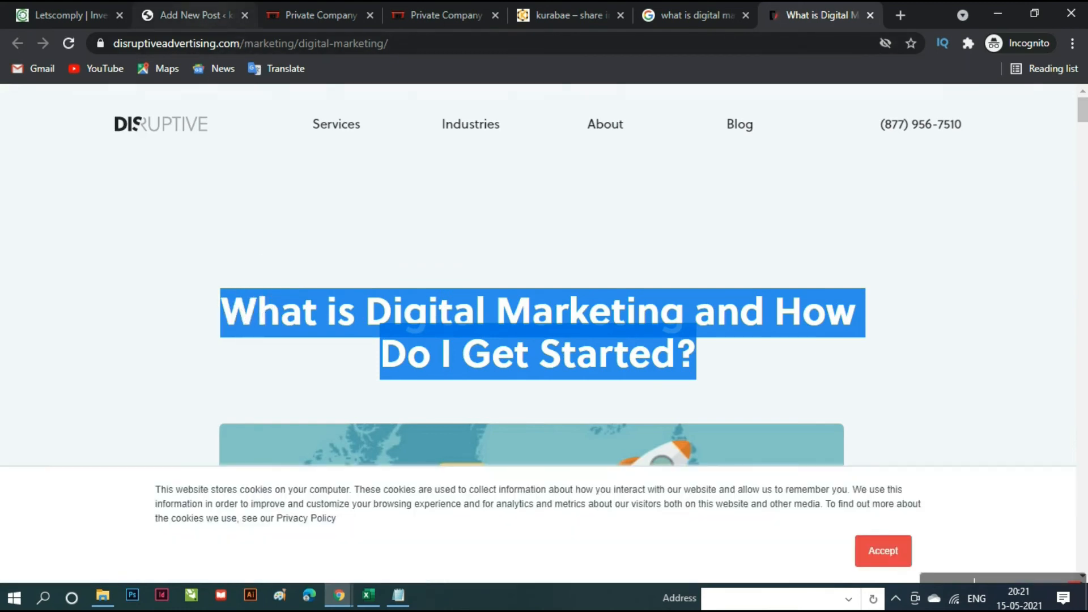
{"action": "left_click", "coordinate": [252, 17]}
- Paste 'What is Digital Marketing and How Do I Get Started?' as the post title
{"action": "left_click", "coordinate": [248, 202]}
{"action": "key", "text": "ctrl+v"}
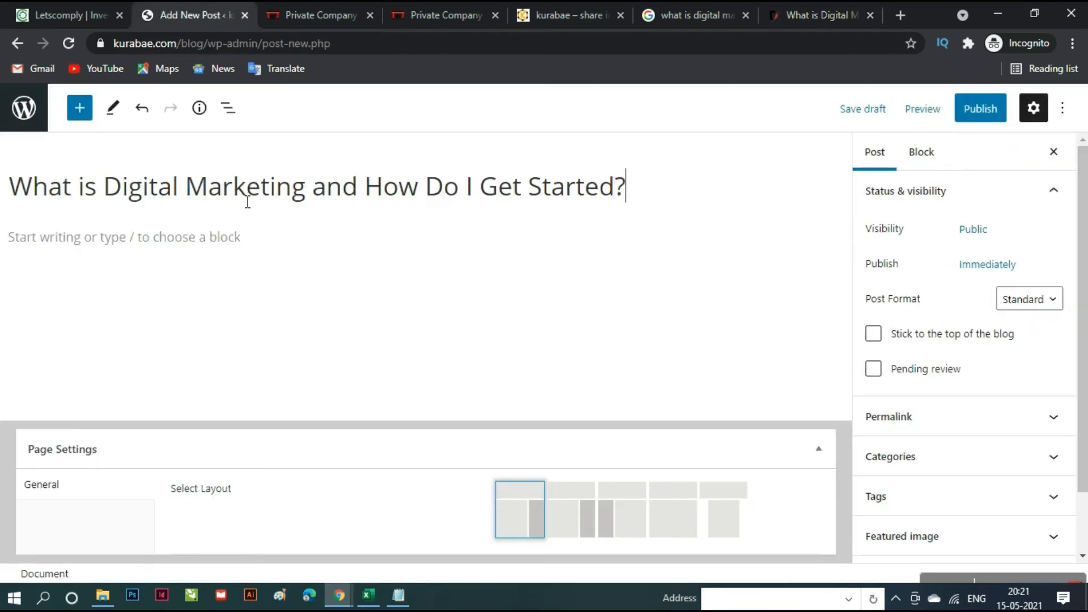
{"action": "left_click", "coordinate": [269, 269]}
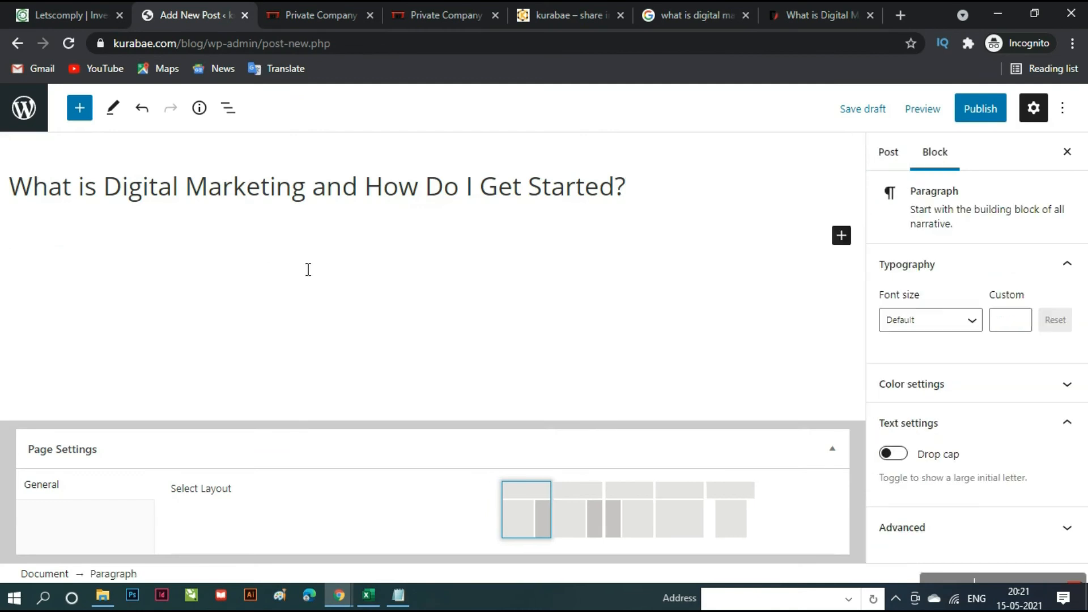
- Select and copy the entire Disruptive article body, then return to the post editor
{"action": "left_click", "coordinate": [806, 14]}
{"action": "scroll", "coordinate": [483, 389], "scroll_direction": "down", "scroll_amount": 10}
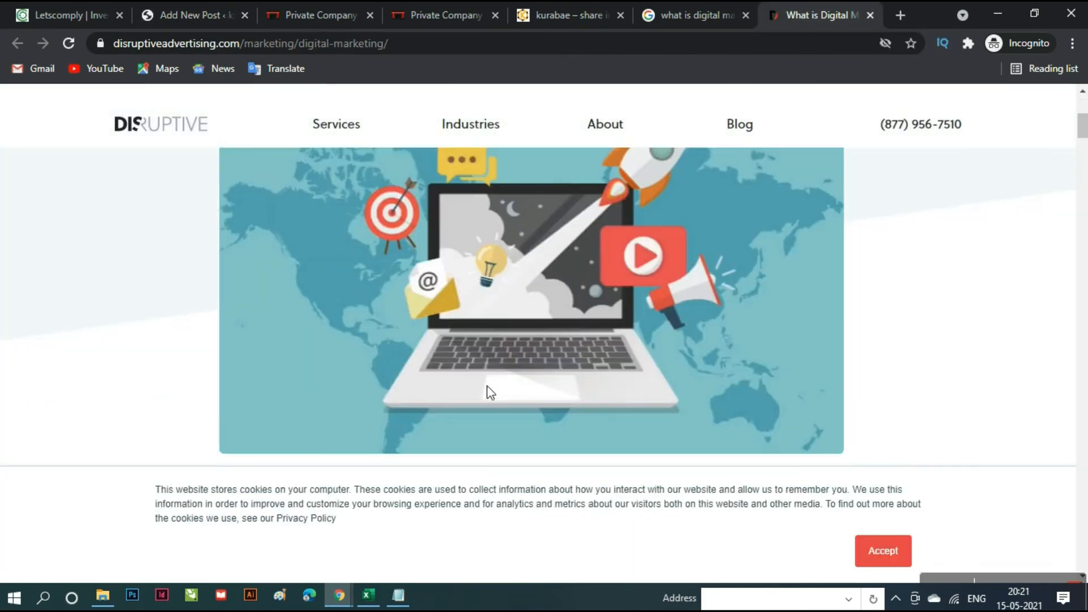
{"action": "scroll", "coordinate": [492, 391], "scroll_direction": "down", "scroll_amount": 2}
{"action": "scroll", "coordinate": [493, 389], "scroll_direction": "up", "scroll_amount": 2}
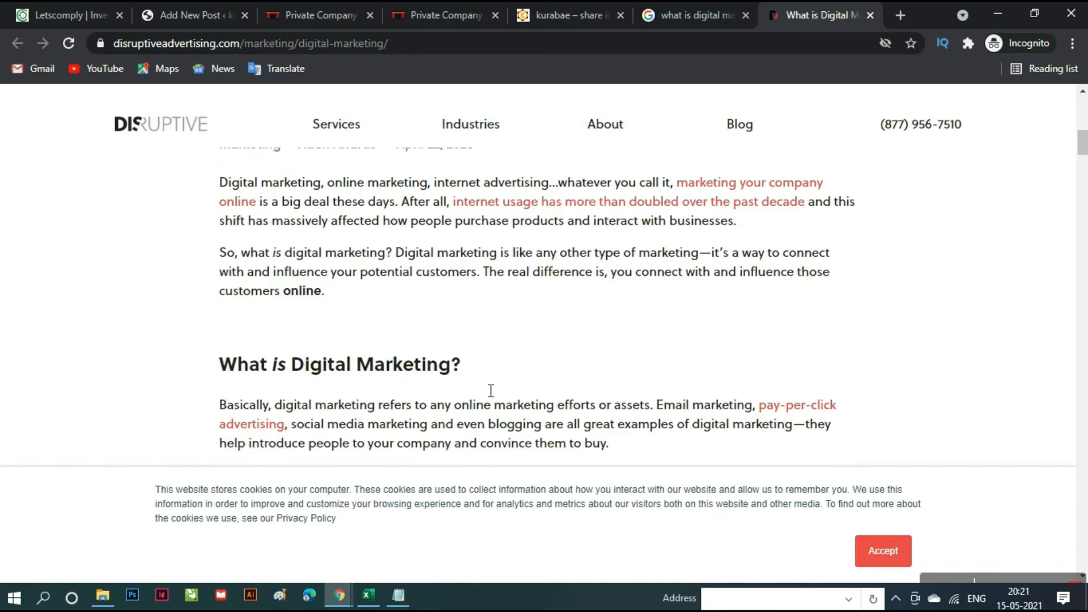
{"action": "scroll", "coordinate": [260, 211], "scroll_direction": "up", "scroll_amount": 1}
{"action": "scroll", "coordinate": [254, 210], "scroll_direction": "down", "scroll_amount": 1}
{"action": "left_click_drag", "start_coordinate": [229, 207], "coordinate": [440, 281]}
{"action": "scroll", "coordinate": [497, 443], "scroll_direction": "down", "scroll_amount": 15}
{"action": "scroll", "coordinate": [493, 440], "scroll_direction": "down", "scroll_amount": 12}
{"action": "scroll", "coordinate": [493, 441], "scroll_direction": "down", "scroll_amount": 15}
{"action": "scroll", "coordinate": [493, 441], "scroll_direction": "down", "scroll_amount": 15}
{"action": "scroll", "coordinate": [494, 441], "scroll_direction": "down", "scroll_amount": 3}
{"action": "scroll", "coordinate": [491, 434], "scroll_direction": "down", "scroll_amount": 10}
{"action": "scroll", "coordinate": [491, 439], "scroll_direction": "down", "scroll_amount": 5}
{"action": "scroll", "coordinate": [498, 440], "scroll_direction": "down", "scroll_amount": 4}
{"action": "scroll", "coordinate": [493, 442], "scroll_direction": "down", "scroll_amount": 8}
{"action": "scroll", "coordinate": [493, 441], "scroll_direction": "down", "scroll_amount": 12}
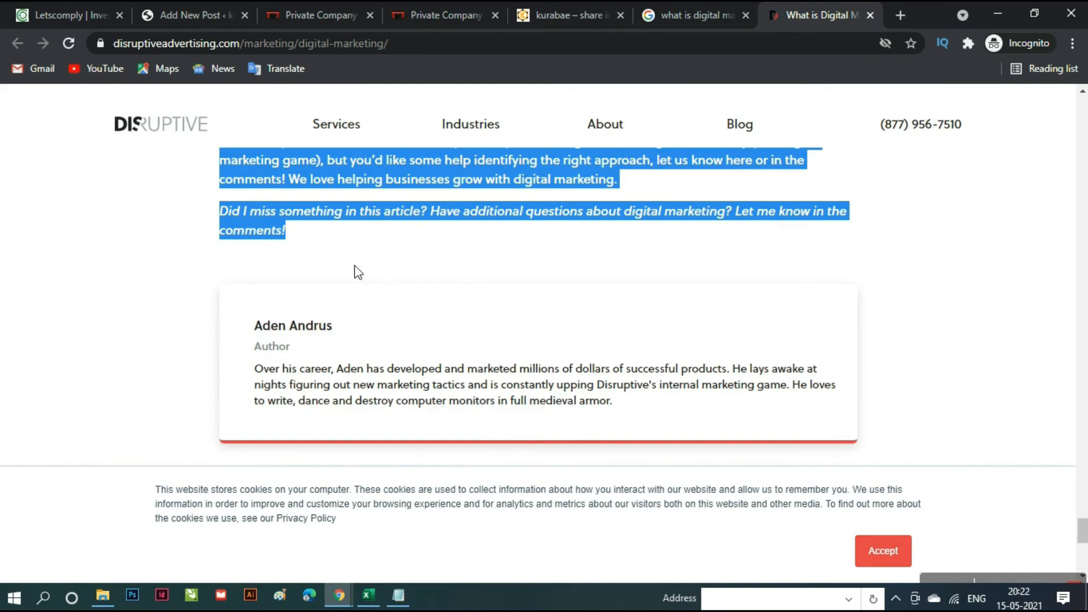
{"action": "left_click", "coordinate": [199, 16]}
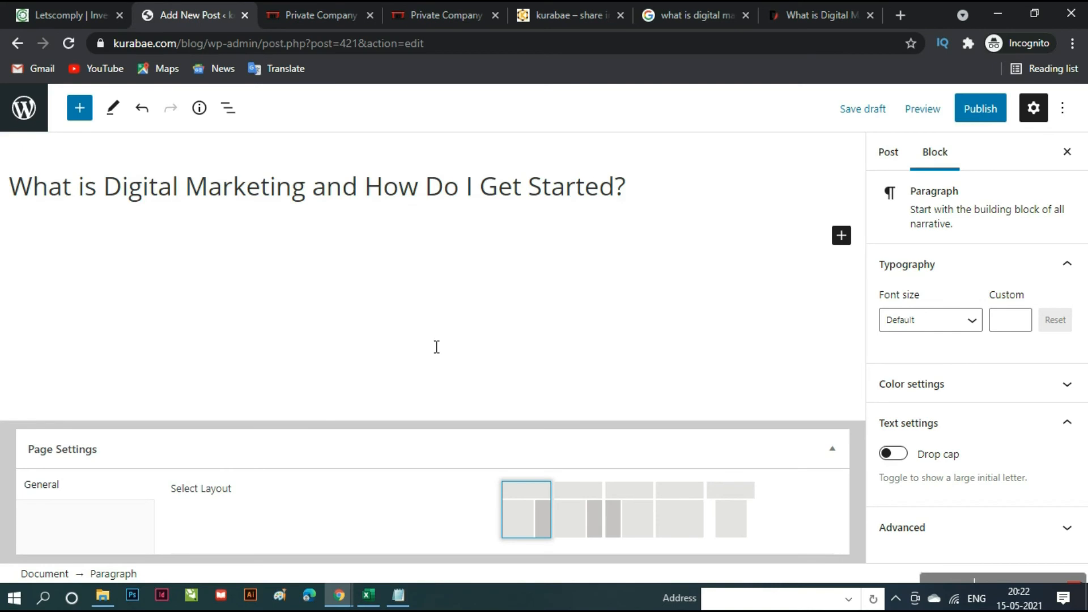
- Paste the copied article text into the post body
{"action": "key", "text": "ctrl+v"}
{"action": "scroll", "coordinate": [437, 347], "scroll_direction": "up", "scroll_amount": 20}
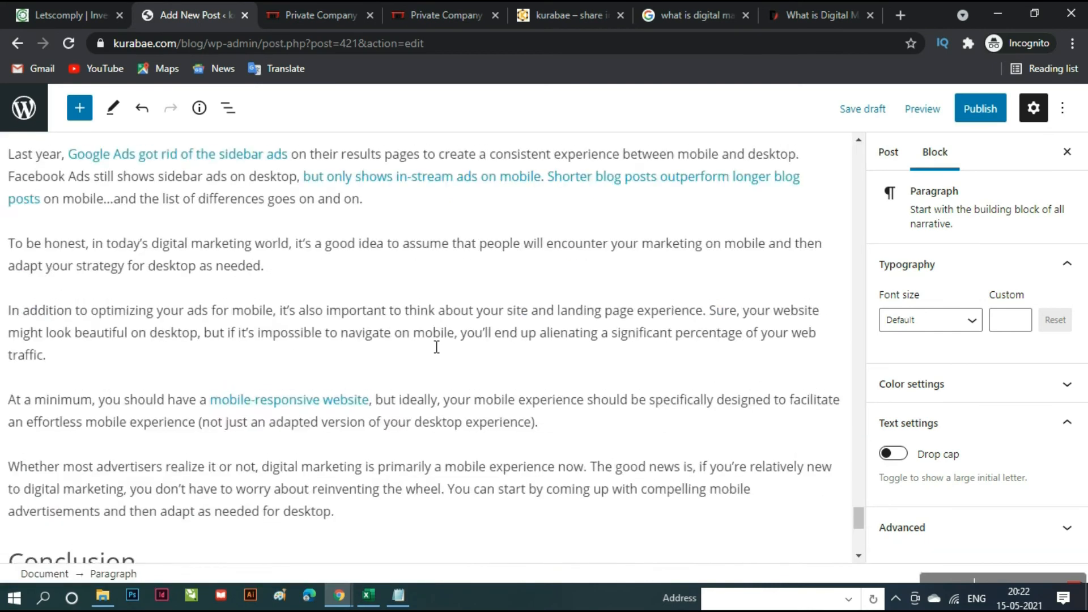
{"action": "scroll", "coordinate": [437, 349], "scroll_direction": "up", "scroll_amount": 20}
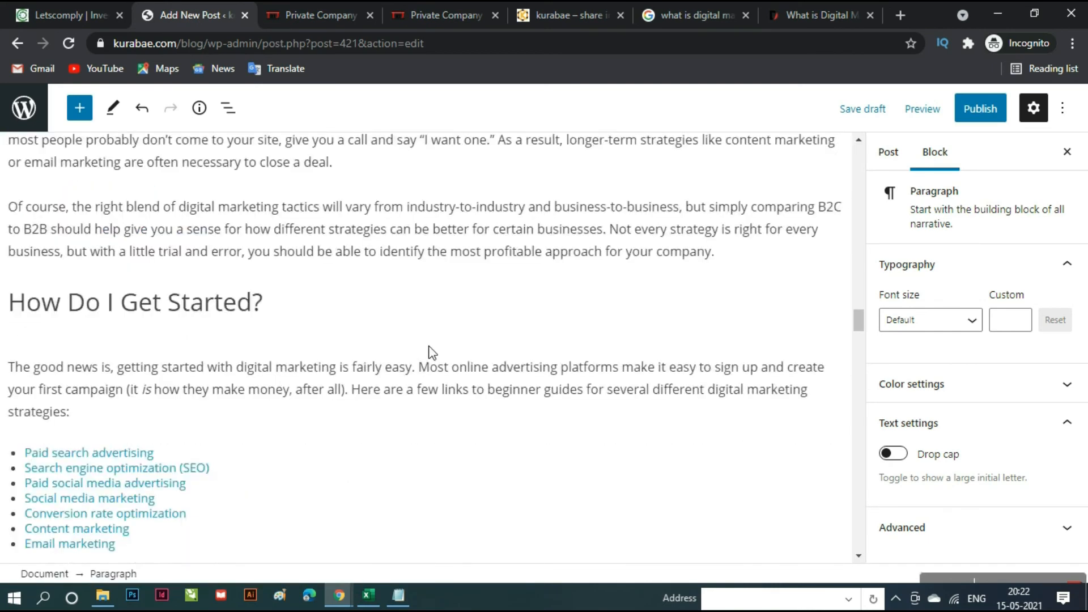
{"action": "scroll", "coordinate": [435, 355], "scroll_direction": "up", "scroll_amount": 10}
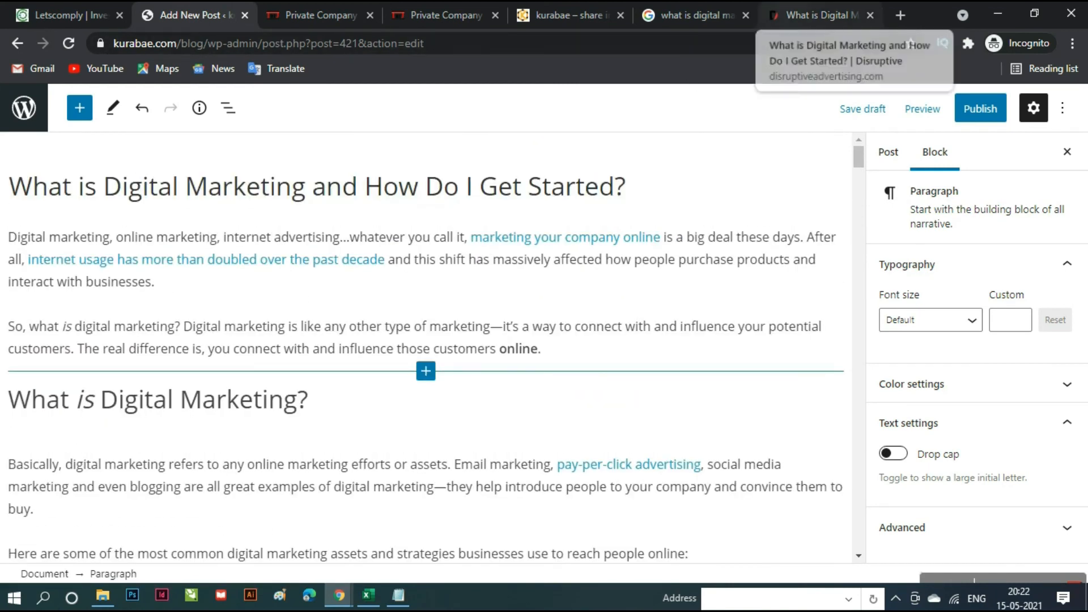
- Expand the Featured image panel in the Post settings sidebar
{"action": "left_click", "coordinate": [893, 160]}
{"action": "scroll", "coordinate": [972, 479], "scroll_direction": "down", "scroll_amount": 2}
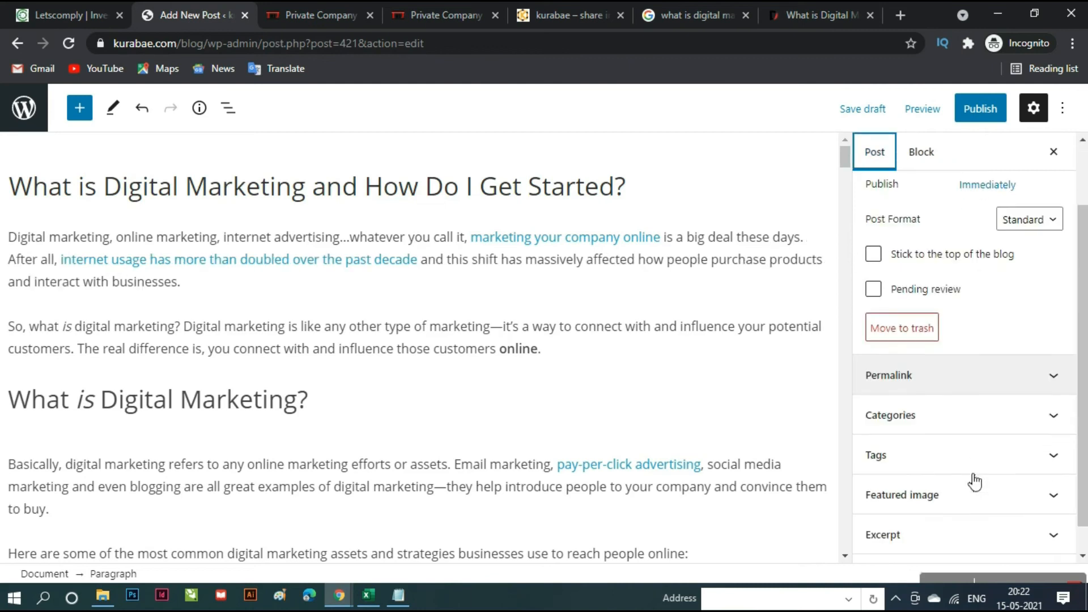
{"action": "scroll", "coordinate": [950, 402], "scroll_direction": "down", "scroll_amount": 1}
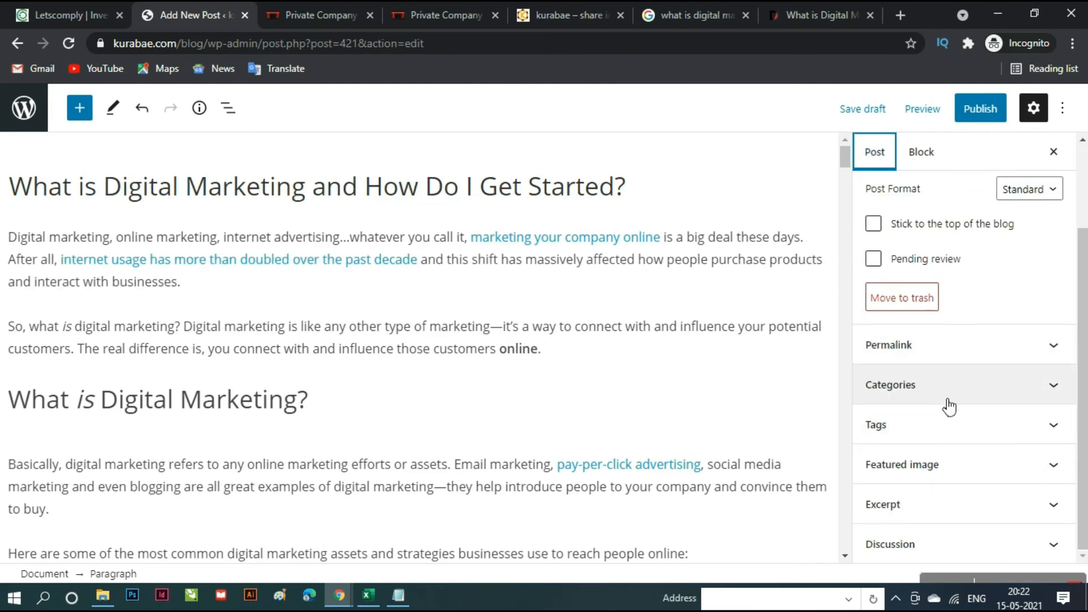
{"action": "left_click", "coordinate": [924, 465]}
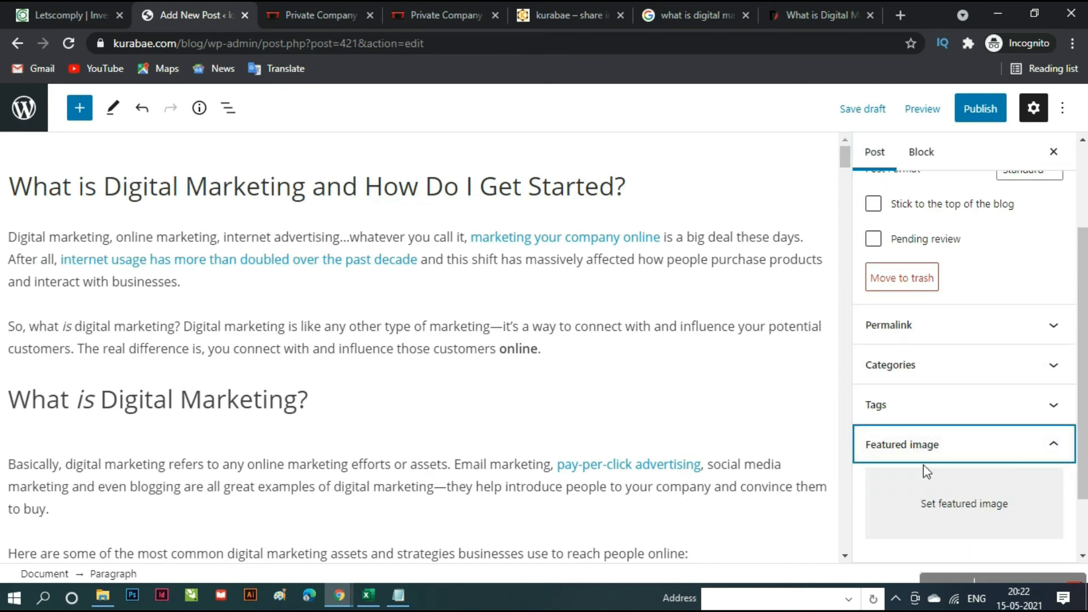
- Drag the Disruptive article's hero illustration from Chrome onto the Windows desktop
{"action": "left_click", "coordinate": [816, 15]}
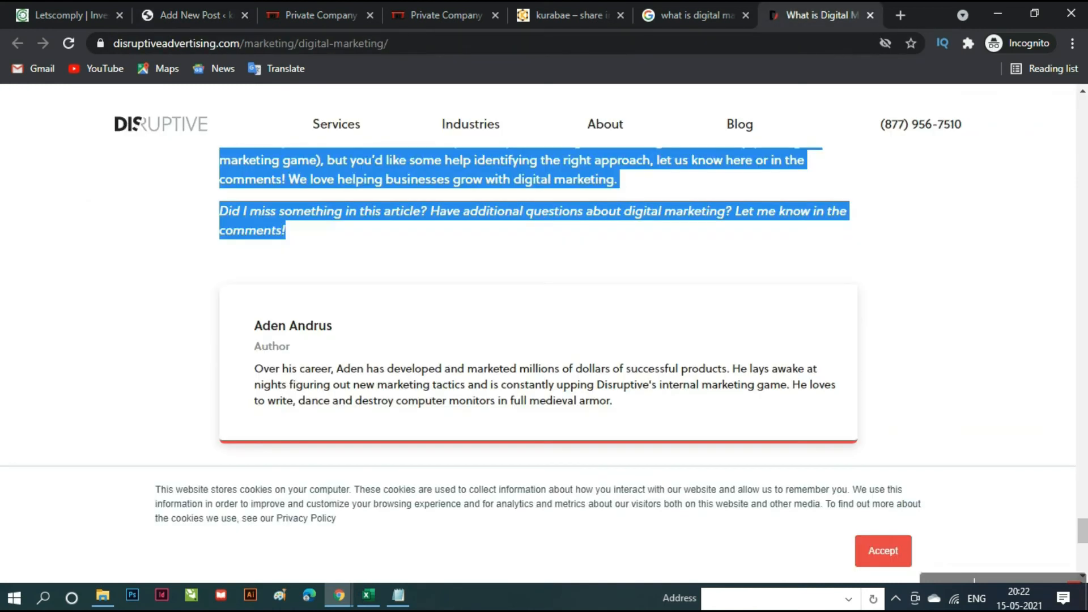
{"action": "left_click", "coordinate": [682, 13]}
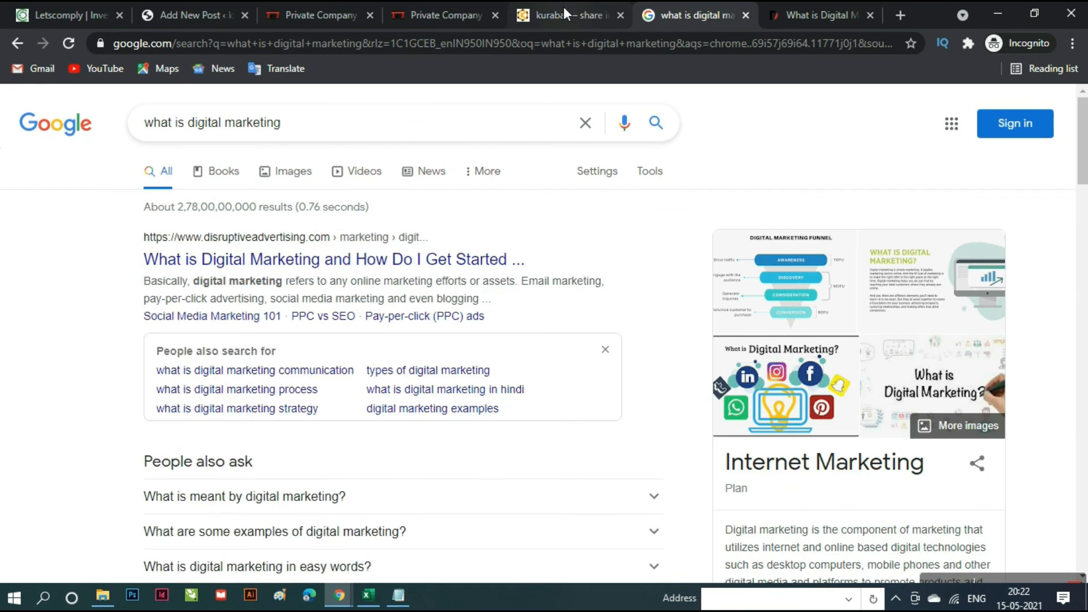
{"action": "left_click", "coordinate": [563, 13]}
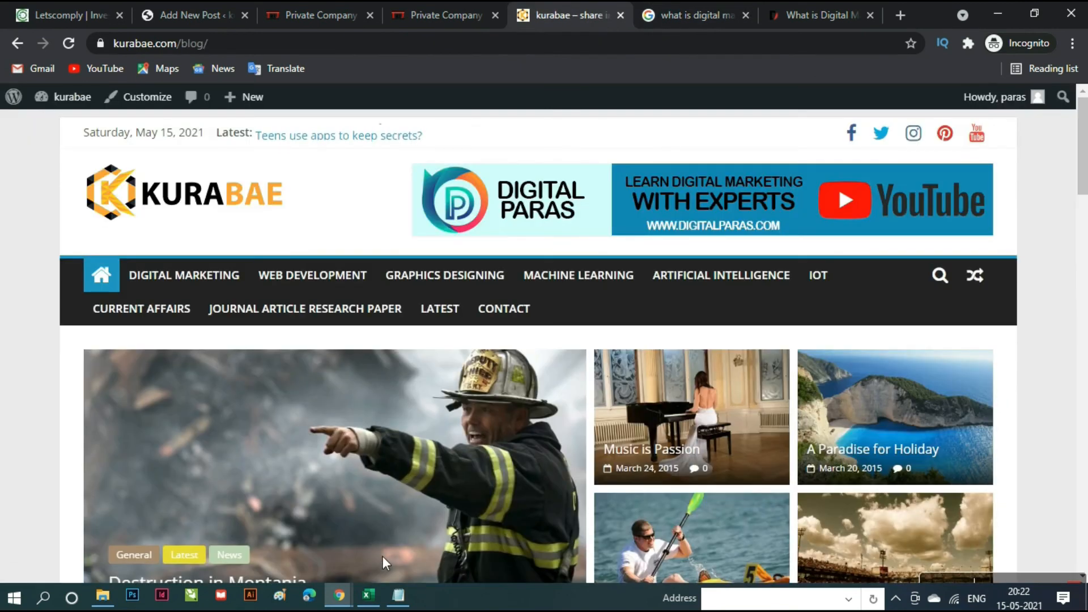
{"action": "left_click", "coordinate": [210, 14]}
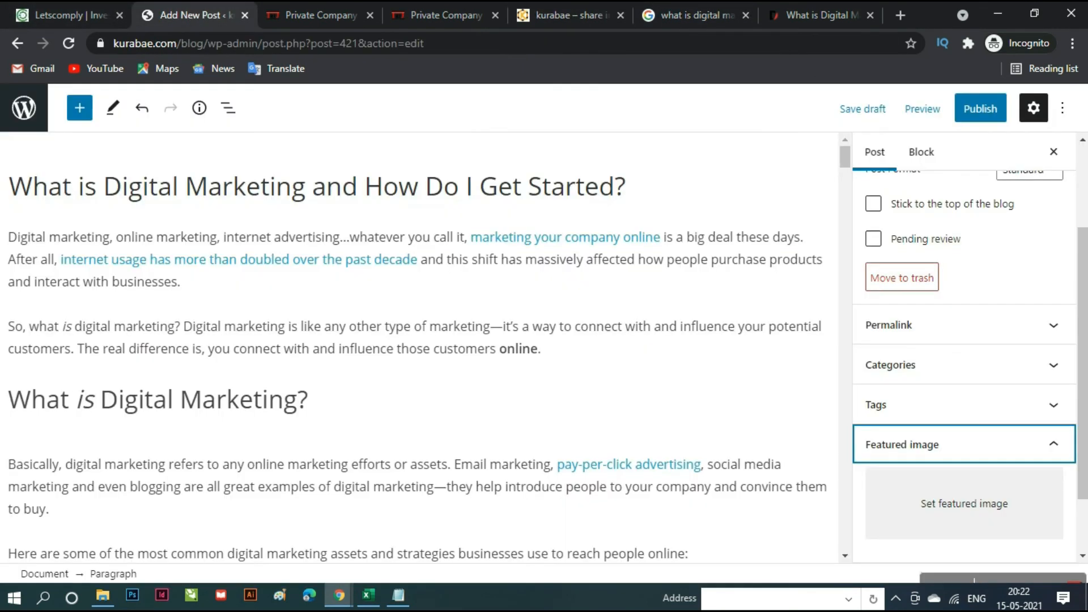
{"action": "left_click", "coordinate": [803, 7]}
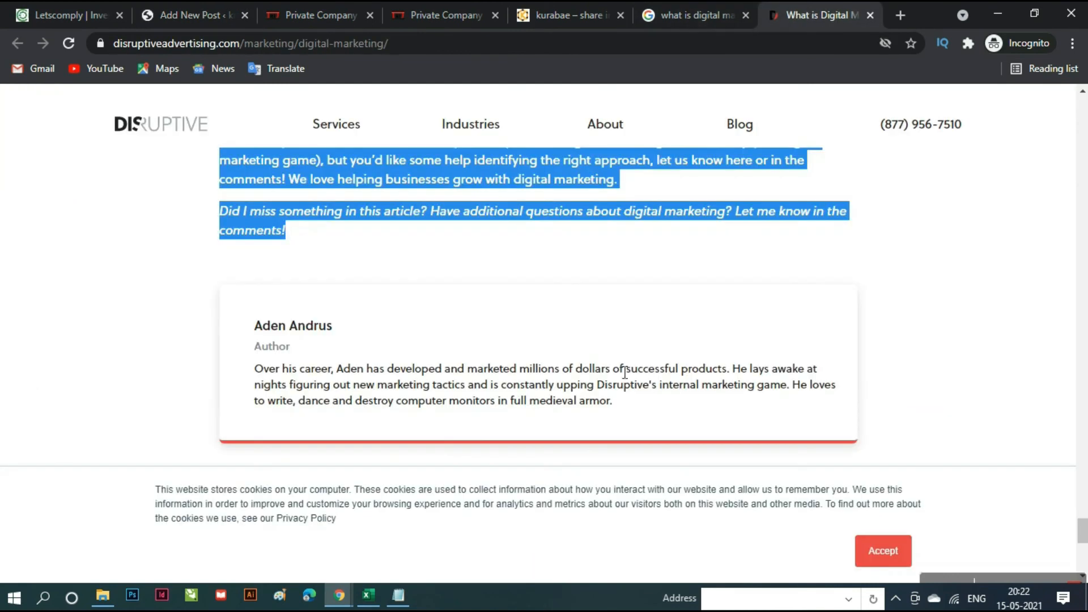
{"action": "scroll", "coordinate": [621, 375], "scroll_direction": "up", "scroll_amount": 5}
{"action": "scroll", "coordinate": [621, 376], "scroll_direction": "up", "scroll_amount": 20}
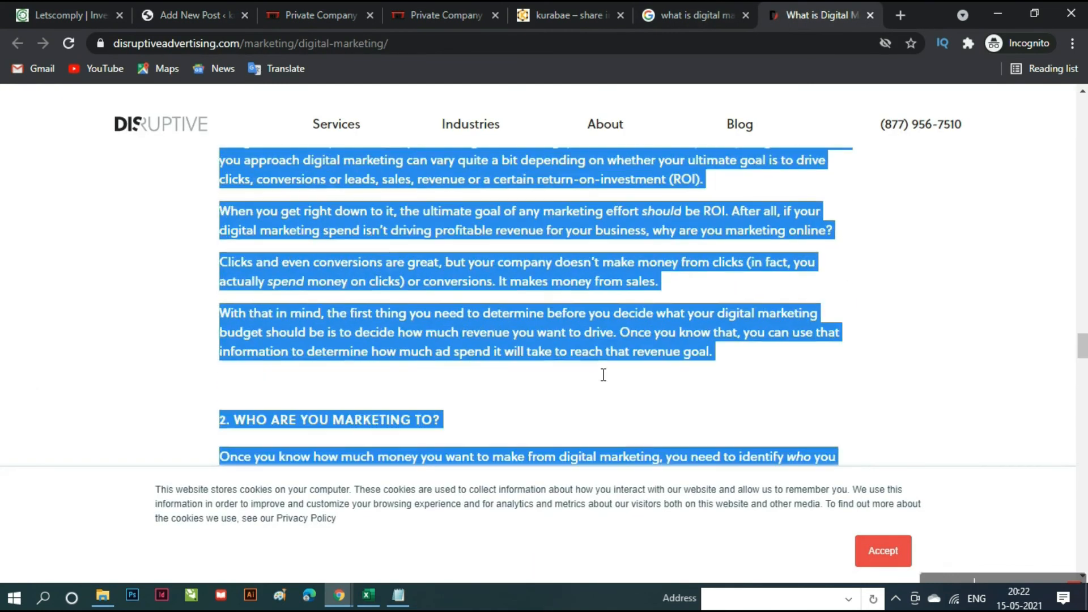
{"action": "scroll", "coordinate": [597, 374], "scroll_direction": "up", "scroll_amount": 15}
{"action": "left_click_drag", "start_coordinate": [1084, 275], "coordinate": [1083, 108]}
{"action": "scroll", "coordinate": [696, 326], "scroll_direction": "down", "scroll_amount": 3}
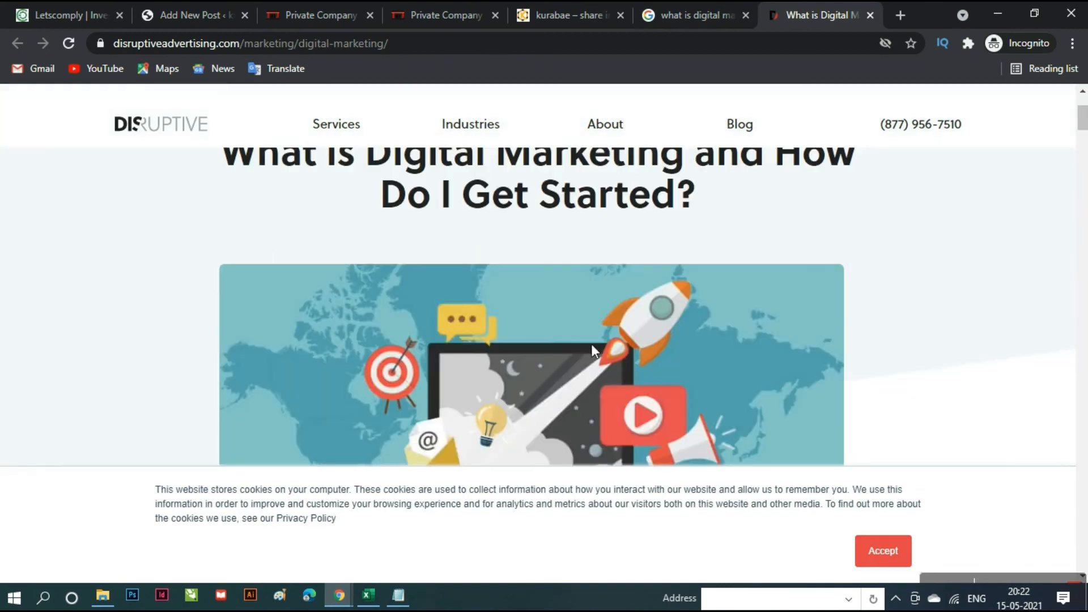
{"action": "left_click_drag", "start_coordinate": [1087, 609], "coordinate": [622, 222]}
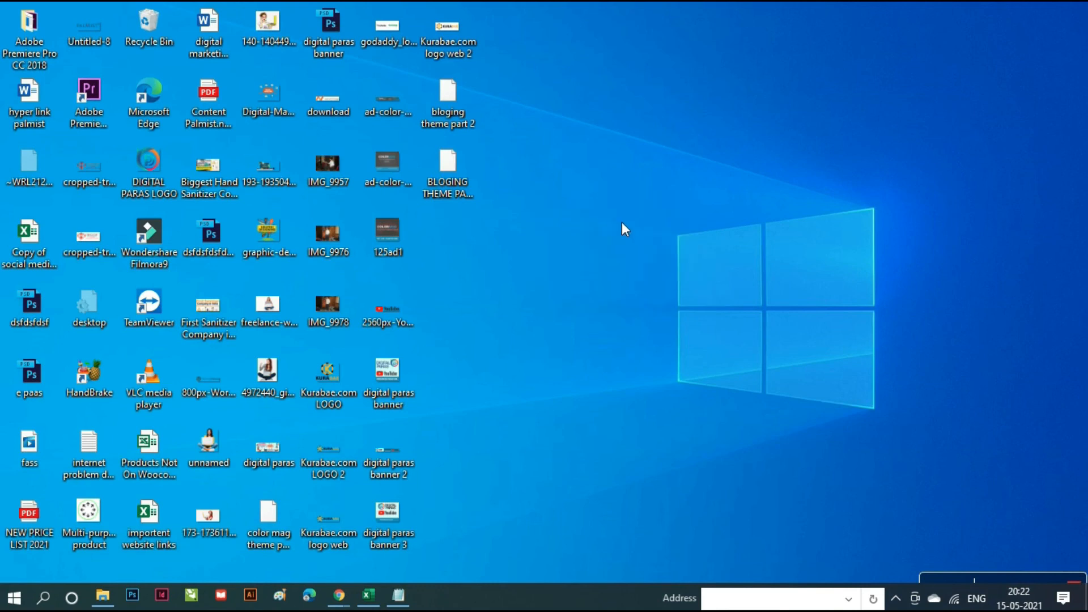
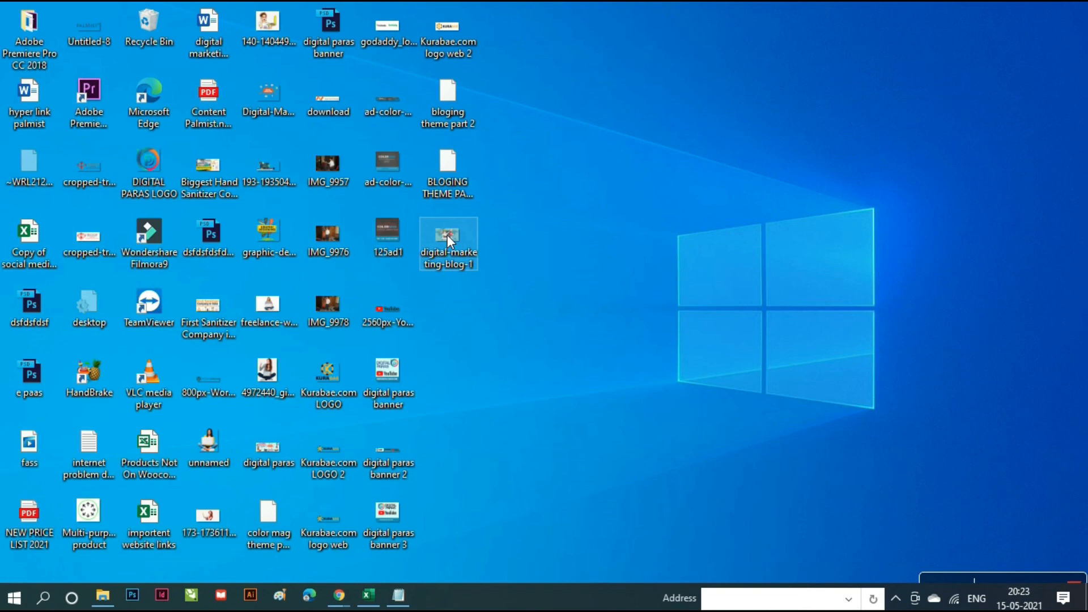
- Delete the old digital-marketing-blog-1 file and preview the 'What is Digital Marketing?' image in Google Images
{"action": "key", "text": "Delete"}
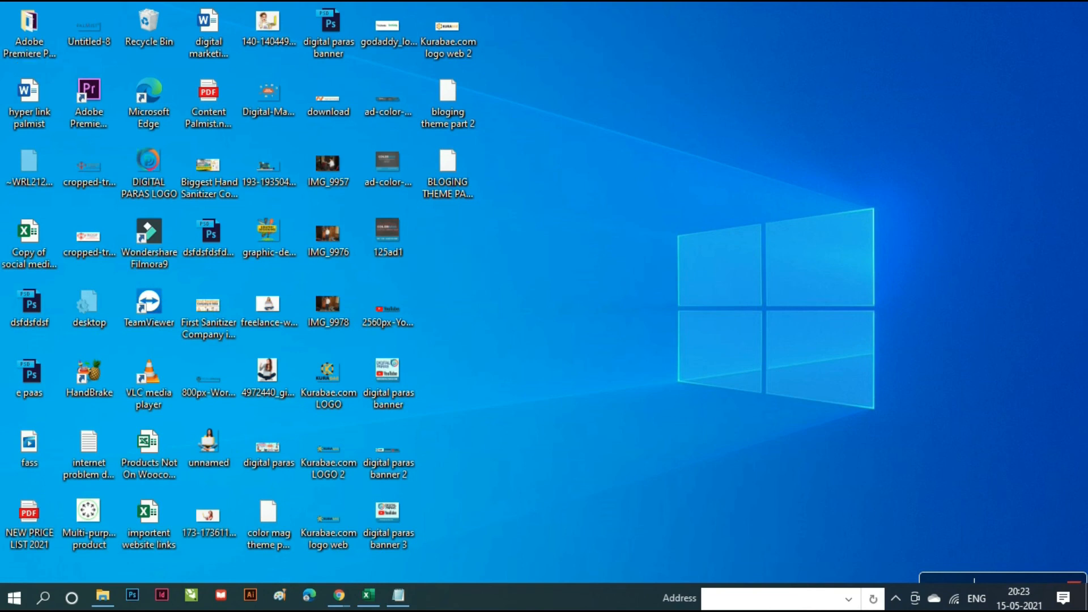
{"action": "left_click", "coordinate": [408, 566]}
{"action": "scroll", "coordinate": [560, 459], "scroll_direction": "up", "scroll_amount": 3}
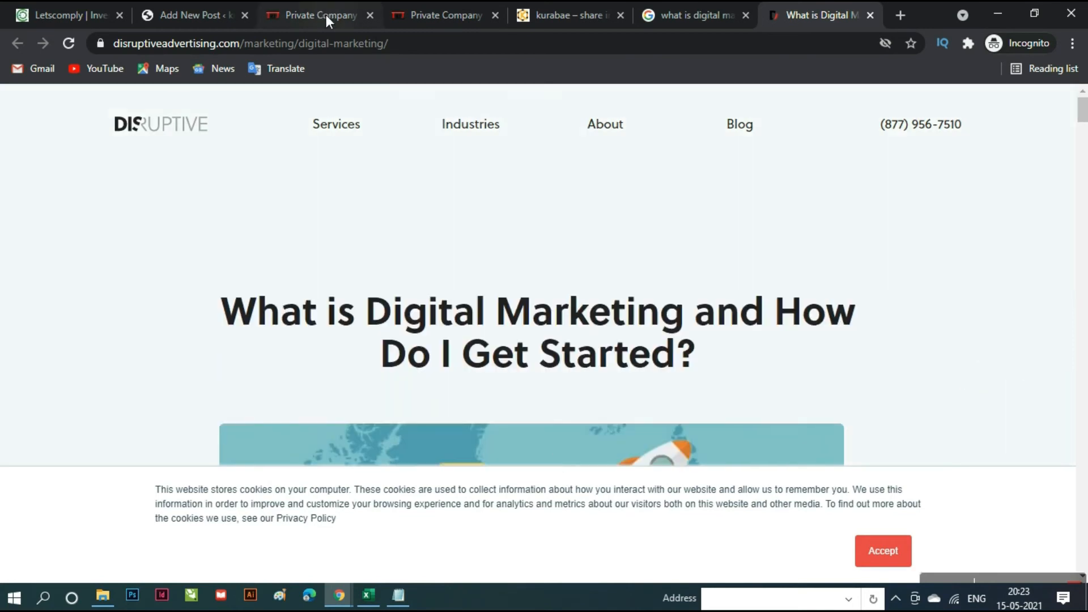
{"action": "left_click", "coordinate": [683, 13]}
{"action": "left_click", "coordinate": [289, 180]}
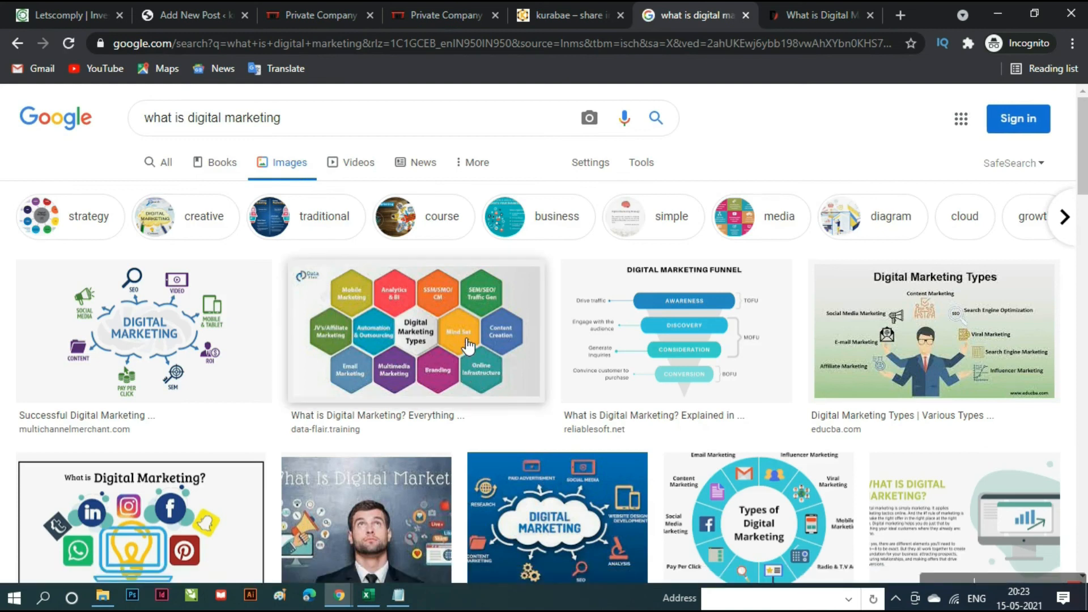
{"action": "scroll", "coordinate": [397, 368], "scroll_direction": "down", "scroll_amount": 2}
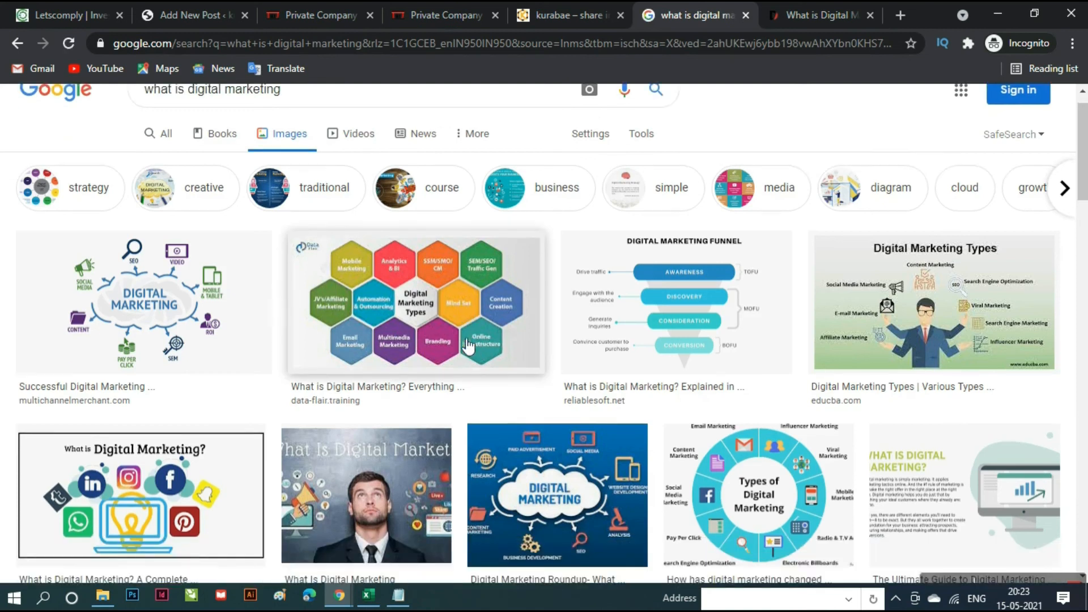
{"action": "left_click", "coordinate": [177, 450]}
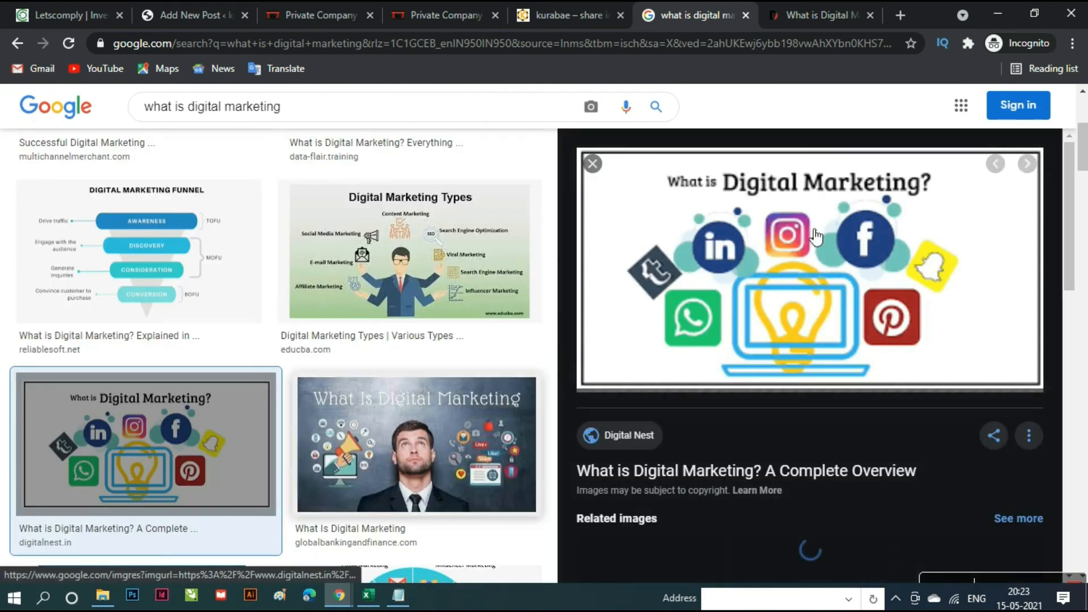
- Open the full-size image in a new tab and drag it onto the desktop
{"action": "right_click", "coordinate": [805, 308]}
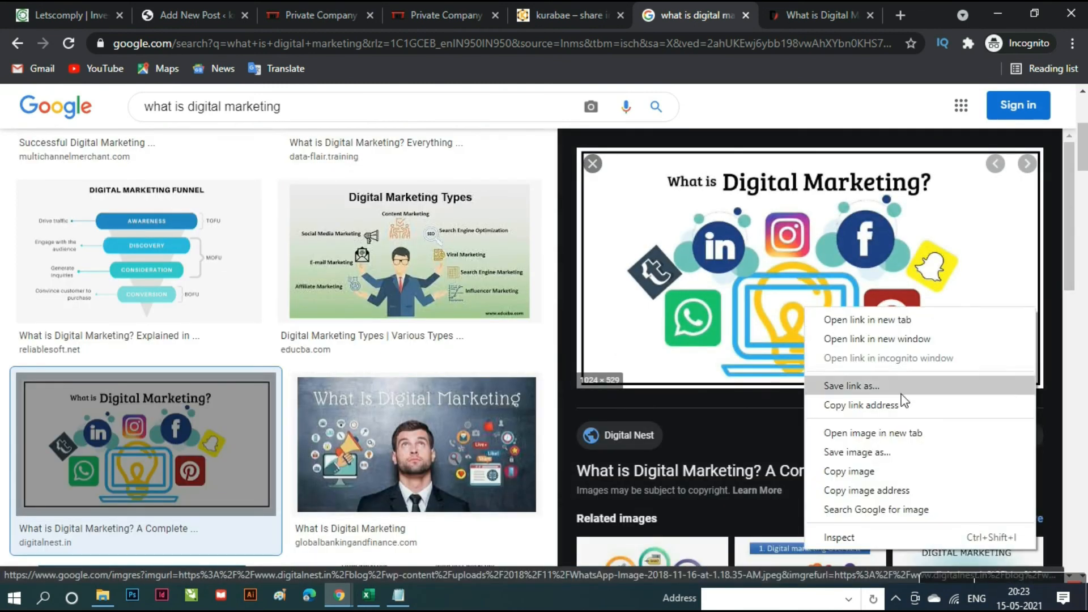
{"action": "left_click", "coordinate": [882, 435]}
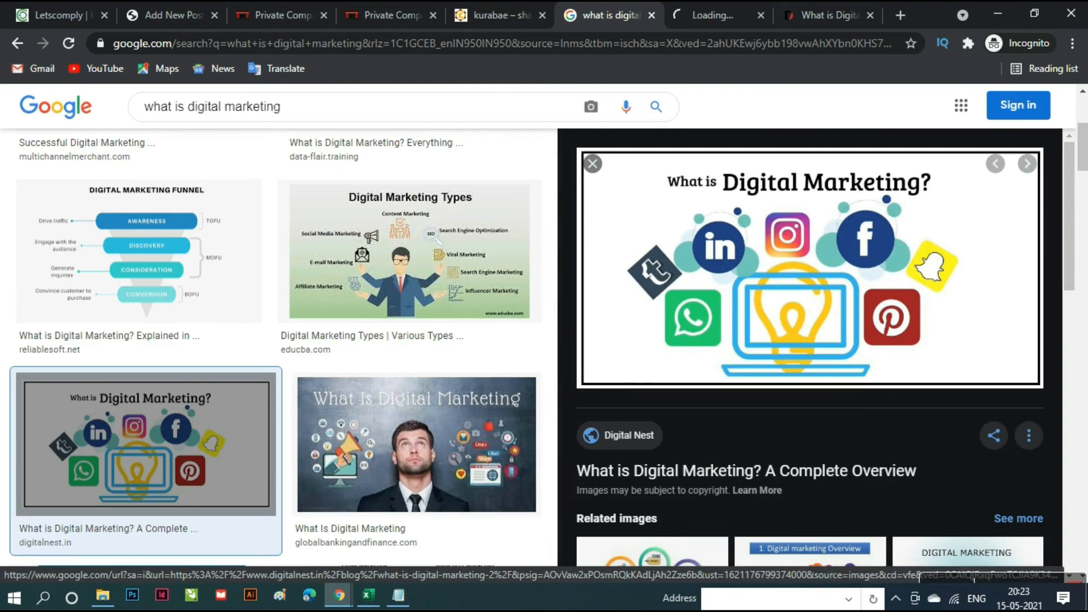
{"action": "left_click", "coordinate": [708, 15]}
{"action": "left_click_drag", "start_coordinate": [664, 276], "coordinate": [523, 252]}
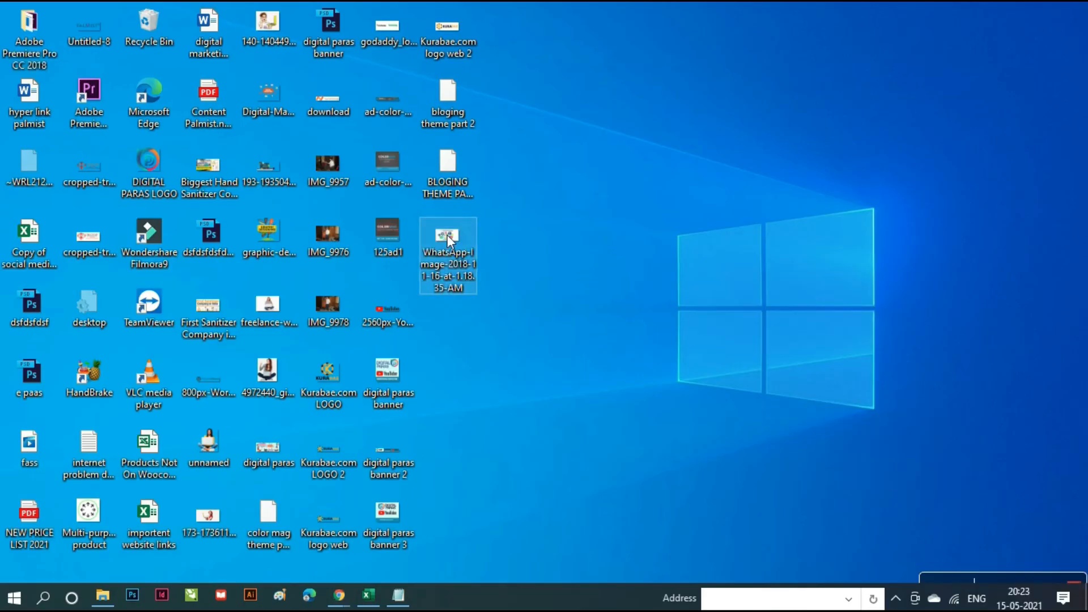
- Return to the WordPress post editor and open the featured image chooser
{"action": "mouse_move", "coordinate": [343, 599]}
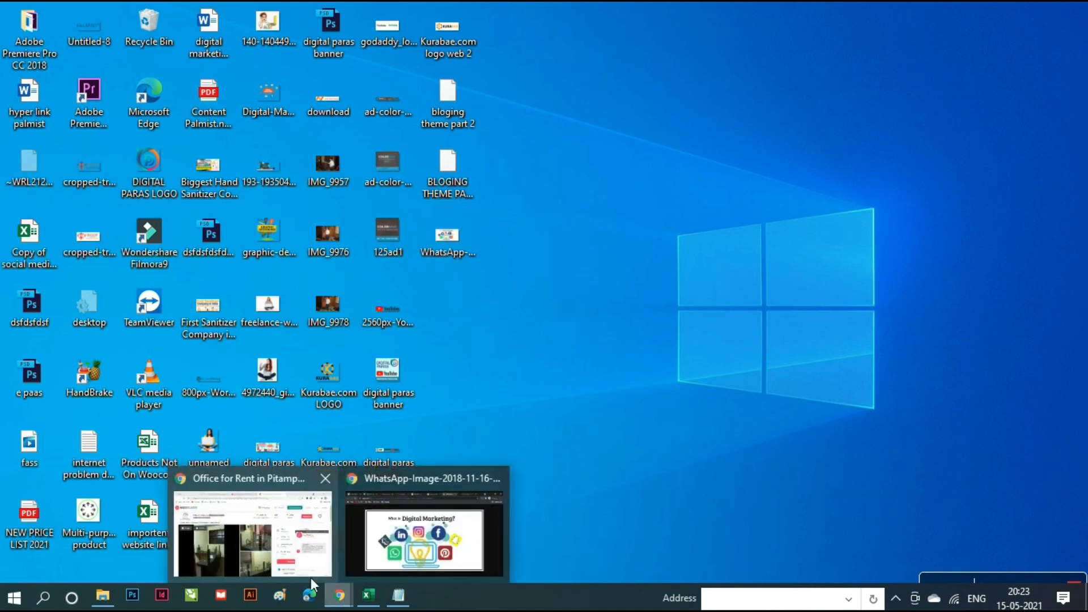
{"action": "left_click", "coordinate": [430, 555]}
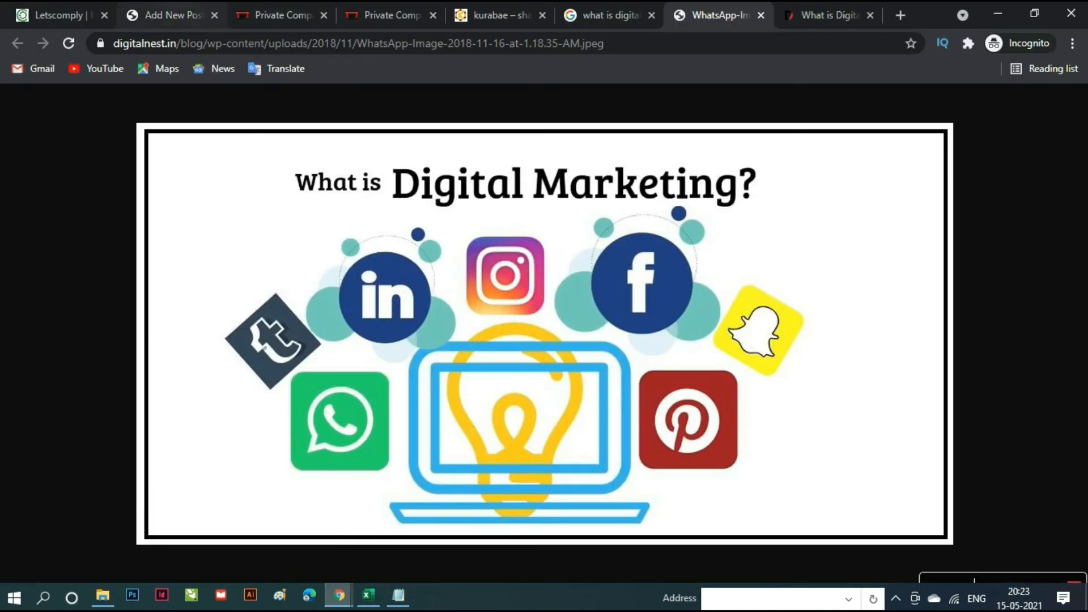
{"action": "left_click", "coordinate": [170, 15]}
{"action": "left_click", "coordinate": [955, 509]}
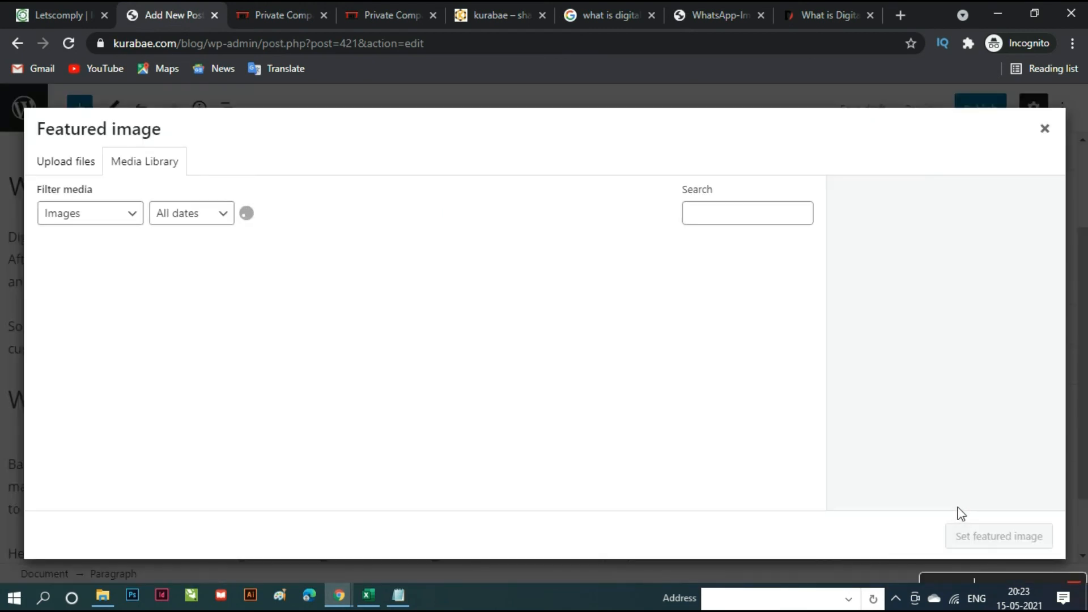
- Upload the WhatsApp image from the Desktop and set it as the post's featured image
{"action": "left_click", "coordinate": [59, 165]}
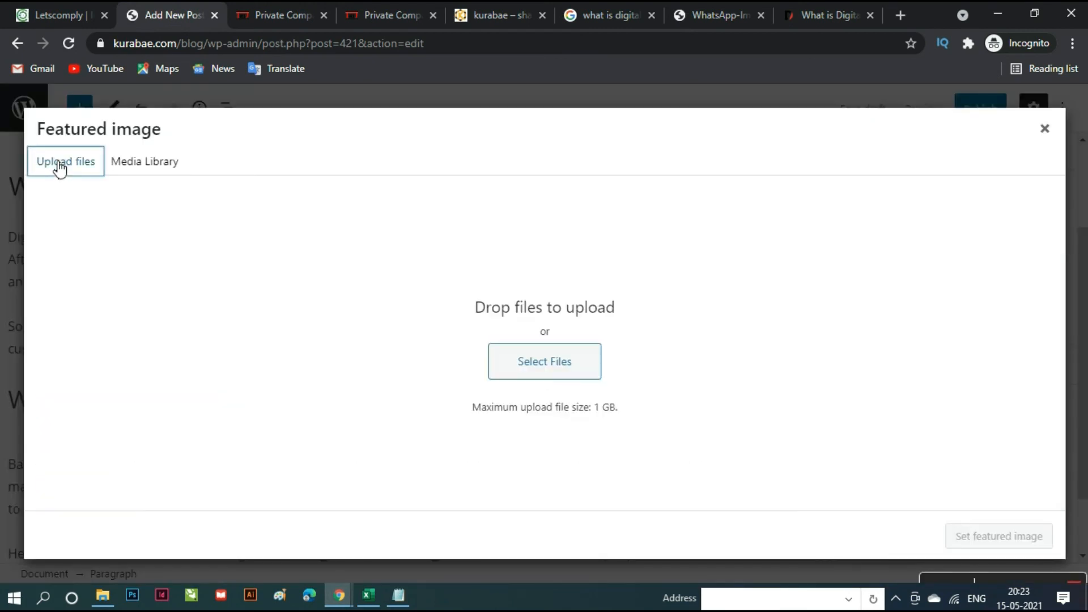
{"action": "left_click", "coordinate": [553, 361]}
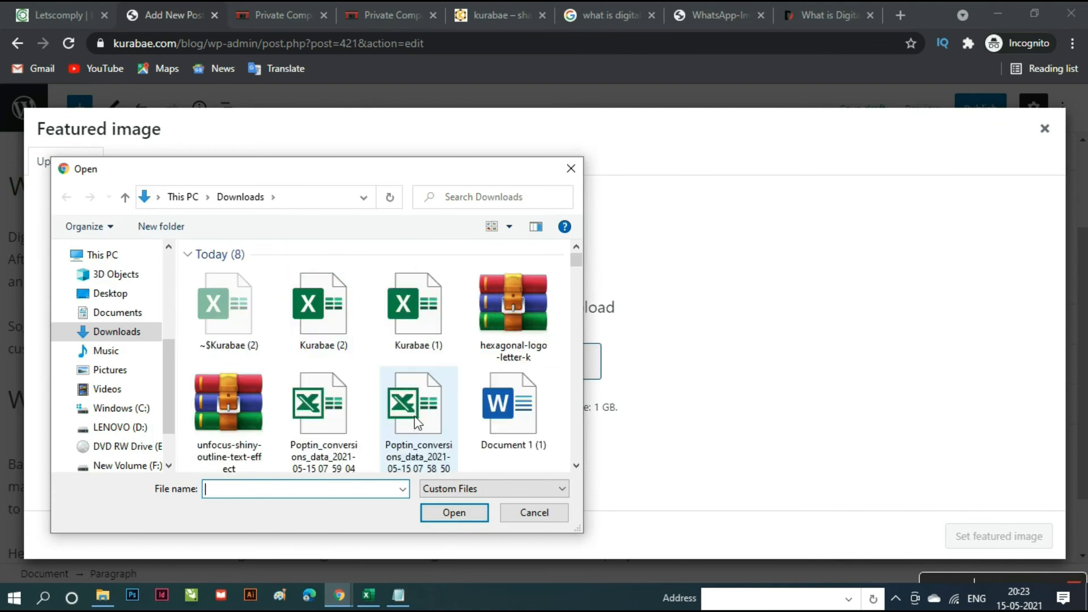
{"action": "scroll", "coordinate": [417, 422], "scroll_direction": "down", "scroll_amount": 3}
{"action": "scroll", "coordinate": [415, 416], "scroll_direction": "down", "scroll_amount": 10}
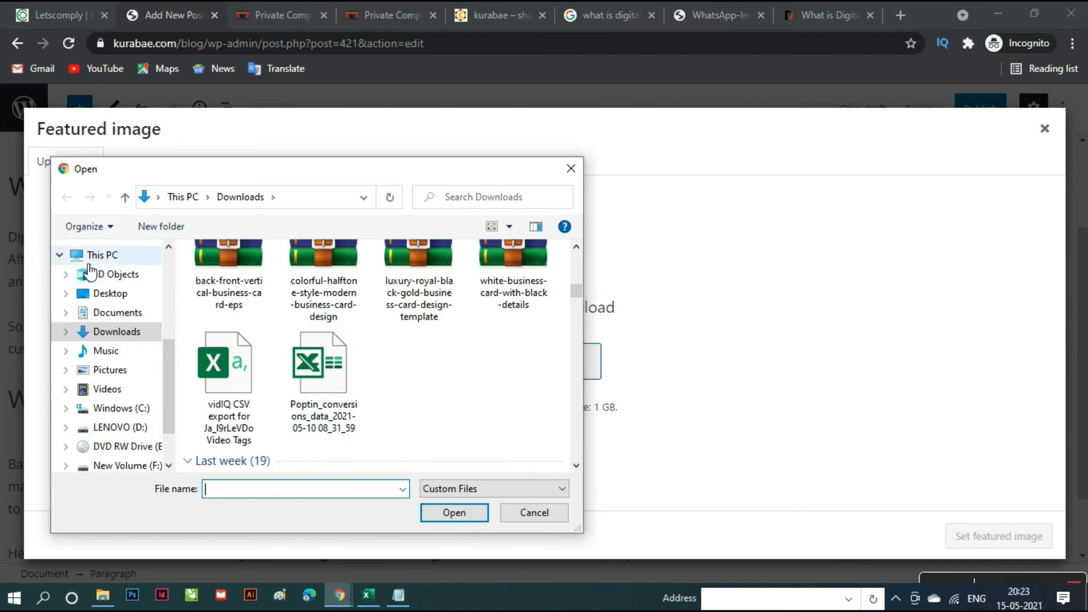
{"action": "left_click", "coordinate": [111, 293]}
{"action": "scroll", "coordinate": [478, 372], "scroll_direction": "down", "scroll_amount": 10}
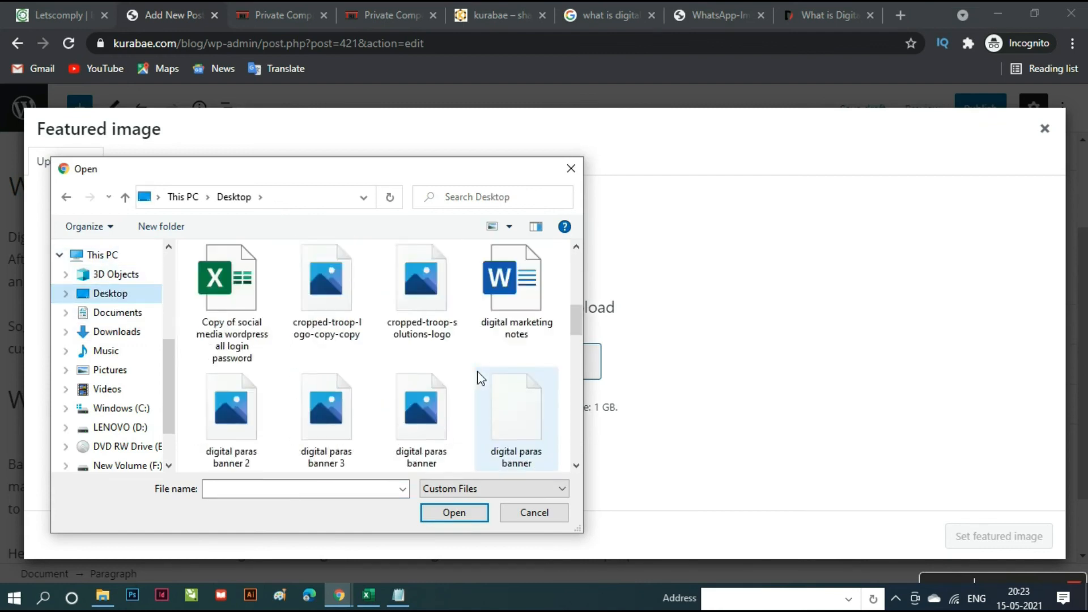
{"action": "scroll", "coordinate": [478, 371], "scroll_direction": "down", "scroll_amount": 3}
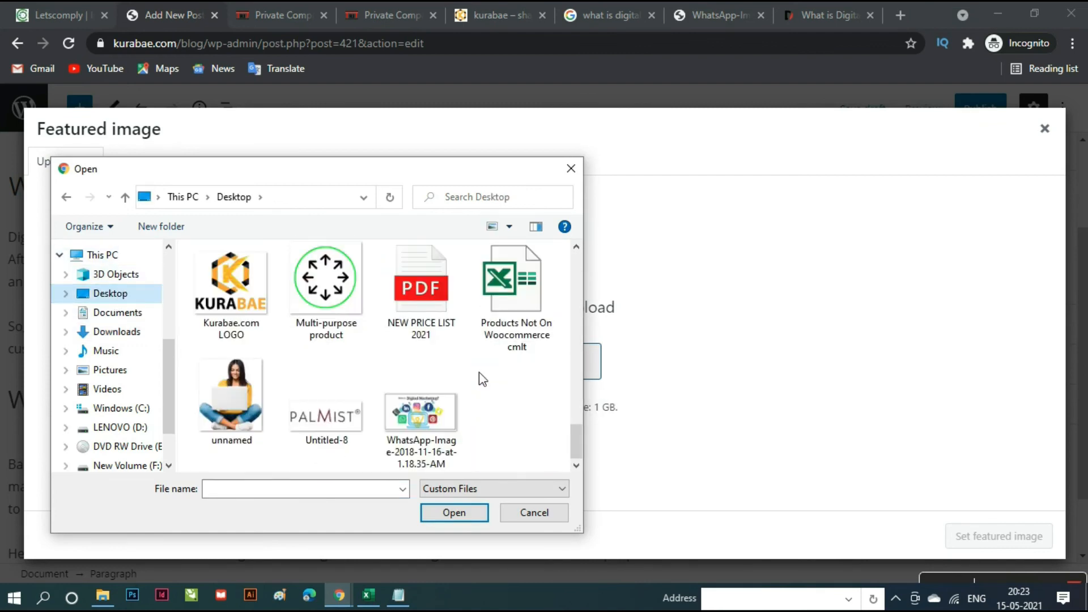
{"action": "left_click", "coordinate": [421, 413]}
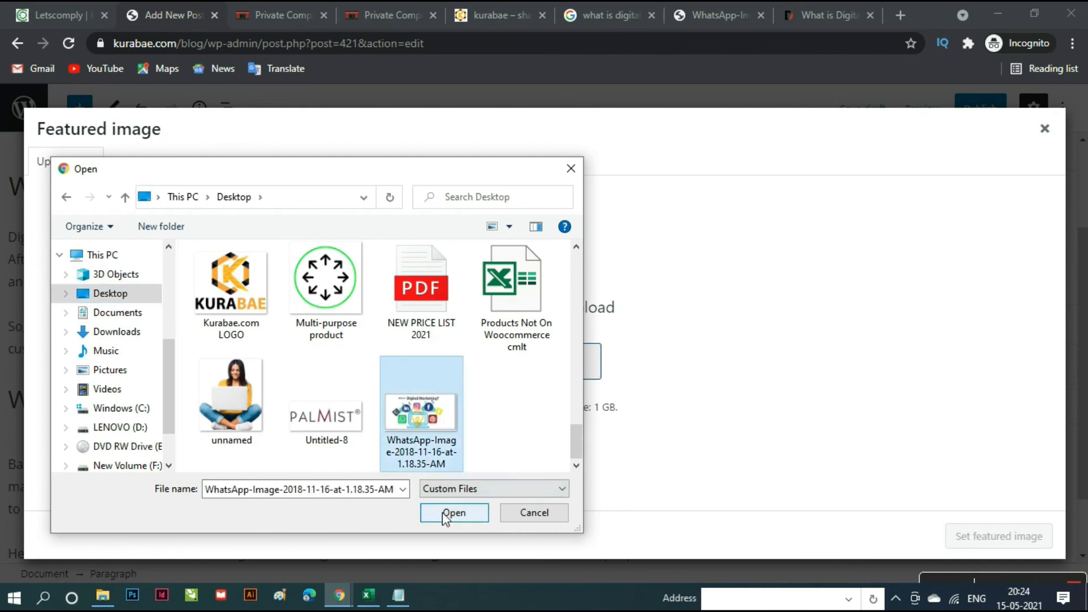
{"action": "left_click", "coordinate": [446, 513]}
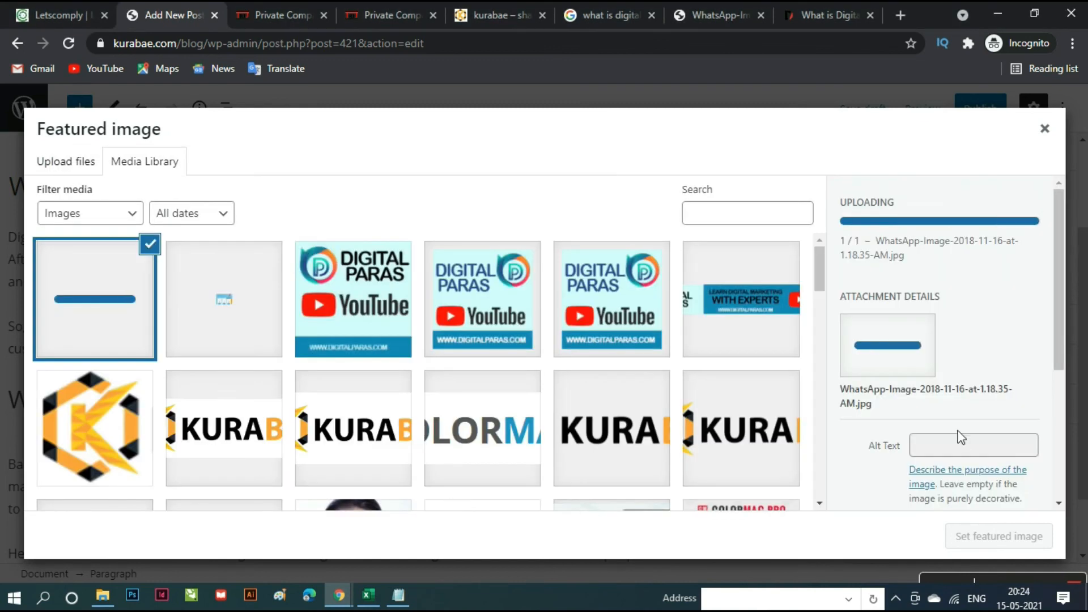
{"action": "scroll", "coordinate": [992, 504], "scroll_direction": "down", "scroll_amount": 4}
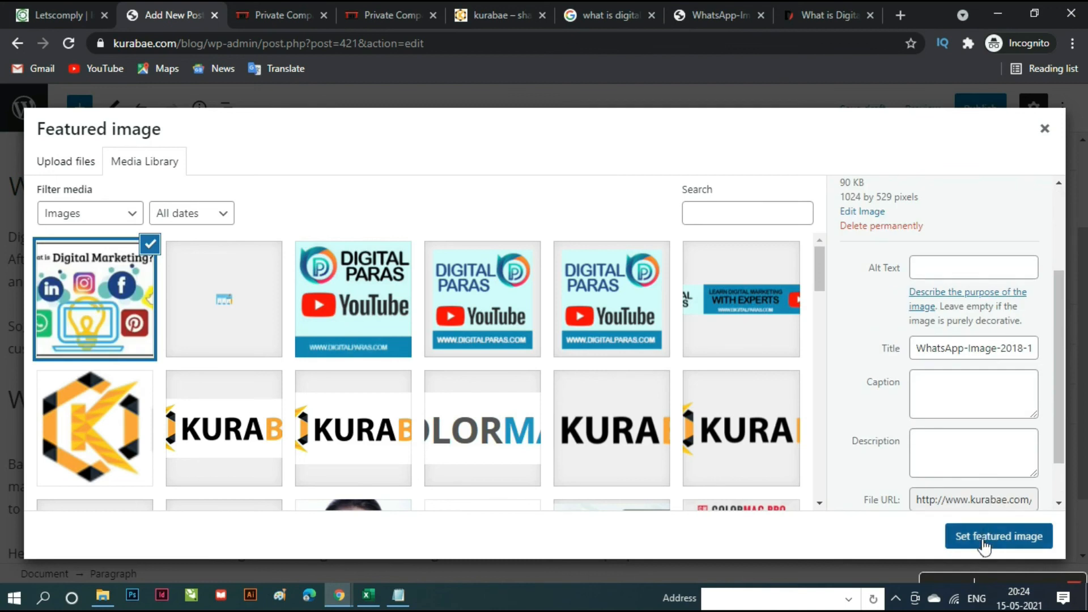
{"action": "left_click", "coordinate": [985, 544]}
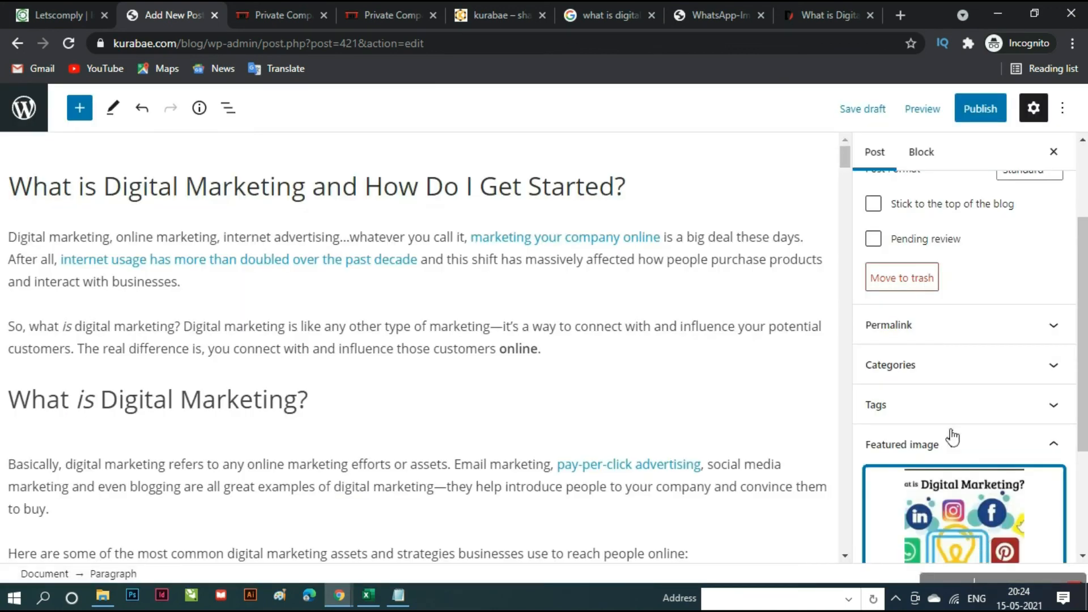
- Tick the Latest and Digital Marketing categories for the post
{"action": "left_click", "coordinate": [923, 370]}
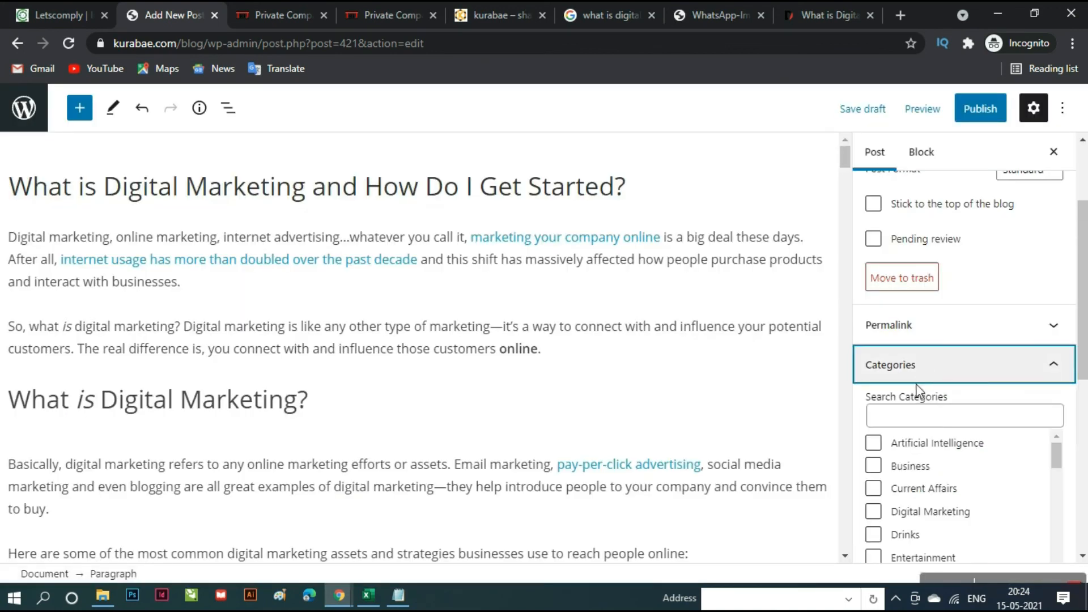
{"action": "scroll", "coordinate": [947, 476], "scroll_direction": "down", "scroll_amount": 5}
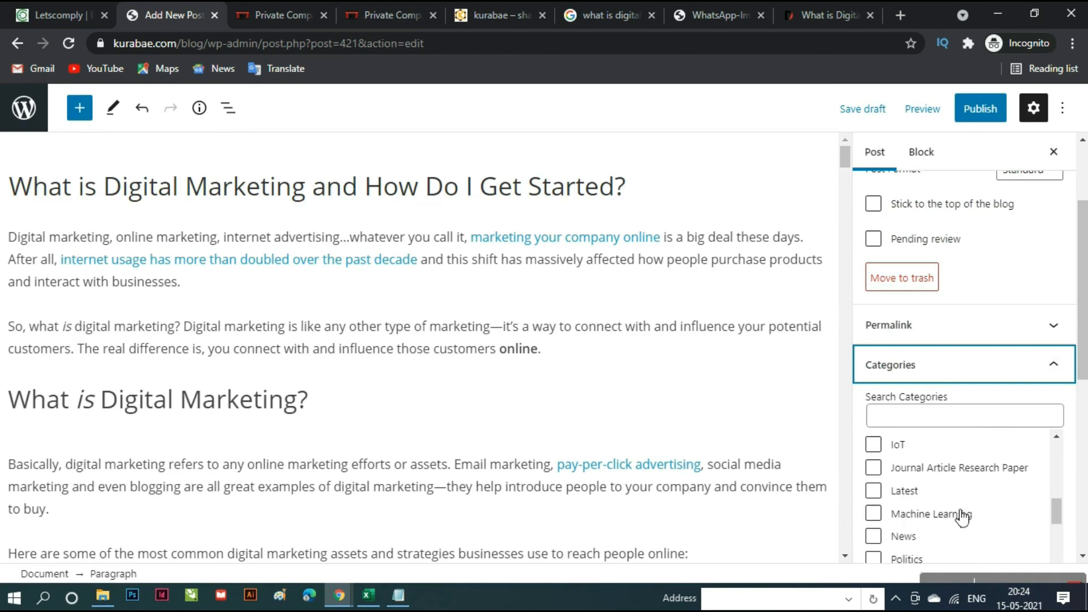
{"action": "left_click", "coordinate": [884, 497]}
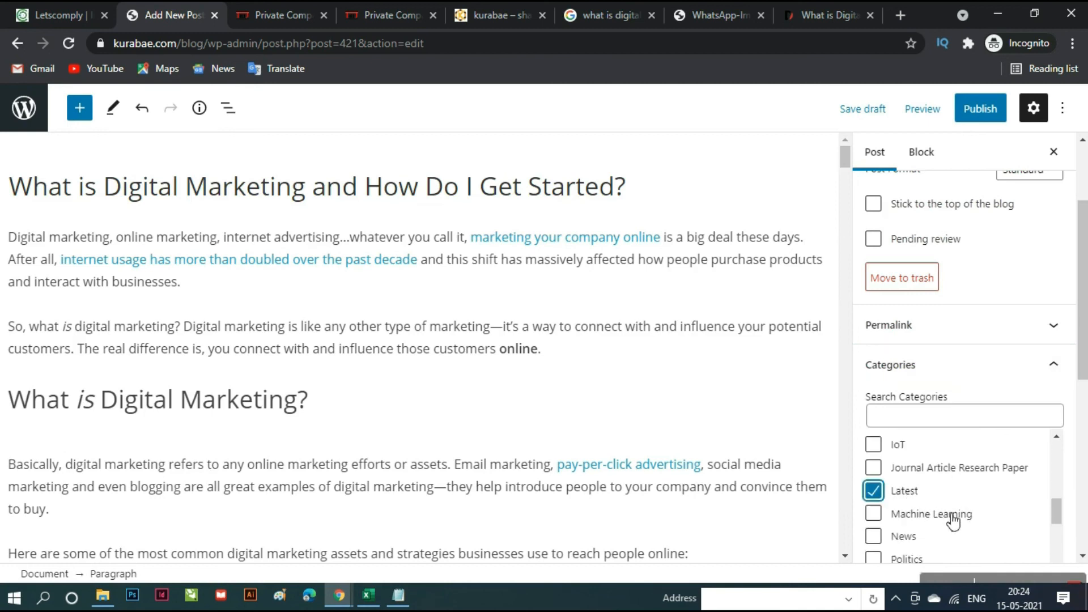
{"action": "scroll", "coordinate": [954, 526], "scroll_direction": "down", "scroll_amount": 2}
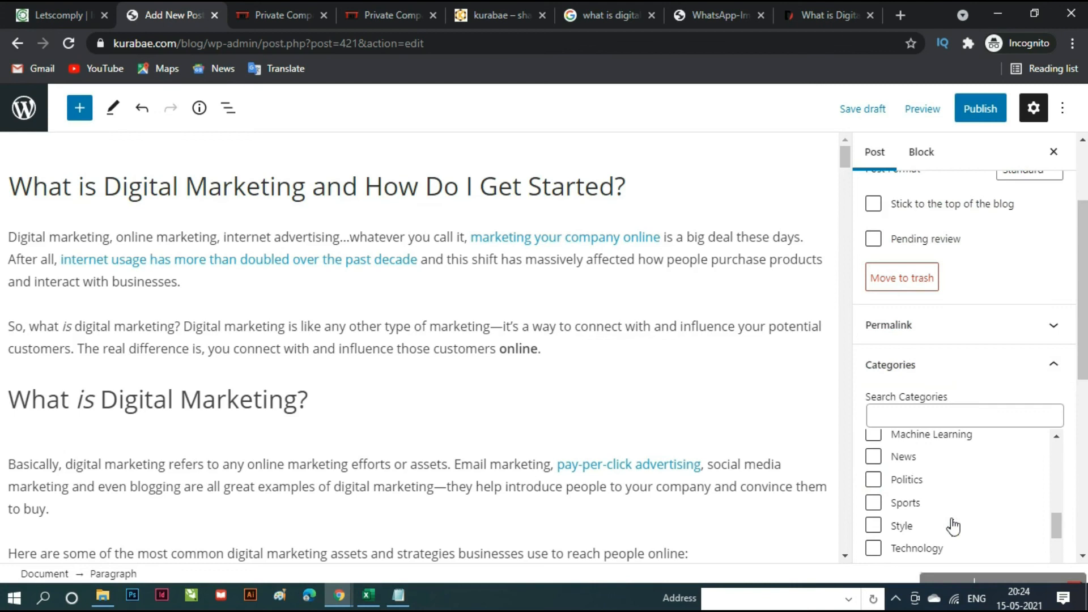
{"action": "scroll", "coordinate": [950, 524], "scroll_direction": "down", "scroll_amount": 3}
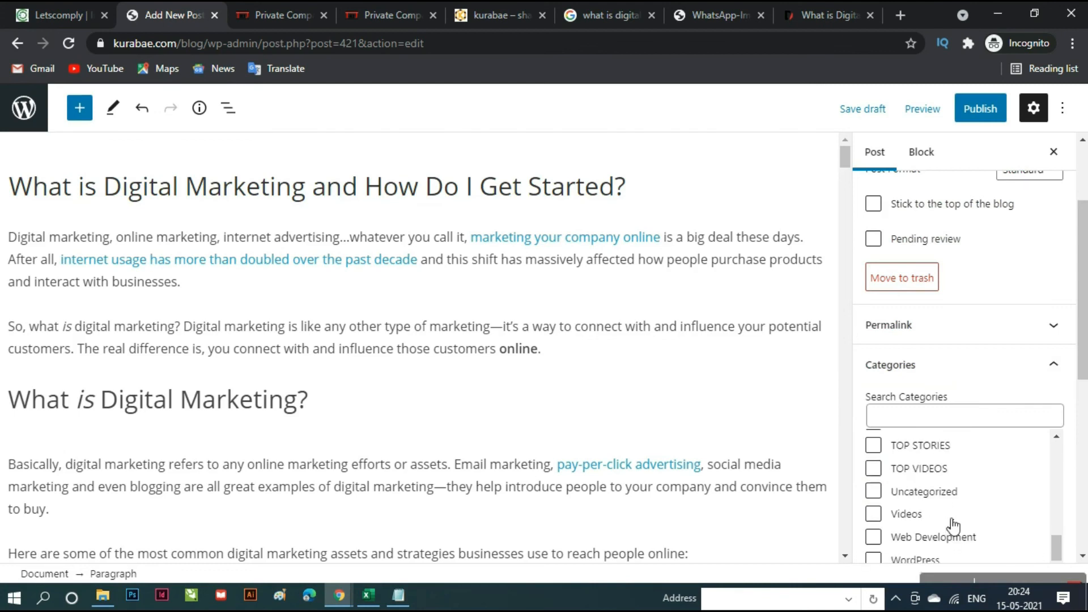
{"action": "scroll", "coordinate": [944, 518], "scroll_direction": "down", "scroll_amount": 2}
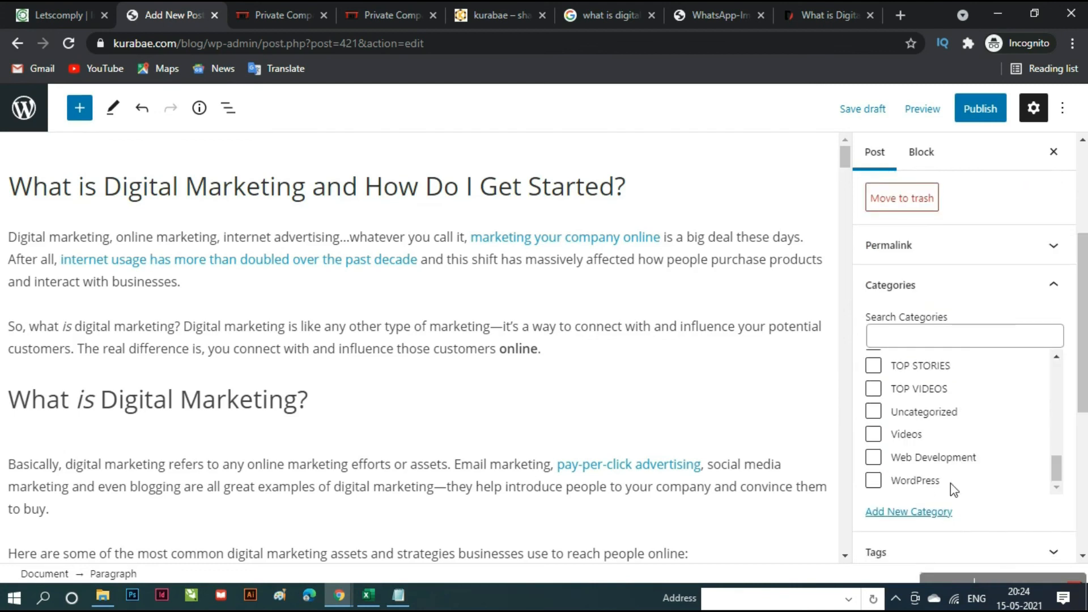
{"action": "scroll", "coordinate": [952, 476], "scroll_direction": "up", "scroll_amount": 3}
{"action": "scroll", "coordinate": [957, 467], "scroll_direction": "up", "scroll_amount": 6}
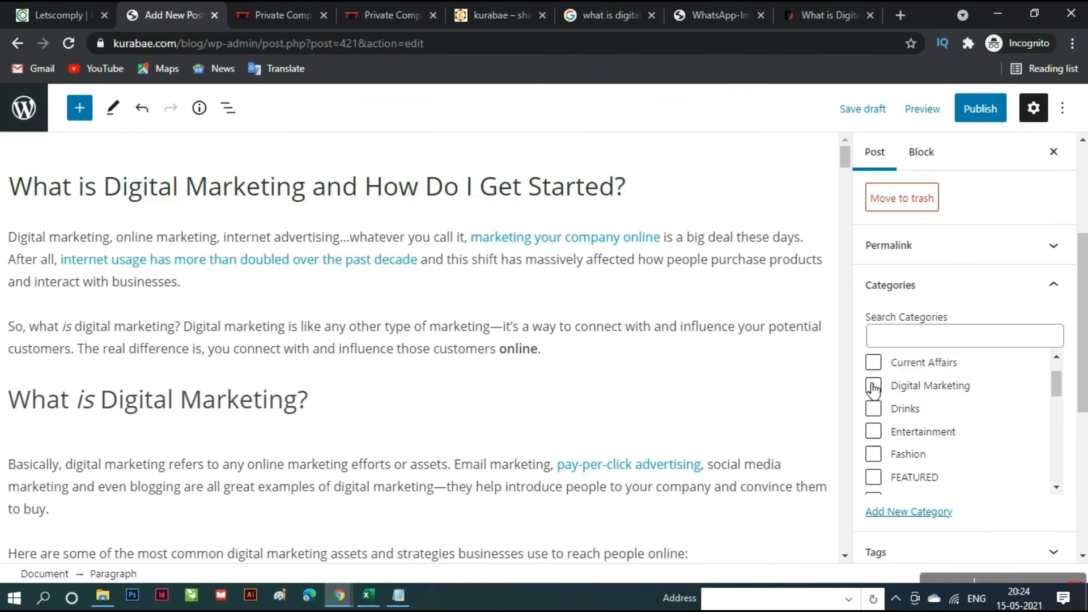
{"action": "left_click", "coordinate": [876, 387]}
{"action": "scroll", "coordinate": [976, 434], "scroll_direction": "down", "scroll_amount": 10}
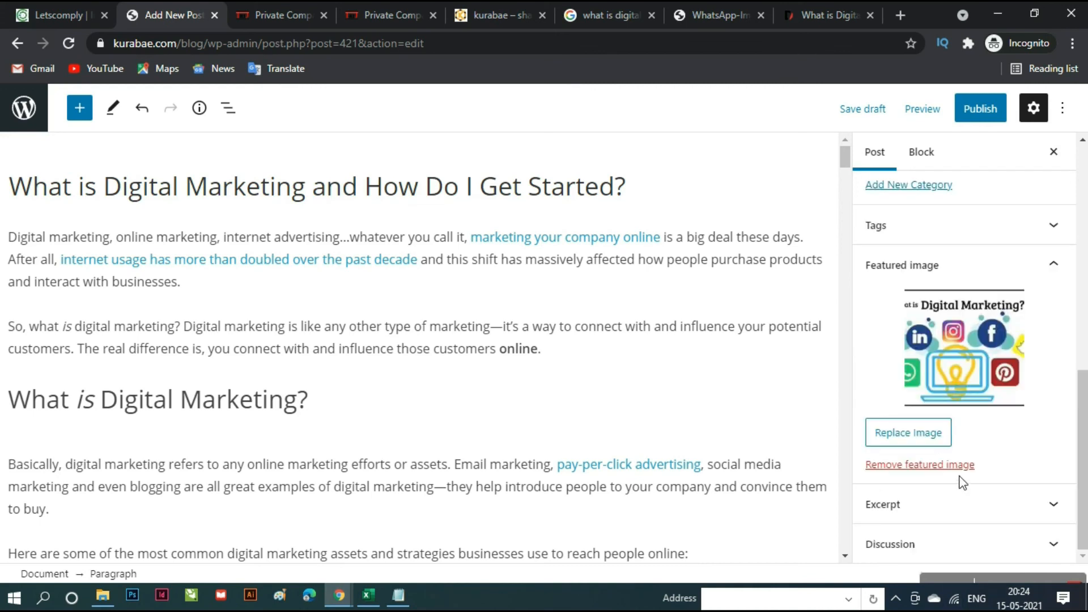
- Add the tags 'digital marketing', 'marketing', 'digital' and 'online marketing' to the post
{"action": "left_click", "coordinate": [893, 230]}
{"action": "left_click", "coordinate": [916, 284]}
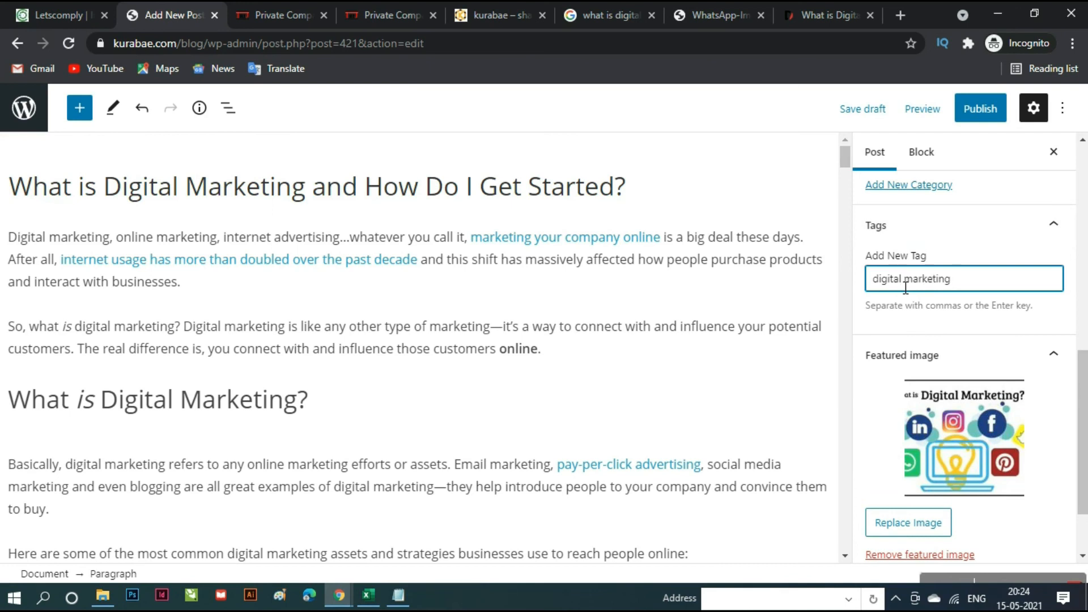
{"action": "key", "text": "Return"}
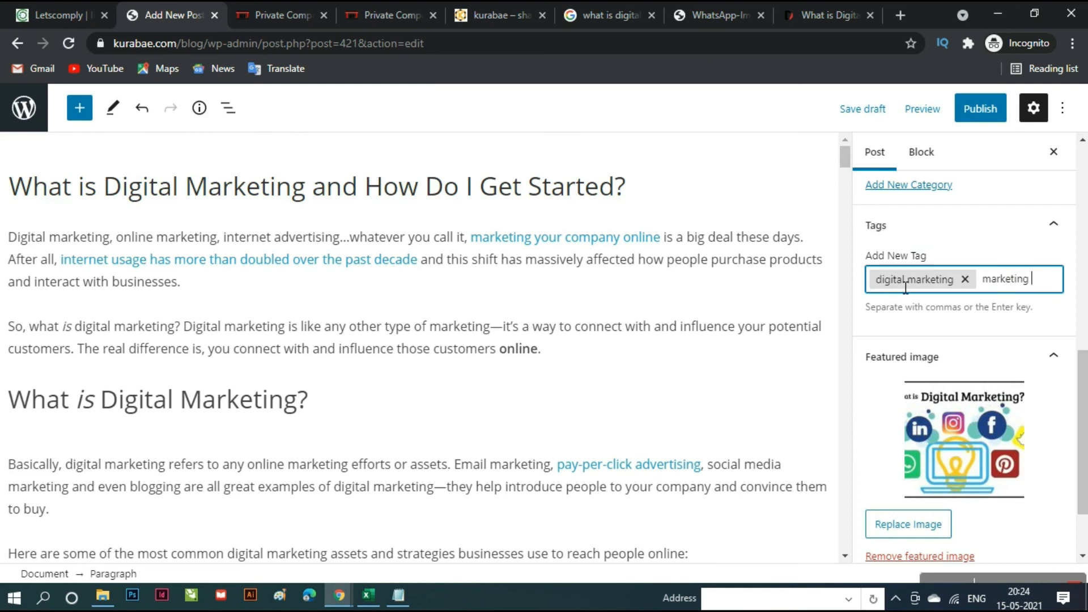
{"action": "key", "text": "Return"}
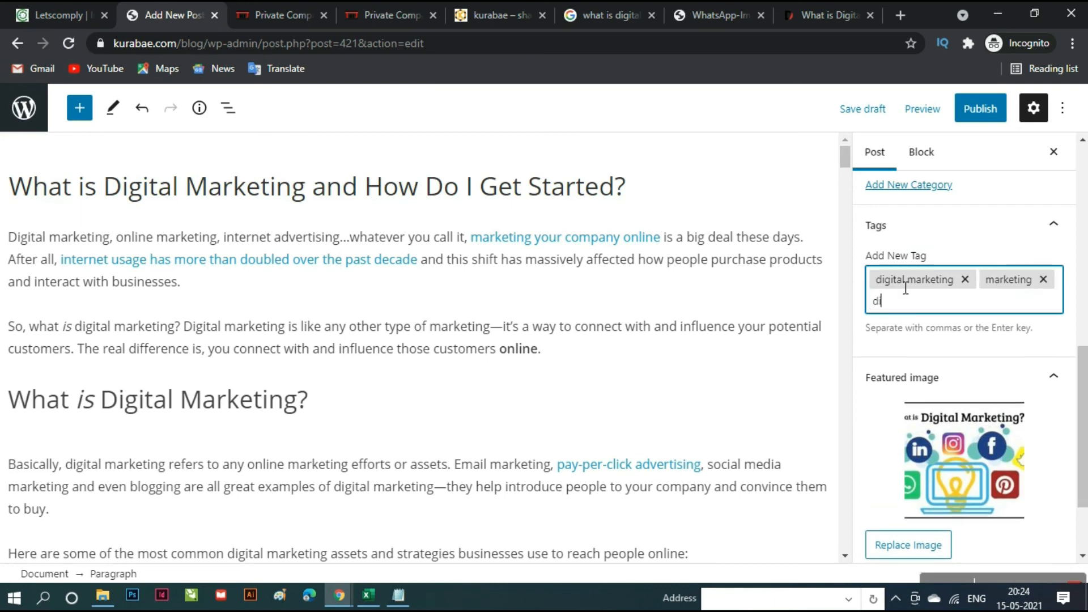
{"action": "key", "text": "Return"}
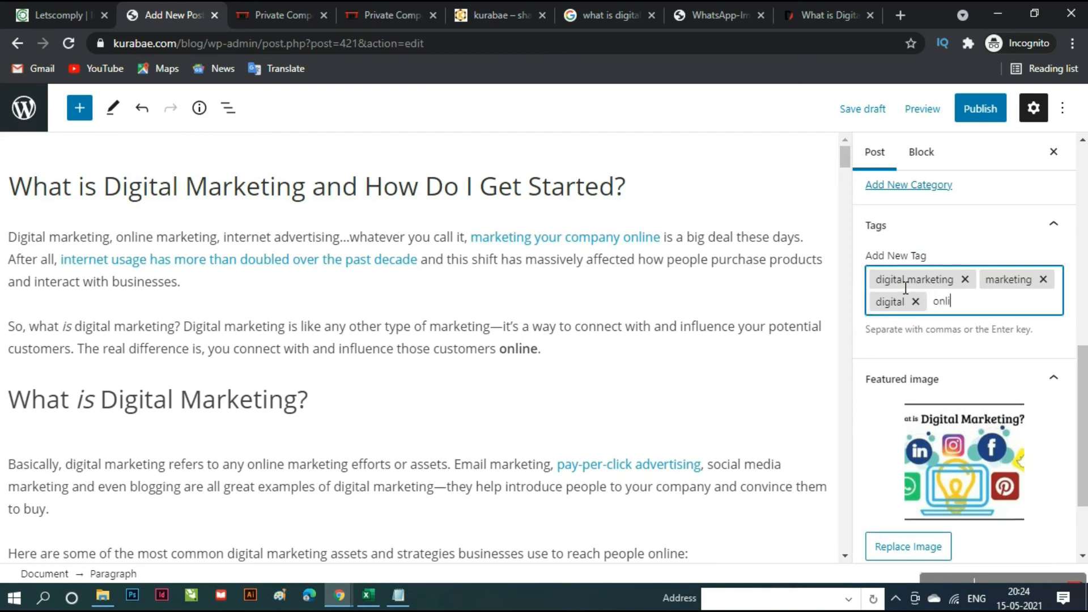
{"action": "type", "text": "online marketing"}
{"action": "key", "text": "Return"}
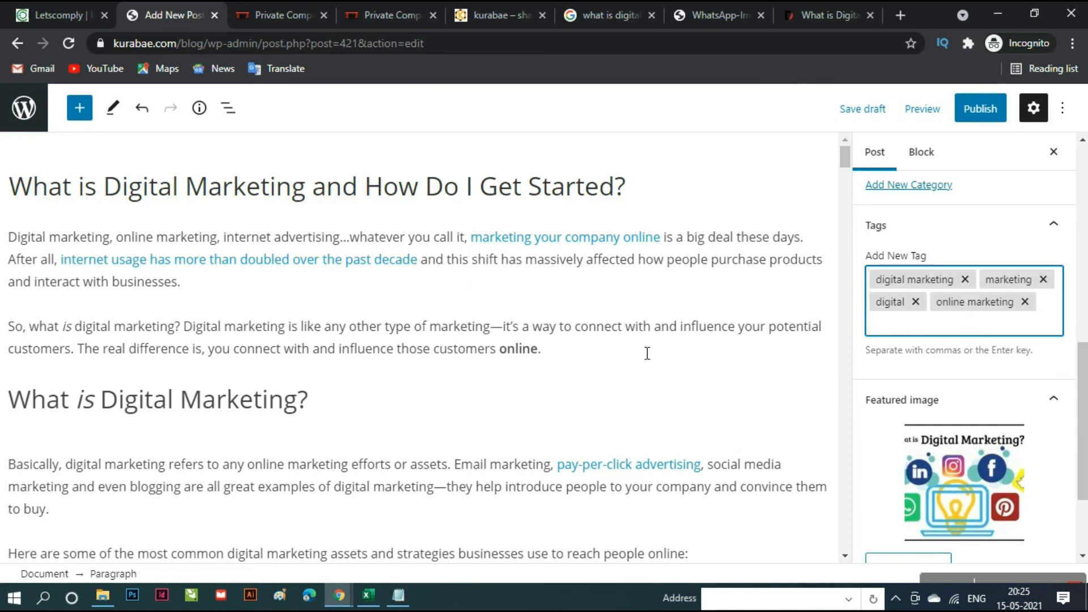
{"action": "scroll", "coordinate": [1014, 319], "scroll_direction": "up", "scroll_amount": 10}
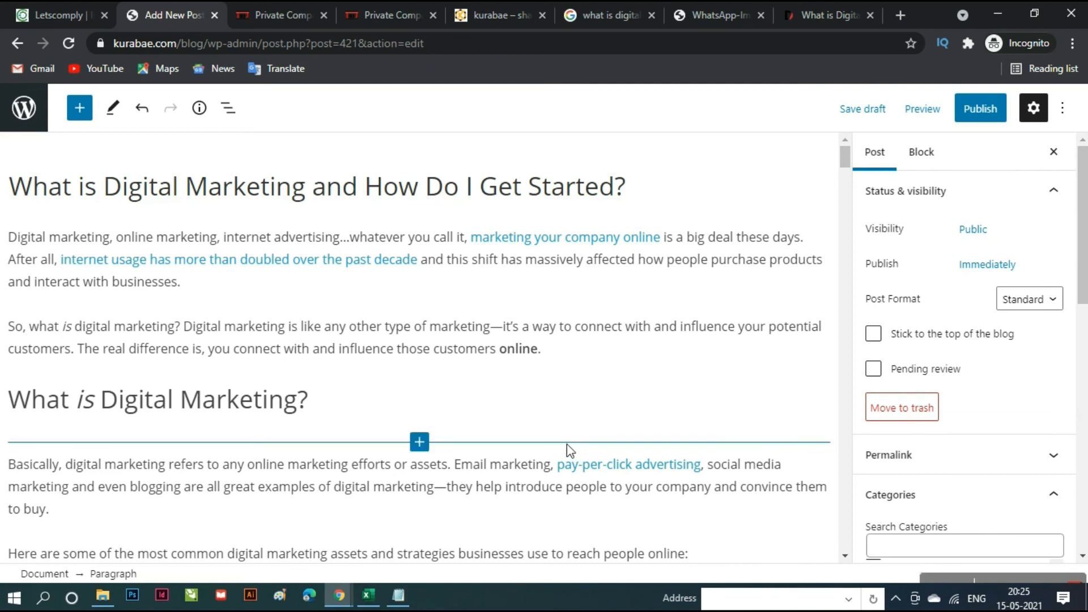
- Publish the post immediately with Public visibility
{"action": "left_click", "coordinate": [981, 112]}
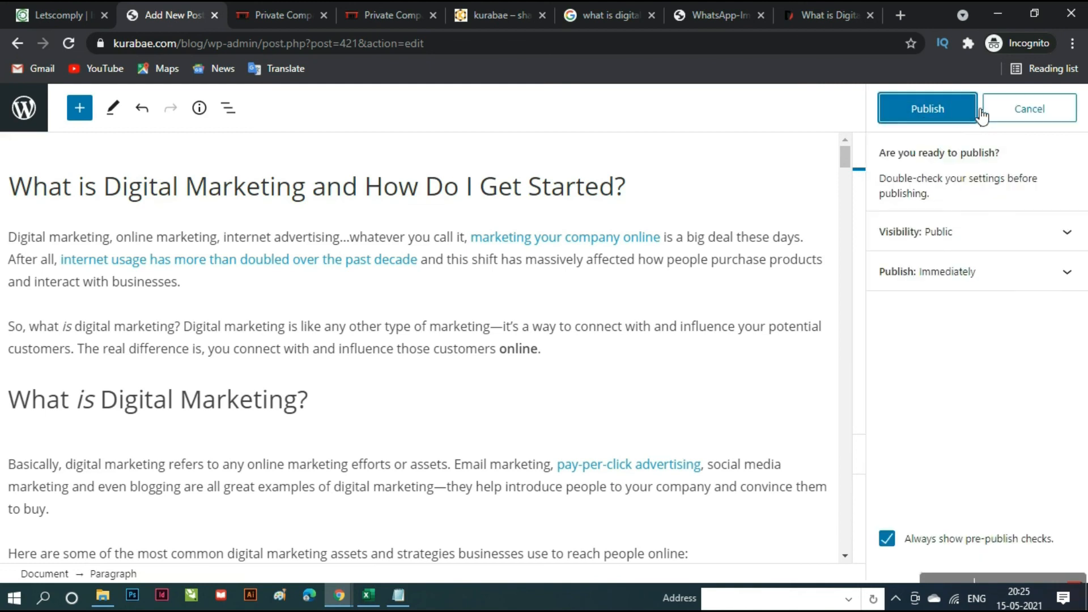
{"action": "left_click", "coordinate": [933, 110]}
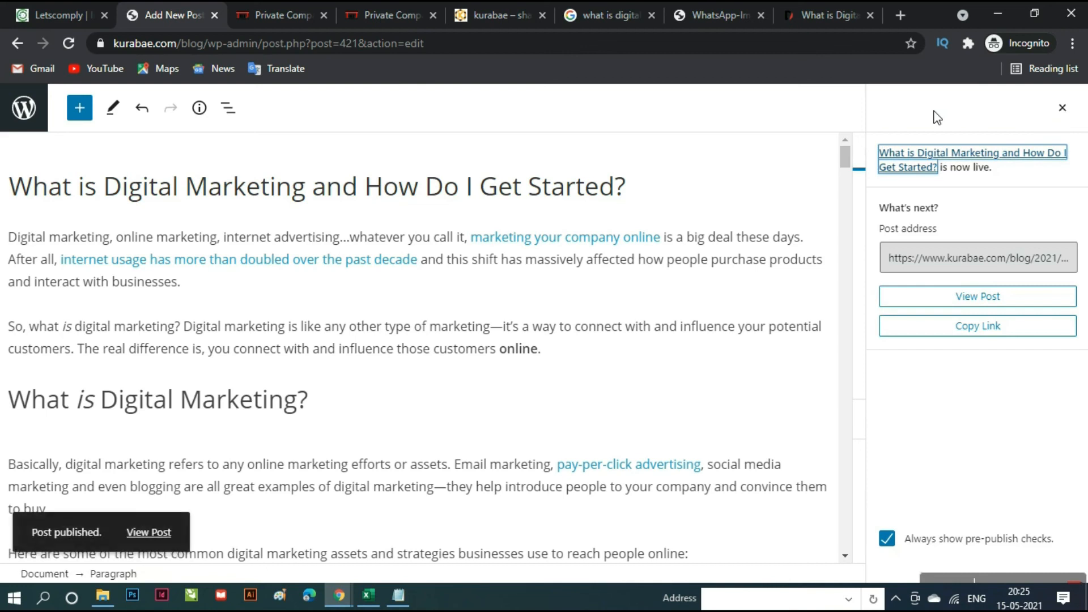
- Close the source article, WhatsApp image and image search tabs
{"action": "left_click", "coordinate": [816, 5]}
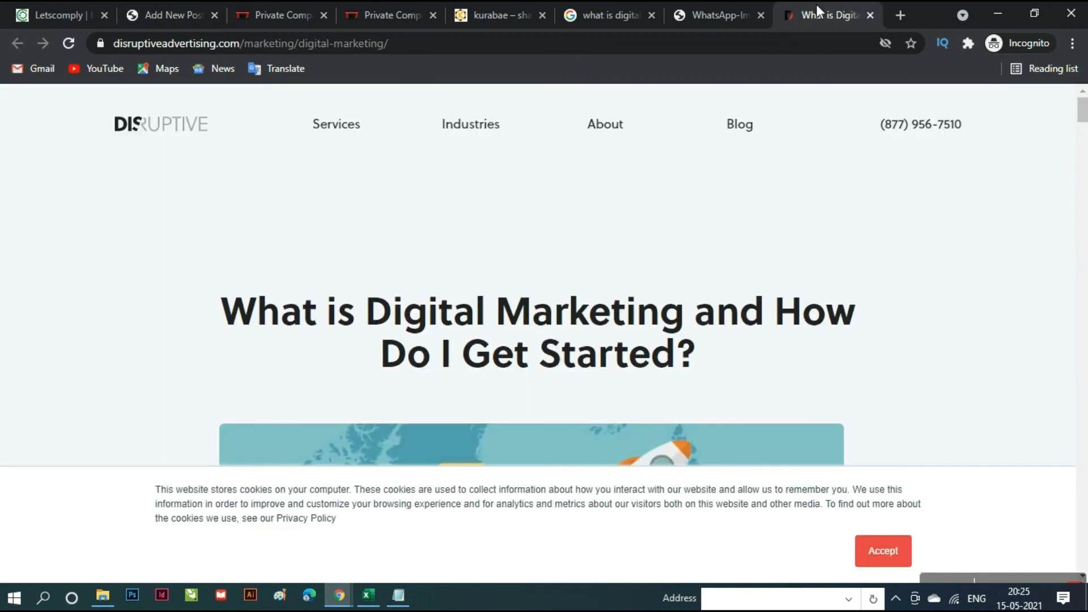
{"action": "left_click", "coordinate": [872, 15]}
{"action": "left_click", "coordinate": [871, 14]}
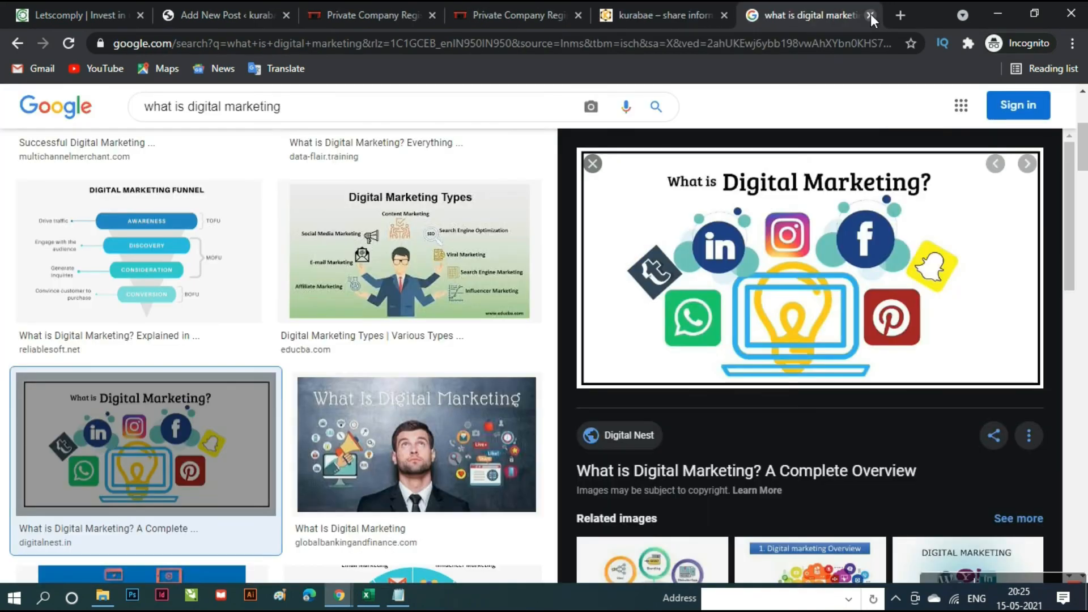
{"action": "left_click", "coordinate": [871, 14]}
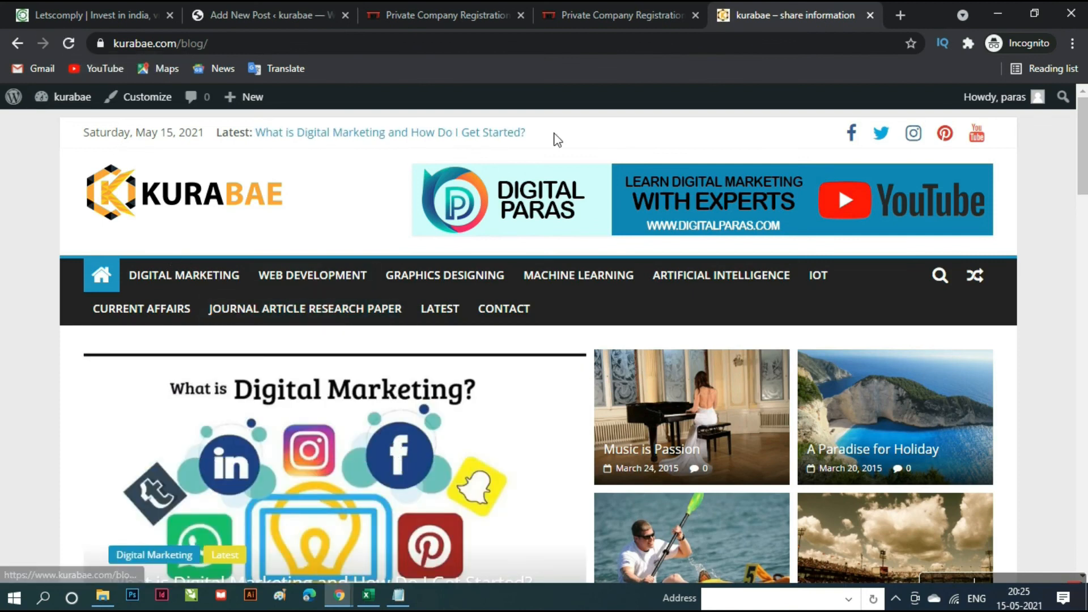
- Review the new Digital Marketing post on the live kurabae front page, then return to the editor
{"action": "scroll", "coordinate": [514, 448], "scroll_direction": "down", "scroll_amount": 2}
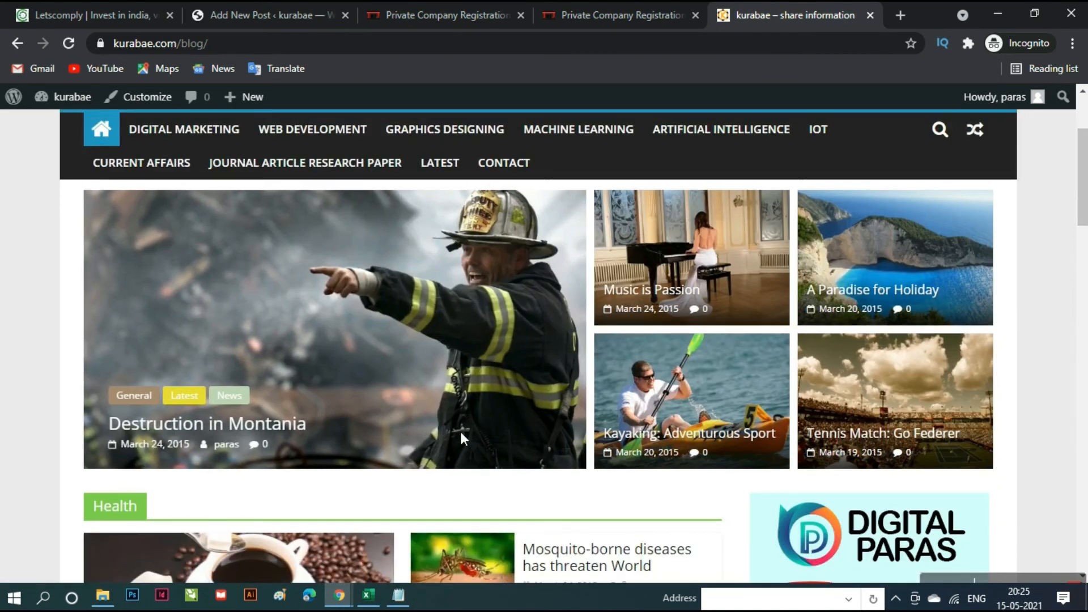
{"action": "scroll", "coordinate": [466, 441], "scroll_direction": "up", "scroll_amount": 2}
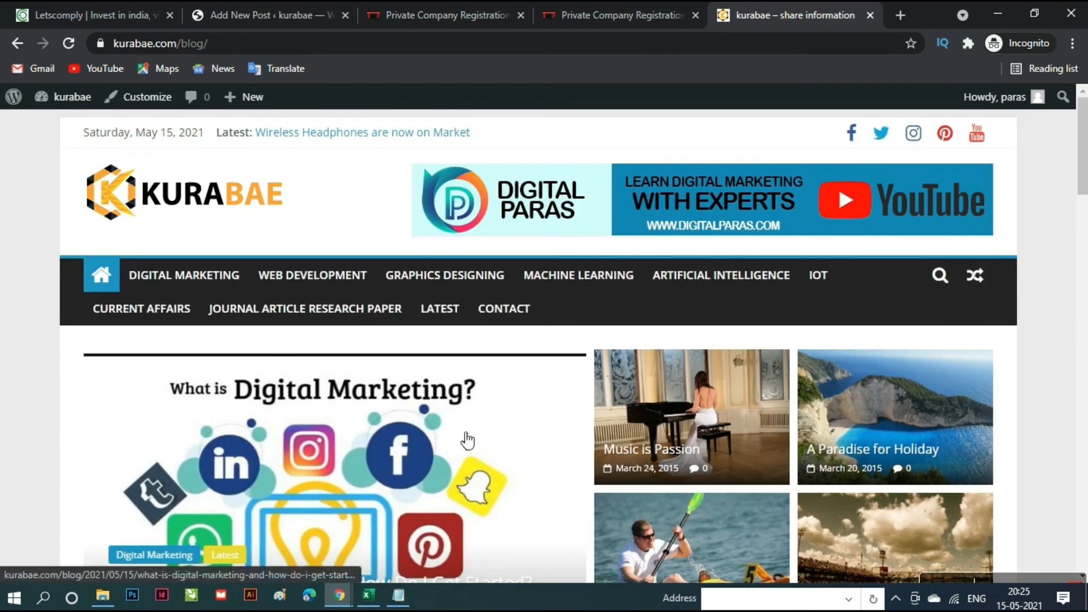
{"action": "scroll", "coordinate": [466, 441], "scroll_direction": "down", "scroll_amount": 4}
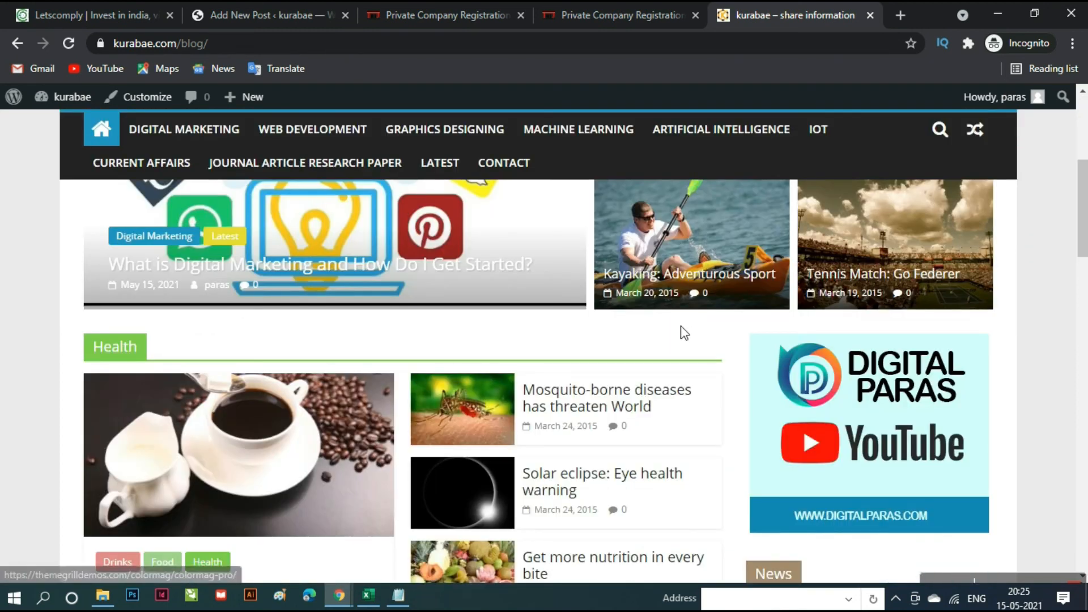
{"action": "scroll", "coordinate": [624, 481], "scroll_direction": "up", "scroll_amount": 4}
{"action": "scroll", "coordinate": [618, 475], "scroll_direction": "down", "scroll_amount": 3}
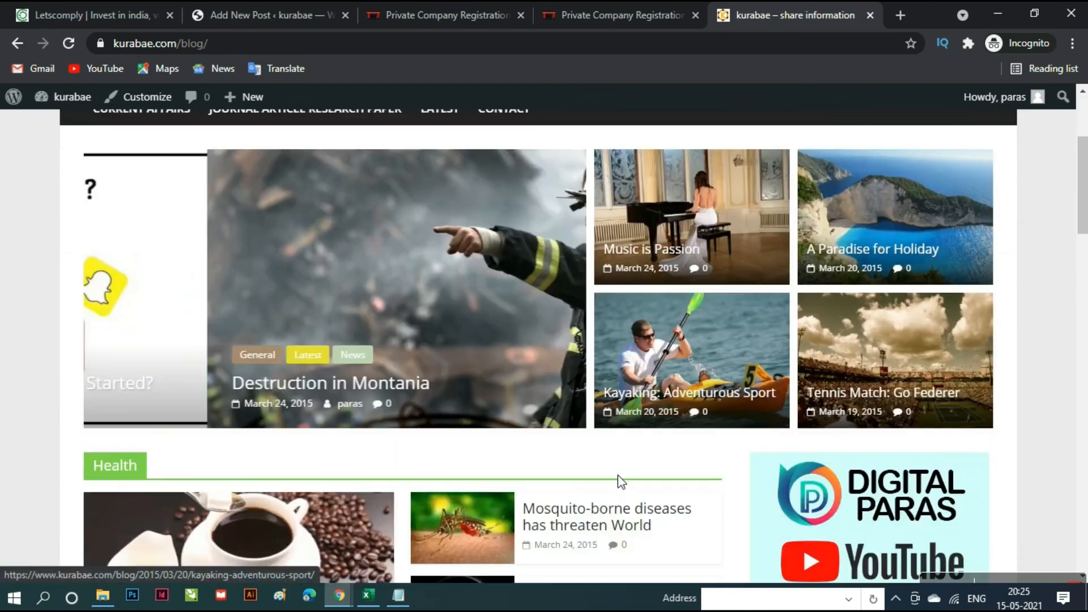
{"action": "scroll", "coordinate": [618, 475], "scroll_direction": "down", "scroll_amount": 5}
{"action": "scroll", "coordinate": [566, 544], "scroll_direction": "down", "scroll_amount": 6}
{"action": "scroll", "coordinate": [568, 529], "scroll_direction": "down", "scroll_amount": 5}
{"action": "scroll", "coordinate": [569, 529], "scroll_direction": "up", "scroll_amount": 18}
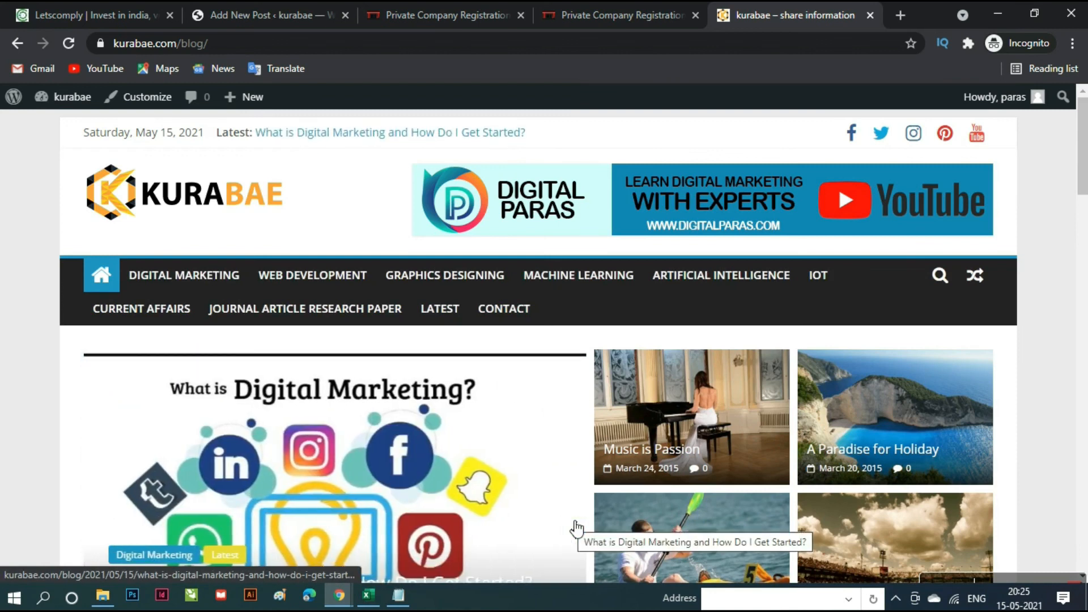
{"action": "scroll", "coordinate": [577, 528], "scroll_direction": "down", "scroll_amount": 4}
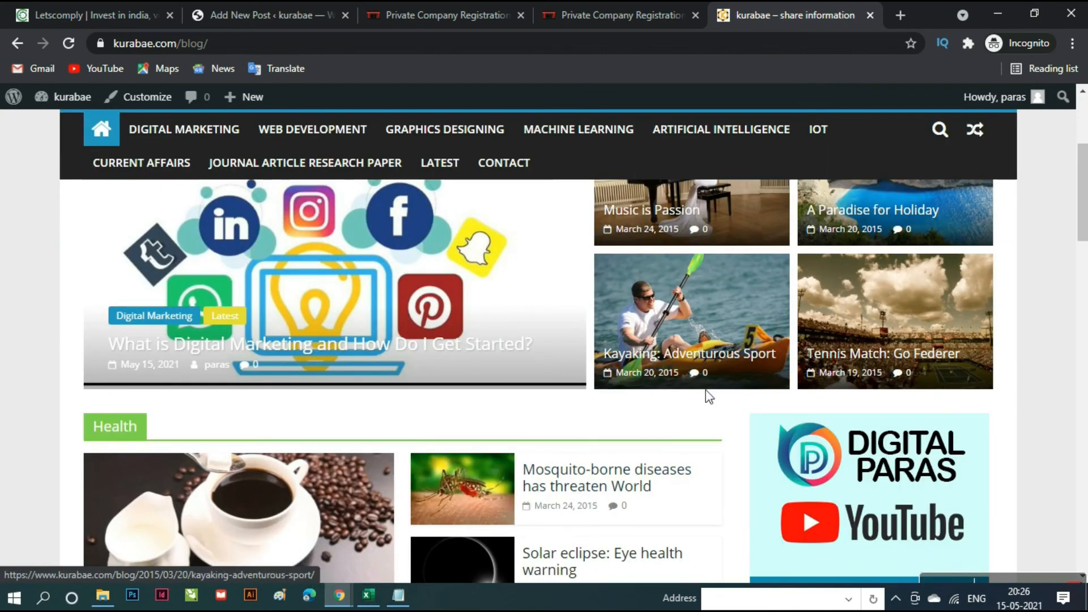
{"action": "scroll", "coordinate": [709, 397], "scroll_direction": "up", "scroll_amount": 3}
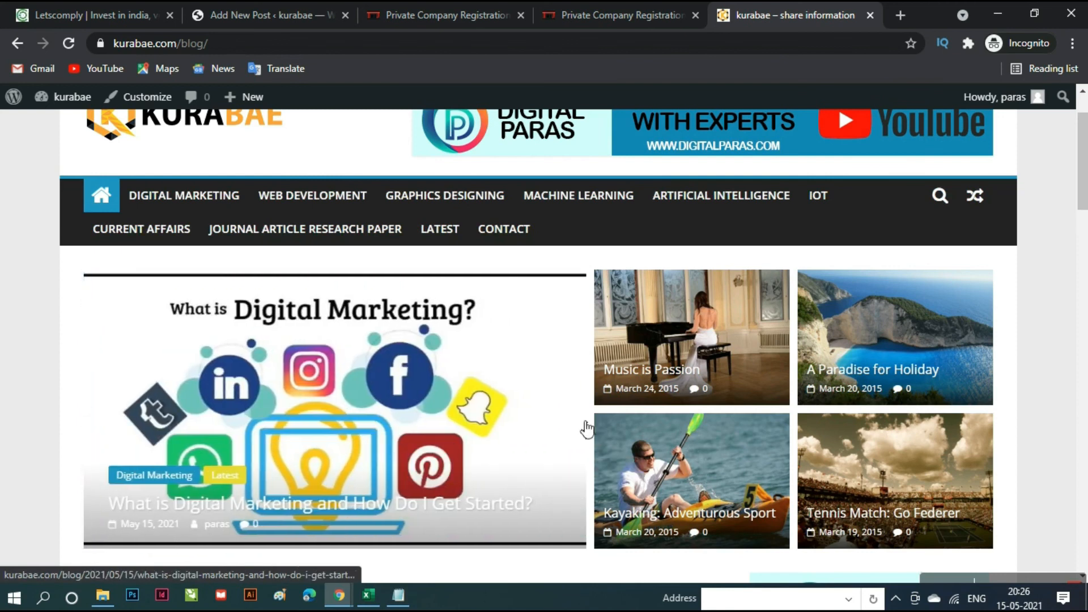
{"action": "scroll", "coordinate": [587, 429], "scroll_direction": "down", "scroll_amount": 3}
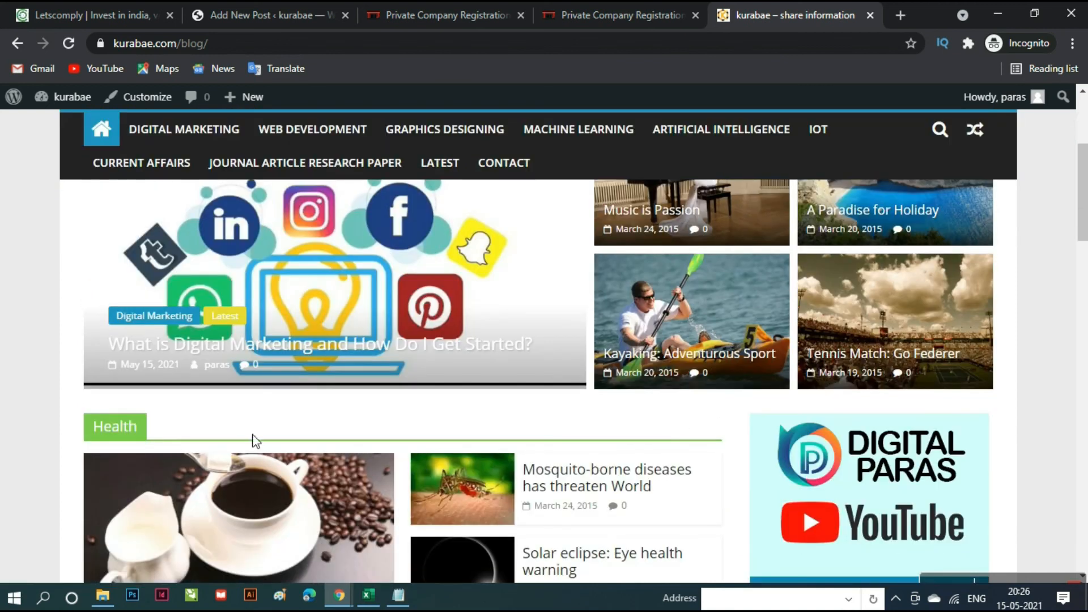
{"action": "scroll", "coordinate": [663, 482], "scroll_direction": "up", "scroll_amount": 3}
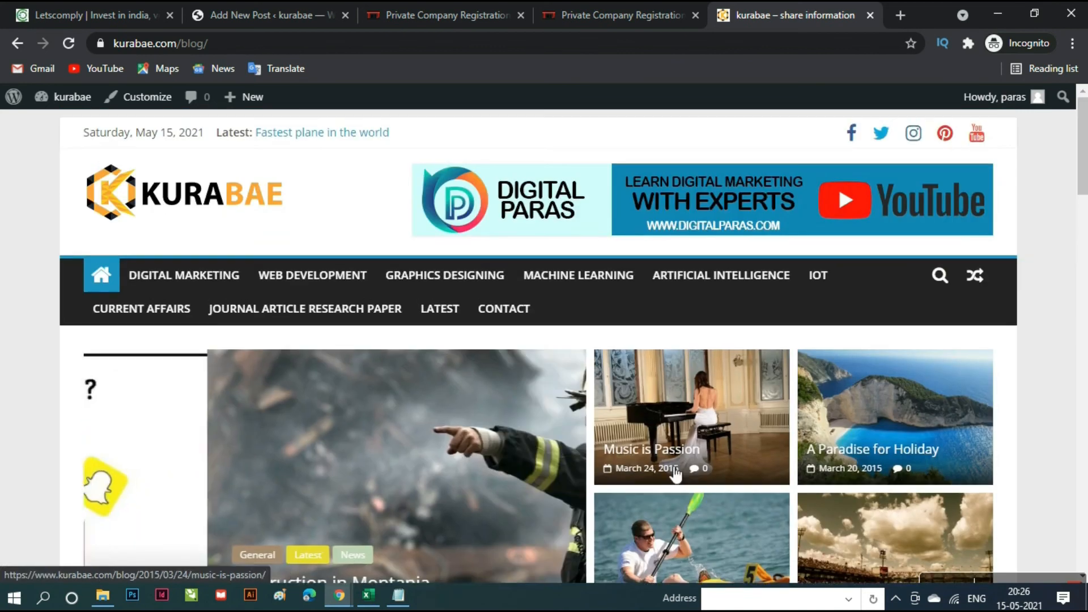
{"action": "scroll", "coordinate": [798, 518], "scroll_direction": "down", "scroll_amount": 10}
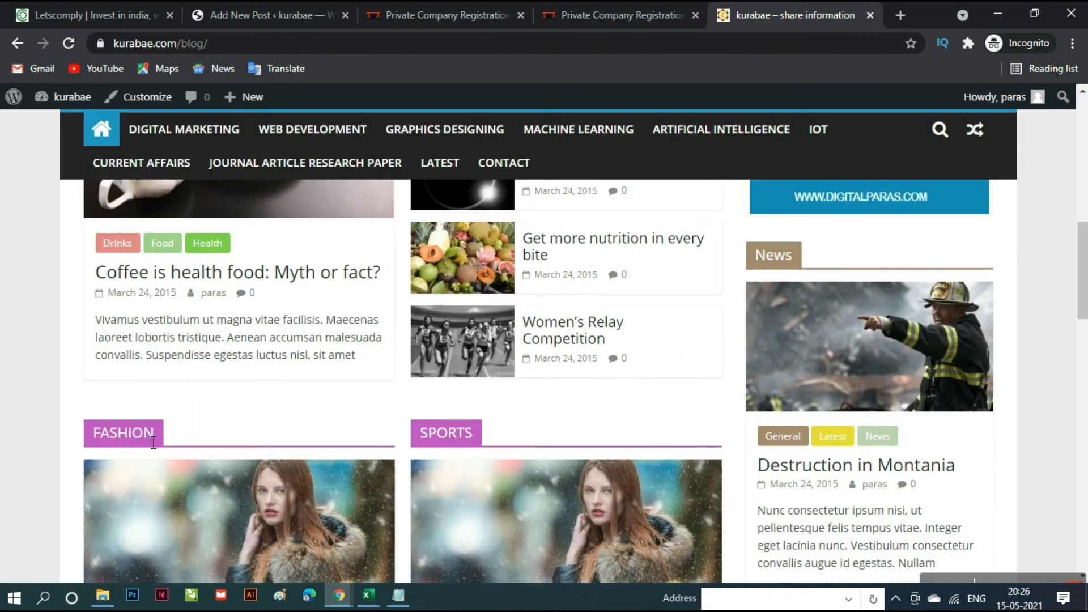
{"action": "scroll", "coordinate": [755, 552], "scroll_direction": "down", "scroll_amount": 13}
{"action": "scroll", "coordinate": [755, 552], "scroll_direction": "up", "scroll_amount": 4}
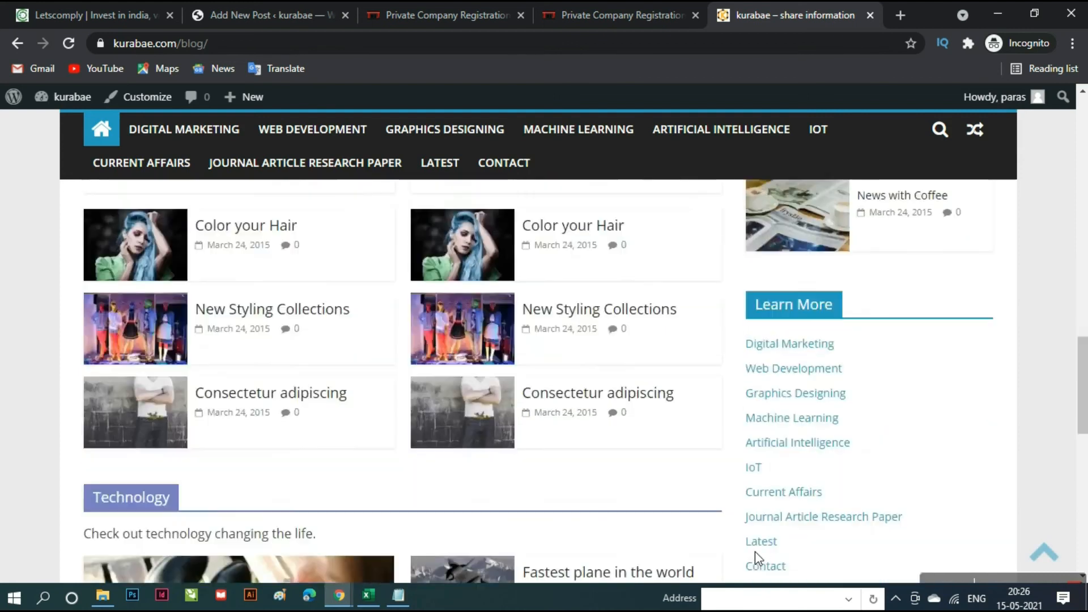
{"action": "scroll", "coordinate": [755, 552], "scroll_direction": "up", "scroll_amount": 19}
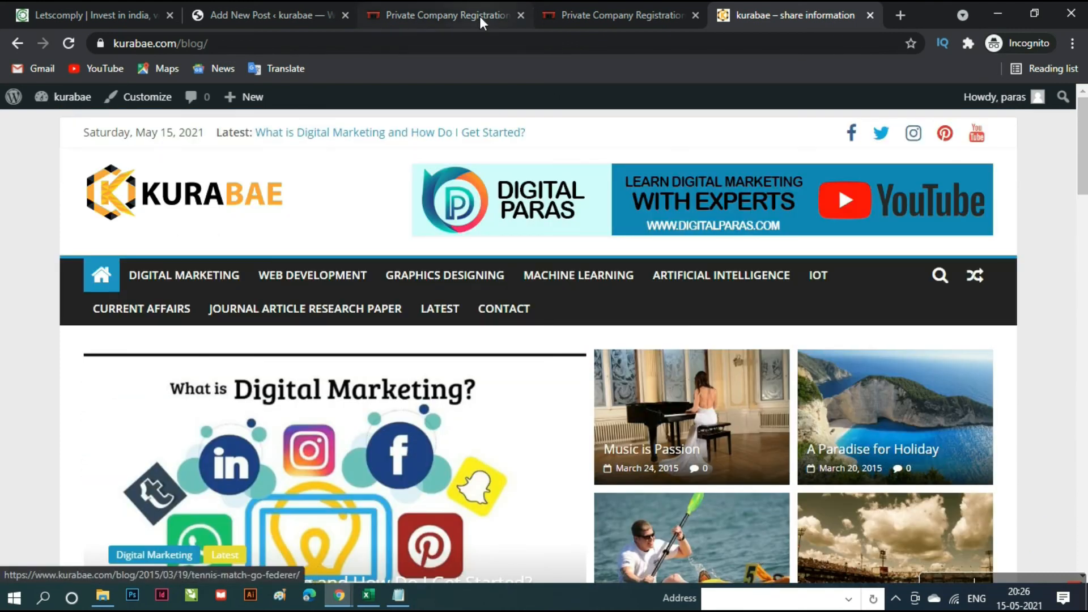
{"action": "left_click", "coordinate": [253, 14]}
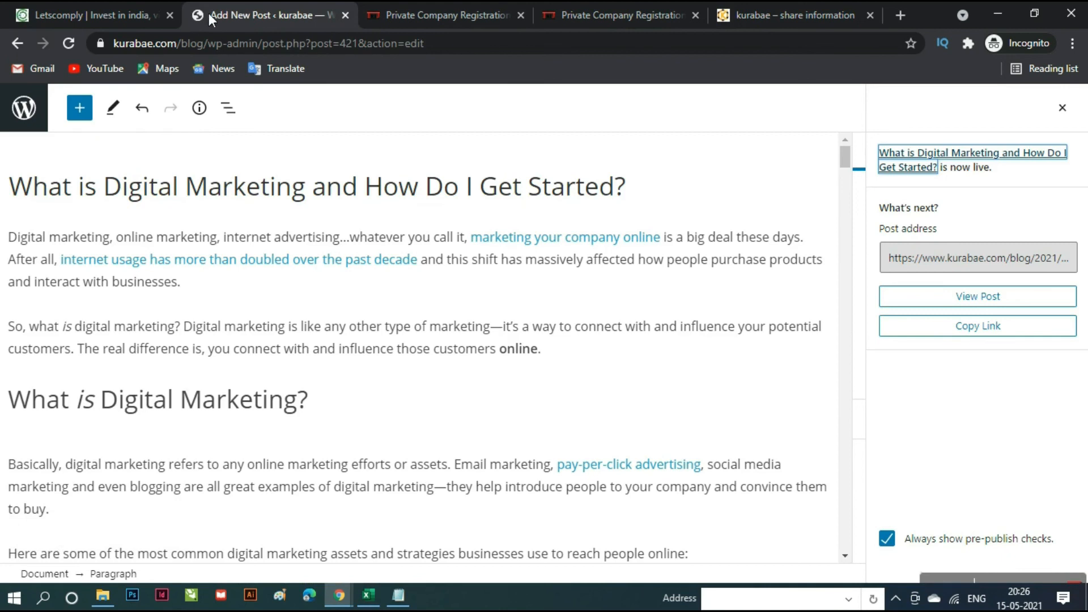
- Go from the editor to the admin dashboard and launch Appearance > Customize
{"action": "left_click", "coordinate": [41, 113]}
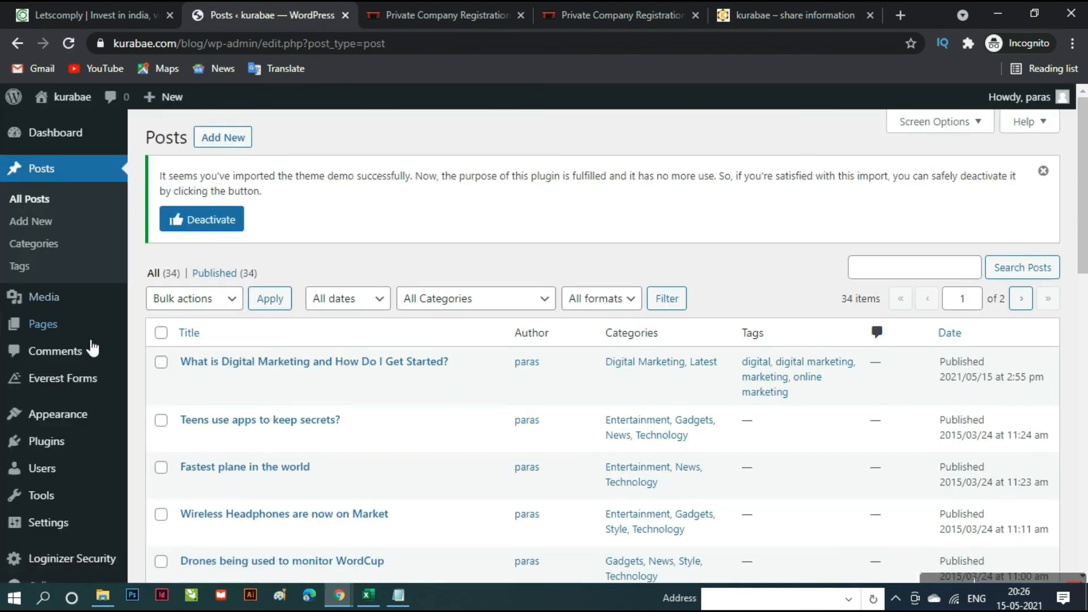
{"action": "mouse_move", "coordinate": [88, 430]}
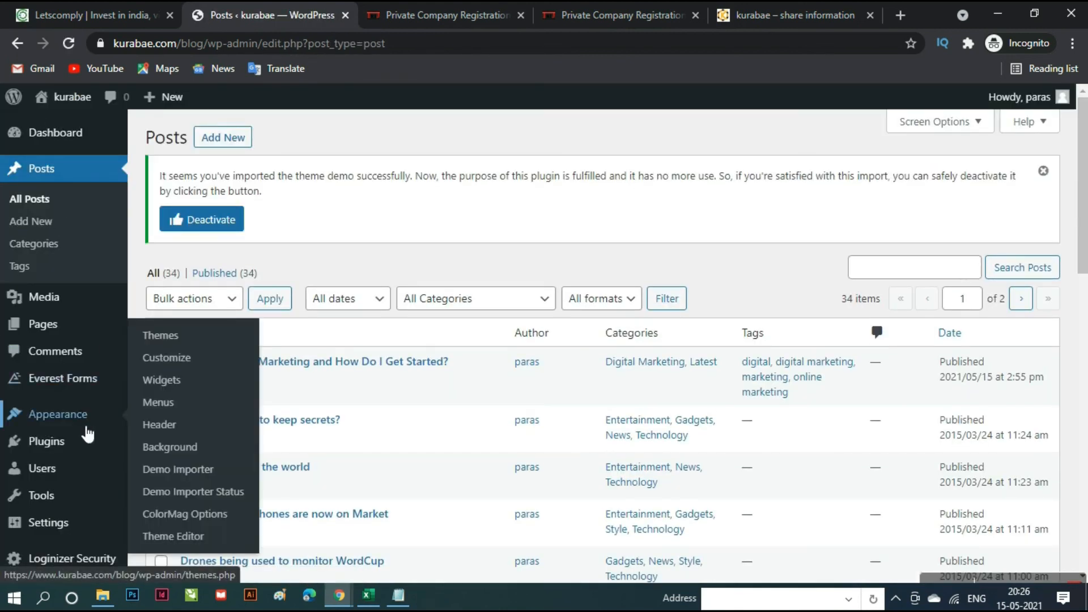
{"action": "left_click", "coordinate": [168, 358]}
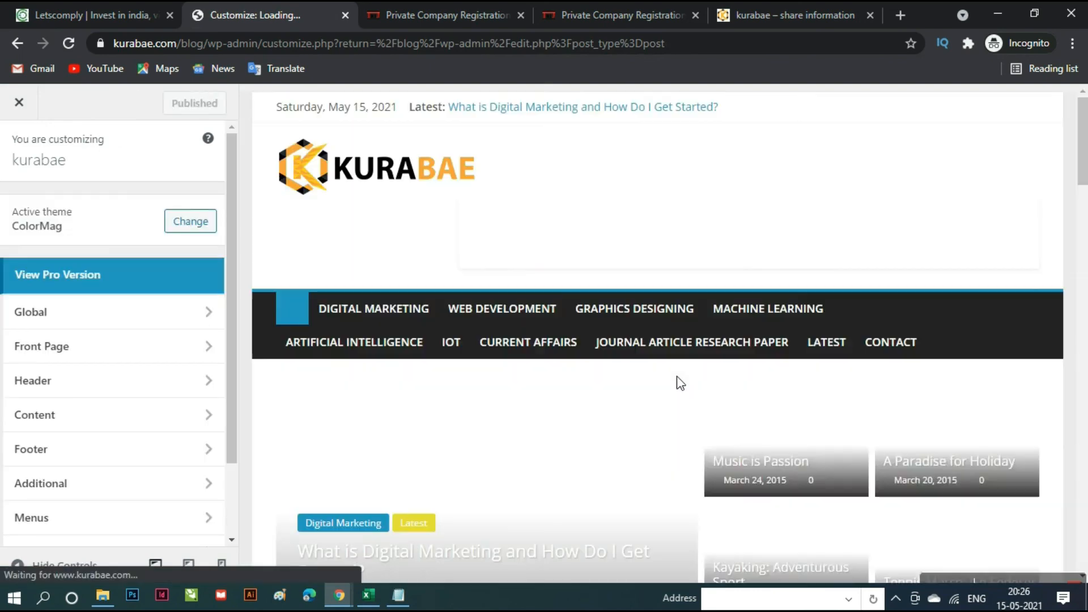
- Set the Highlighted Posts widget beside the slider to the Digital Marketing category
{"action": "scroll", "coordinate": [676, 377], "scroll_direction": "down", "scroll_amount": 3}
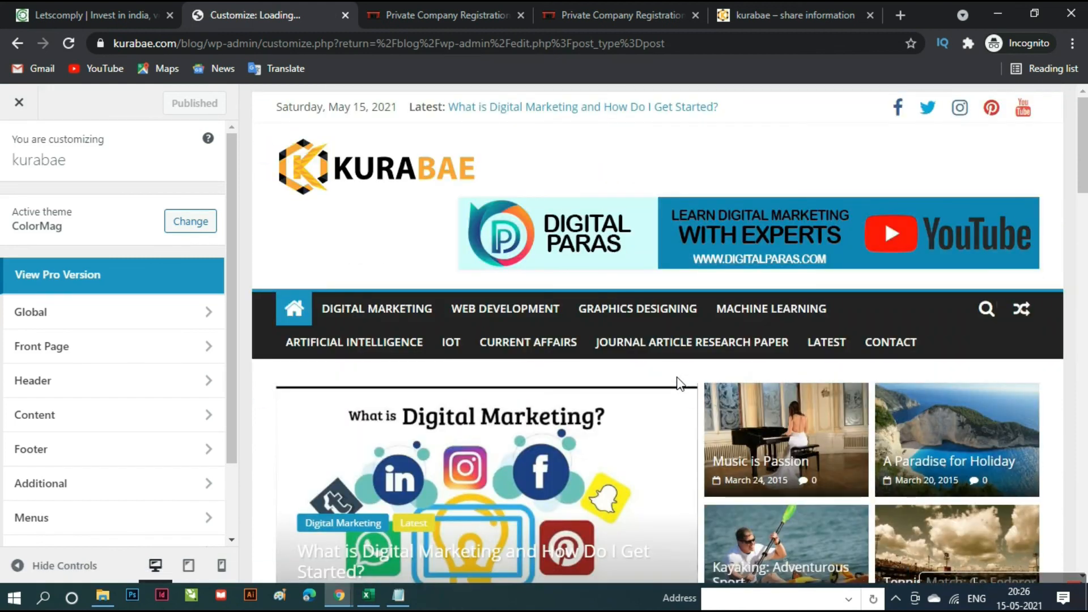
{"action": "scroll", "coordinate": [679, 383], "scroll_direction": "up", "scroll_amount": 3}
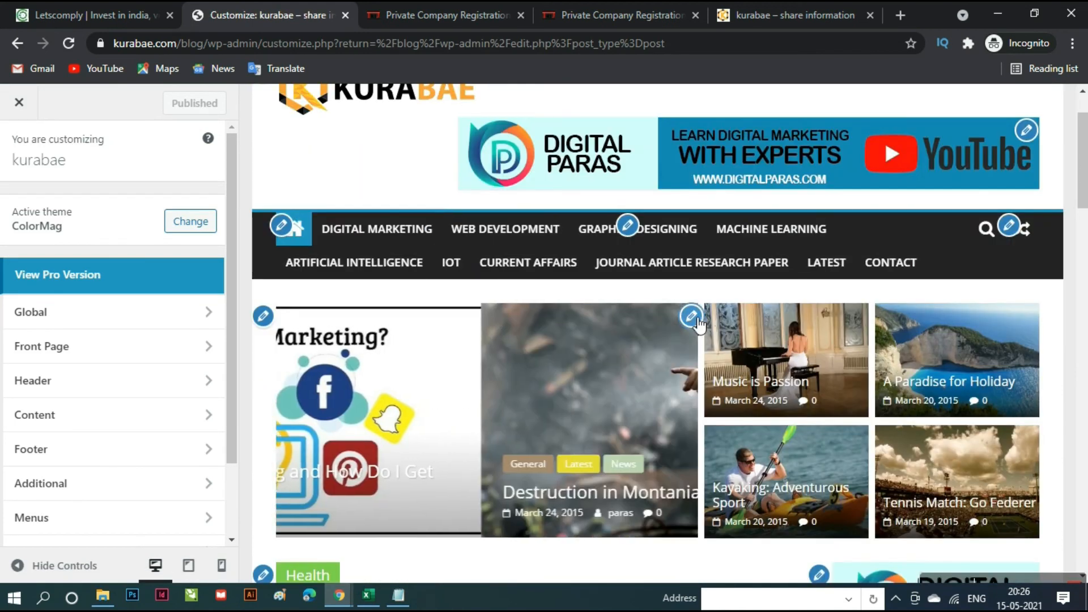
{"action": "left_click", "coordinate": [693, 317]}
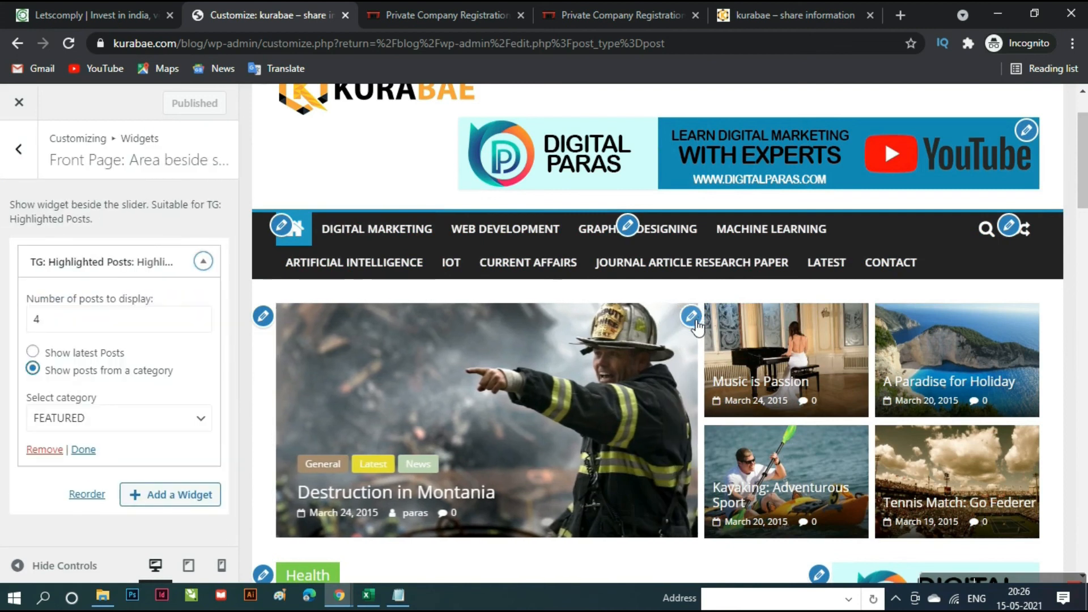
{"action": "left_click", "coordinate": [202, 421]}
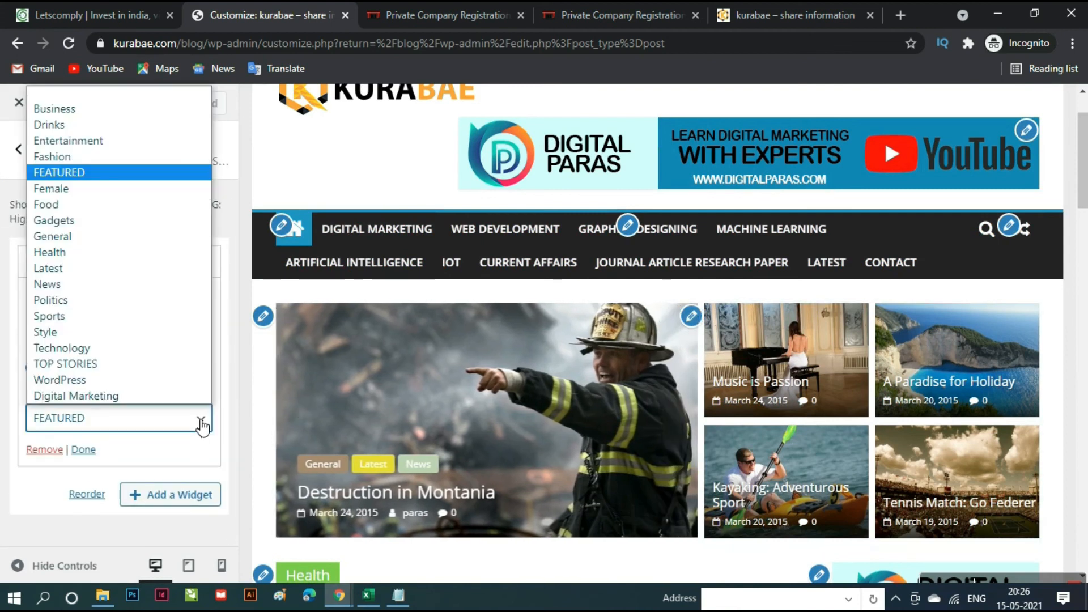
{"action": "left_click", "coordinate": [99, 396]}
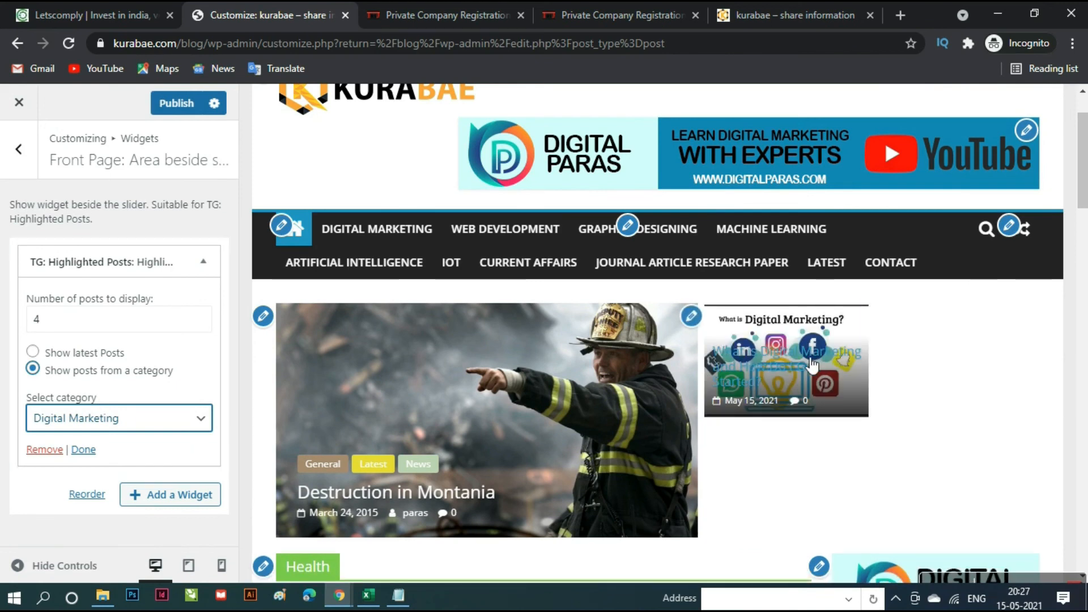
{"action": "scroll", "coordinate": [782, 444], "scroll_direction": "down", "scroll_amount": 15}
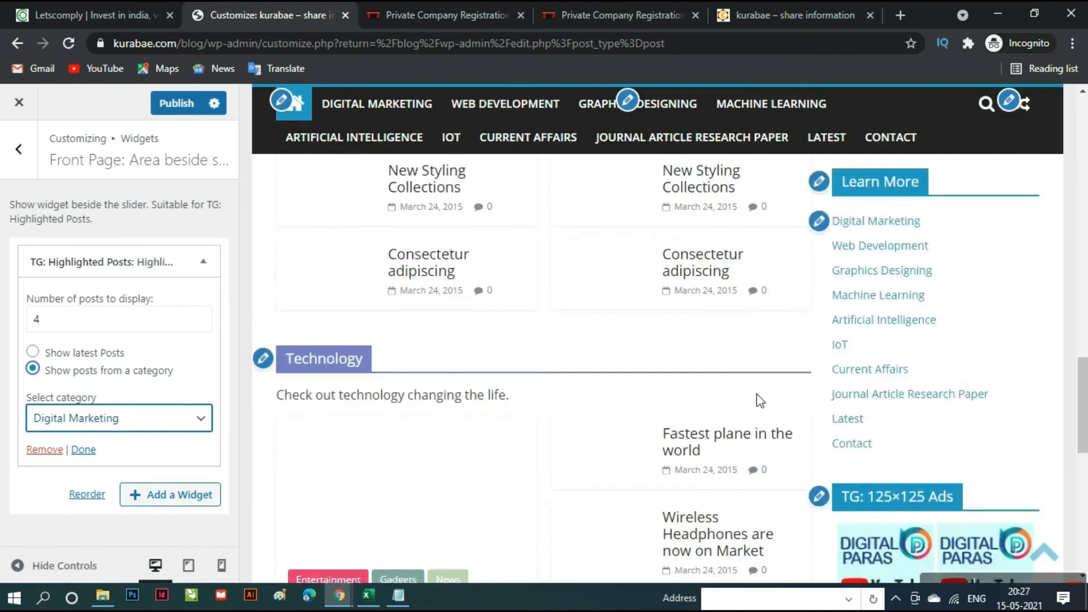
{"action": "scroll", "coordinate": [760, 400], "scroll_direction": "down", "scroll_amount": 5}
{"action": "scroll", "coordinate": [761, 401], "scroll_direction": "up", "scroll_amount": 20}
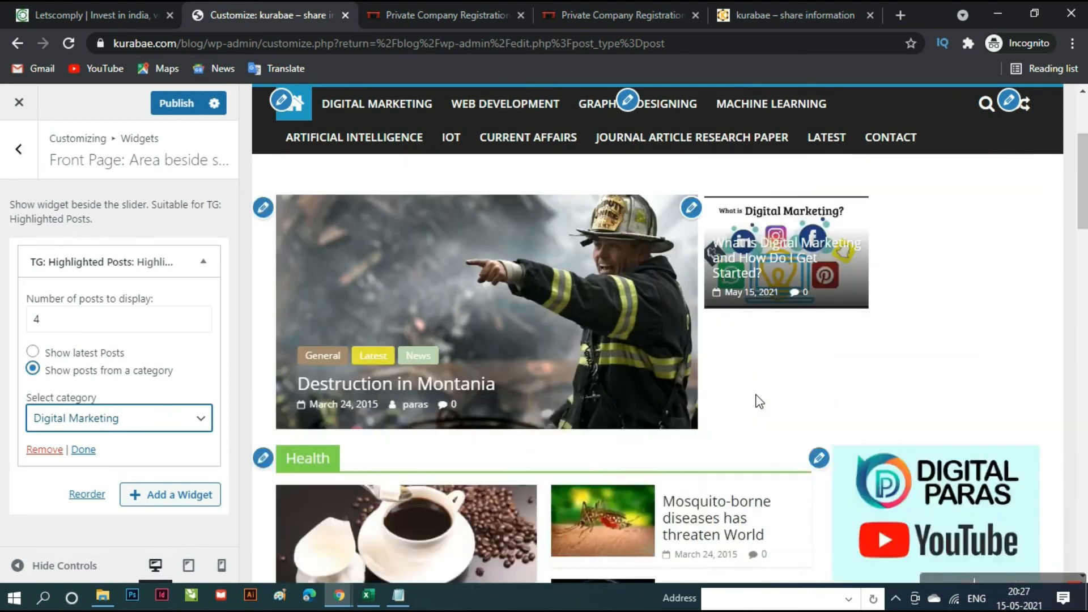
{"action": "scroll", "coordinate": [760, 401], "scroll_direction": "up", "scroll_amount": 3}
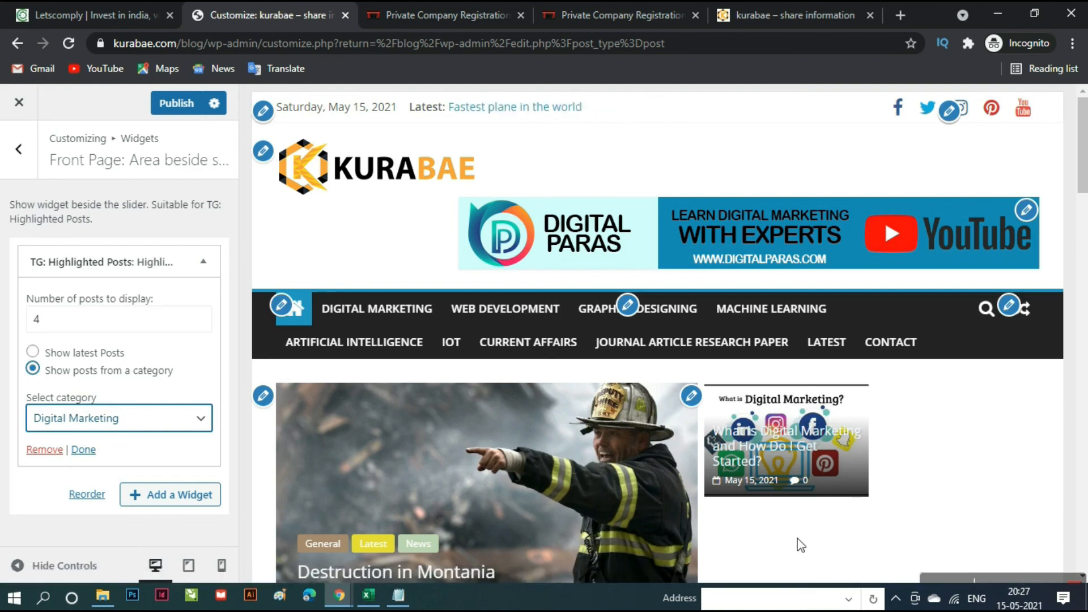
{"action": "scroll", "coordinate": [800, 546], "scroll_direction": "down", "scroll_amount": 15}
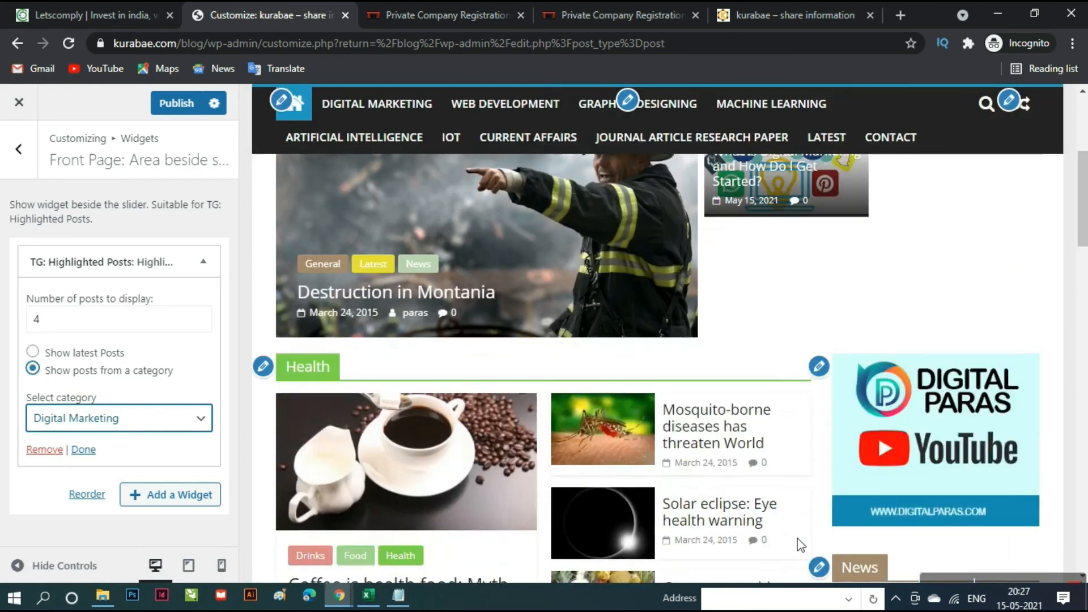
{"action": "scroll", "coordinate": [797, 538], "scroll_direction": "up", "scroll_amount": 15}
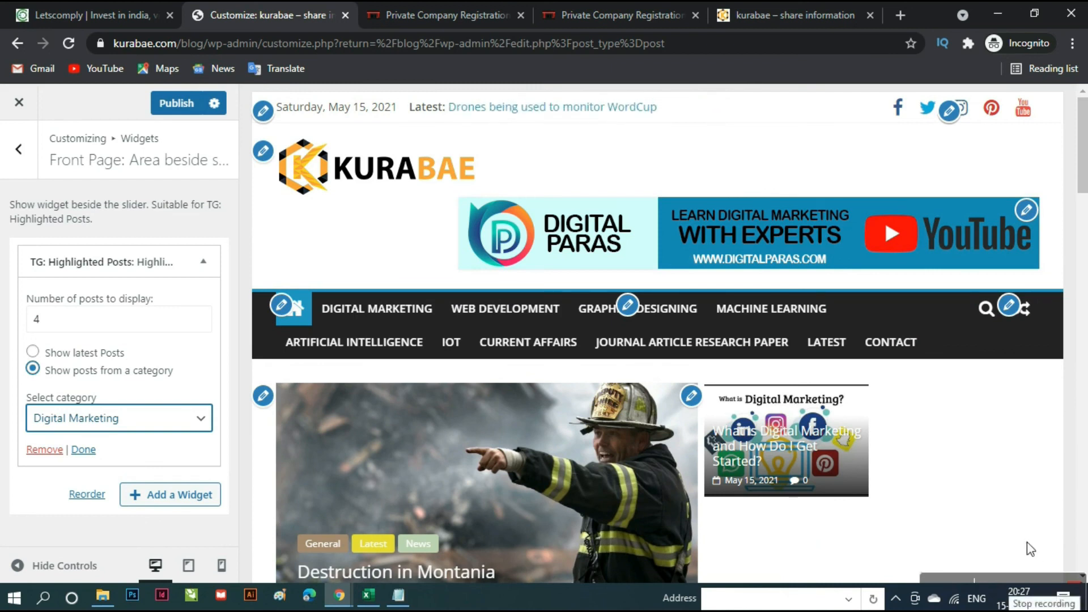
{"action": "scroll", "coordinate": [1012, 463], "scroll_direction": "down", "scroll_amount": 20}
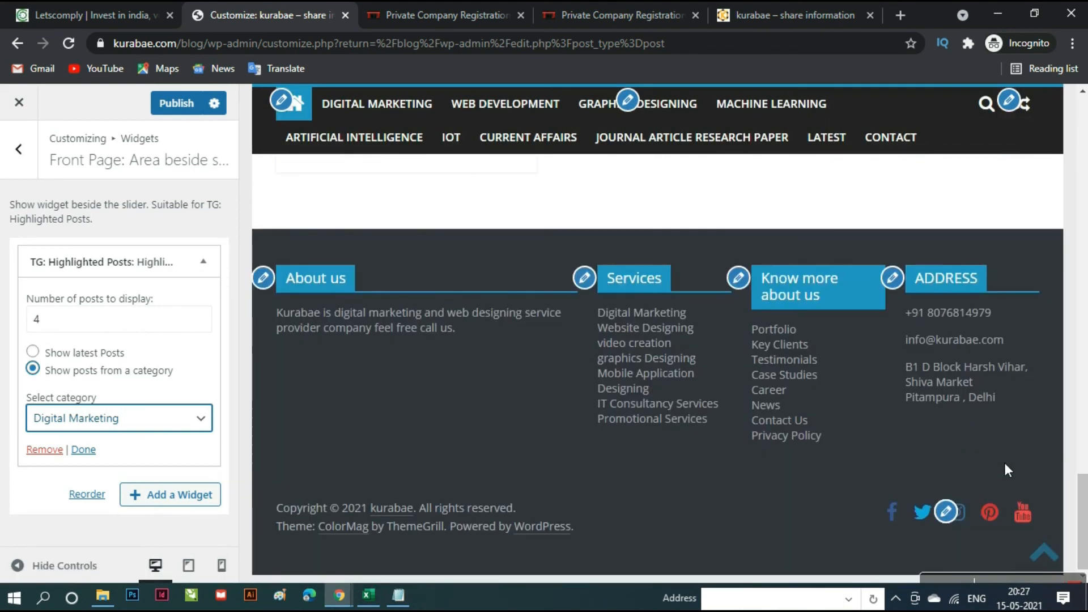
{"action": "scroll", "coordinate": [1003, 465], "scroll_direction": "up", "scroll_amount": 15}
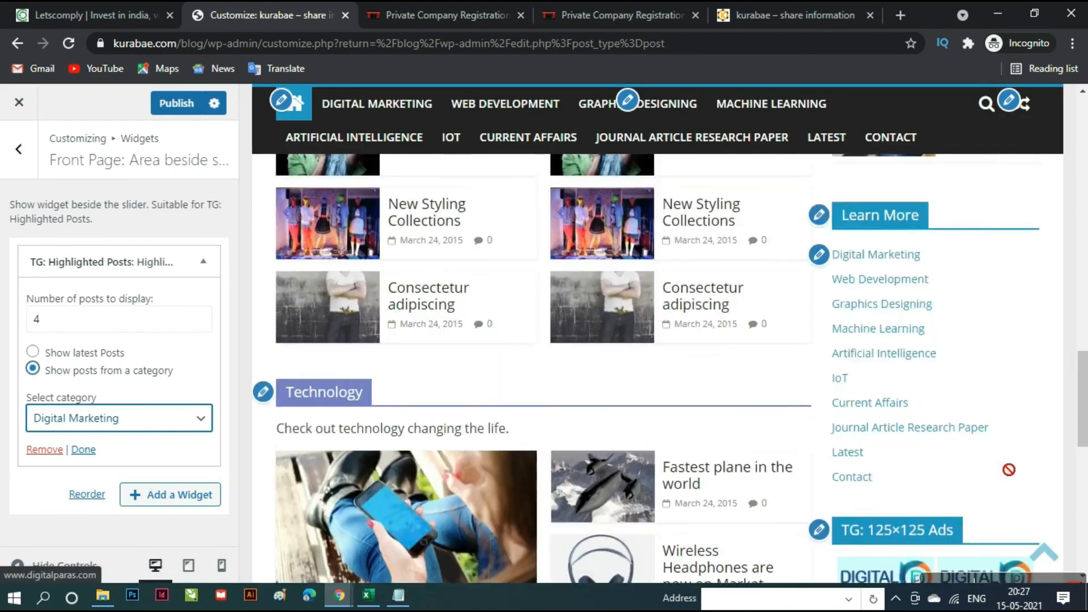
{"action": "scroll", "coordinate": [1005, 470], "scroll_direction": "up", "scroll_amount": 4}
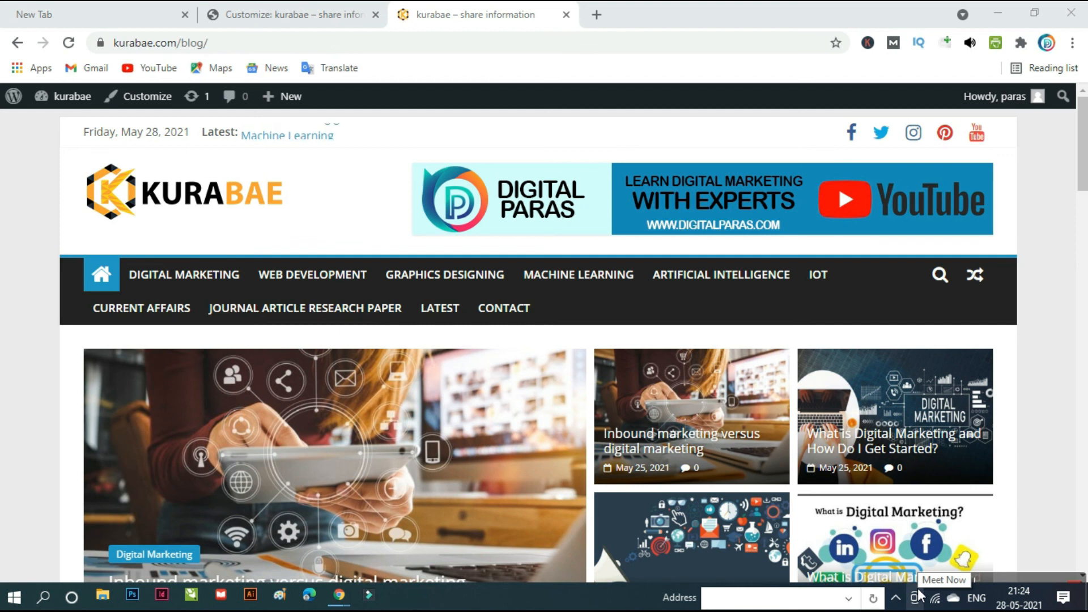
- Scroll the kurabae front page to check the Digital Marketing posts, then return to the Customizer
{"action": "scroll", "coordinate": [584, 400], "scroll_direction": "down", "scroll_amount": 20}
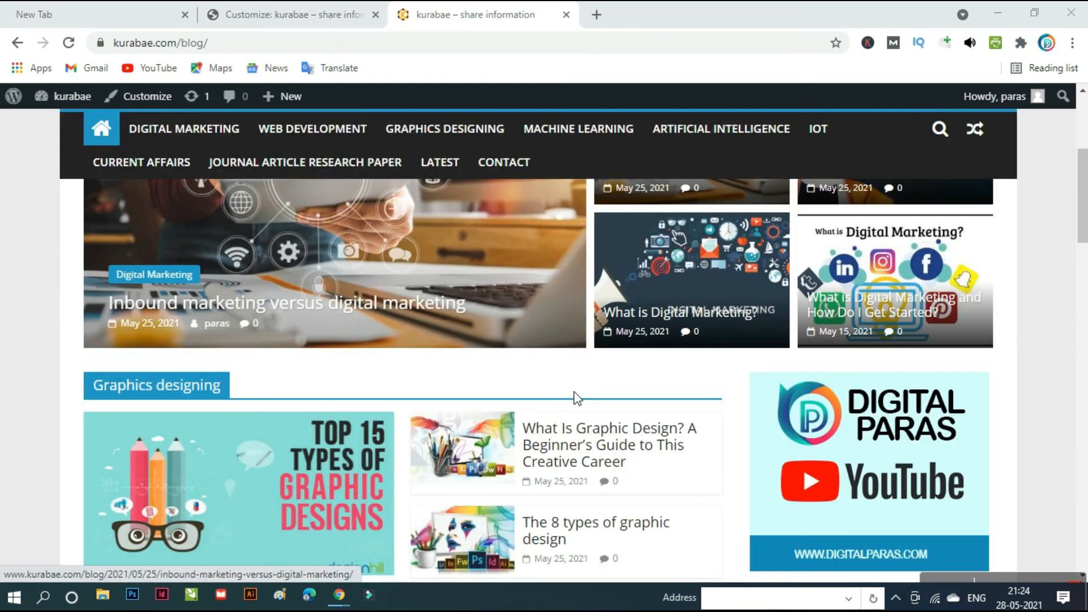
{"action": "scroll", "coordinate": [559, 441], "scroll_direction": "up", "scroll_amount": 20}
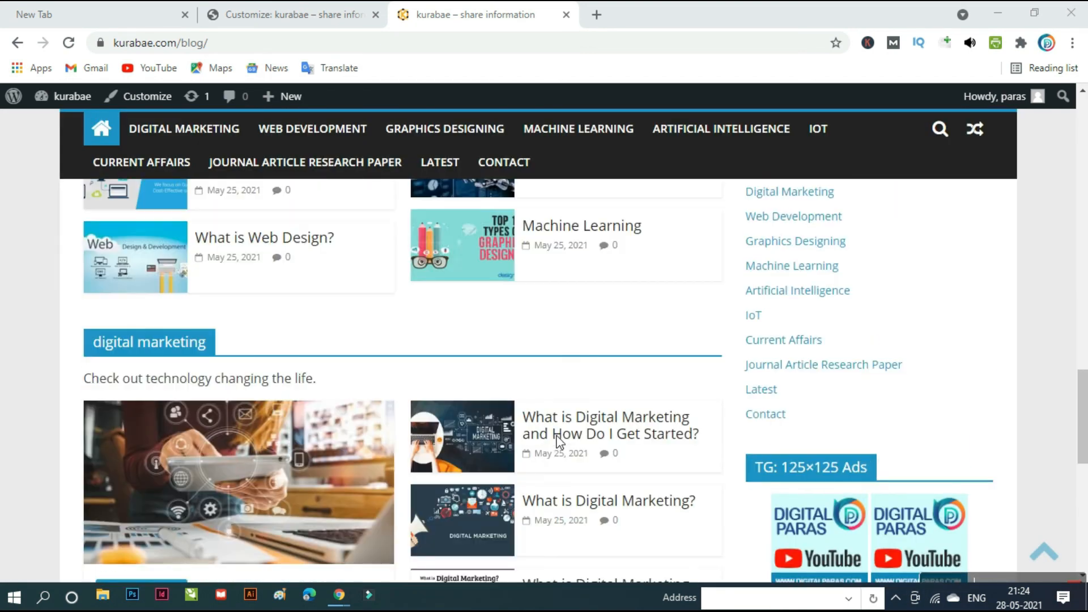
{"action": "scroll", "coordinate": [560, 434], "scroll_direction": "up", "scroll_amount": 2}
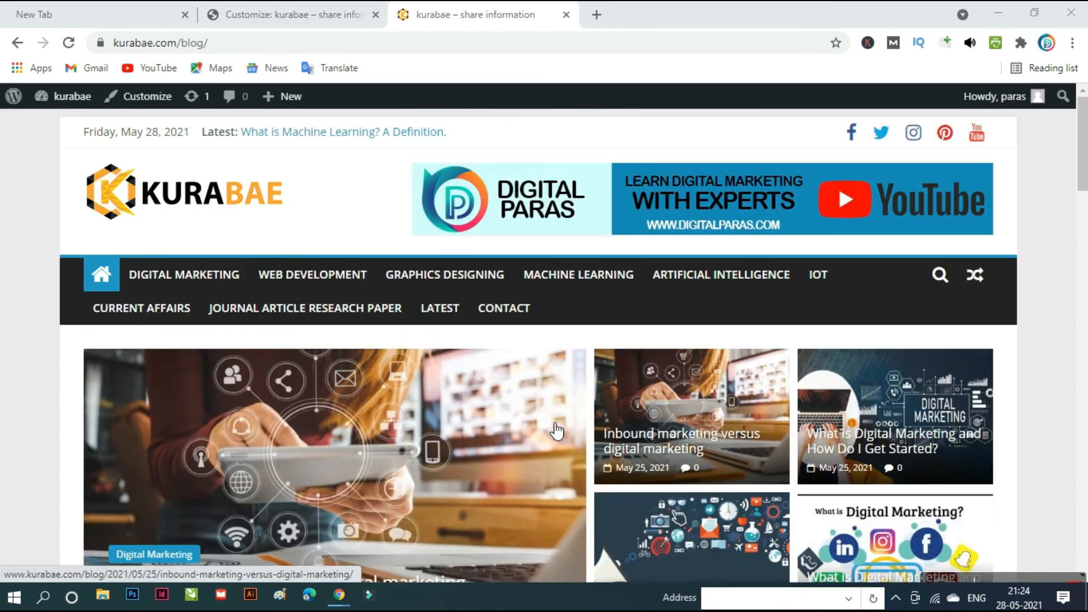
{"action": "scroll", "coordinate": [641, 419], "scroll_direction": "down", "scroll_amount": 3}
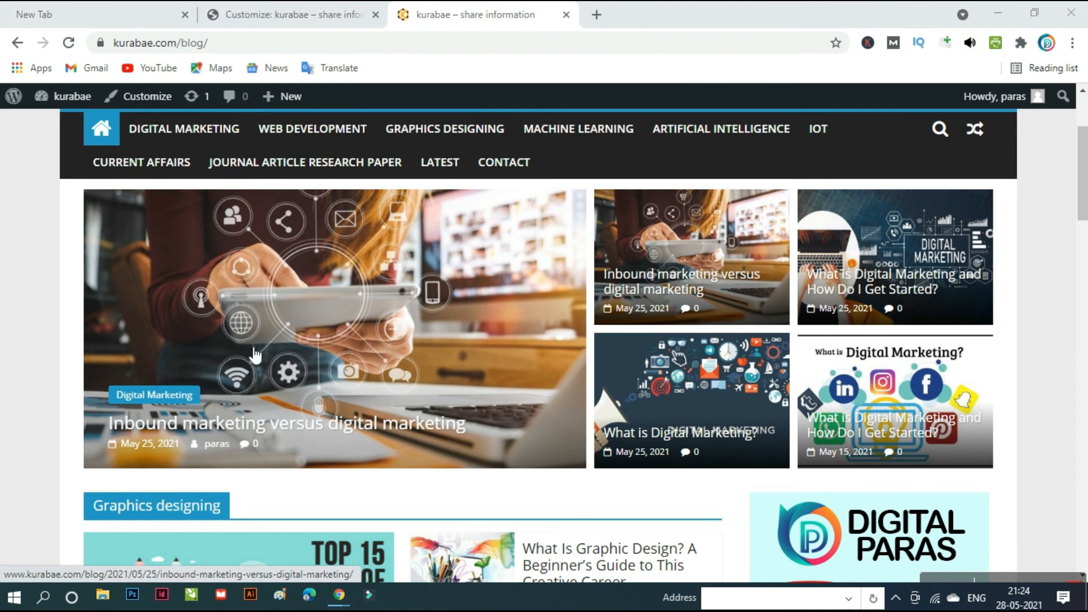
{"action": "scroll", "coordinate": [244, 415], "scroll_direction": "down", "scroll_amount": 6}
{"action": "scroll", "coordinate": [245, 415], "scroll_direction": "up", "scroll_amount": 3}
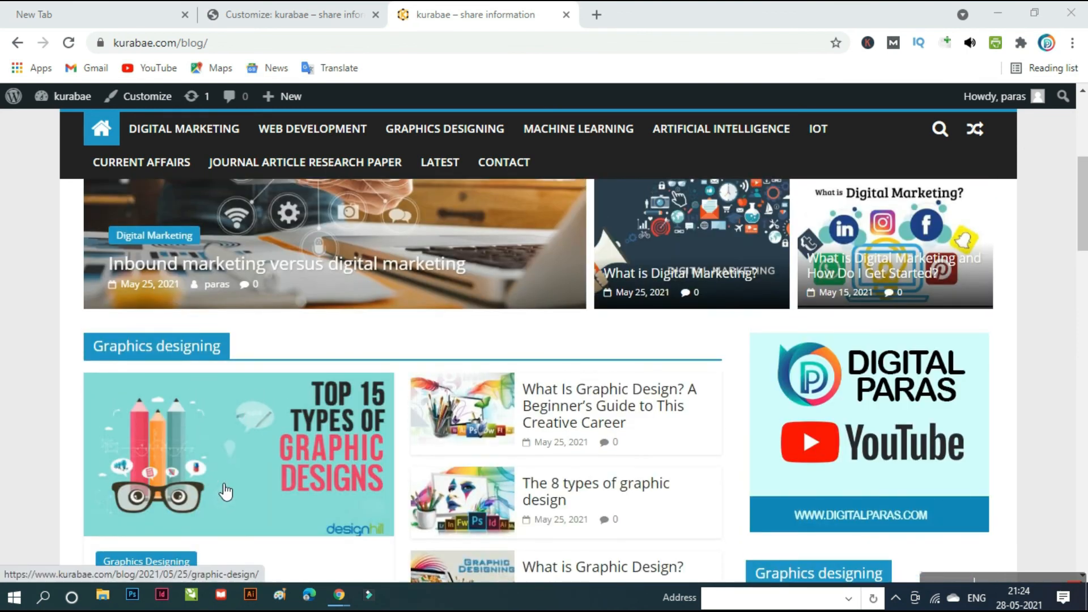
{"action": "scroll", "coordinate": [291, 486], "scroll_direction": "up", "scroll_amount": 5}
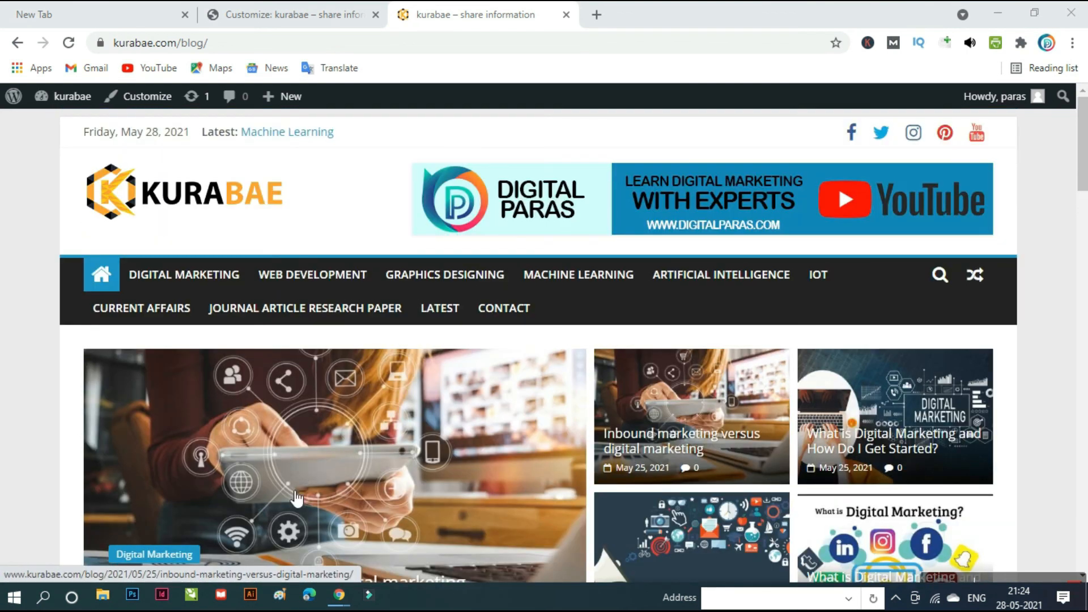
{"action": "scroll", "coordinate": [426, 496], "scroll_direction": "down", "scroll_amount": 3}
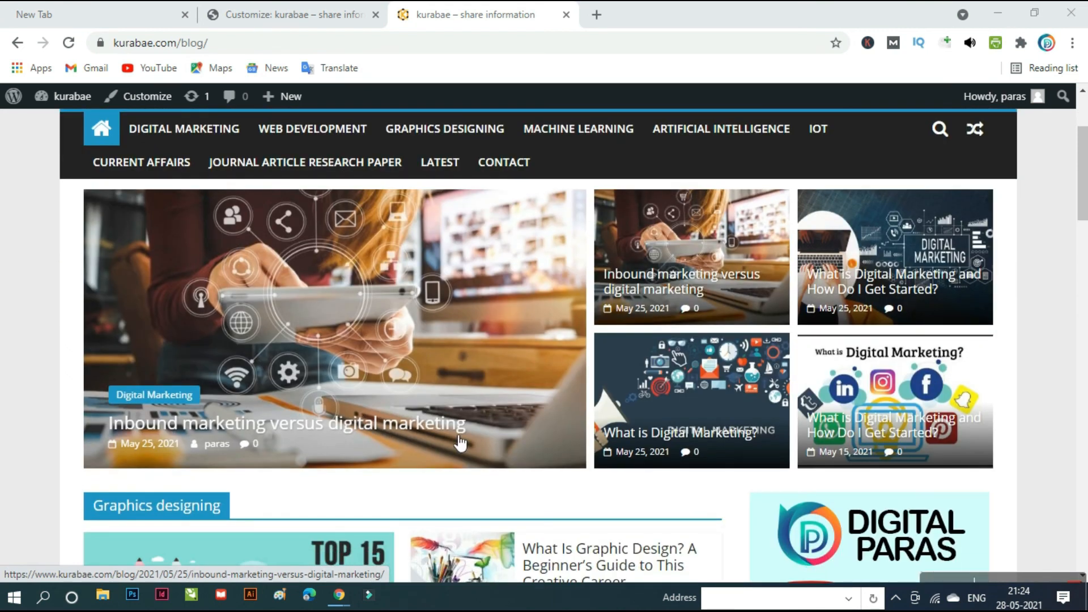
{"action": "scroll", "coordinate": [351, 521], "scroll_direction": "down", "scroll_amount": 12}
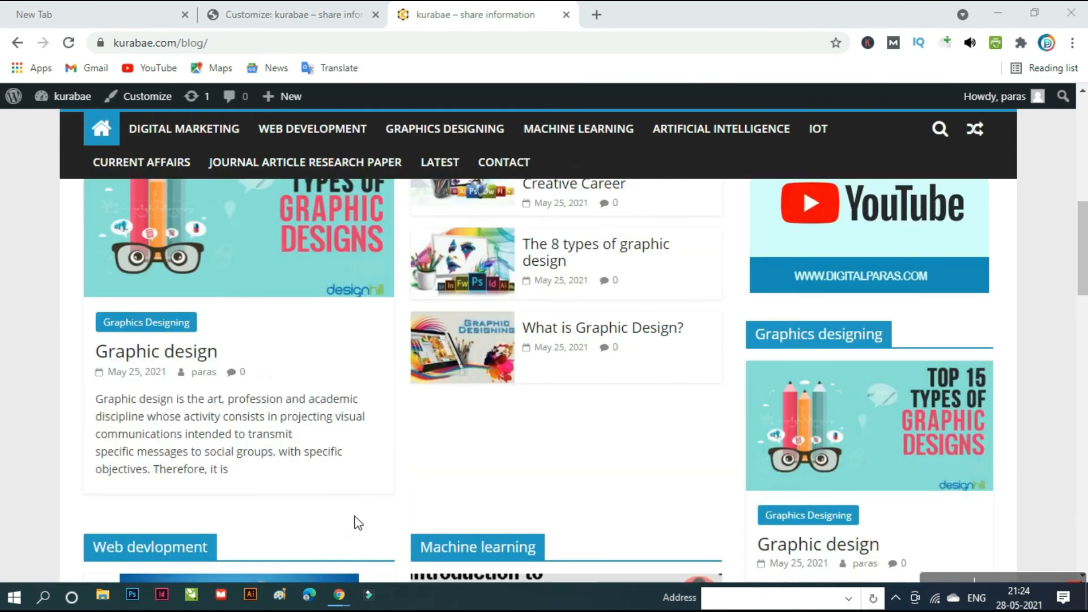
{"action": "scroll", "coordinate": [219, 273], "scroll_direction": "down", "scroll_amount": 7}
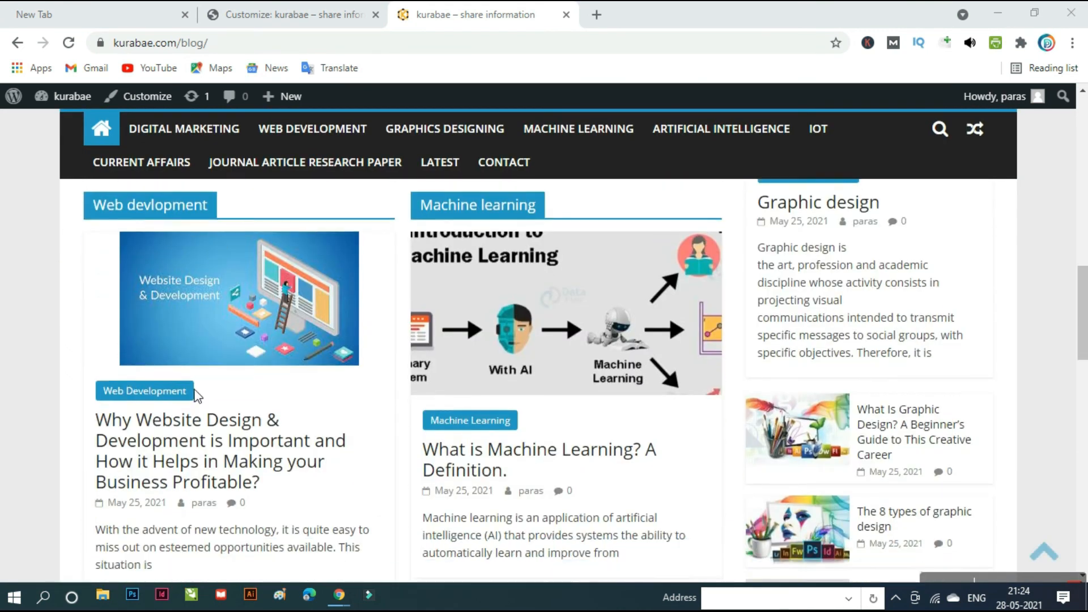
{"action": "scroll", "coordinate": [230, 396], "scroll_direction": "up", "scroll_amount": 6}
{"action": "scroll", "coordinate": [627, 321], "scroll_direction": "up", "scroll_amount": 4}
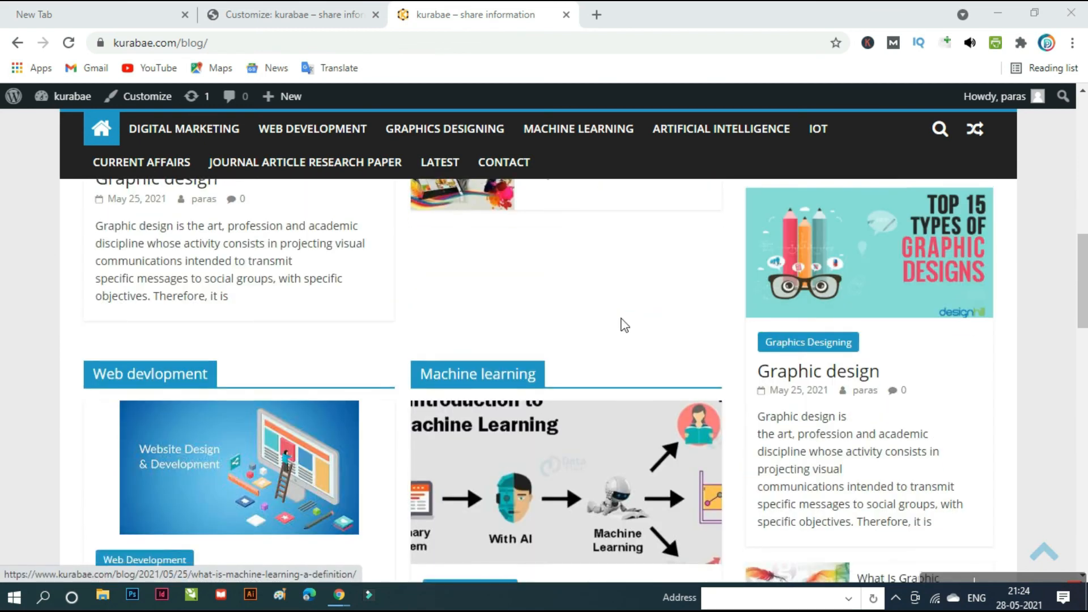
{"action": "scroll", "coordinate": [621, 323], "scroll_direction": "down", "scroll_amount": 15}
{"action": "scroll", "coordinate": [426, 374], "scroll_direction": "up", "scroll_amount": 3}
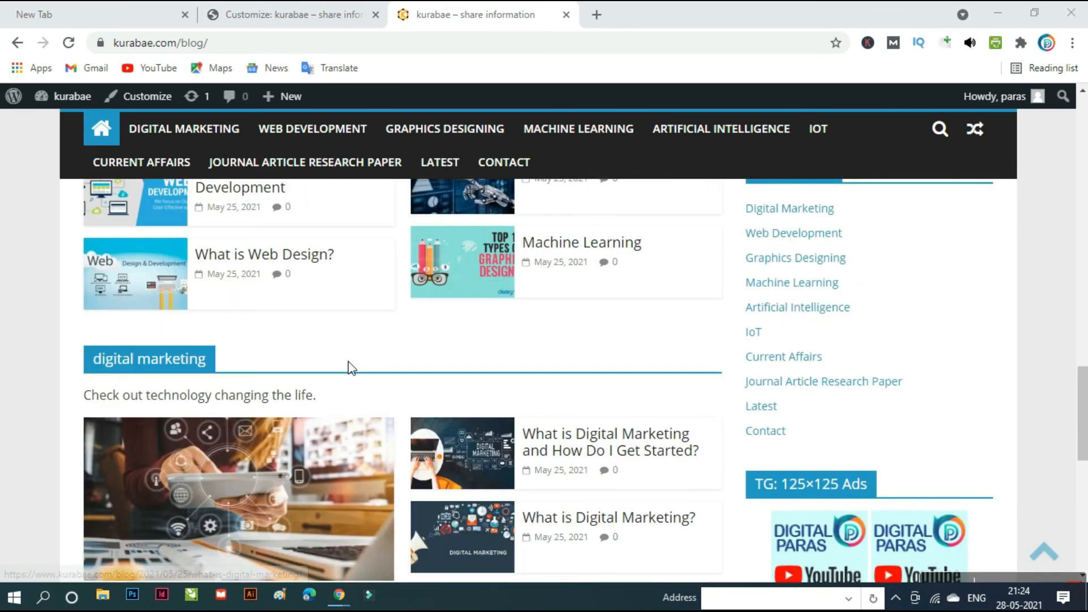
{"action": "scroll", "coordinate": [347, 364], "scroll_direction": "down", "scroll_amount": 10}
{"action": "scroll", "coordinate": [468, 455], "scroll_direction": "up", "scroll_amount": 10}
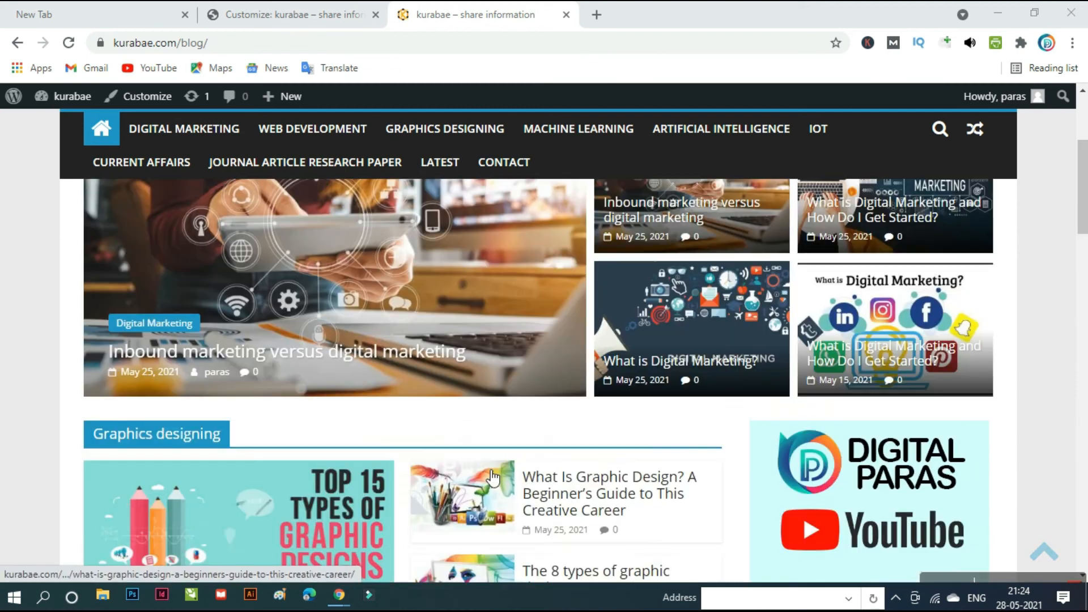
{"action": "left_click", "coordinate": [289, 15]}
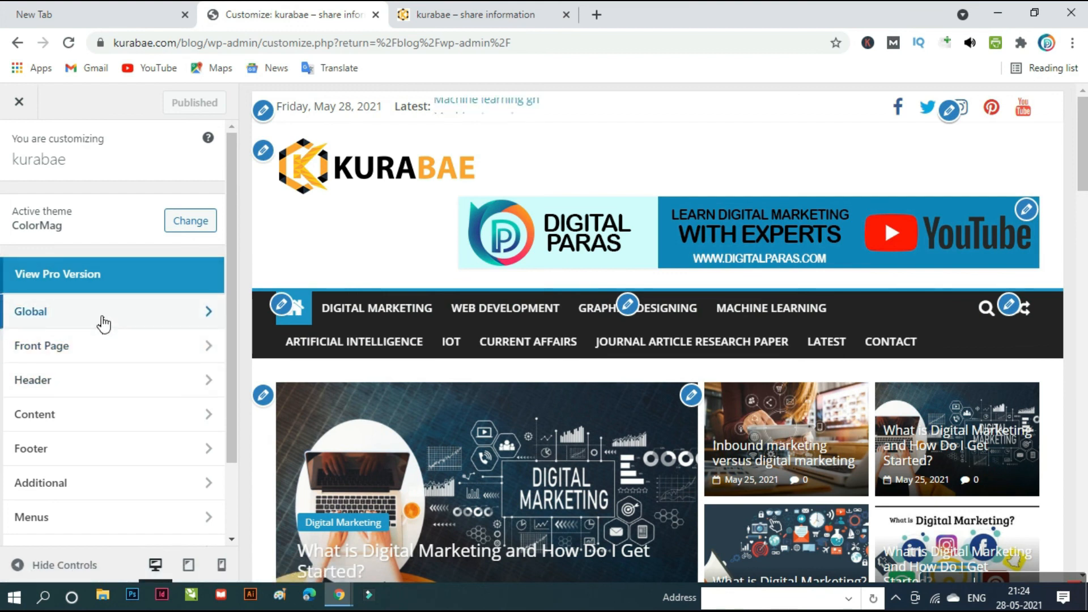
- Glance at the live blog, then confirm the featured slider widget's category is Digital Marketing
{"action": "left_click", "coordinate": [455, 13]}
{"action": "left_click", "coordinate": [345, 17]}
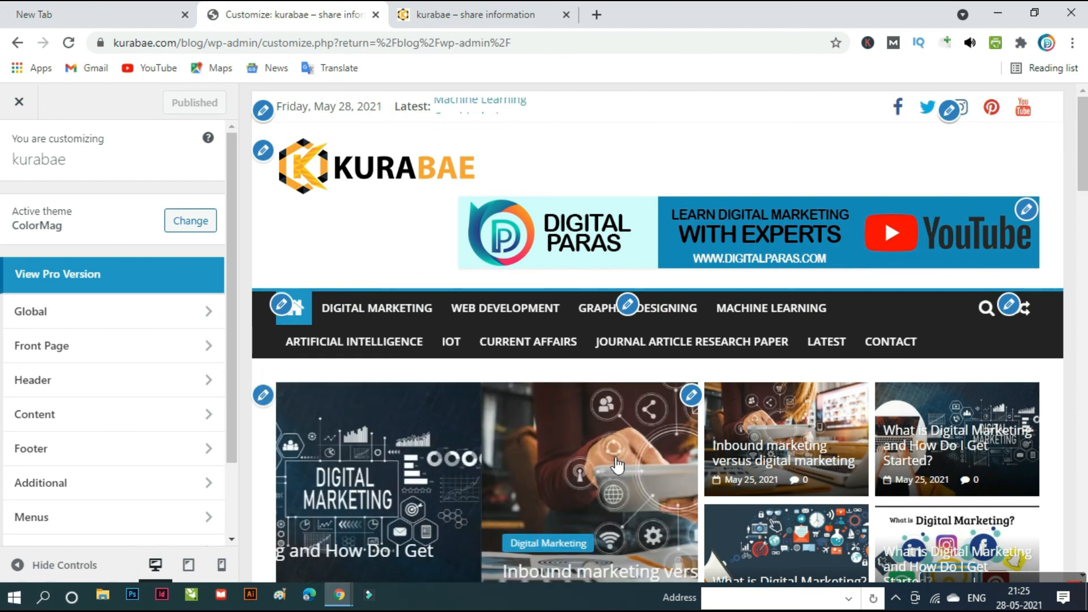
{"action": "scroll", "coordinate": [604, 456], "scroll_direction": "down", "scroll_amount": 3}
{"action": "scroll", "coordinate": [604, 455], "scroll_direction": "up", "scroll_amount": 3}
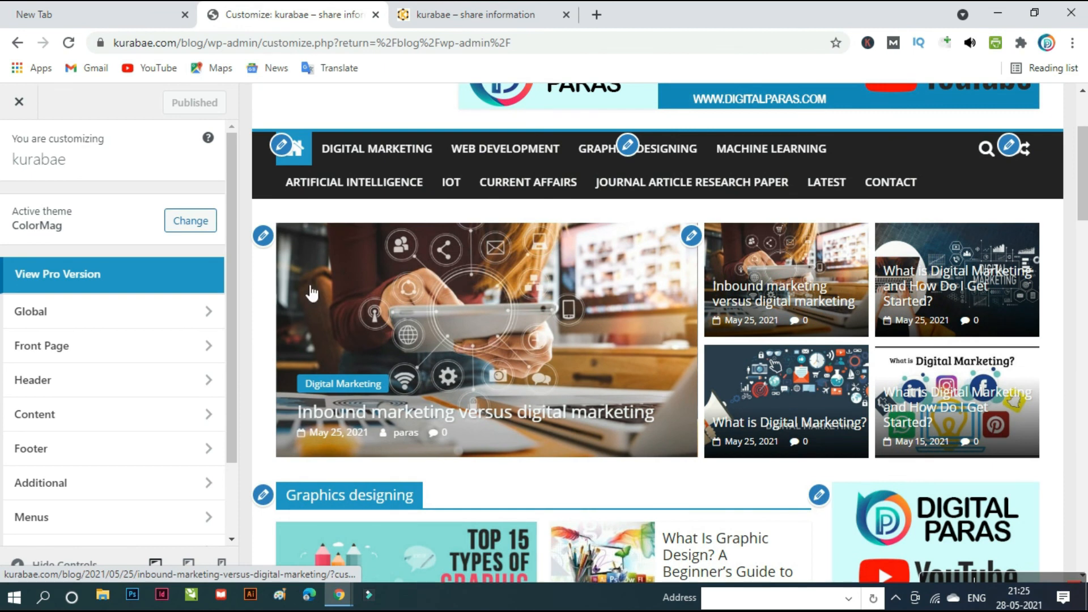
{"action": "left_click", "coordinate": [263, 237]}
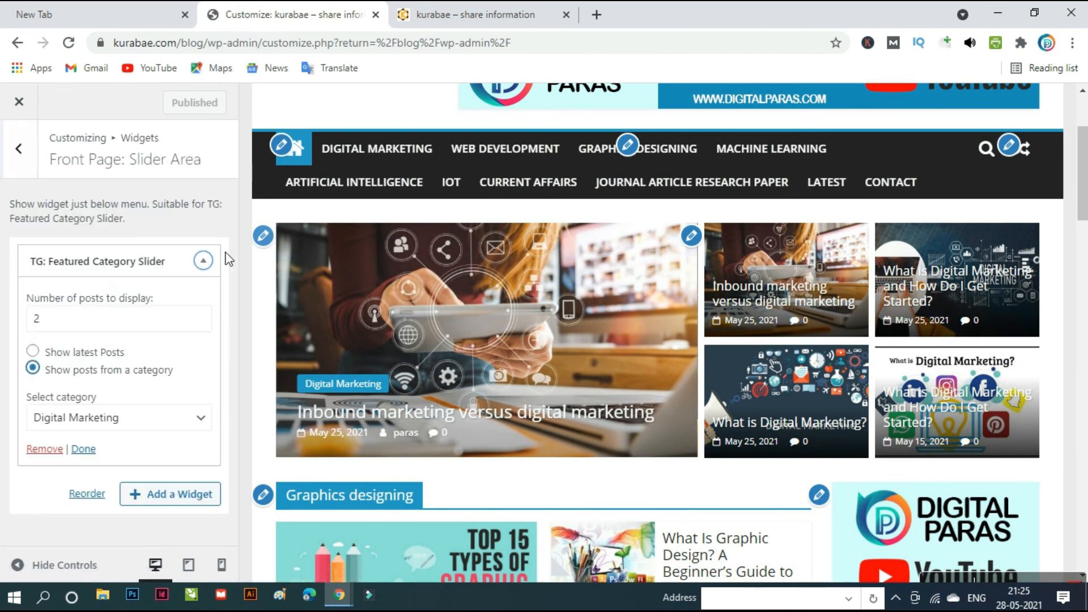
{"action": "left_click", "coordinate": [191, 426]}
{"action": "left_click", "coordinate": [194, 420]}
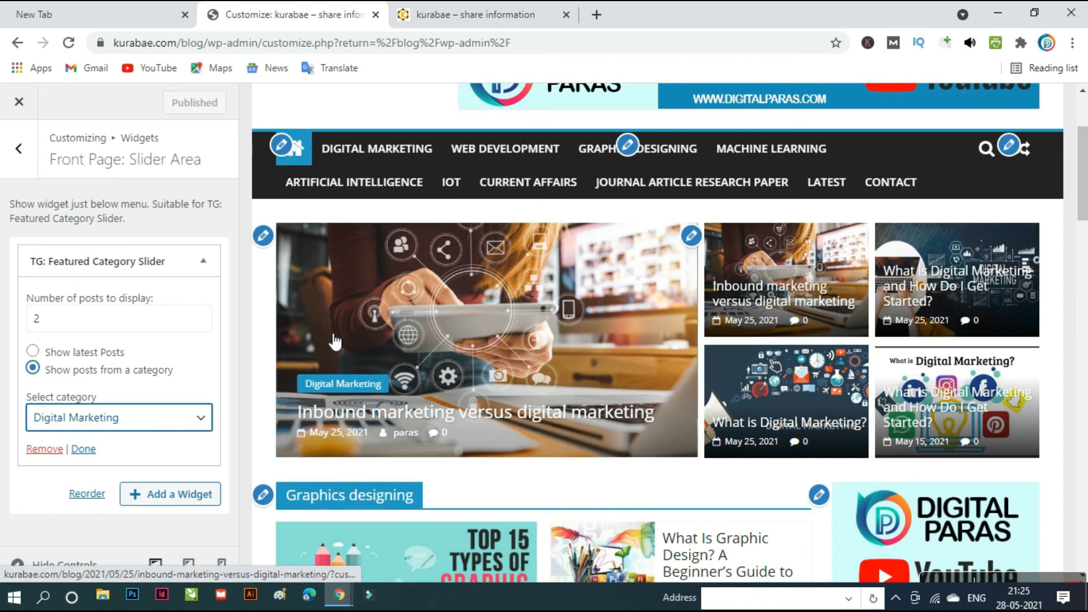
- Confirm the posts beside the slider also use Digital Marketing, then bring up the Graphics designing widget
{"action": "left_click", "coordinate": [692, 237]}
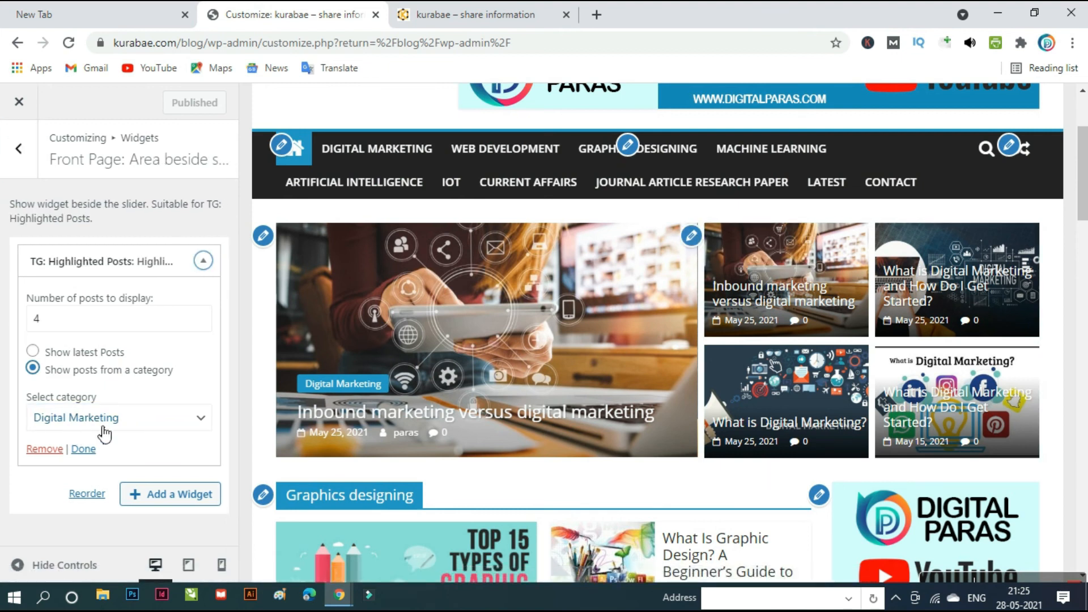
{"action": "left_click", "coordinate": [122, 418]}
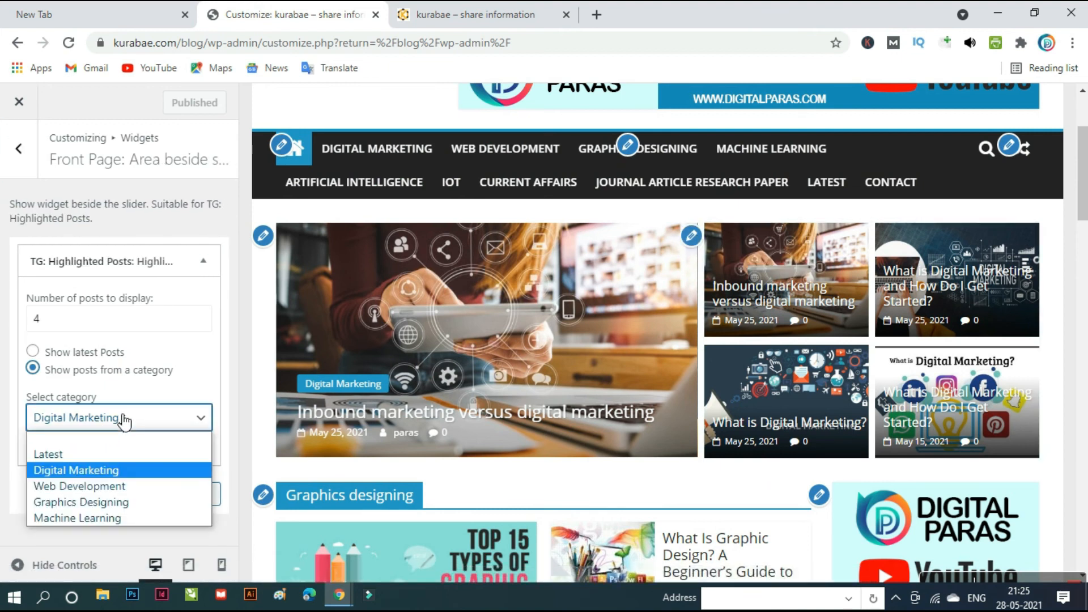
{"action": "left_click", "coordinate": [123, 422]}
{"action": "scroll", "coordinate": [622, 459], "scroll_direction": "down", "scroll_amount": 4}
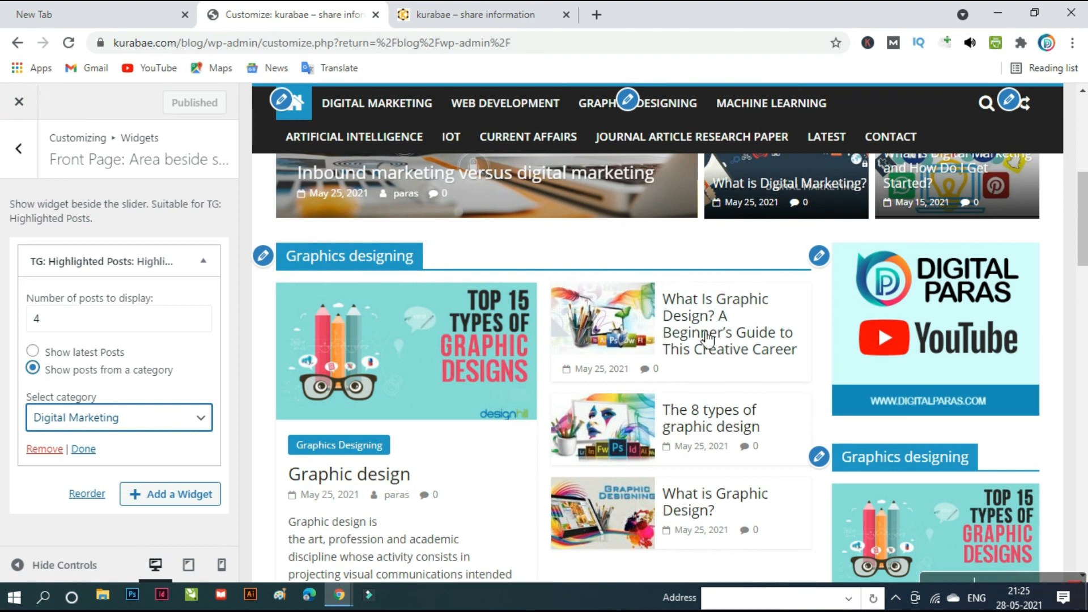
{"action": "left_click", "coordinate": [270, 260]}
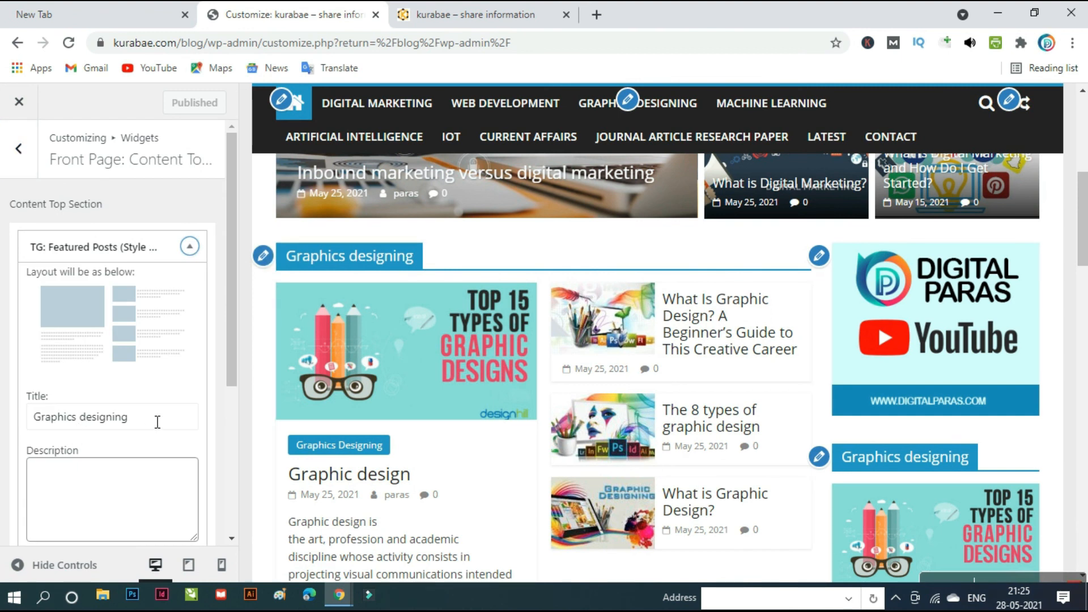
- Confirm the Graphics designing section uses the Graphics Designing category, then return to the widget areas
{"action": "scroll", "coordinate": [157, 422], "scroll_direction": "down", "scroll_amount": 5}
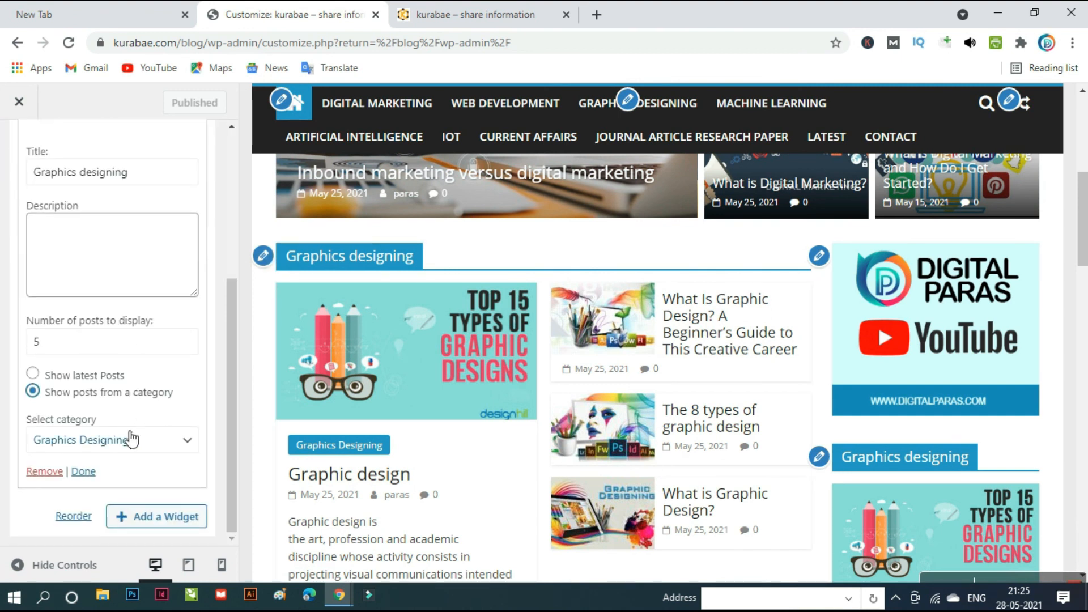
{"action": "left_click", "coordinate": [174, 453]}
{"action": "left_click", "coordinate": [176, 449]}
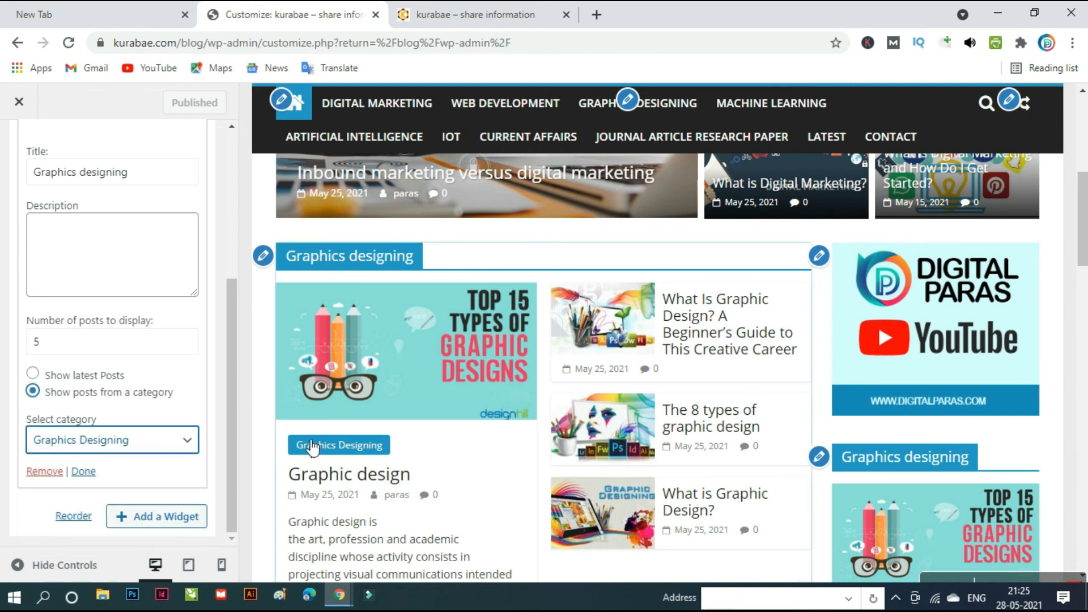
{"action": "left_click", "coordinate": [825, 259]}
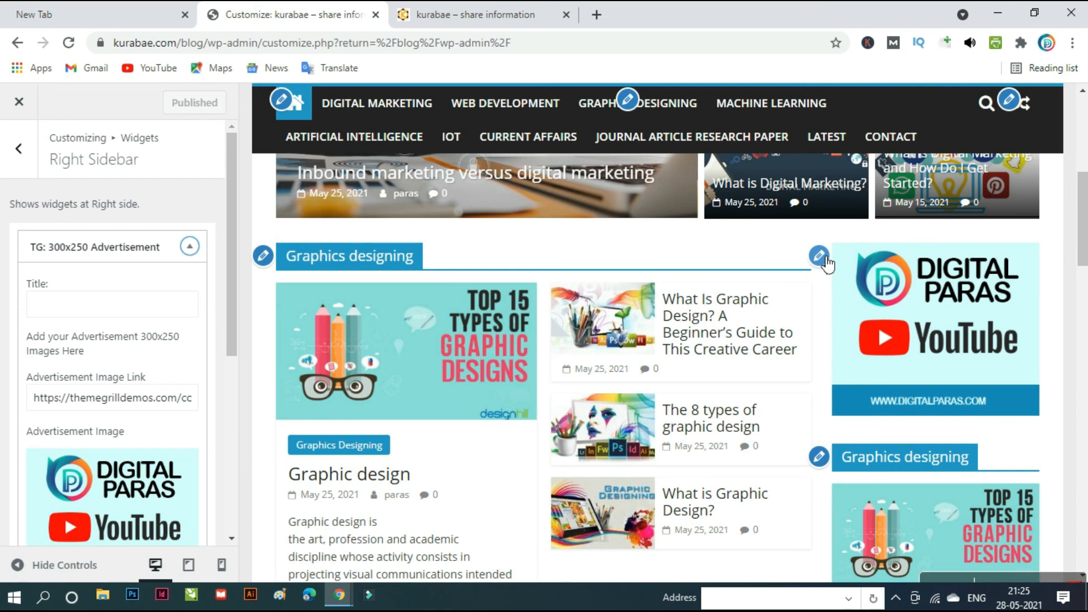
{"action": "left_click", "coordinate": [23, 146]}
{"action": "scroll", "coordinate": [637, 405], "scroll_direction": "down", "scroll_amount": 7}
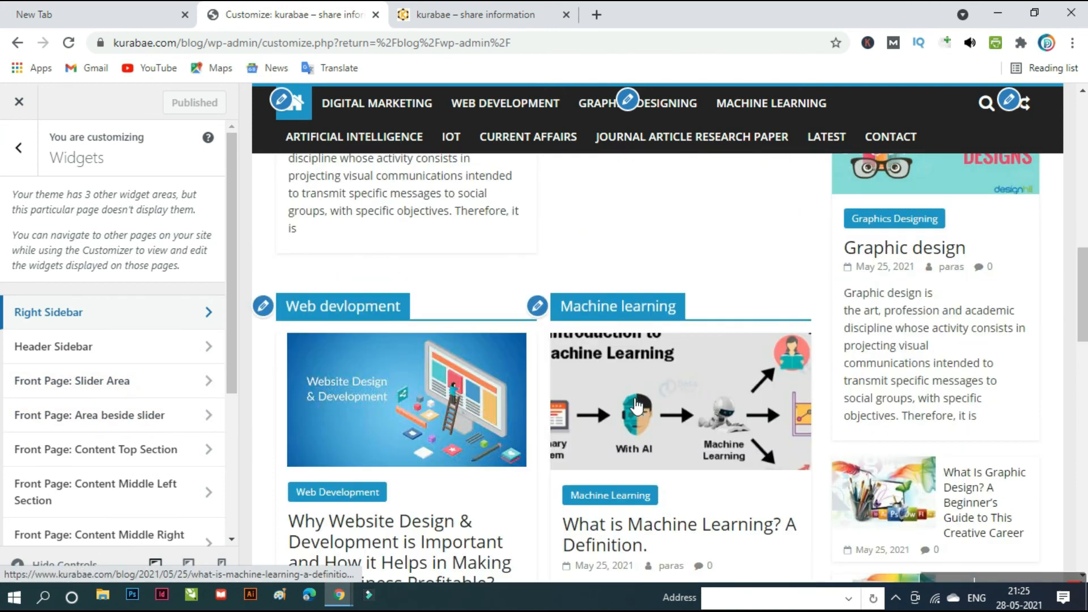
- Confirm the Web devlopment section's widget is set to the Web Development category
{"action": "left_click", "coordinate": [263, 307]}
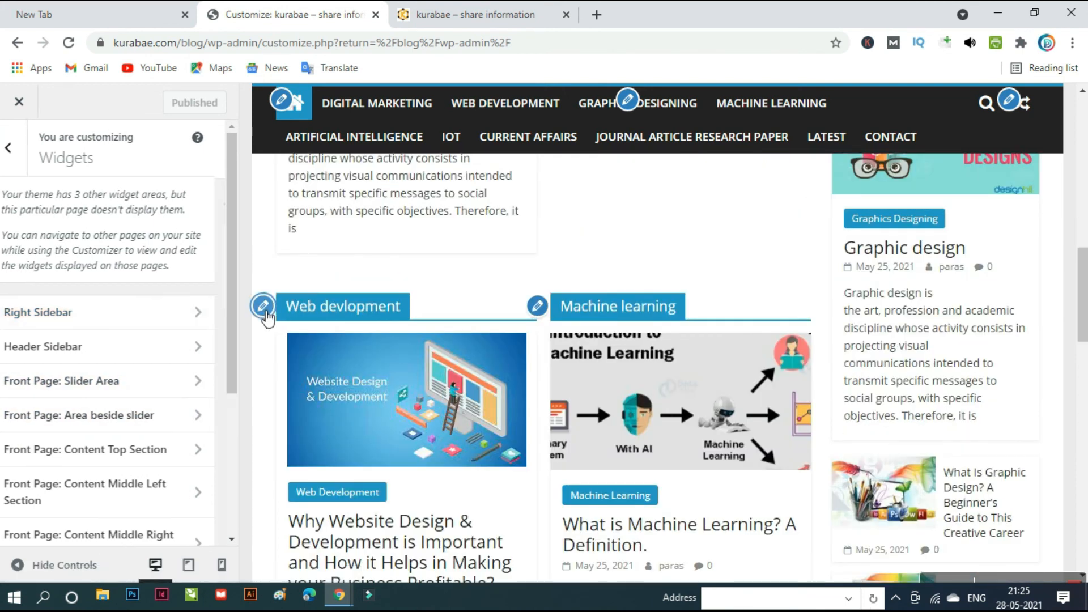
{"action": "scroll", "coordinate": [140, 392], "scroll_direction": "down", "scroll_amount": 5}
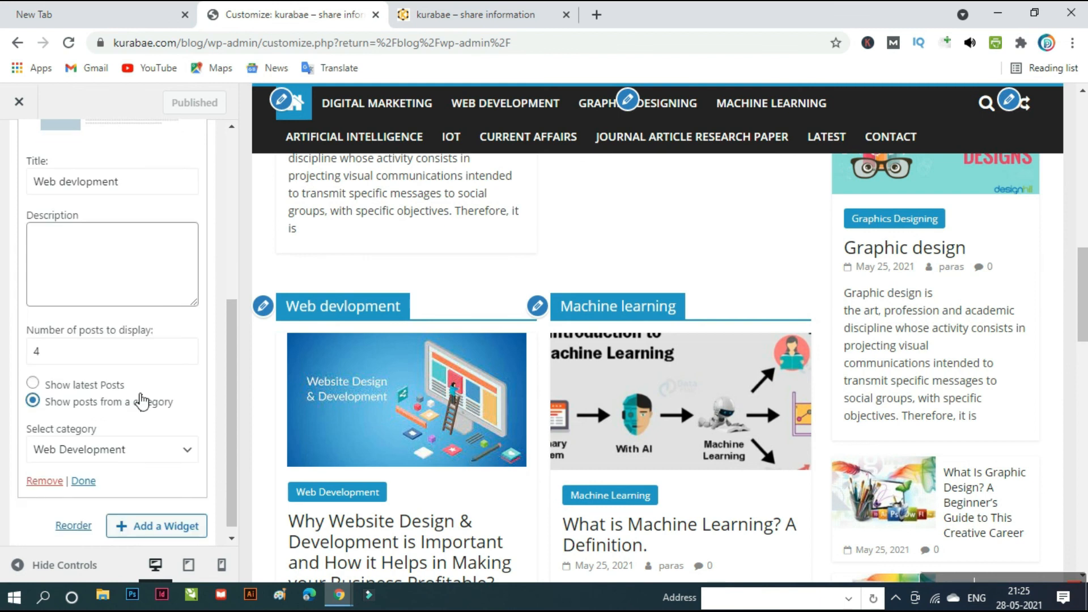
{"action": "left_click", "coordinate": [141, 445]}
{"action": "left_click", "coordinate": [140, 447]}
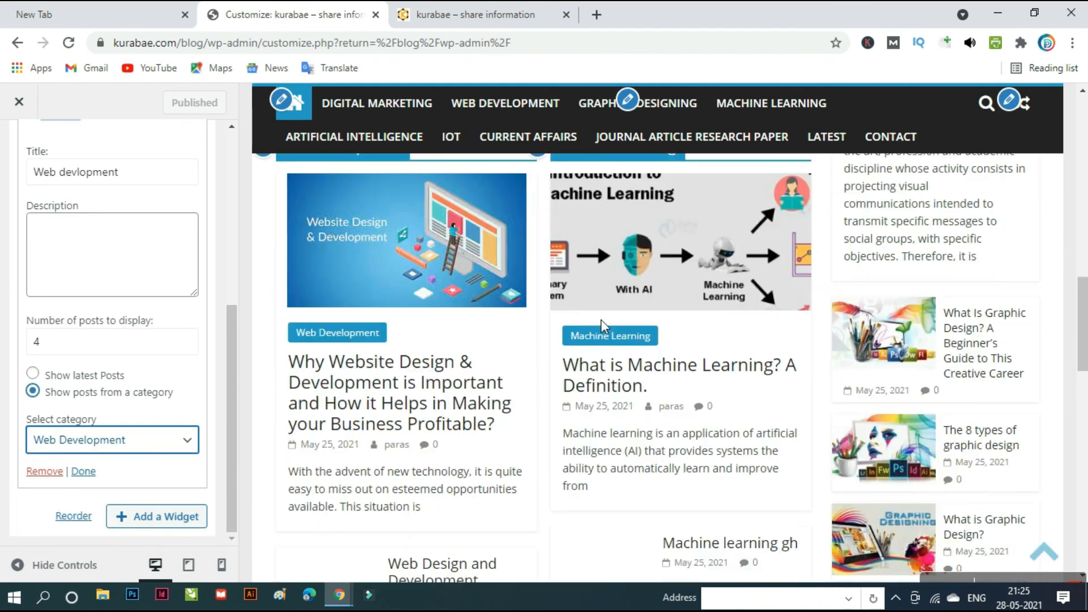
- Confirm the Machine learning section shows 4 posts from the Machine Learning category
{"action": "left_click", "coordinate": [538, 228]}
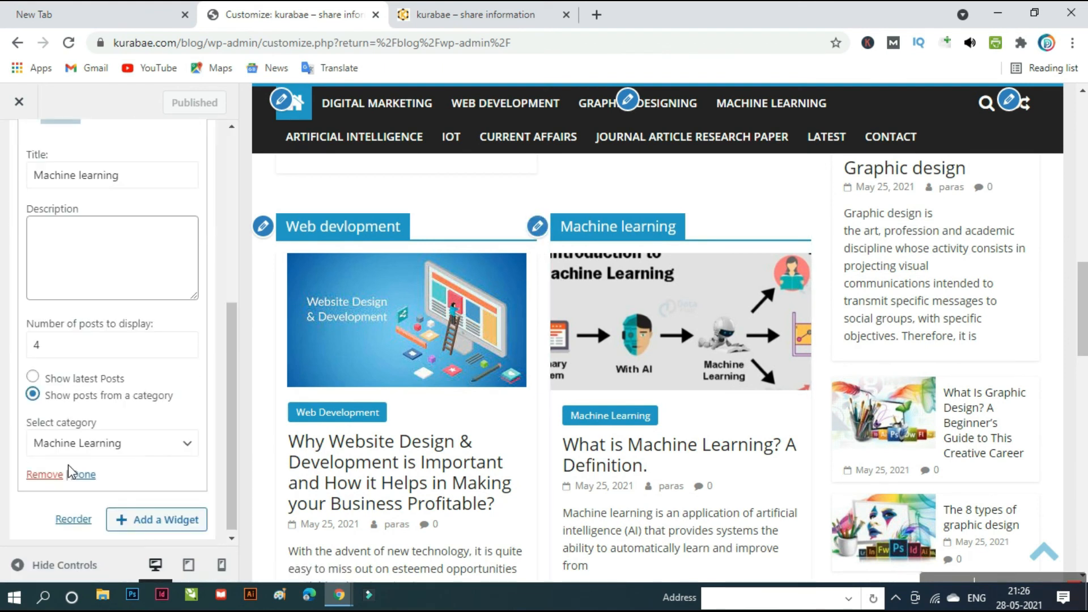
{"action": "left_click", "coordinate": [160, 454]}
{"action": "left_click", "coordinate": [159, 453]}
{"action": "scroll", "coordinate": [349, 450], "scroll_direction": "down", "scroll_amount": 8}
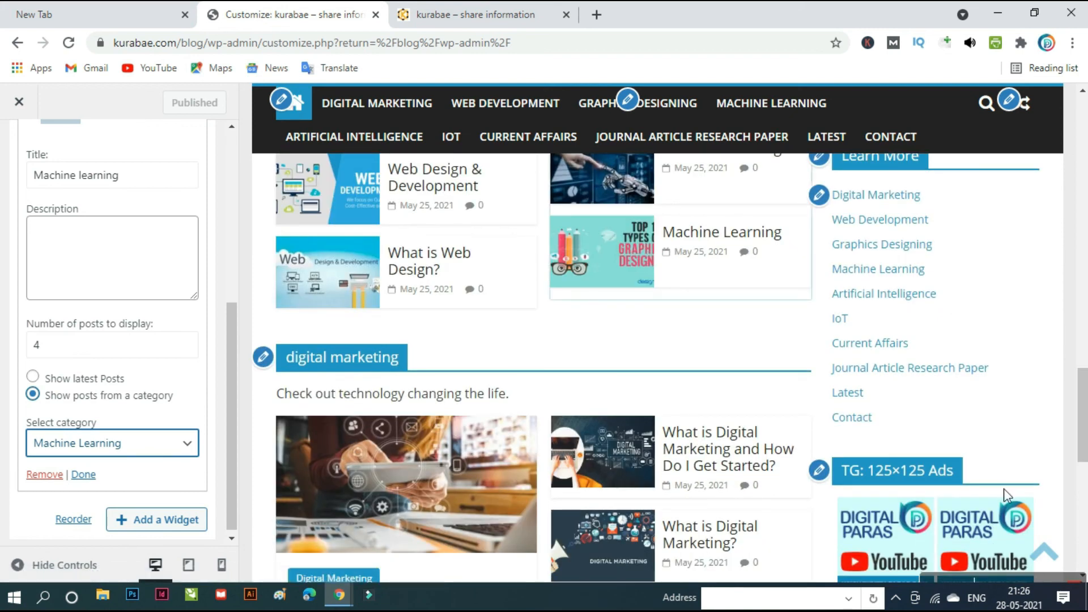
{"action": "scroll", "coordinate": [507, 485], "scroll_direction": "down", "scroll_amount": 6}
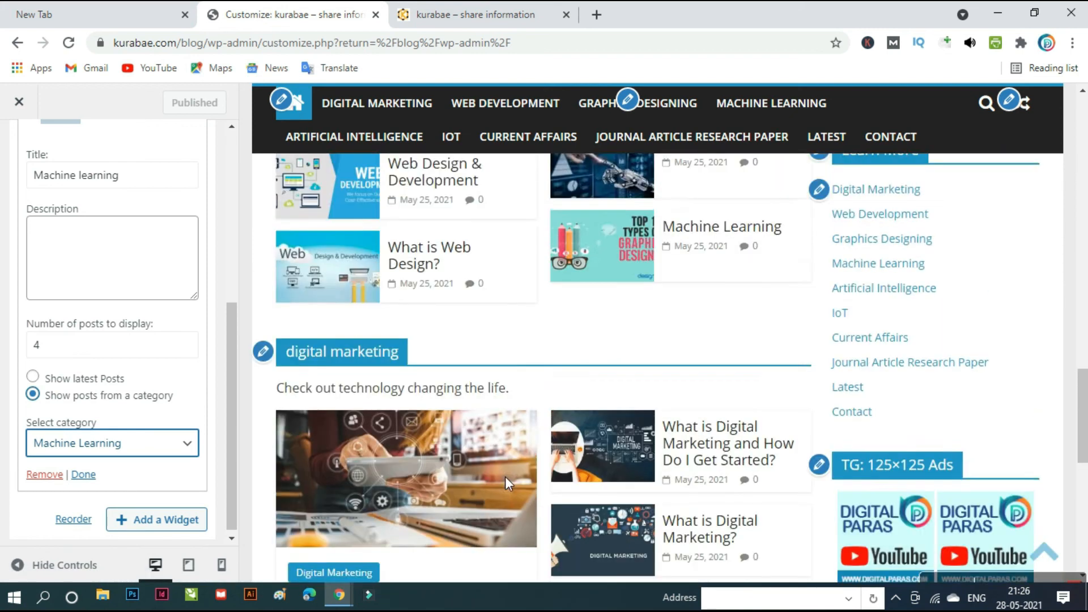
{"action": "scroll", "coordinate": [552, 477], "scroll_direction": "up", "scroll_amount": 12}
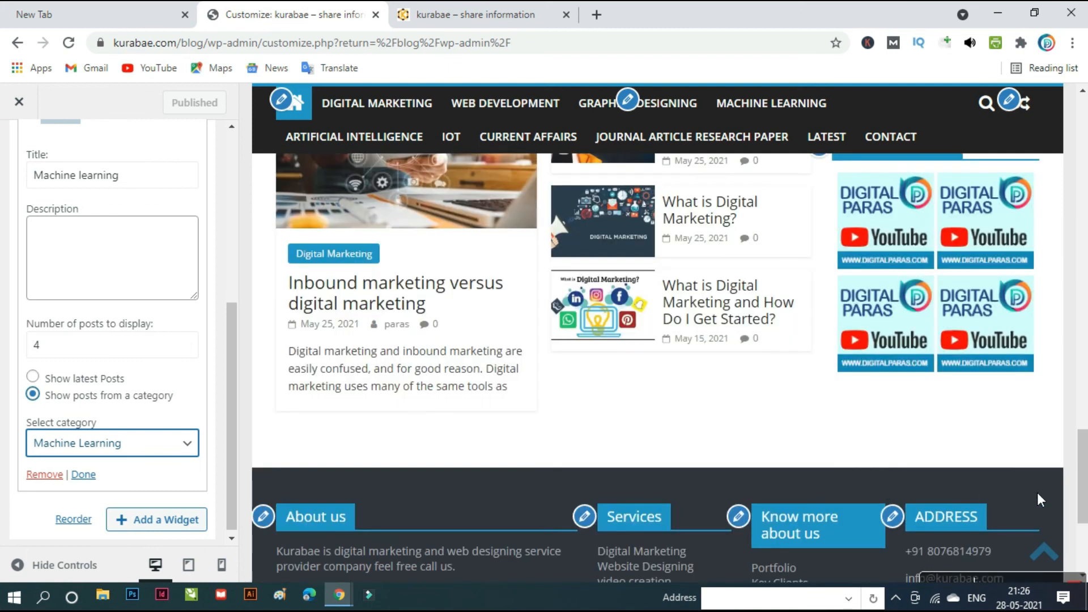
{"action": "scroll", "coordinate": [979, 485], "scroll_direction": "up", "scroll_amount": 6}
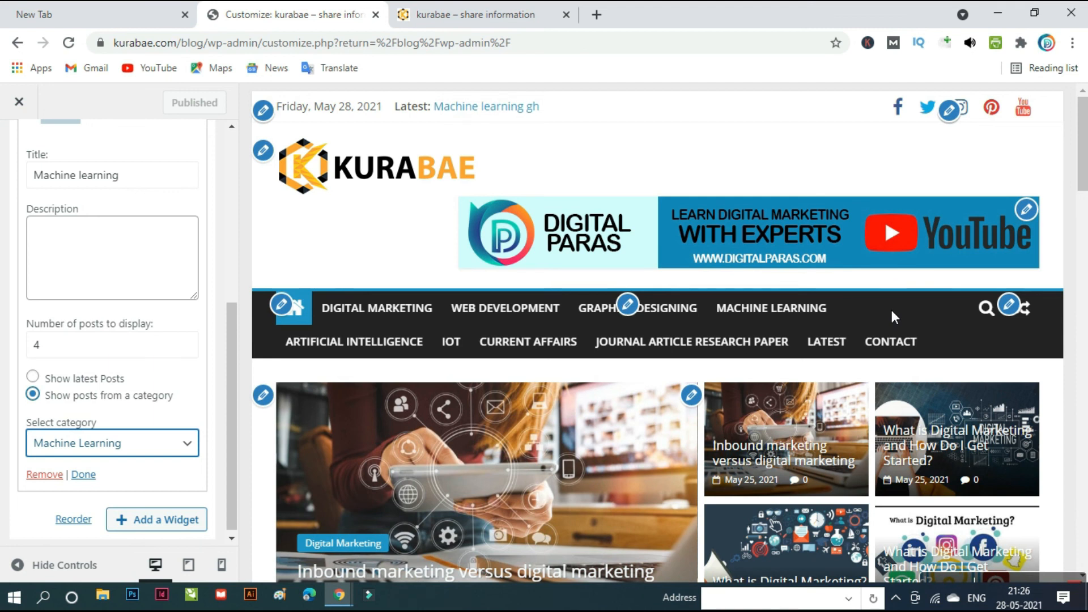
- Switch to the live kurabae blog tab and scroll down to the footer and back to the top
{"action": "key", "text": "ctrl+Tab"}
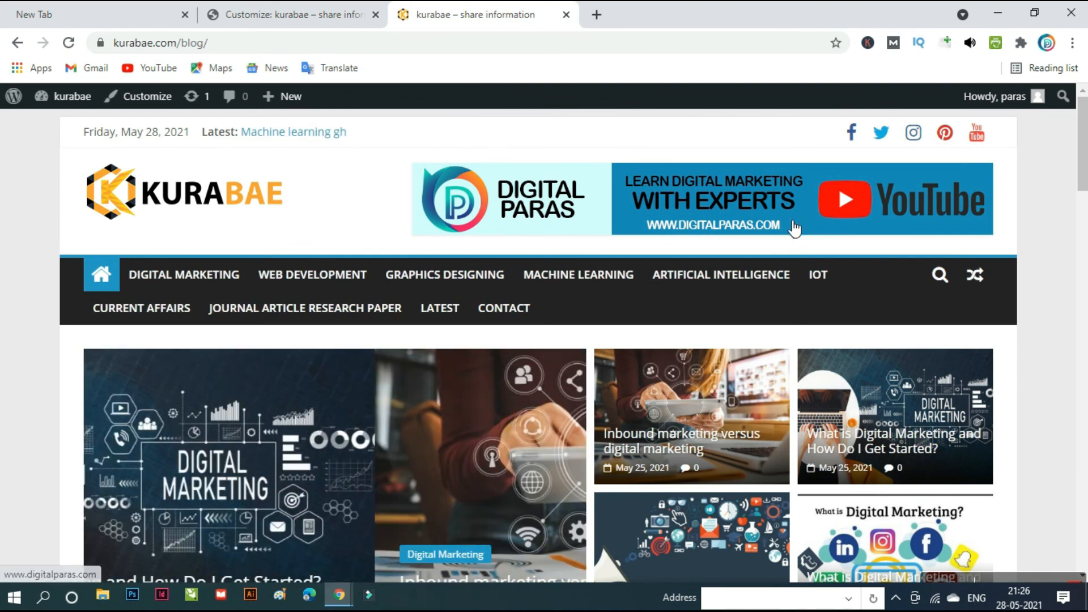
{"action": "scroll", "coordinate": [823, 369], "scroll_direction": "down", "scroll_amount": 15}
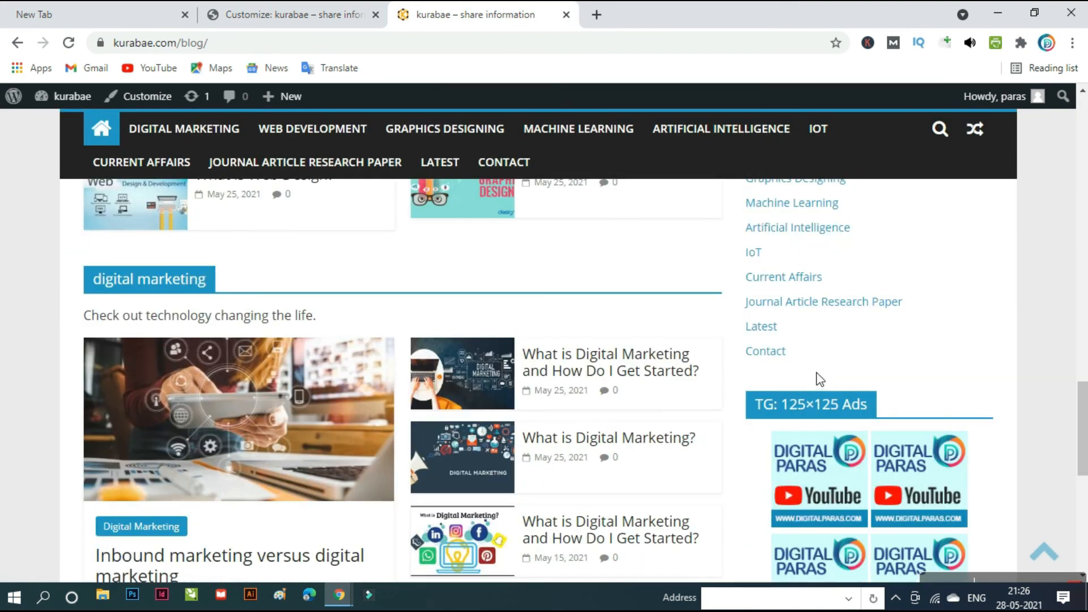
{"action": "scroll", "coordinate": [820, 378], "scroll_direction": "down", "scroll_amount": 5}
{"action": "scroll", "coordinate": [817, 369], "scroll_direction": "up", "scroll_amount": 3}
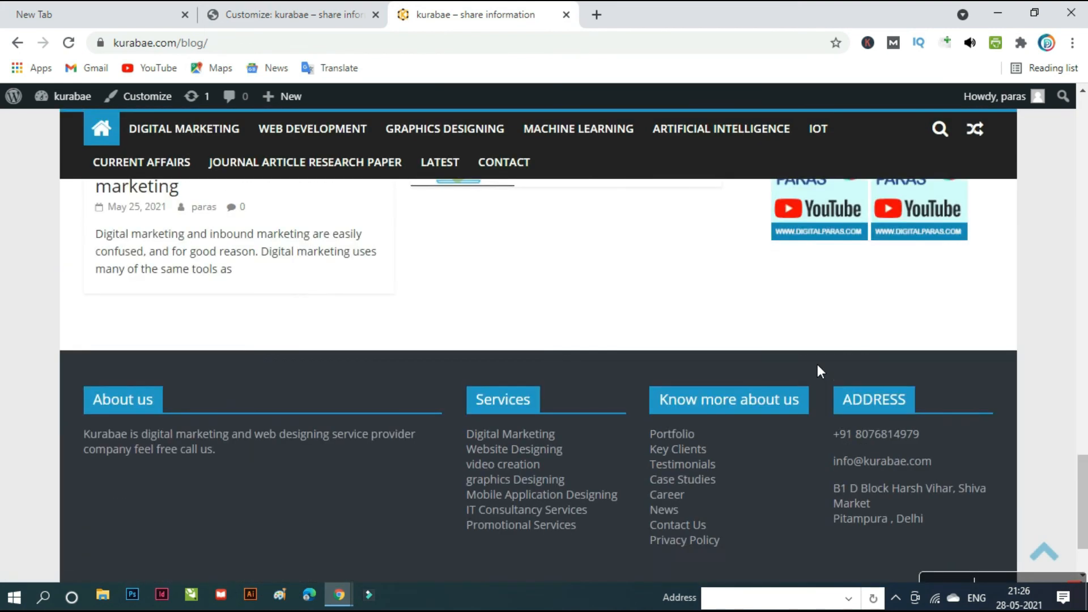
{"action": "scroll", "coordinate": [867, 510], "scroll_direction": "down", "scroll_amount": 2}
{"action": "scroll", "coordinate": [814, 416], "scroll_direction": "up", "scroll_amount": 12}
{"action": "scroll", "coordinate": [813, 391], "scroll_direction": "up", "scroll_amount": 4}
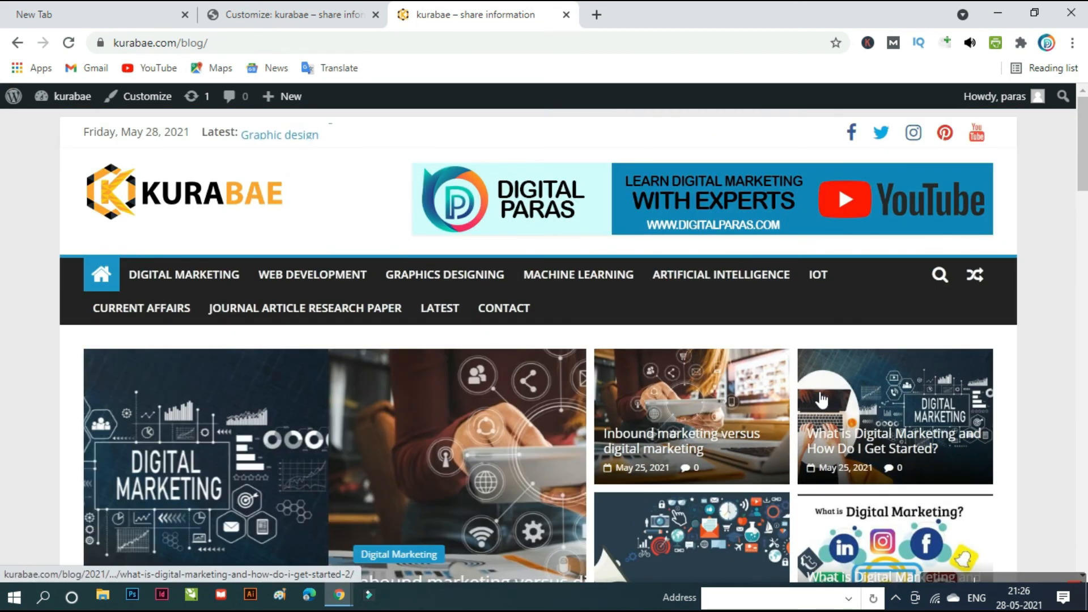